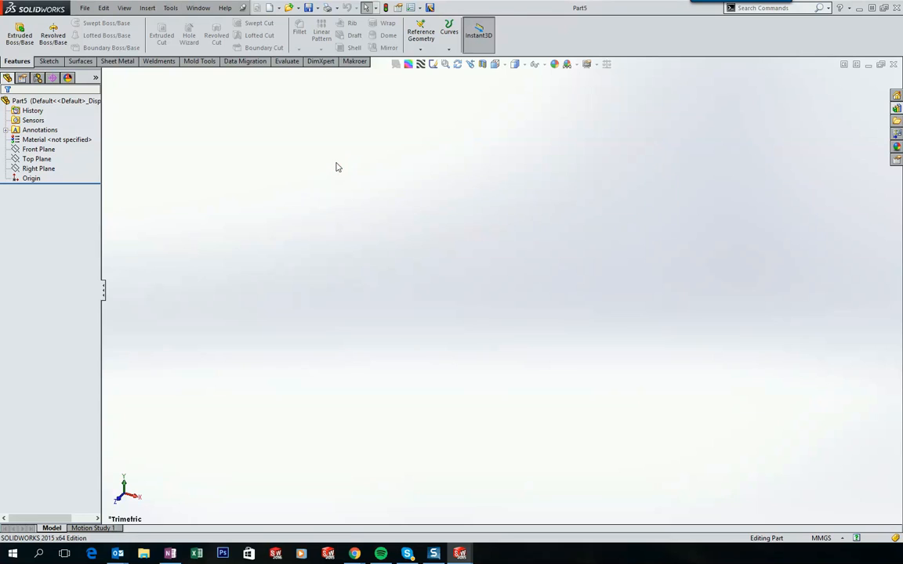
Start a sketch on the Front Plane and draw a circle about 250 mm in diameter centred on the origin
click(43, 150)
right_click(38, 153)
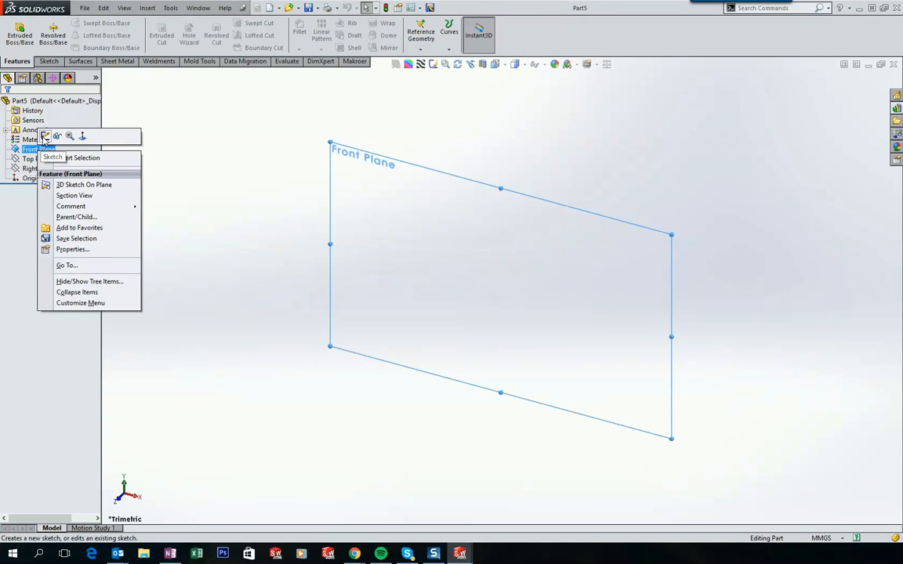
click(45, 137)
click(333, 131)
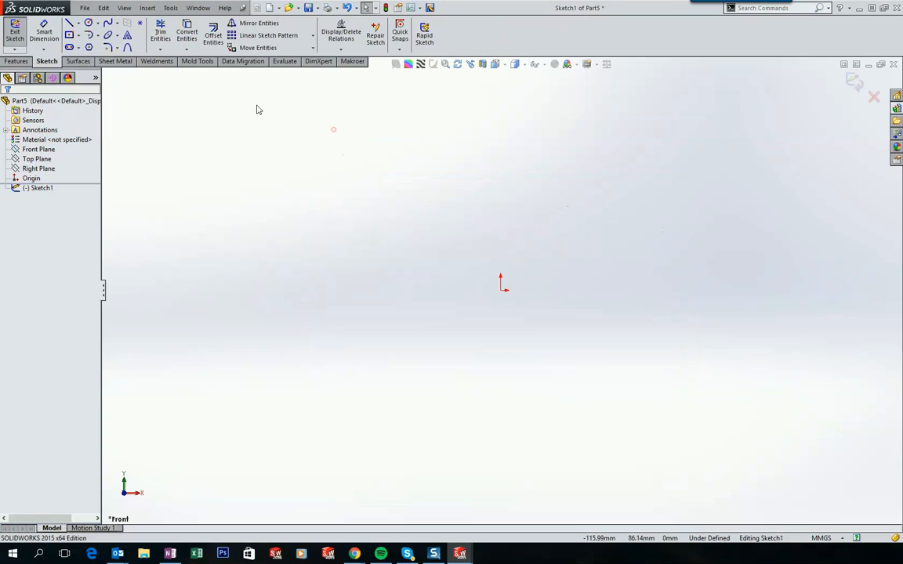
click(88, 23)
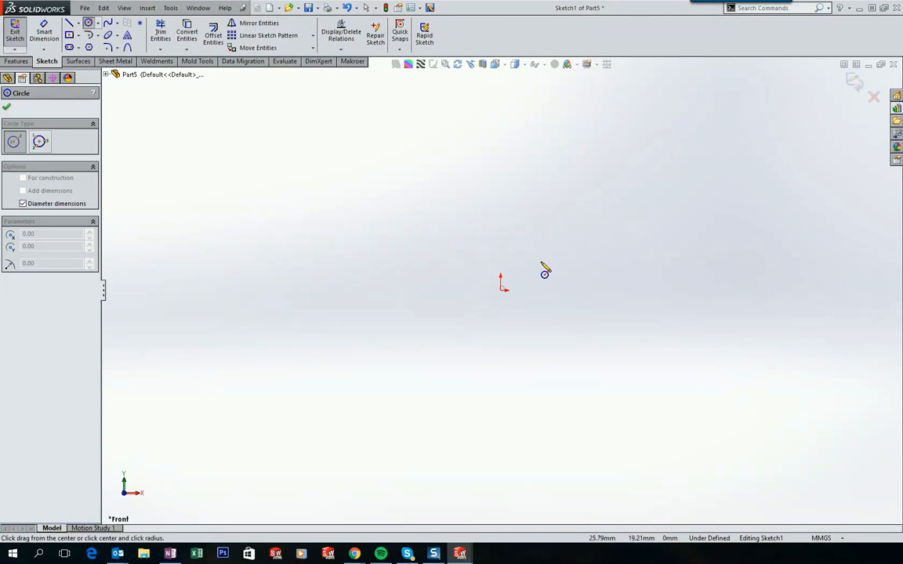
click(502, 291)
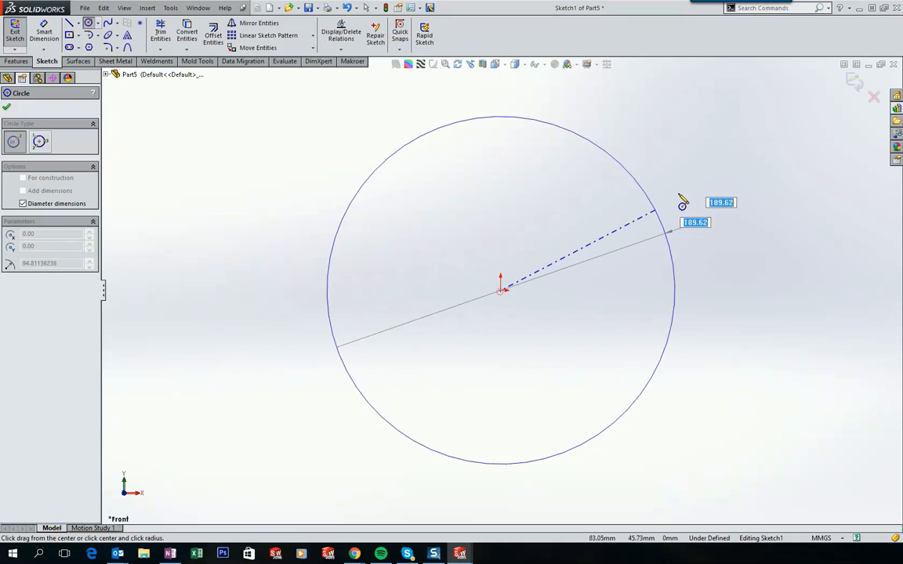
click(740, 166)
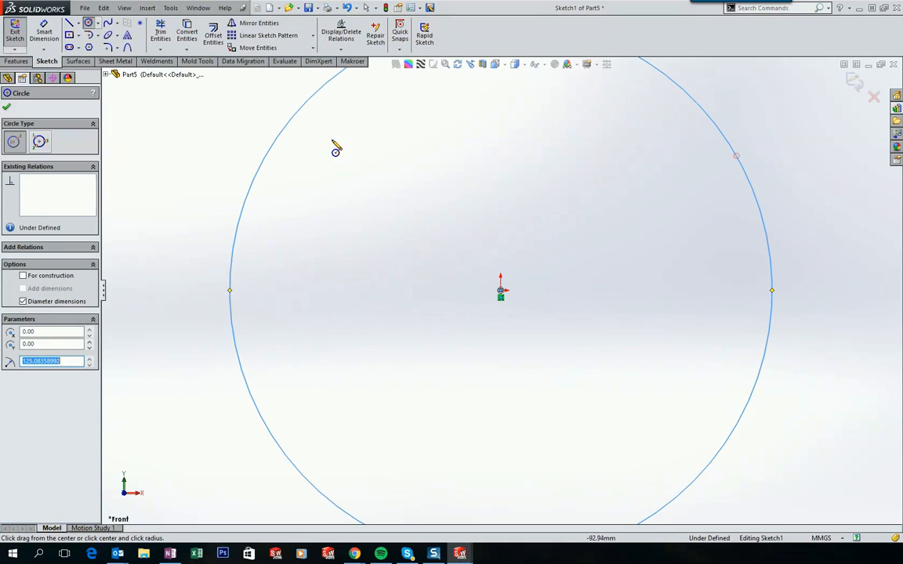
Dimension the circle's diameter as 524 mm
click(45, 34)
click(239, 186)
click(185, 223)
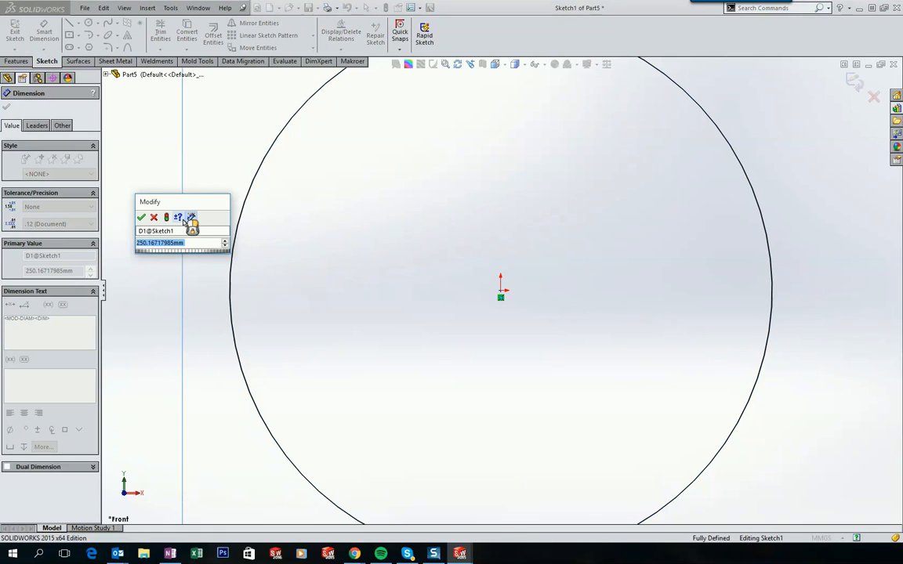
text(524)
key(Return)
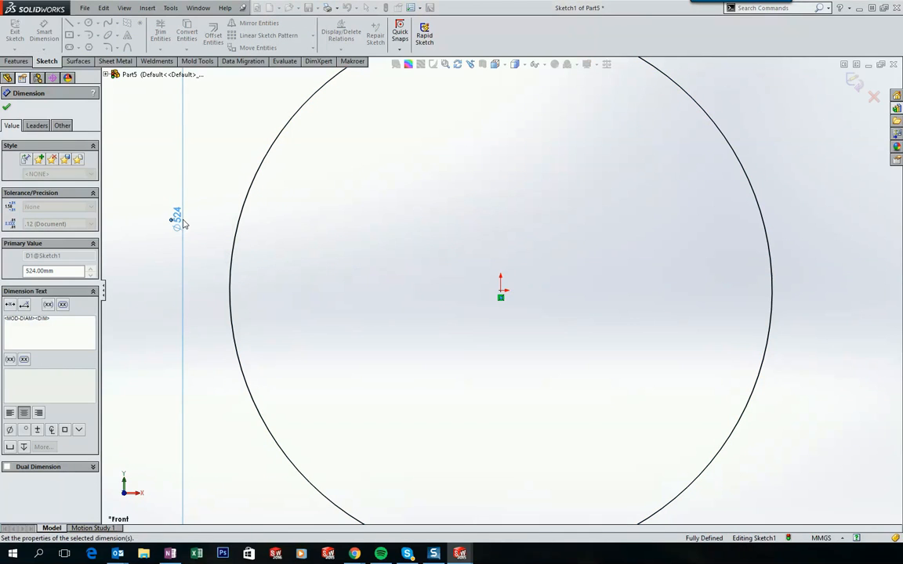
scroll(482, 230, down, 2)
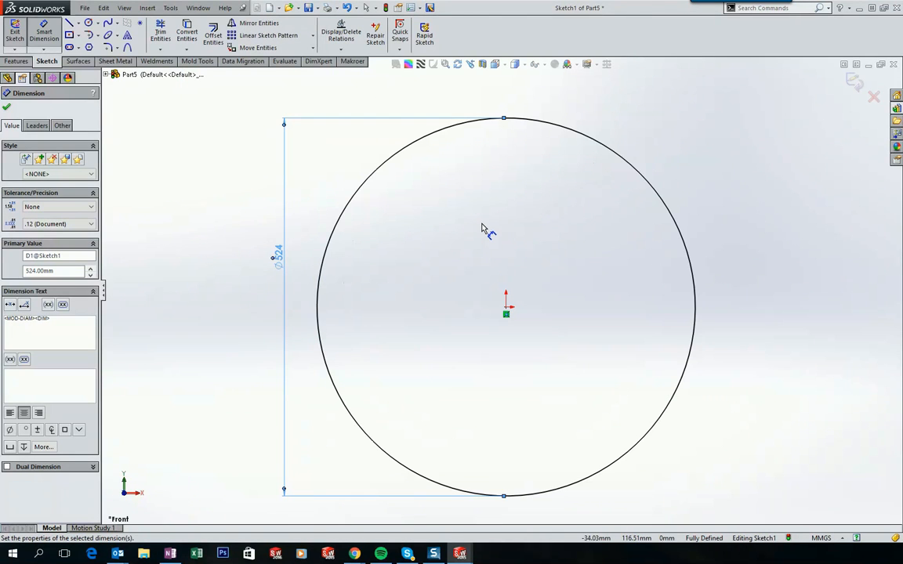
Draw three more circles centred on the origin inside the outer one, about 468, 419 and 76 mm in diameter
click(89, 23)
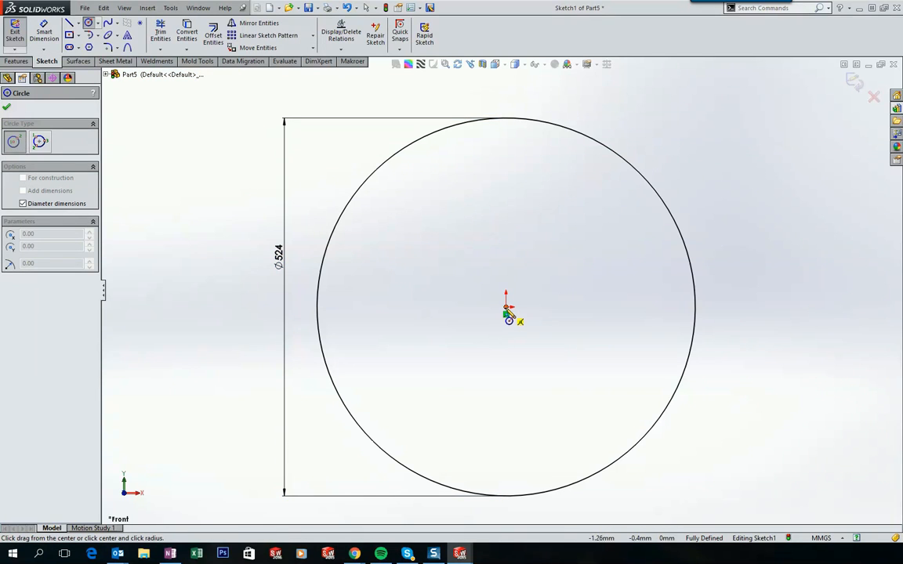
click(505, 306)
click(418, 163)
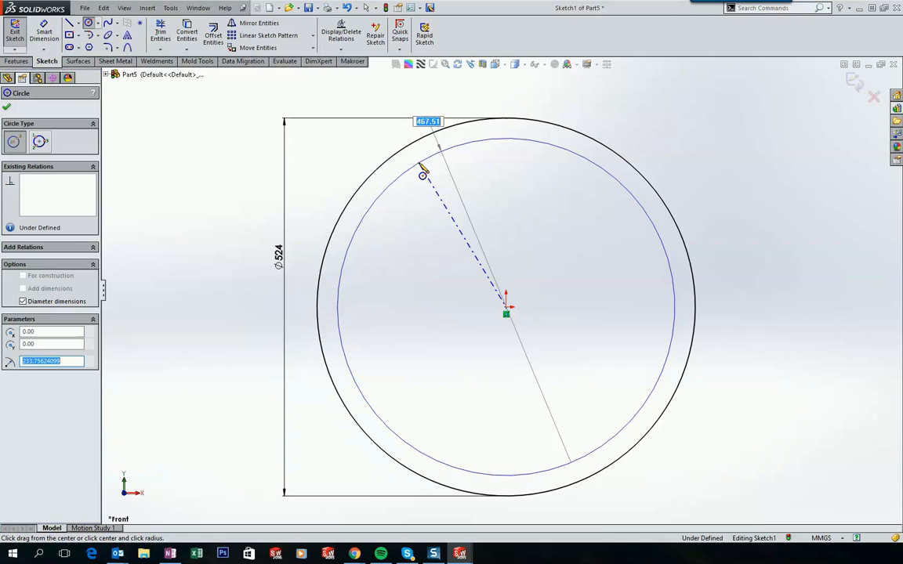
click(505, 307)
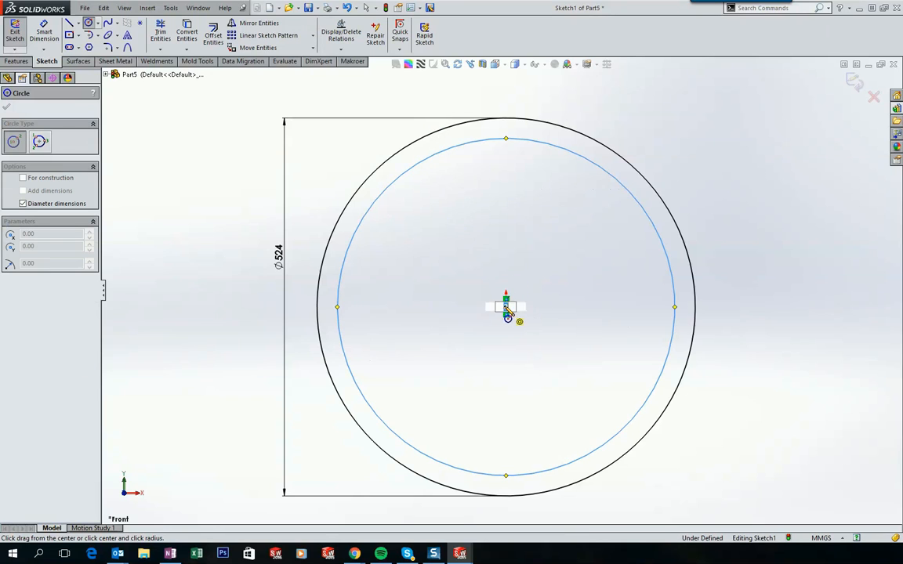
click(441, 172)
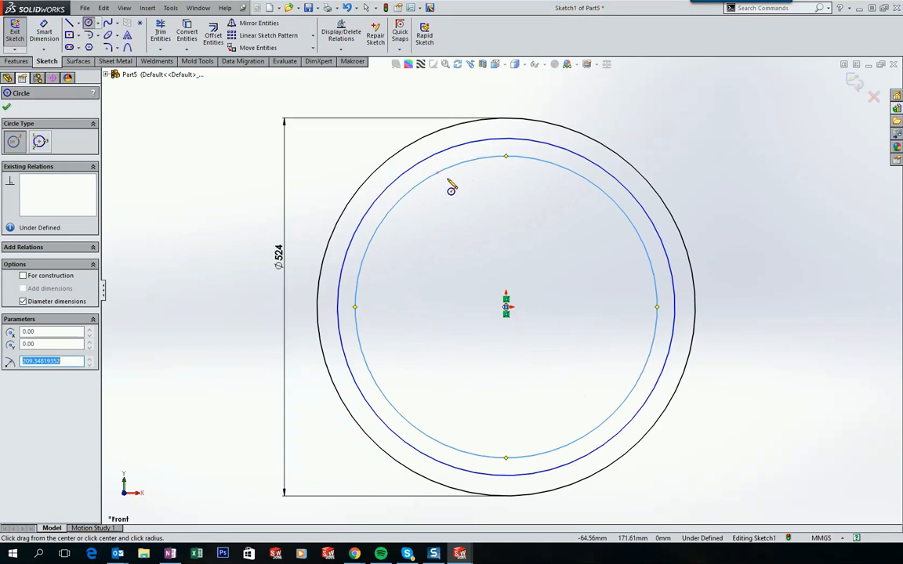
click(506, 307)
click(506, 280)
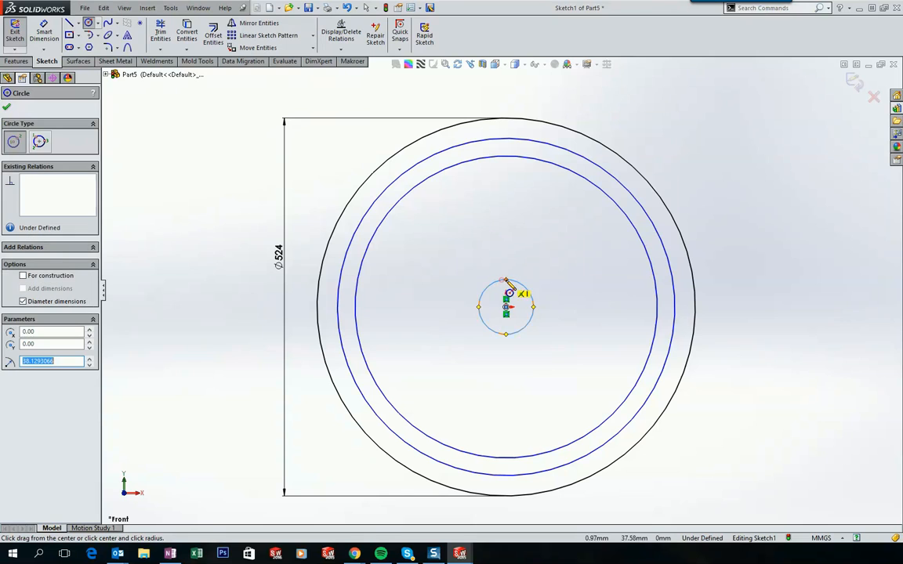
Draw an off-centre circle about 100 mm in diameter between the hub circle and the inner ring circle, above and right of the origin
click(562, 209)
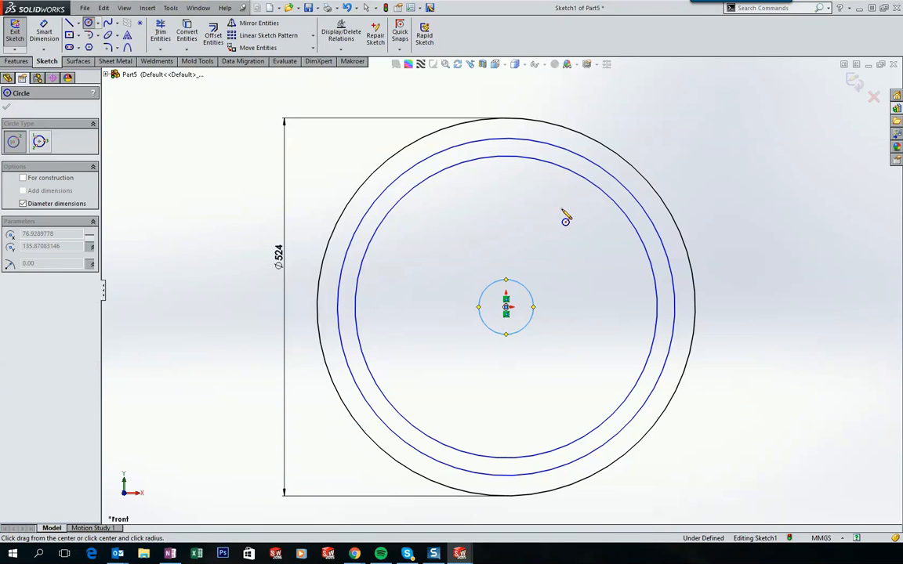
click(575, 245)
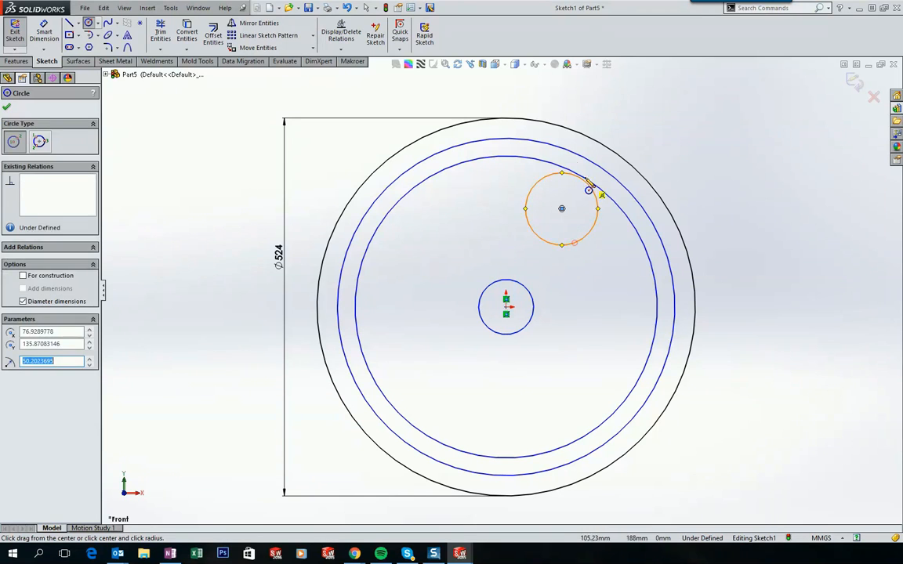
key(Escape)
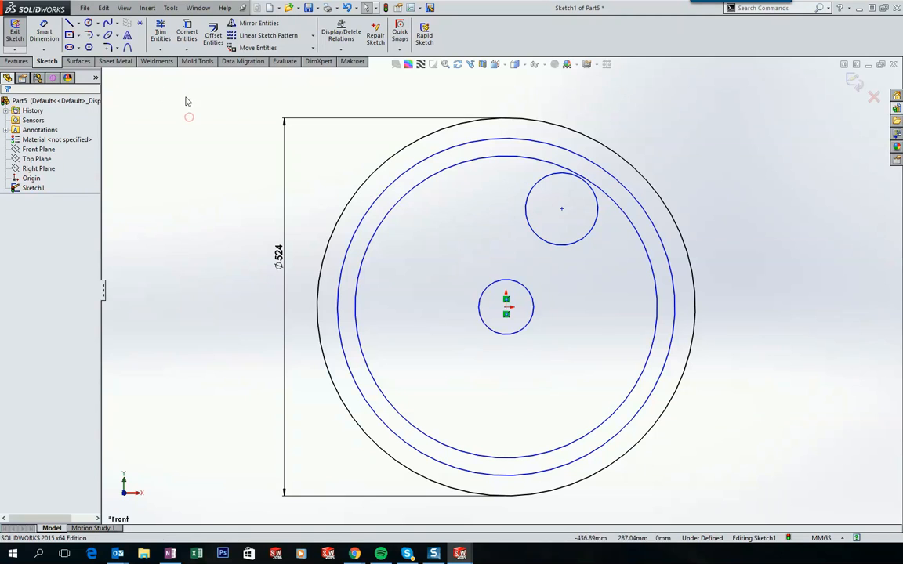
Dimension the diameter of the second-largest concentric circle as 485 mm
click(37, 36)
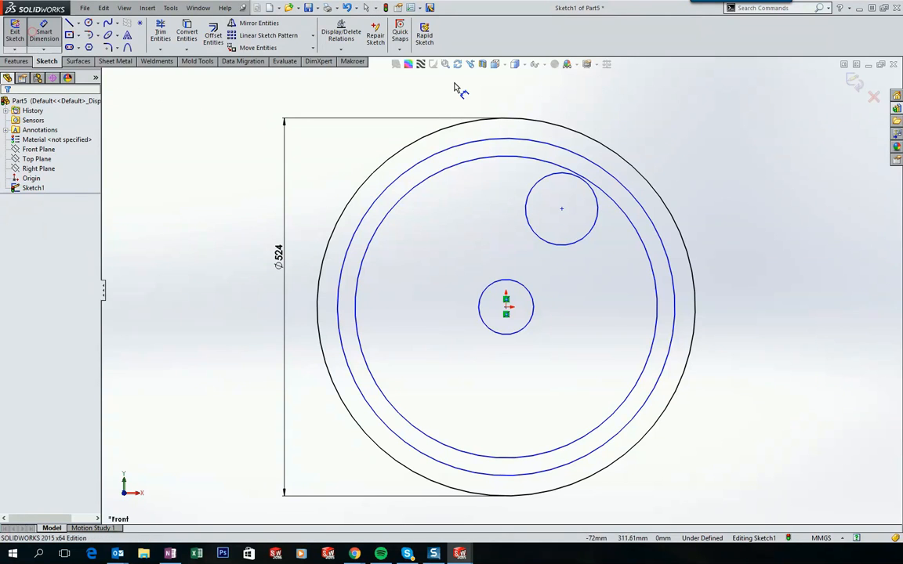
click(407, 174)
click(307, 265)
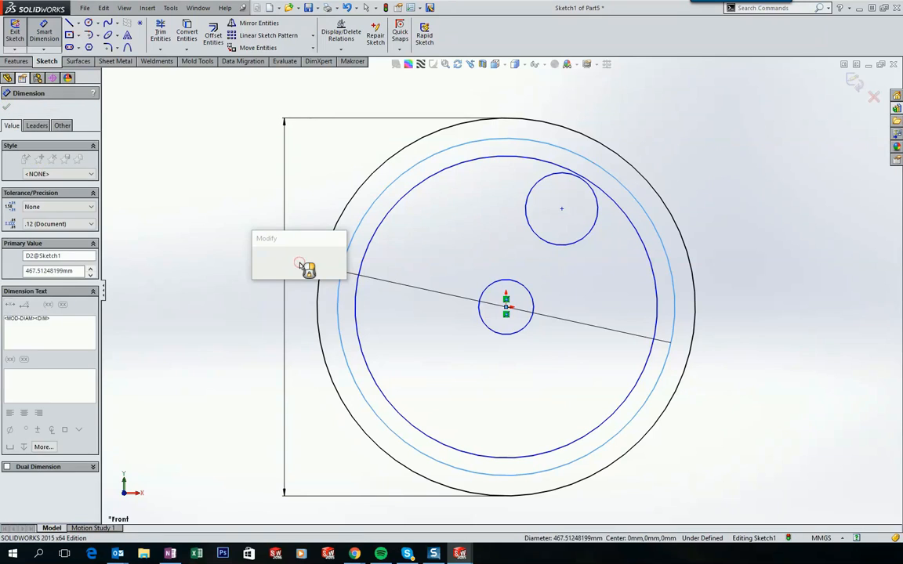
text(524)
key(Return)
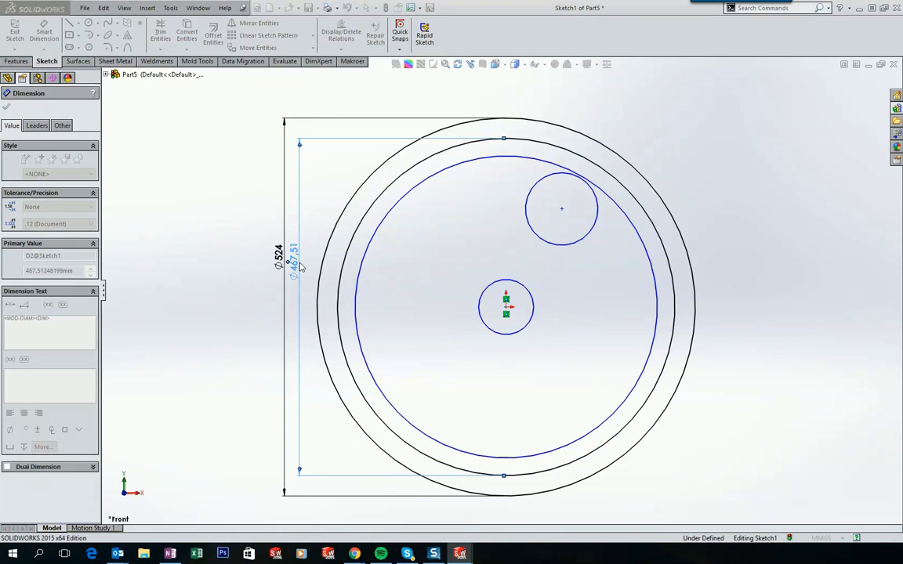
click(189, 212)
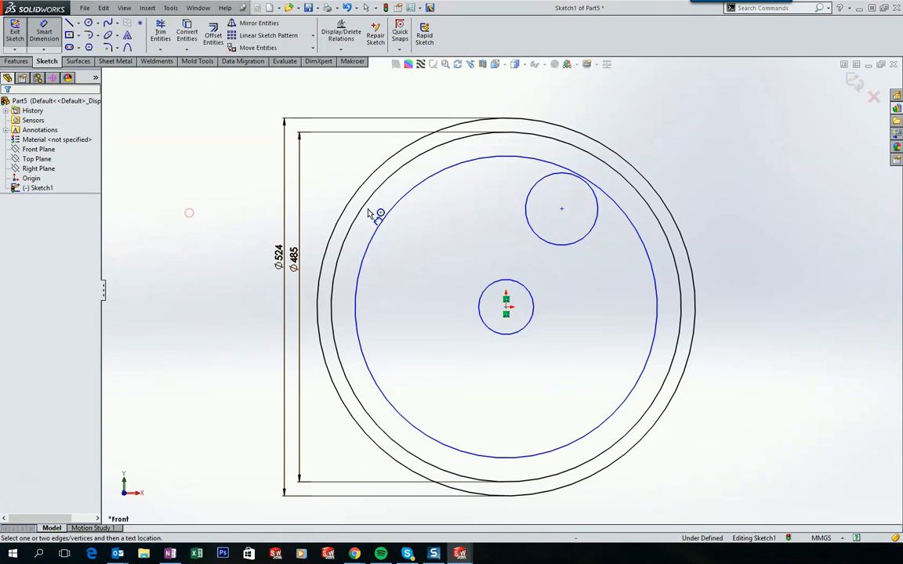
Dimension the diameter of the third-largest concentric circle as 445 mm
click(388, 222)
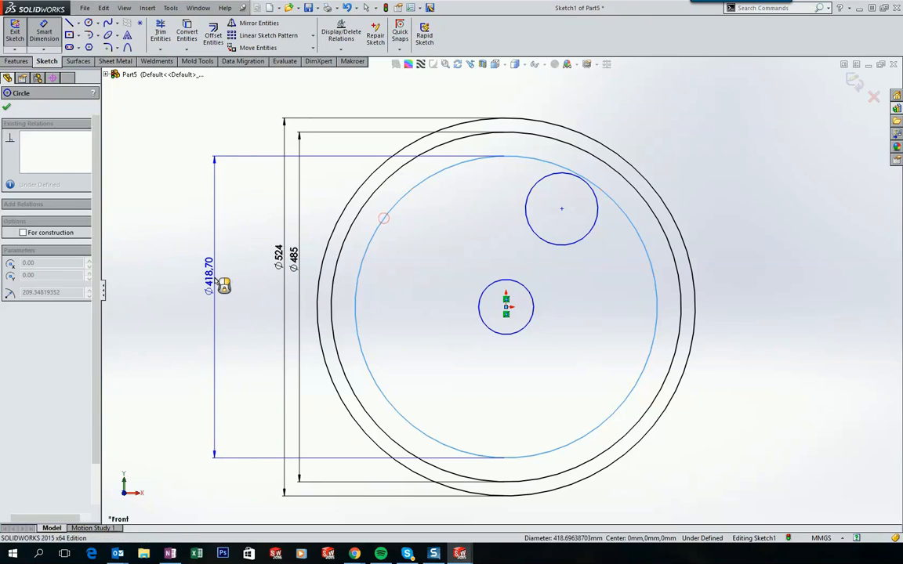
click(220, 282)
text(44)
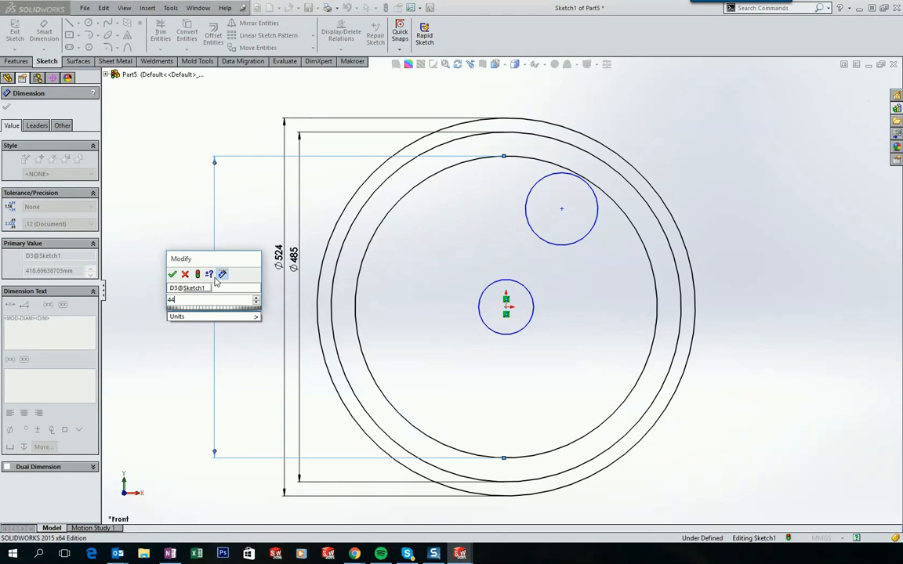
text(5)
key(Return)
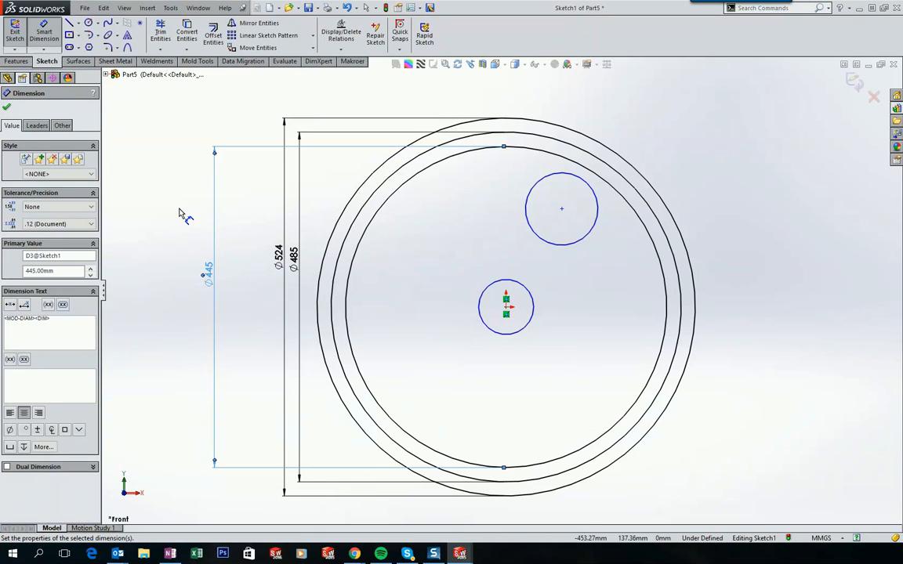
click(180, 210)
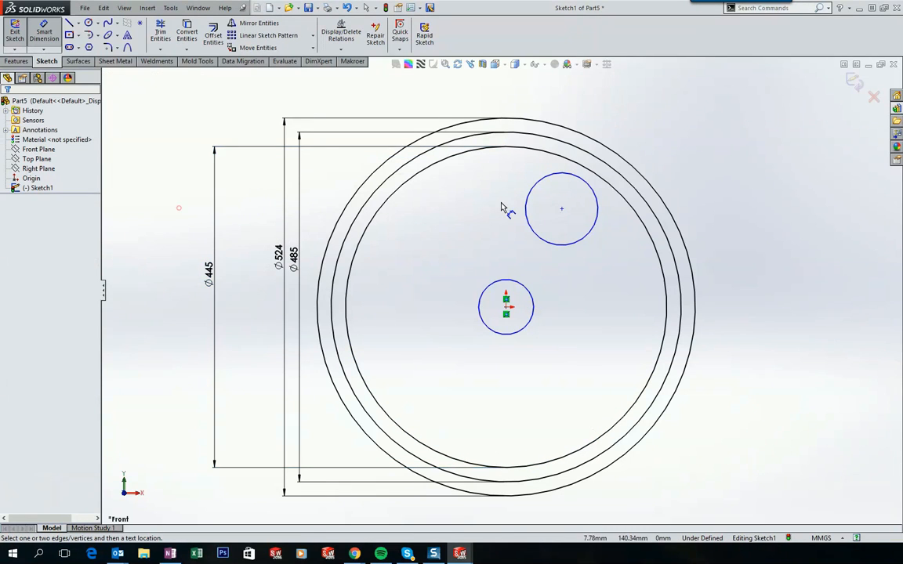
Dimension the off-centre circle's diameter as 155 mm
click(588, 234)
click(621, 270)
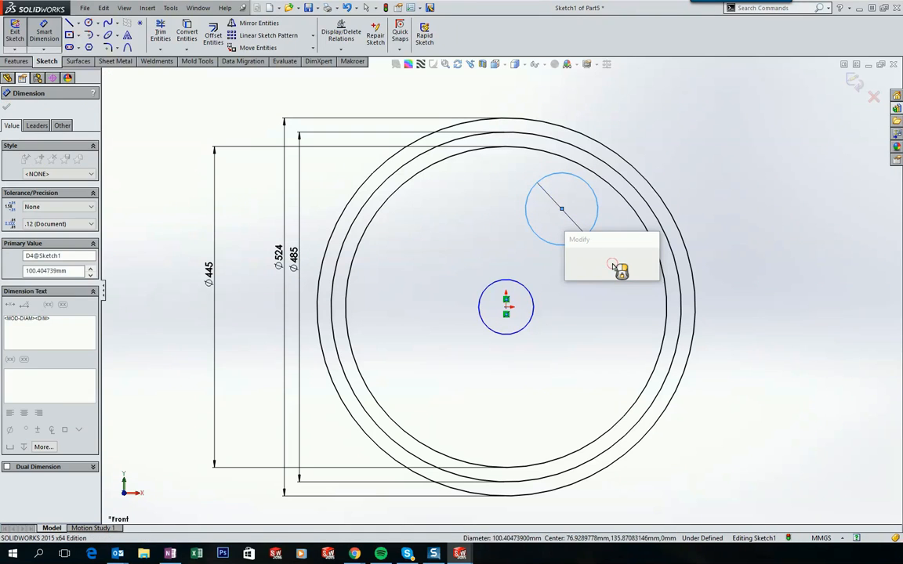
text(155)
key(Return)
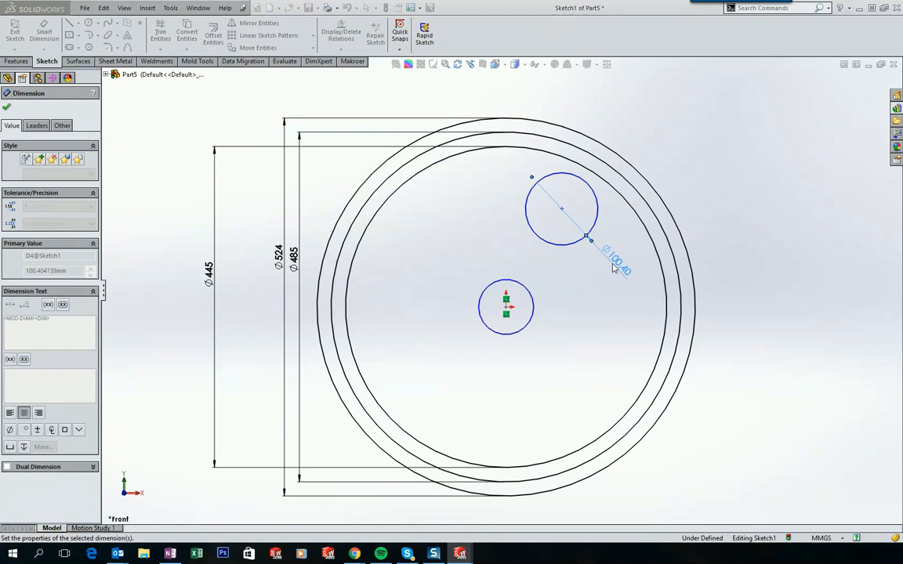
Dimension the diameter of the smallest circle around the origin as 130 mm
click(535, 312)
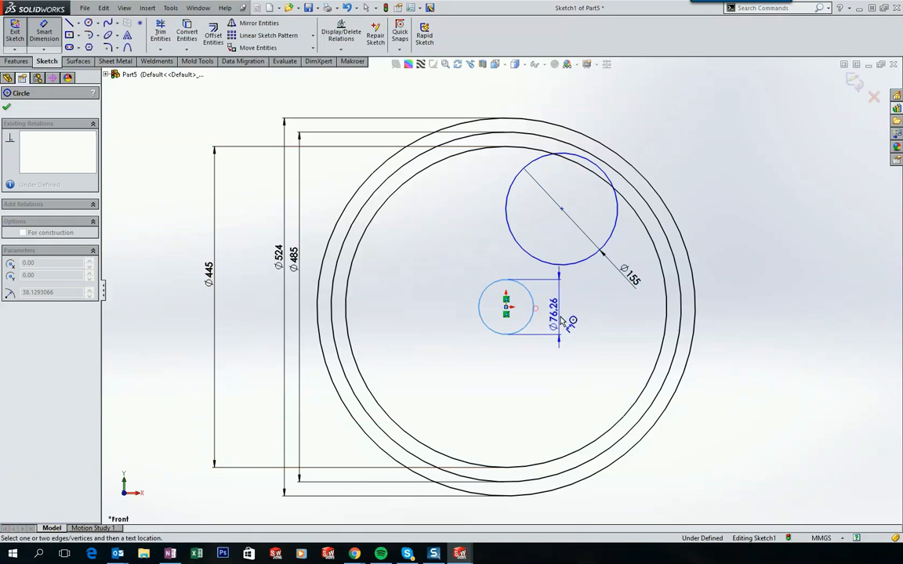
click(580, 329)
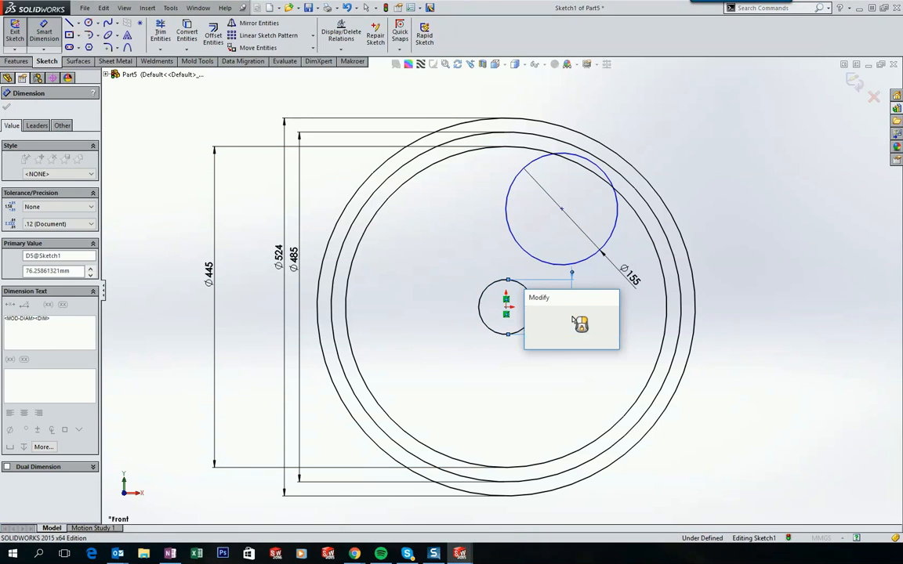
text(130)
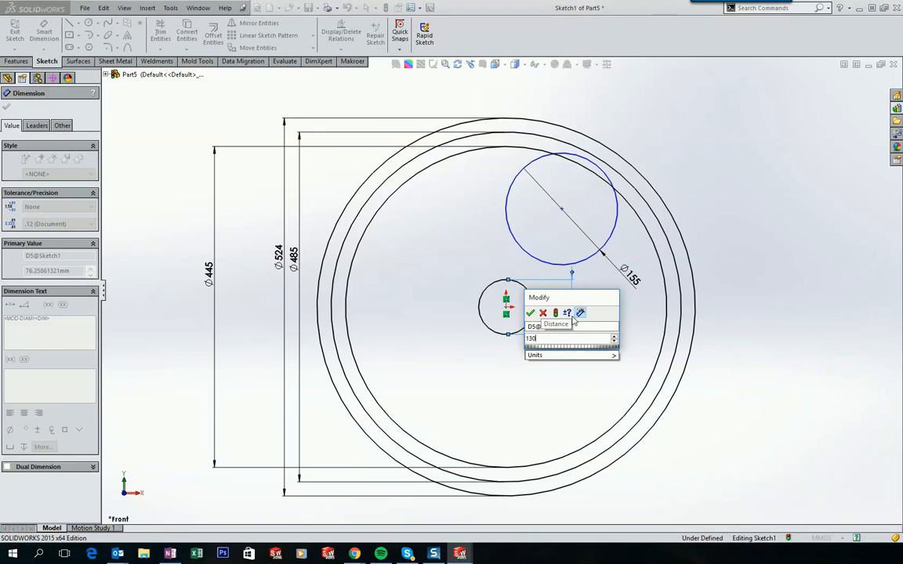
click(531, 312)
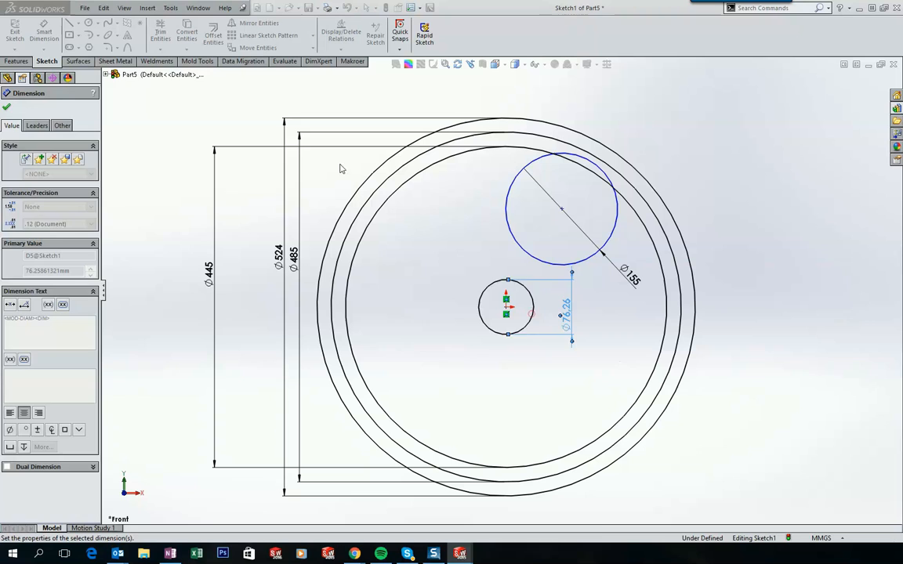
click(227, 109)
Draw a vertical centerline from the origin to the top of the 524 mm outer circle
click(77, 24)
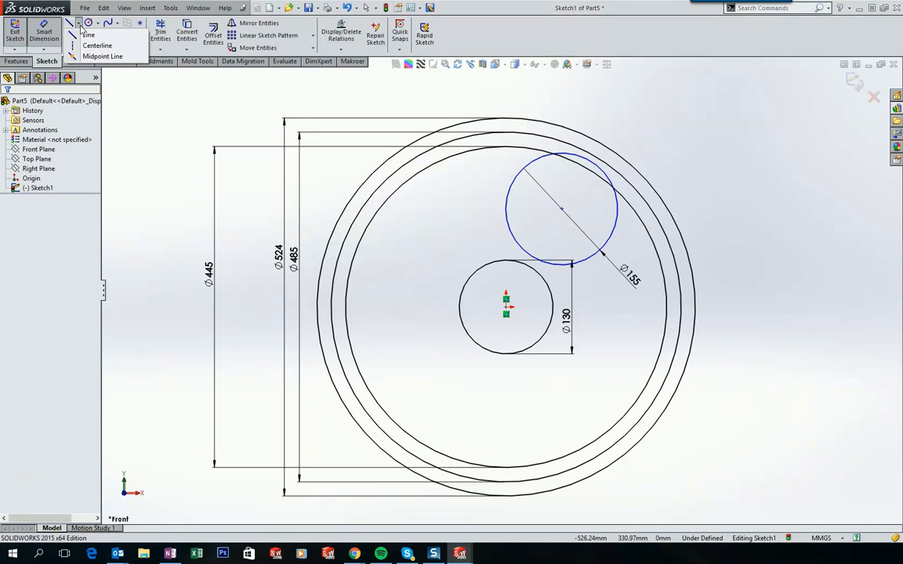
click(127, 47)
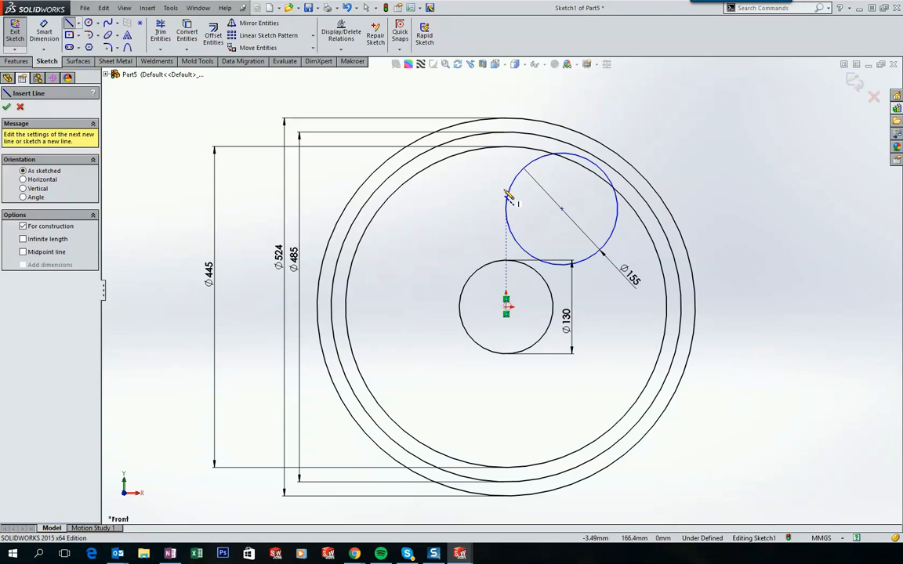
click(506, 312)
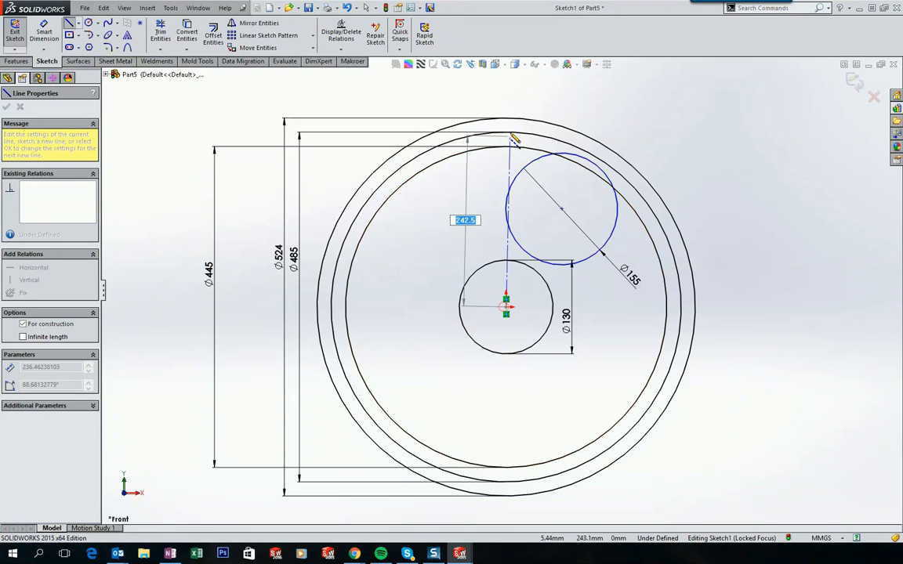
click(506, 118)
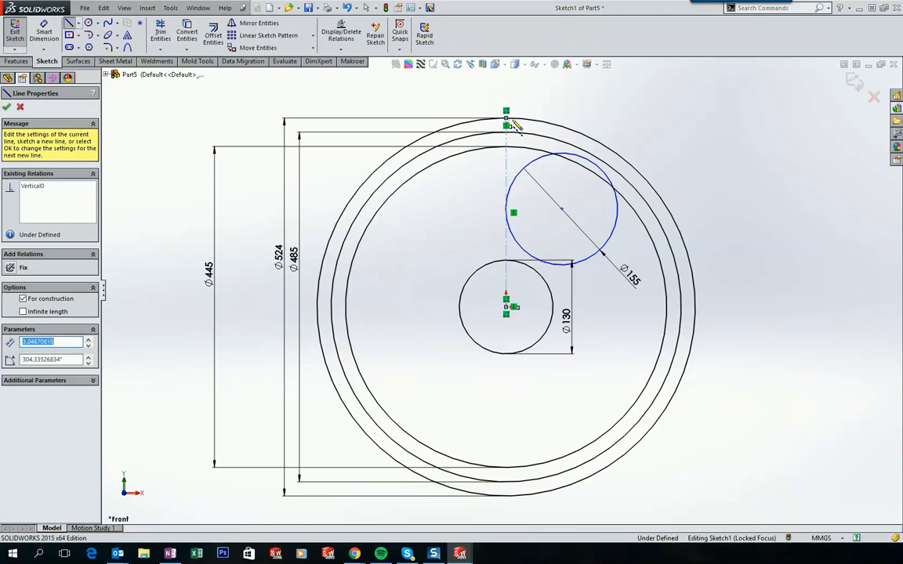
key(Escape)
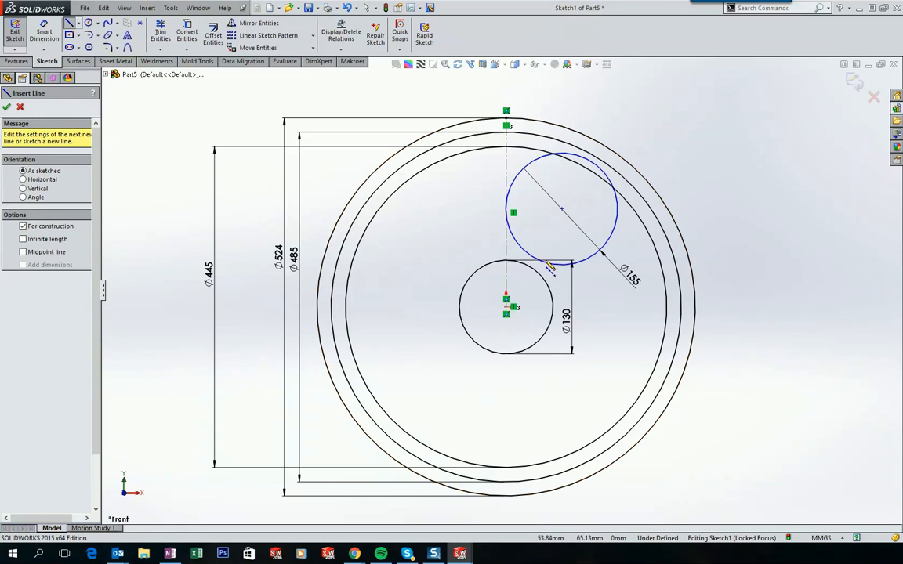
Draw centerlines from the origin: one horizontal to the outer circle, one angled to the center of the 155 mm off-centre circle
click(506, 308)
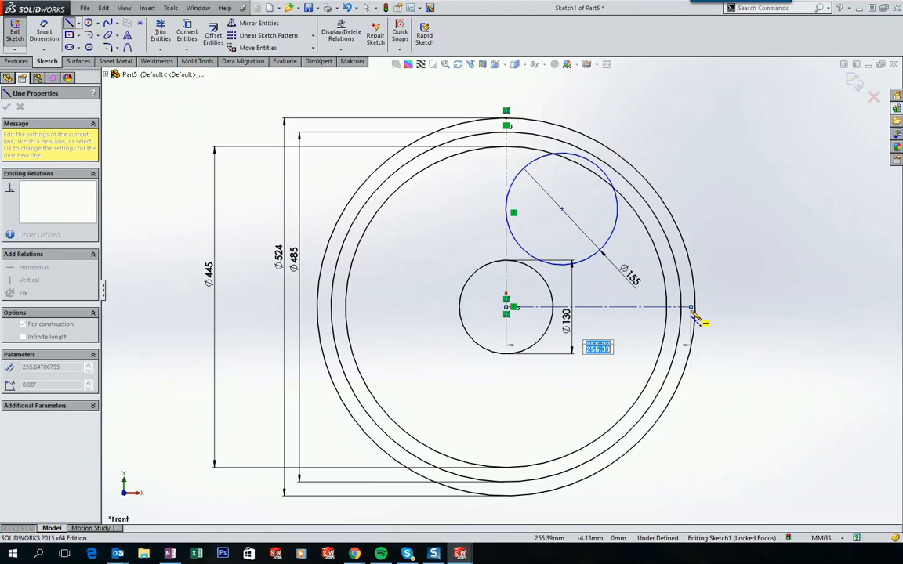
click(696, 310)
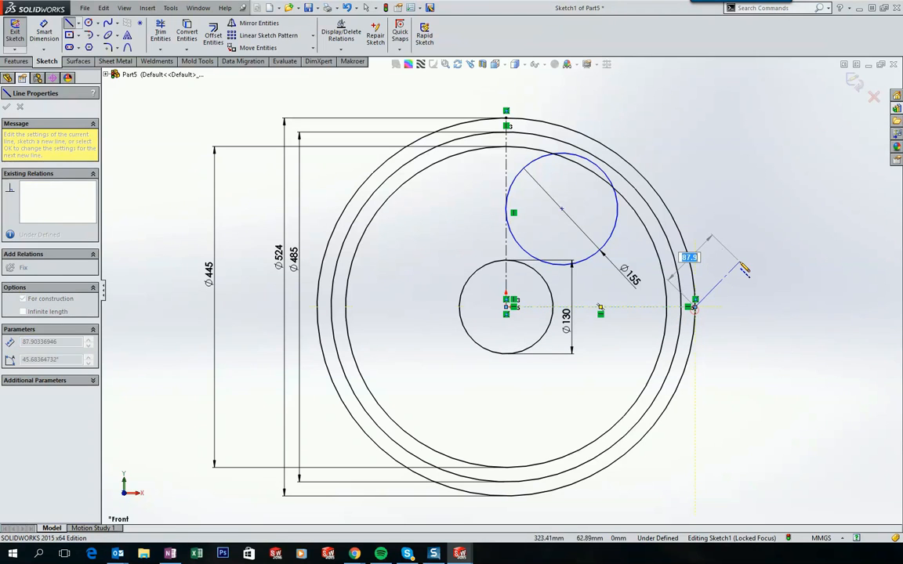
key(Escape)
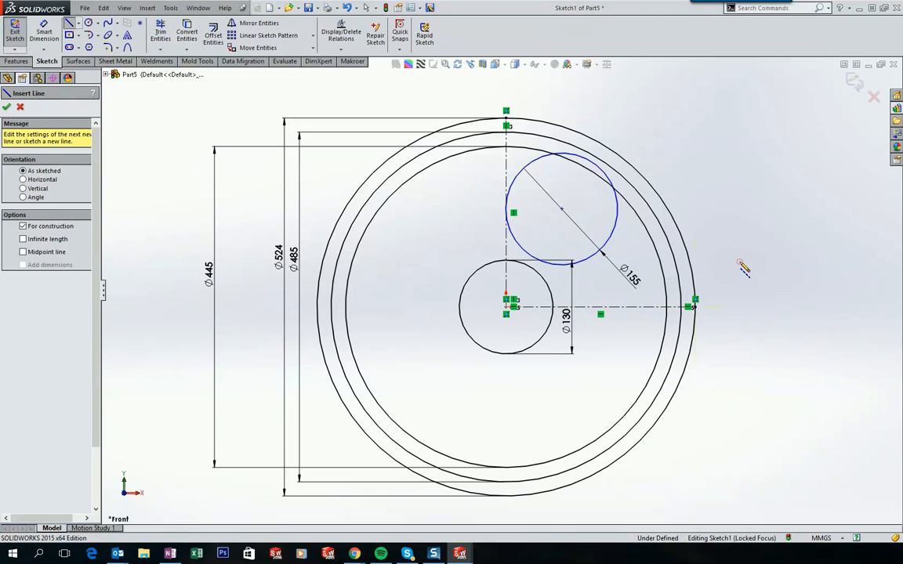
click(507, 305)
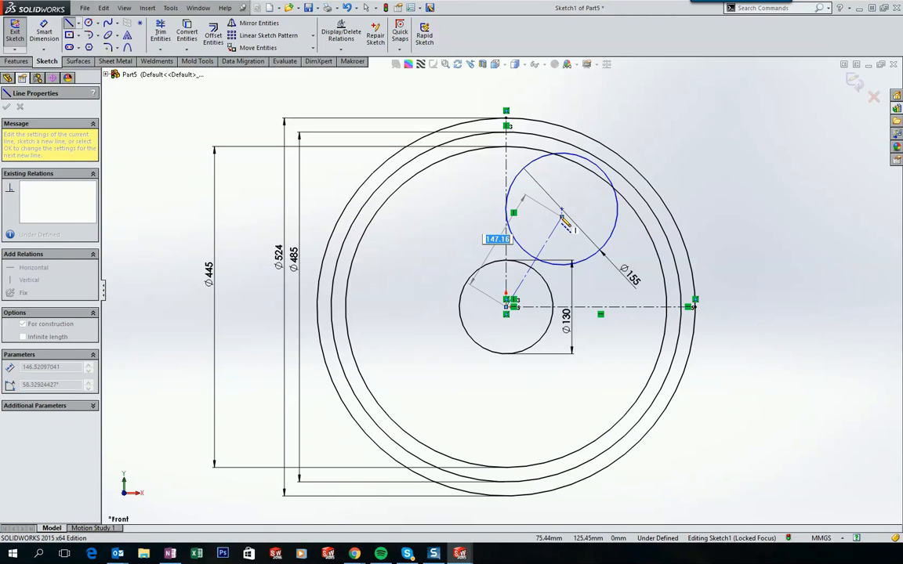
click(561, 209)
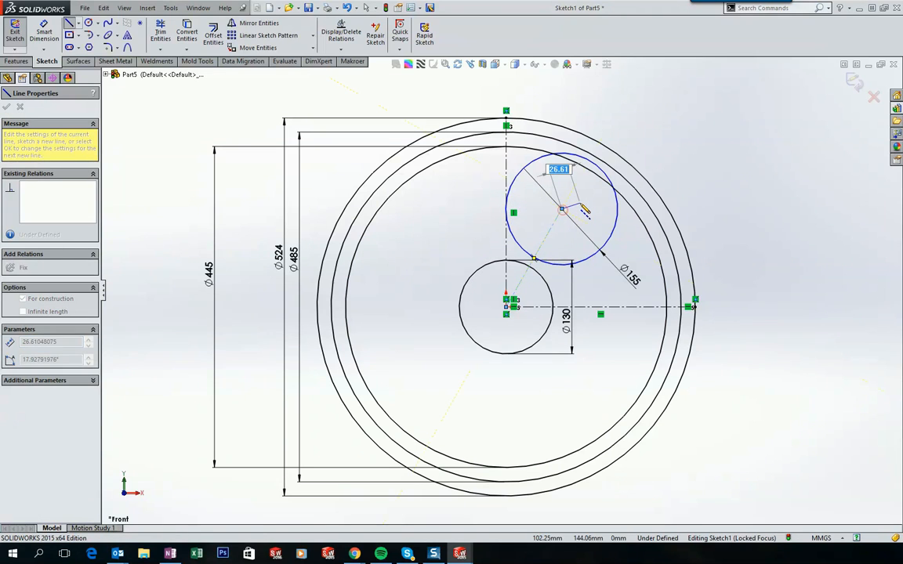
key(Escape)
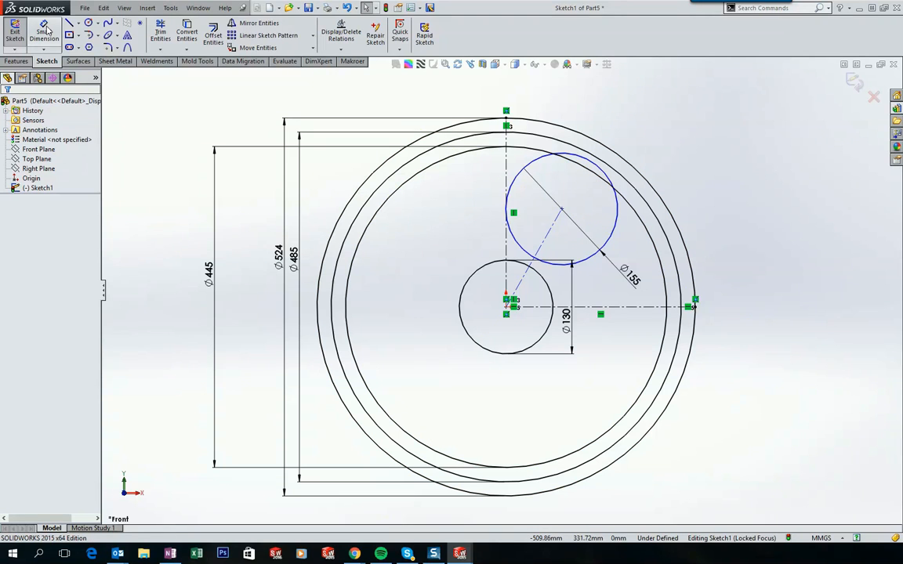
Dimension the vertical distance from the 155 mm circle's center to the horizontal centerline as 130 mm
click(45, 31)
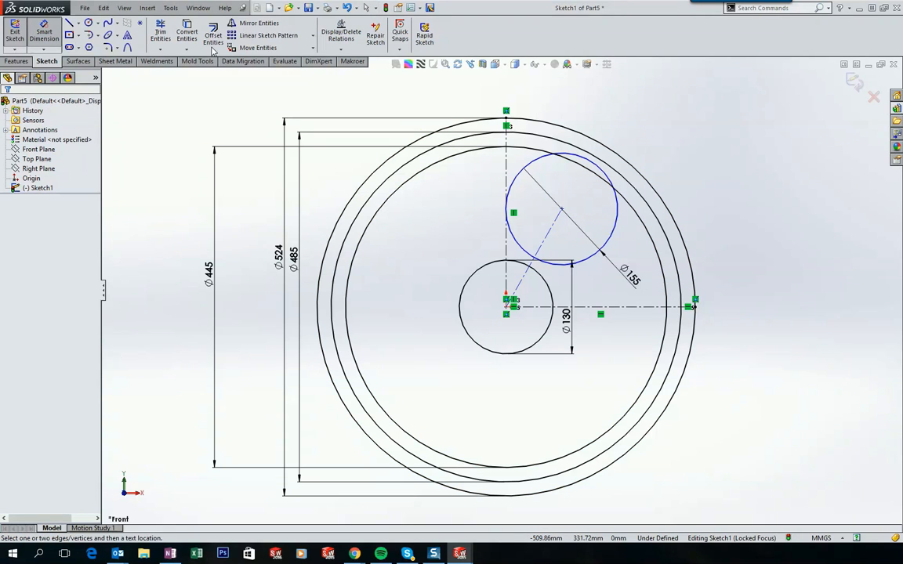
click(562, 210)
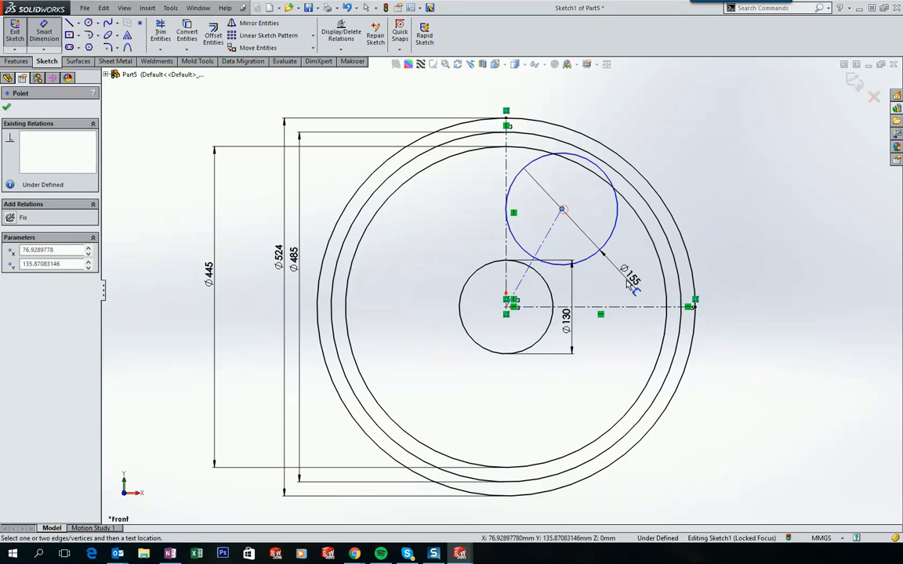
click(627, 310)
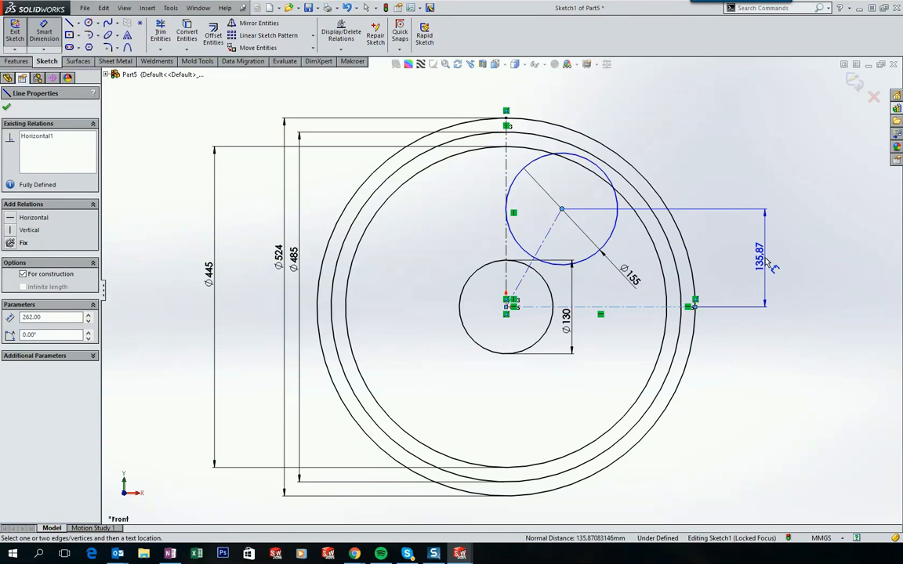
click(767, 261)
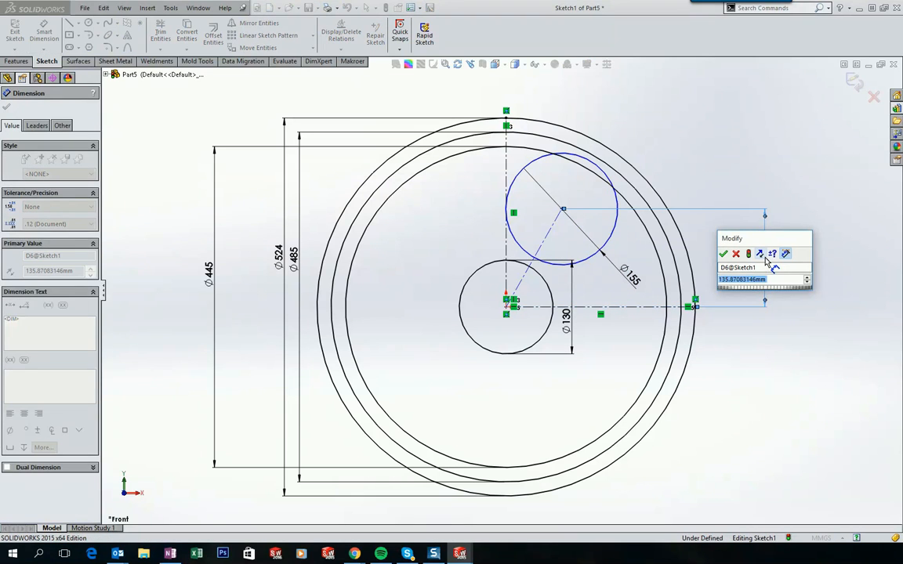
text(130)
key(Return)
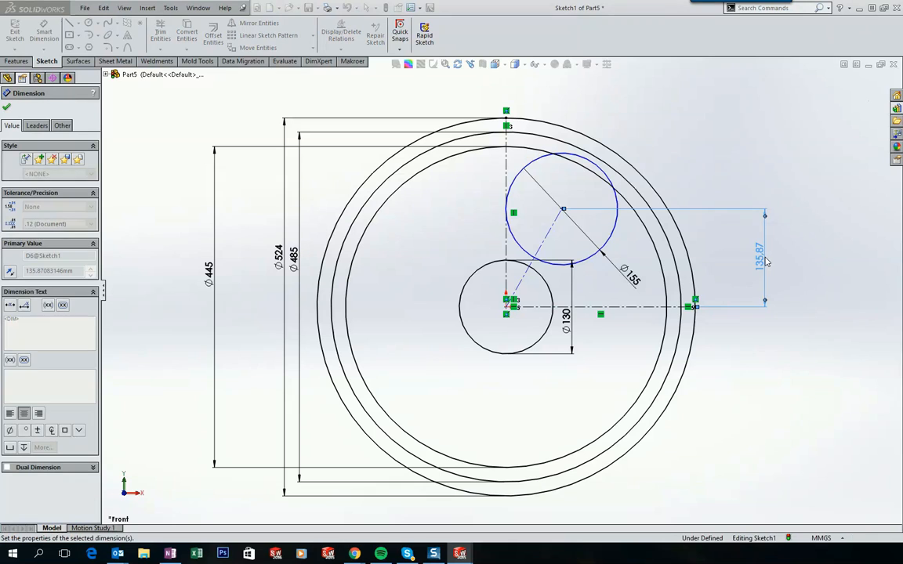
click(761, 115)
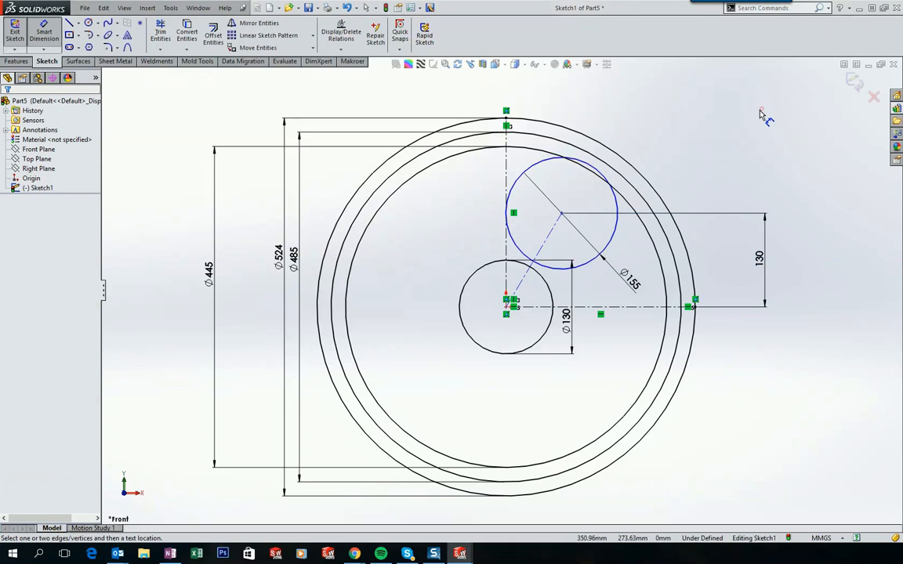
Dimension the angle between the angled centerline and the vertical centerline as 36°
click(548, 239)
click(506, 173)
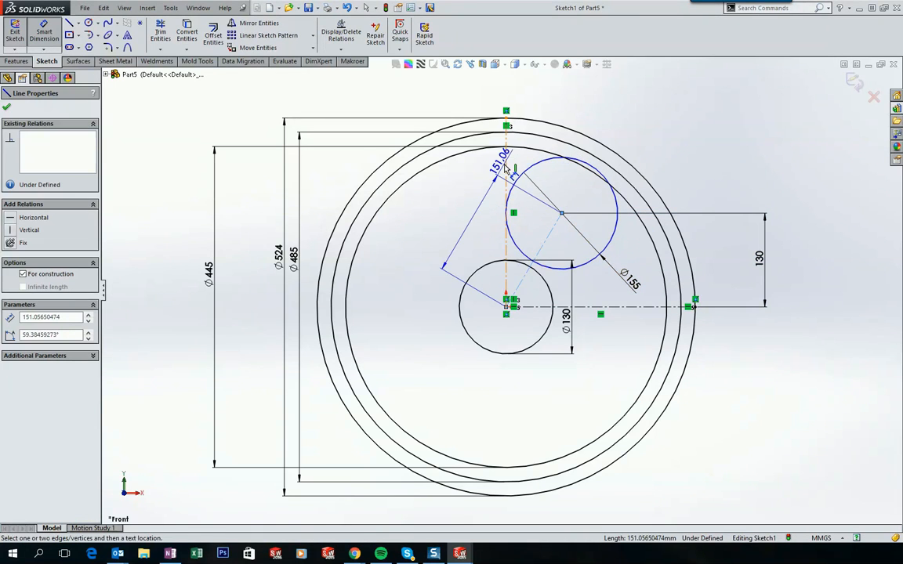
click(541, 91)
text(36)
key(Return)
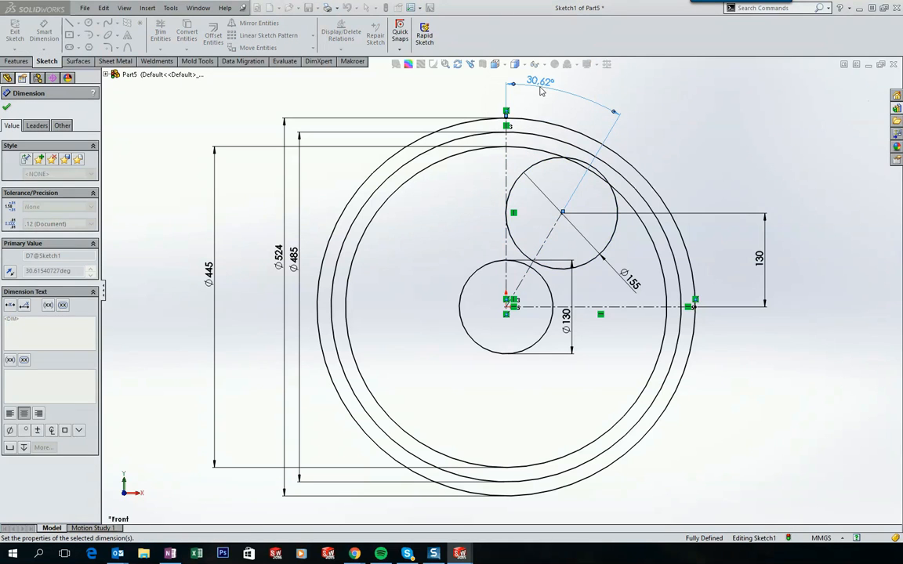
click(727, 114)
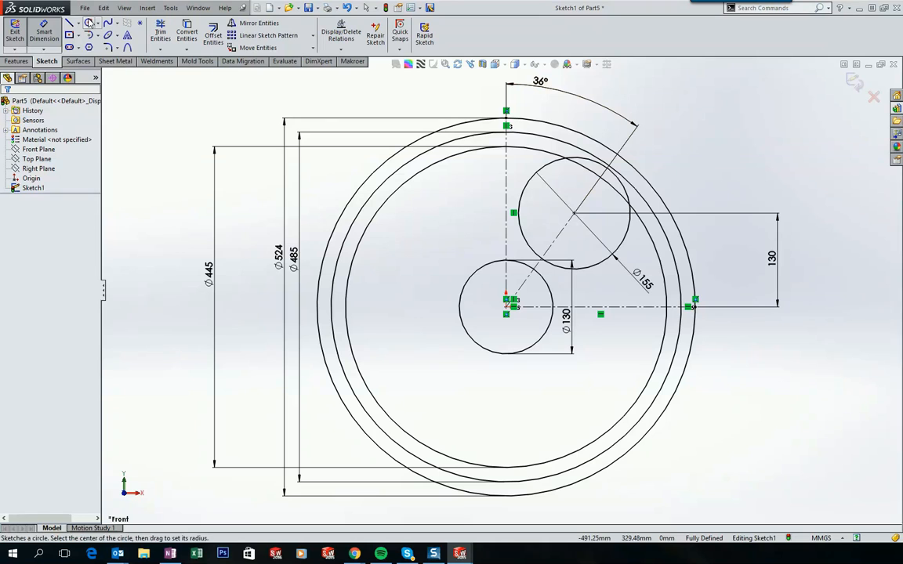
Draw two concentric circles, about 30 mm and 23 mm in diameter, centered on the vertical centerline about 52 mm above the origin
click(89, 23)
scroll(512, 290, down, 5)
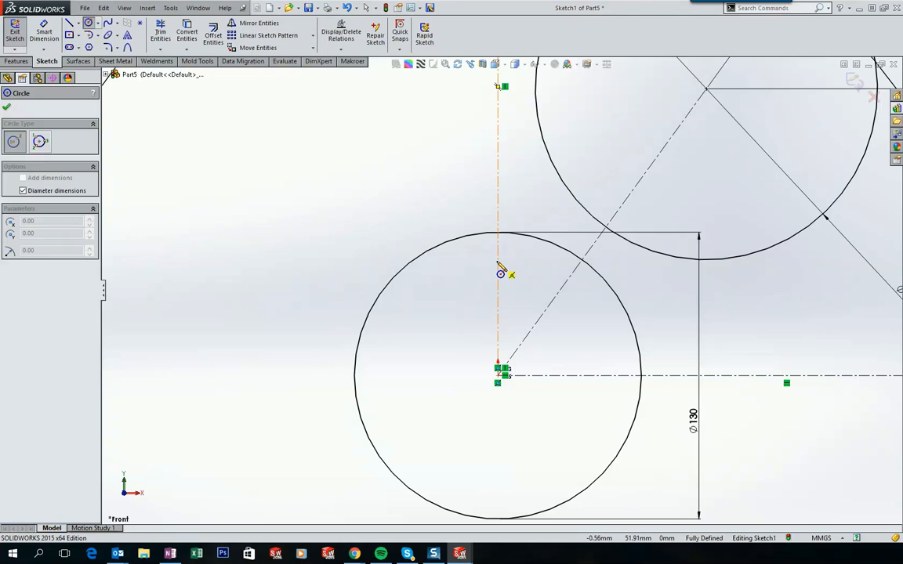
click(498, 261)
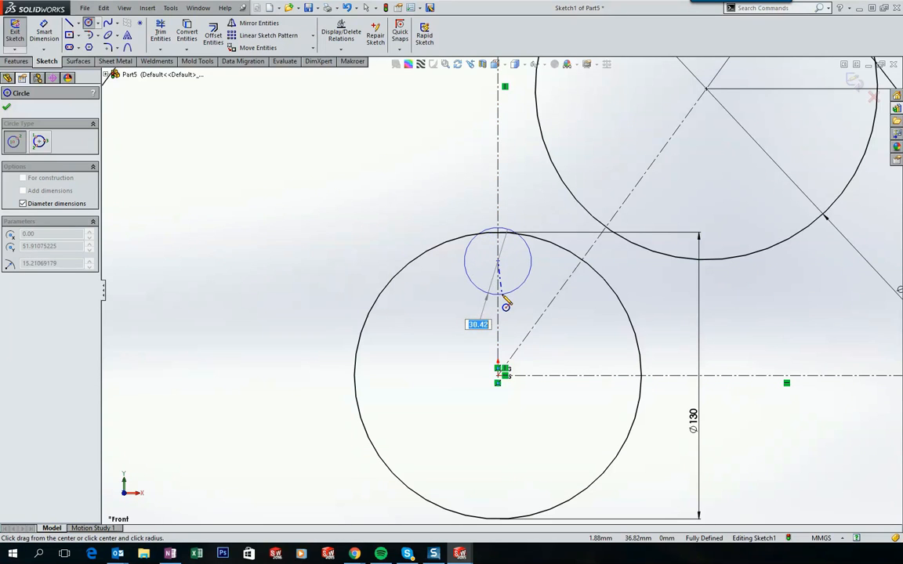
click(508, 292)
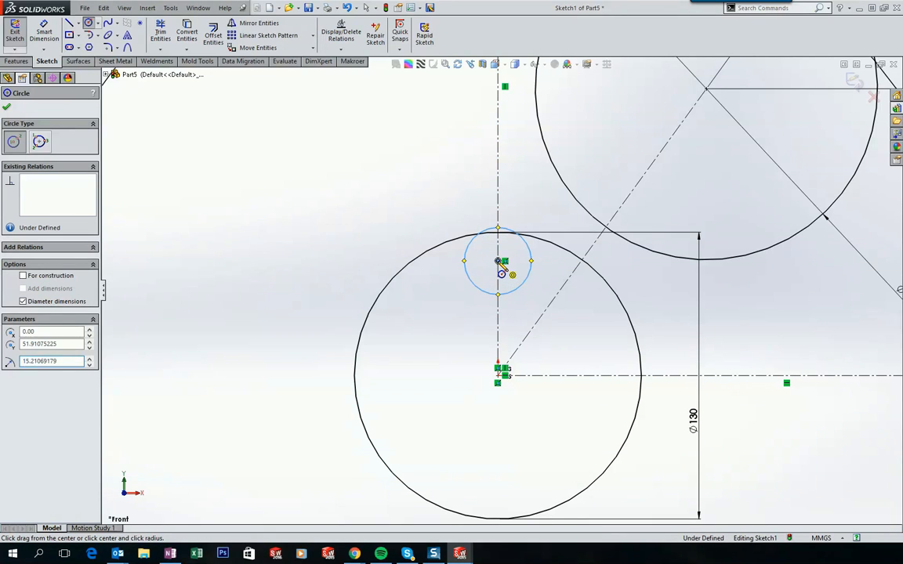
click(499, 261)
click(506, 292)
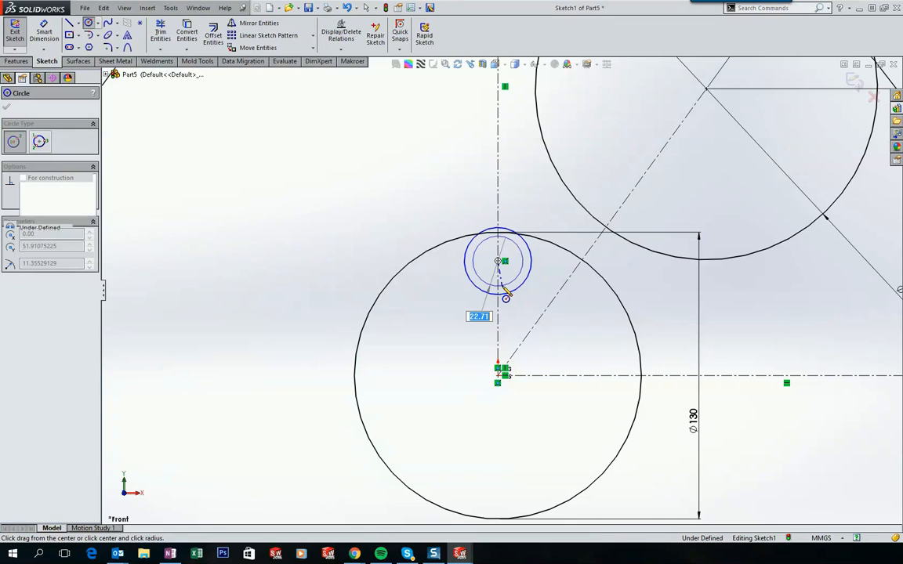
Dimension the diameter of the larger of the two small circles on the vertical centerline as 31 mm
click(45, 29)
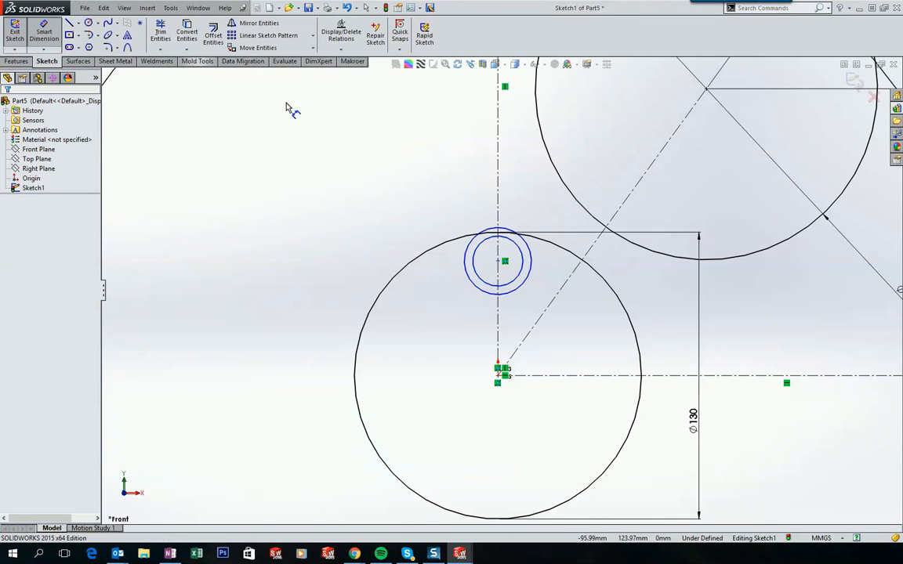
click(491, 233)
click(431, 189)
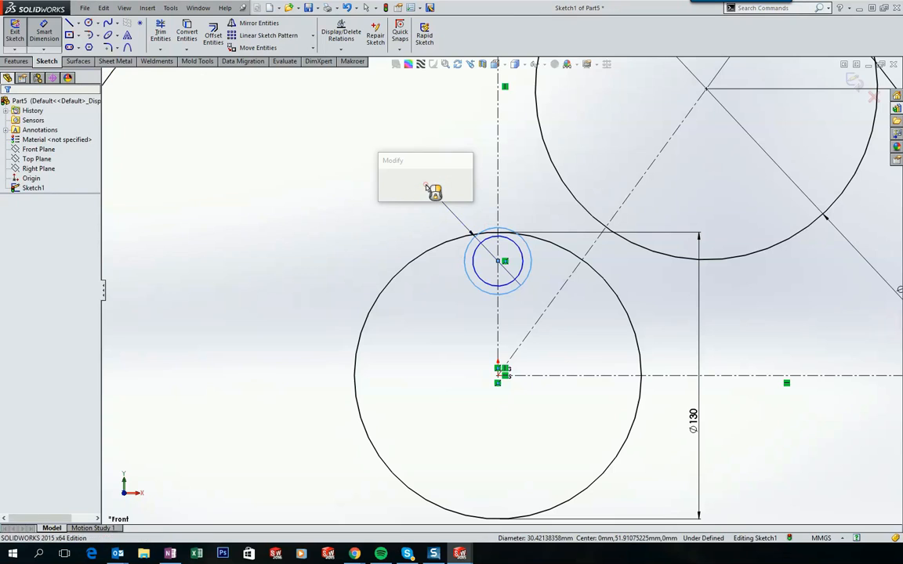
text(31)
key(Return)
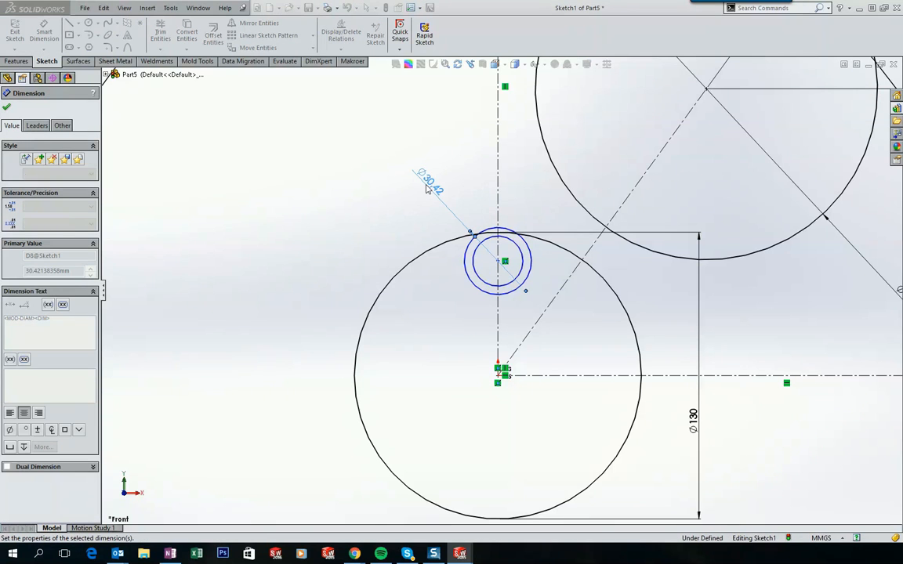
Dimension the diameter of the inner small circle on the vertical centerline as 17.5 mm
click(517, 248)
click(339, 253)
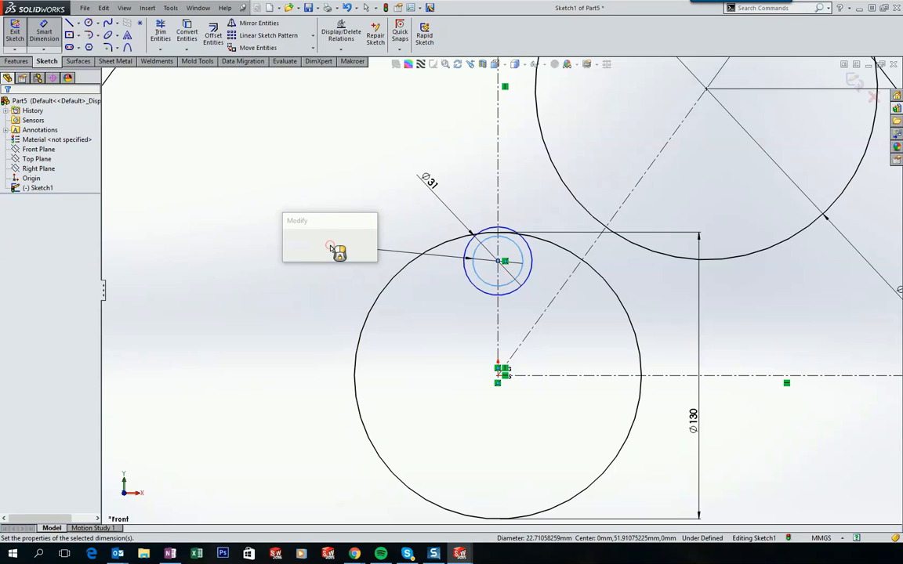
text(15.5)
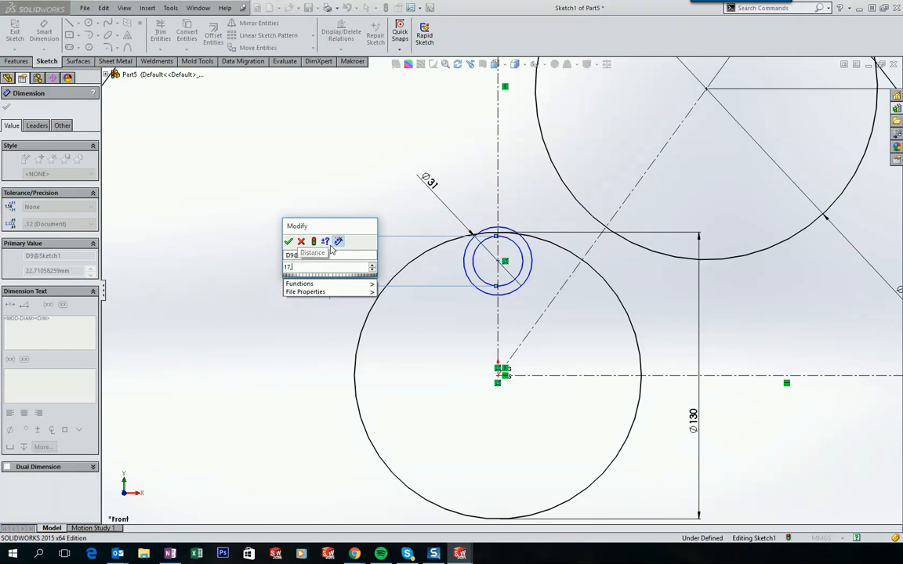
key(Return)
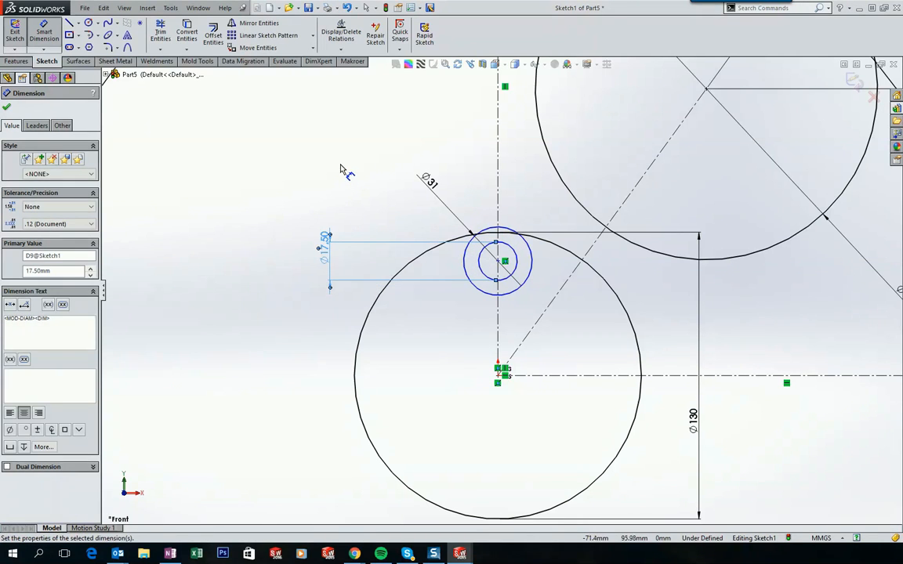
click(340, 166)
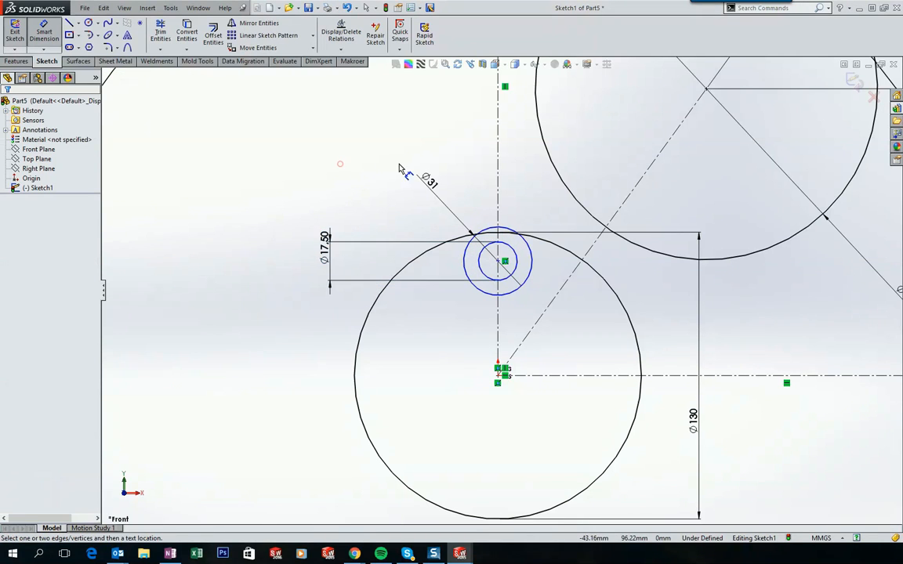
Dimension the vertical distance between the small circles' shared center and the origin as 53 mm
click(498, 263)
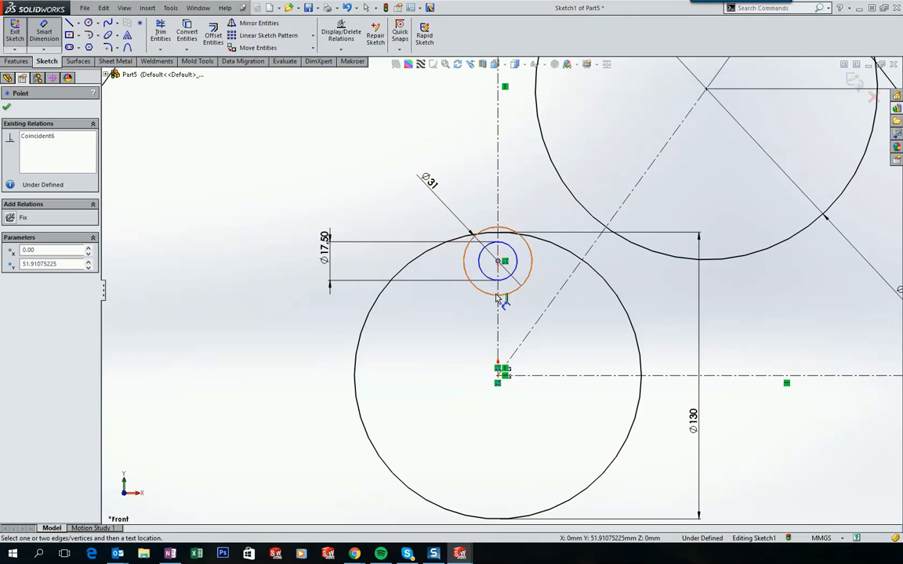
click(498, 376)
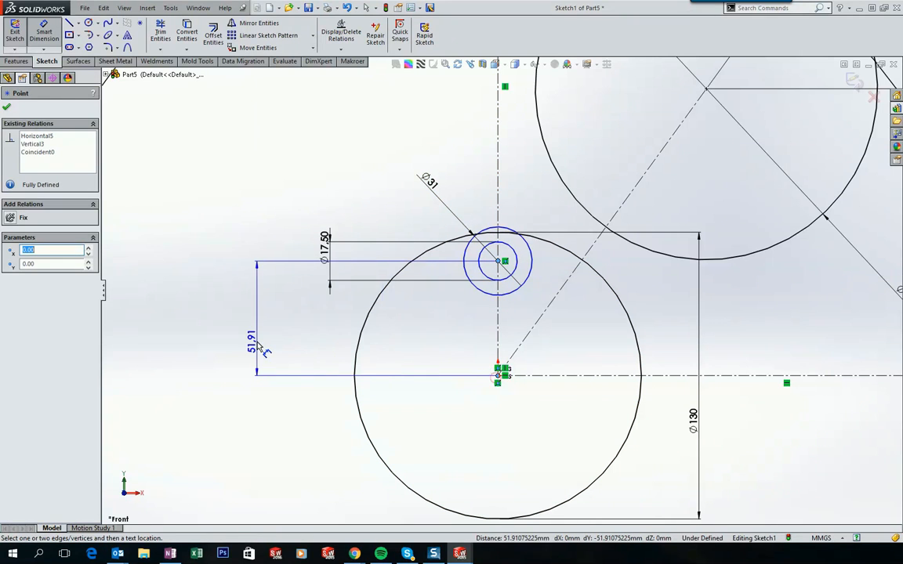
click(258, 346)
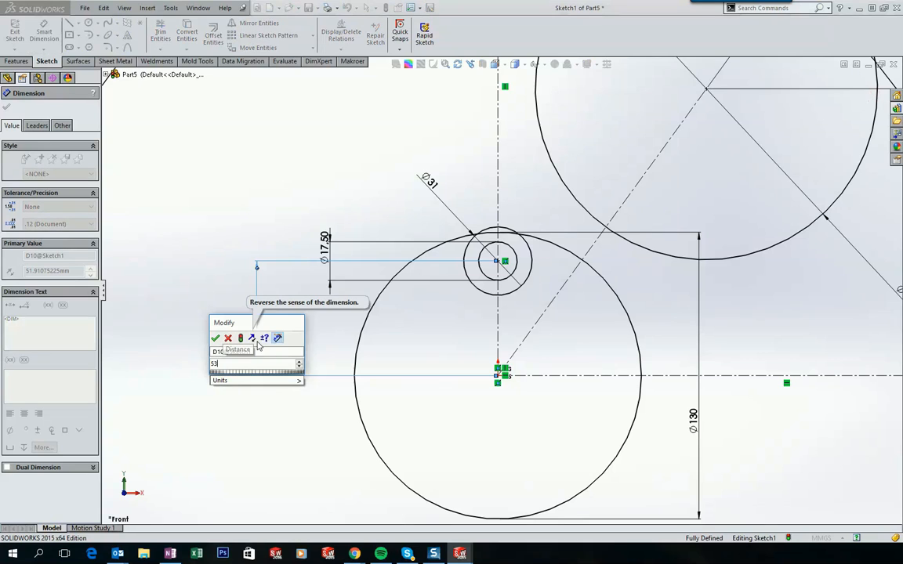
key(Return)
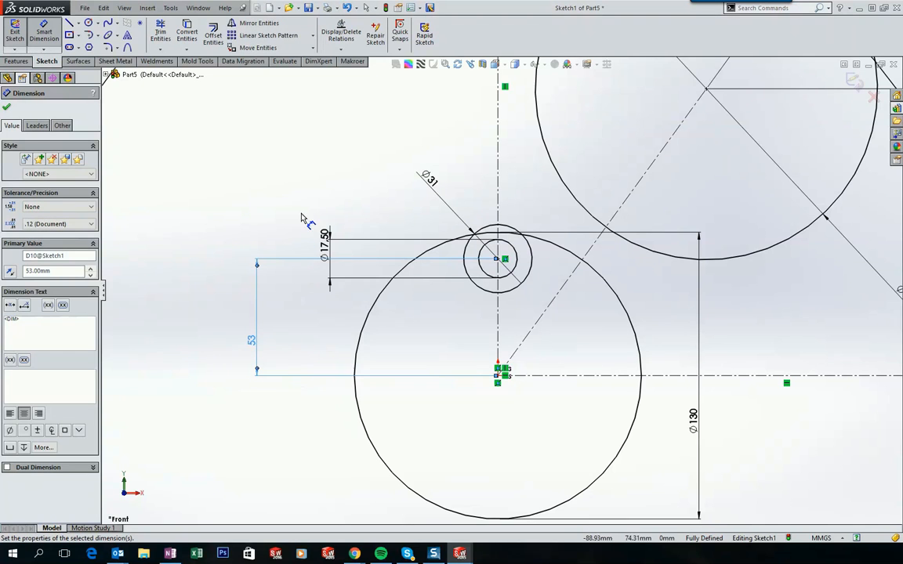
click(318, 201)
Draw a slanted solid line from the 485 mm circle, right of the vertical centerline, through the 155 mm circle down to the horizontal centerline
key(f)
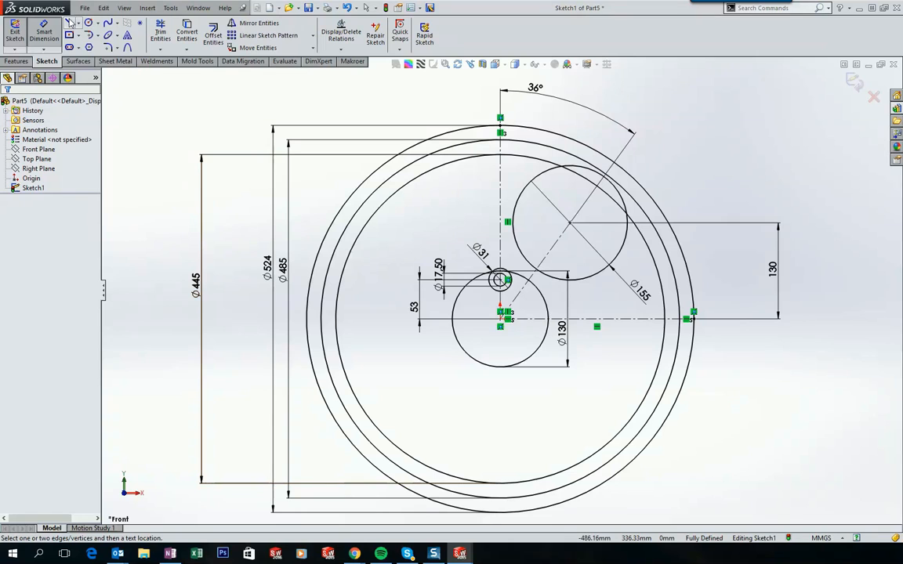
click(69, 23)
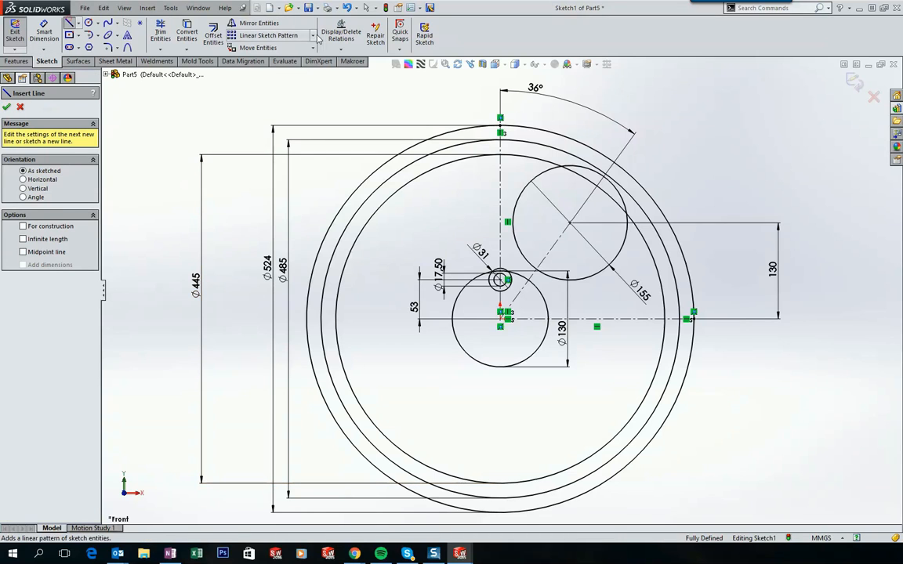
click(533, 145)
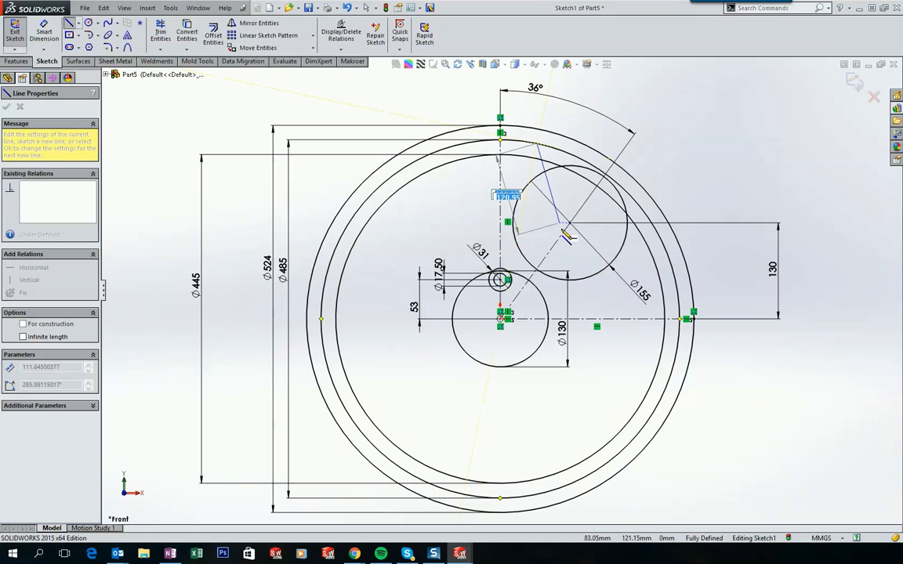
double_click(587, 312)
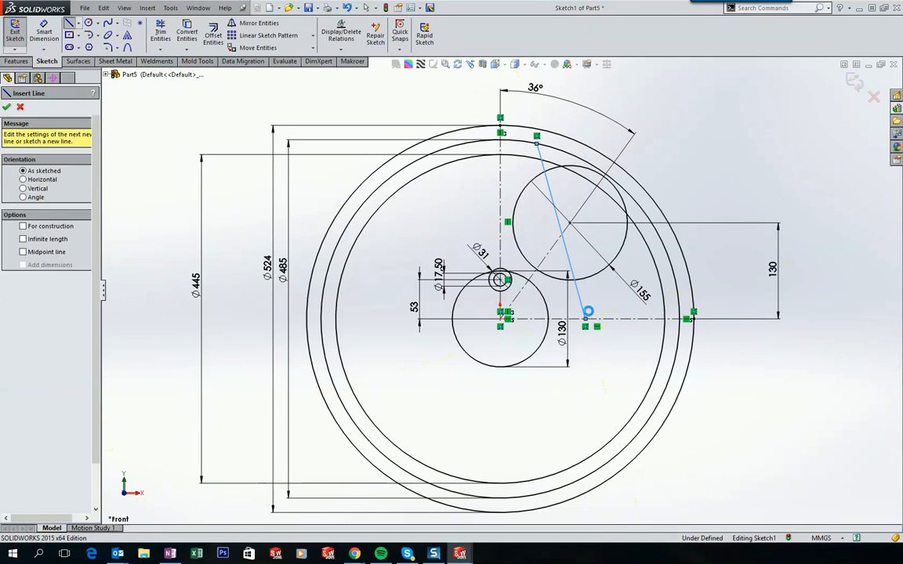
key(Escape)
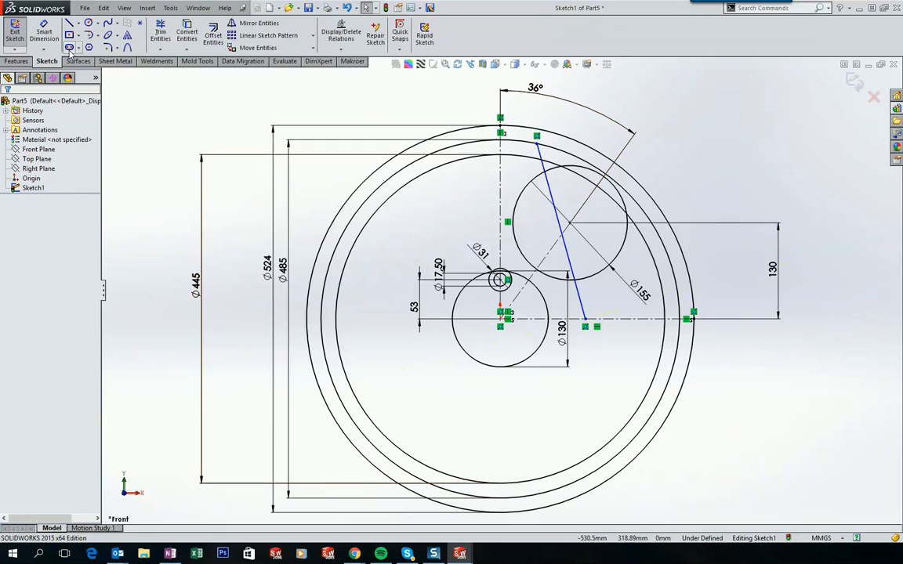
click(45, 31)
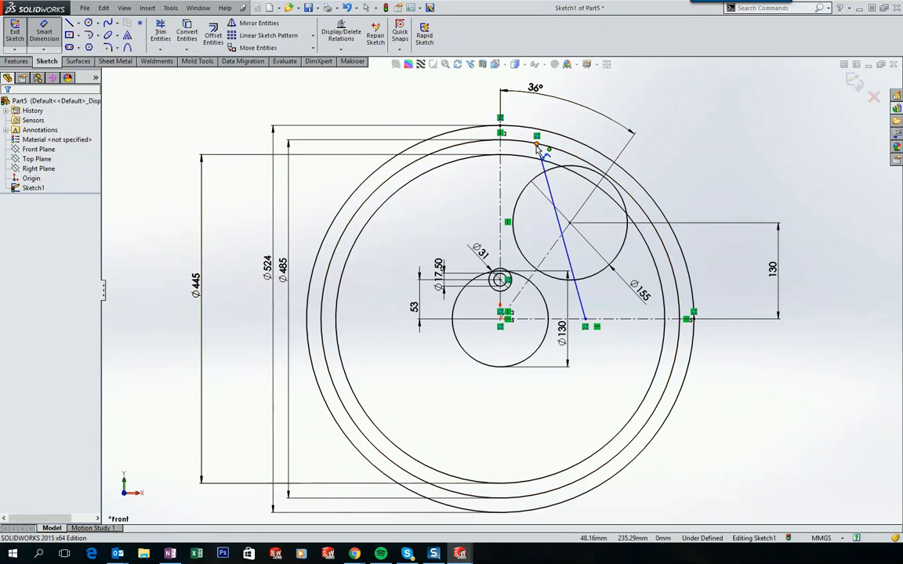
click(536, 146)
click(501, 173)
click(469, 102)
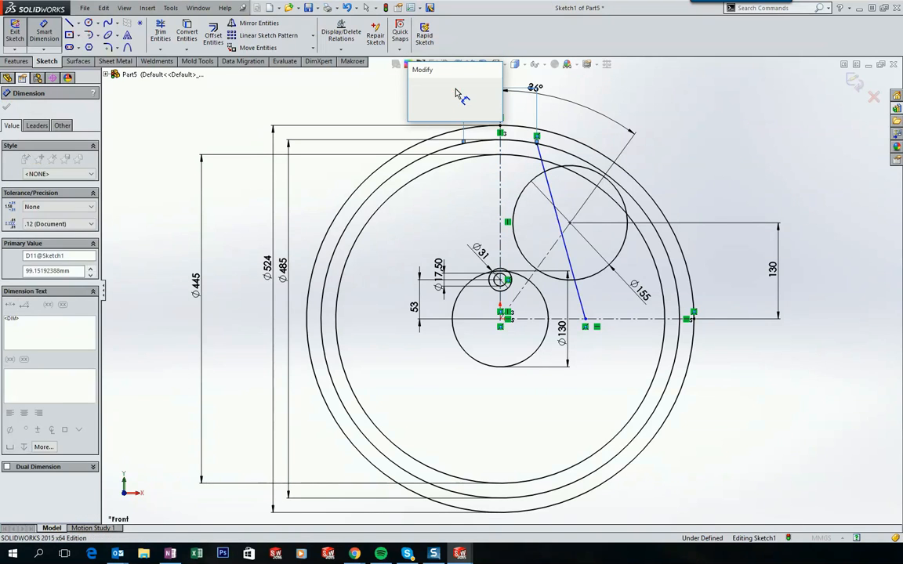
click(427, 86)
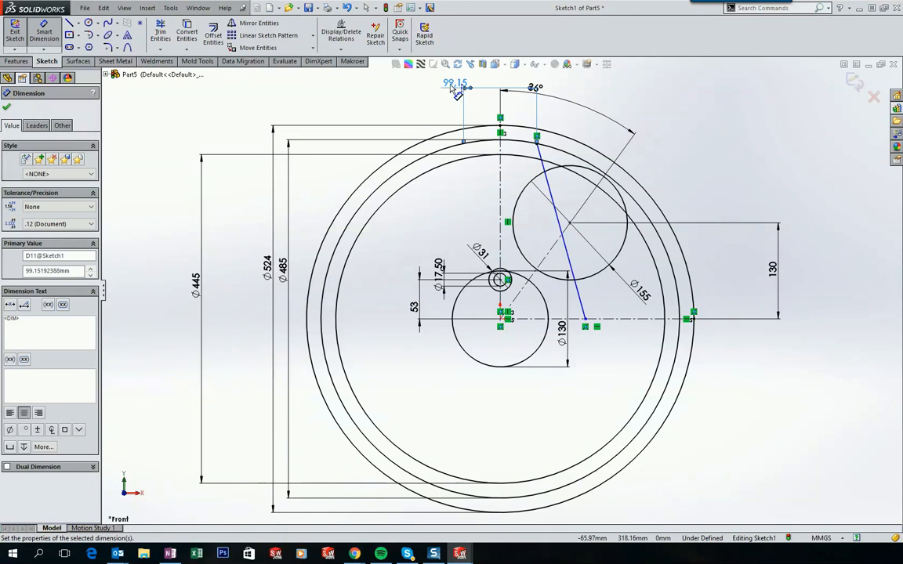
Dimension the horizontal distance between the vertical centerline and the slanted line's upper endpoint as 35 mm
click(516, 167)
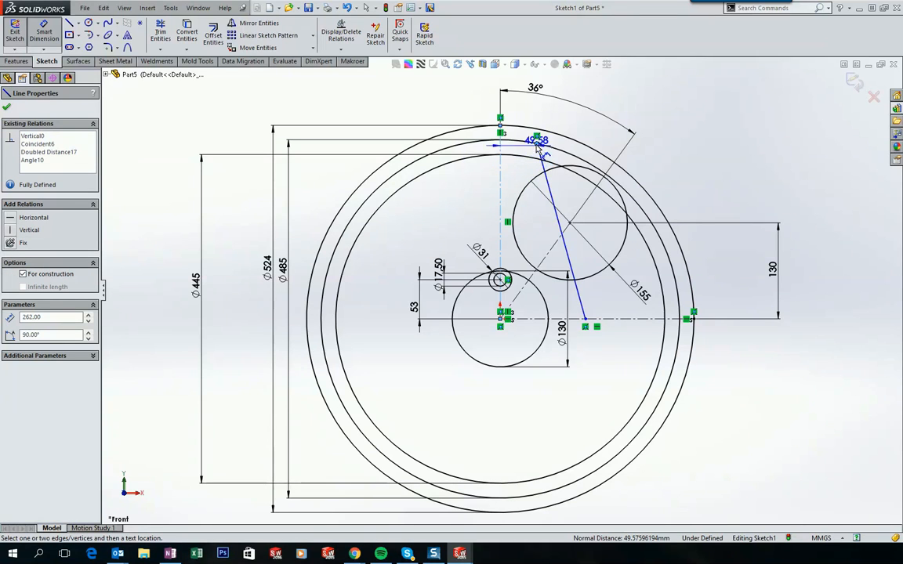
click(518, 82)
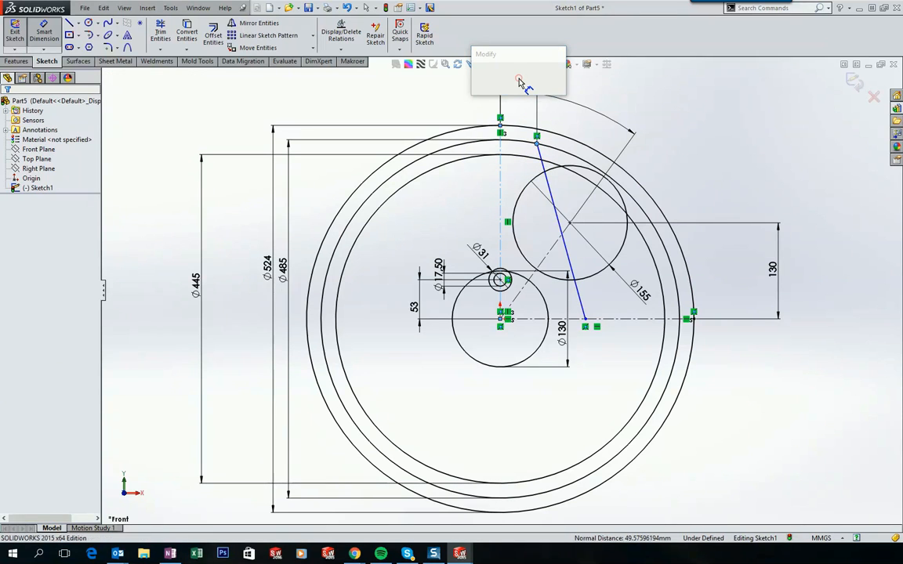
text(3)
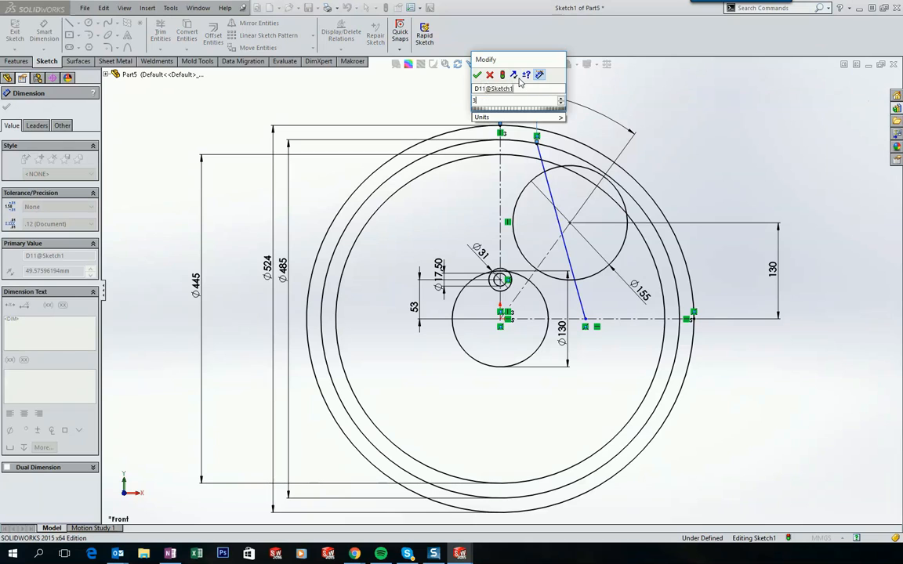
text(5)
key(Return)
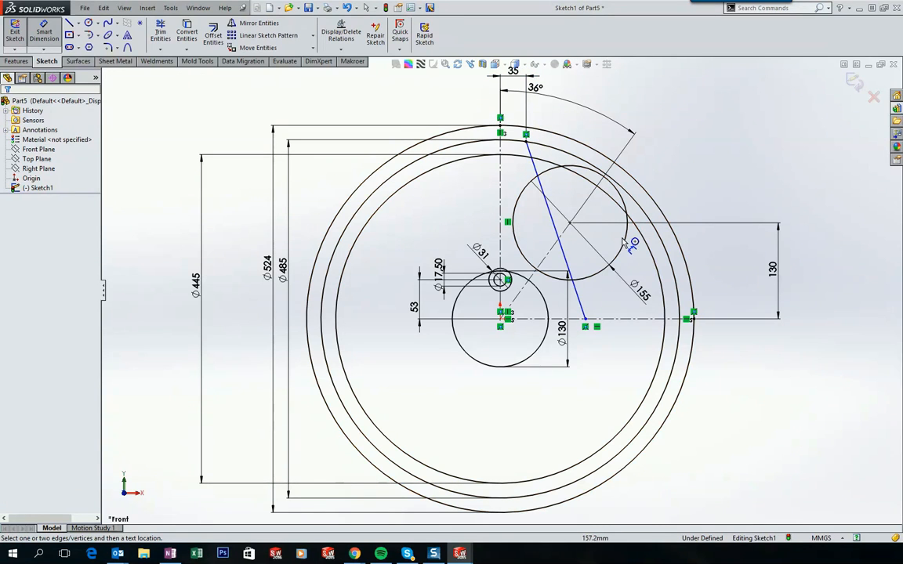
Dimension the horizontal distance from the origin to the slanted line's lower endpoint as 40 mm and finish the sketch
click(584, 320)
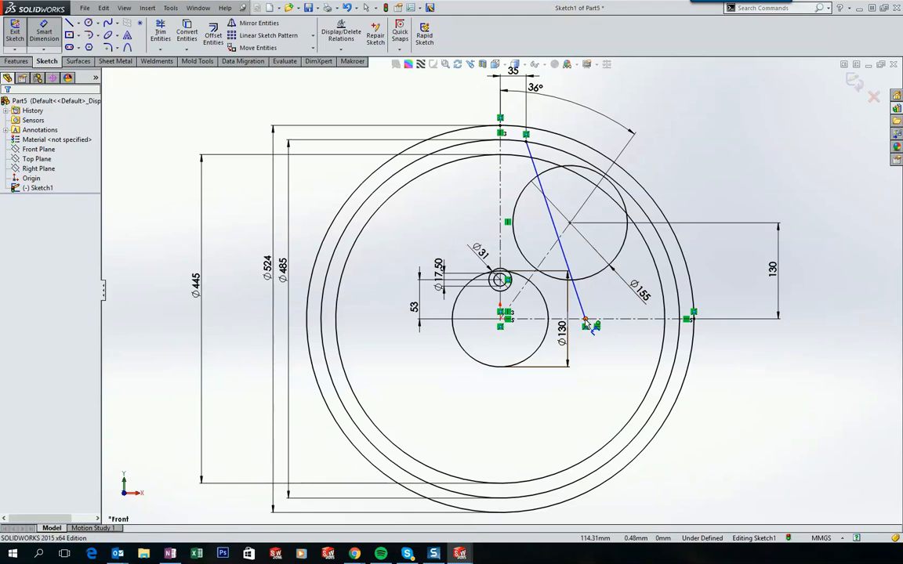
click(510, 322)
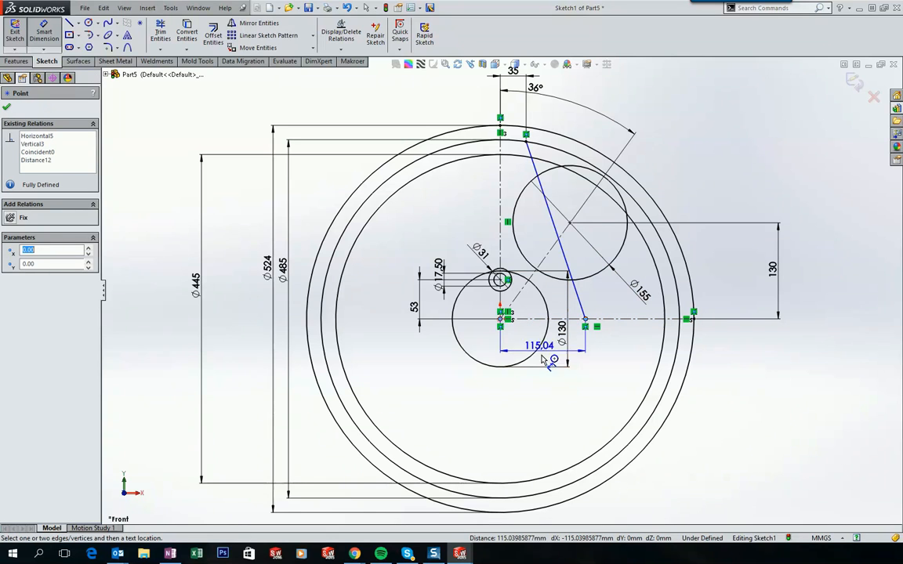
click(549, 414)
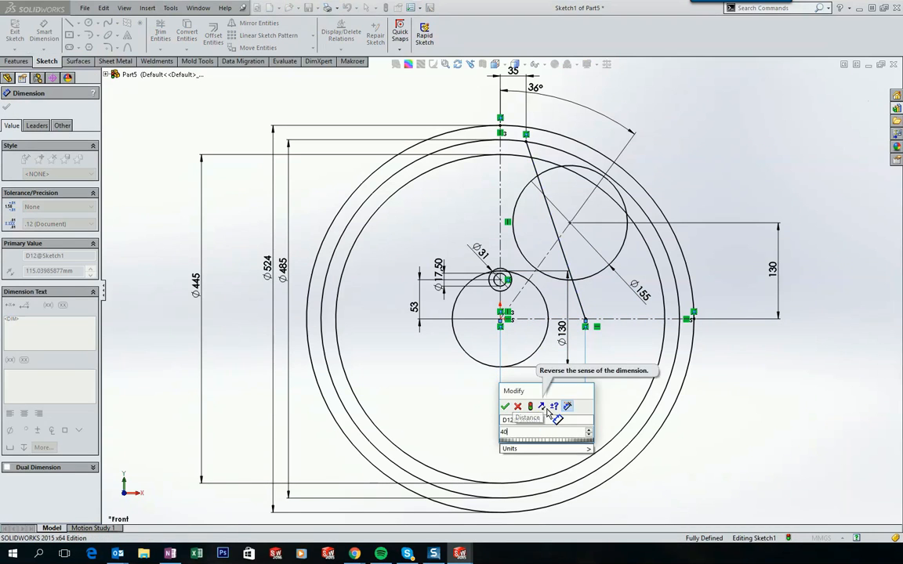
key(Return)
click(750, 145)
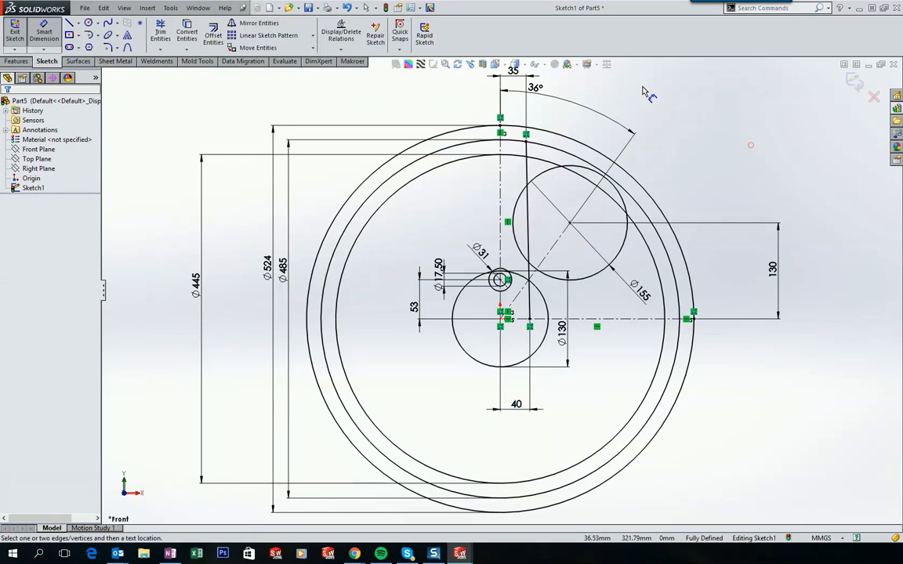
click(14, 30)
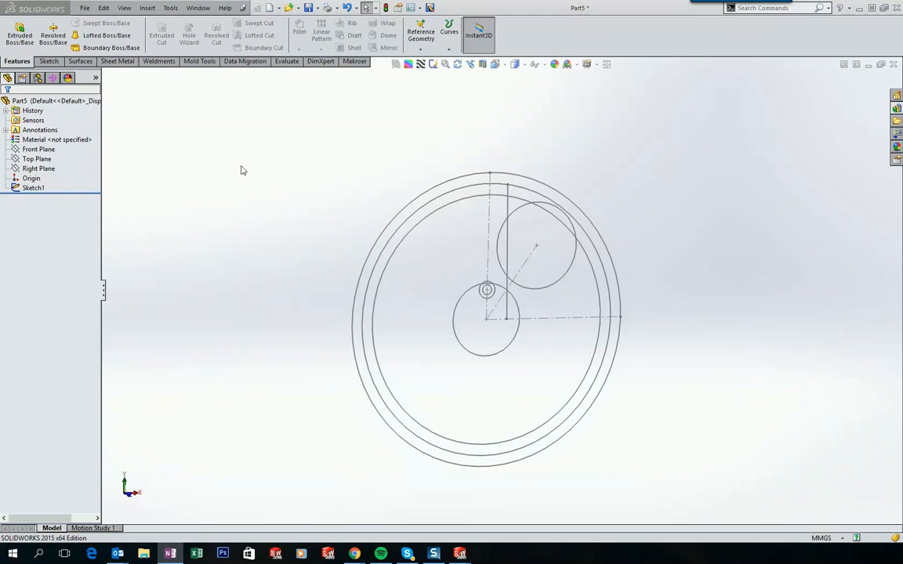
Start a sketch on the Right Plane and draw a horizontal centerline about 175 mm long from the origin along positive Z
click(37, 169)
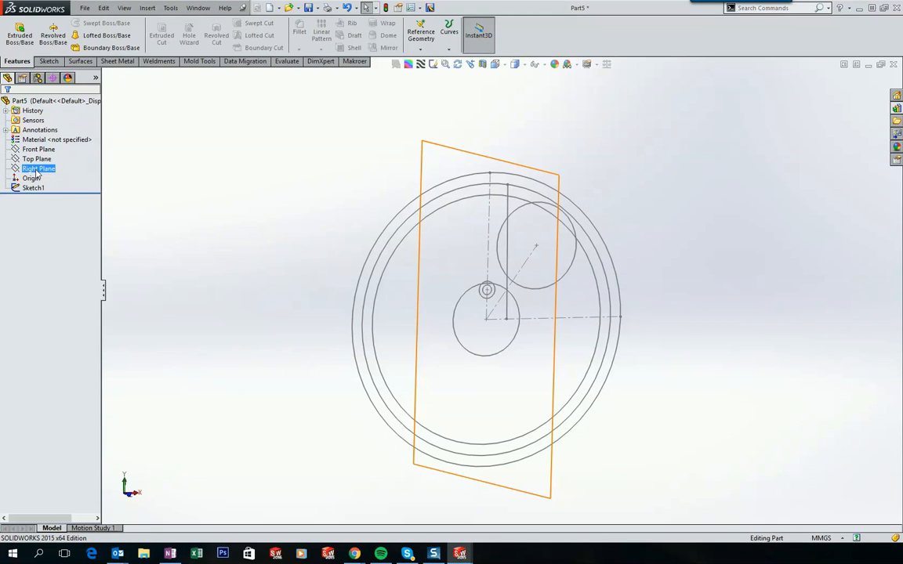
right_click(38, 171)
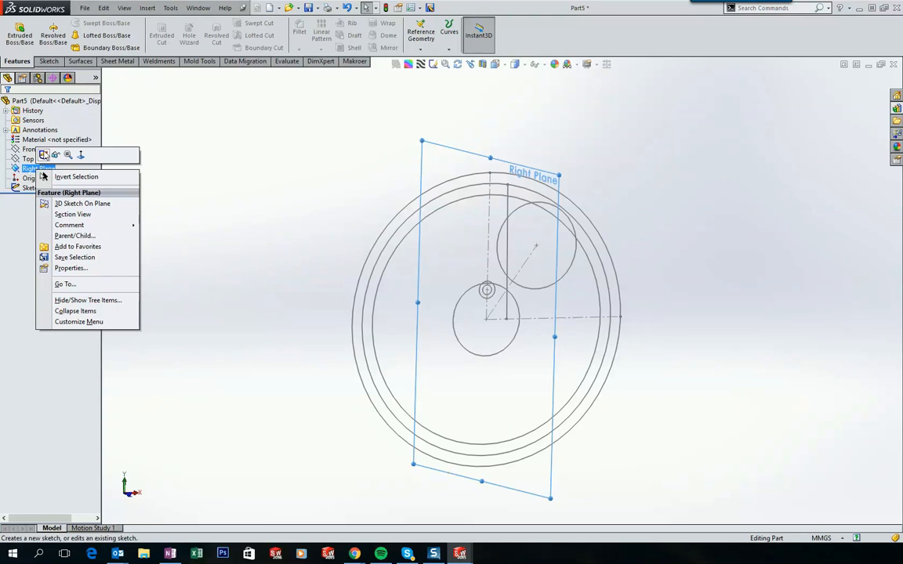
click(43, 156)
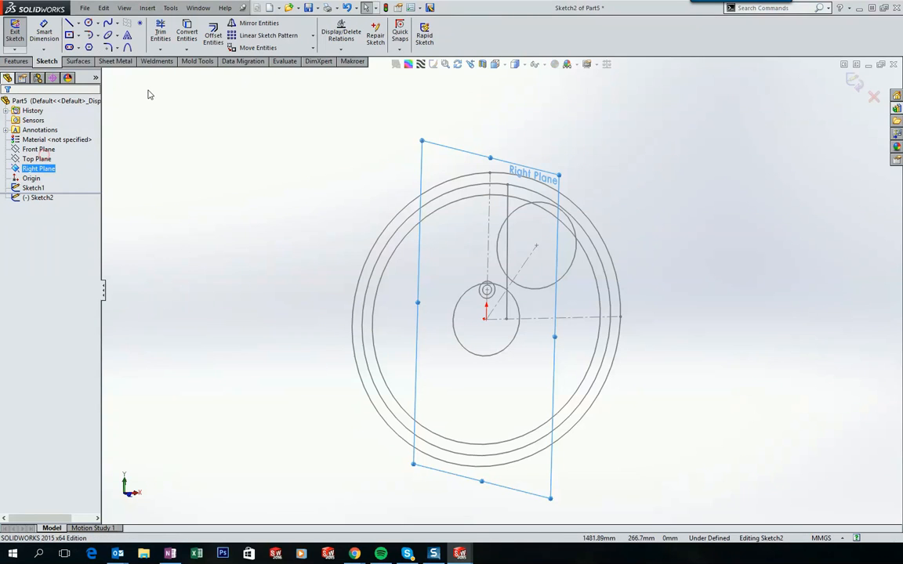
click(78, 23)
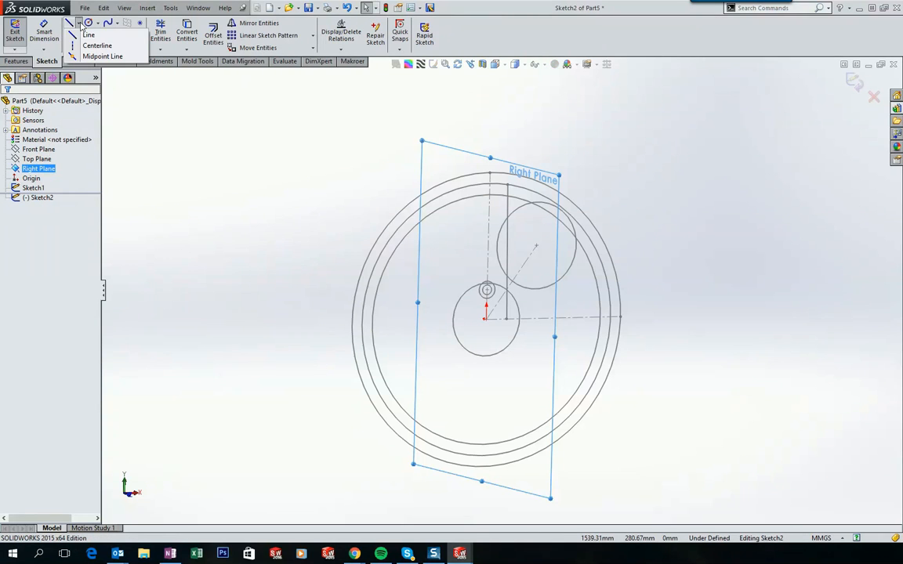
click(84, 46)
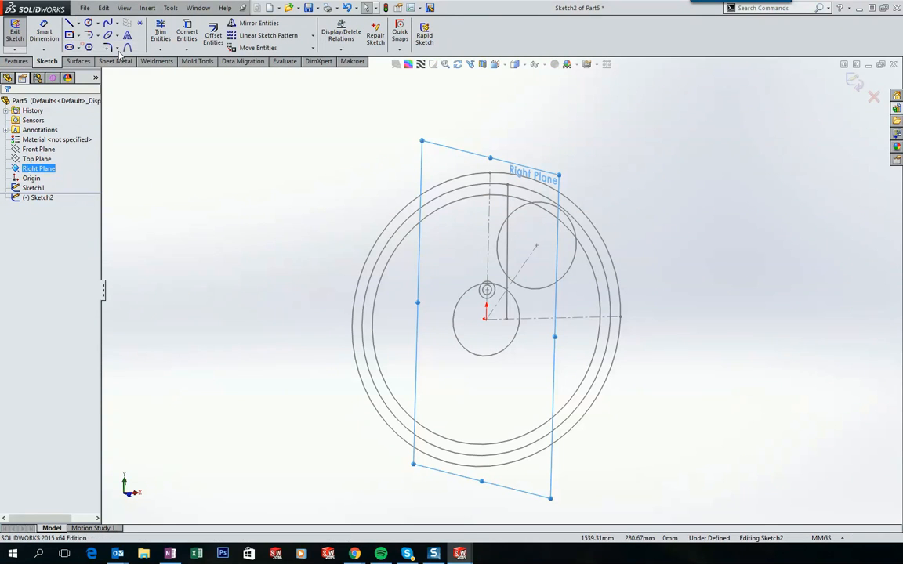
click(486, 320)
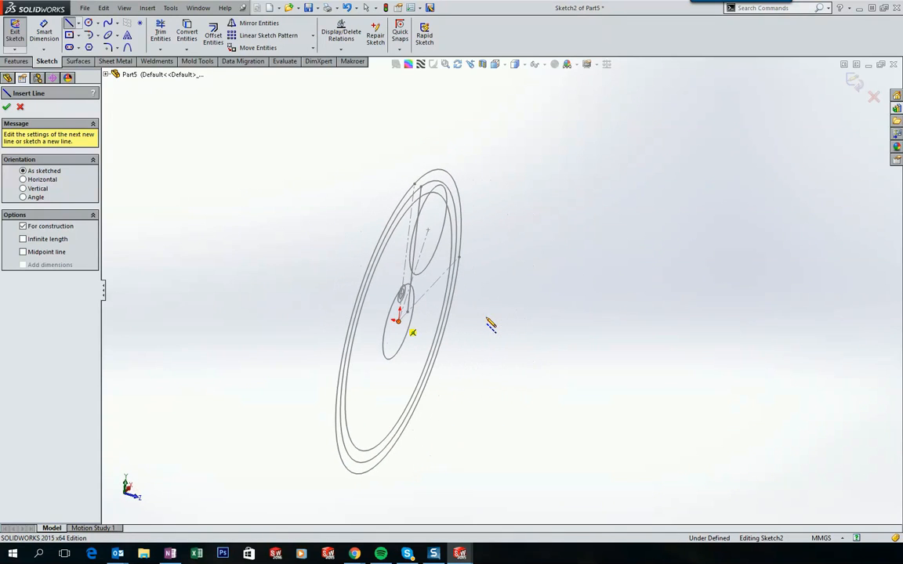
click(494, 350)
key(Escape)
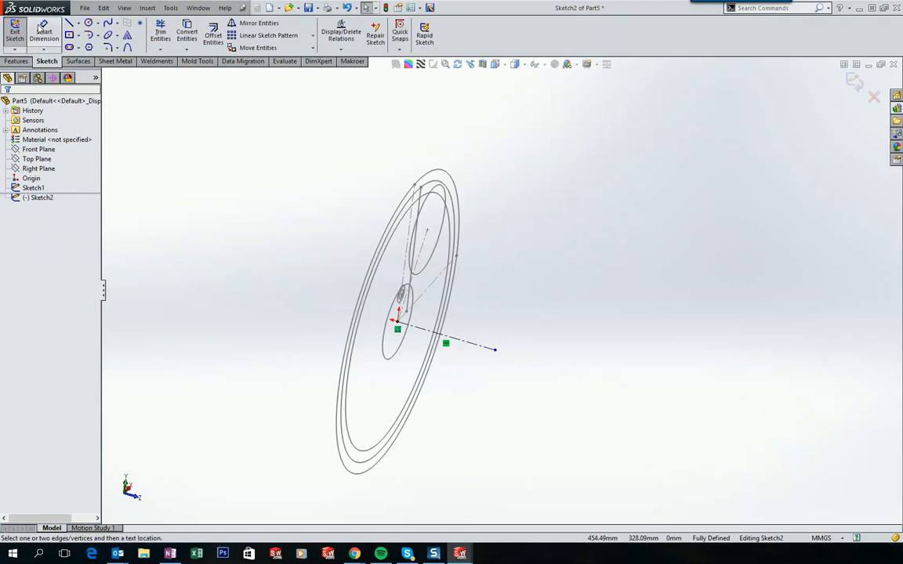
Dimension the centerline's length as 230 mm and finish the Right Plane sketch
click(43, 33)
click(483, 351)
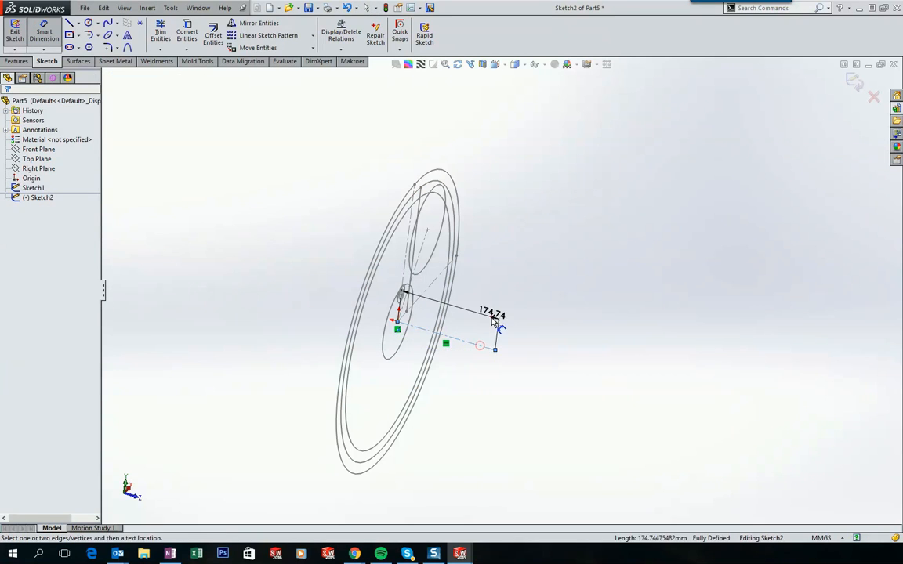
click(496, 322)
text(230)
key(Return)
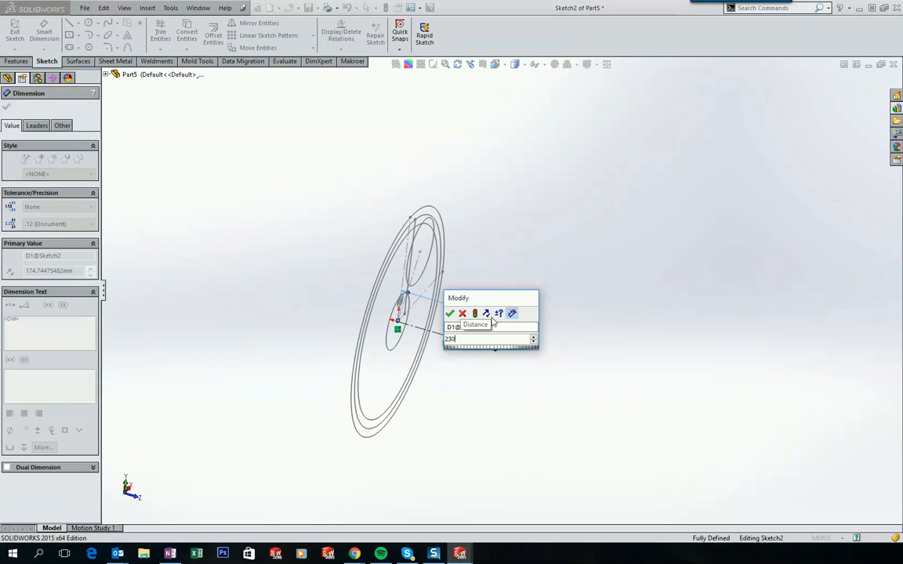
click(199, 174)
click(15, 33)
click(638, 169)
click(608, 175)
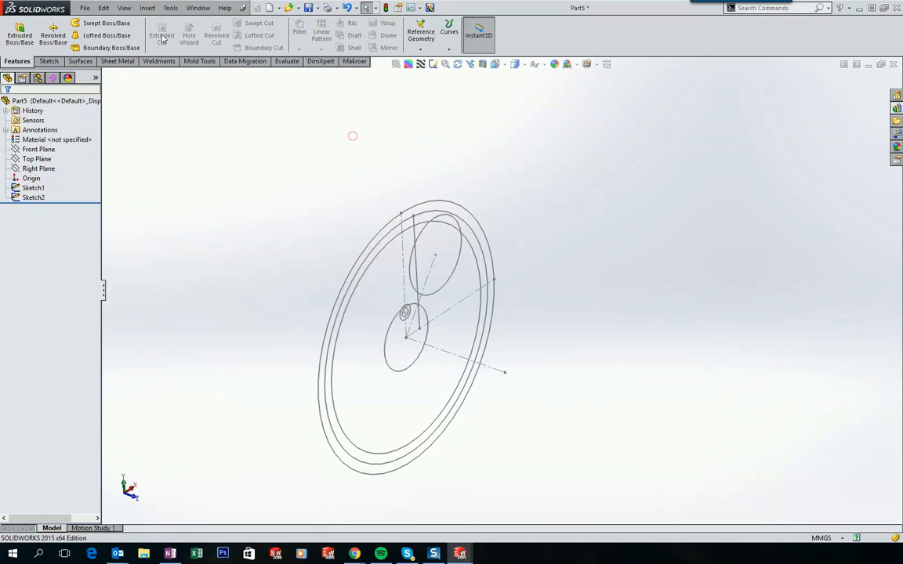
Create a reference plane perpendicular to the 230 mm centerline and coincident with its free endpoint
click(148, 7)
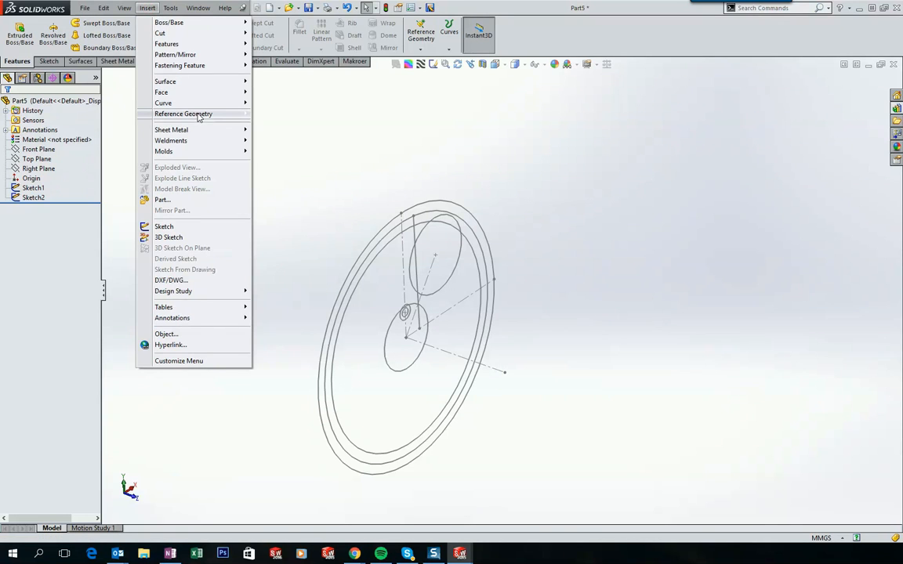
mouse_move(198, 116)
click(278, 114)
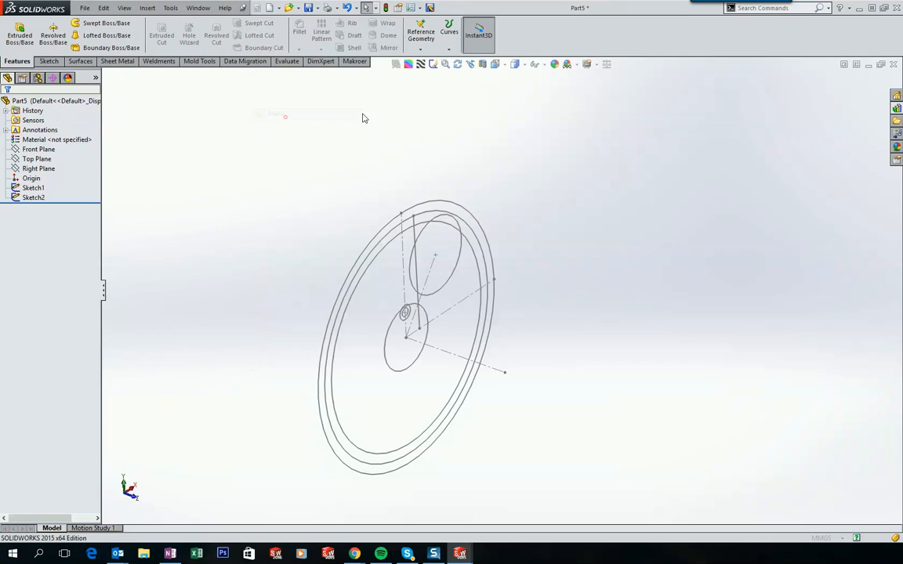
click(492, 369)
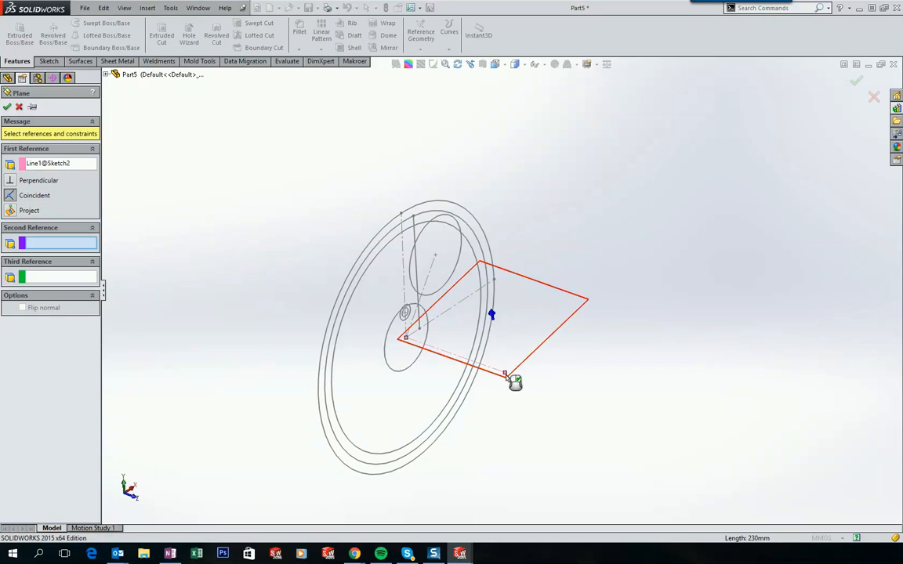
click(505, 374)
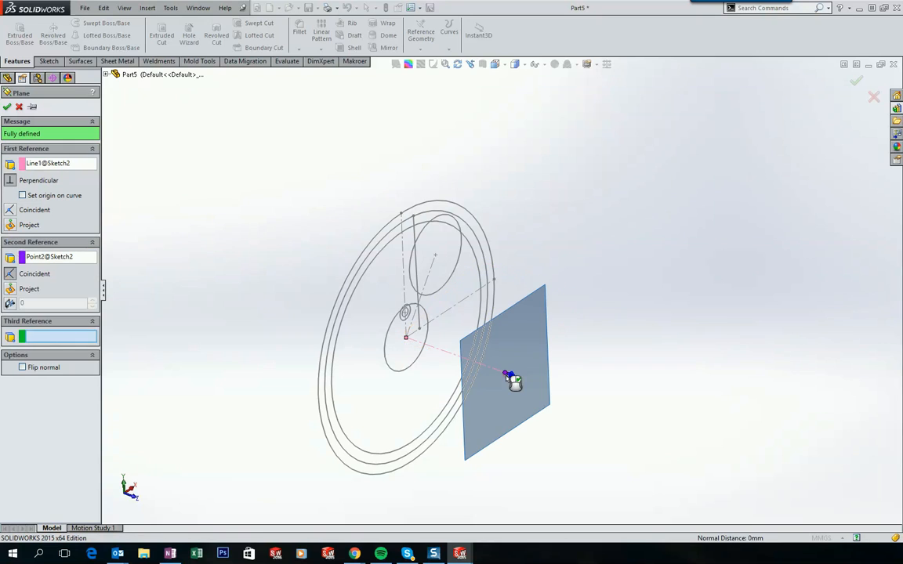
click(8, 107)
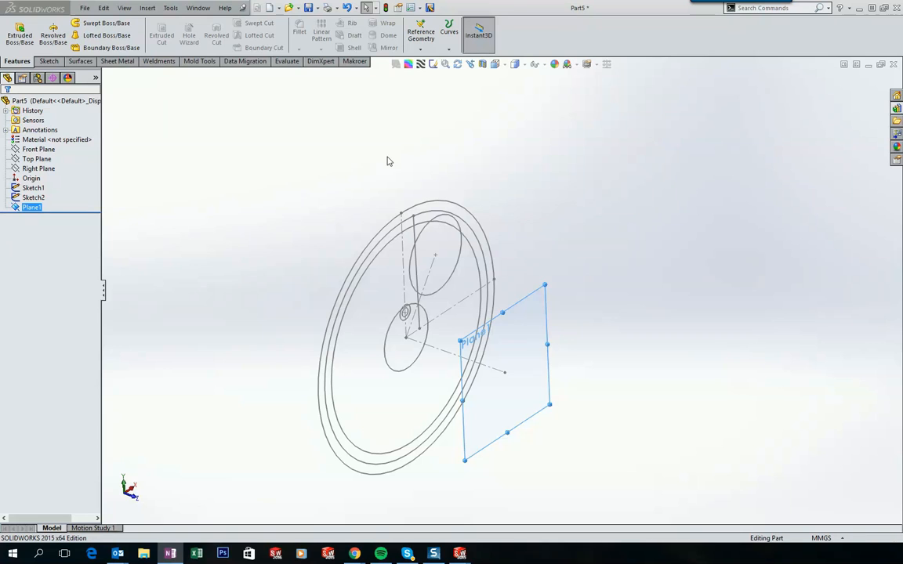
In a new Right Plane sketch, draw a three-point spline from above the circles, bowing toward the reference plane, to just above the horizontal centerline
click(37, 169)
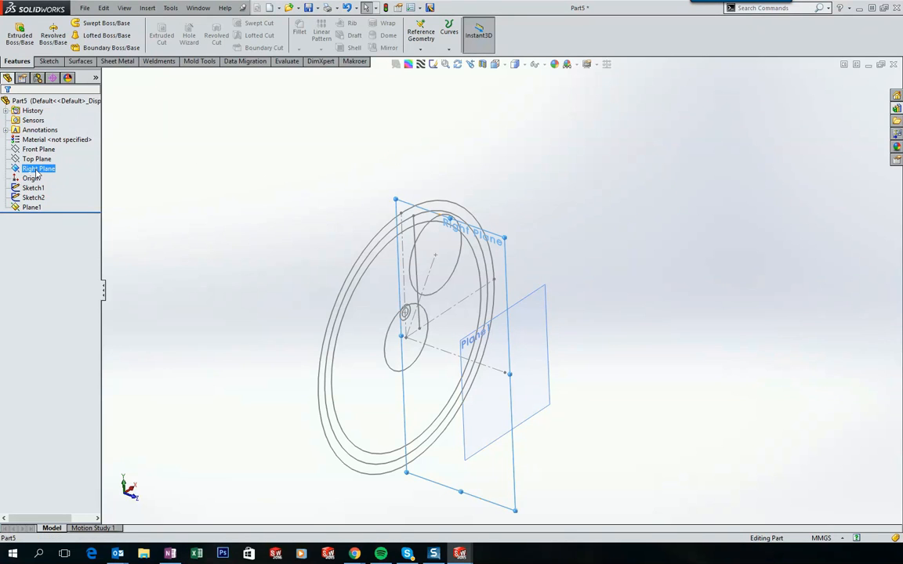
right_click(37, 171)
click(43, 152)
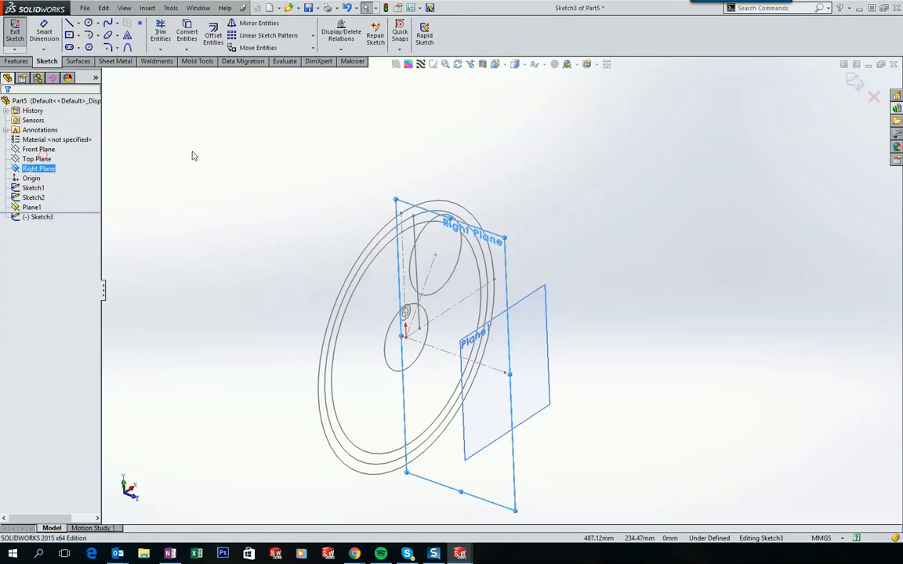
click(236, 151)
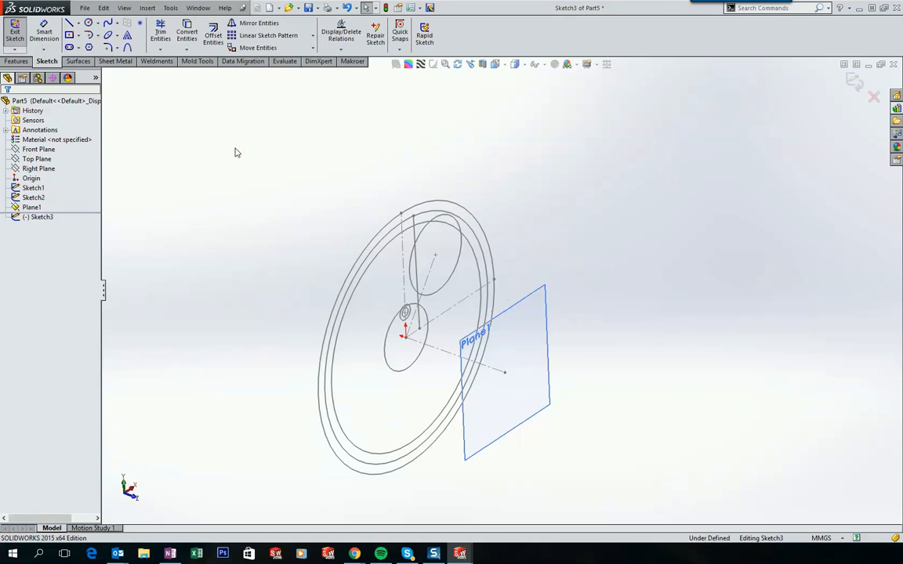
key(ctrl+4)
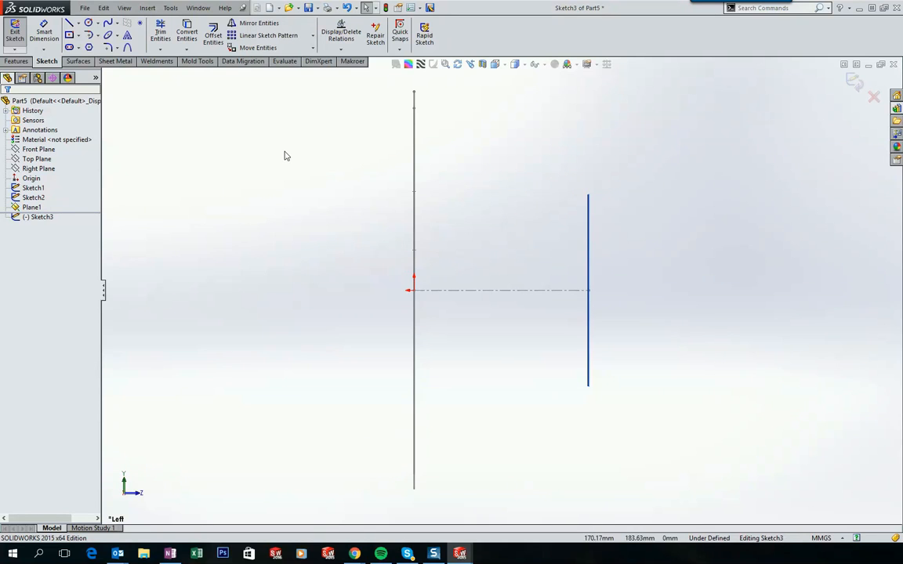
click(107, 25)
key(z)
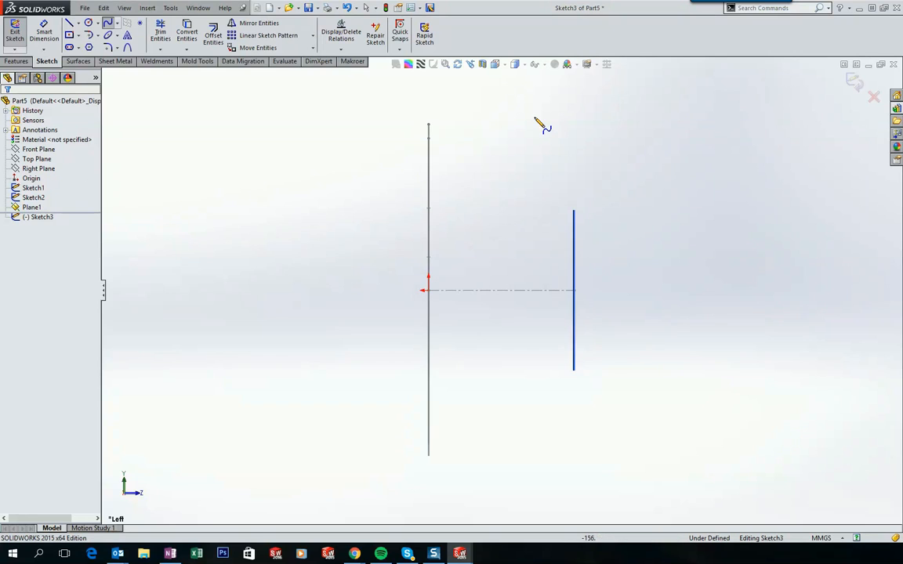
click(529, 92)
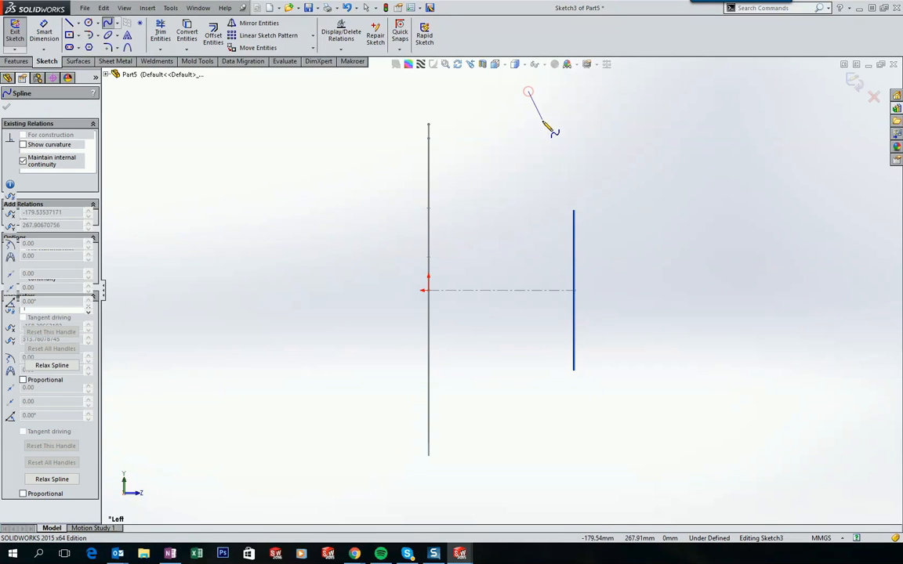
click(554, 200)
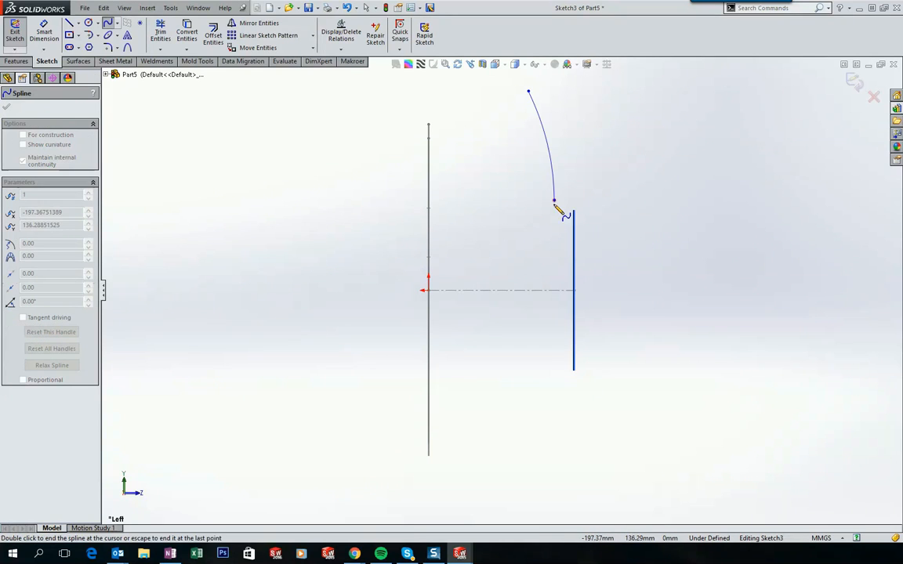
double_click(537, 284)
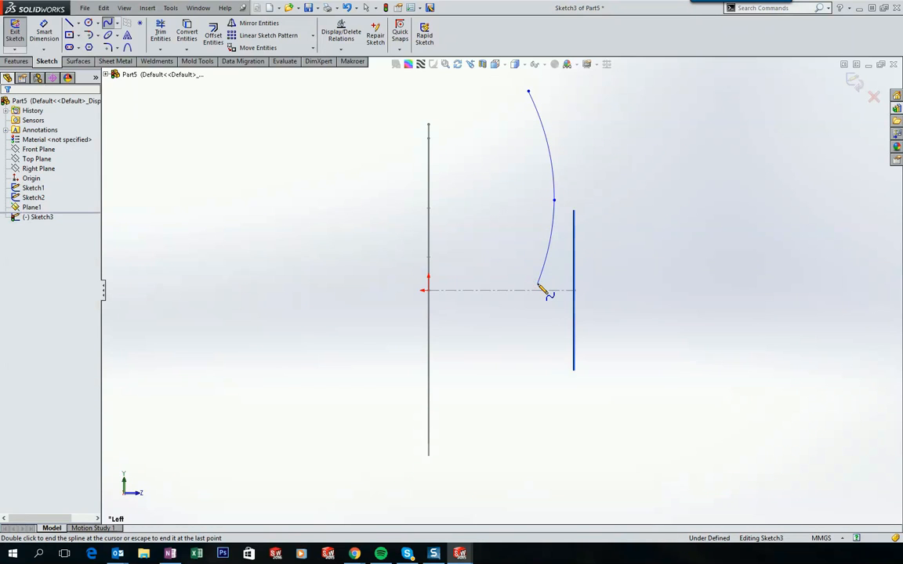
Finish the three-point spline and make its lower endpoint horizontal with the origin
key(Escape)
mouse_move(512, 253)
middle_down()
mouse_move(491, 257)
mouse_move(512, 254)
middle_up()
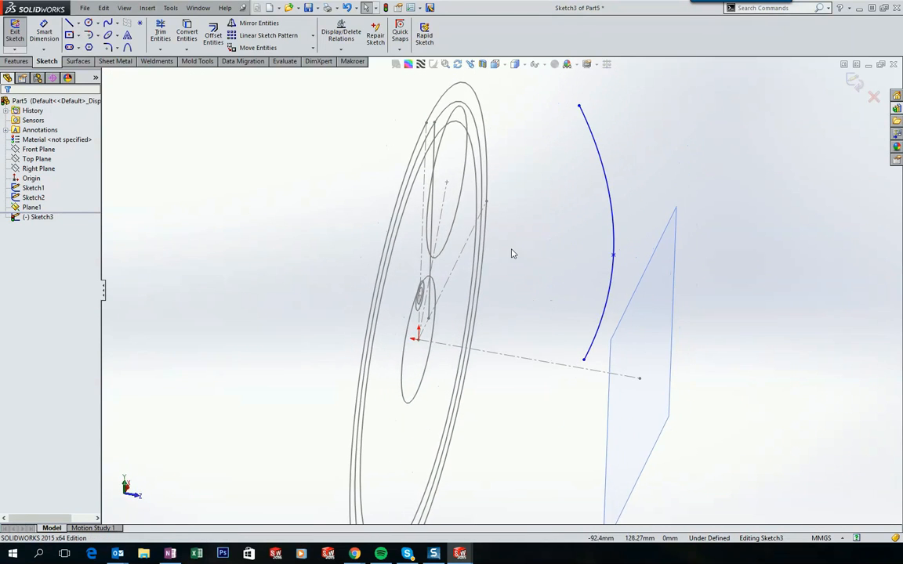
click(418, 342)
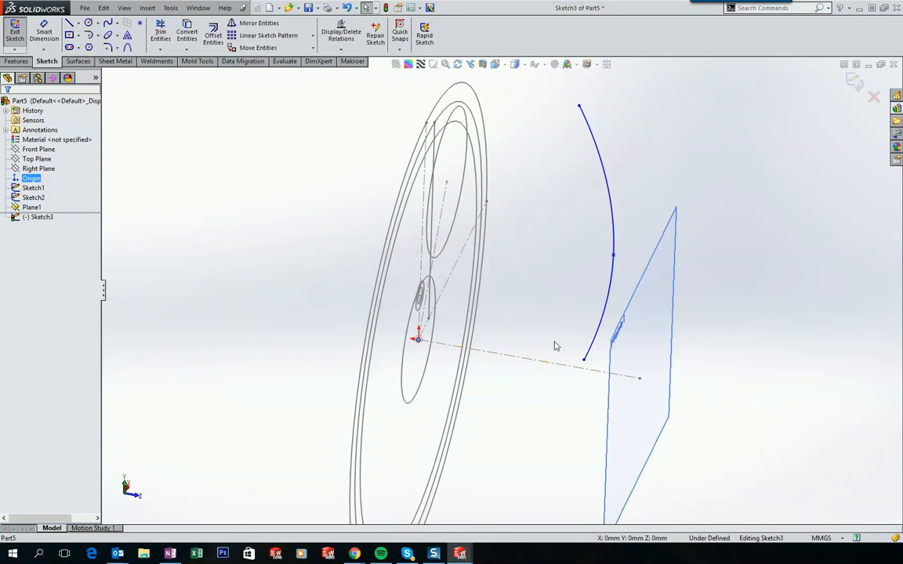
ctrl+click(584, 362)
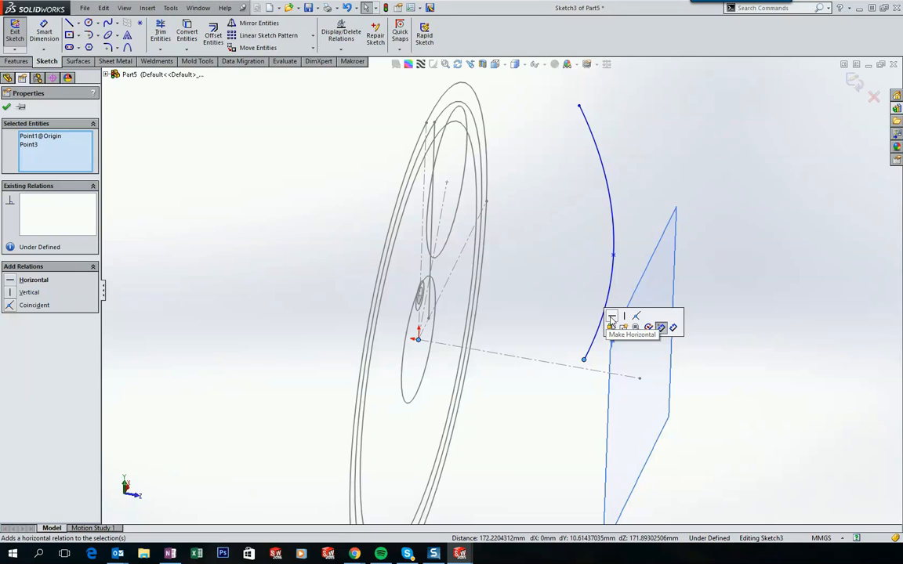
click(612, 324)
click(564, 275)
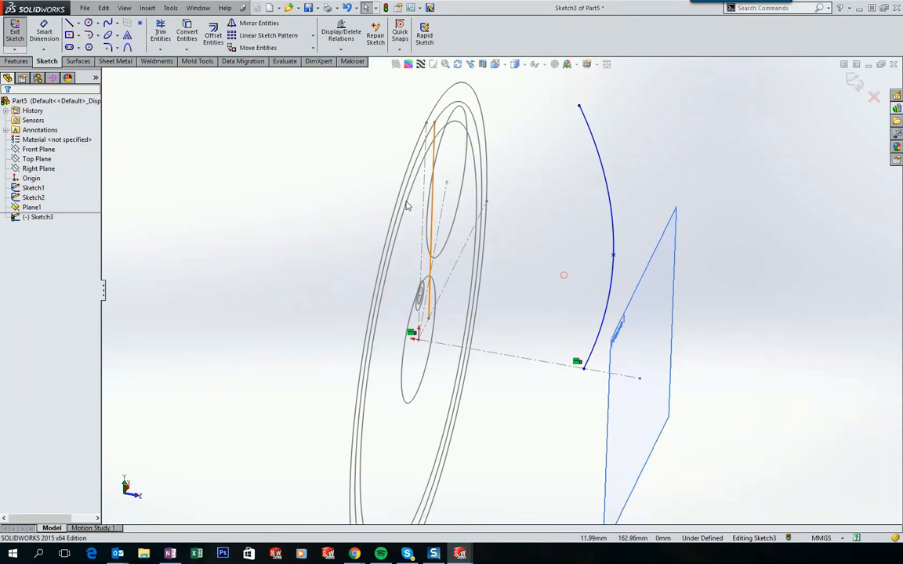
Draw two horizontal centerlines toward the circles, one about 76 mm long from the spline's upper endpoint and one from its middle point
click(78, 25)
click(86, 45)
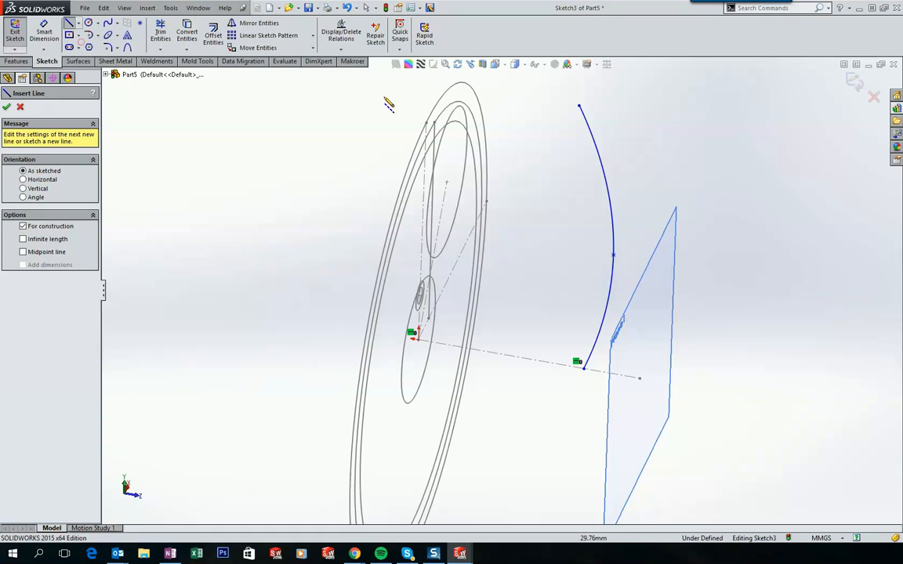
click(580, 107)
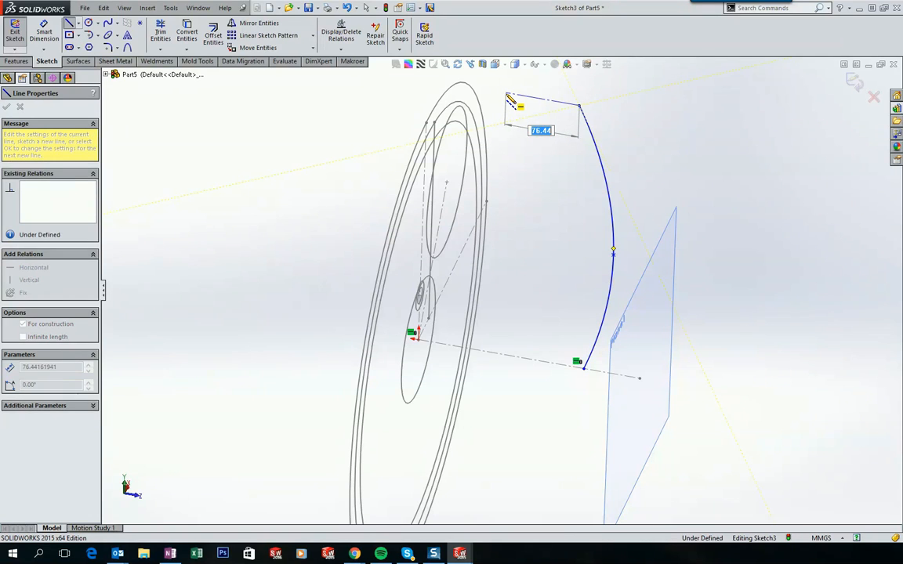
click(506, 93)
key(Escape)
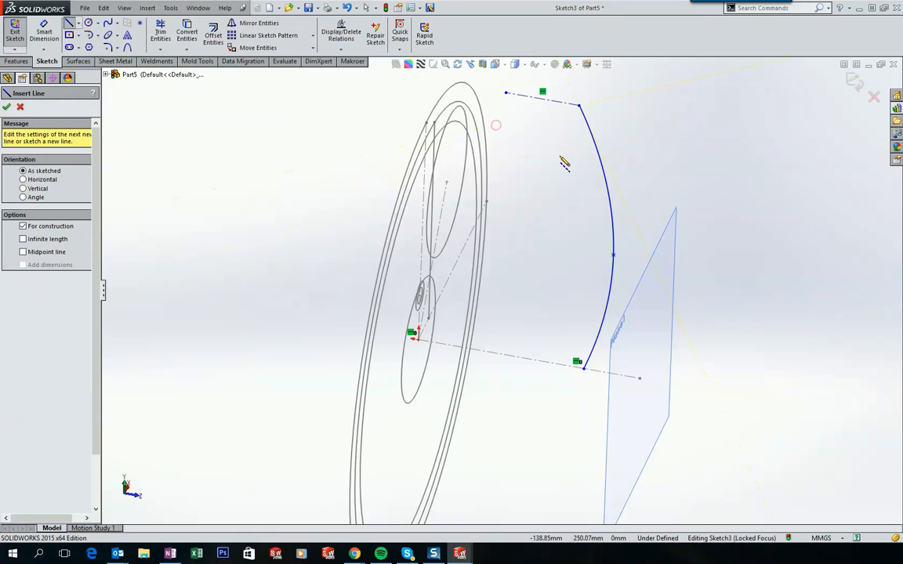
click(614, 255)
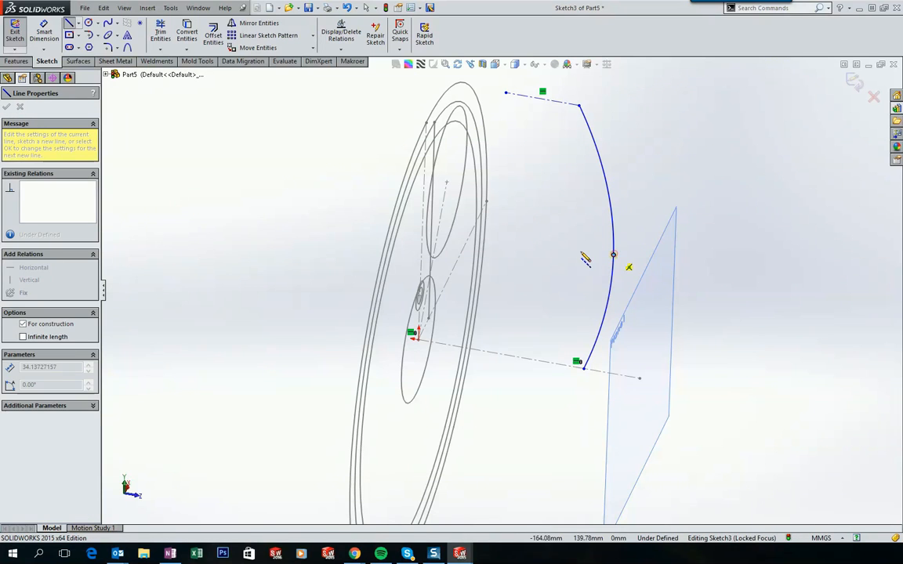
click(525, 240)
key(Escape)
key(Escape)
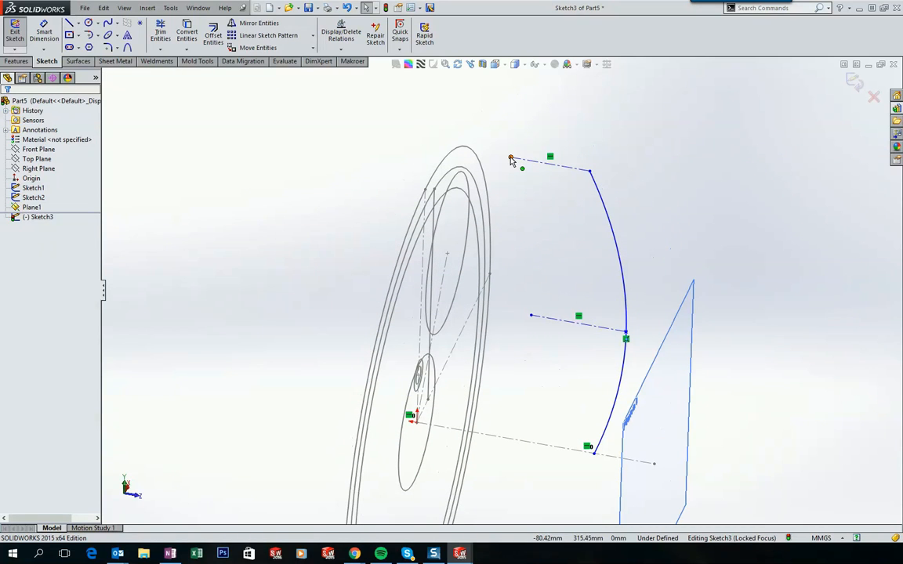
Add a Pierce relation between the upper centerline's free endpoint and the middle one of the three large outer circles
click(511, 161)
scroll(454, 212, down, 3)
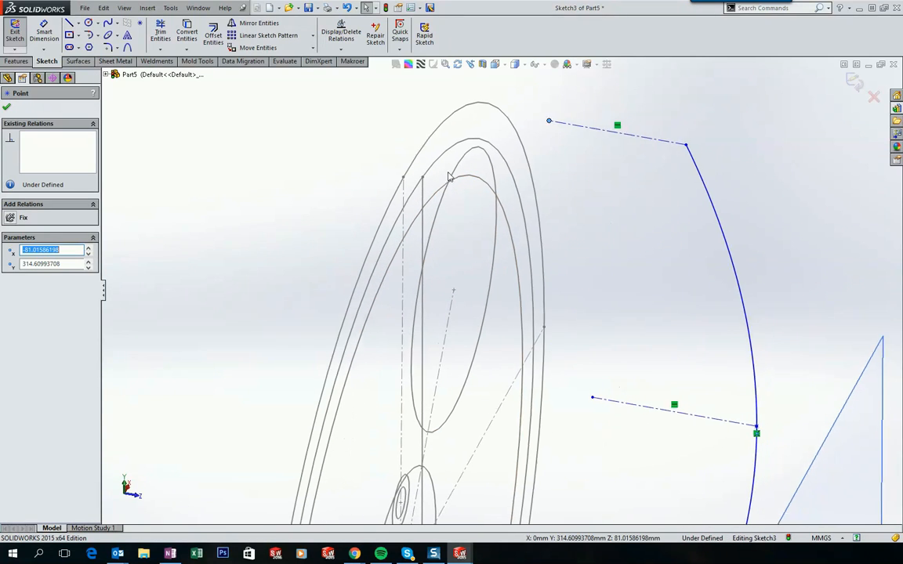
middle_drag(449, 176, 442, 163)
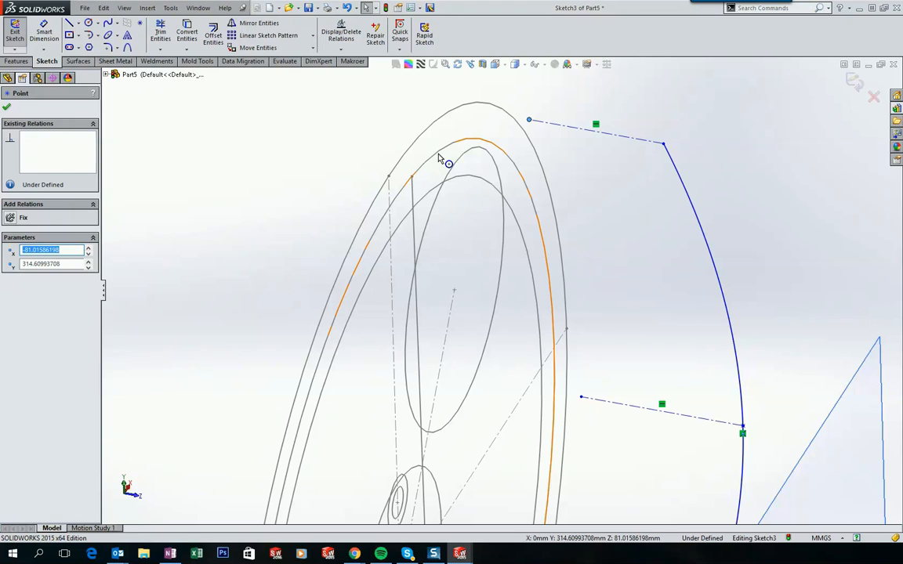
ctrl+click(439, 156)
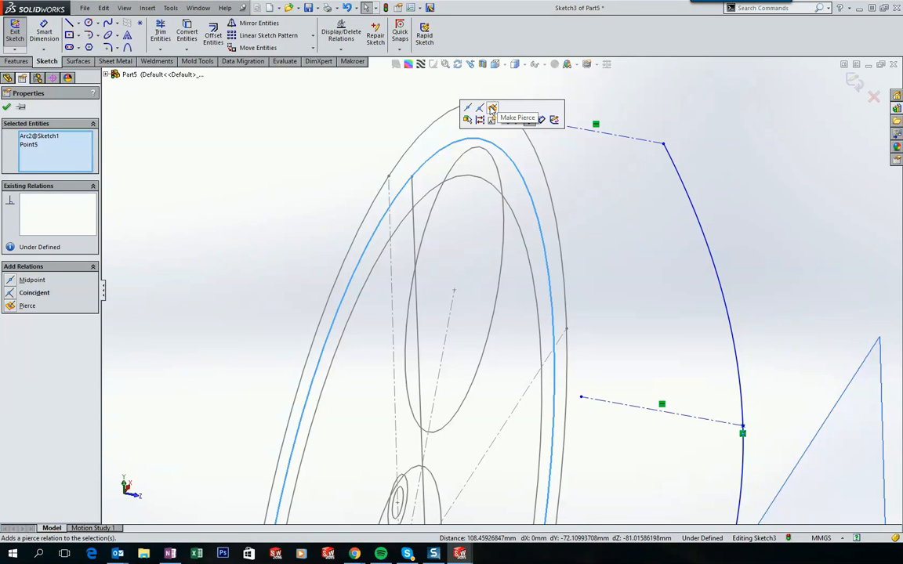
click(492, 108)
click(354, 118)
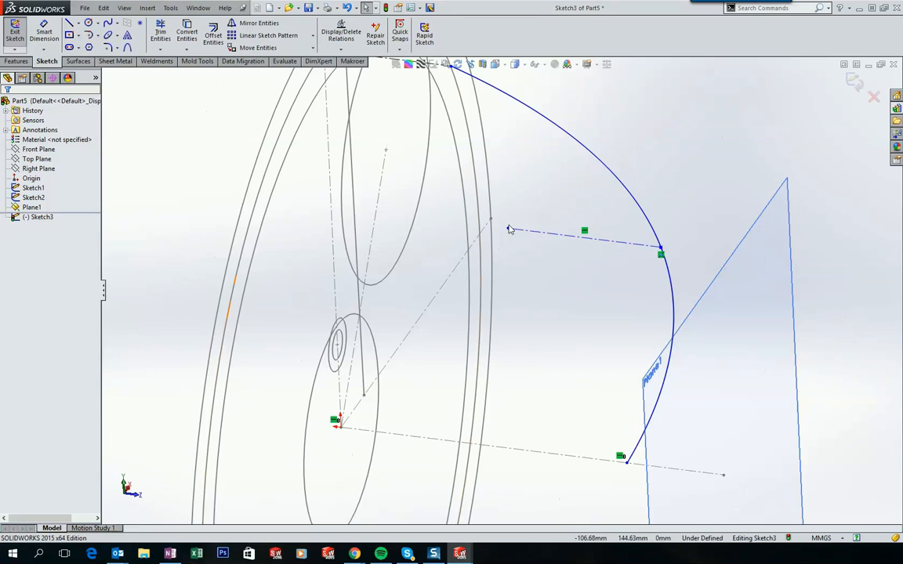
Add a Pierce relation between the free endpoint of the spline's middle centerline and the circle centred on the origin
click(509, 230)
scroll(392, 313, down, 3)
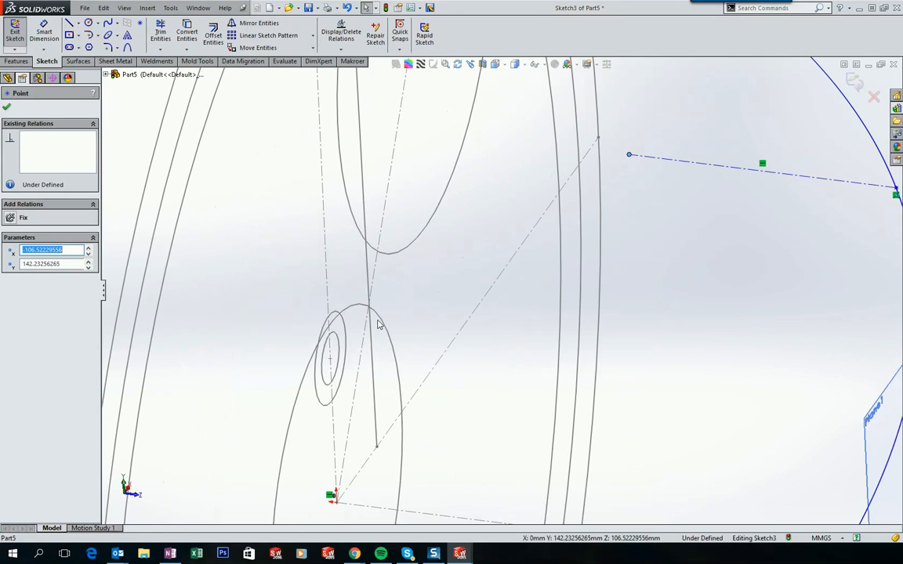
ctrl+click(359, 311)
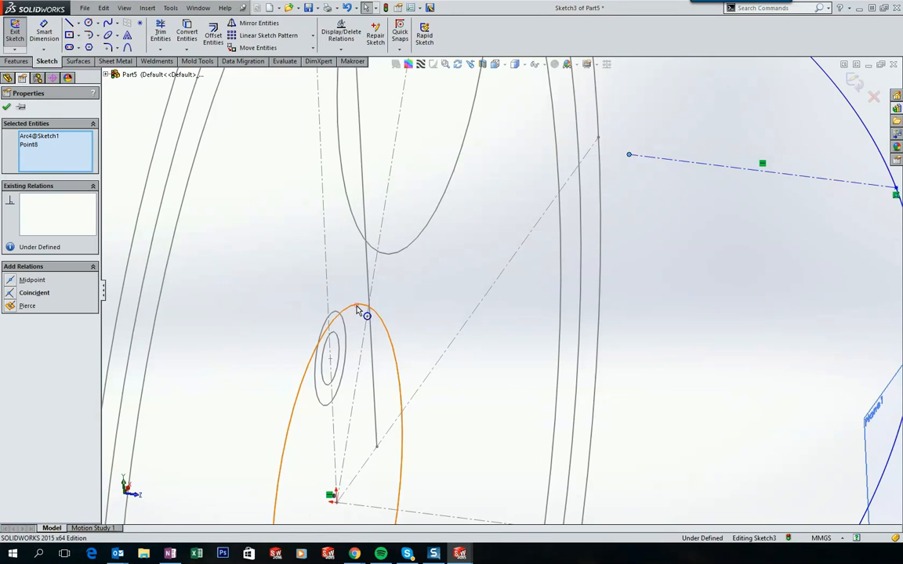
click(411, 263)
scroll(421, 265, up, 5)
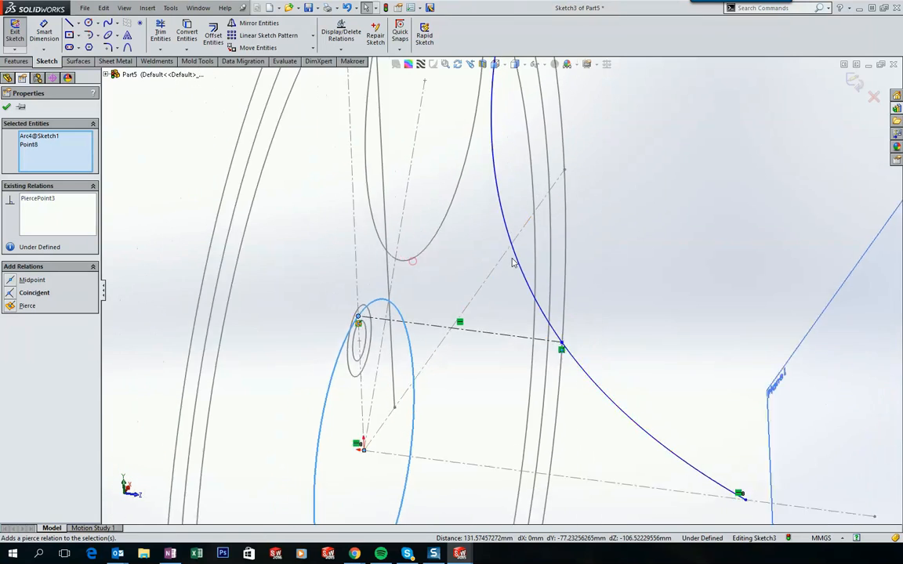
click(620, 249)
Make the spline's upper endpoint coincident with the offset reference plane
scroll(619, 250, up, 2)
mouse_move(619, 248)
middle_down()
mouse_move(580, 196)
mouse_move(554, 223)
mouse_move(551, 208)
mouse_move(564, 202)
mouse_move(540, 194)
mouse_move(459, 177)
mouse_move(460, 194)
middle_up()
click(447, 194)
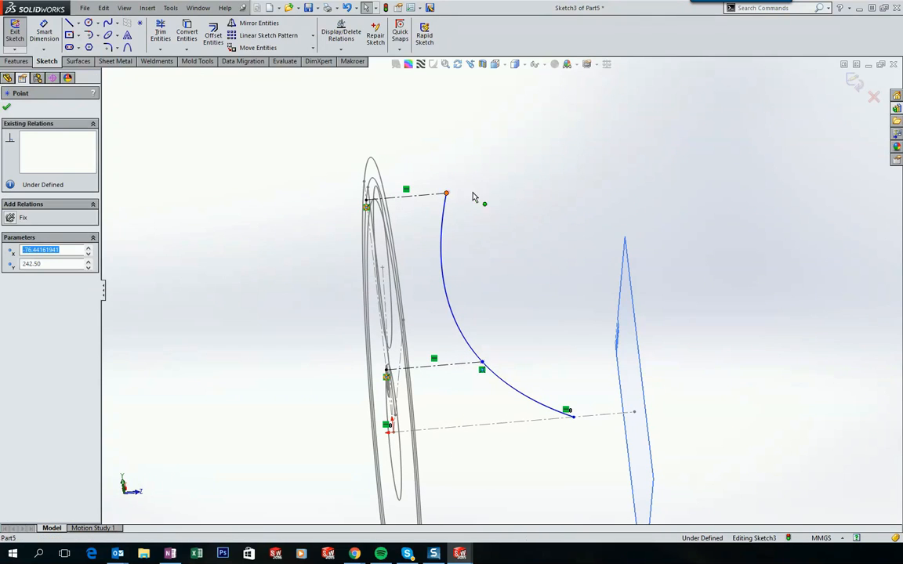
ctrl+click(627, 269)
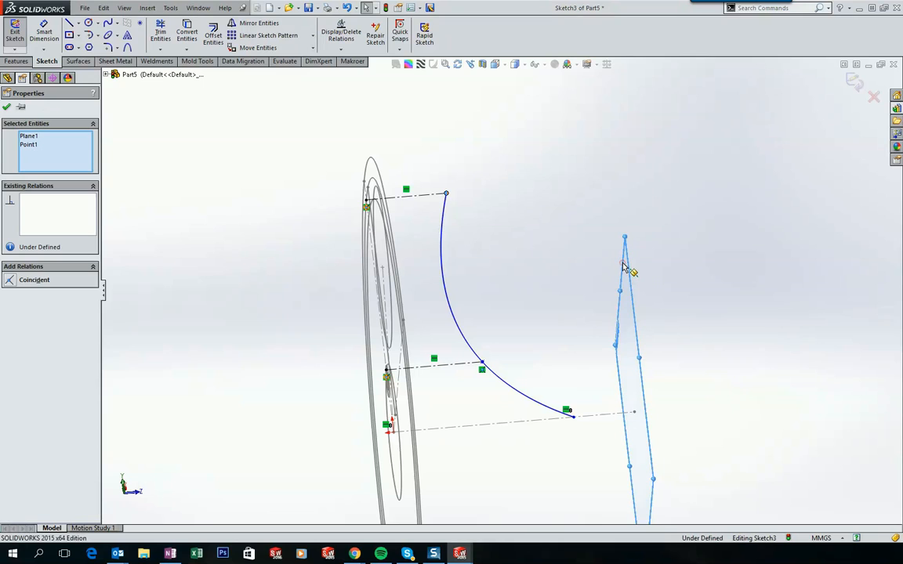
click(652, 219)
click(654, 151)
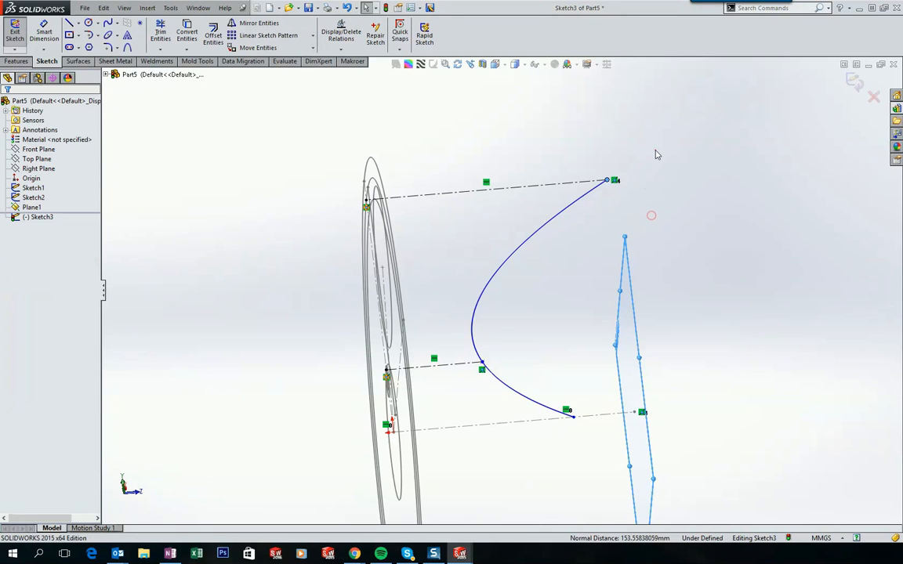
Make the spline's middle point coincident with the offset reference plane
click(483, 365)
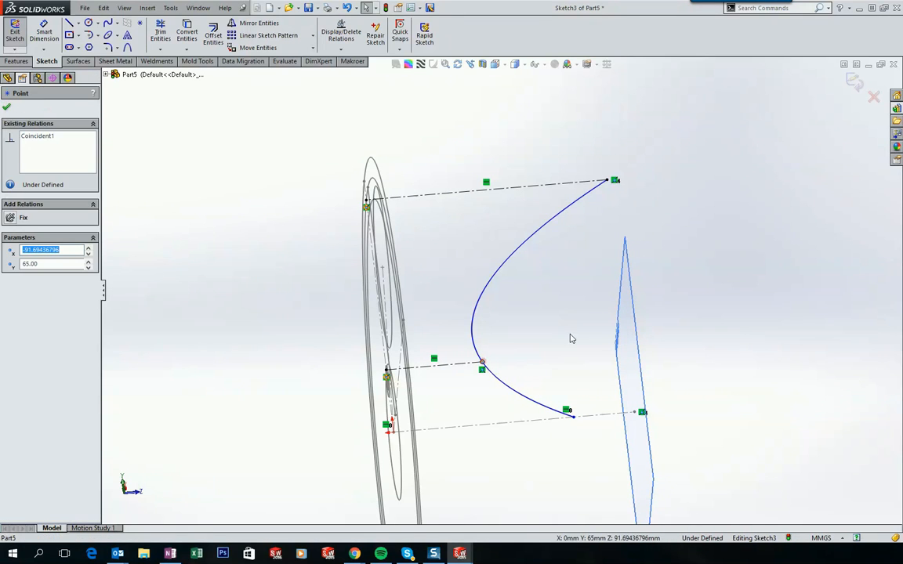
ctrl+click(620, 288)
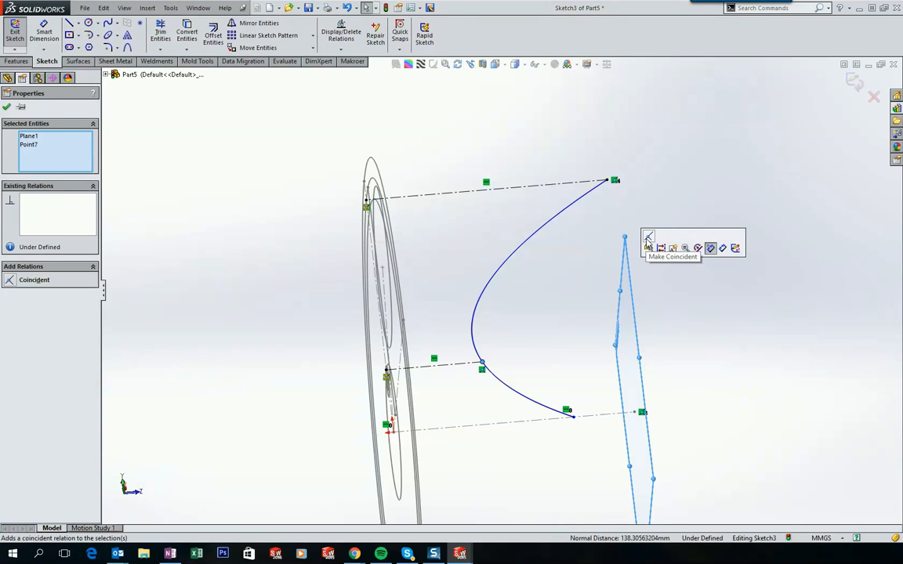
click(647, 245)
click(689, 207)
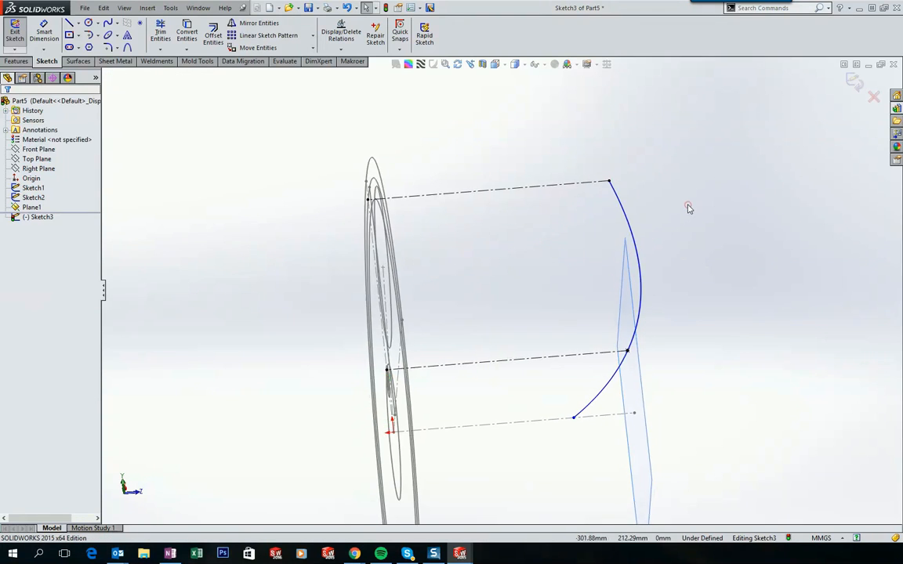
Adjust the spline's tangency handles at the upper, middle and lower points to activate them and shape the curve
middle_drag(689, 205, 601, 139)
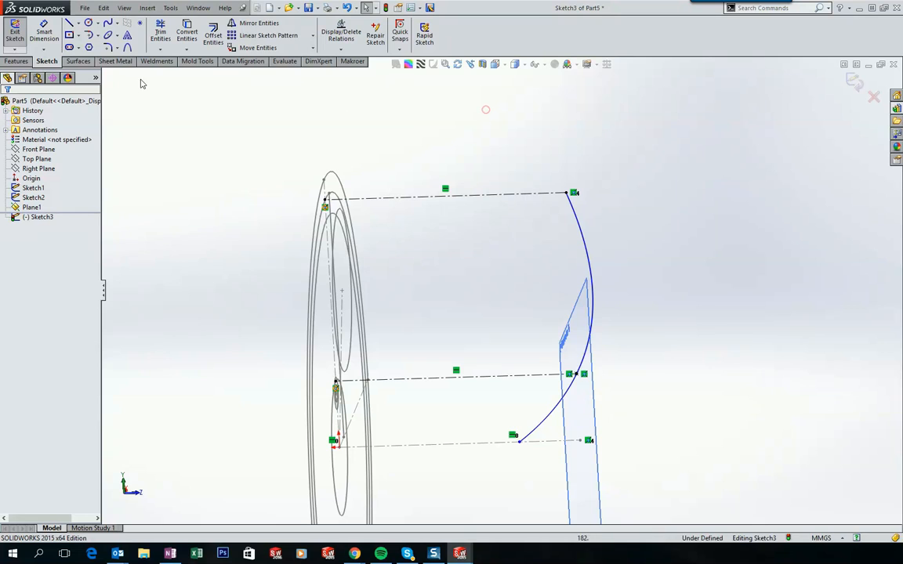
click(578, 224)
scroll(579, 242, down, 3)
mouse_move(597, 256)
mouse_down()
mouse_move(589, 264)
mouse_move(584, 251)
mouse_up()
drag(596, 374, 593, 371)
ctrl+middle_drag(530, 496, 523, 455)
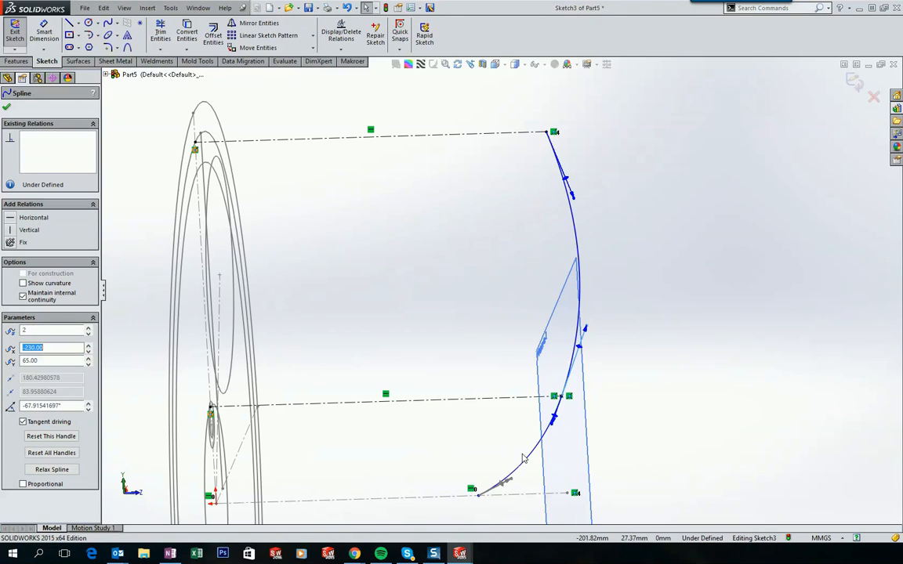
drag(510, 481, 508, 470)
click(417, 309)
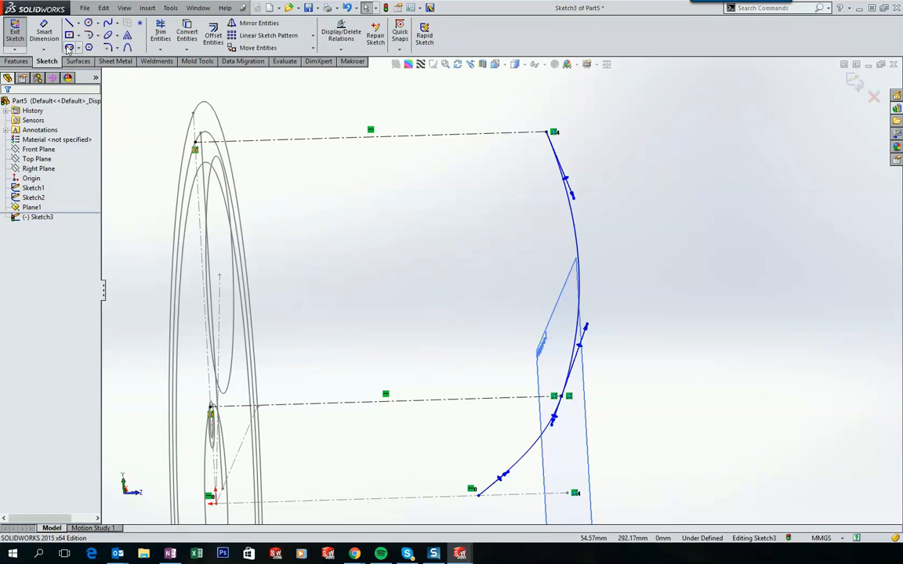
Dimension the distance between the spline's lower endpoint and the end of the 230 mm centerline as 6 mm
click(44, 33)
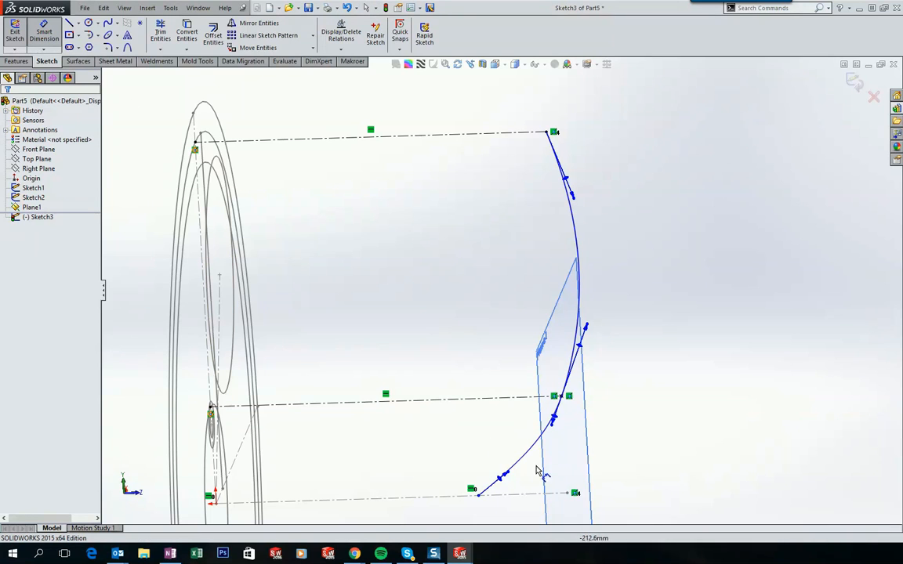
click(568, 497)
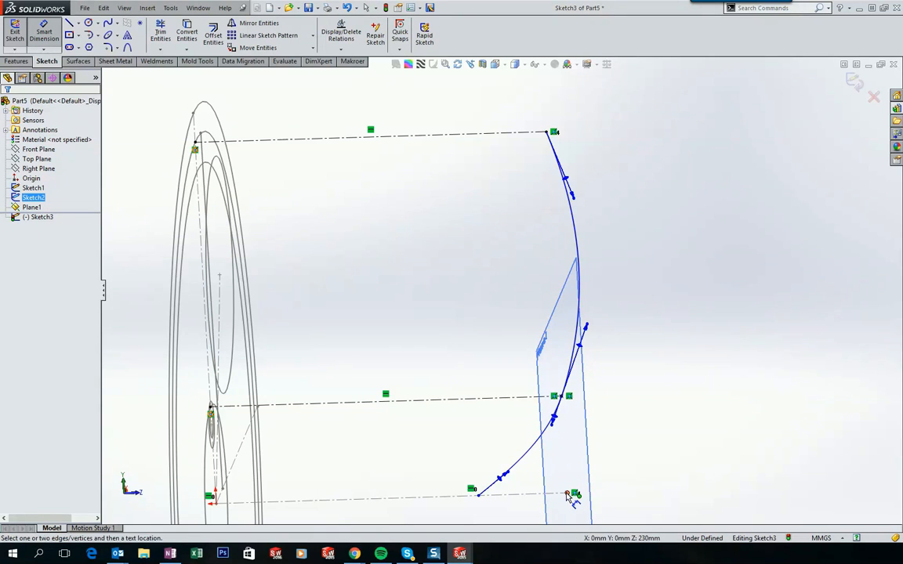
click(479, 497)
click(517, 514)
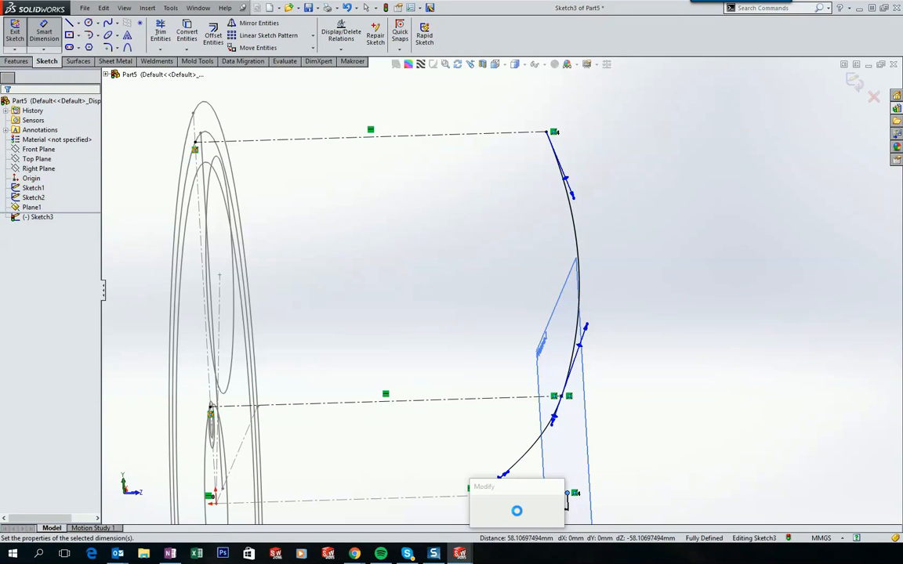
text(6)
key(Return)
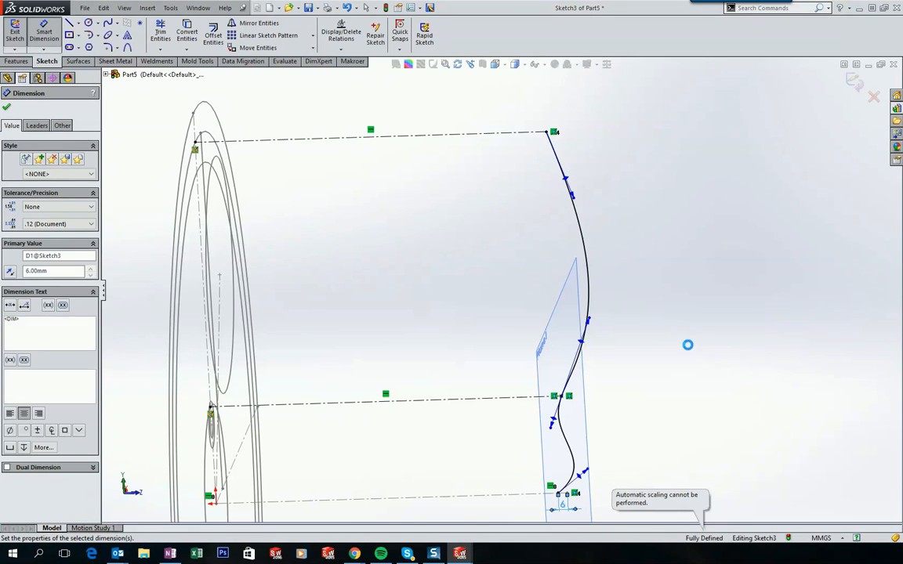
click(685, 345)
Dimension the tangency handle at the spline's upper endpoint with a magnitude of 151.13 mm
middle_drag(686, 345, 641, 208)
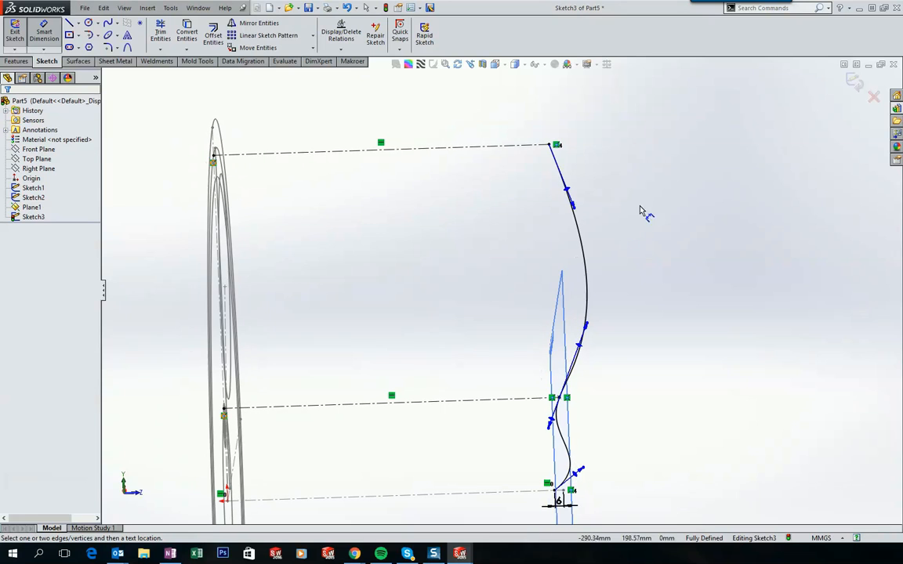
click(575, 208)
click(611, 178)
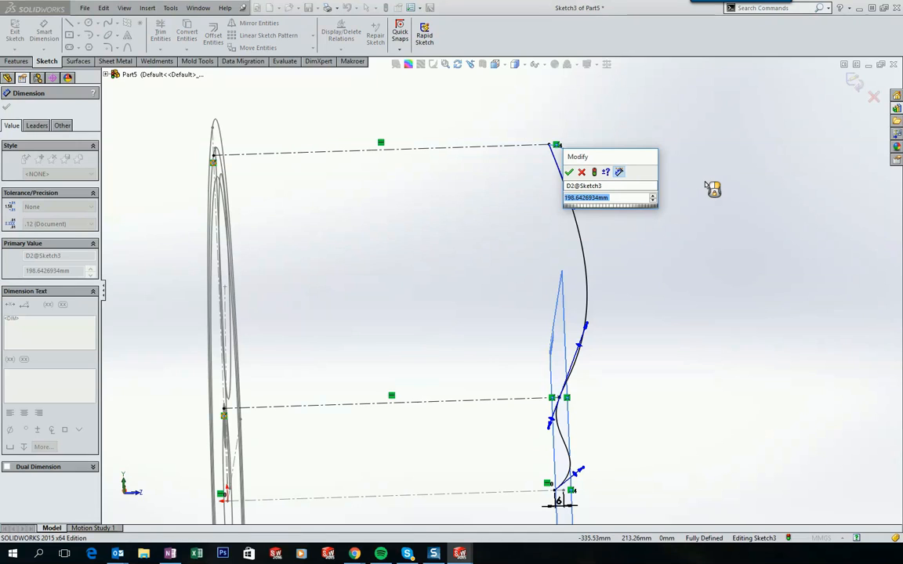
text(151,)
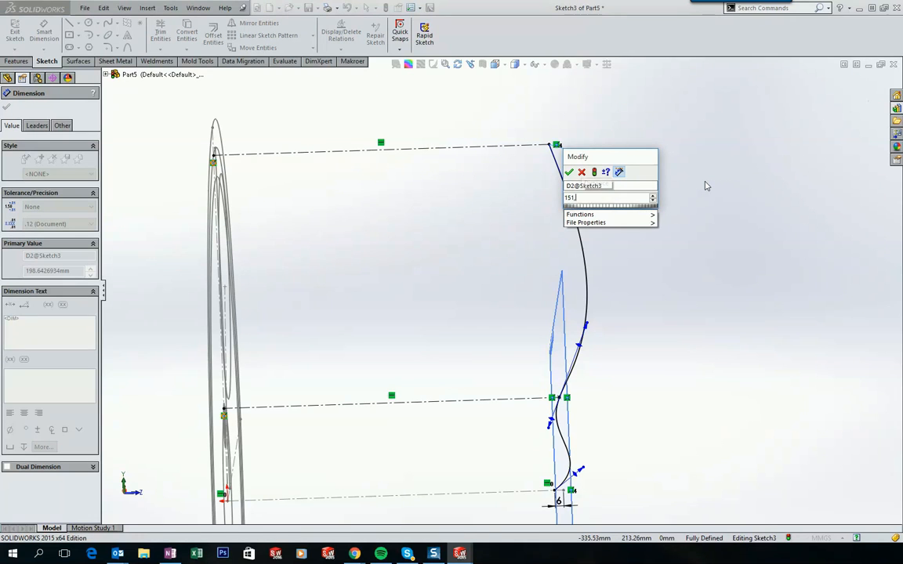
text(1)
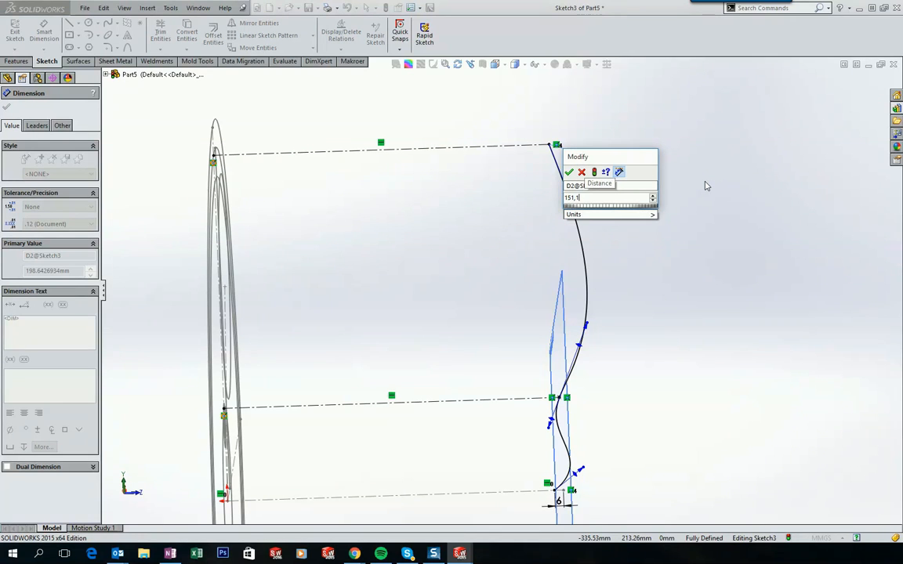
text(3)
key(Return)
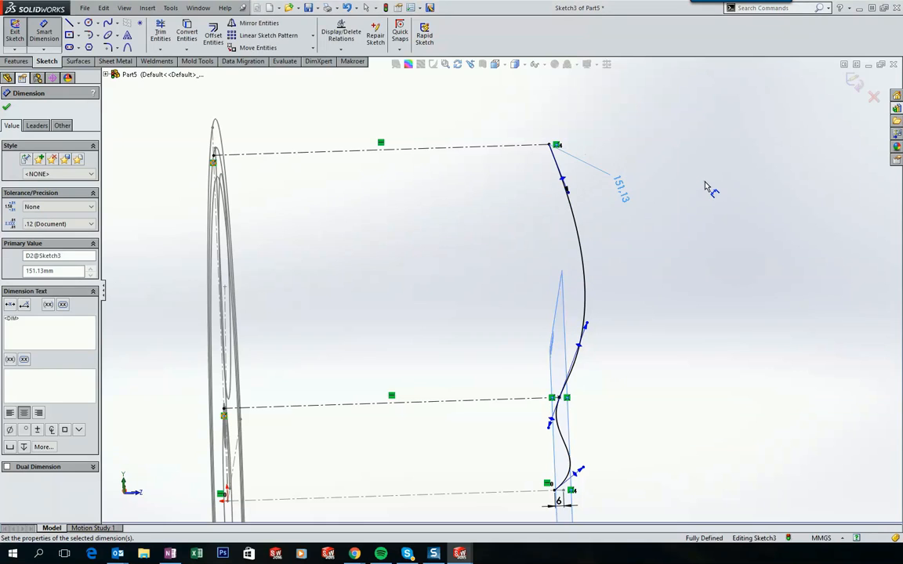
click(704, 182)
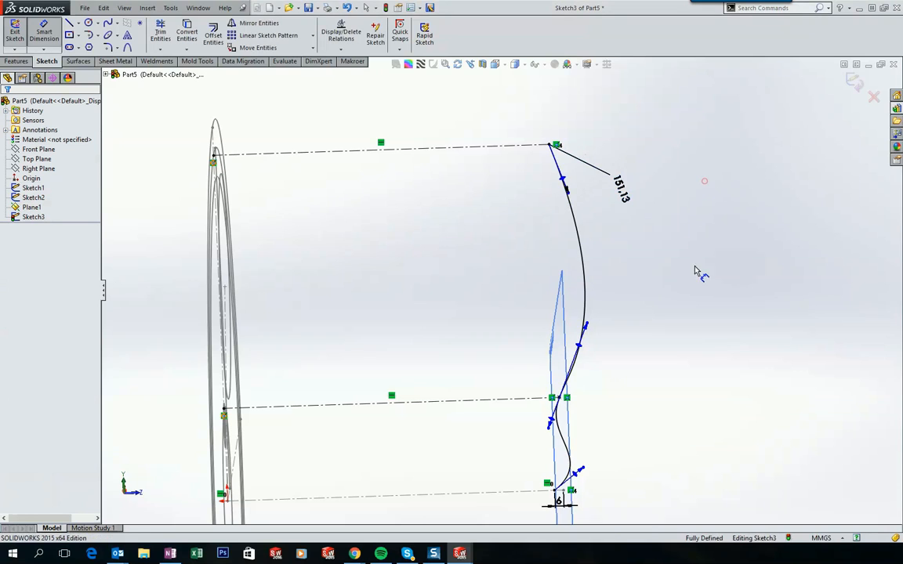
Dimension the tangency handle at the spline's lower endpoint with a magnitude of 61.64 mm
double_click(607, 401)
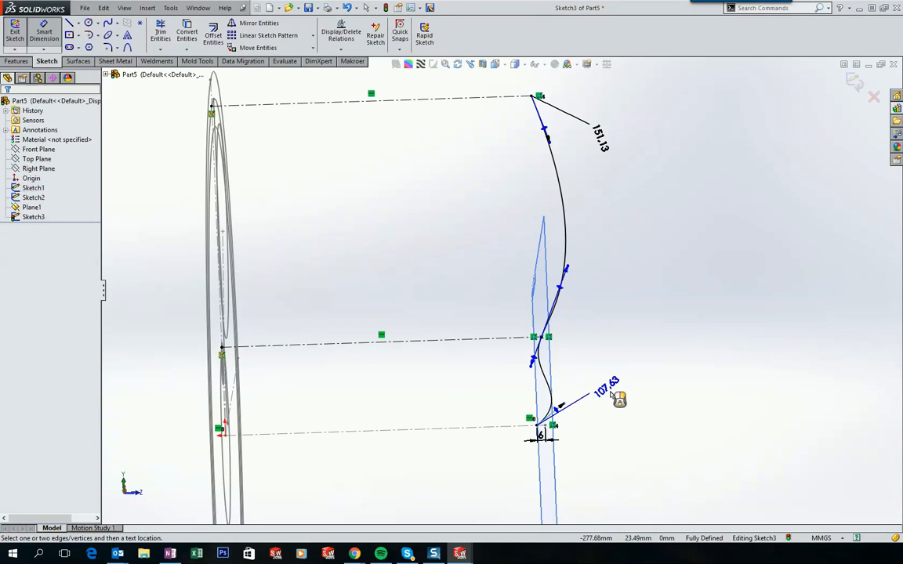
text(61.68)
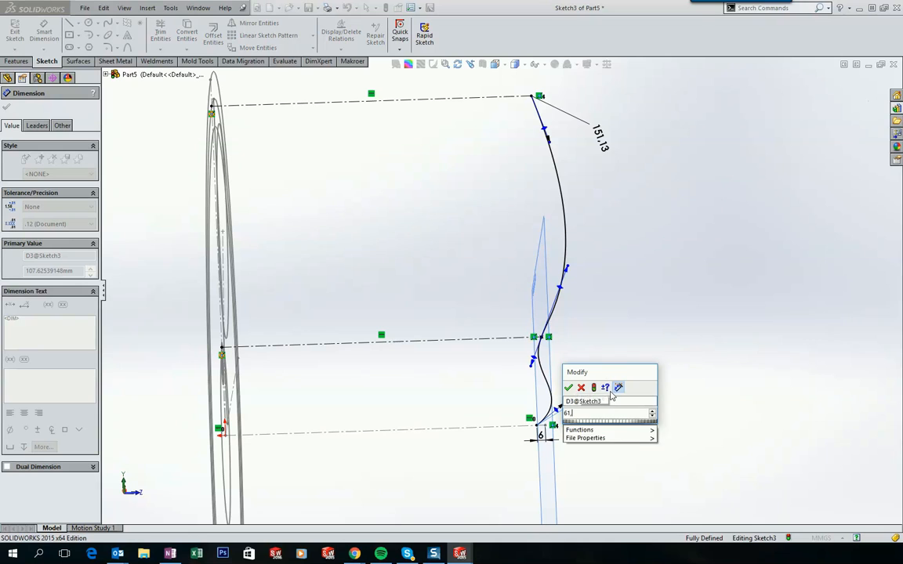
key(Return)
click(615, 366)
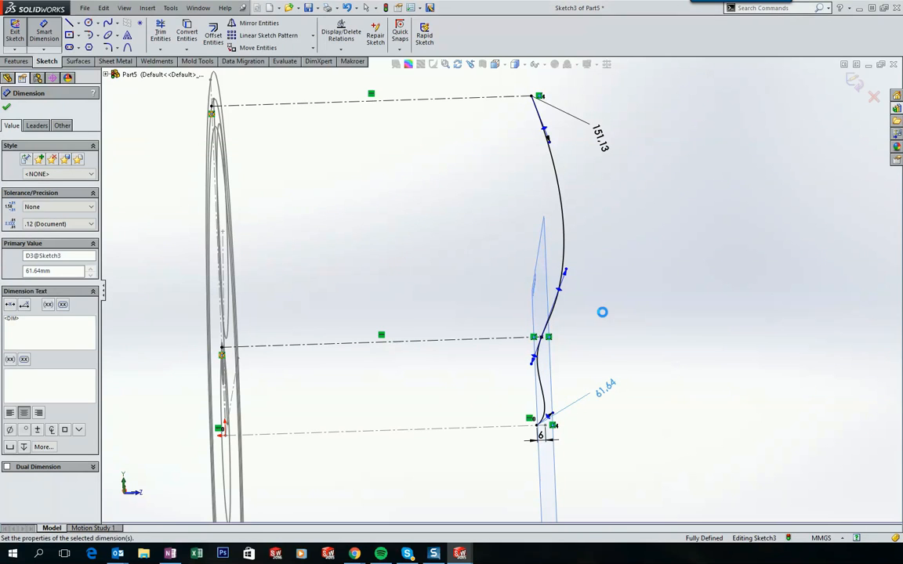
Dimension the tangency handle at the spline's middle point with a magnitude of 252.73 mm
click(572, 274)
click(618, 264)
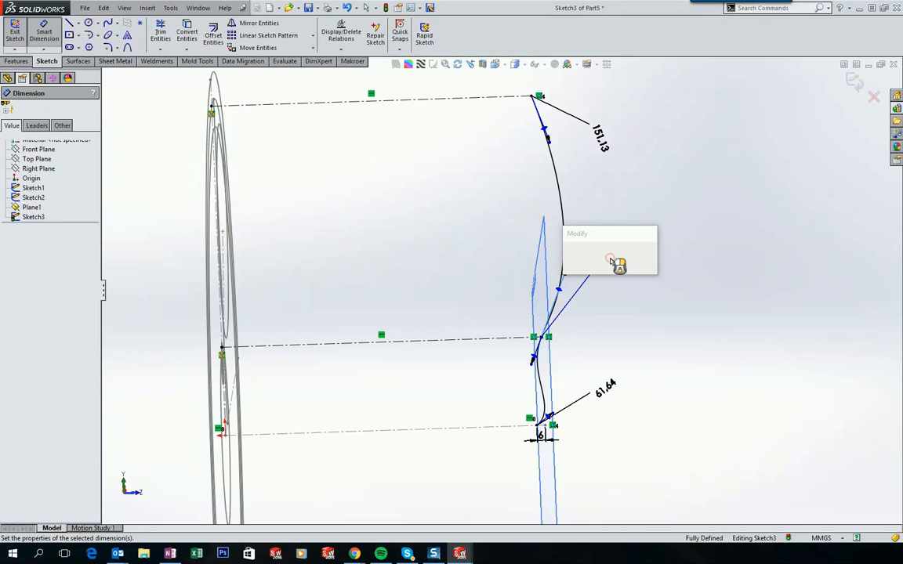
text(252.73)
key(Return)
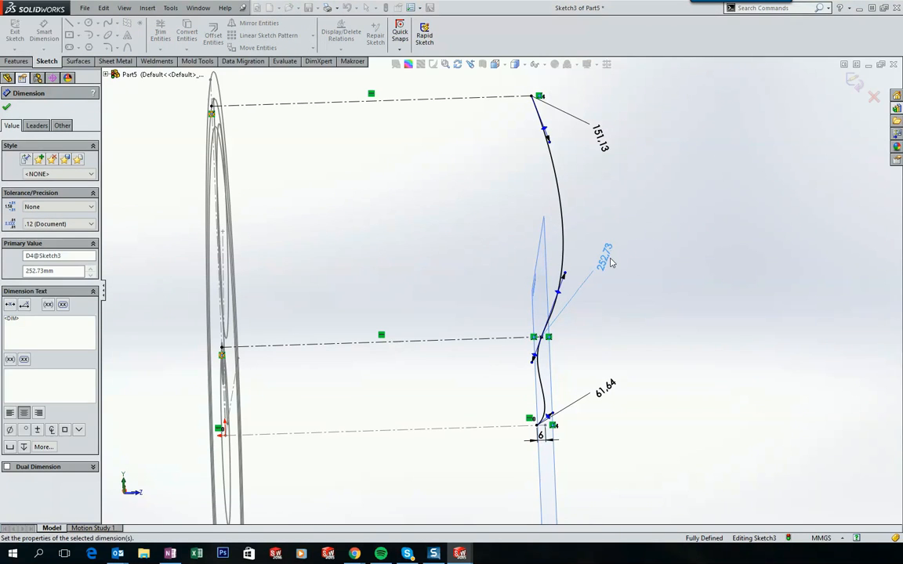
click(684, 228)
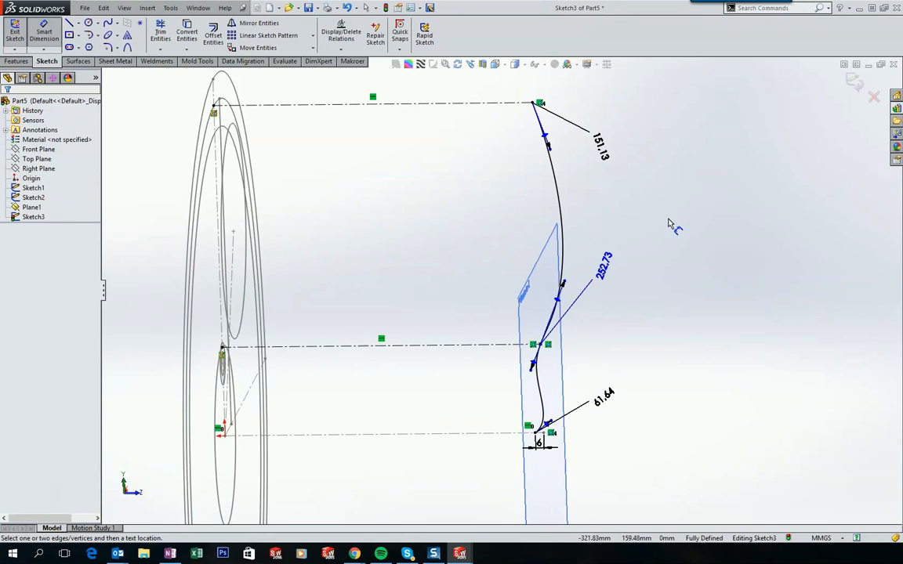
Dimension the angle between the upper endpoint's tangency handle and the vertical centerline of the circular profile sketch as 5.23°
middle_drag(616, 173, 620, 169)
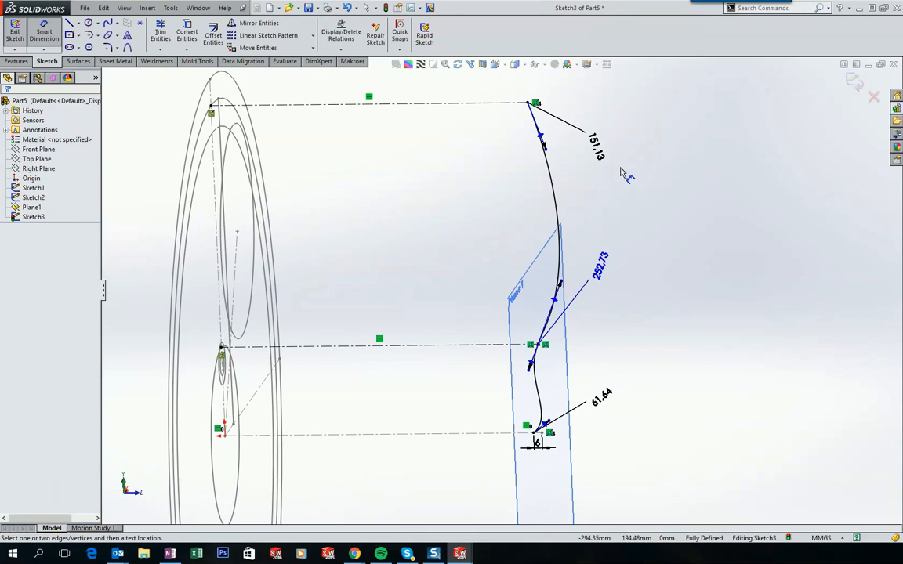
click(546, 146)
middle_drag(214, 174, 213, 174)
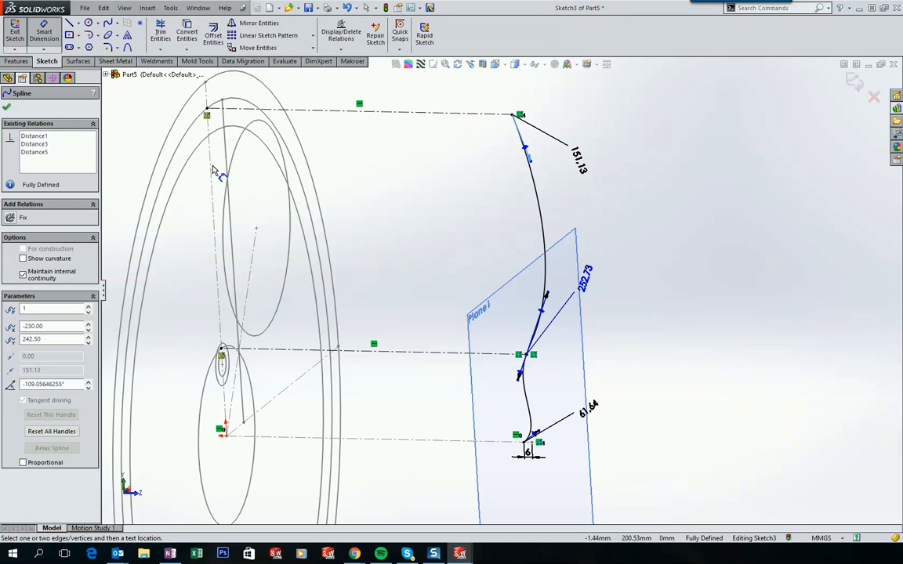
click(211, 166)
click(214, 188)
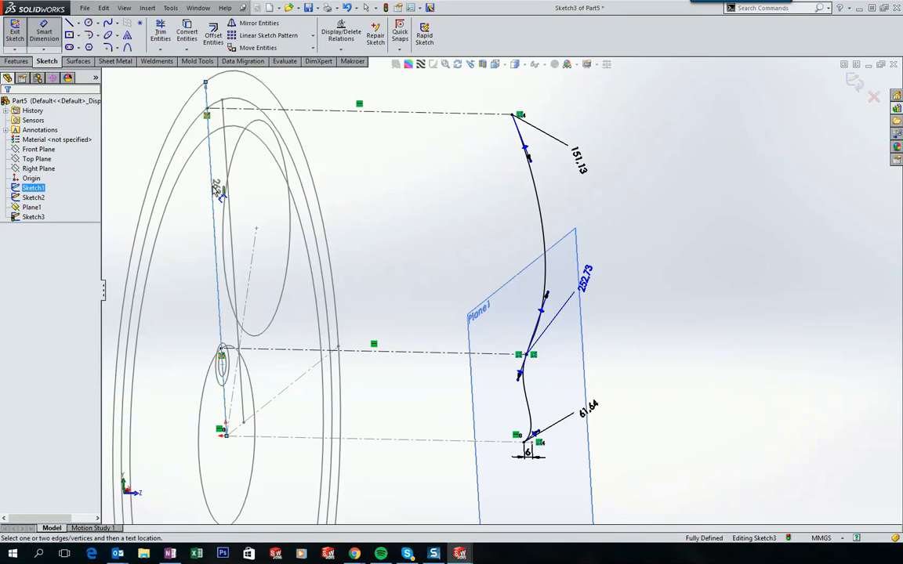
click(535, 162)
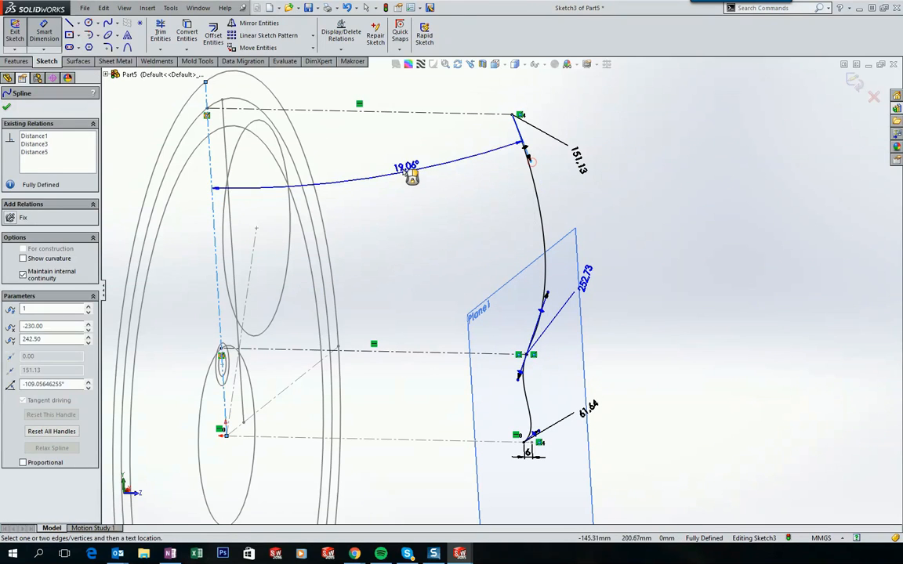
click(404, 171)
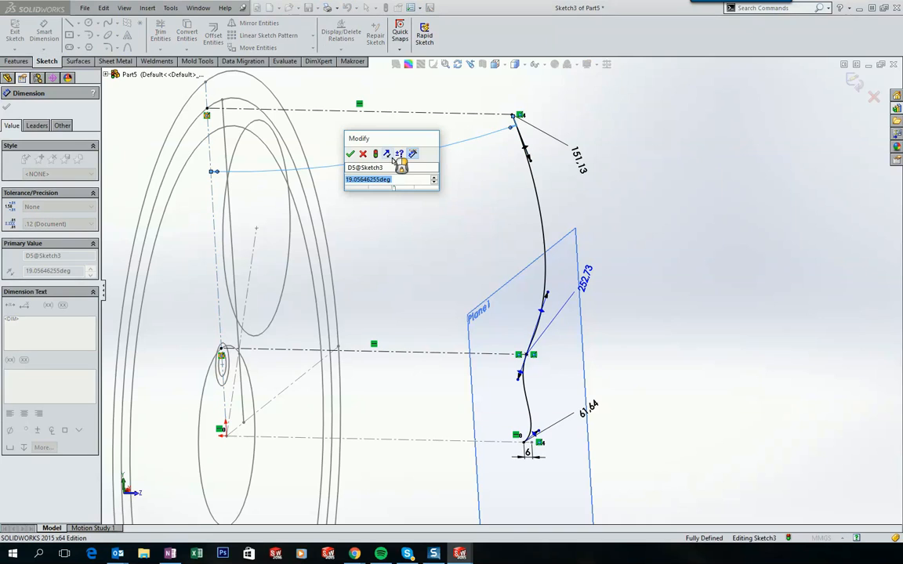
text(5,23)
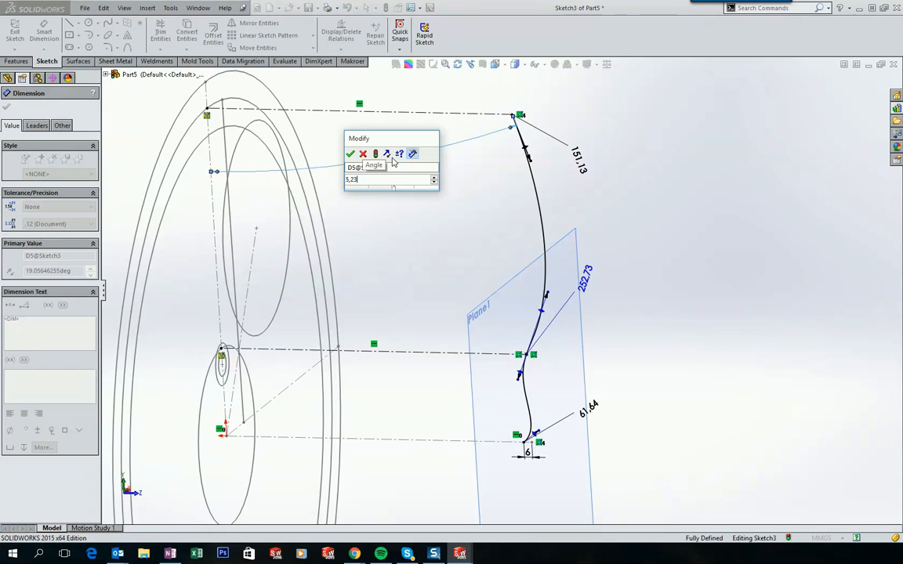
key(Return)
key(Escape)
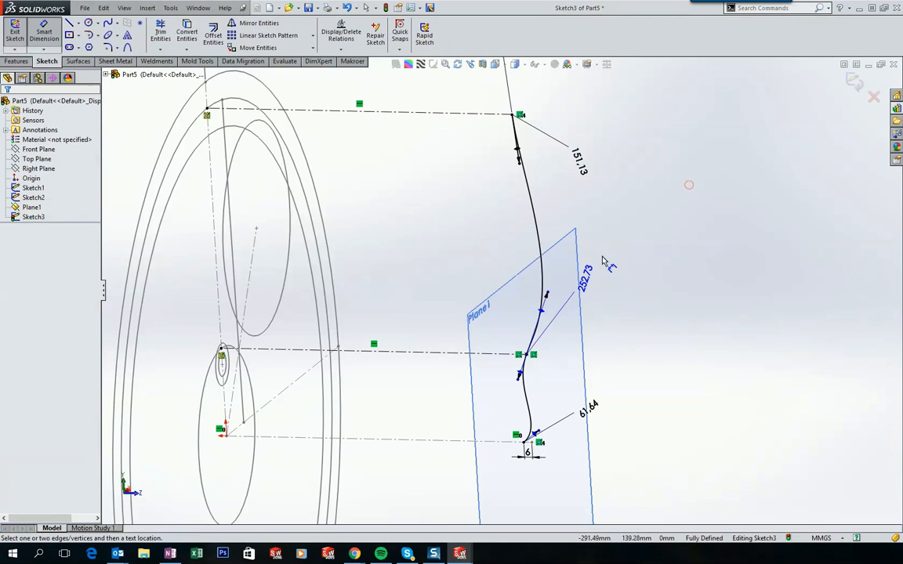
Dimension the angle between the middle point's tangency handle and the profile sketch's vertical centerline as 3.86°
click(548, 298)
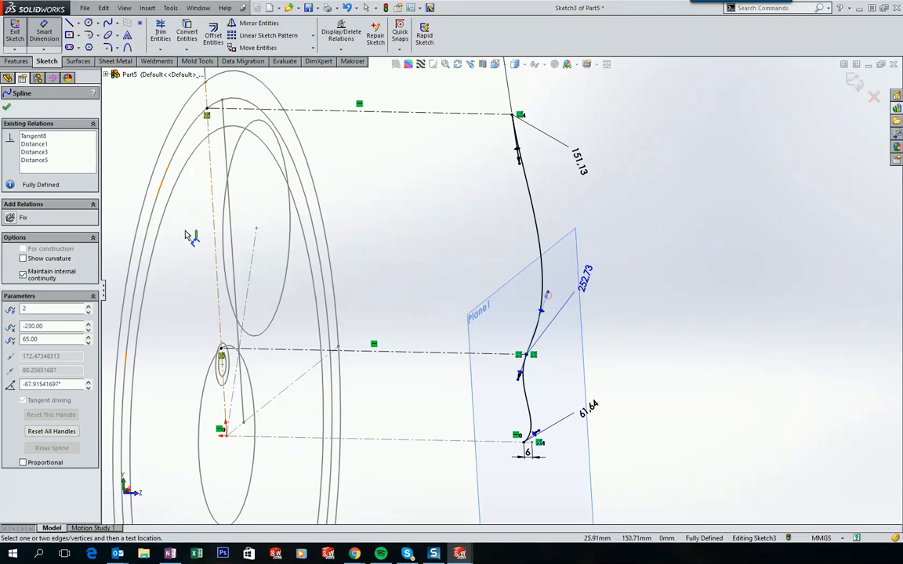
click(218, 277)
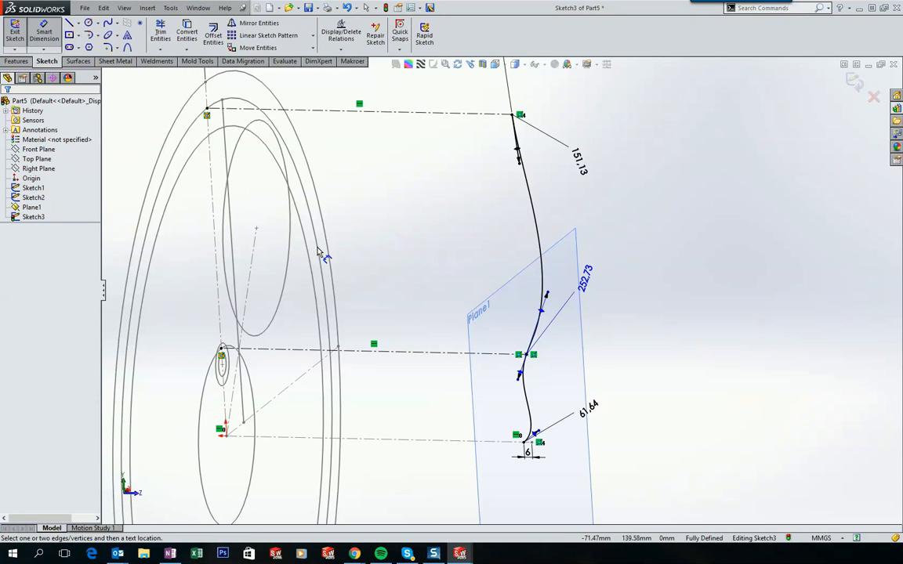
drag(219, 282, 496, 280)
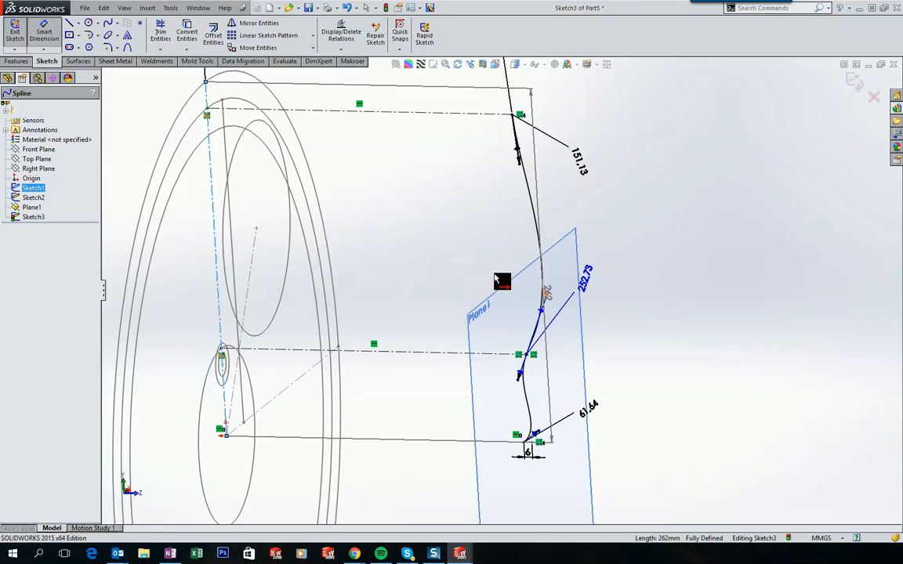
click(399, 227)
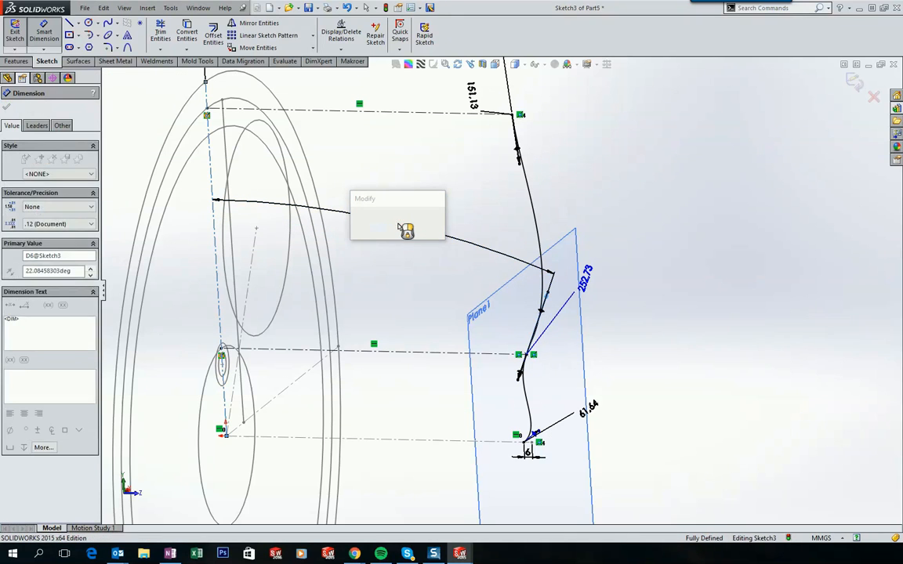
text(3,86)
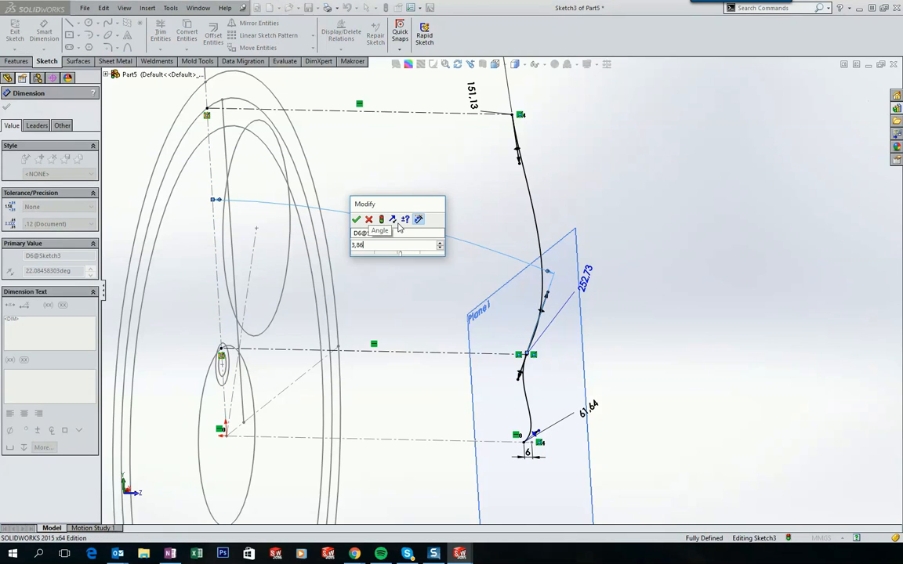
key(Return)
click(689, 223)
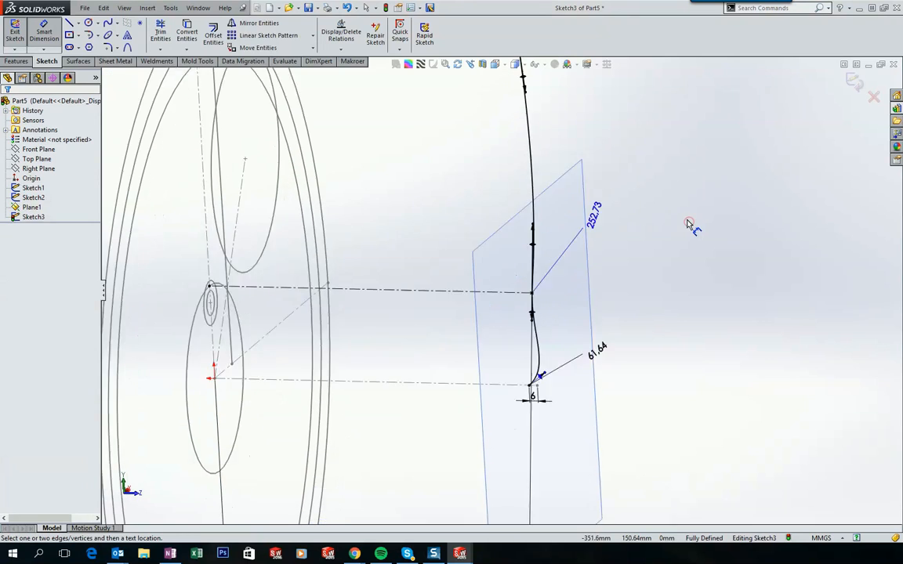
Dimension the angle between the lower endpoint's tangency handle and the profile sketch's vertical centerline as 6.86°, and leave the dimension tool
click(203, 207)
click(560, 342)
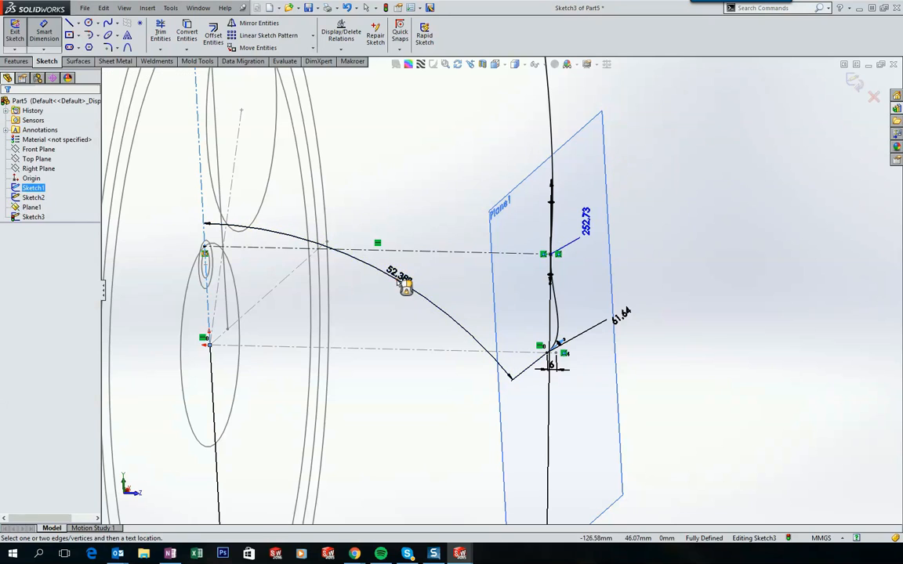
click(402, 287)
text(6,86)
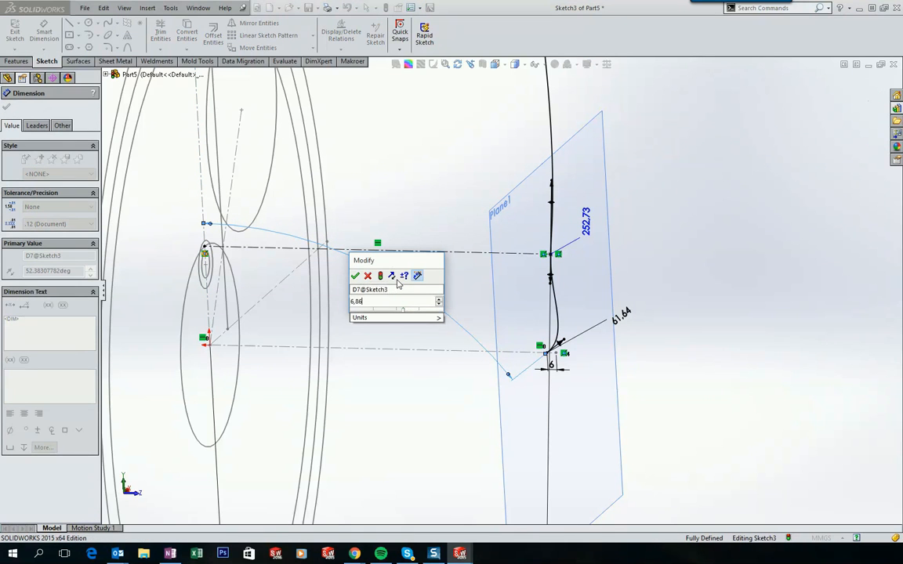
click(355, 277)
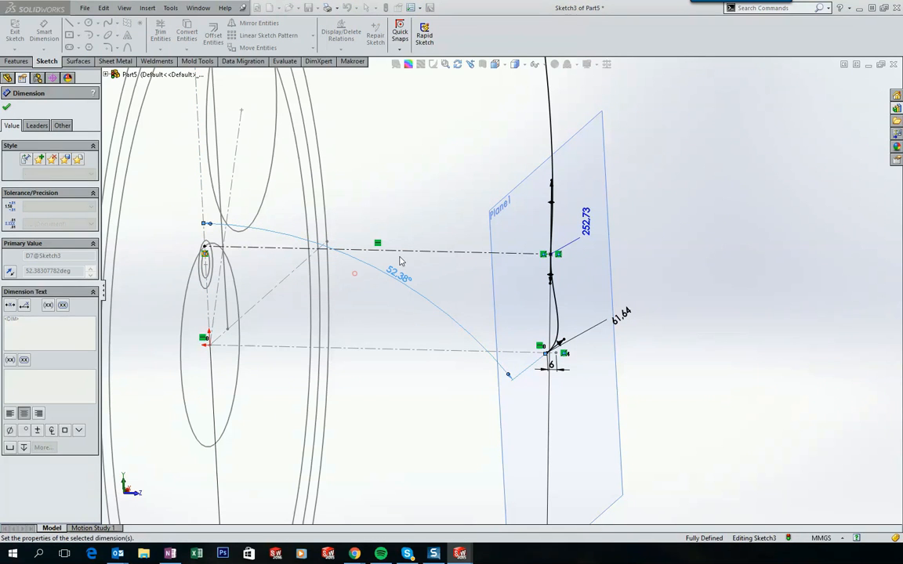
key(Escape)
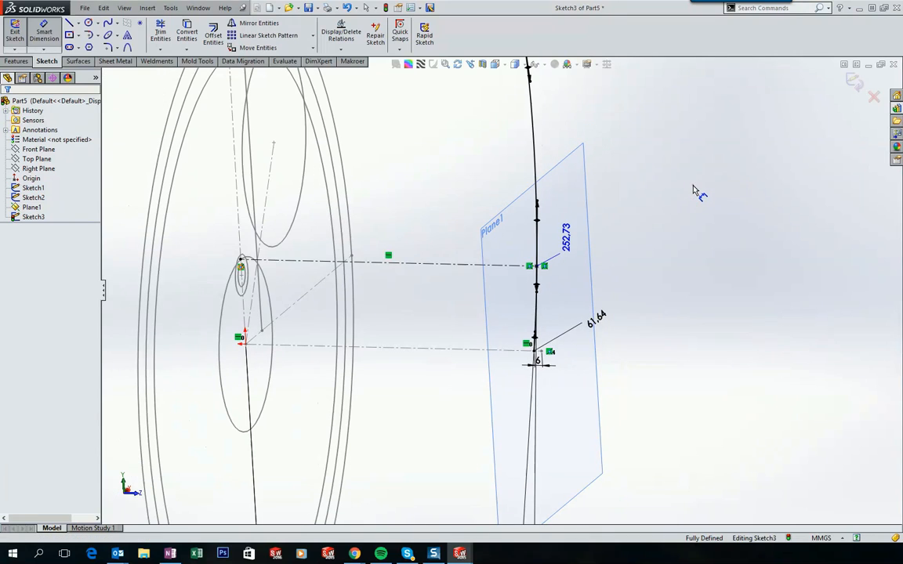
key(Escape)
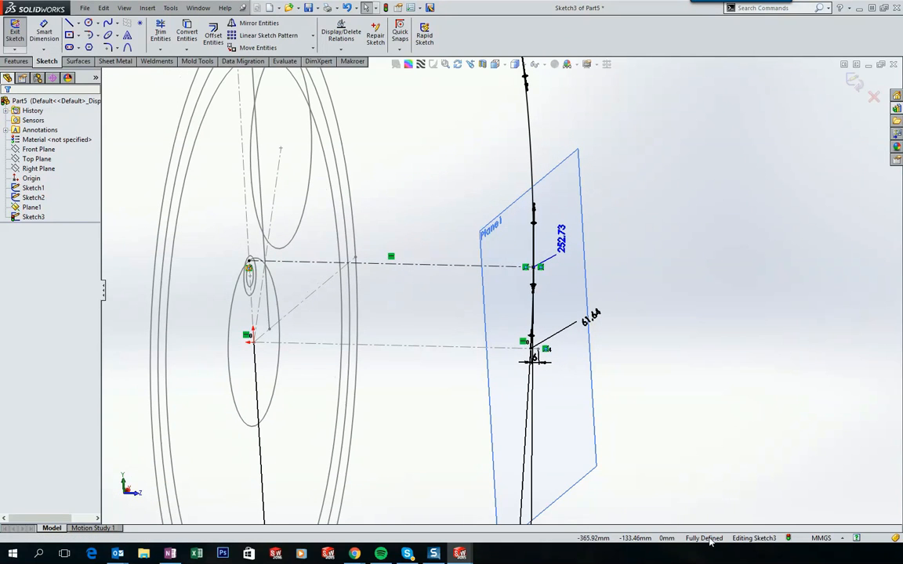
scroll(695, 255, down, 4)
click(688, 212)
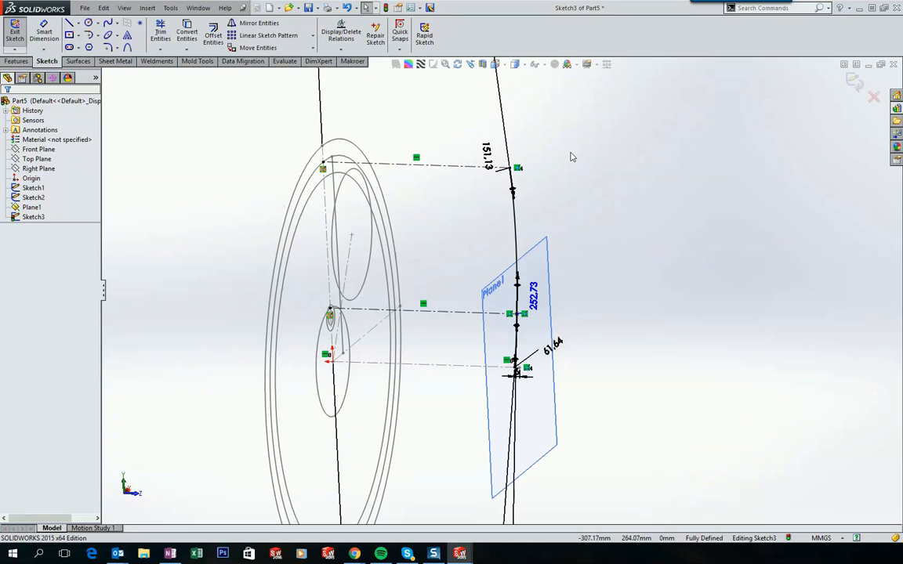
Create a revolved surface from the spline sketch, turning it 360° about the 230 mm centerline
click(148, 9)
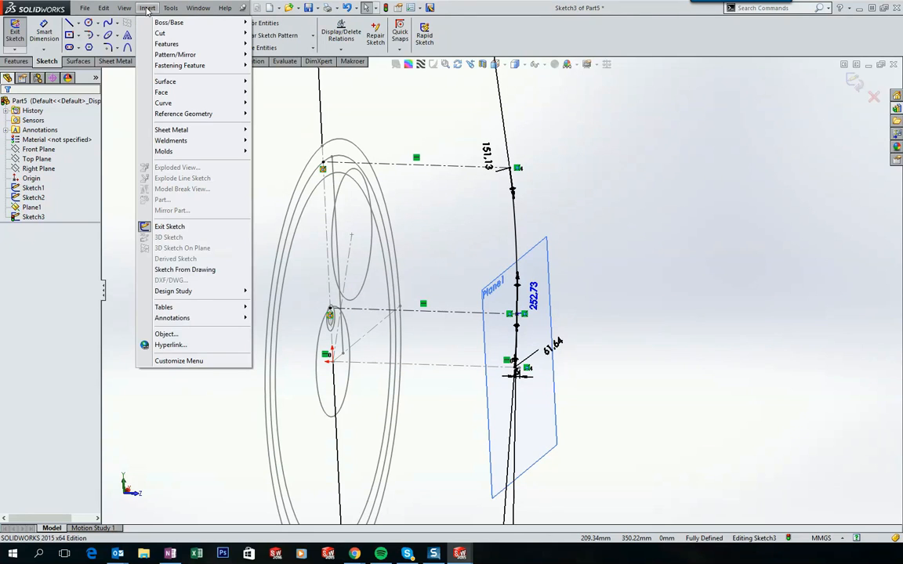
mouse_move(191, 88)
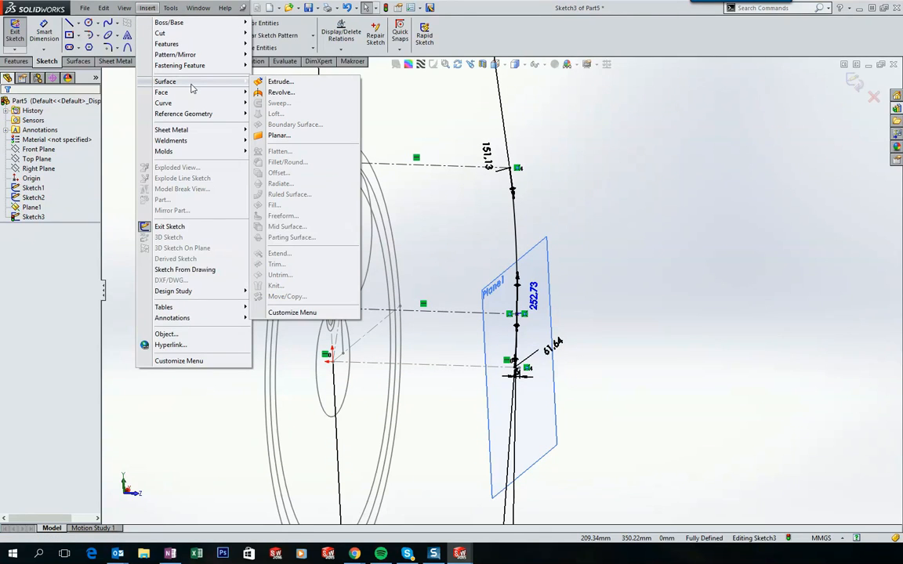
click(281, 91)
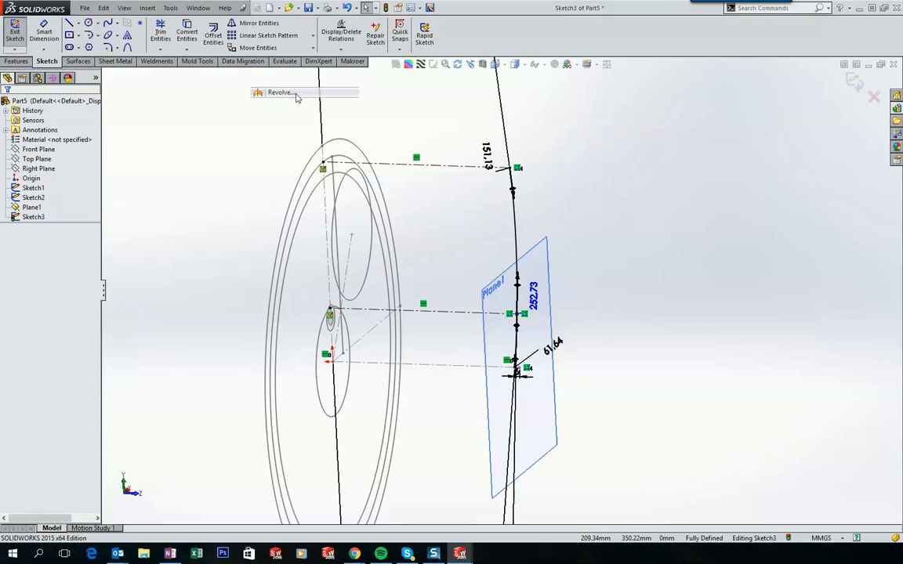
click(436, 369)
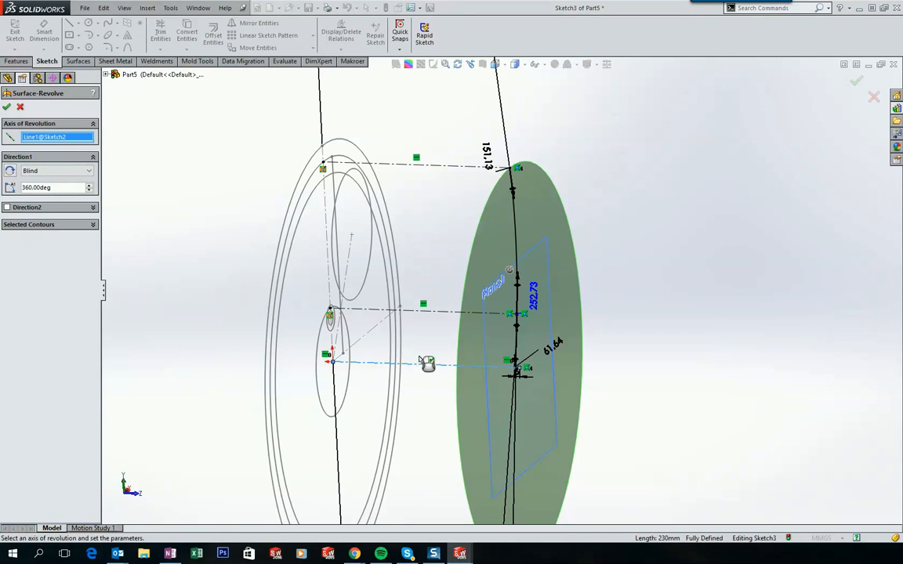
click(6, 107)
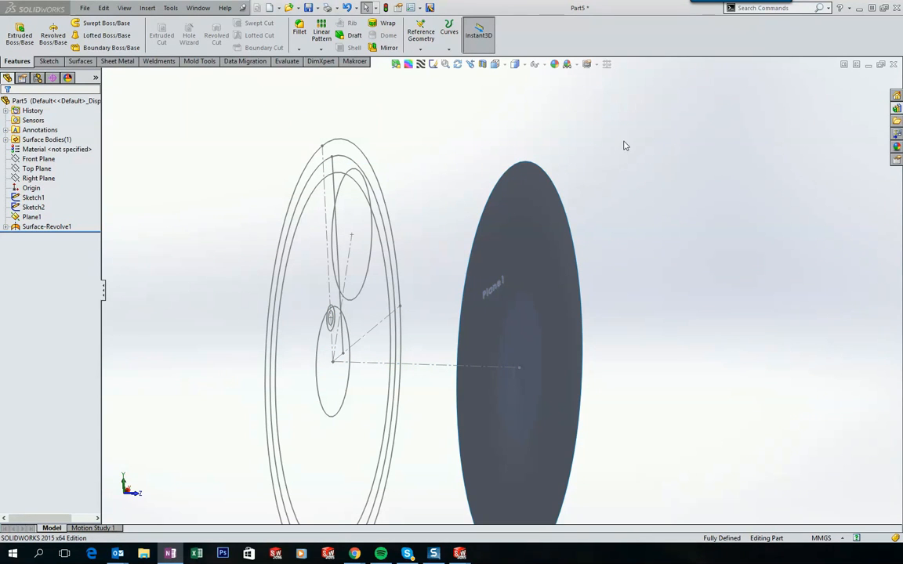
Start a new sketch on the Front Plane and view it face-on
right_click(36, 159)
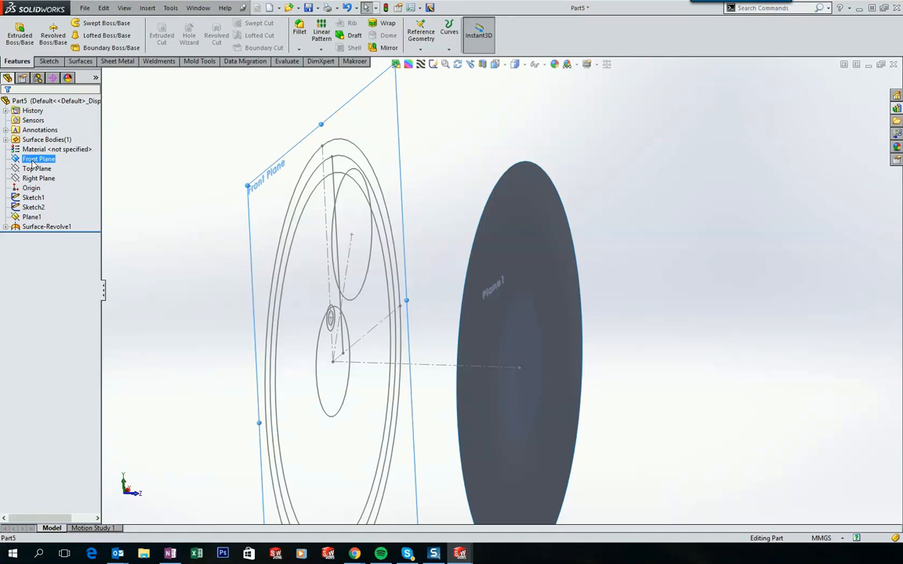
click(39, 146)
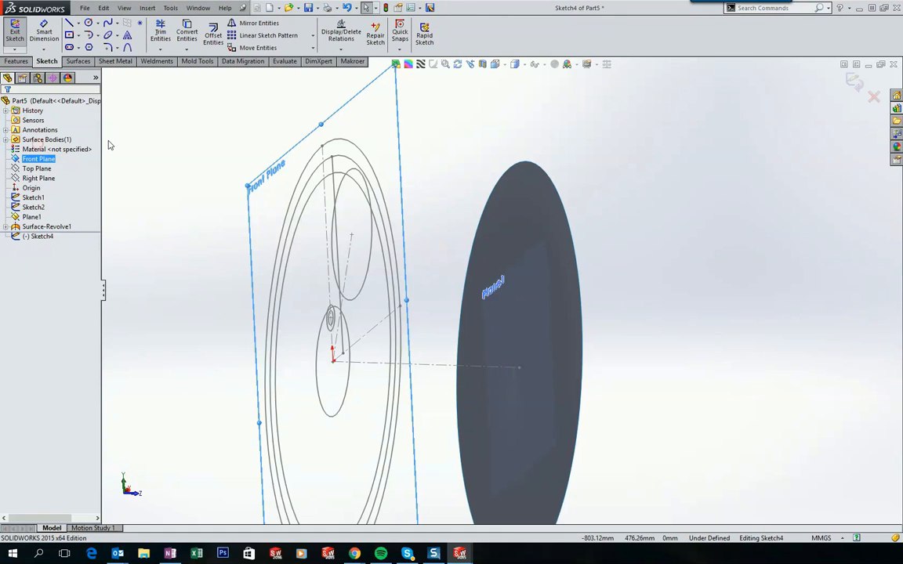
key(ctrl+8)
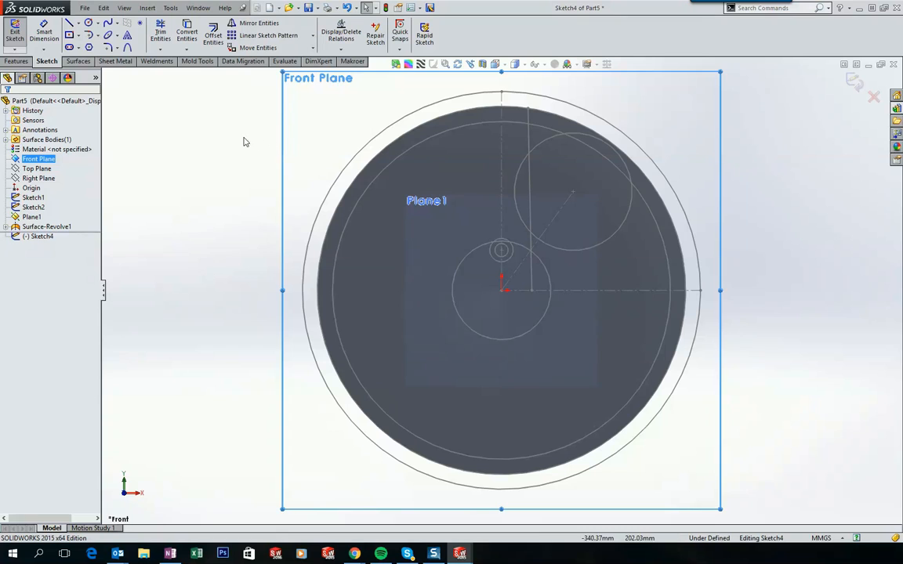
click(275, 145)
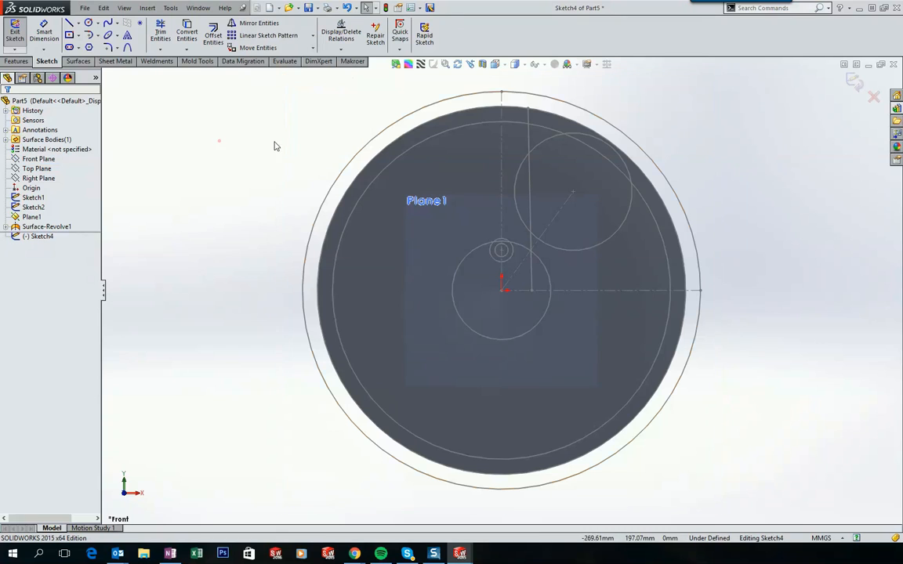
Convert the circular profile's vertical centerline, the 36° angled centerline and the slightly slanted near-vertical line into the new sketch
click(188, 43)
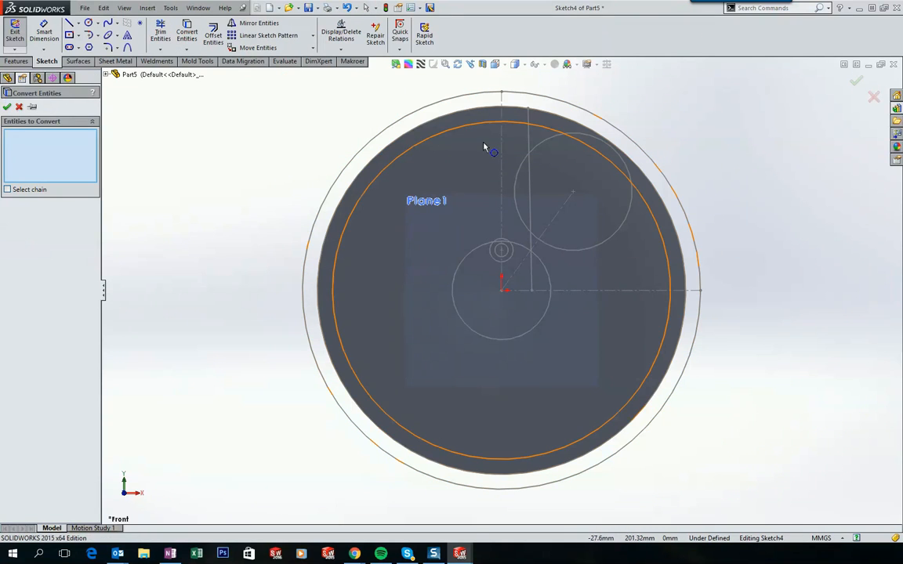
click(501, 164)
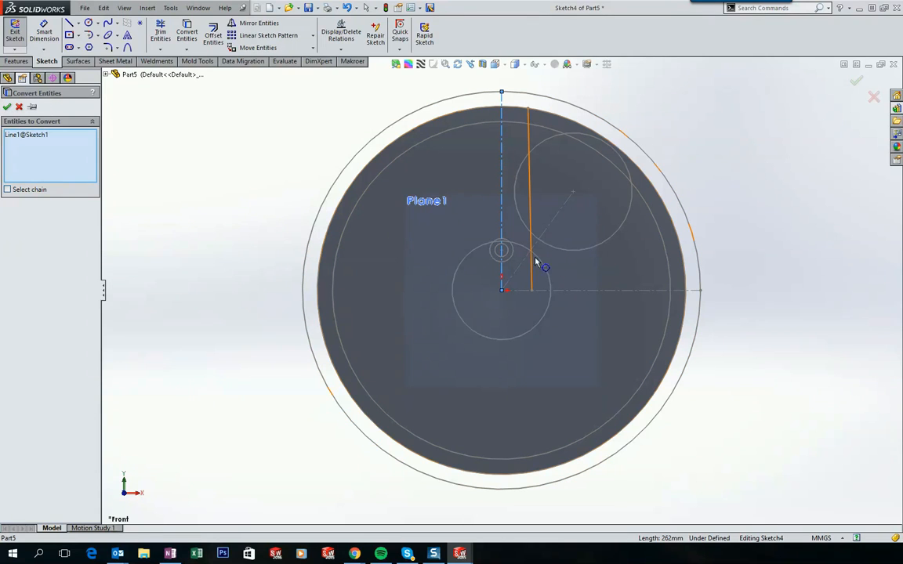
click(547, 235)
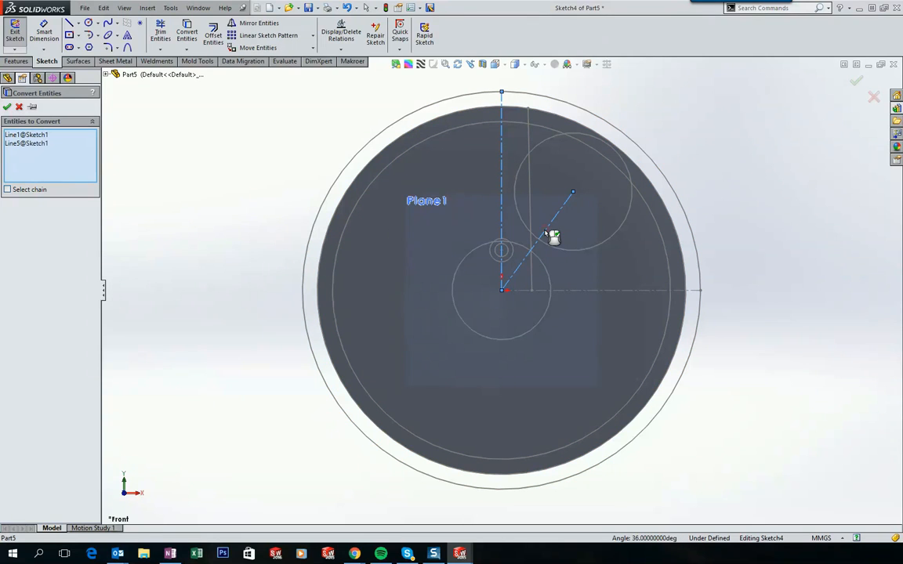
click(7, 107)
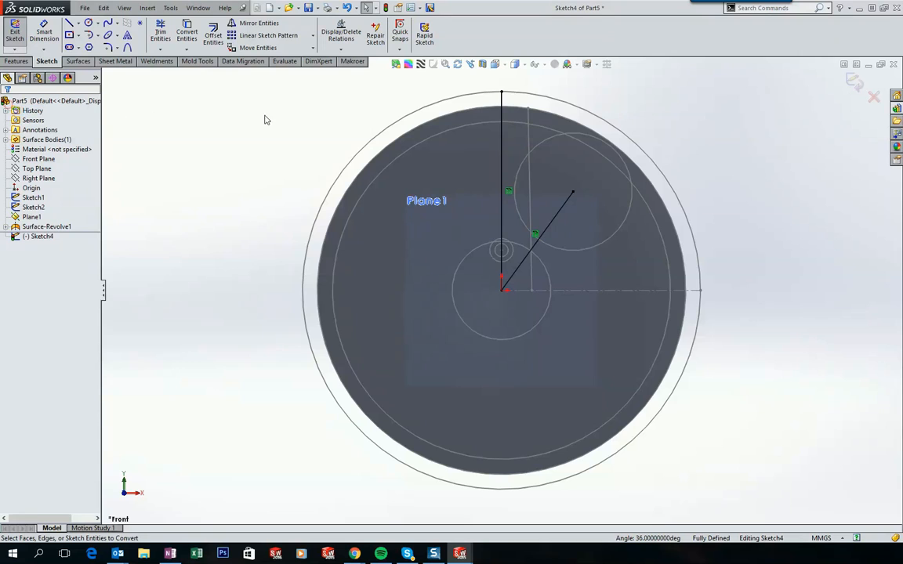
scroll(351, 124, down, 2)
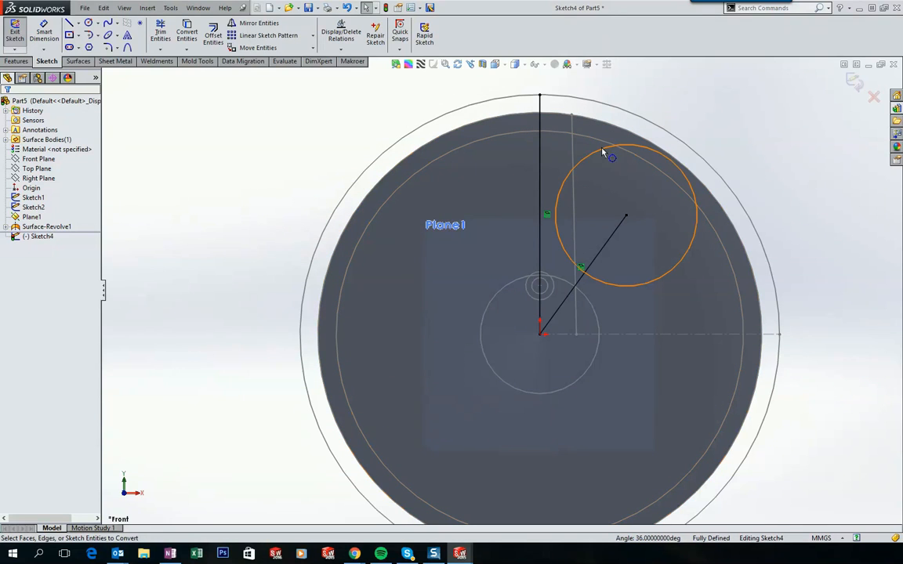
click(575, 161)
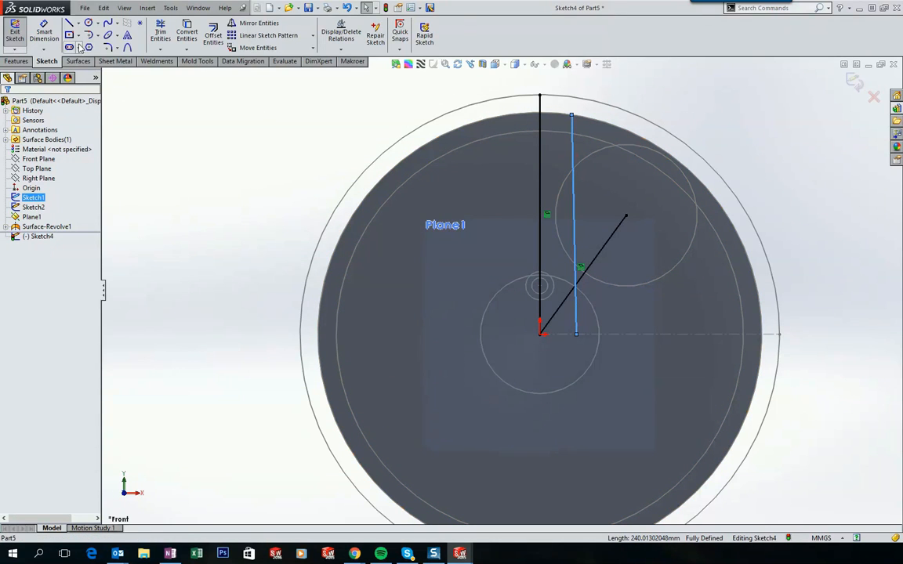
click(187, 33)
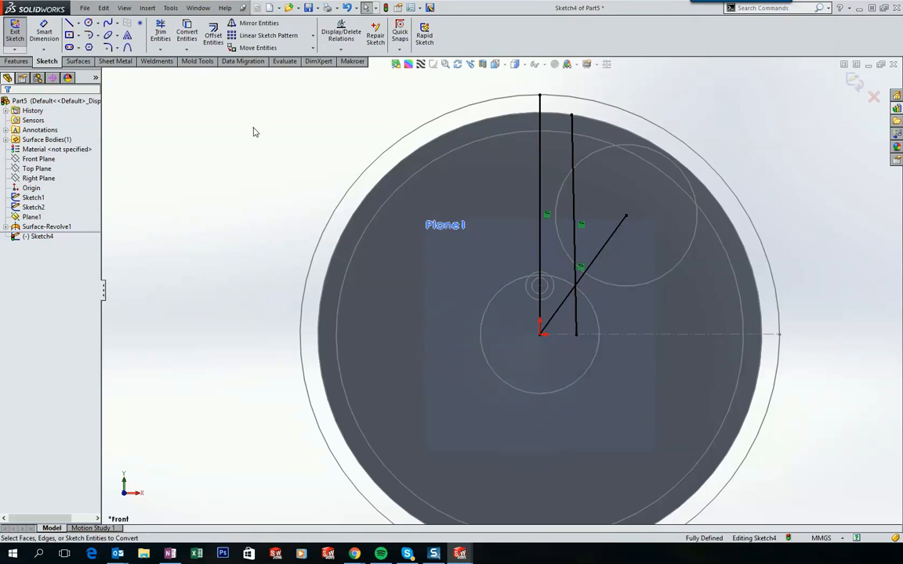
Sketch rightward horizontal lines from the vertical line about 231 mm above the origin and from the slanted line about 113 mm above it
click(70, 23)
scroll(619, 151, down, 3)
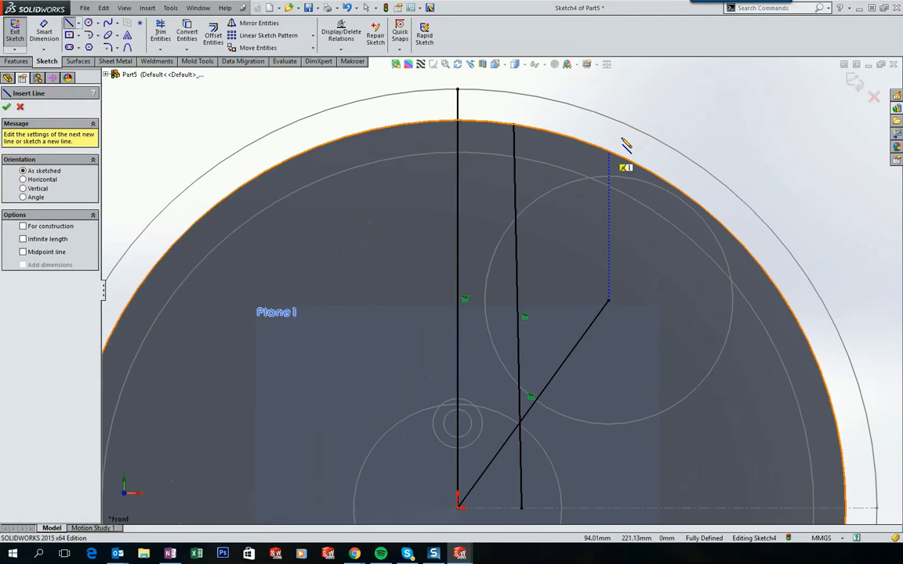
click(459, 140)
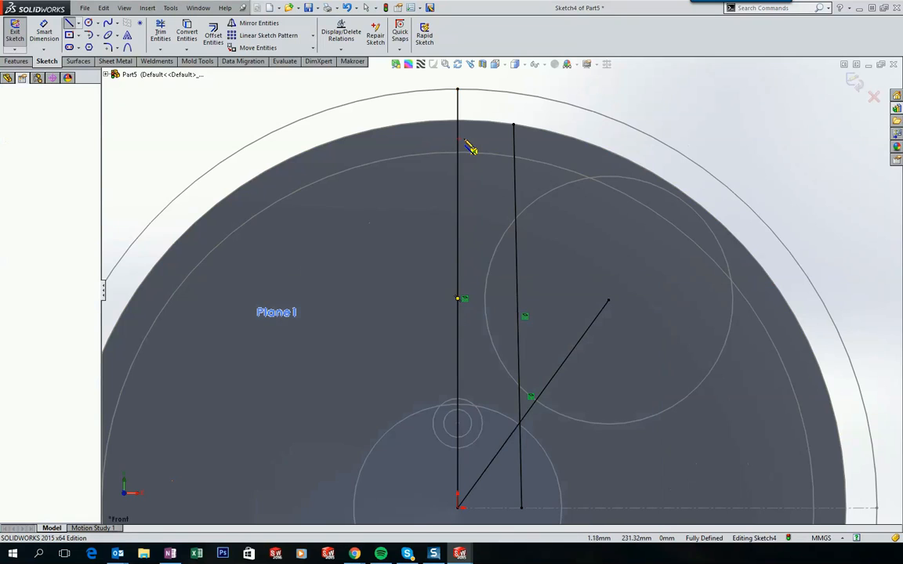
click(546, 139)
key(Escape)
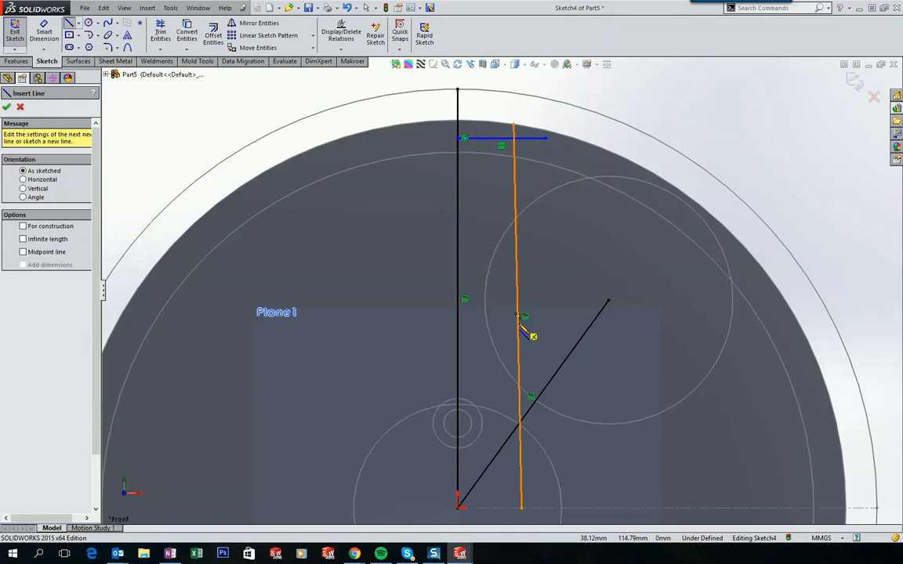
click(517, 326)
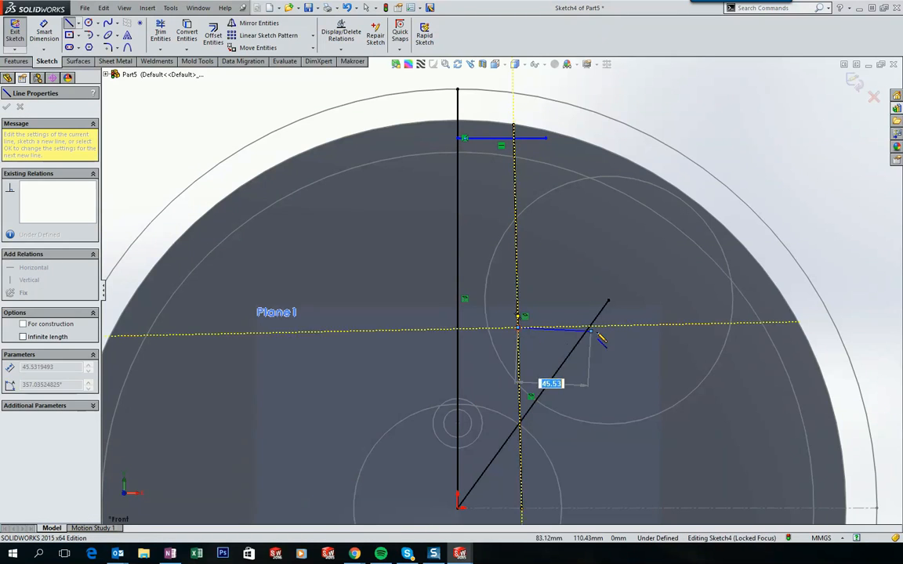
click(639, 329)
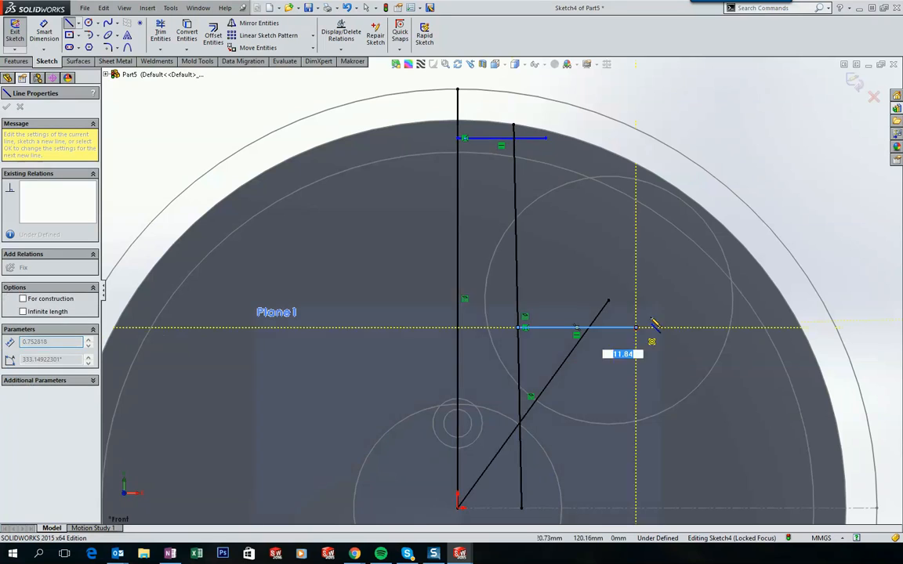
key(Escape)
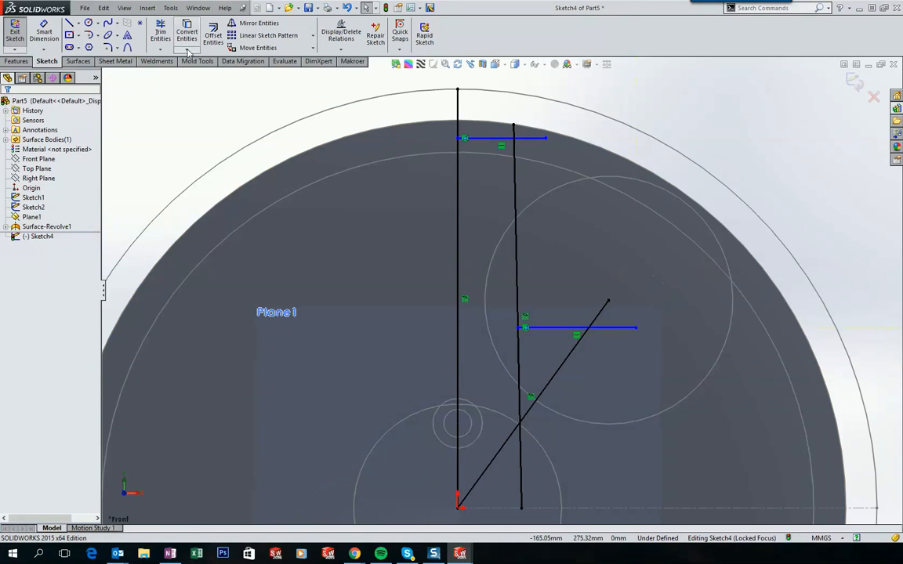
Power-trim the overhanging ends of the converted and horizontal lines to leave one closed five-sided outline starting at the origin
click(157, 35)
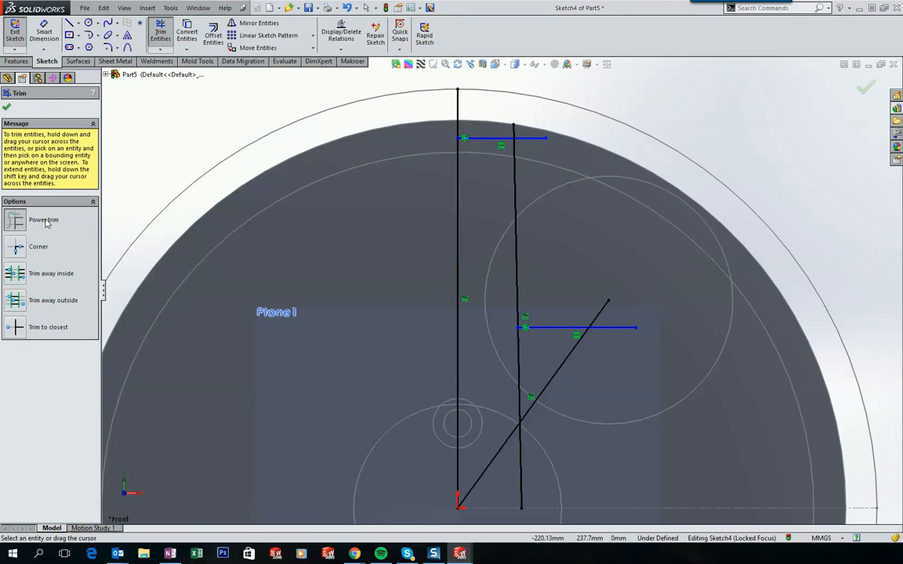
scroll(465, 134, down, 1)
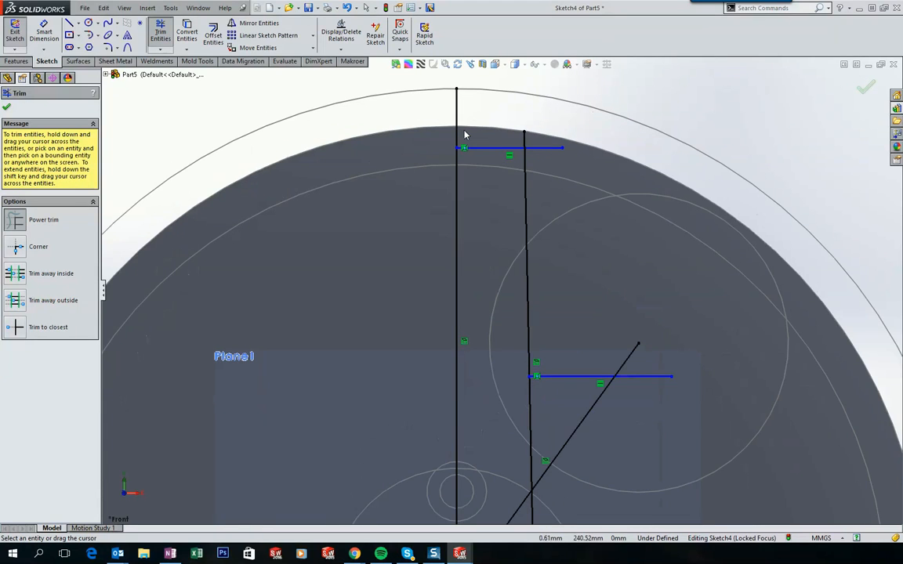
drag(407, 112, 456, 115)
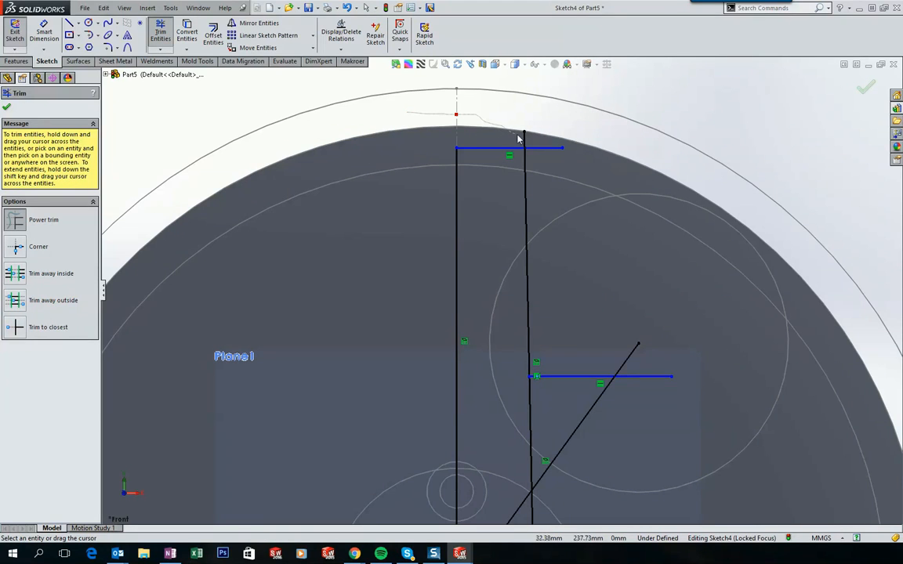
drag(551, 162, 578, 208)
scroll(586, 318, up, 3)
scroll(633, 372, down, 2)
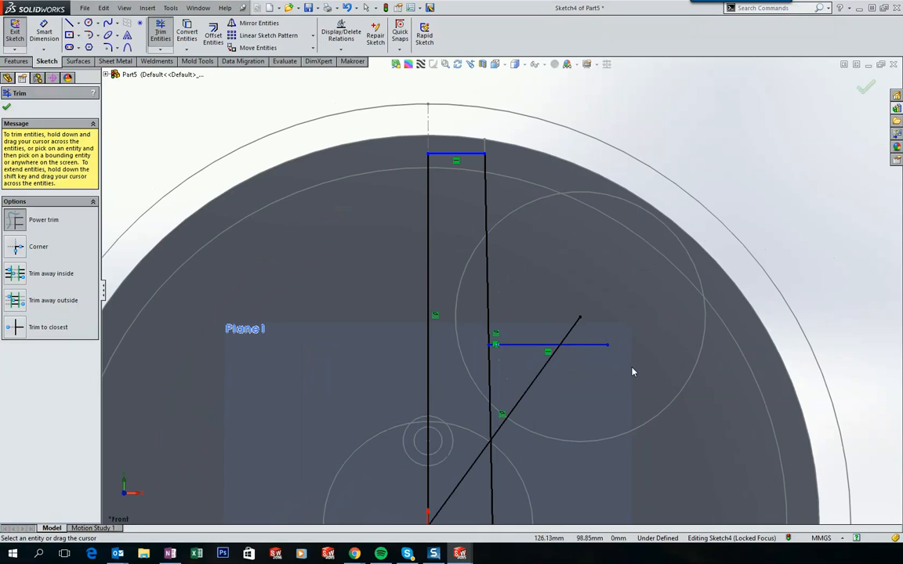
drag(584, 366, 554, 447)
scroll(523, 446, up, 1)
drag(481, 457, 482, 449)
drag(468, 384, 506, 358)
key(Escape)
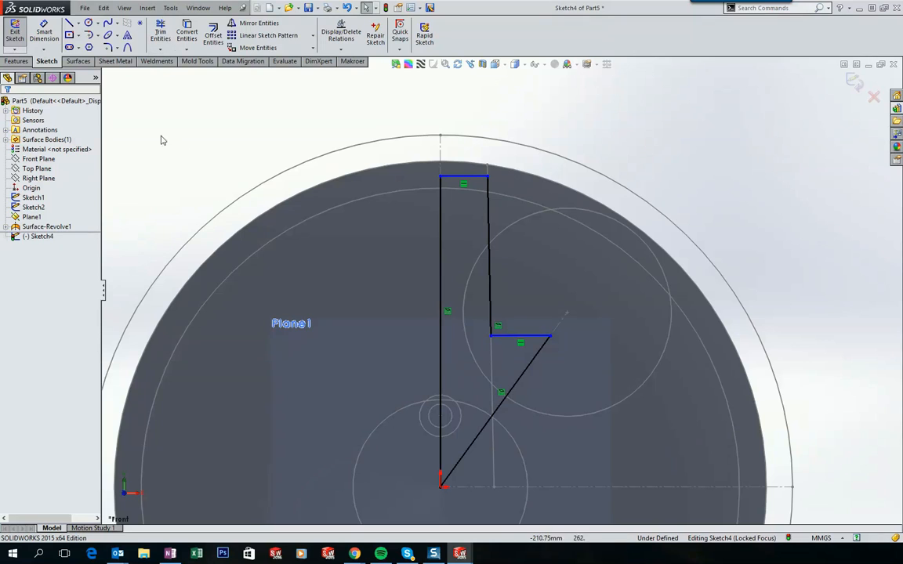
Dimension the upper horizontal line 230 mm from the origin
click(44, 31)
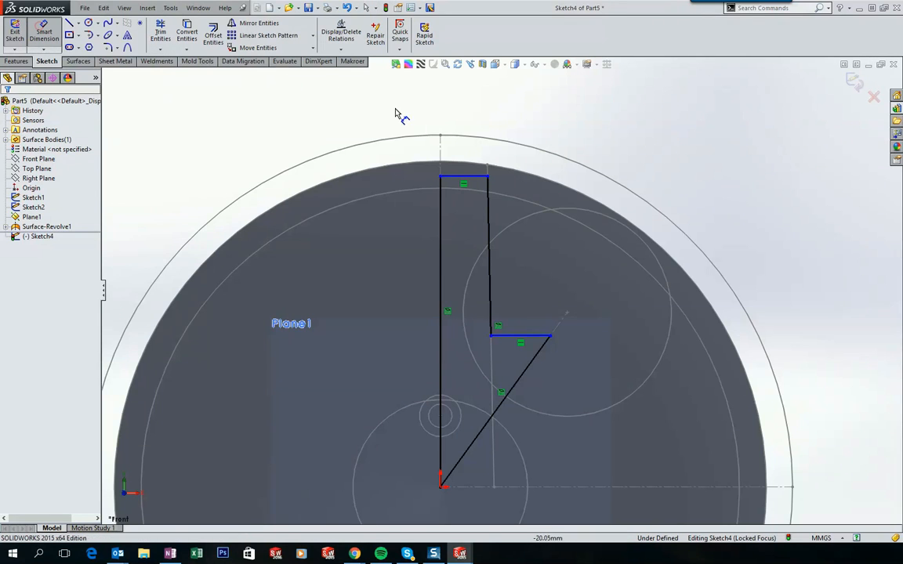
click(463, 181)
click(442, 480)
click(312, 322)
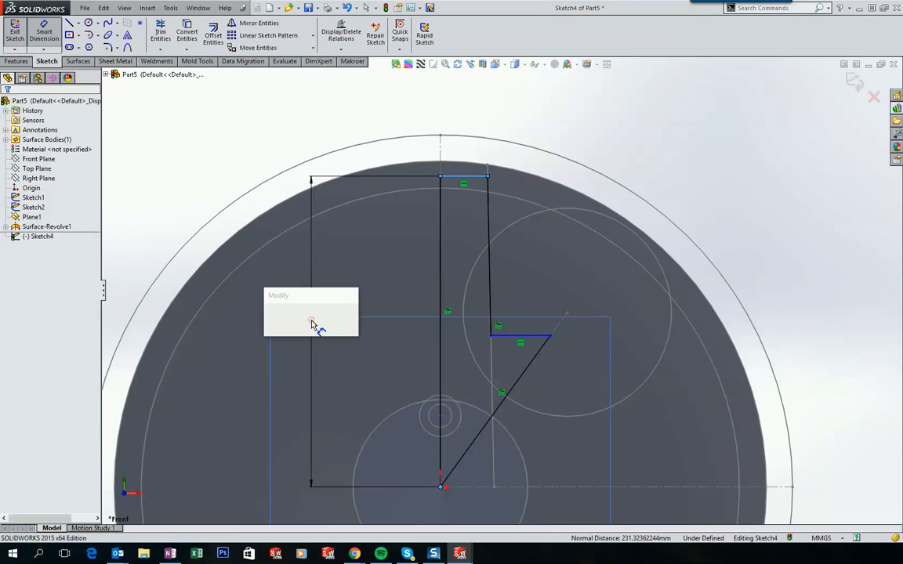
text(230)
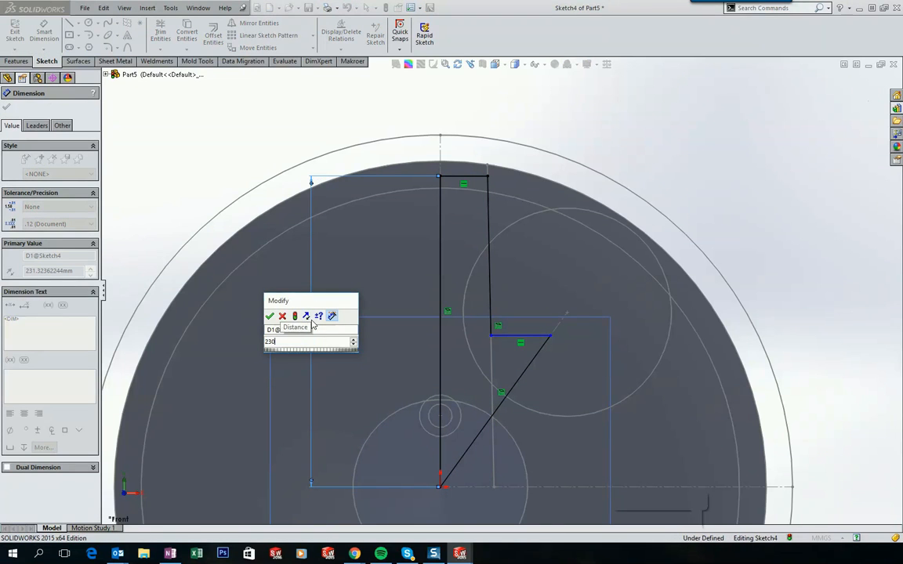
key(Return)
key(Escape)
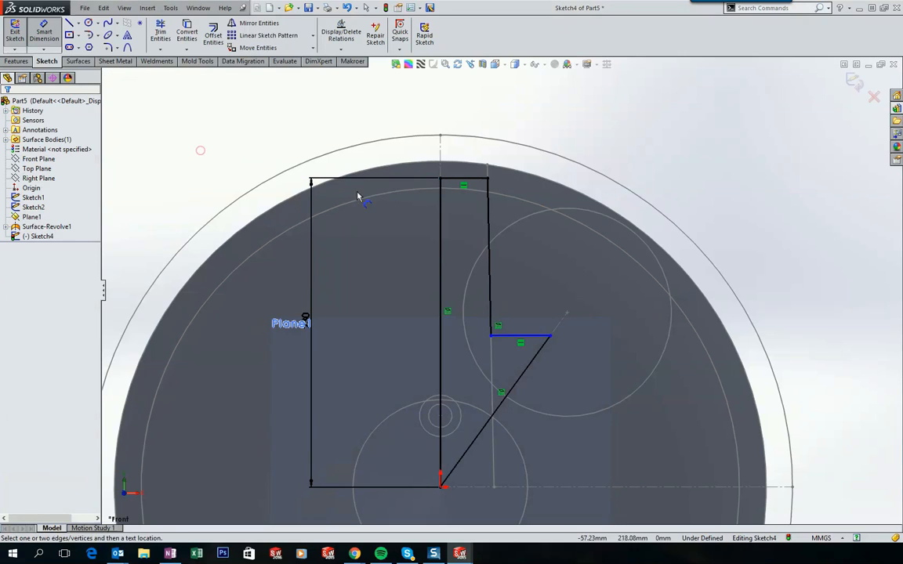
Dimension the lower horizontal line 125 mm from the origin and leave the dimension tool
click(519, 338)
click(440, 488)
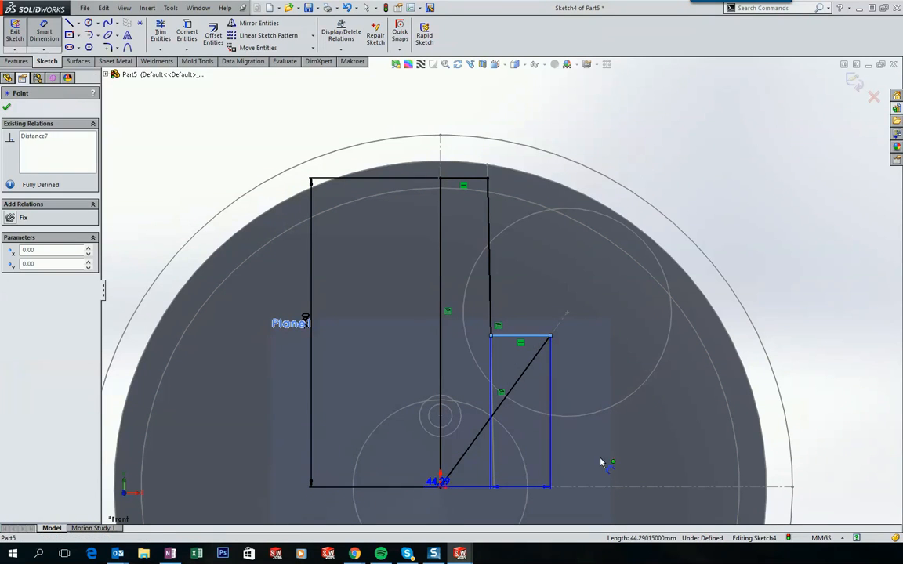
click(649, 438)
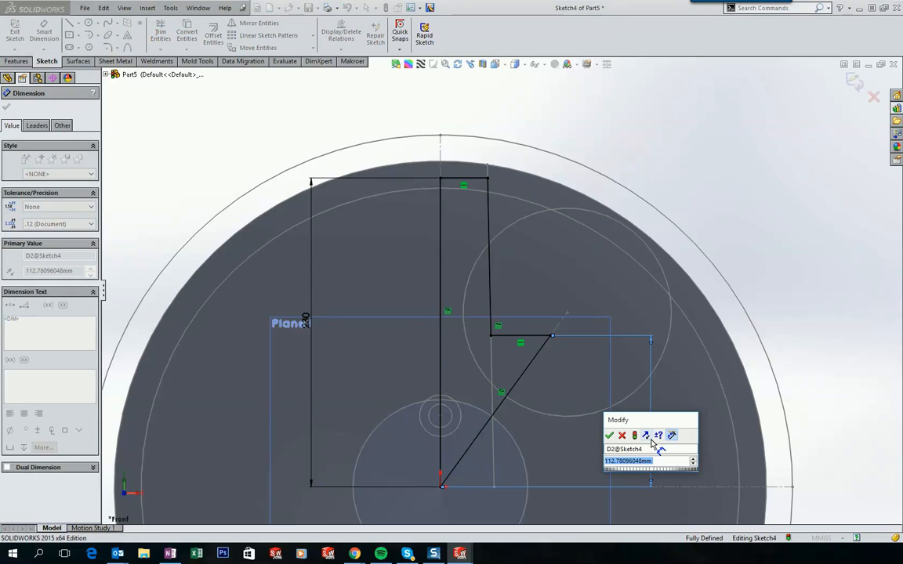
text(125)
key(Return)
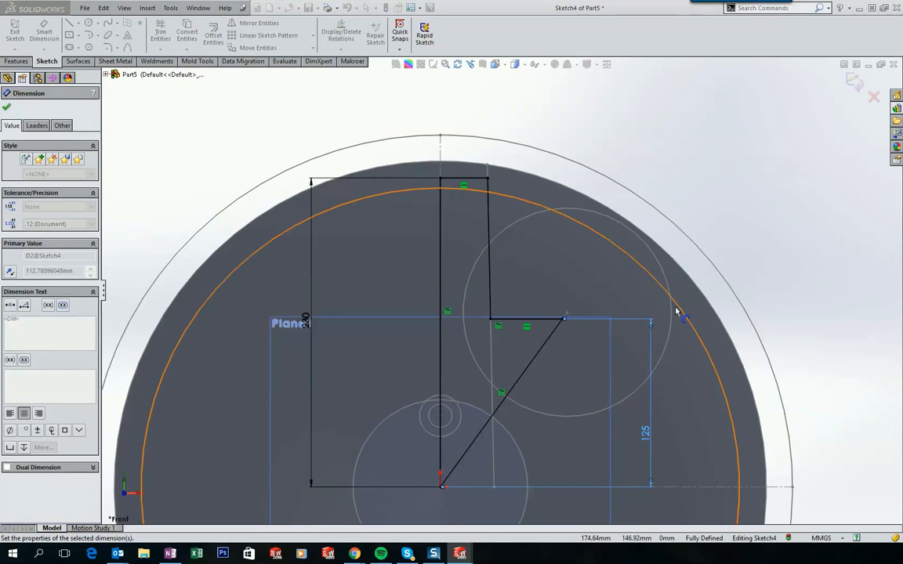
click(719, 185)
key(Escape)
Extrude the closed outline as a boss with the Up To Surface end condition, ending on the revolved surface
scroll(718, 185, up, 1)
middle_drag(718, 185, 721, 145)
scroll(708, 143, up, 2)
middle_drag(338, 114, 207, 135)
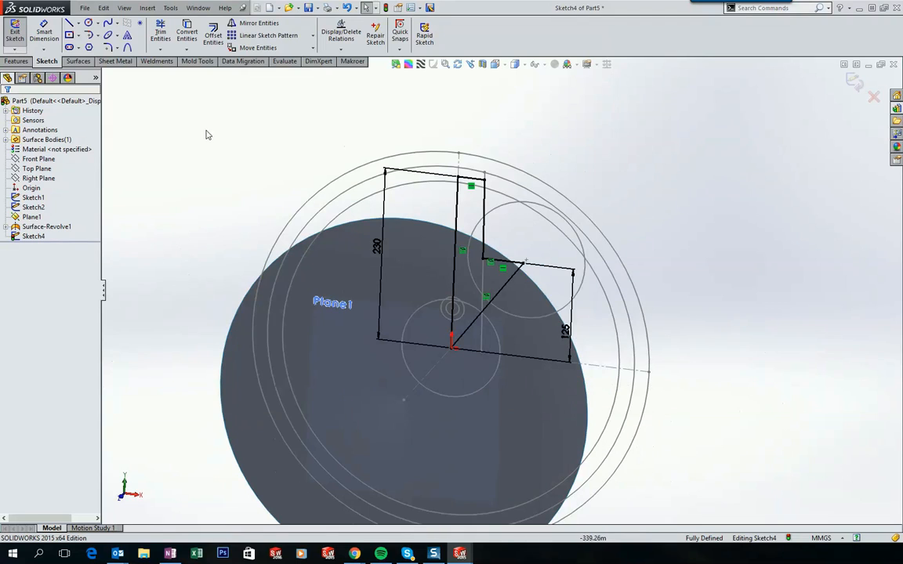
click(17, 62)
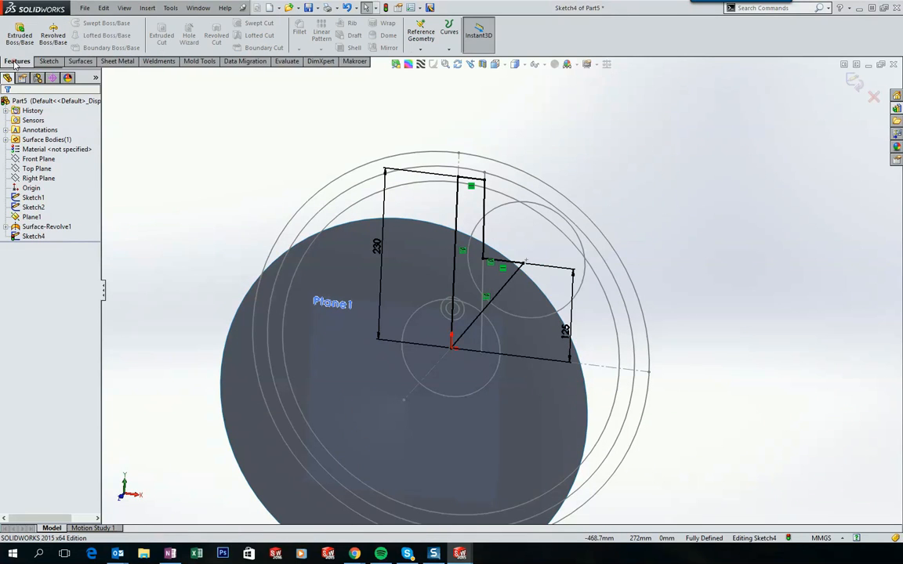
click(20, 36)
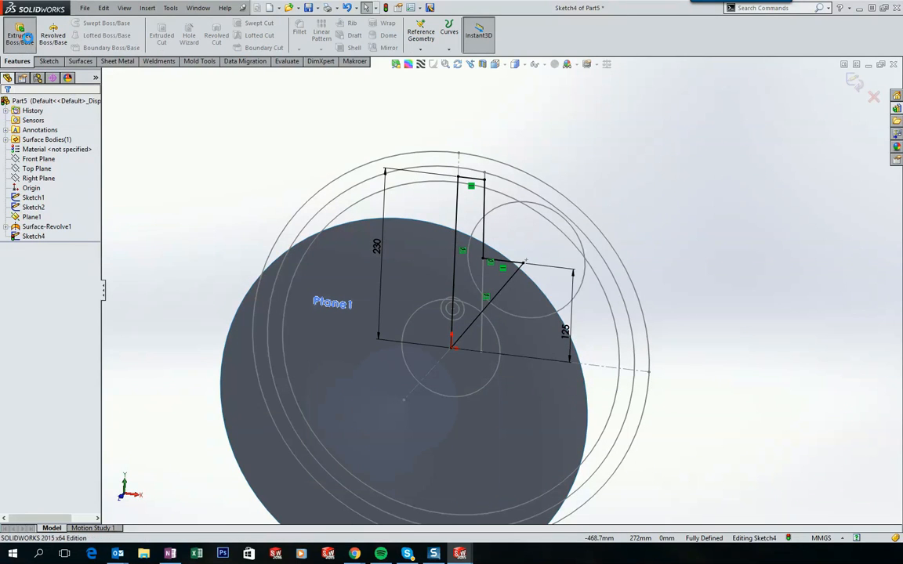
click(85, 169)
click(59, 193)
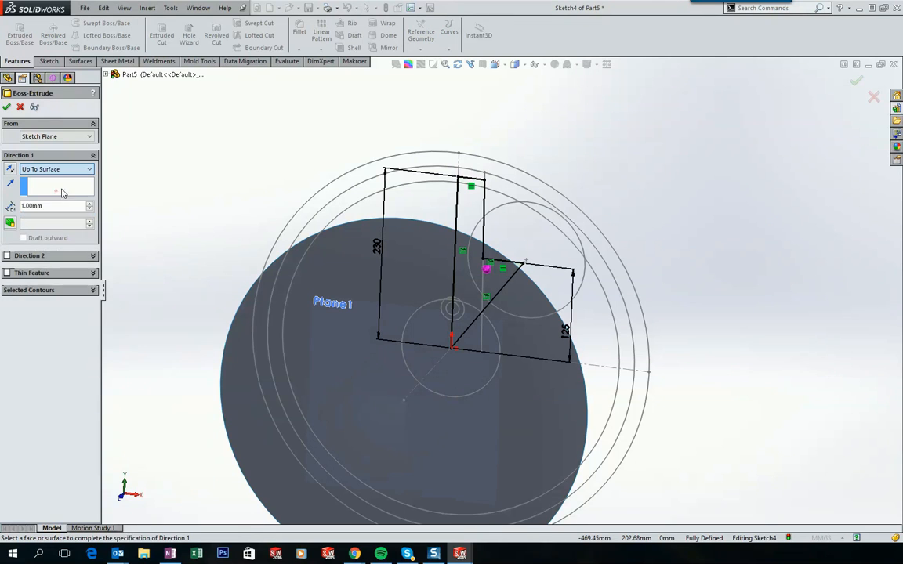
click(247, 340)
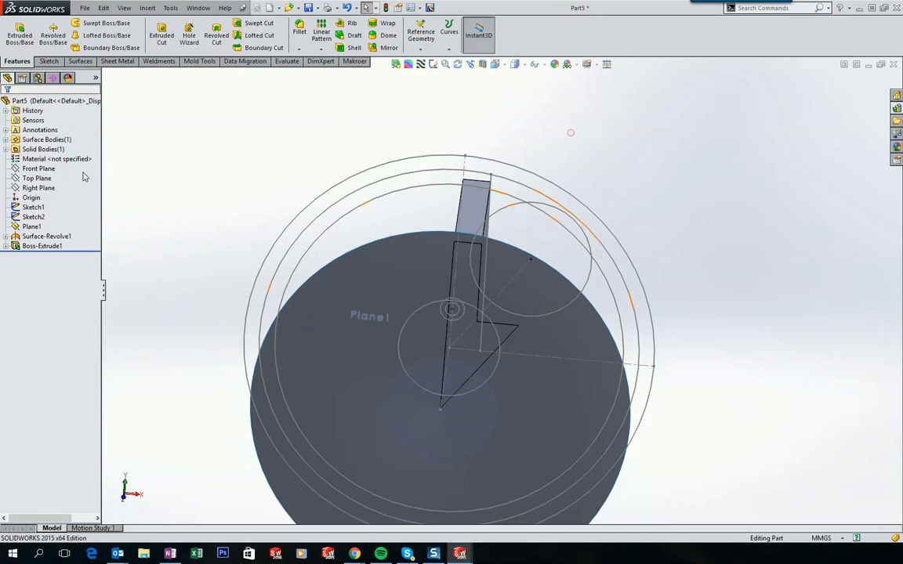
Start a new sketch on the Front Plane
right_click(35, 169)
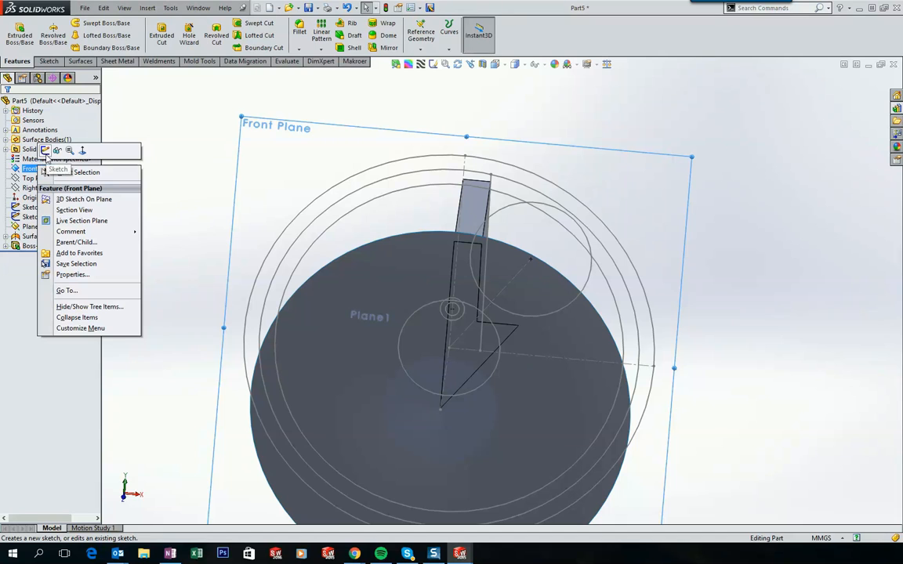
click(45, 151)
click(222, 126)
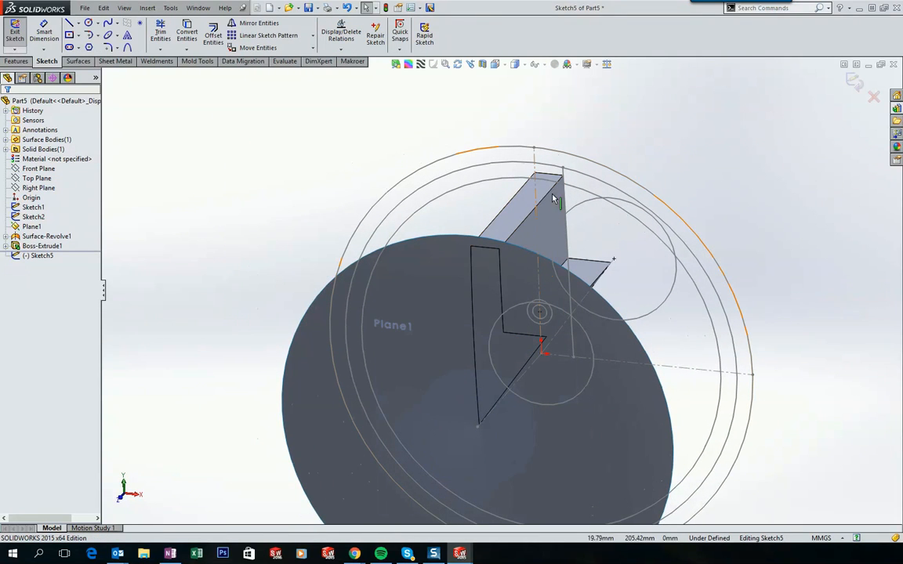
click(622, 202)
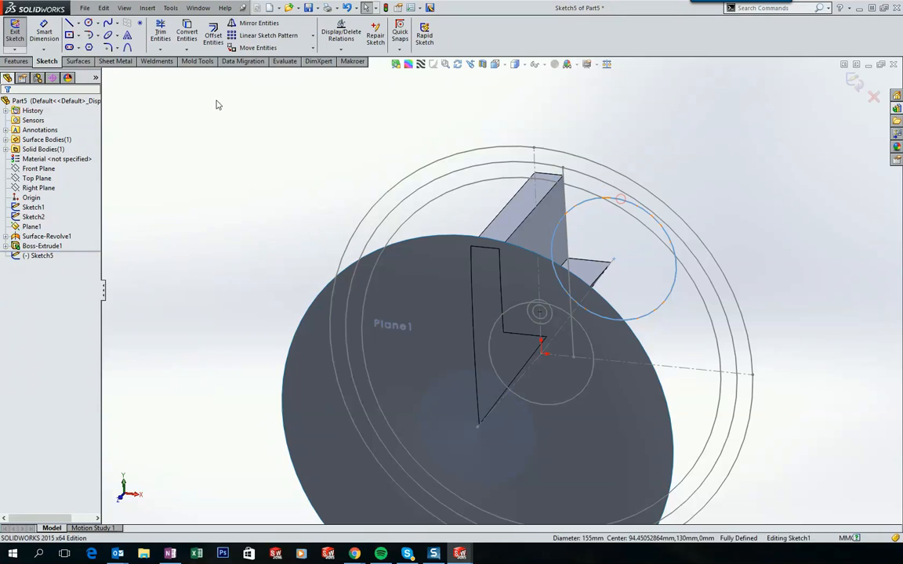
click(16, 33)
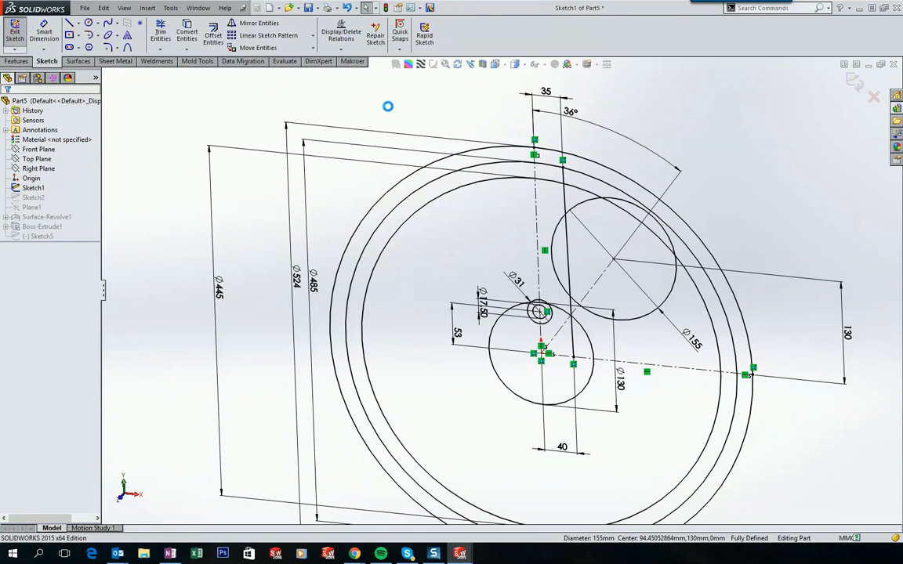
click(37, 256)
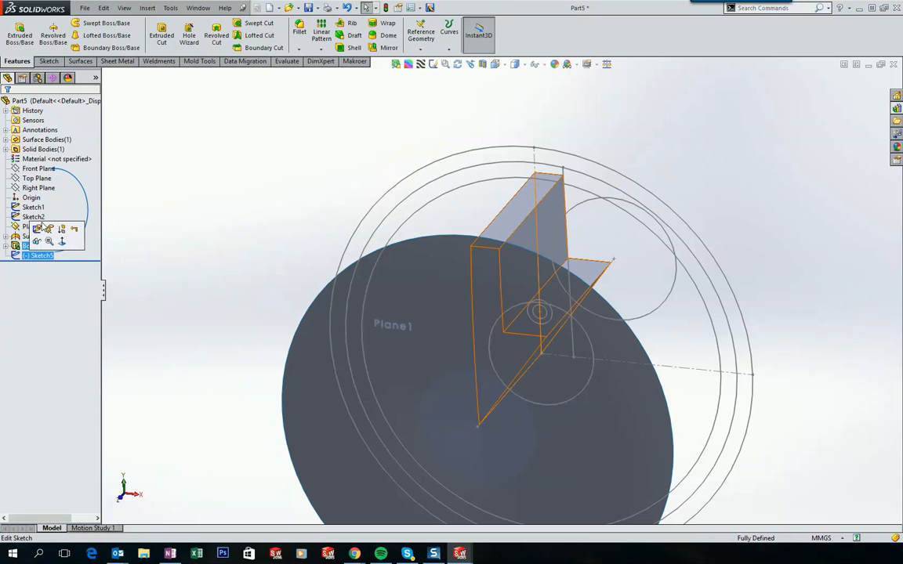
click(35, 234)
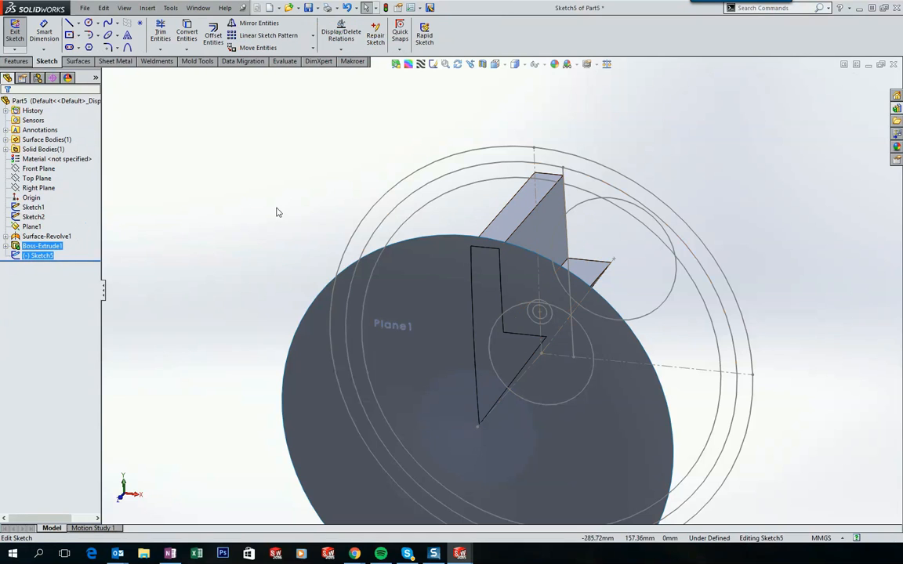
Convert the 155 mm profile circle into the sketch and extrude-cut it Through All, with the direction reversed to pass through the boss
click(584, 210)
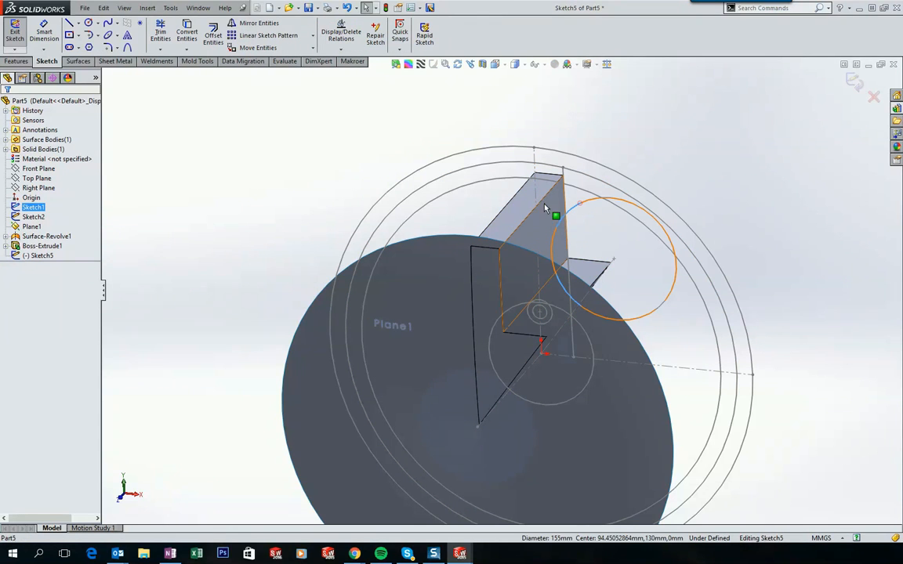
click(178, 41)
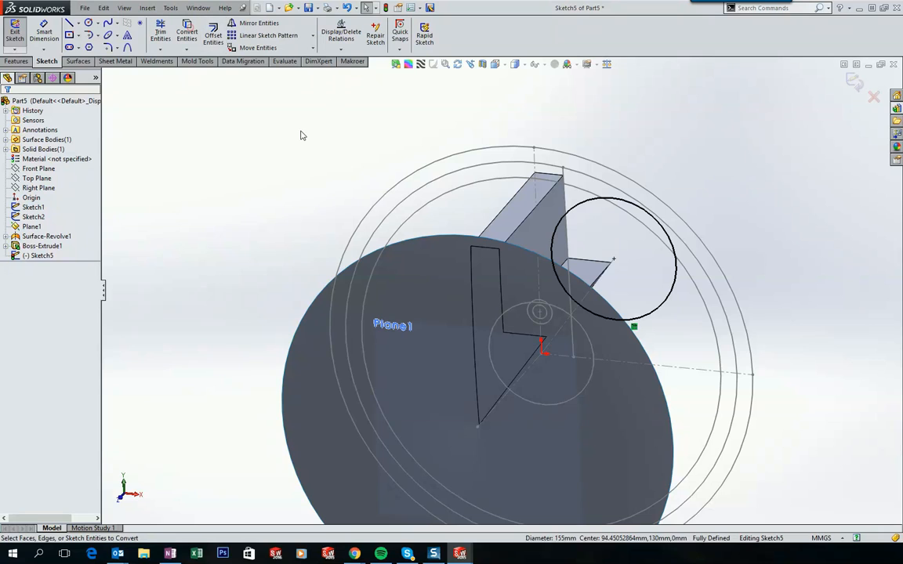
click(16, 62)
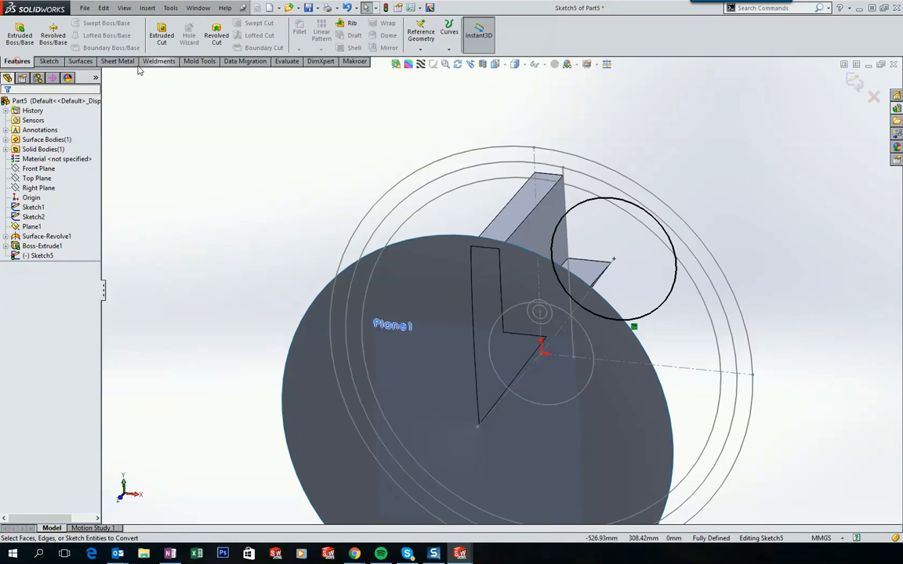
click(160, 37)
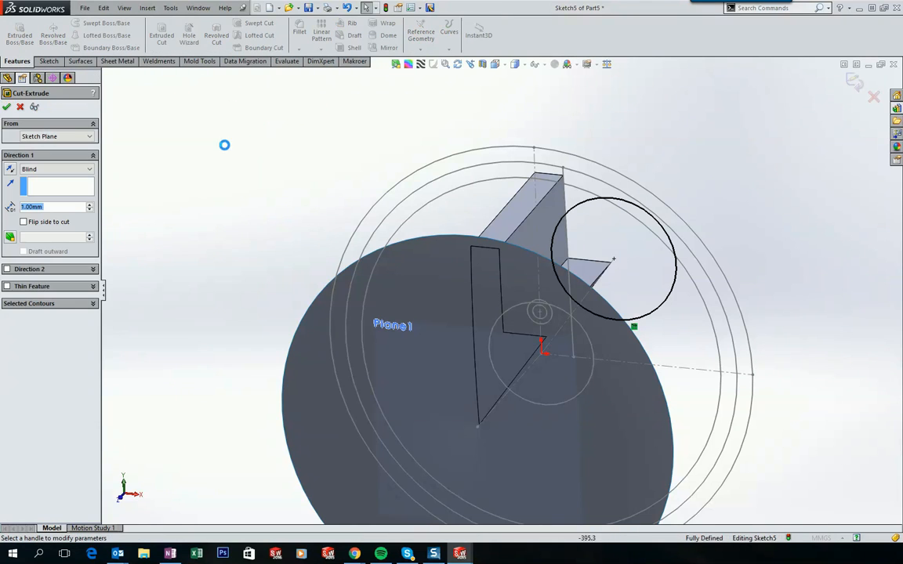
click(39, 170)
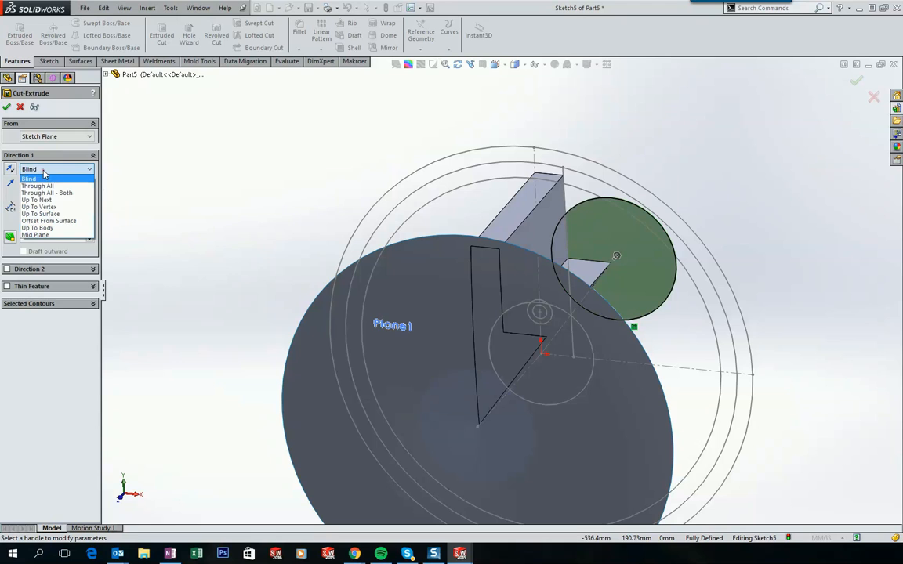
click(38, 186)
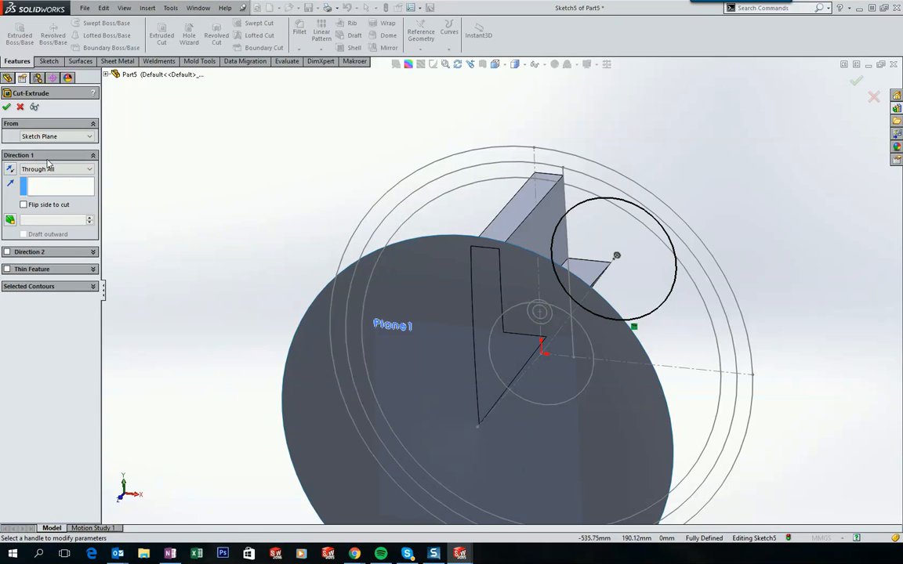
middle_drag(541, 162, 560, 159)
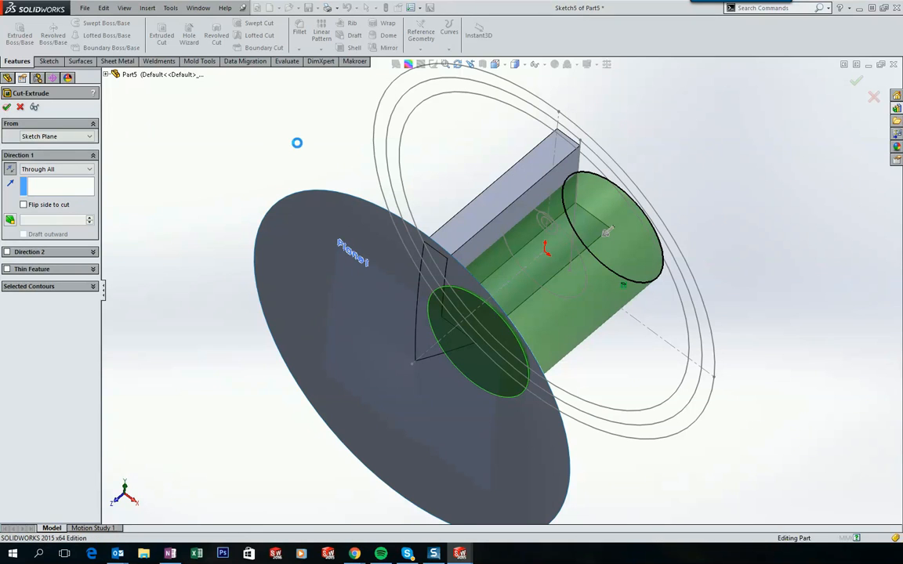
key(Return)
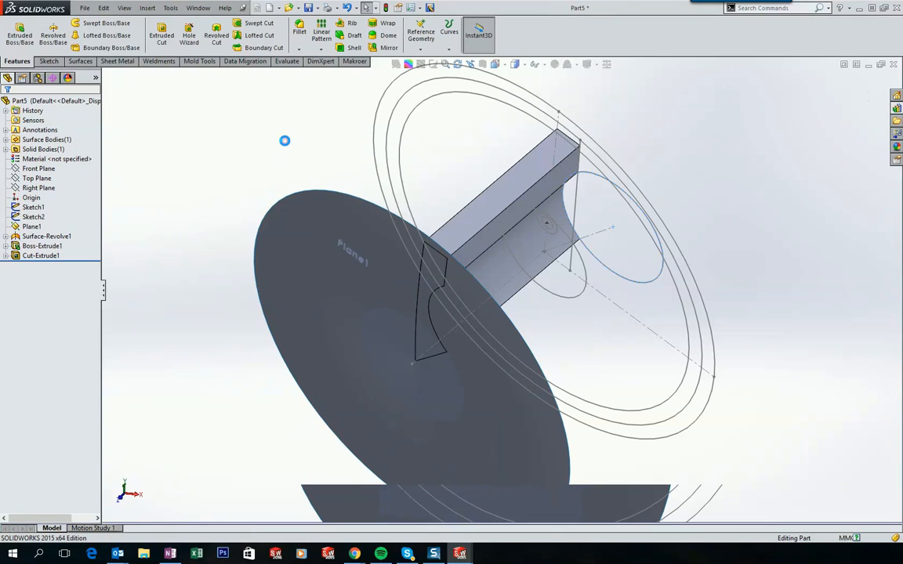
key(alt+Tab)
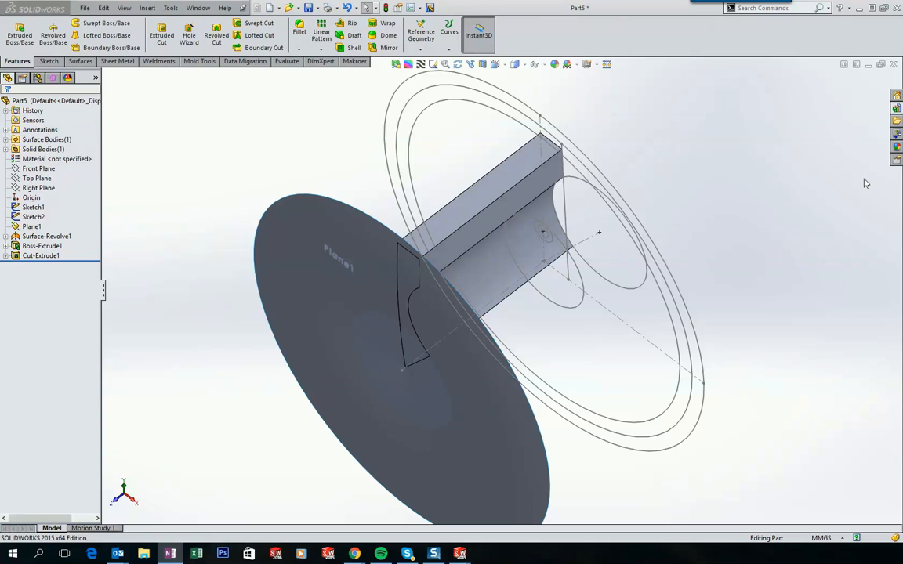
click(274, 134)
Start a sketch on the Front Plane and convert the 155 mm circle and the slanted profile line crossing it
right_click(59, 170)
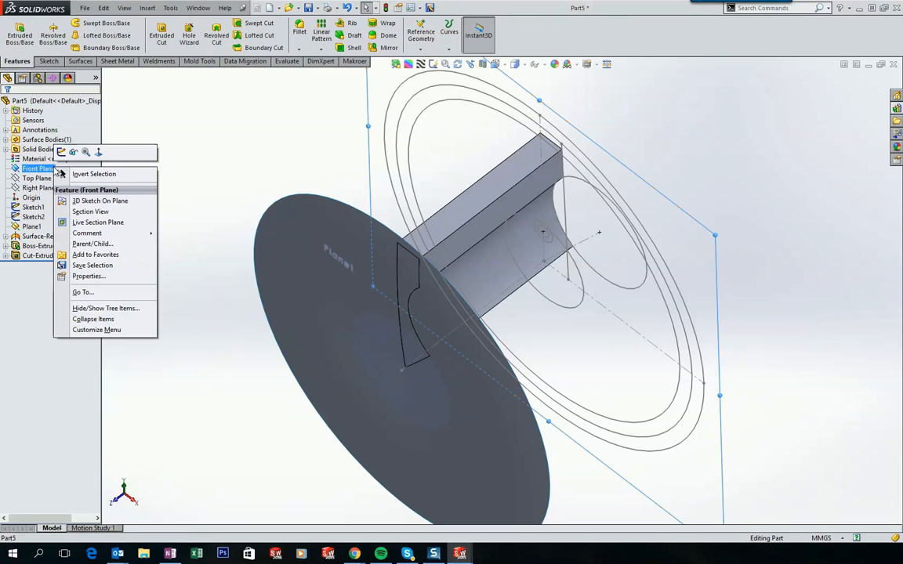
click(61, 152)
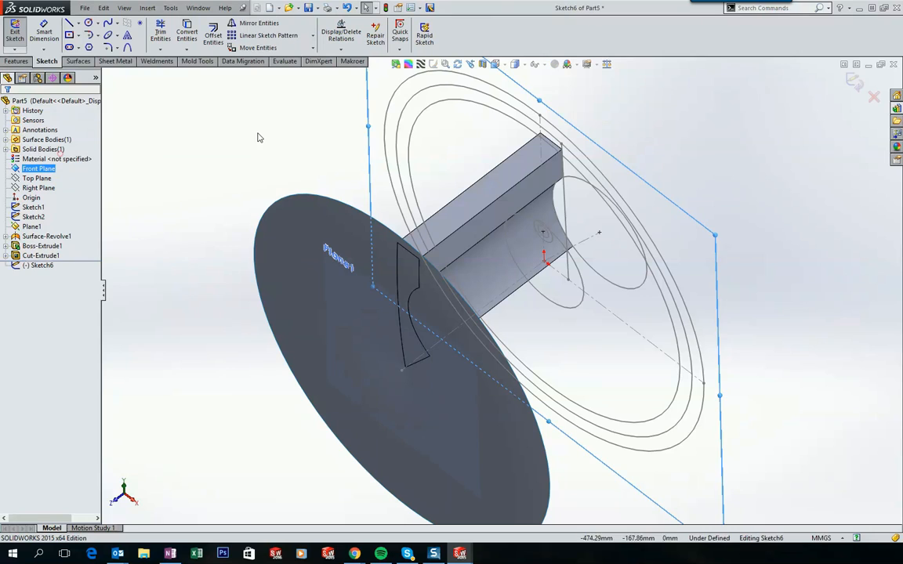
click(578, 182)
click(187, 31)
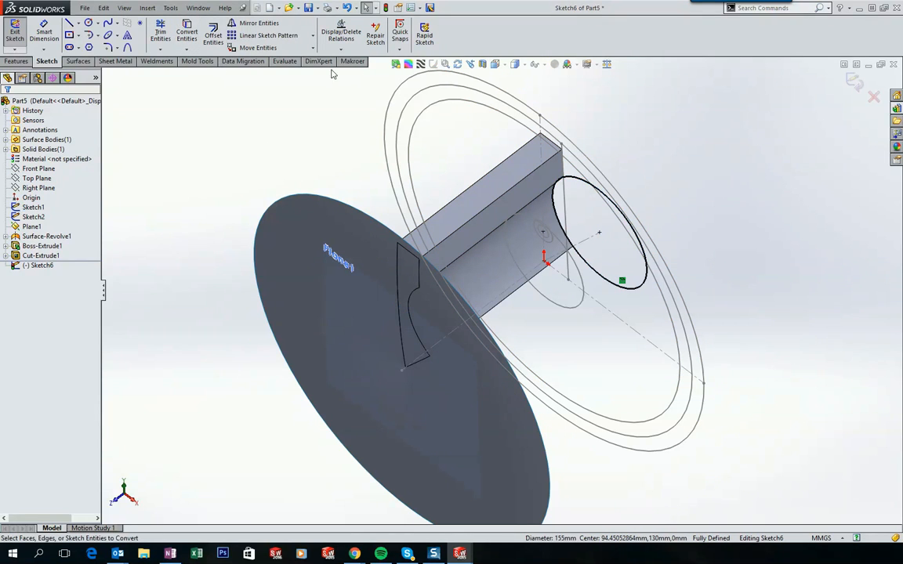
click(568, 197)
click(187, 31)
Power-trim the converted circle and line to leave only the closed segment filling the arc-shaped recess, and leave the trim tool
mouse_move(615, 117)
middle_down()
mouse_move(637, 122)
mouse_move(407, 81)
middle_up()
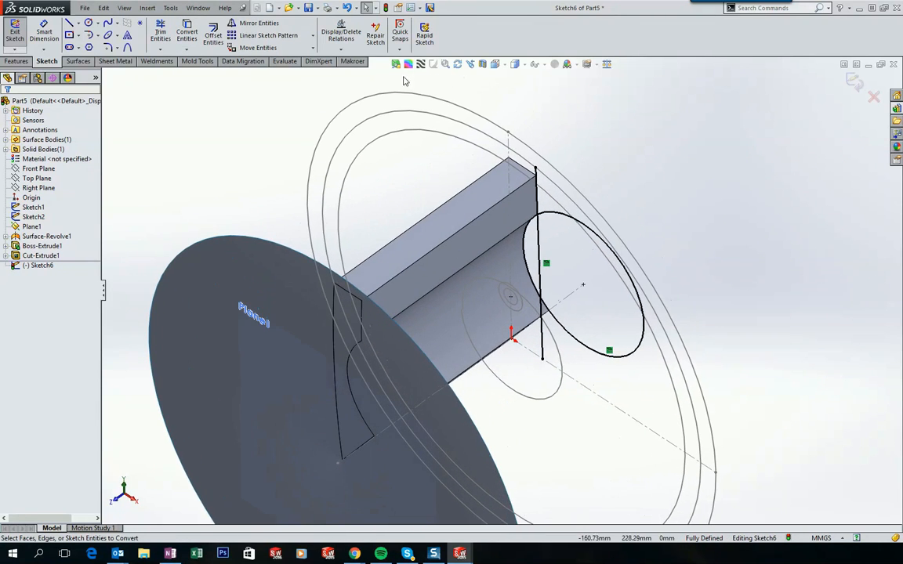
click(161, 32)
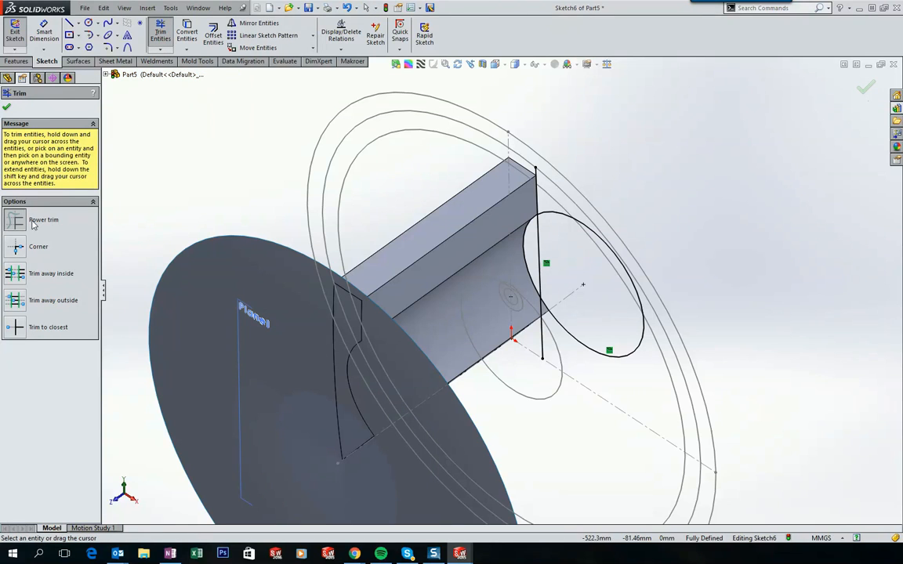
mouse_move(484, 169)
mouse_down()
mouse_move(551, 195)
mouse_move(560, 222)
mouse_move(558, 283)
mouse_move(531, 321)
mouse_up()
key(Escape)
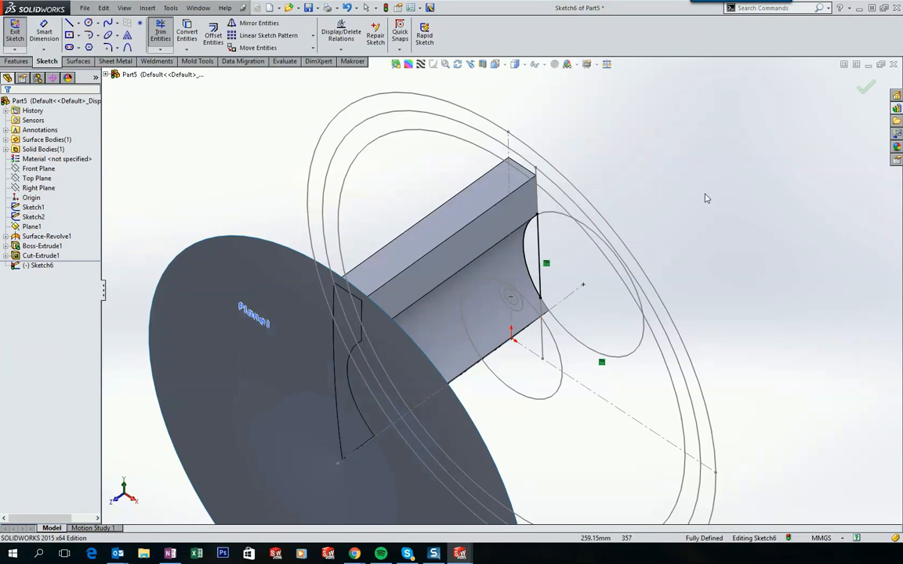
click(714, 185)
Extrude the closed segment as a boss Up To Surface, ending on the revolved surface, with Merge result switched off
middle_drag(714, 185, 653, 155)
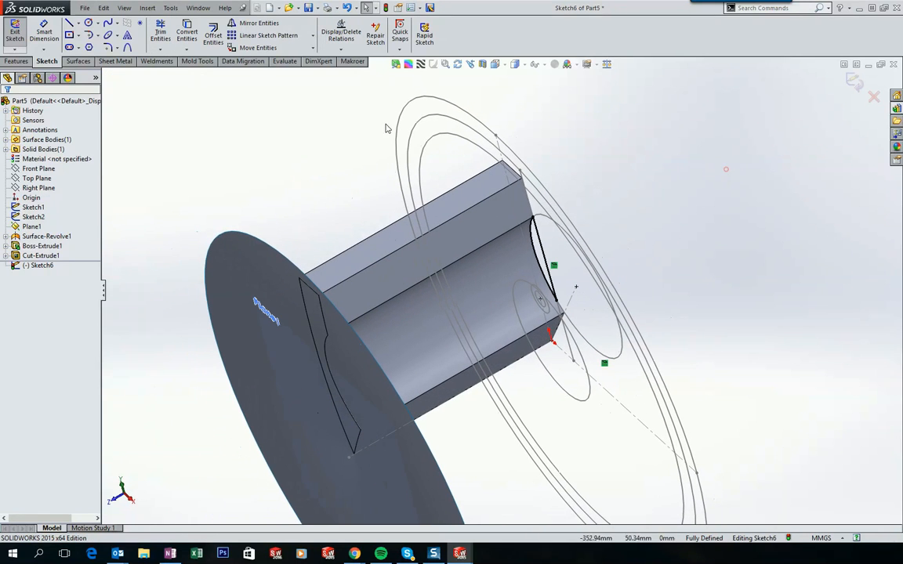
click(18, 61)
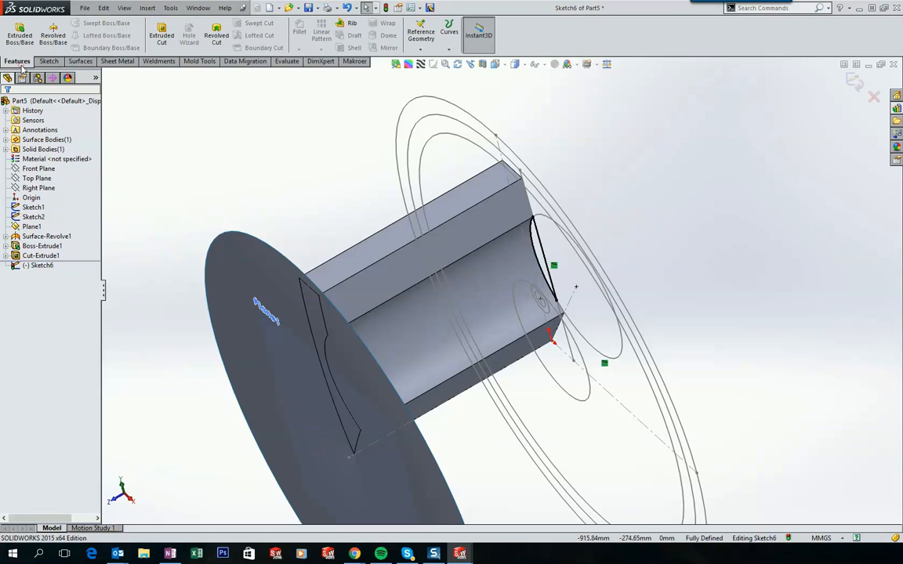
click(20, 36)
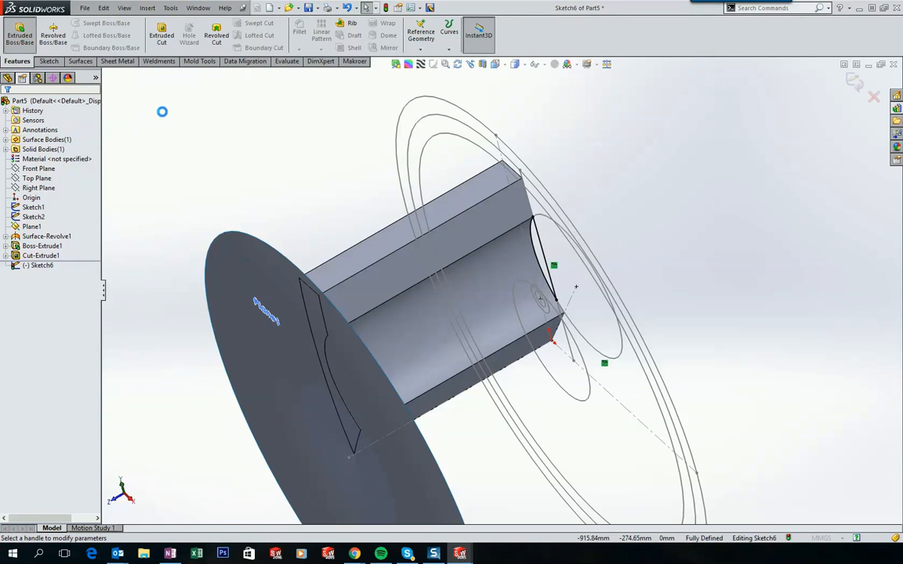
click(65, 170)
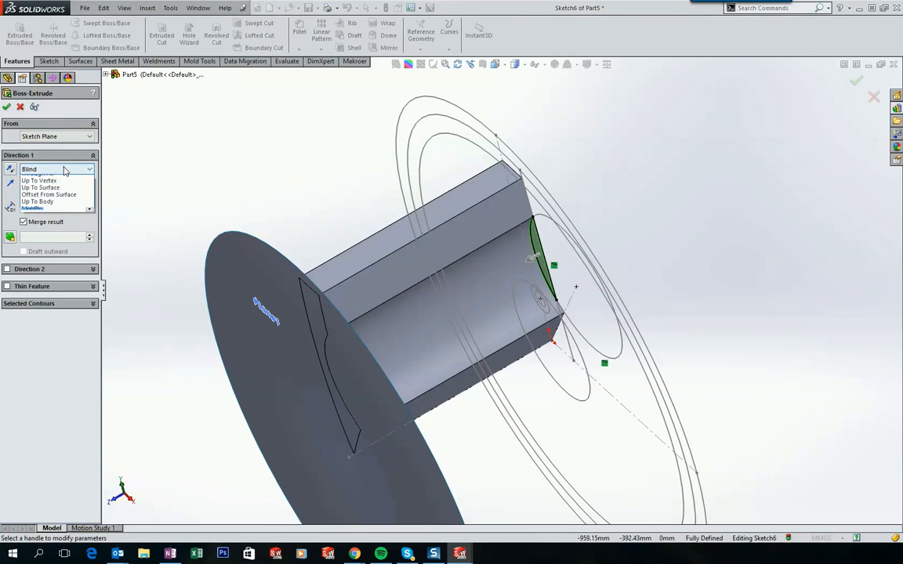
click(53, 179)
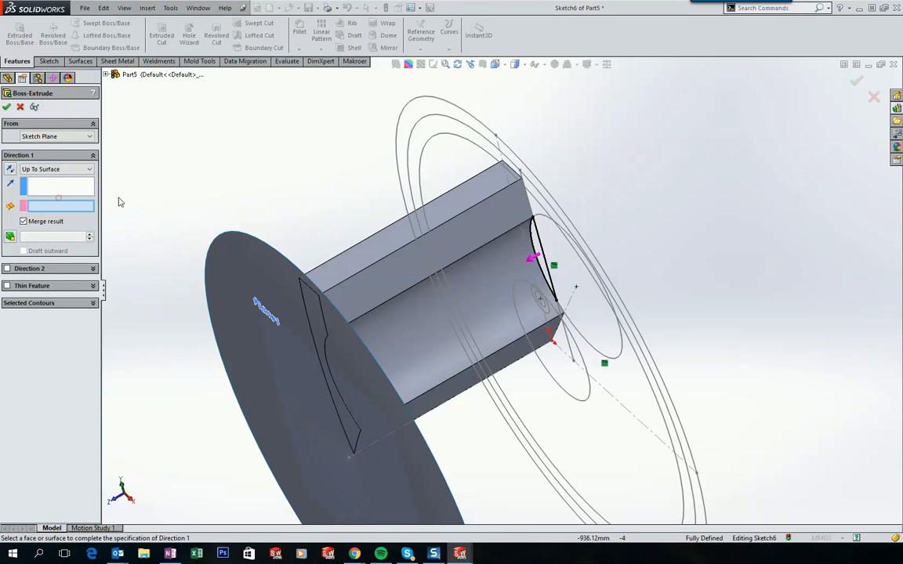
click(232, 253)
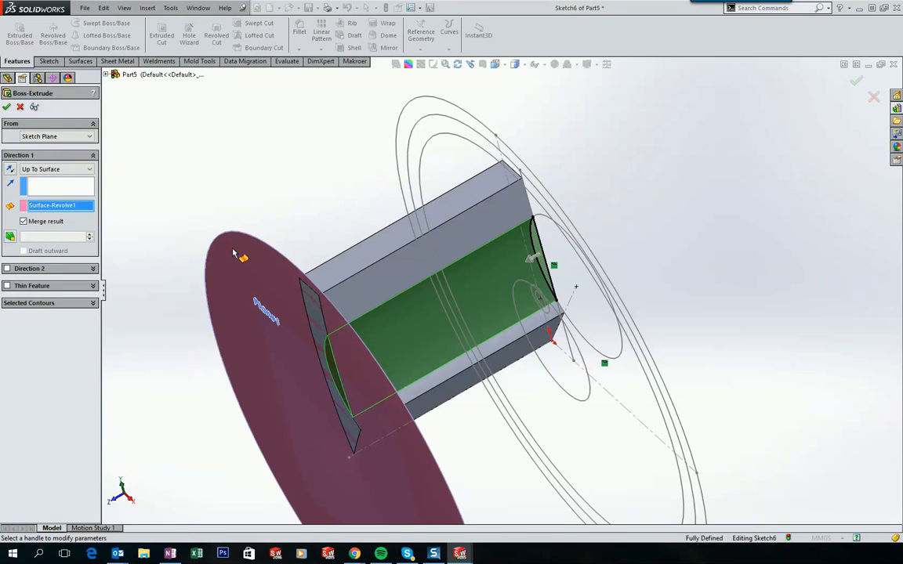
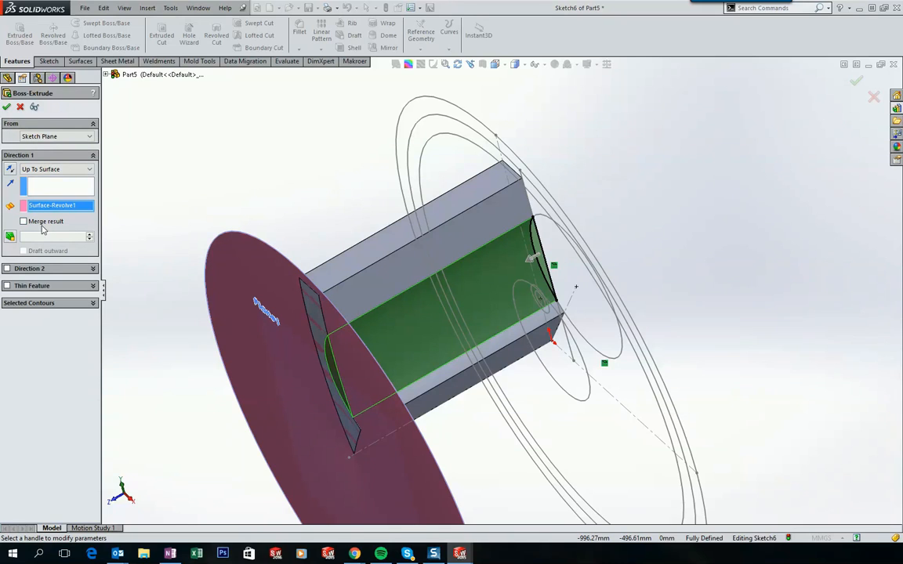
click(7, 108)
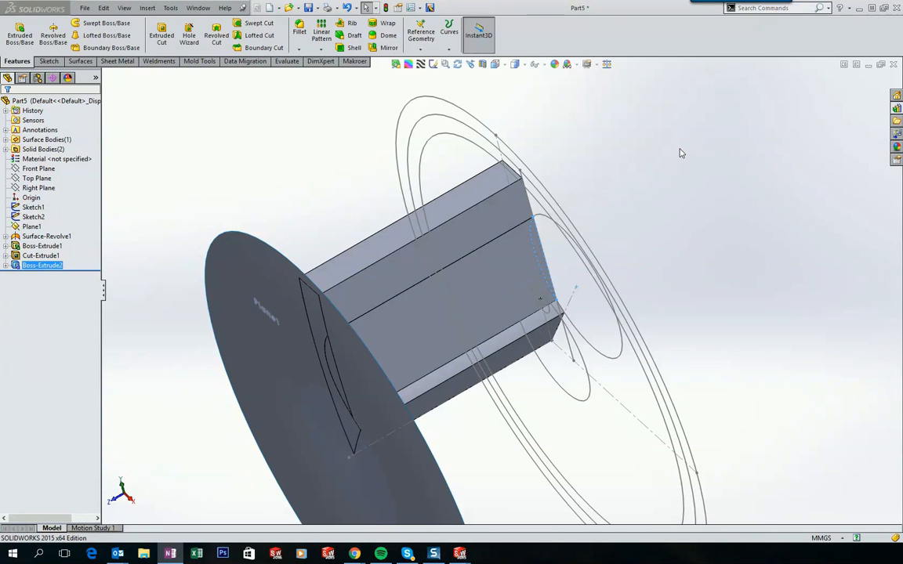
click(681, 173)
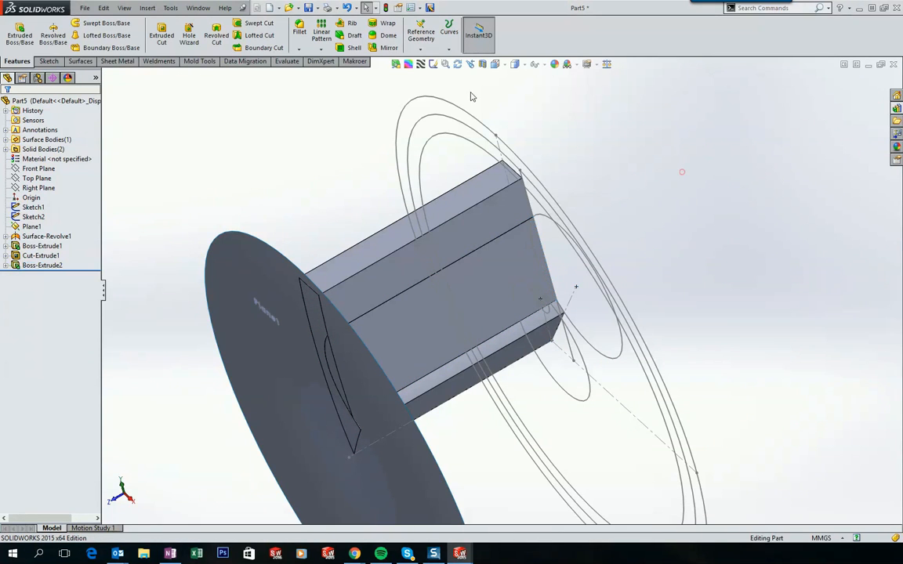
Copy the revolved surface body once with Move/Copy Body, translating the copy -5 mm along Z
click(239, 262)
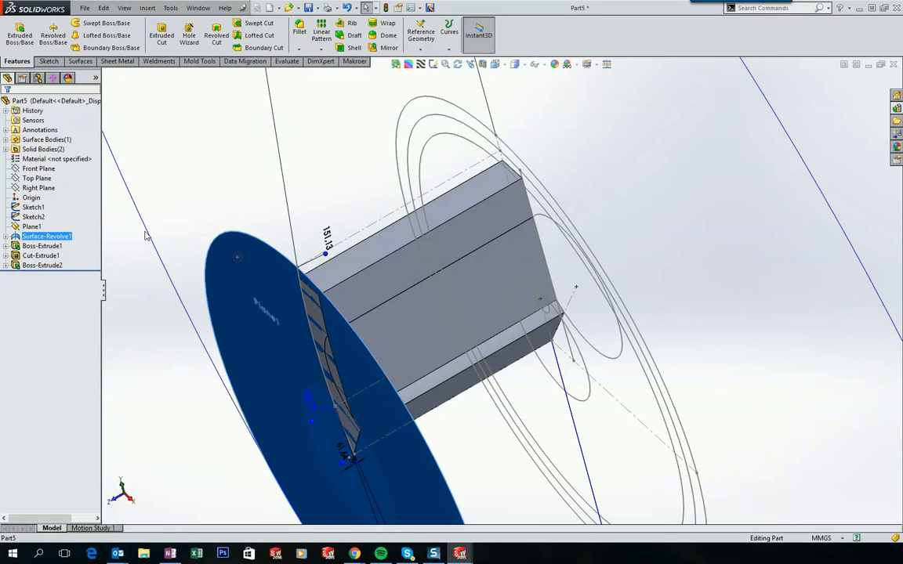
click(198, 157)
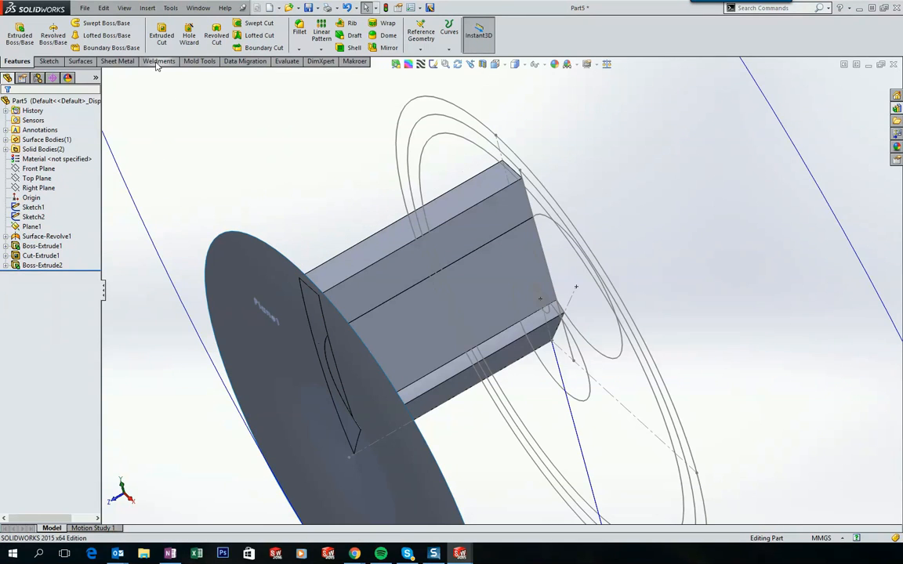
click(148, 9)
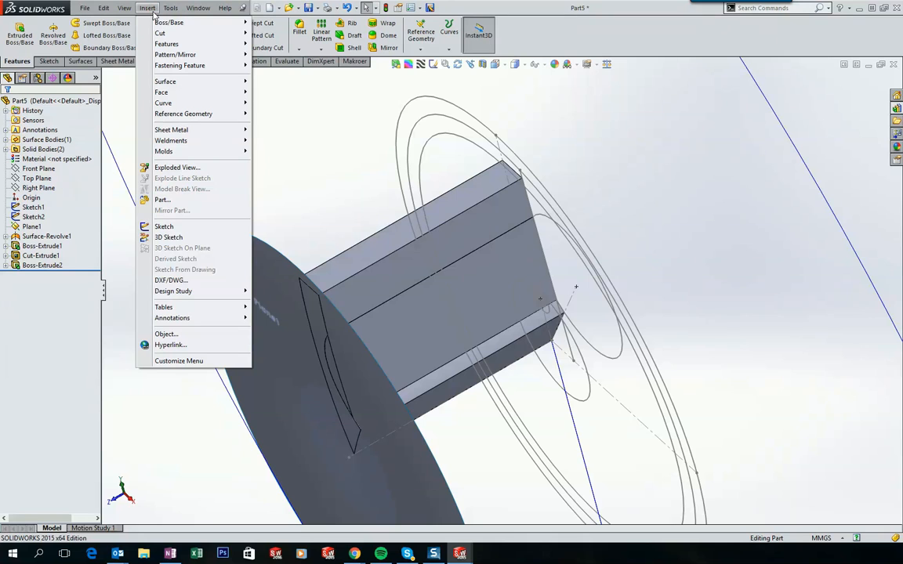
mouse_move(174, 45)
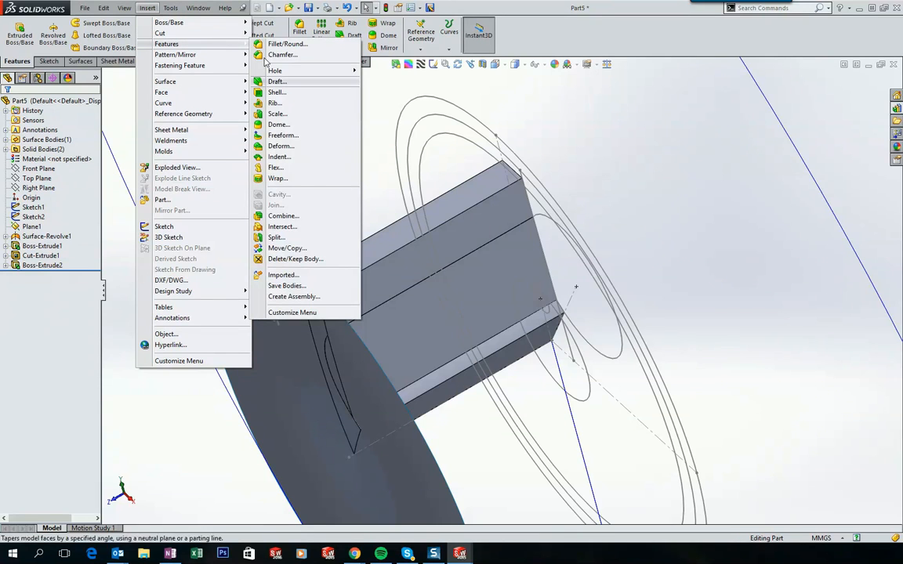
click(287, 248)
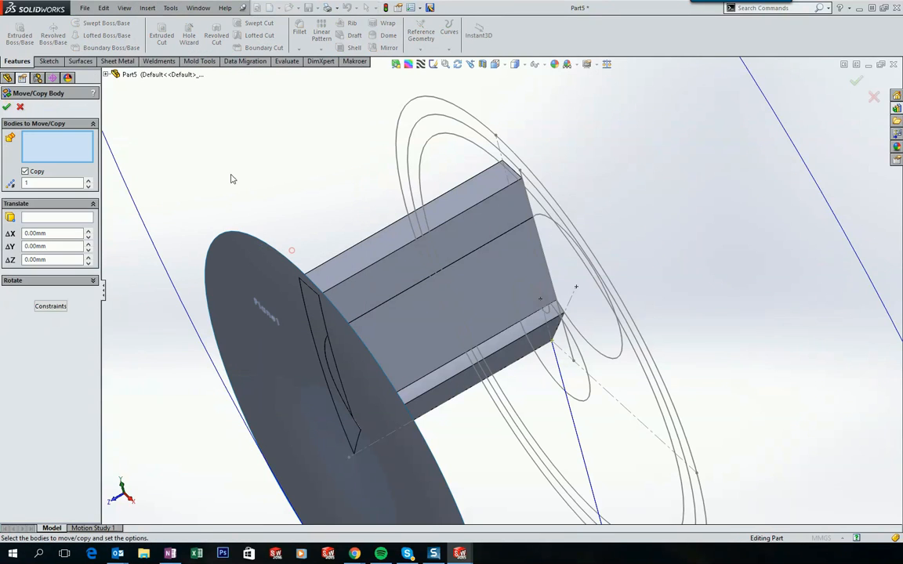
click(224, 249)
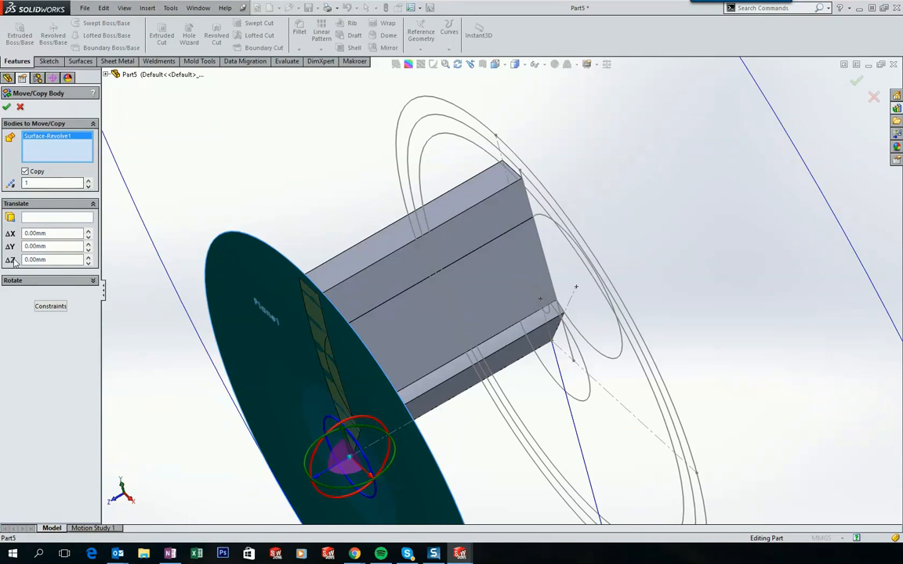
click(50, 305)
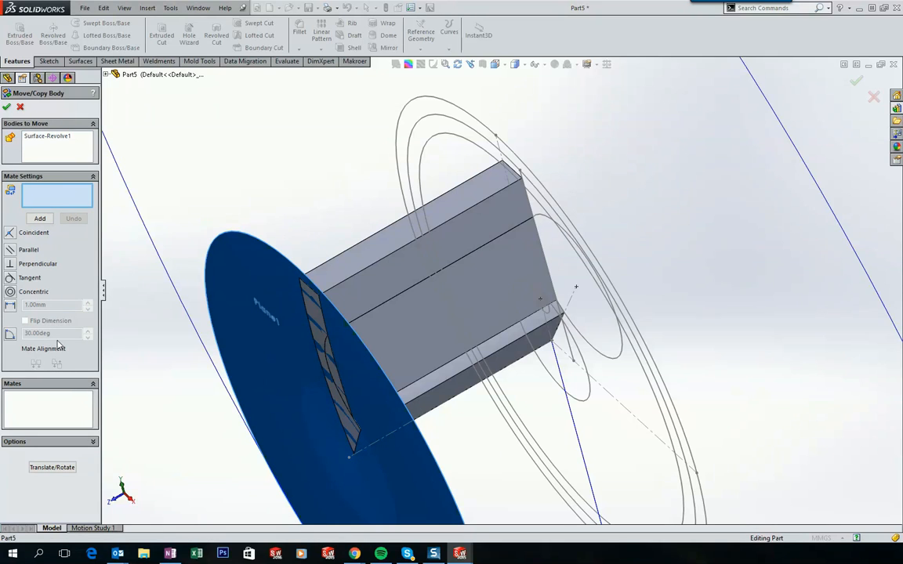
click(51, 468)
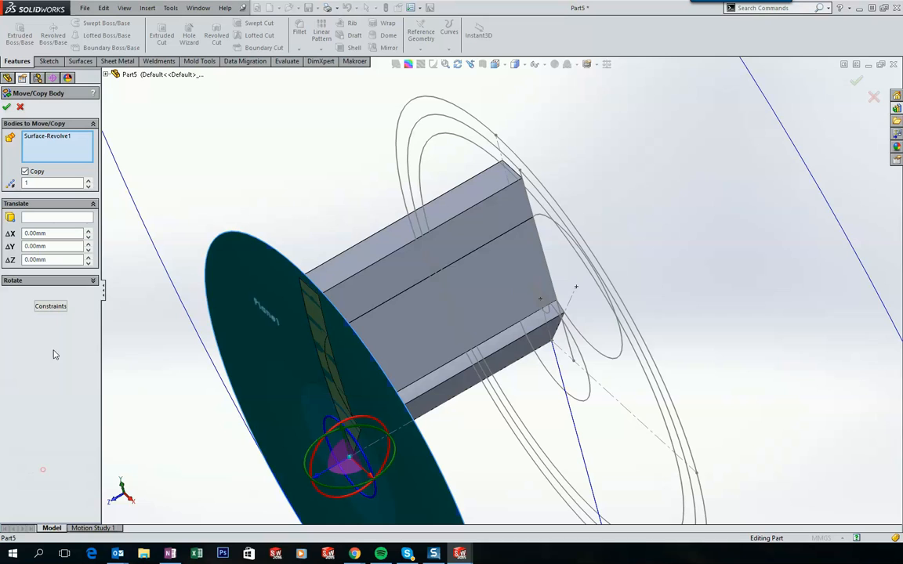
click(52, 260)
double_click(53, 260)
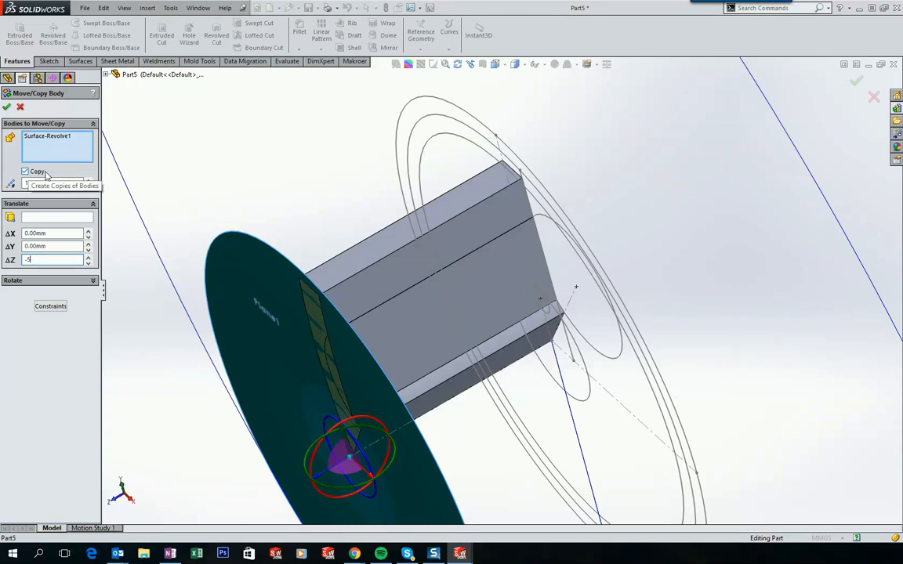
click(7, 107)
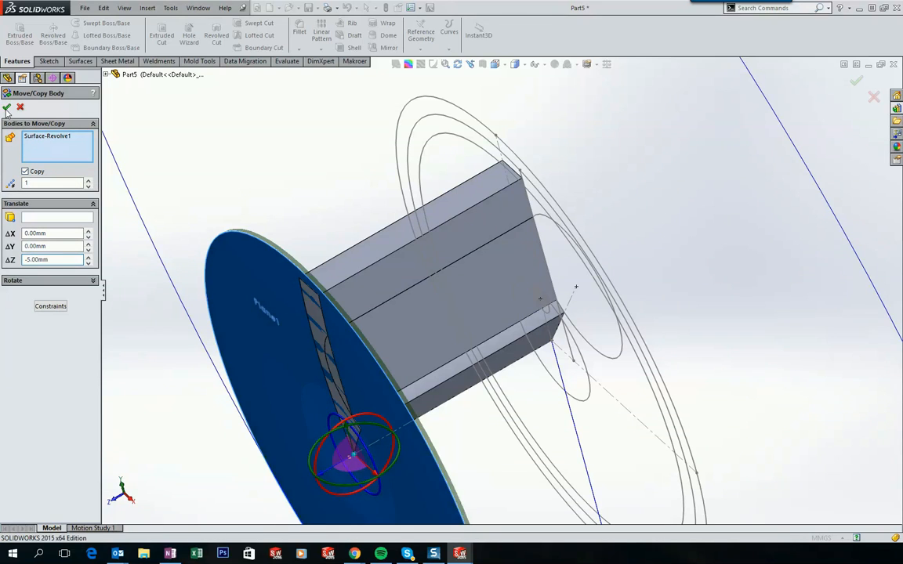
click(132, 357)
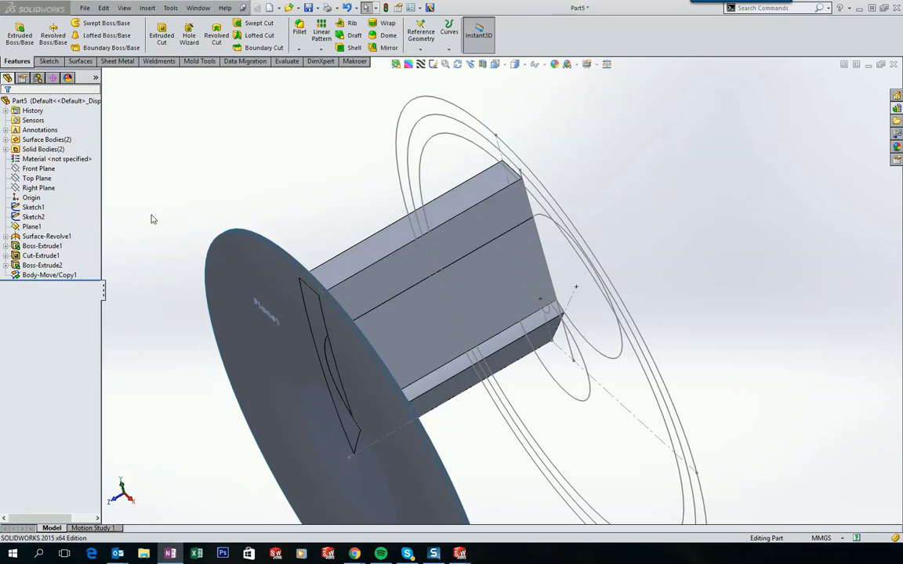
Extend the copied surface outward from its outer circular edge by 50 mm, using the Same surface extension type
mouse_move(151, 217)
middle_down()
mouse_move(339, 204)
mouse_move(374, 213)
middle_up()
click(147, 8)
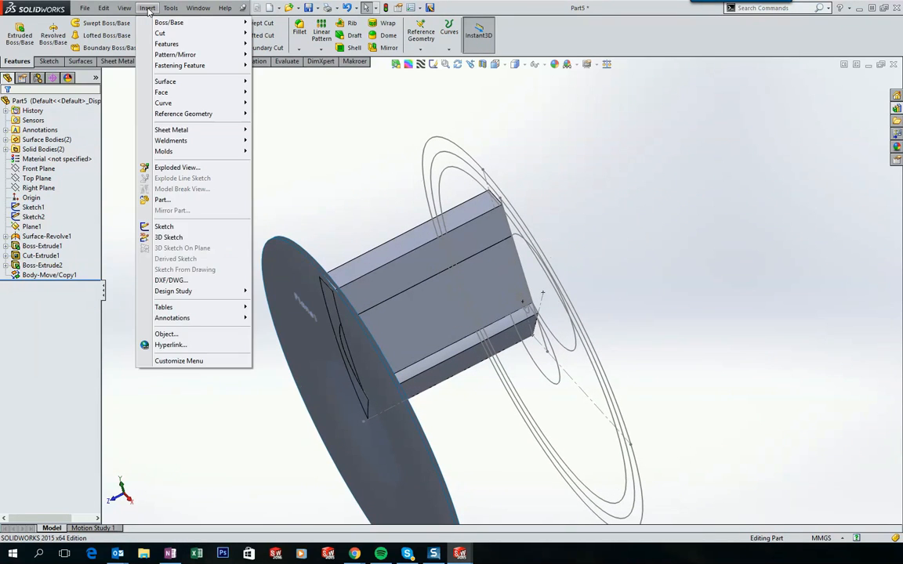
click(149, 9)
click(149, 9)
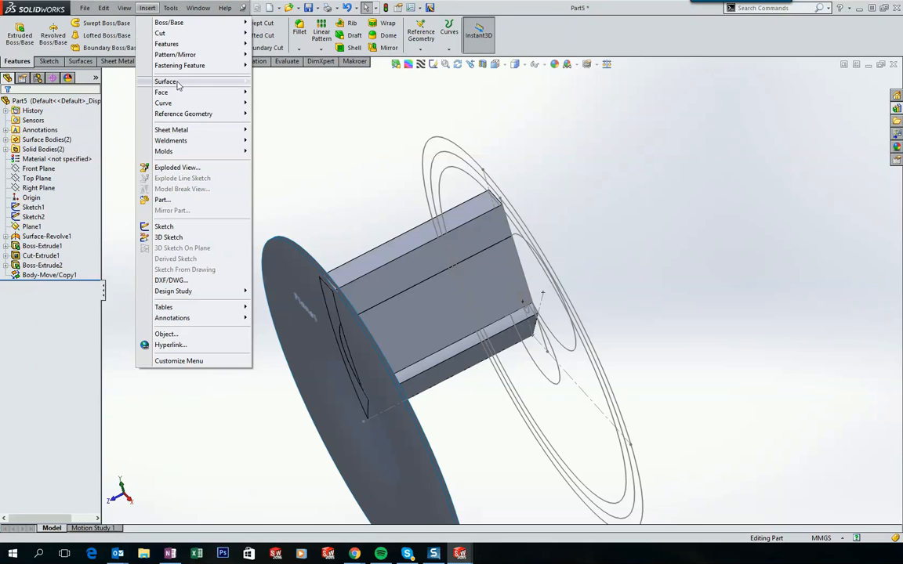
mouse_move(174, 82)
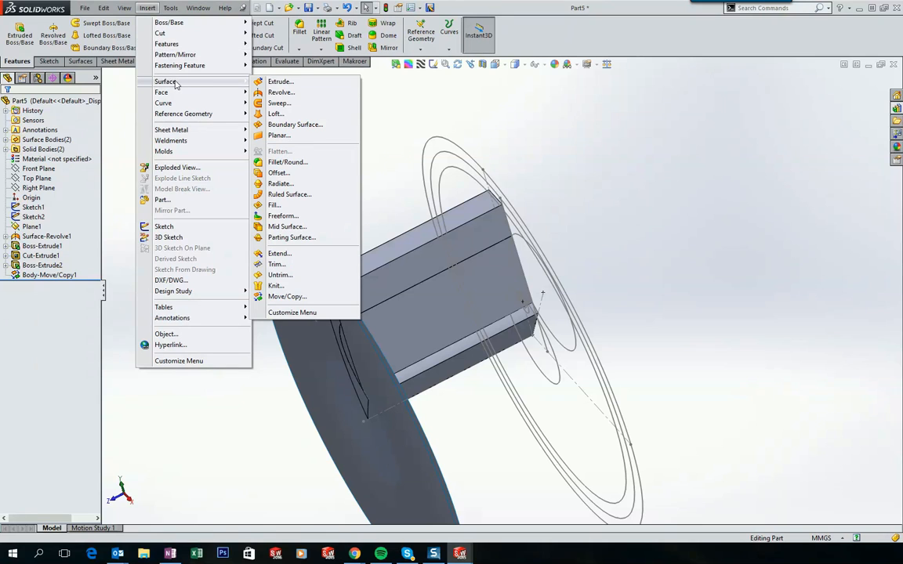
click(279, 254)
scroll(276, 169, down, 5)
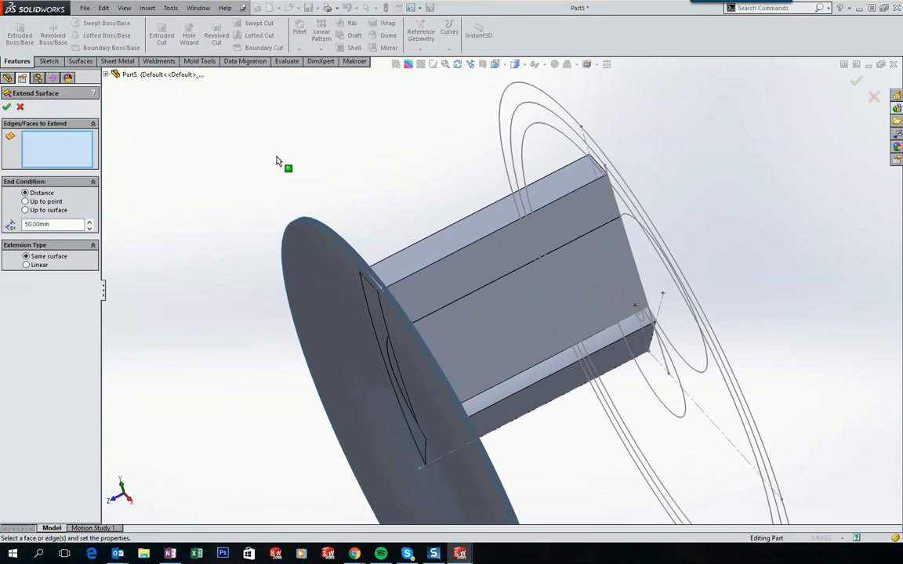
scroll(286, 171, down, 3)
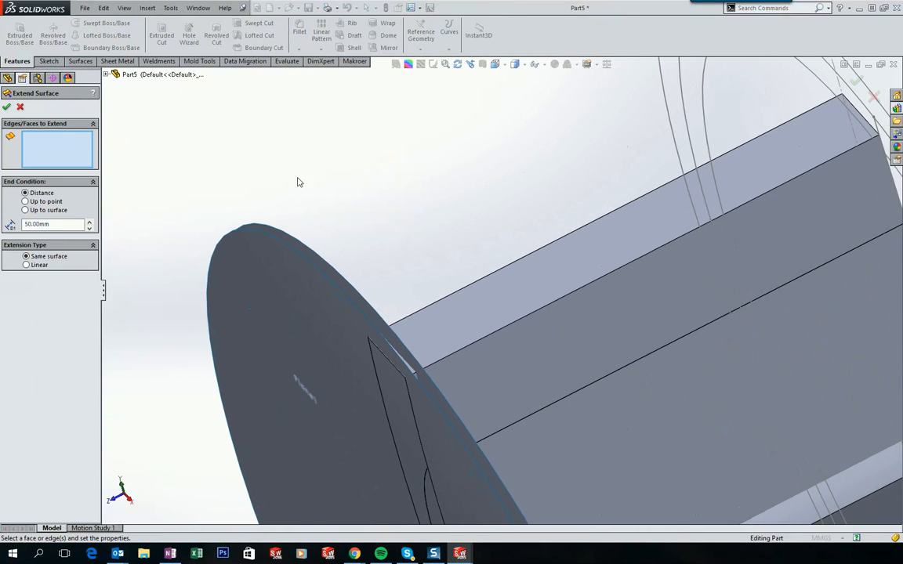
click(305, 246)
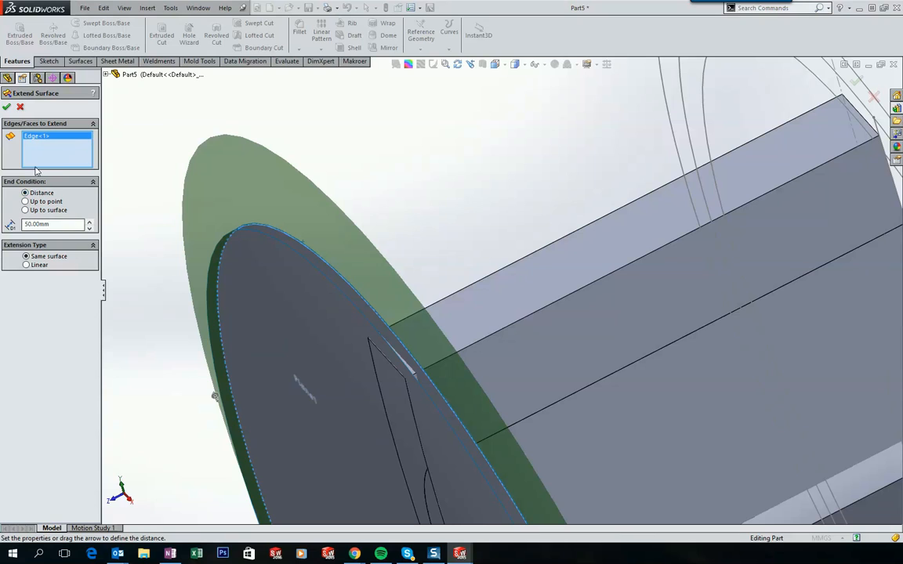
click(7, 106)
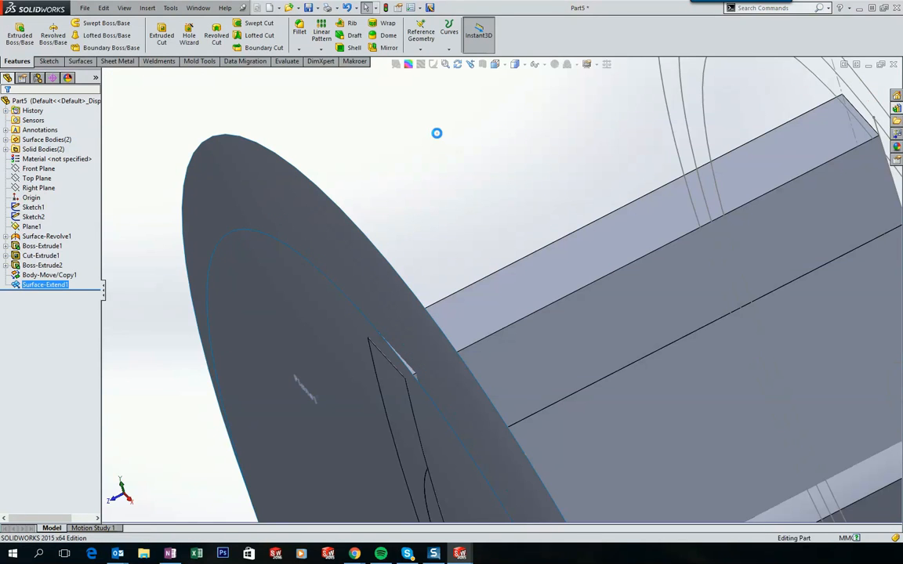
click(436, 134)
scroll(436, 133, up, 2)
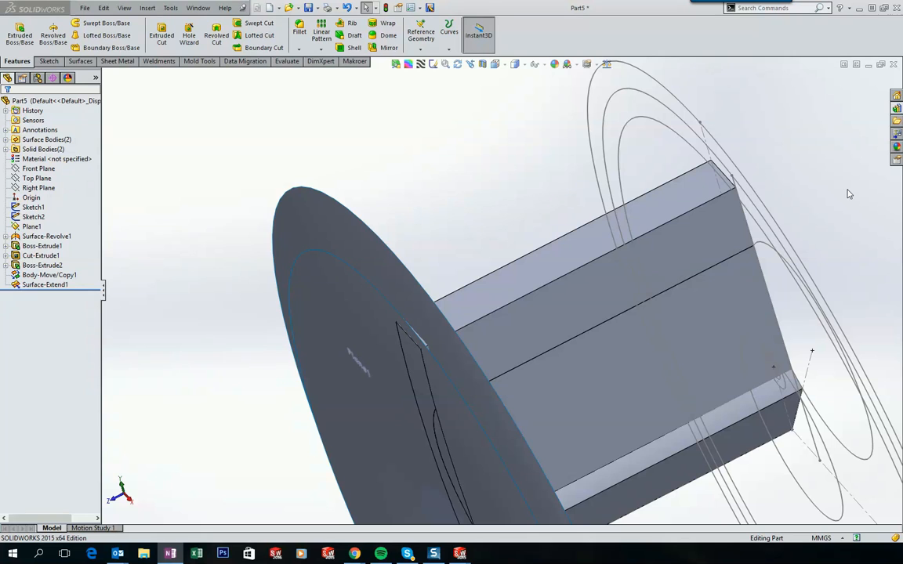
Start a sketch on the Front Plane and convert the outermost circle, the vertical centerline and the slanted centerline into it
click(38, 168)
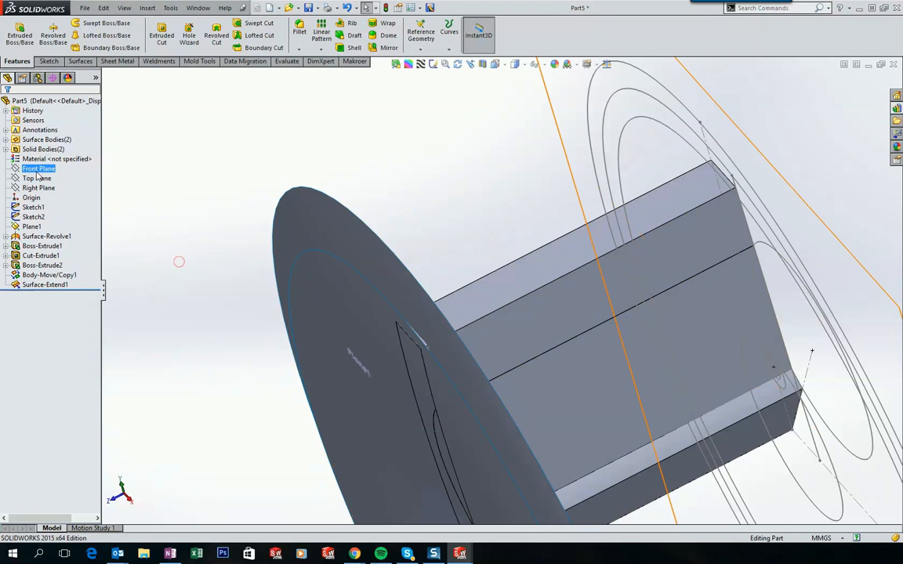
right_click(37, 170)
click(41, 155)
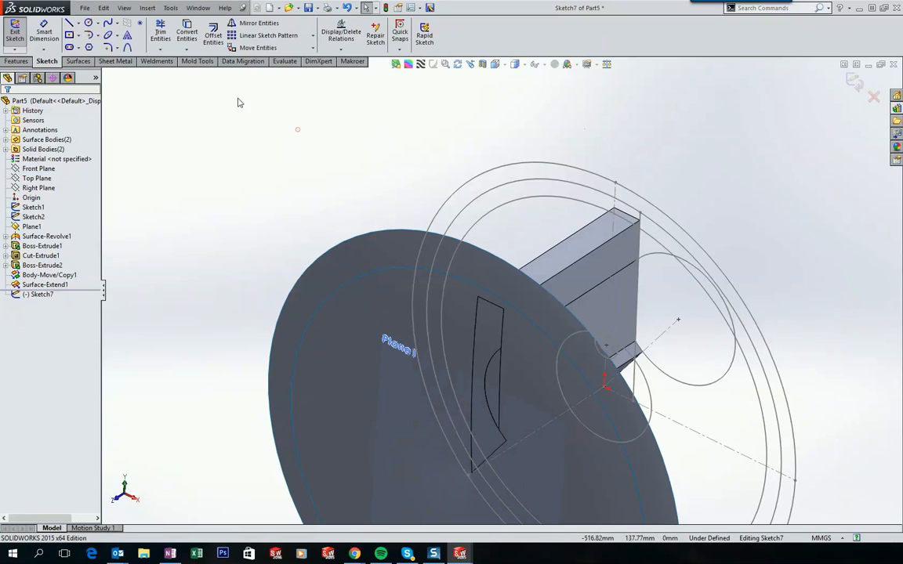
click(187, 37)
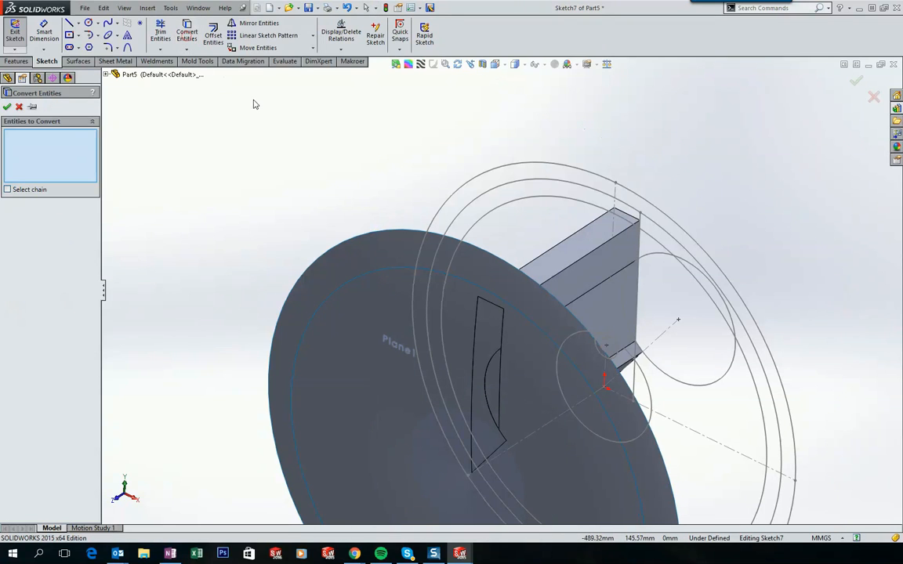
click(615, 195)
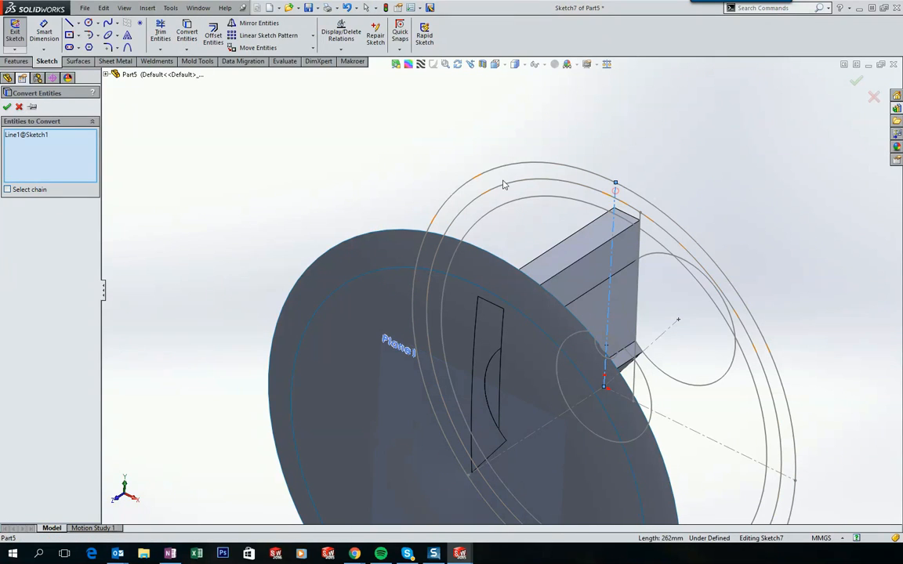
click(566, 163)
middle_drag(685, 276, 684, 294)
click(670, 328)
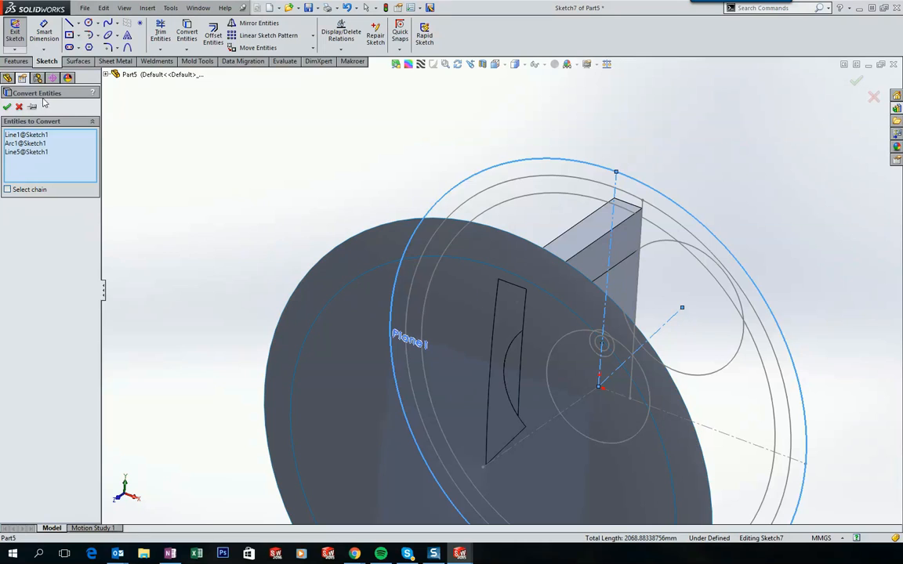
click(7, 107)
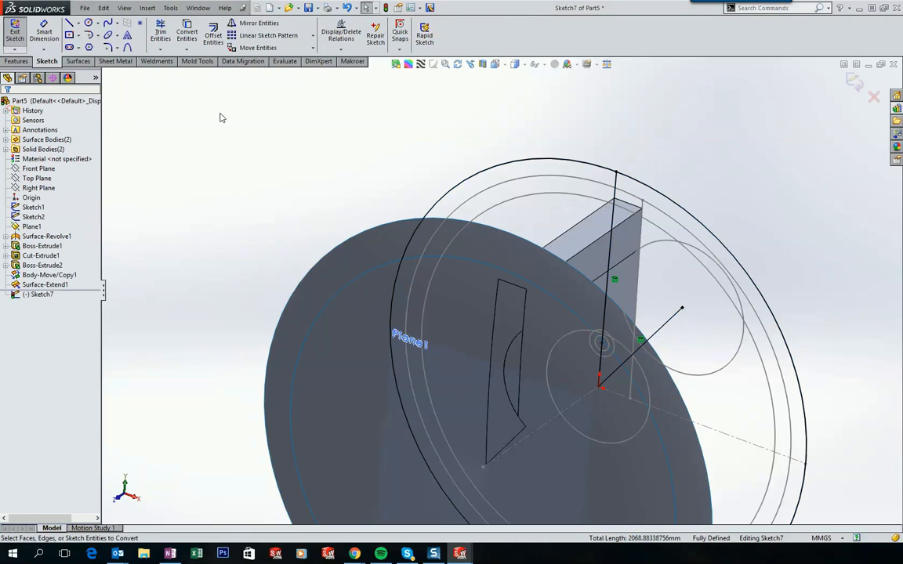
Extend the slanted line to the outer circle and power-trim the circle, leaving a closed wedge between the two lines
click(161, 50)
click(194, 71)
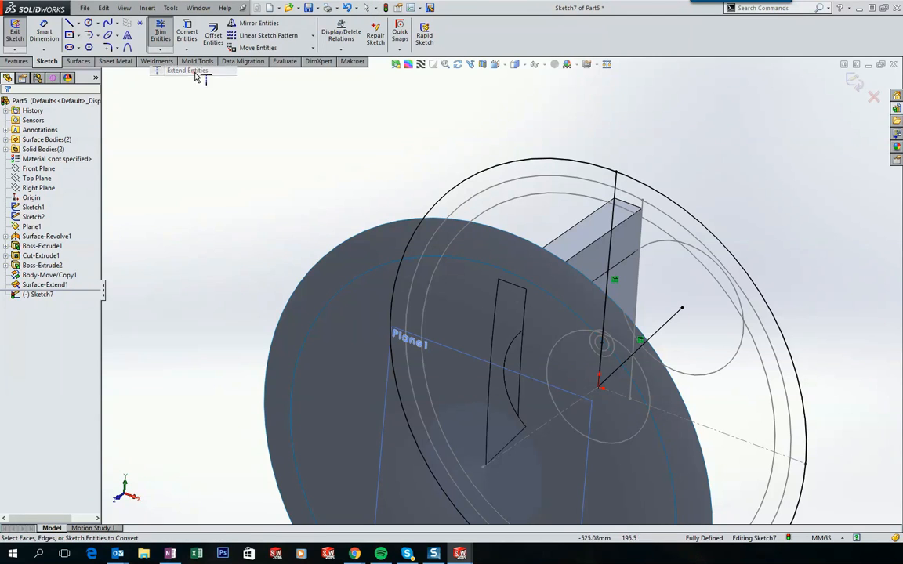
click(686, 311)
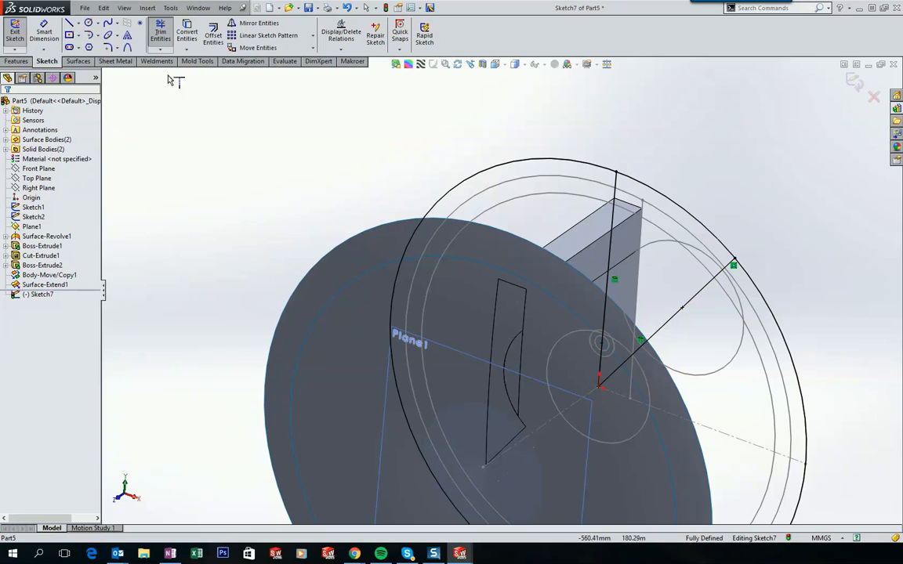
click(160, 35)
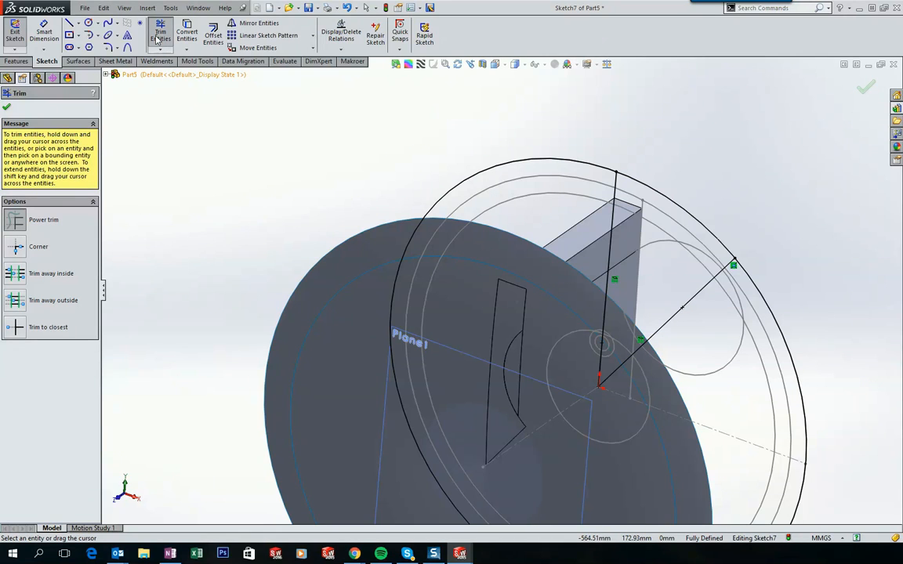
click(39, 223)
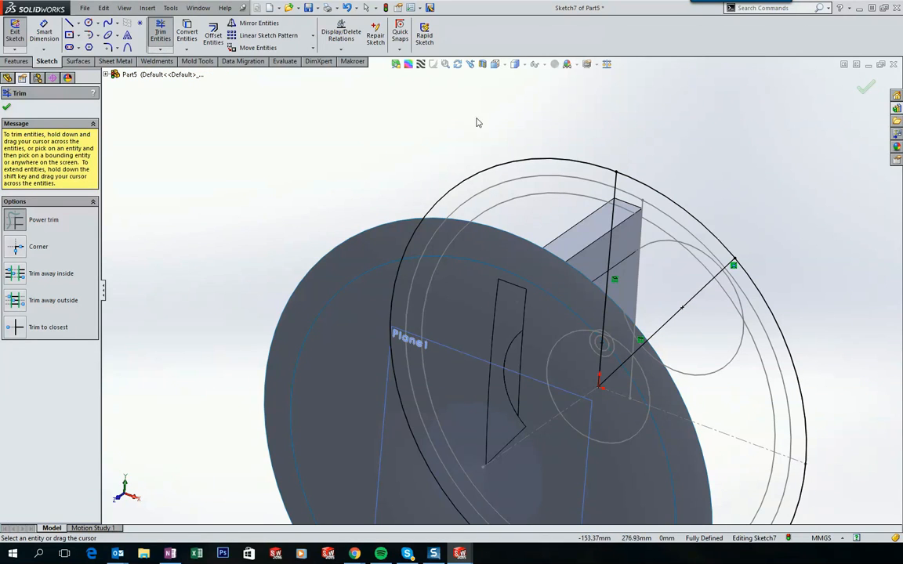
mouse_move(542, 112)
mouse_down()
mouse_move(542, 159)
mouse_move(528, 197)
mouse_up()
key(Escape)
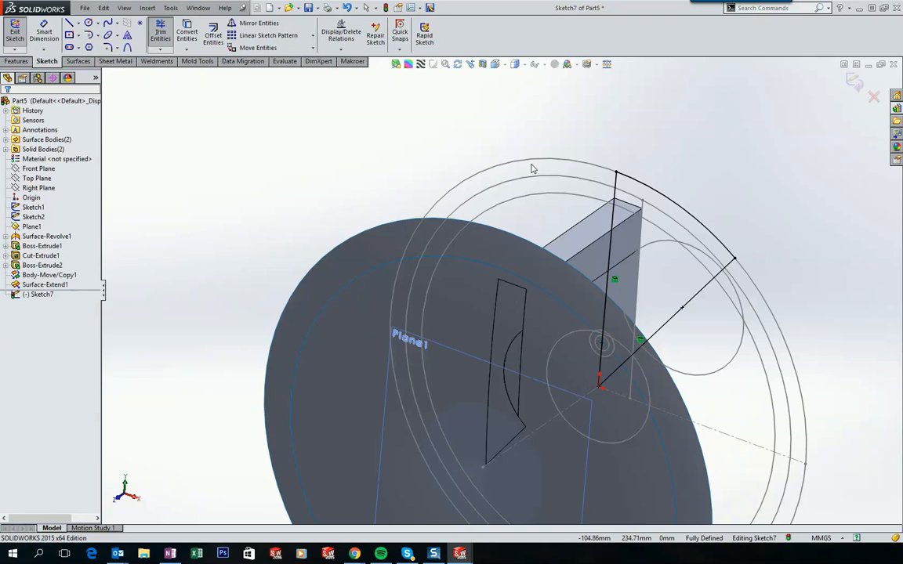
Extrude the wedge sketch up to the extended surface without merging the result, and highlight the new body among the solid bodies
scroll(538, 151, up, 1)
mouse_move(539, 148)
middle_down()
mouse_move(612, 132)
mouse_move(675, 132)
mouse_move(679, 143)
mouse_move(669, 141)
middle_up()
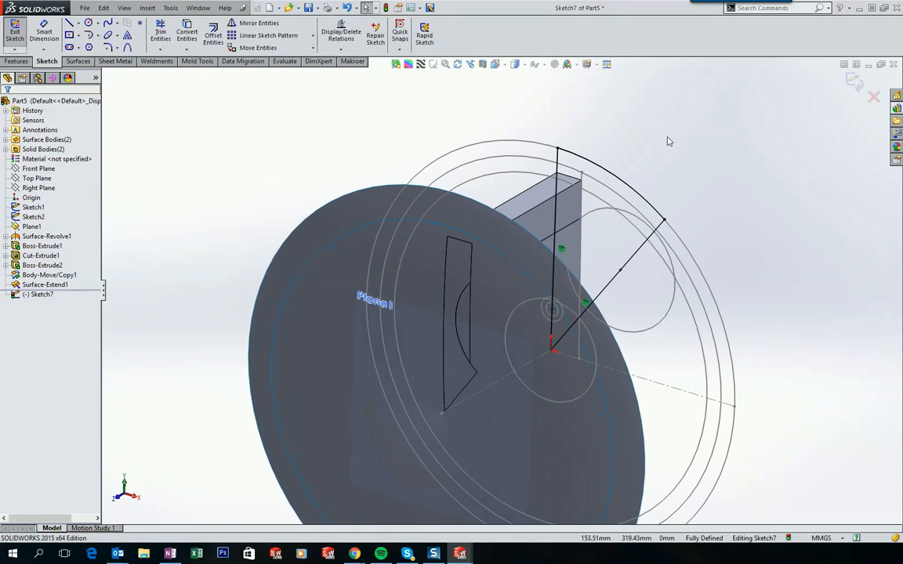
click(17, 61)
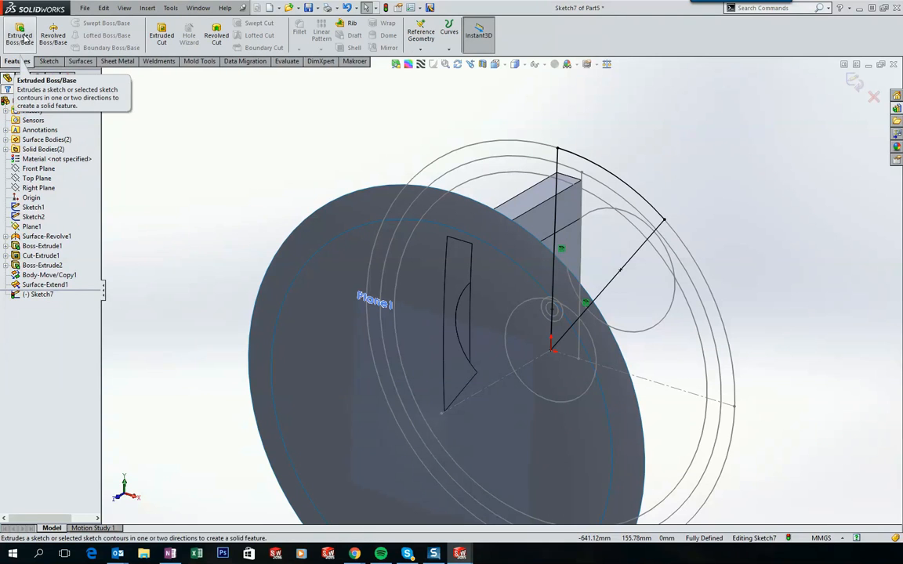
click(19, 33)
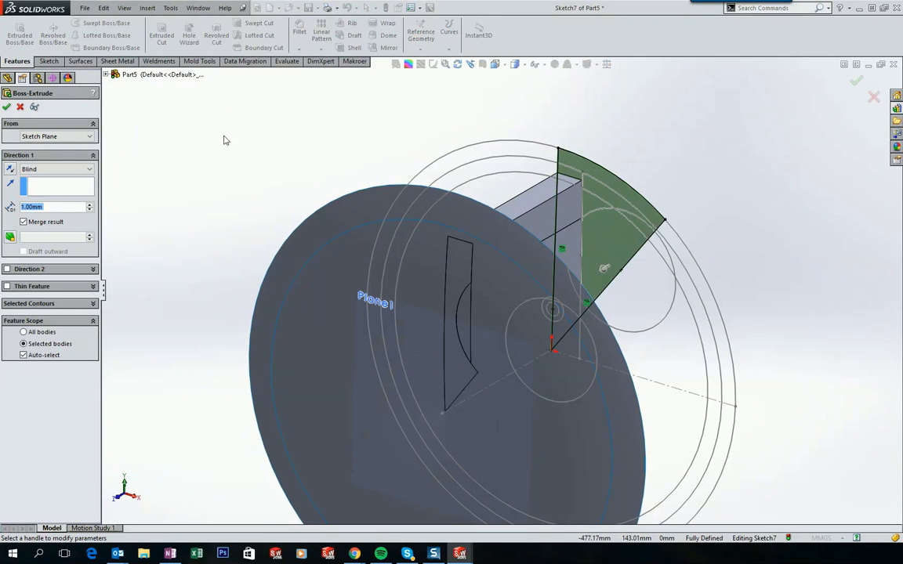
click(63, 169)
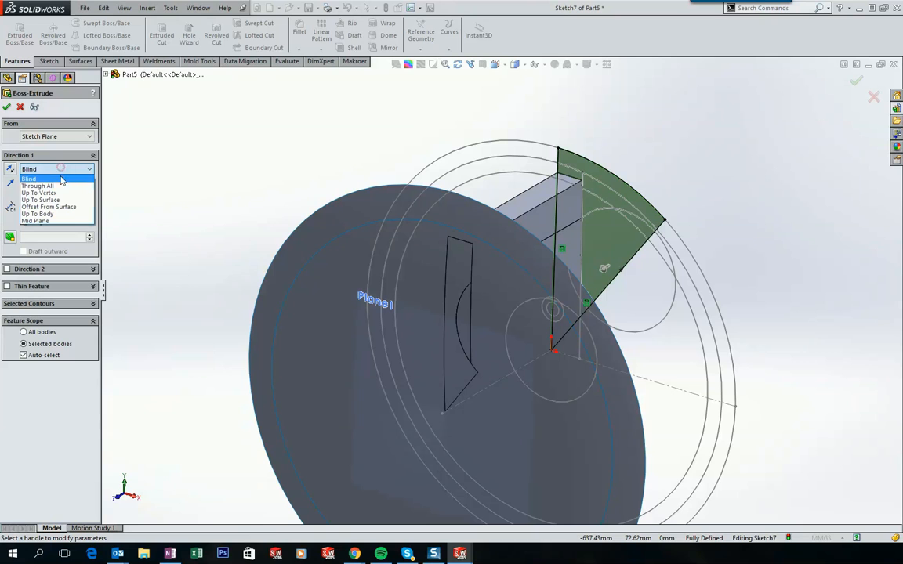
click(43, 200)
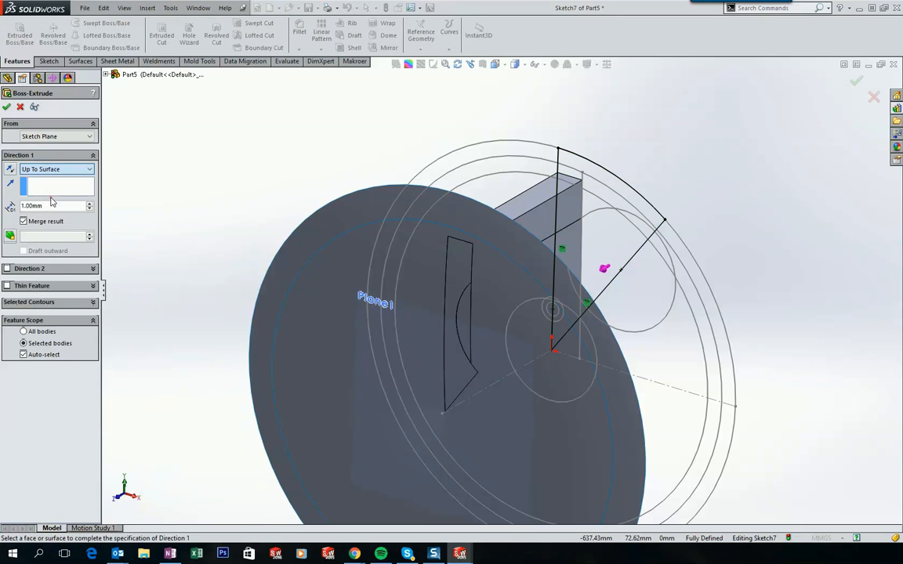
click(340, 222)
middle_drag(337, 203, 124, 189)
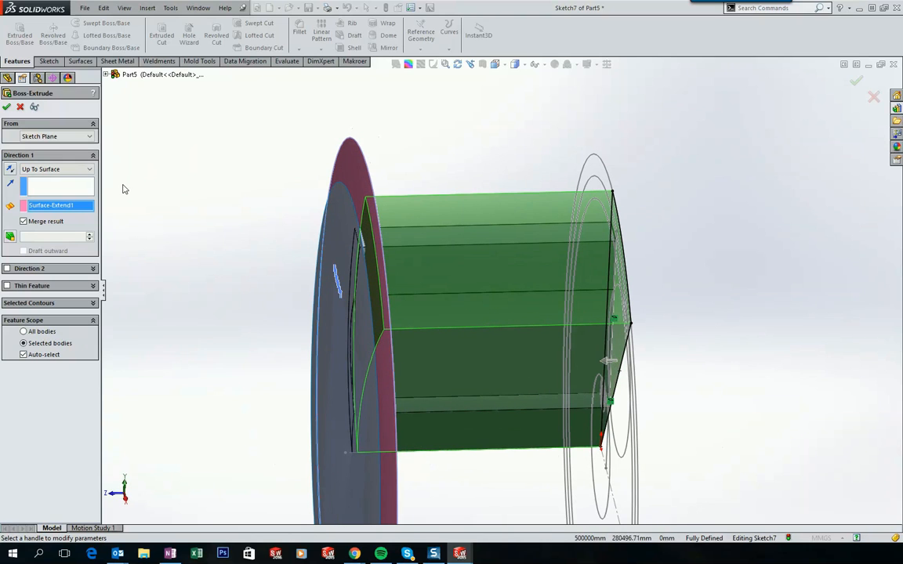
click(42, 223)
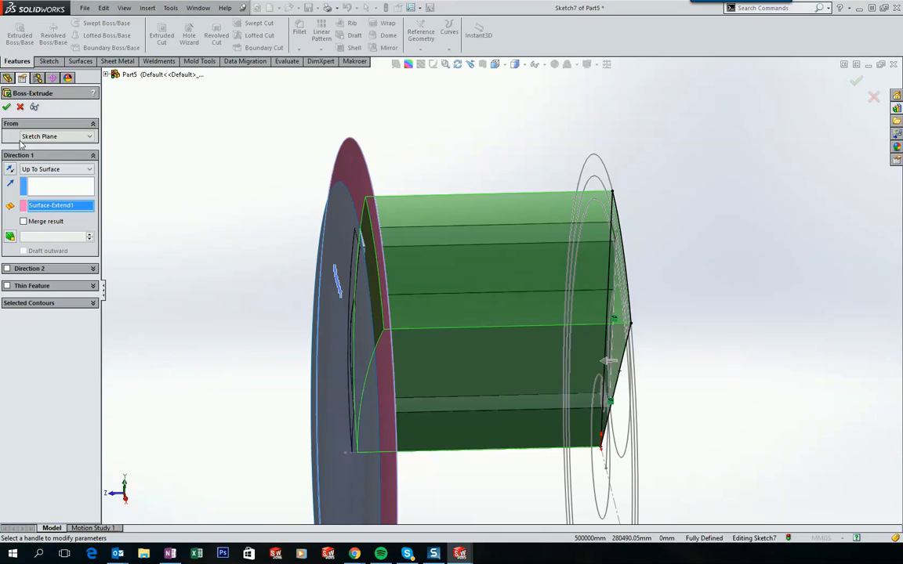
click(7, 107)
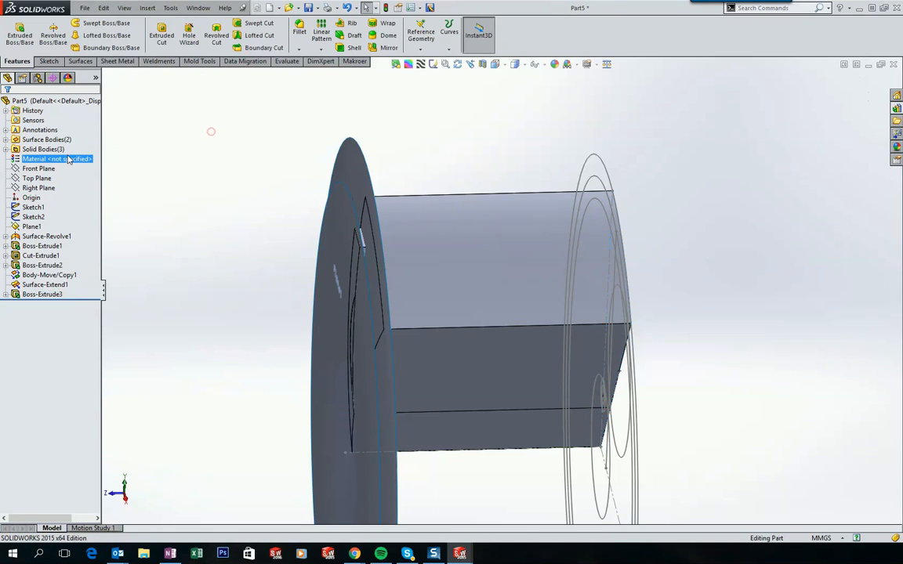
click(45, 149)
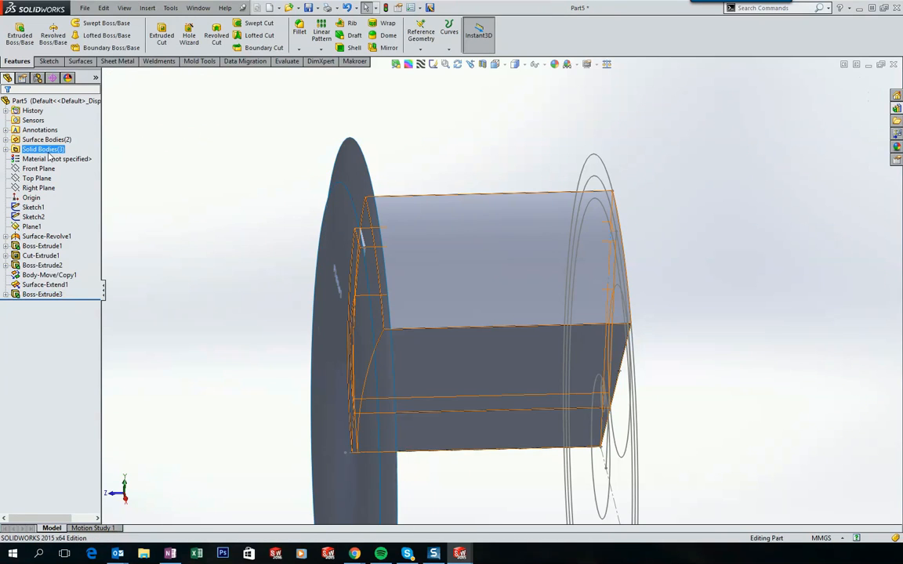
click(5, 149)
click(40, 178)
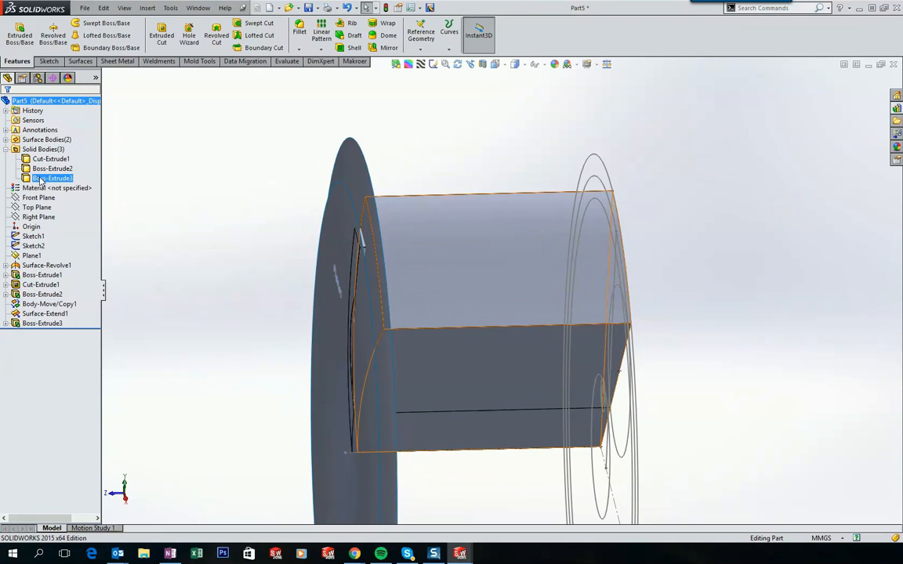
click(205, 171)
Start a sketch on the Front Plane and convert the off-center 155 mm circle and the vertical line crossing it
scroll(439, 287, up, 1)
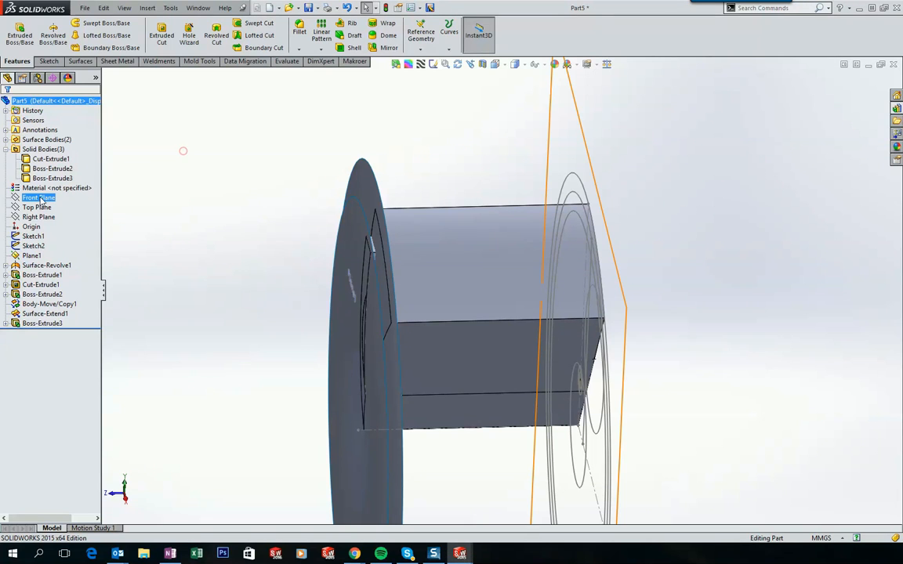
click(37, 198)
right_click(39, 201)
click(40, 183)
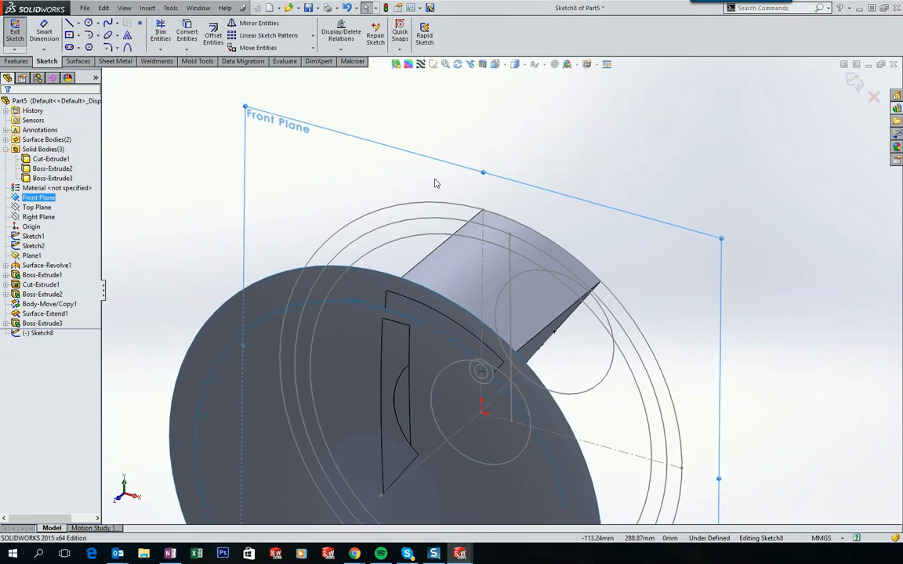
click(571, 285)
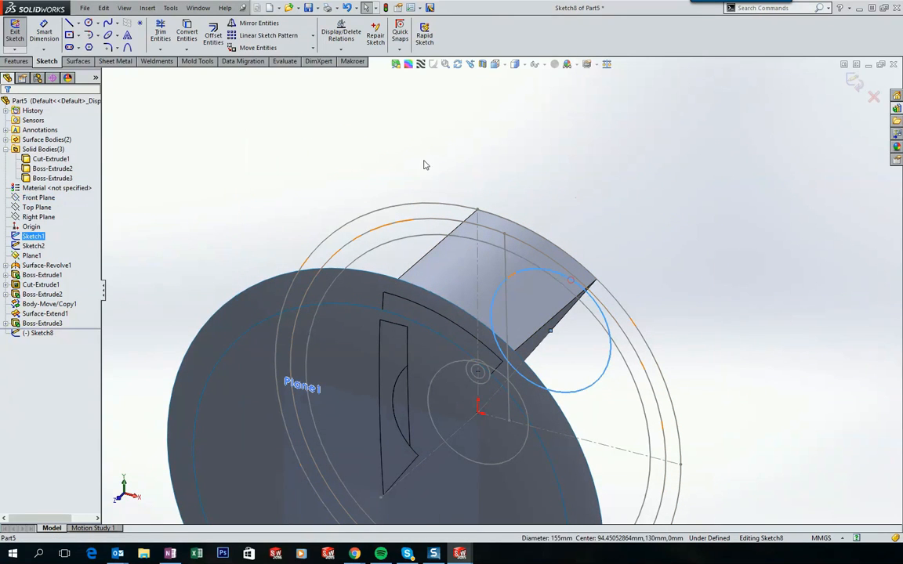
click(185, 38)
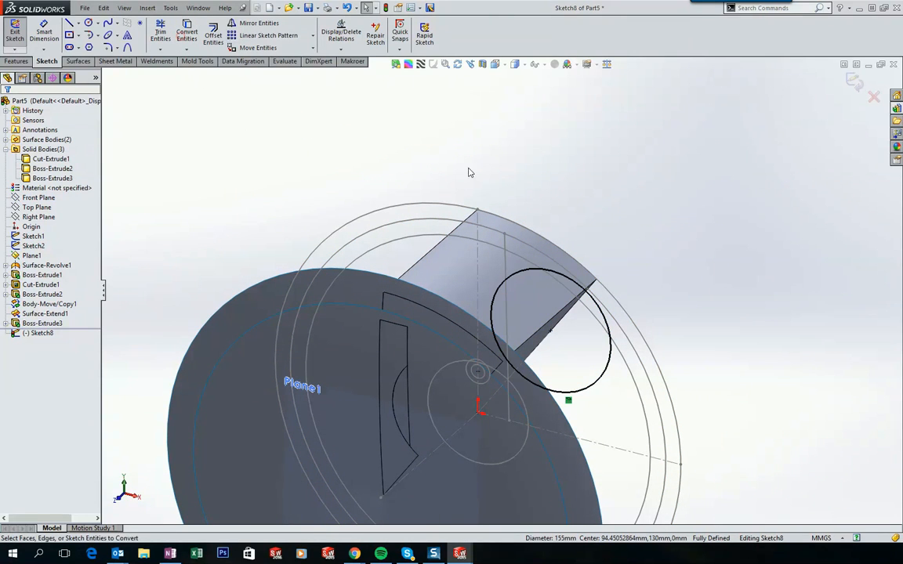
click(505, 248)
click(185, 35)
click(413, 148)
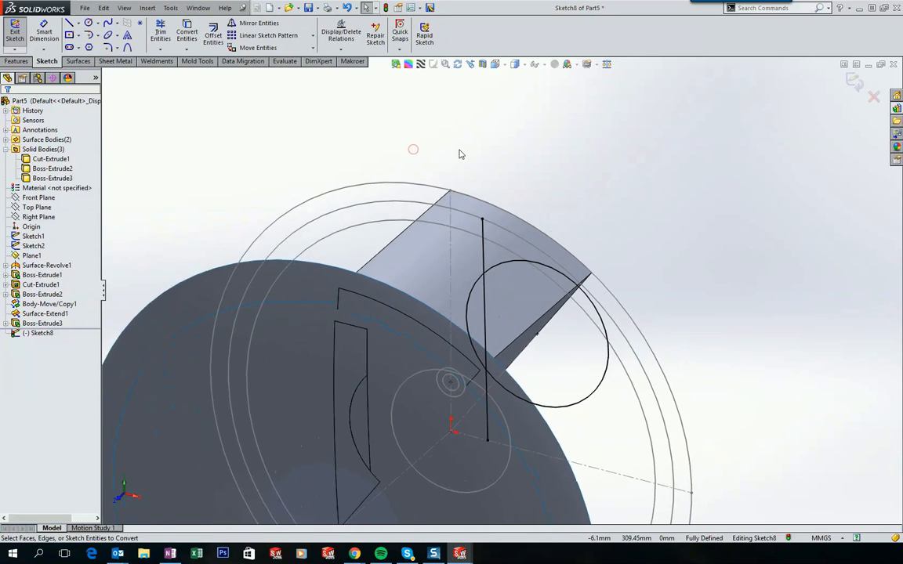
Power-trim the line ends outside the circle and the small arc beyond the line, leaving a closed D-shaped profile
click(151, 32)
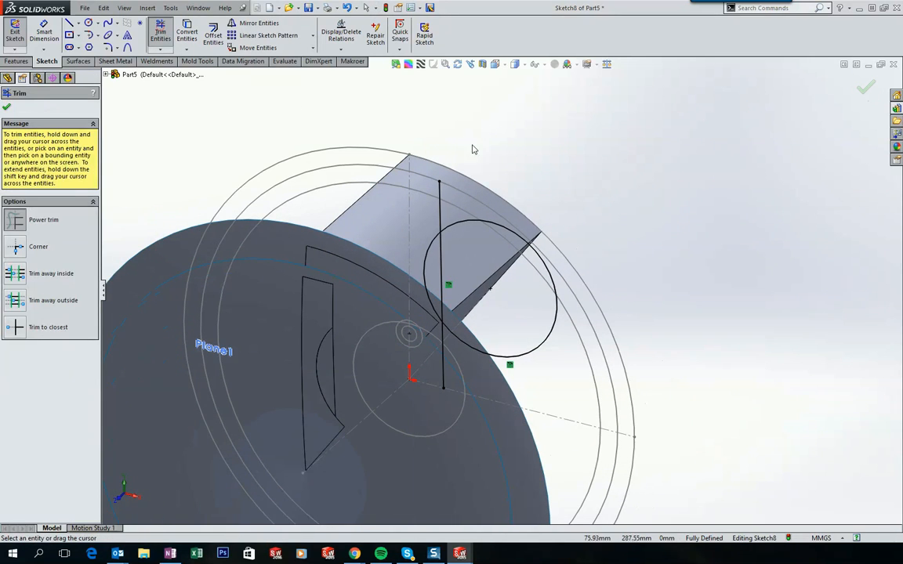
drag(441, 213, 432, 251)
drag(435, 359, 455, 389)
key(Escape)
click(629, 172)
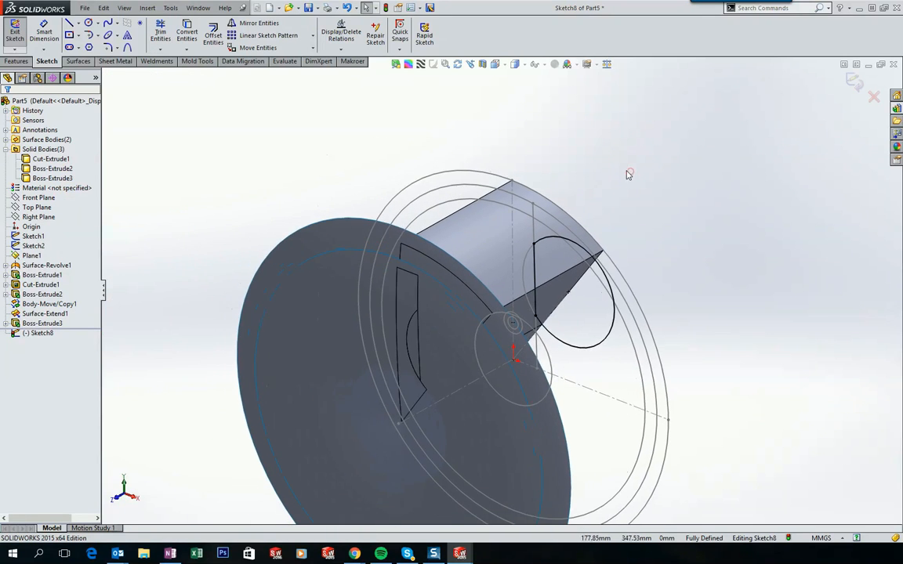
Cut the D-shaped profile Through All in the reversed direction, limiting the feature scope to the wedge body only
click(15, 61)
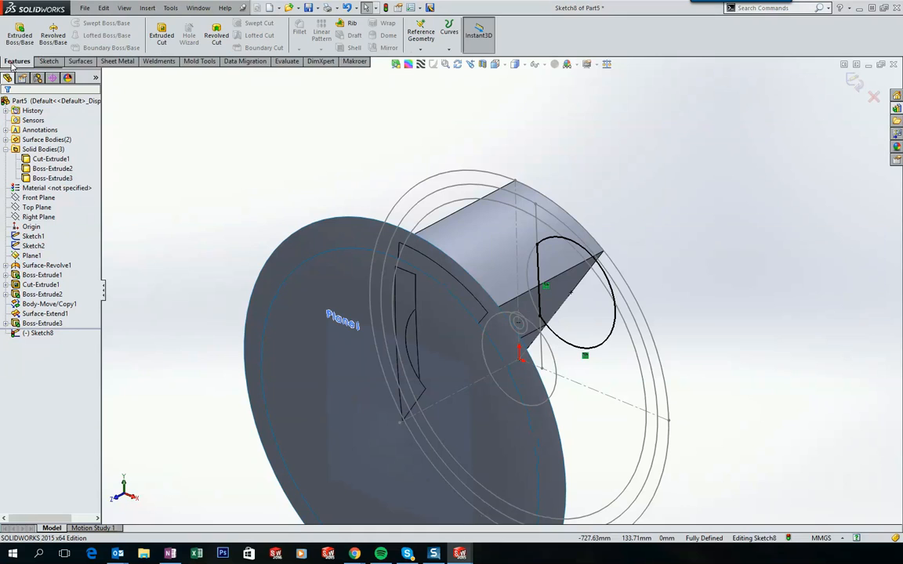
click(162, 35)
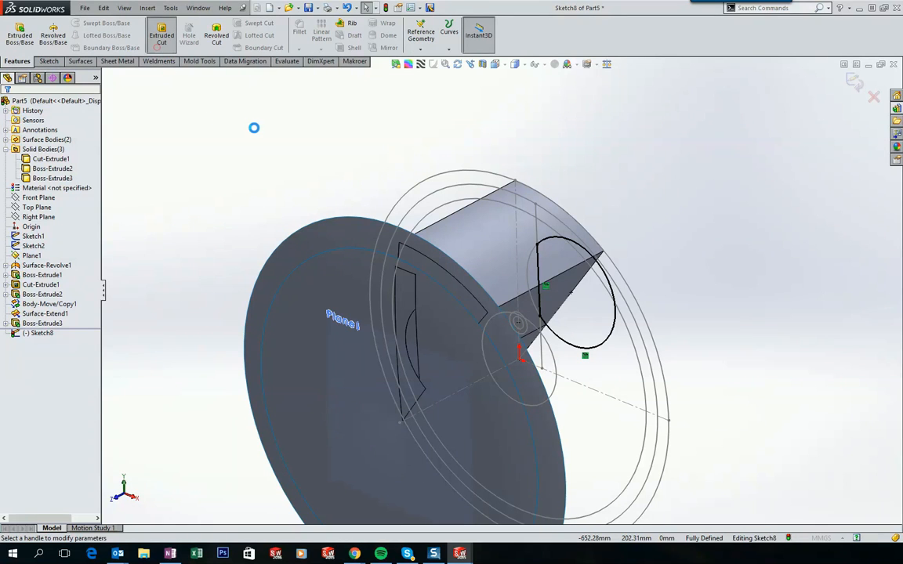
click(48, 170)
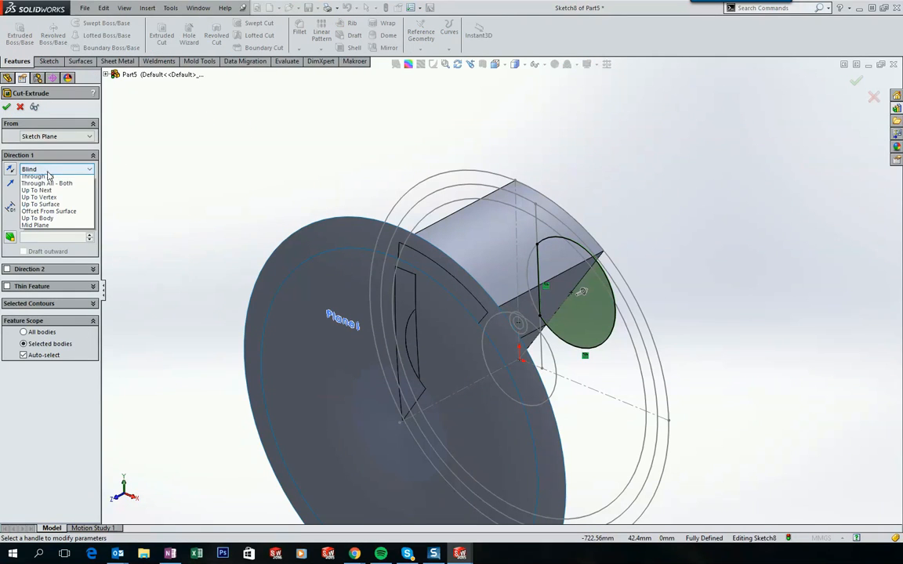
click(39, 185)
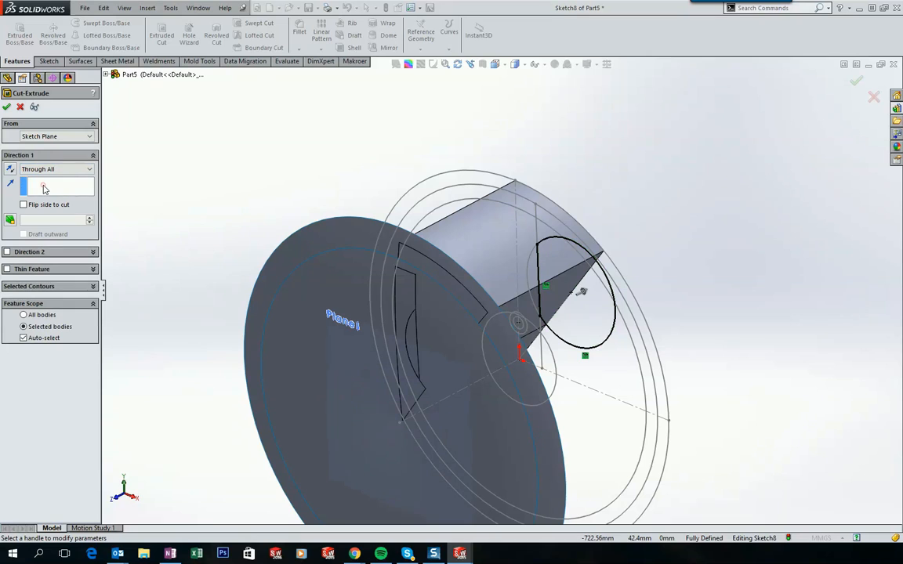
click(10, 171)
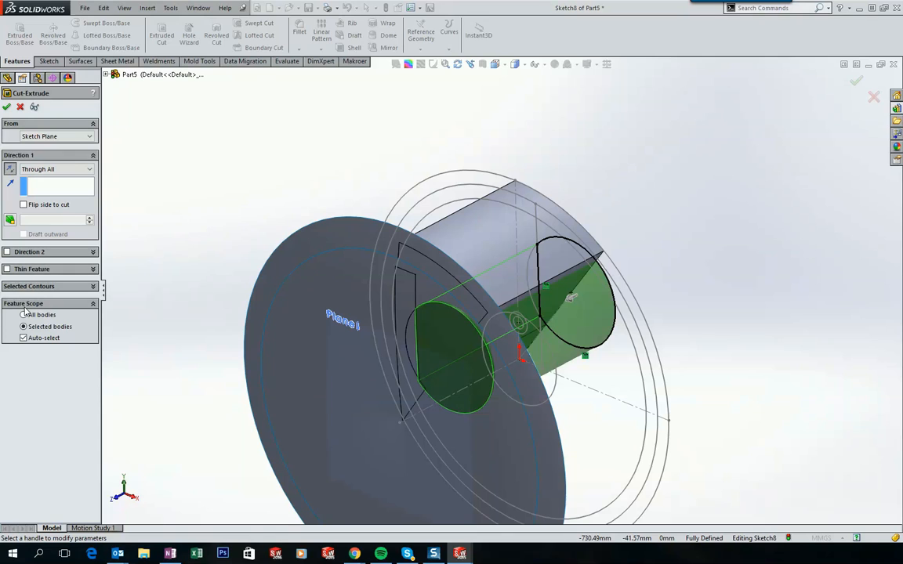
click(24, 338)
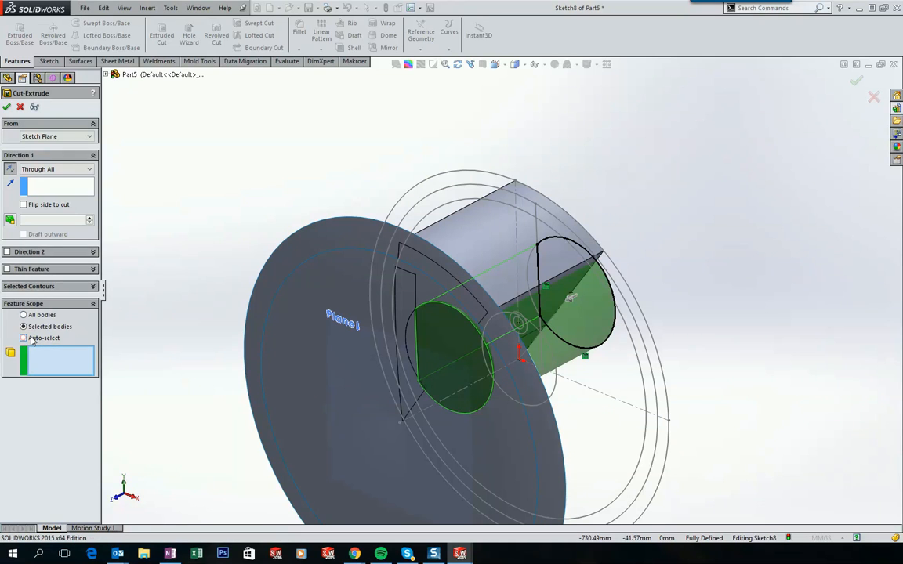
click(484, 227)
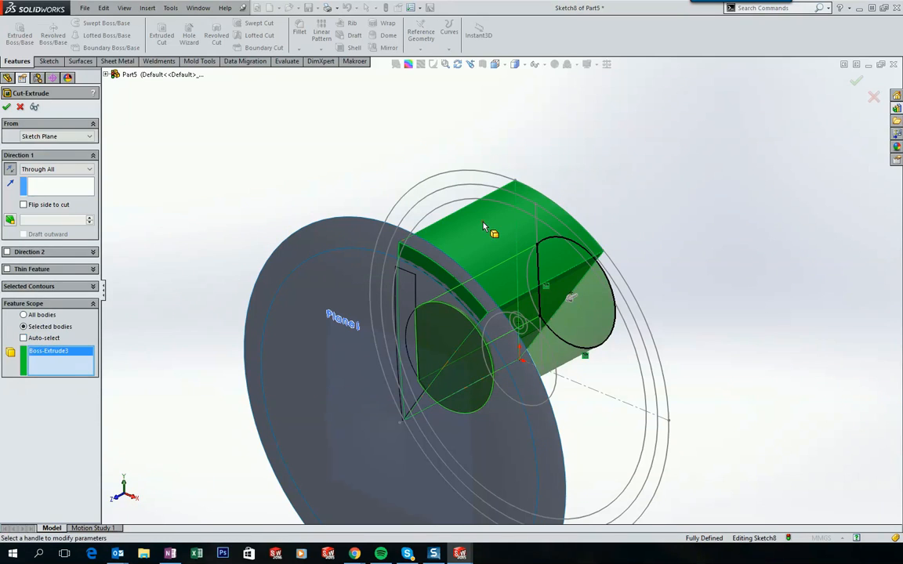
click(7, 107)
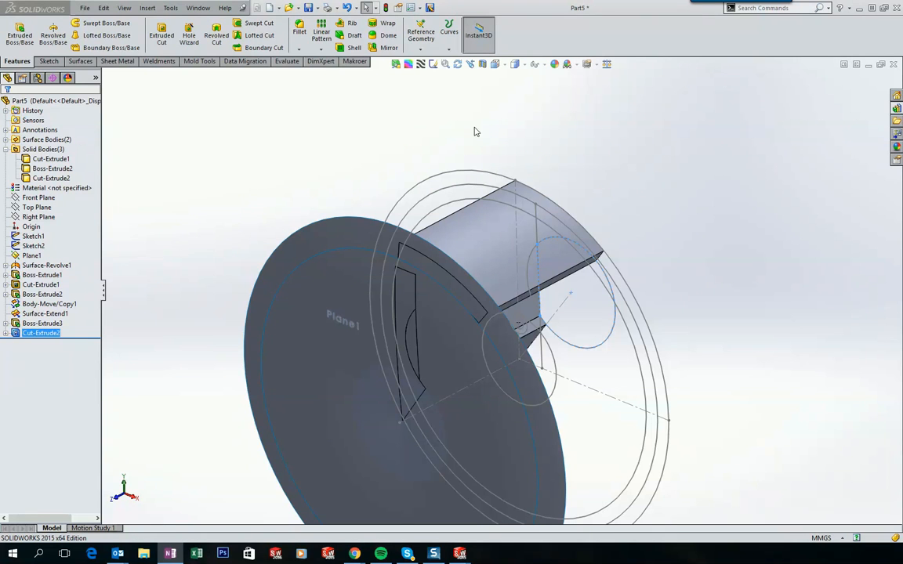
Combine the cut wedge body and the Cut-Extrude1 body using the Add operation
click(292, 126)
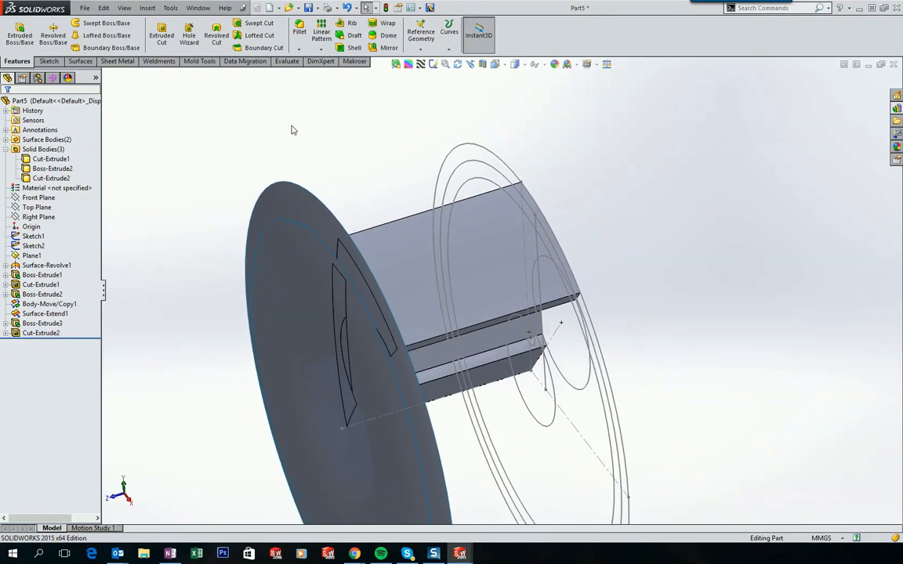
click(291, 123)
middle_drag(266, 122, 218, 137)
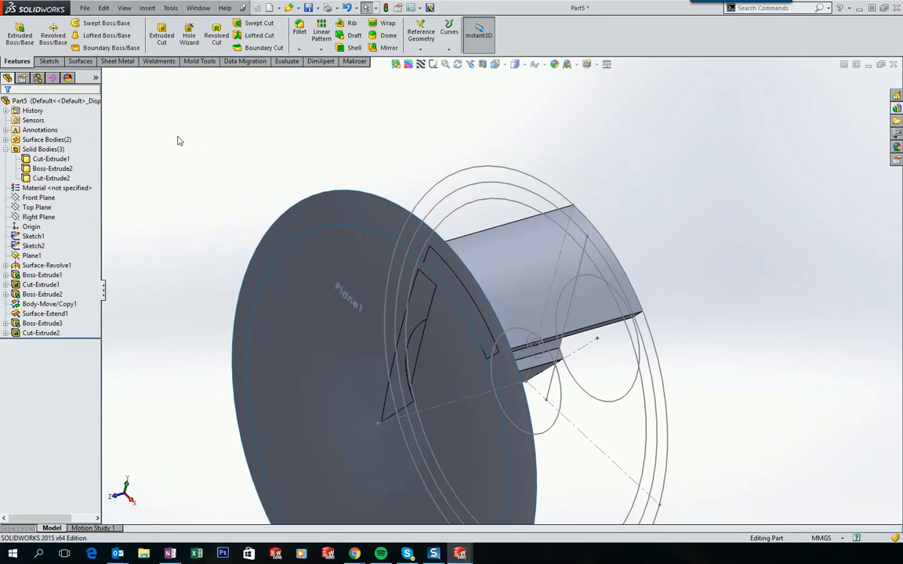
click(147, 8)
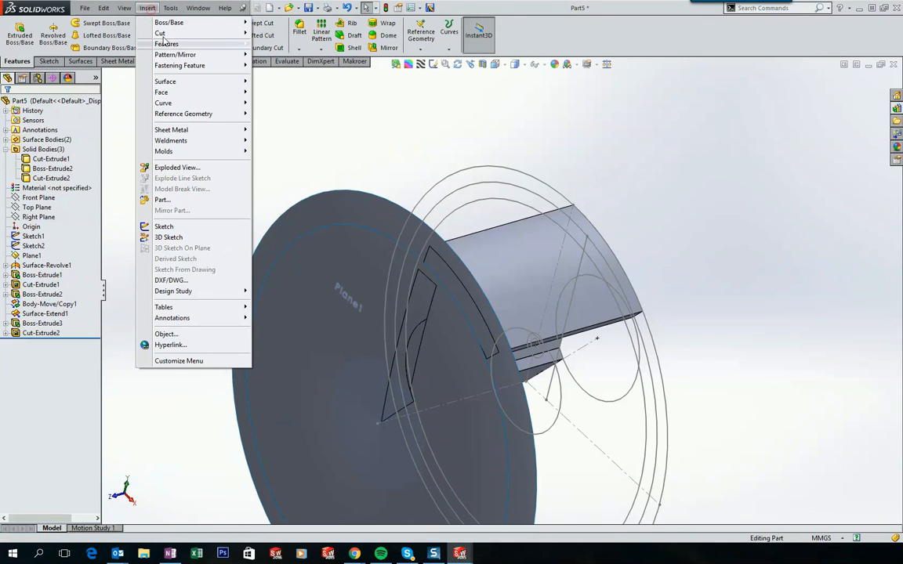
mouse_move(165, 43)
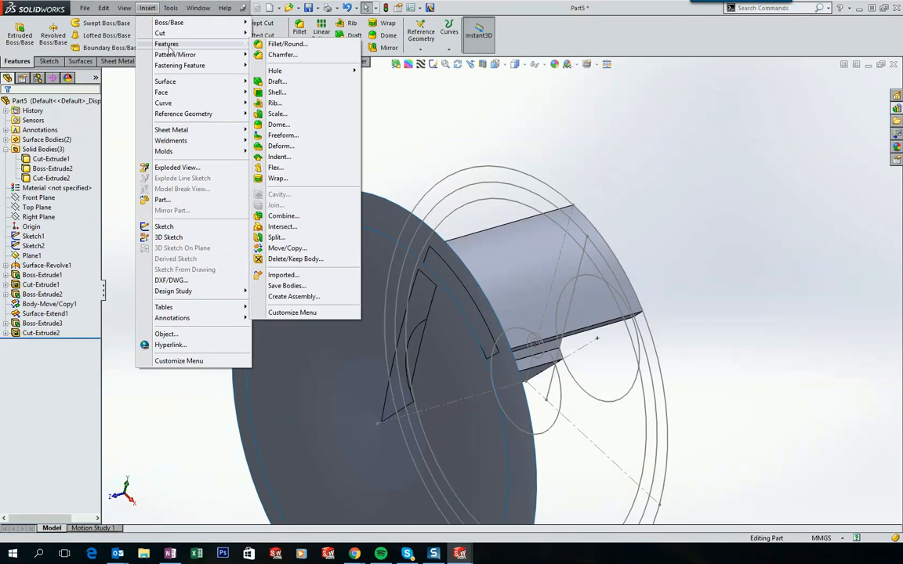
click(282, 216)
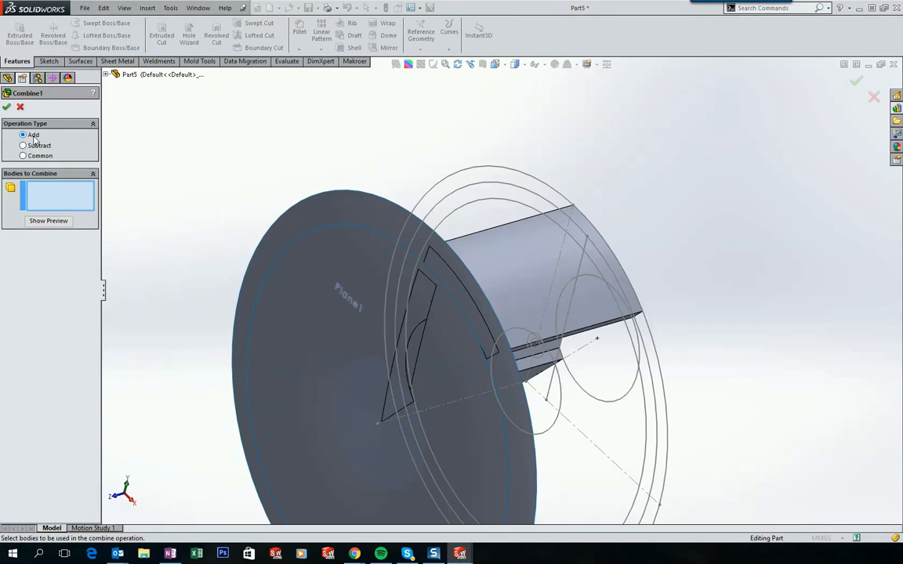
click(510, 246)
scroll(518, 250, down, 5)
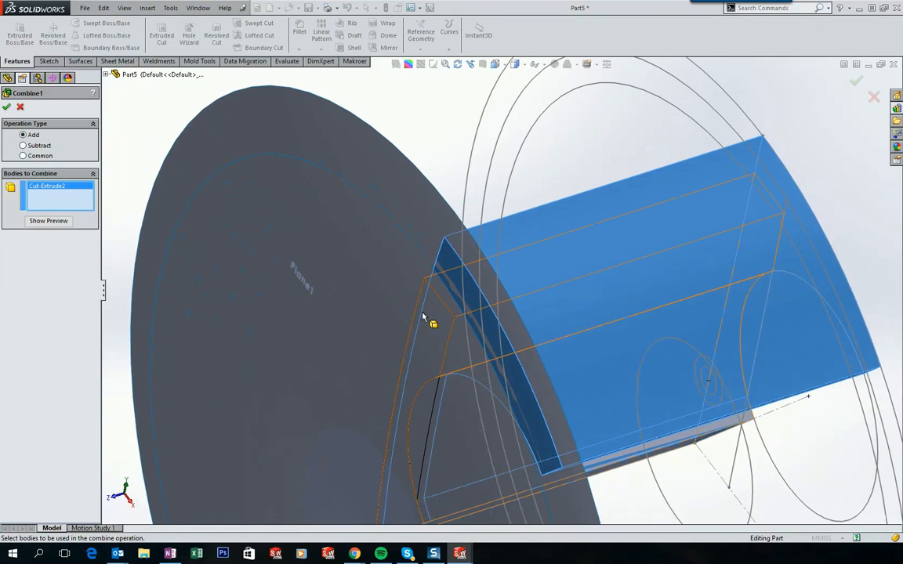
click(423, 318)
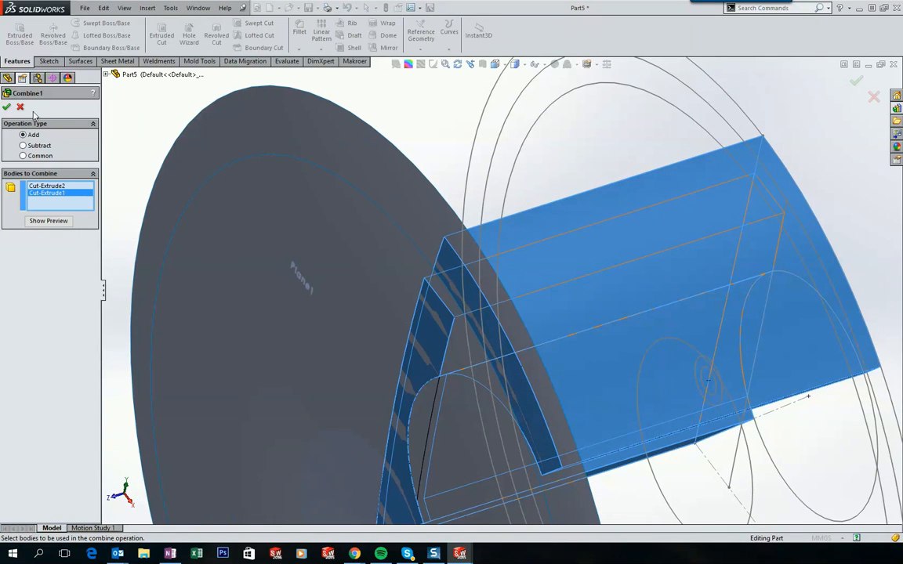
click(7, 108)
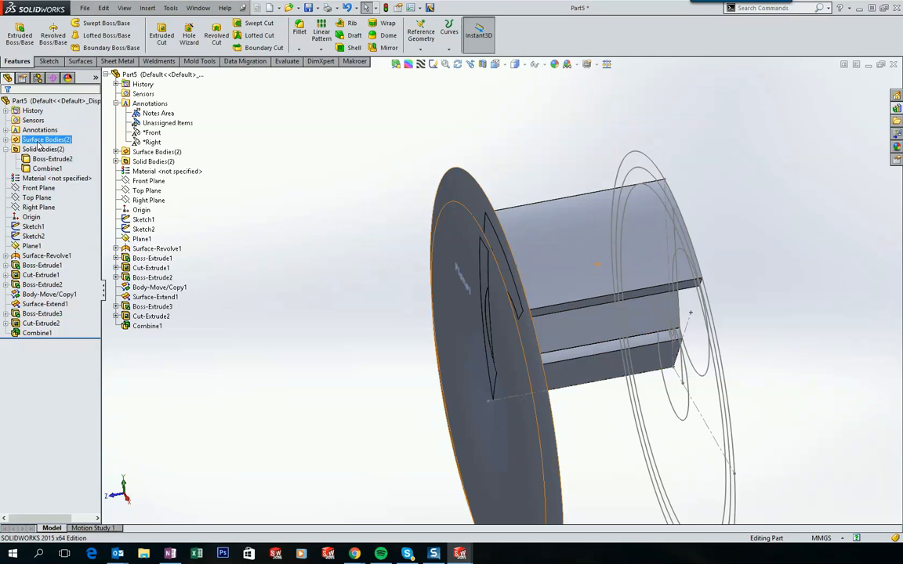
Hide both surface bodies
right_click(47, 142)
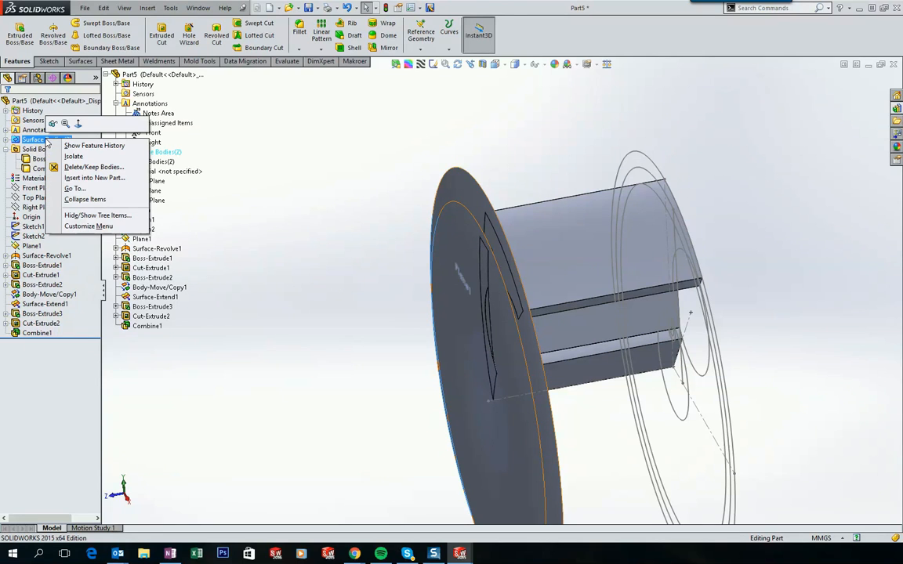
click(52, 124)
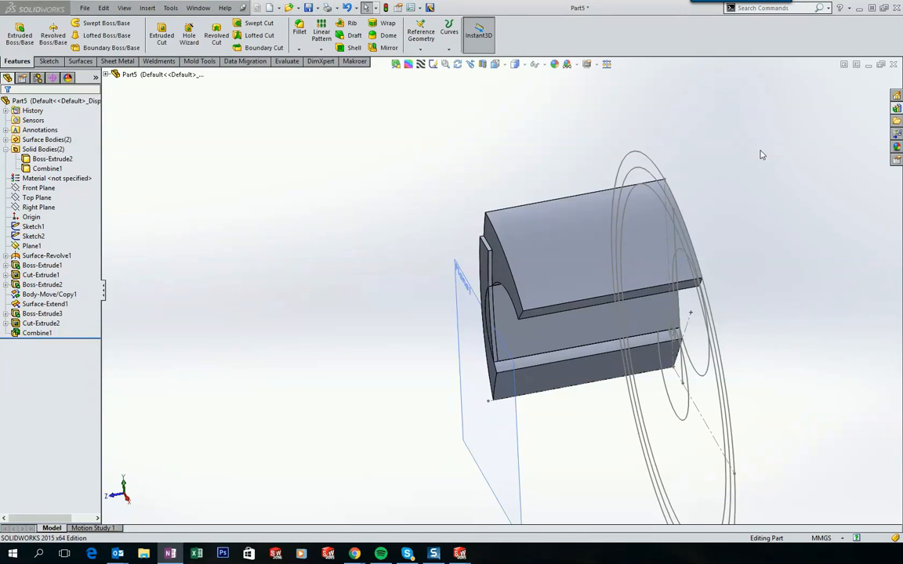
Start a sketch on Plane1 and convert the middle of Sketch1's three large concentric circles into it
click(32, 247)
right_click(32, 248)
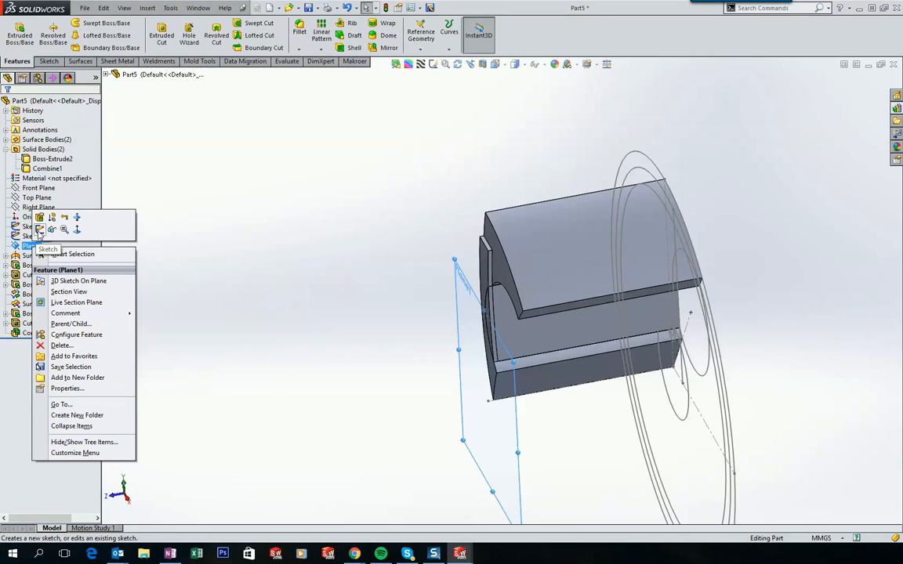
click(39, 230)
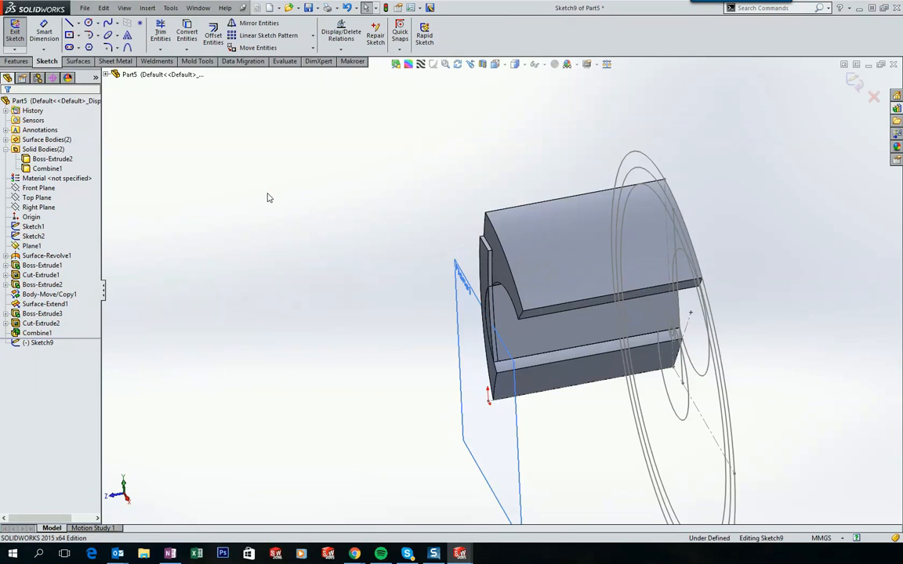
key(ctrl+8)
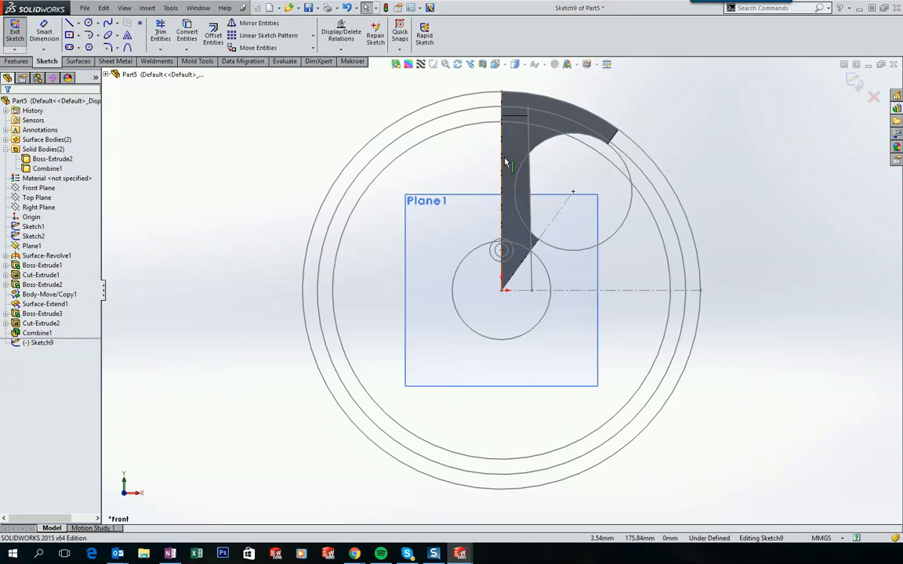
scroll(505, 163, up, 3)
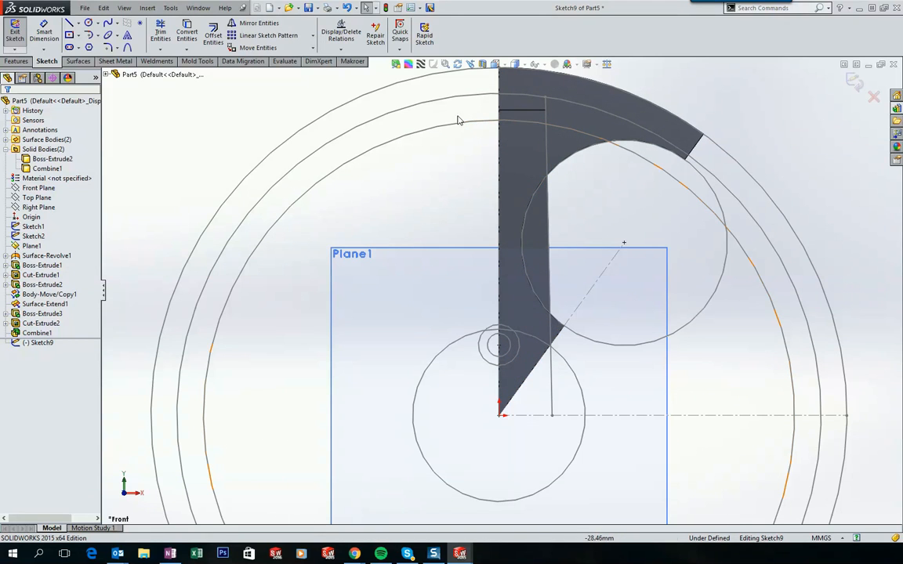
click(424, 102)
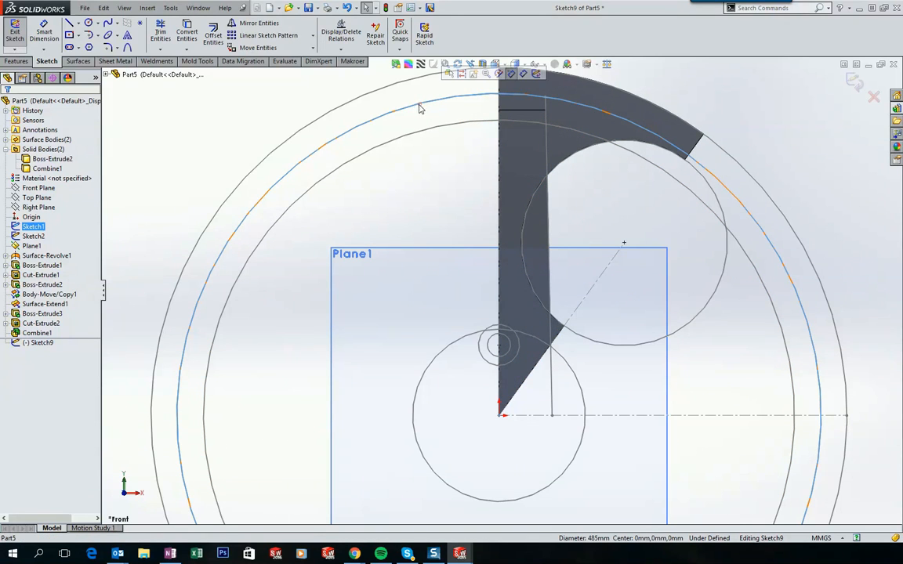
click(186, 32)
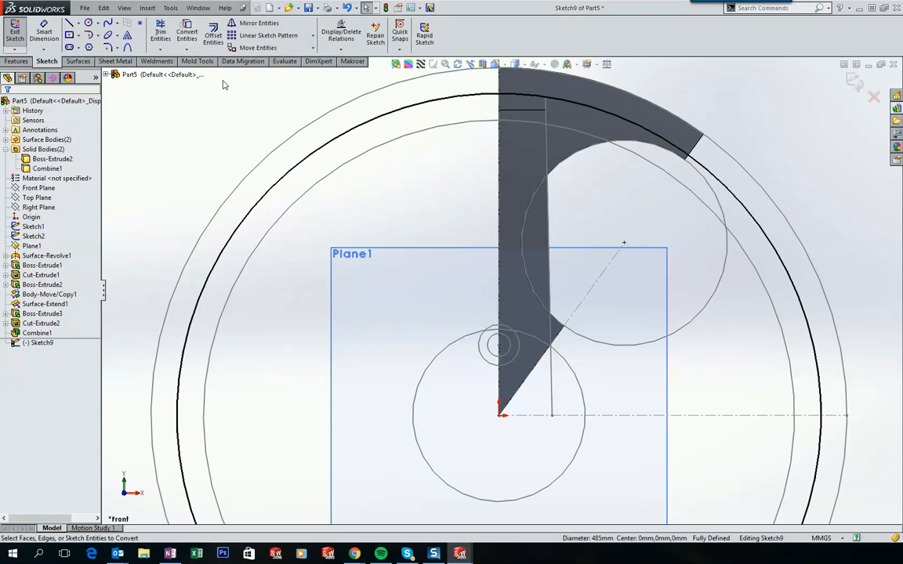
click(224, 111)
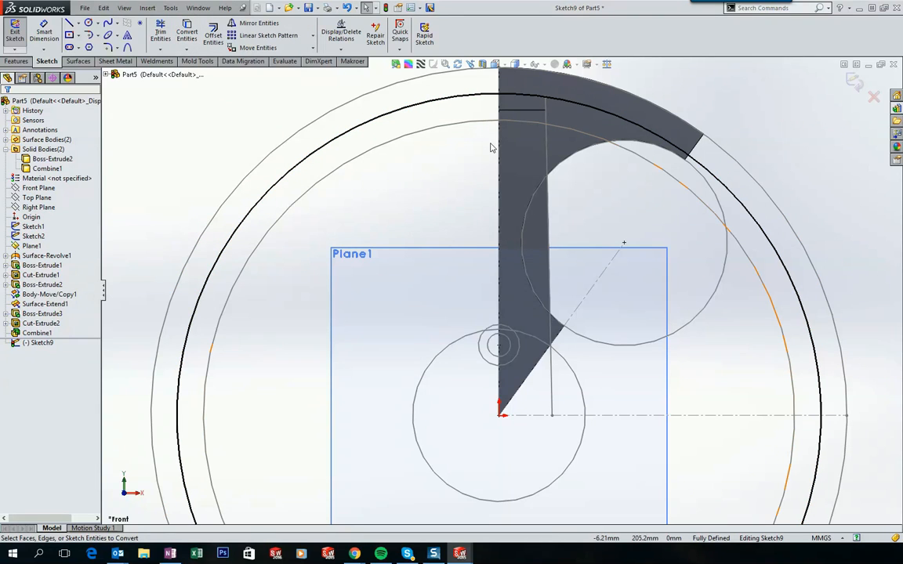
Draw a vertical line from the converted circle's top point down along the body's straight edge and dimension it to 33 mm
click(69, 24)
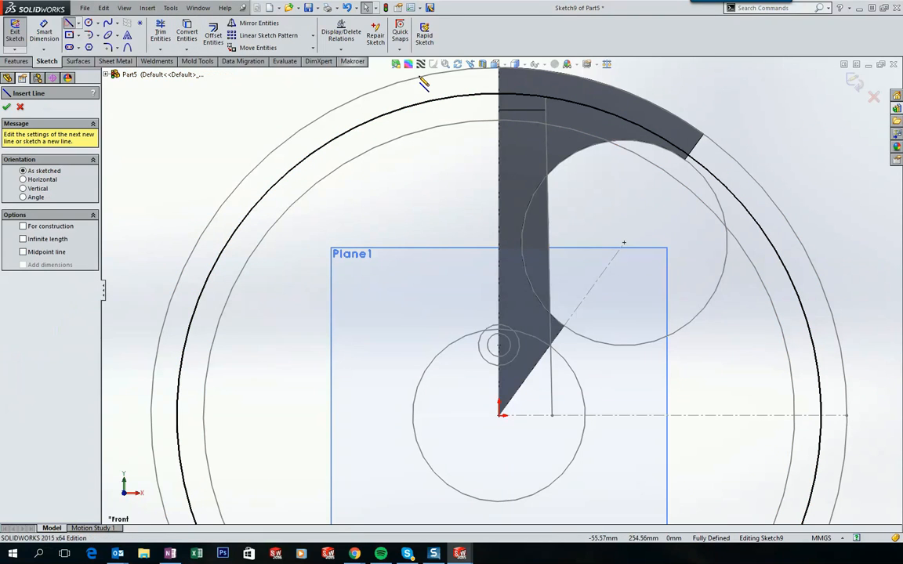
click(500, 95)
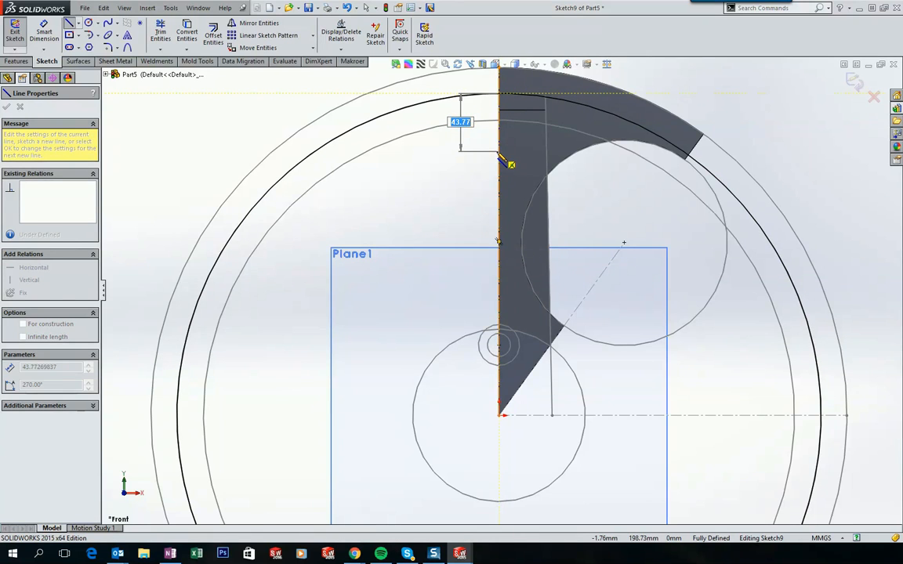
double_click(500, 151)
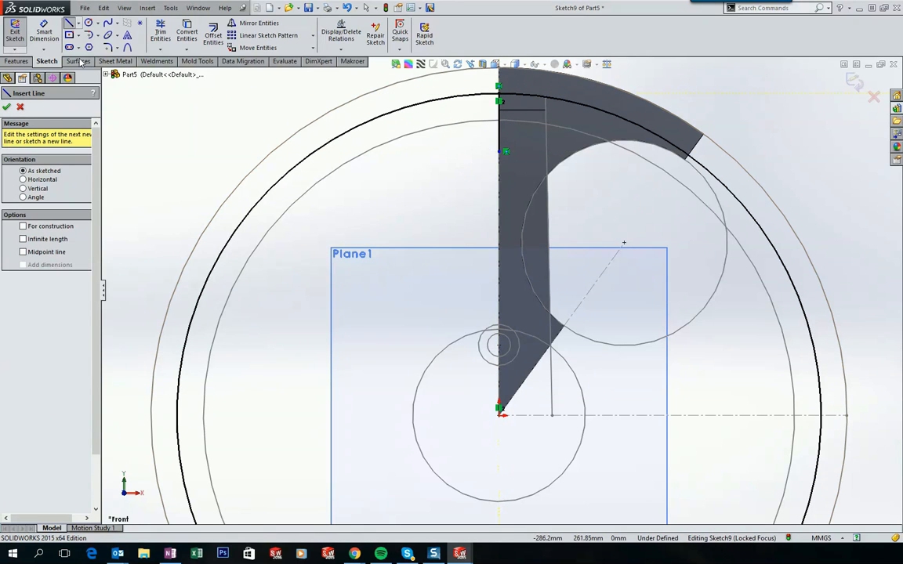
click(44, 32)
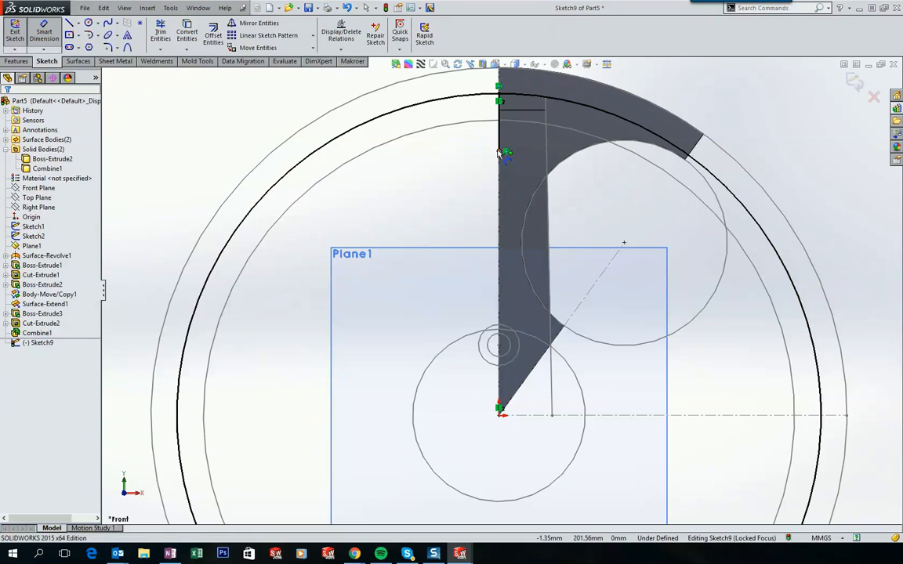
click(499, 149)
click(458, 148)
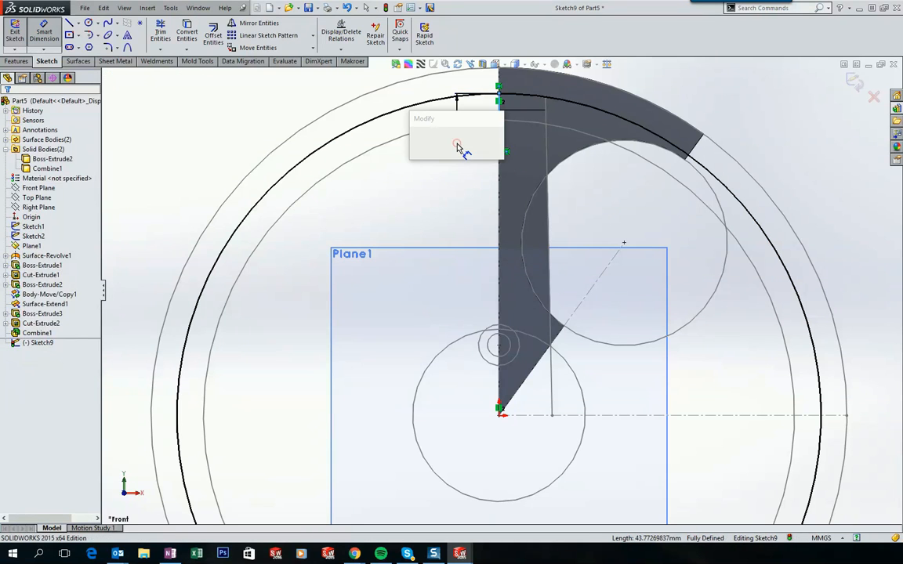
key(Return)
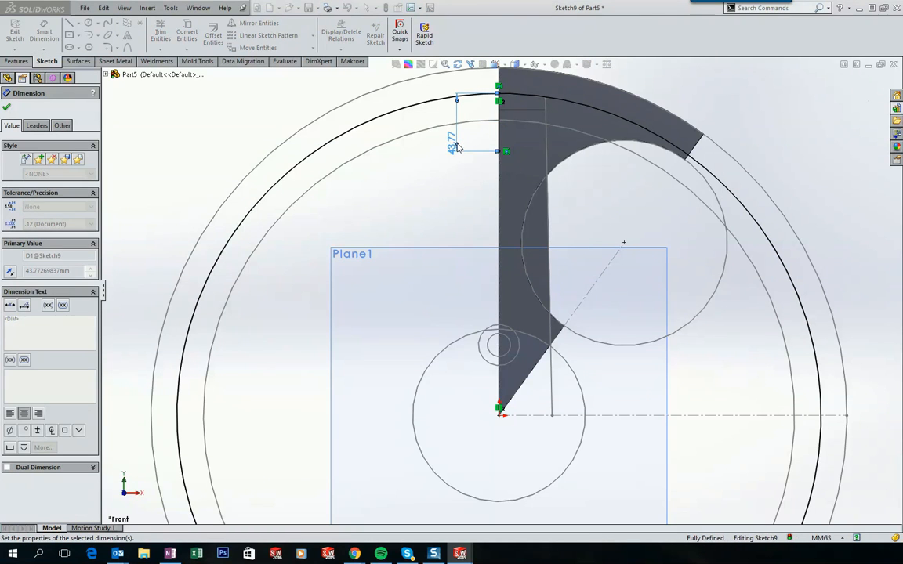
click(136, 111)
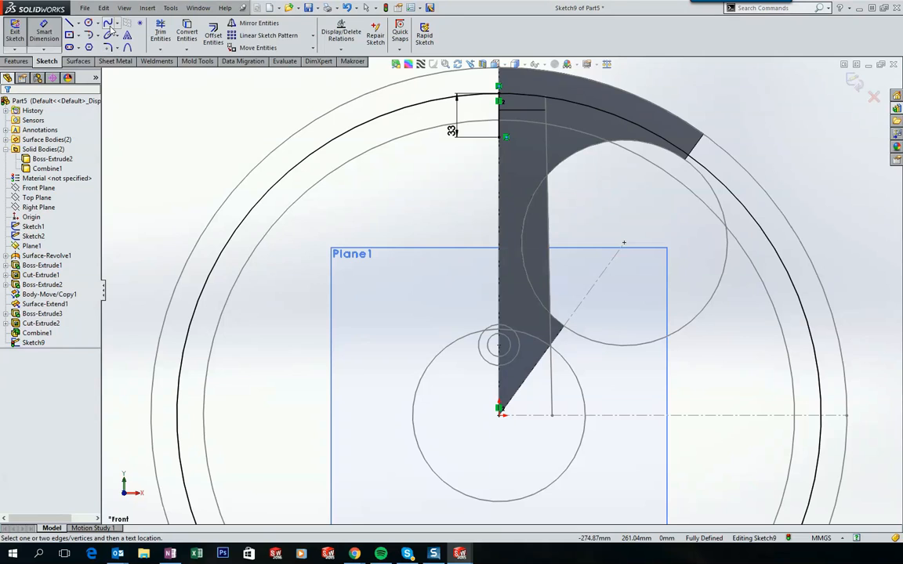
Draw a two-point spline from the vertical line's lower end to the converted circle, ending about 64 mm from the line
click(107, 24)
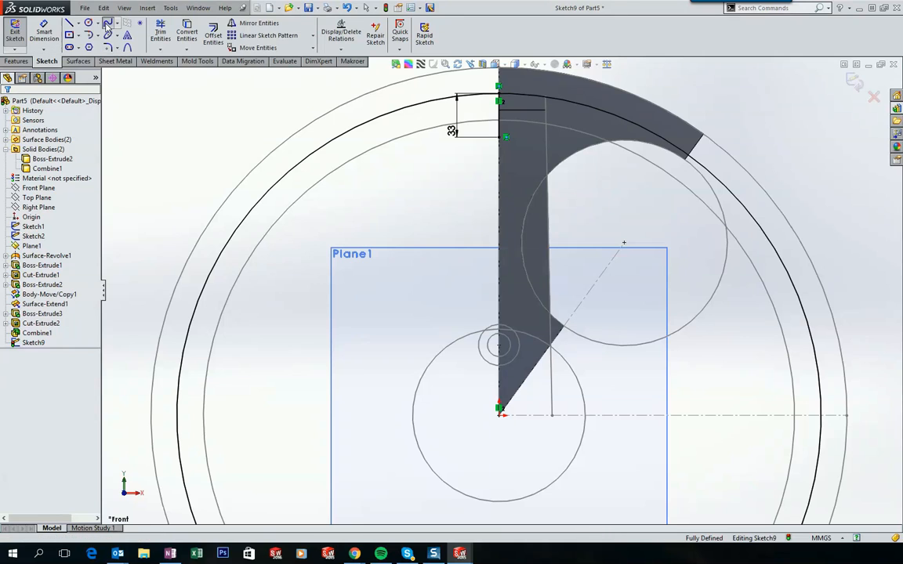
click(504, 138)
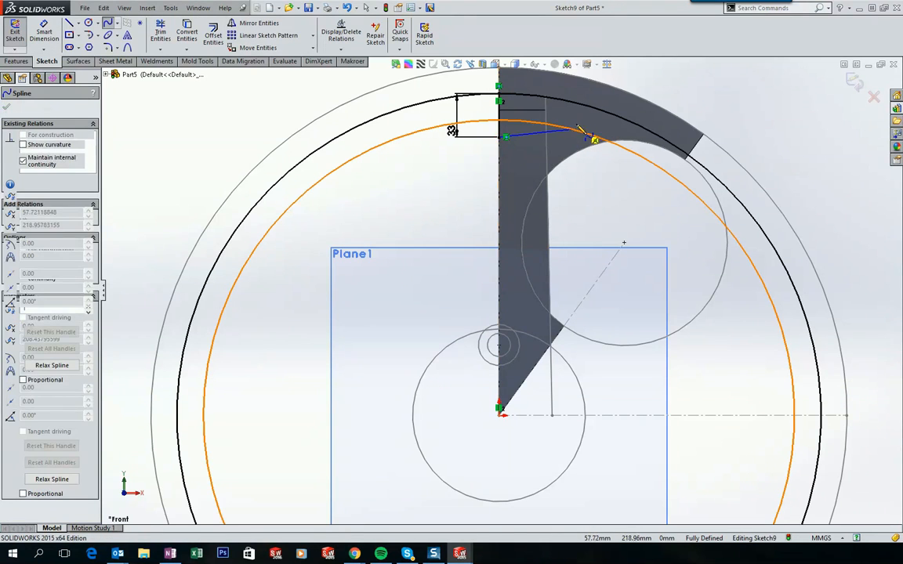
click(590, 112)
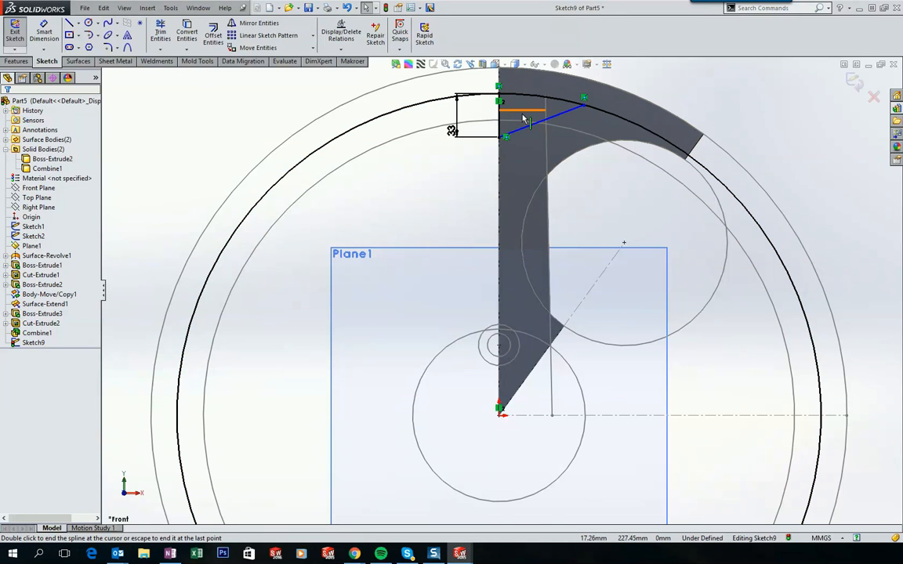
Dimension the horizontal distance from the vertical line to the spline's end on the circle as 45 mm
scroll(525, 120, down, 3)
click(44, 33)
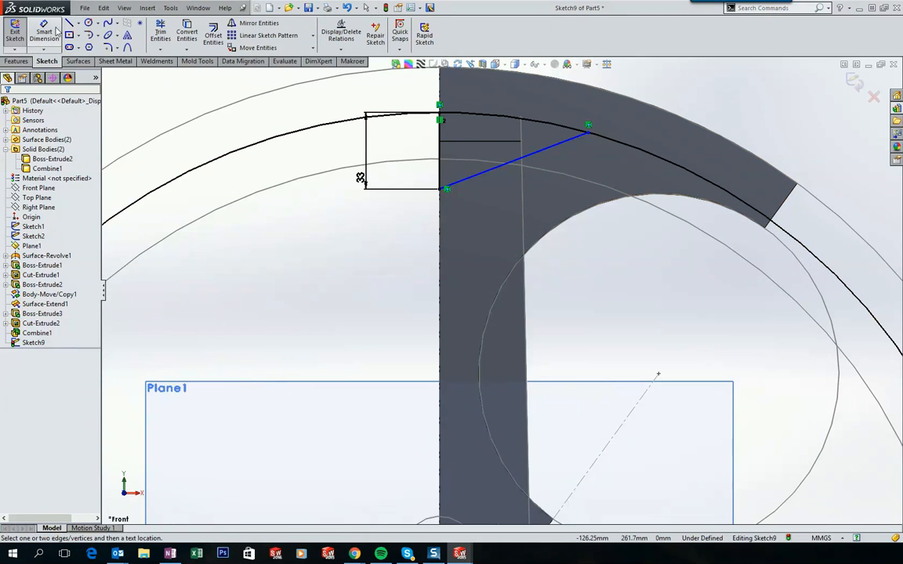
click(441, 135)
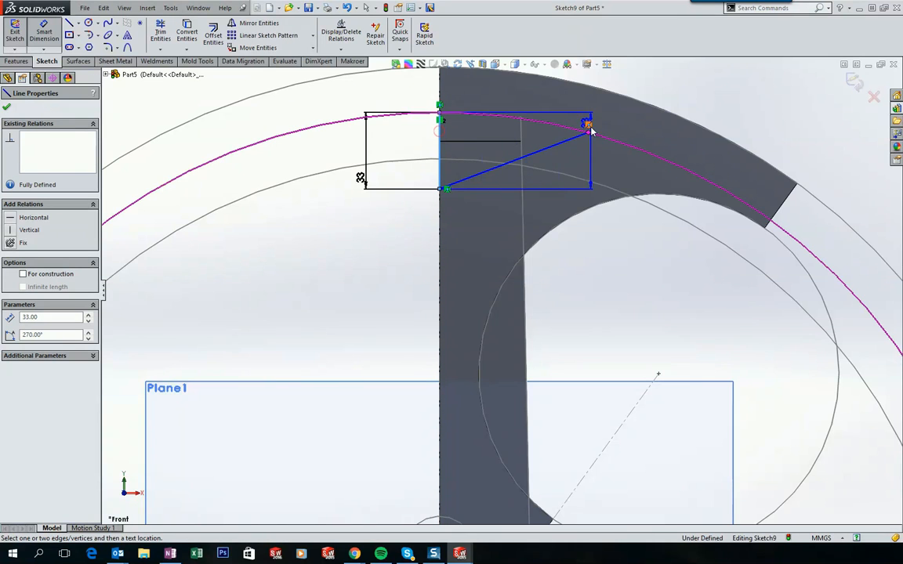
click(587, 129)
scroll(499, 283, up, 3)
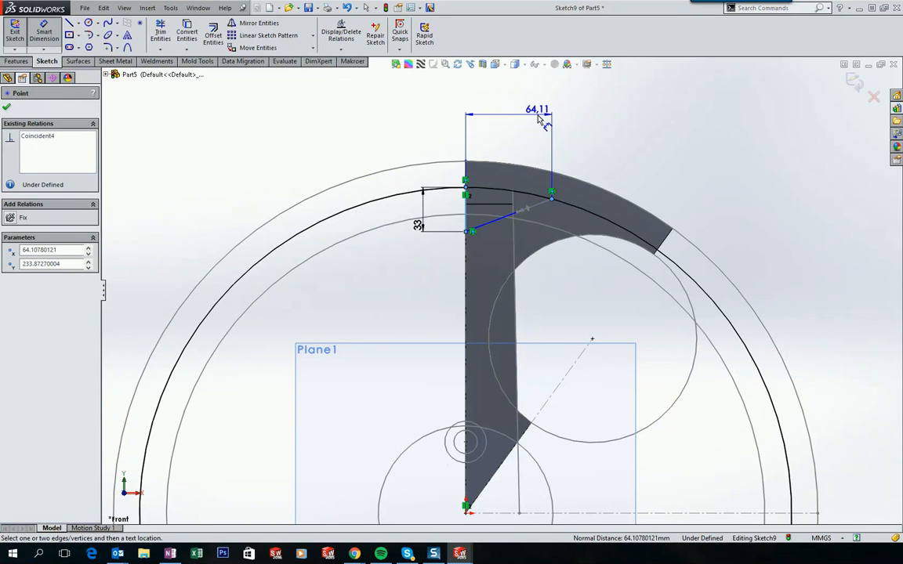
click(524, 116)
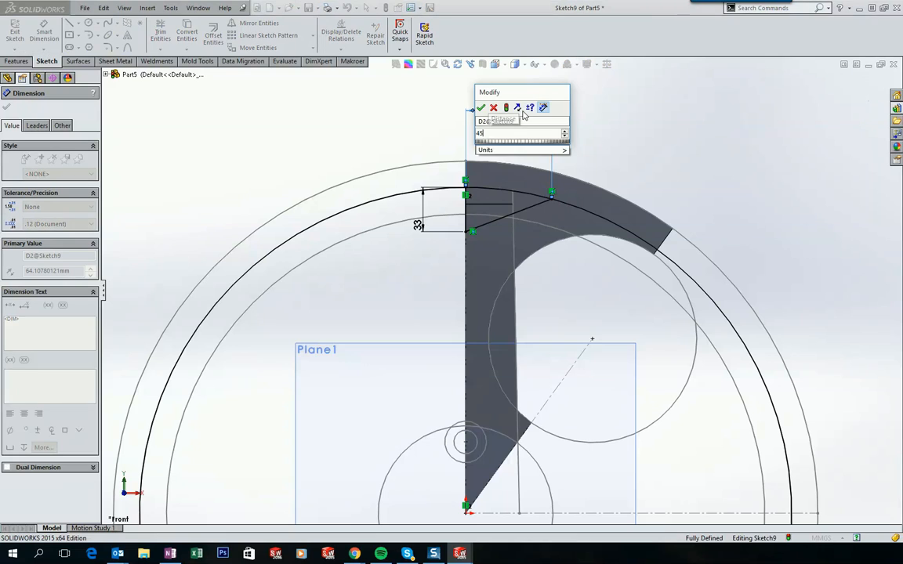
text(45)
key(Return)
key(Escape)
key(Escape)
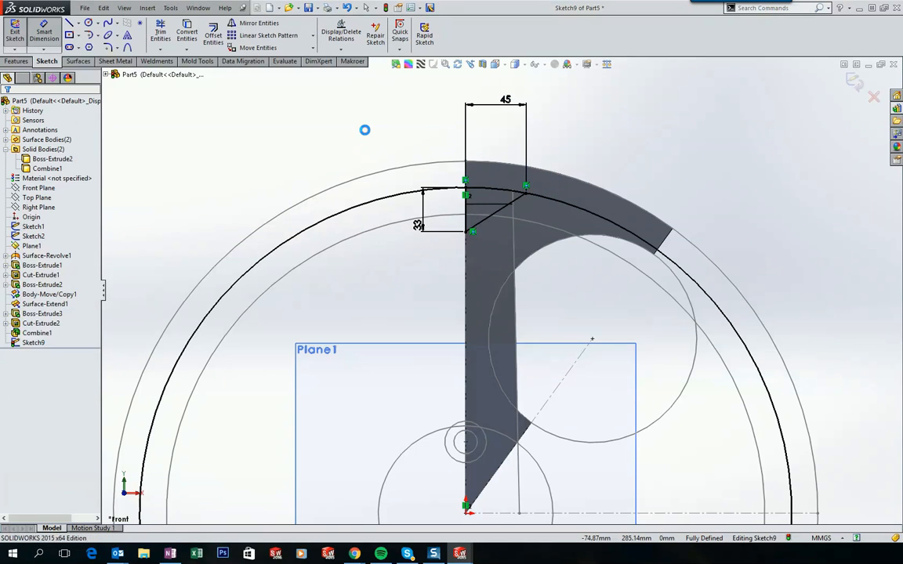
Power-trim the converted circle, keeping only the short arc between the vertical line and the spline's end
click(162, 36)
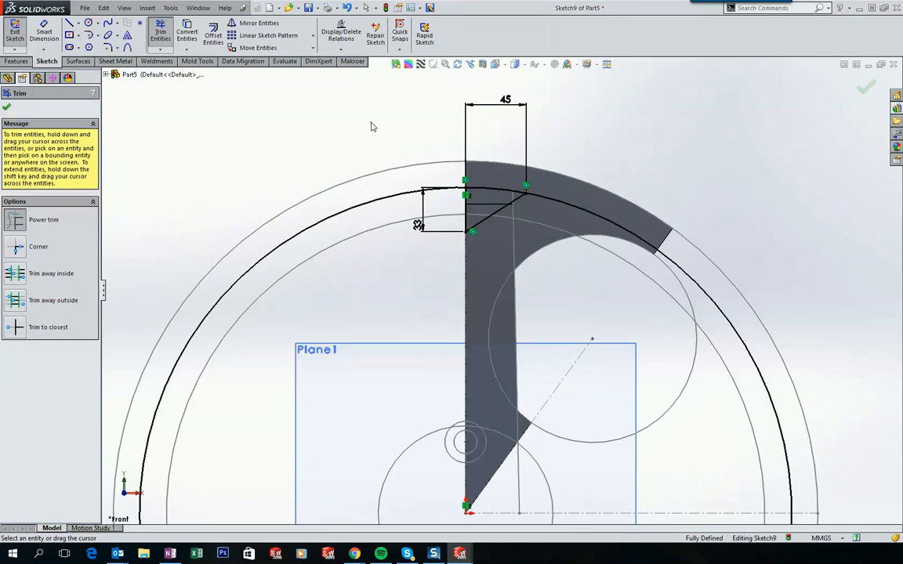
drag(362, 176, 357, 220)
scroll(464, 186, down, 3)
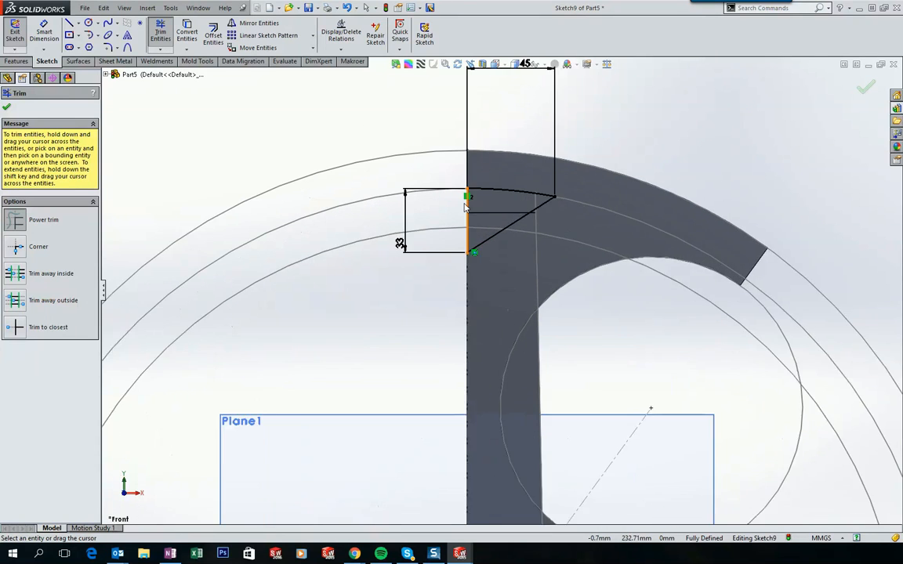
key(Escape)
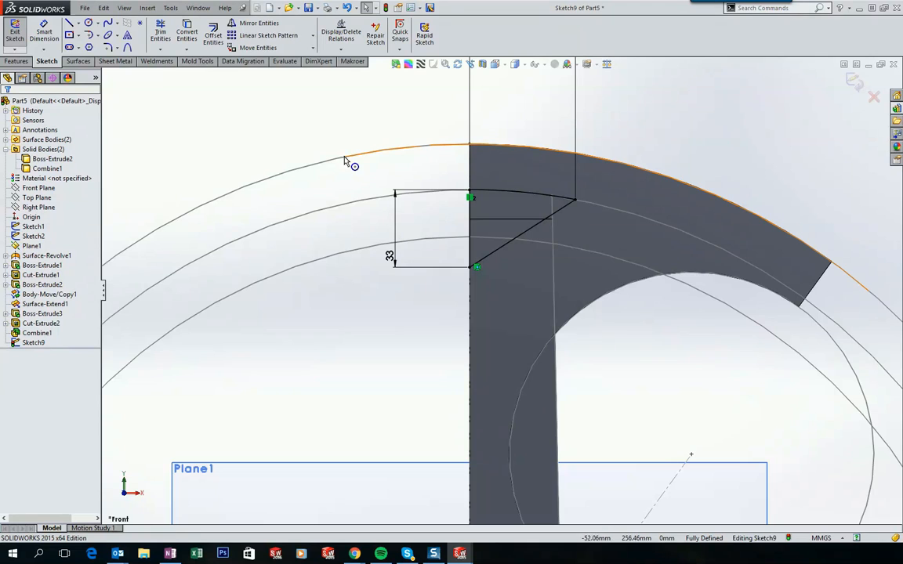
Bulge the spline outward with its two end tangent handles and make the handle at the vertical line's lower end horizontal
click(559, 213)
scroll(527, 211, down, 1)
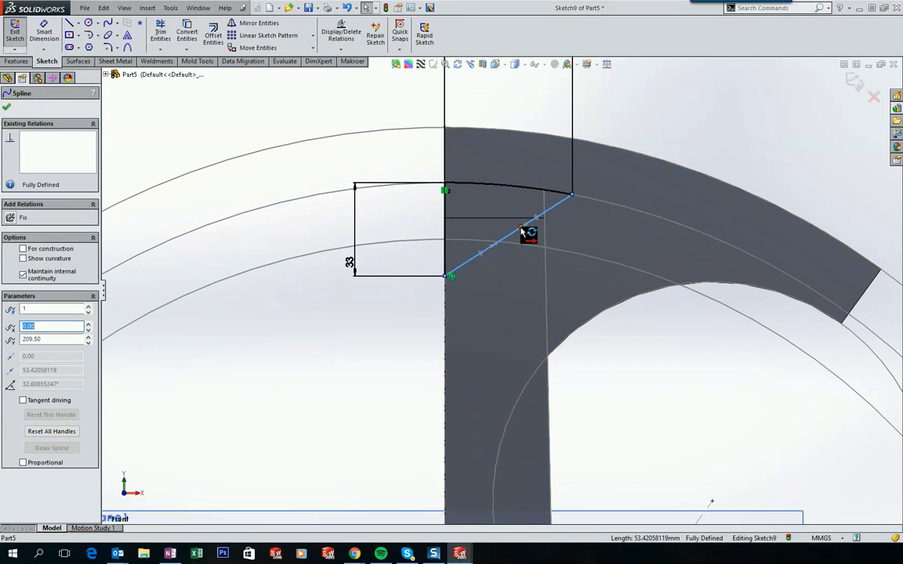
drag(528, 236, 672, 223)
drag(581, 251, 571, 274)
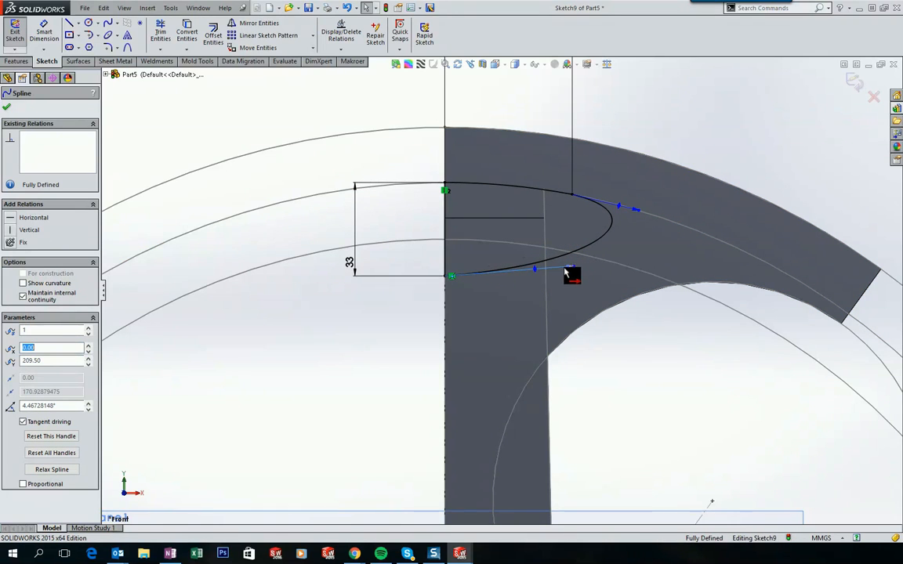
click(10, 221)
click(243, 108)
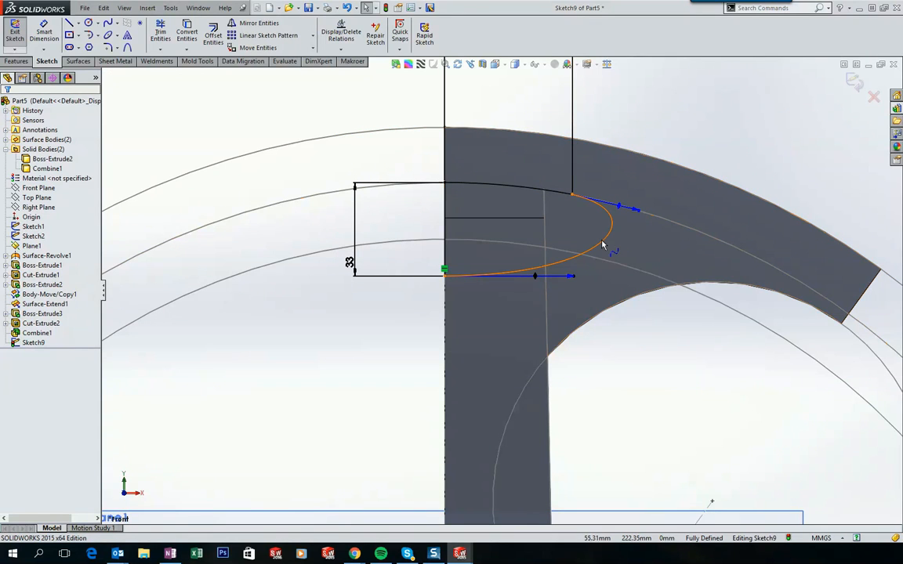
Add an Equal Curvature relation between the spline and the trimmed arc
click(578, 201)
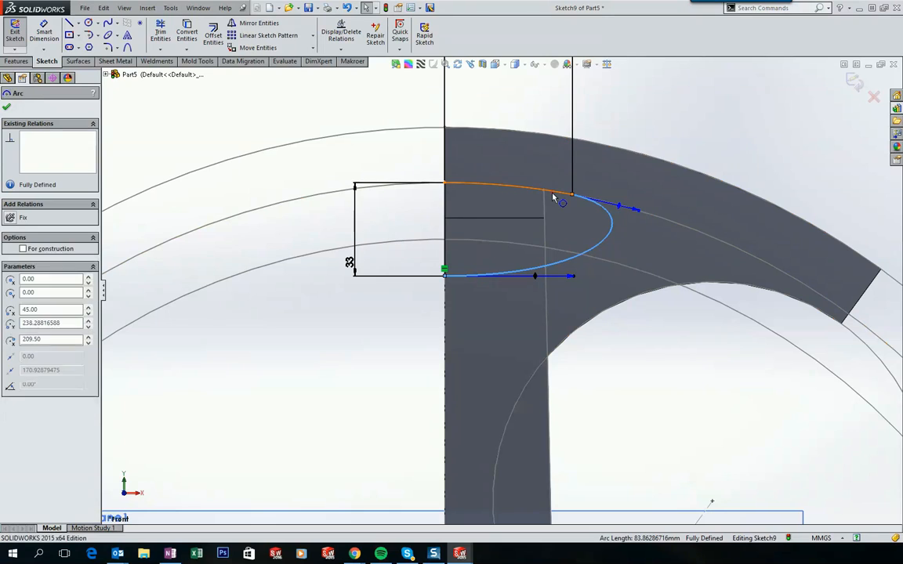
ctrl+click(554, 195)
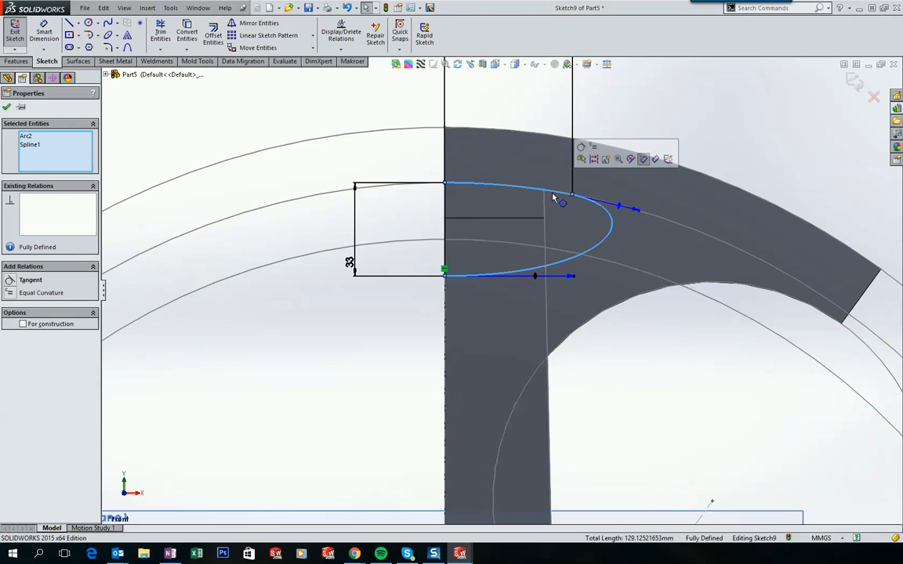
click(32, 294)
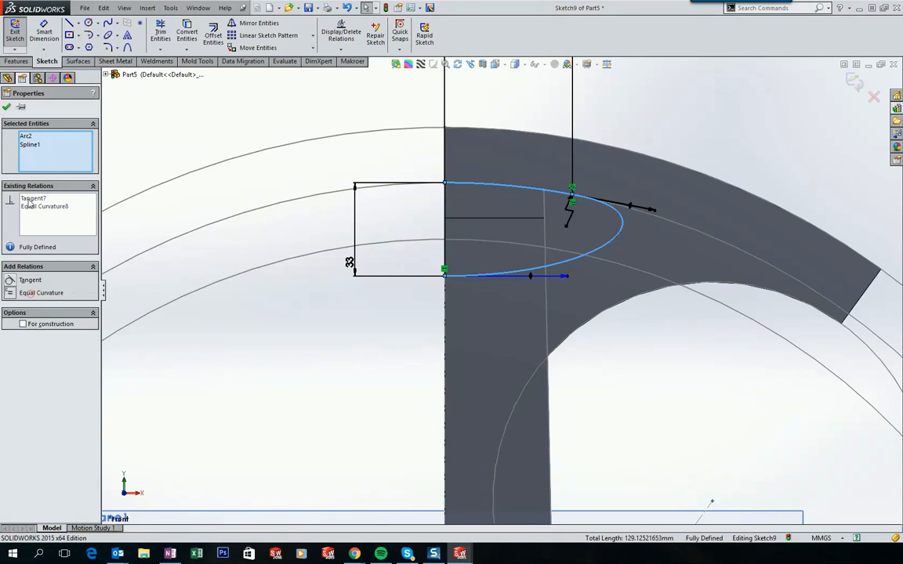
click(6, 106)
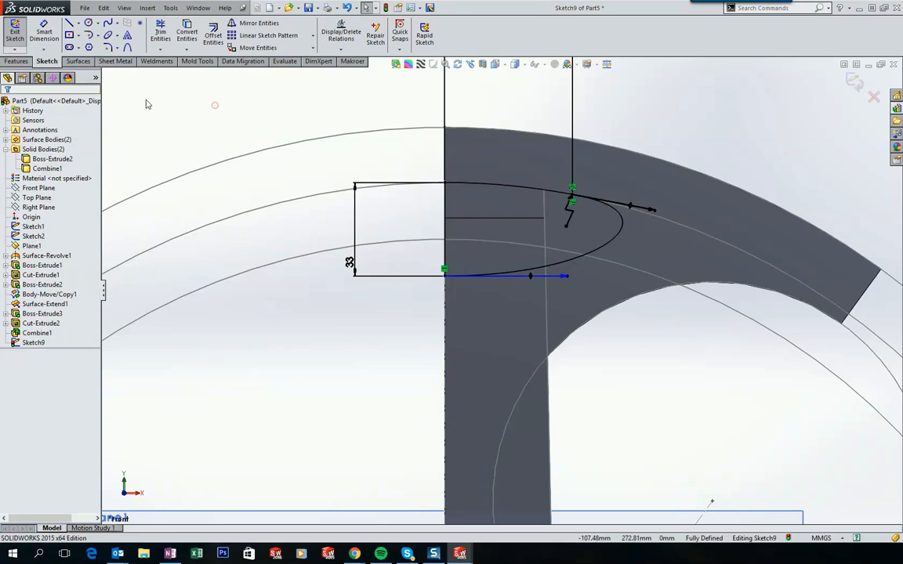
Dimension the spline's horizontal tangent handle at the vertical line's lower end as 97 mm
click(44, 33)
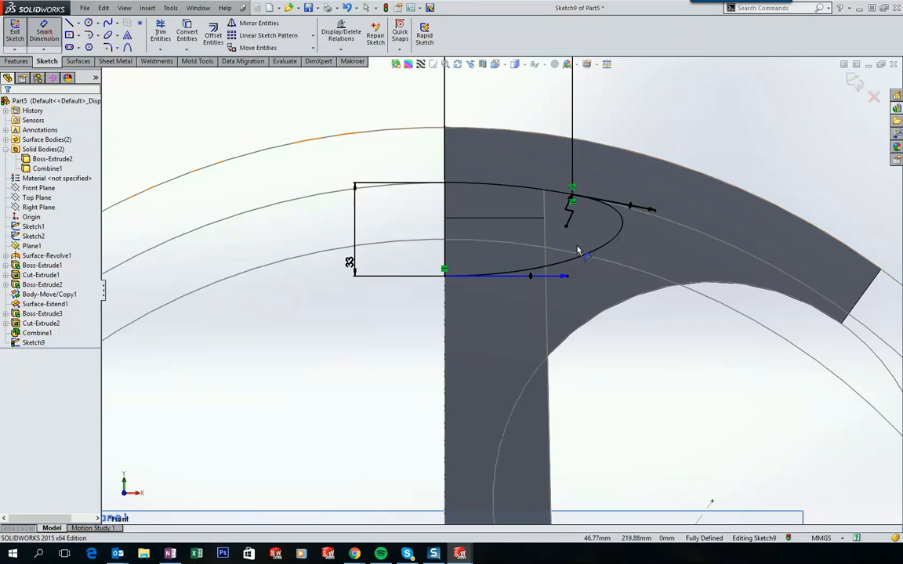
click(564, 281)
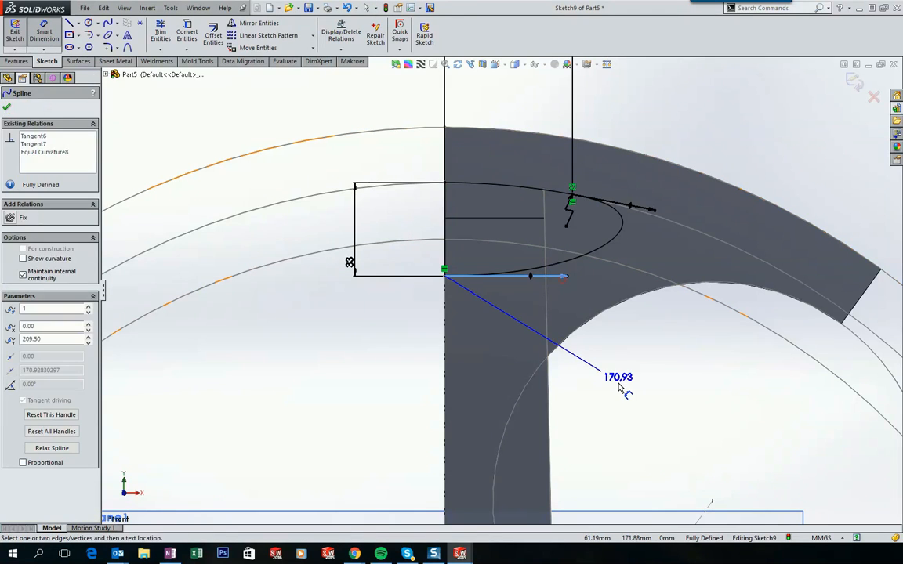
click(619, 386)
text(97)
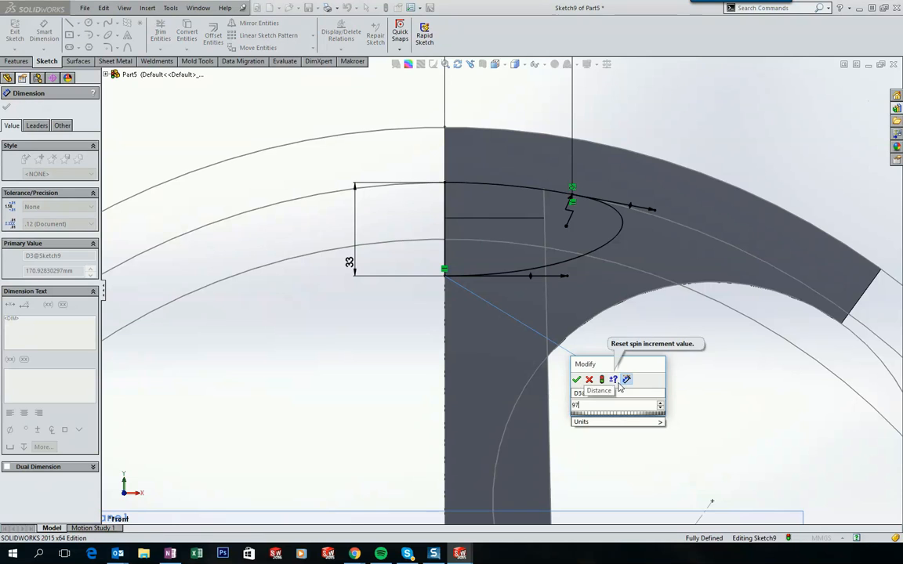
key(Return)
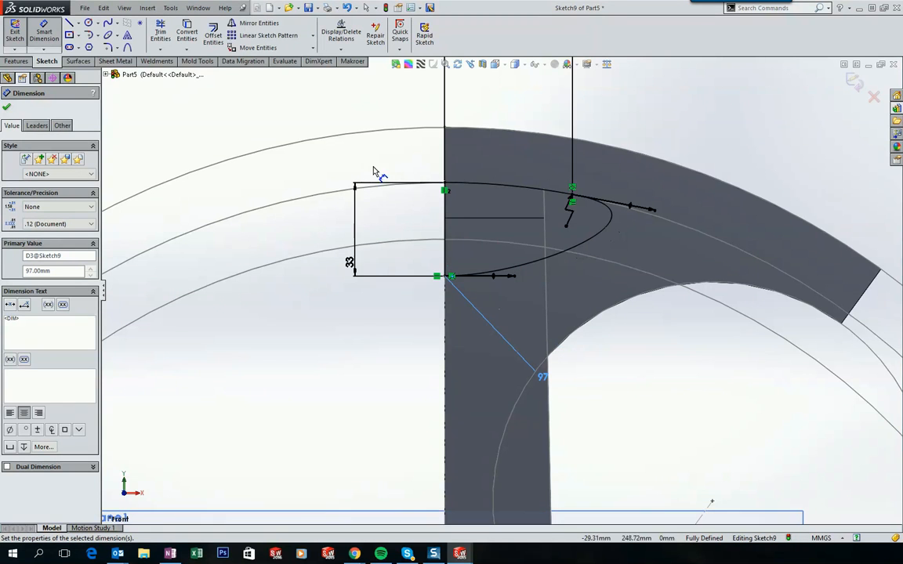
click(255, 119)
Cut-extrude the closed spline profile with a Blind depth of 3 mm, starting from the Surface-Extend1 surface
scroll(440, 169, up, 1)
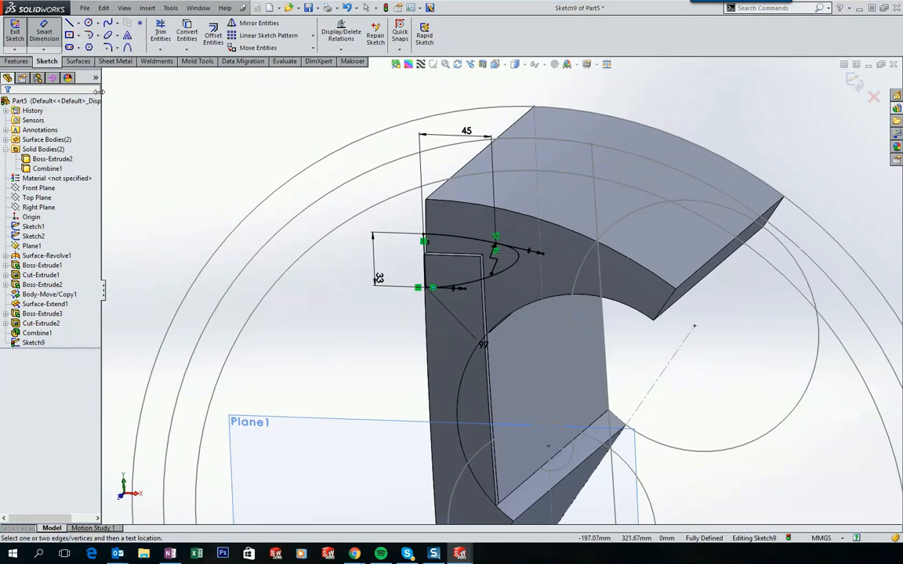
click(16, 62)
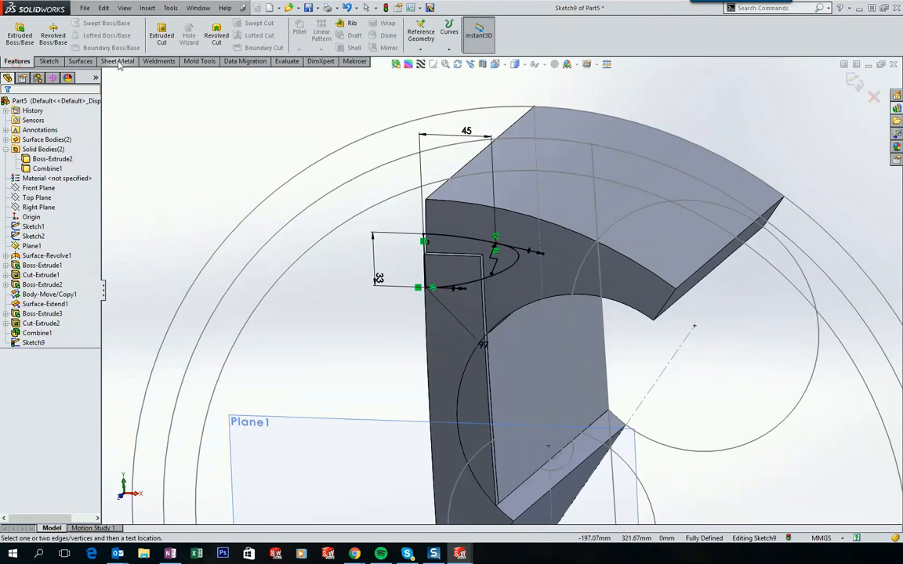
click(164, 37)
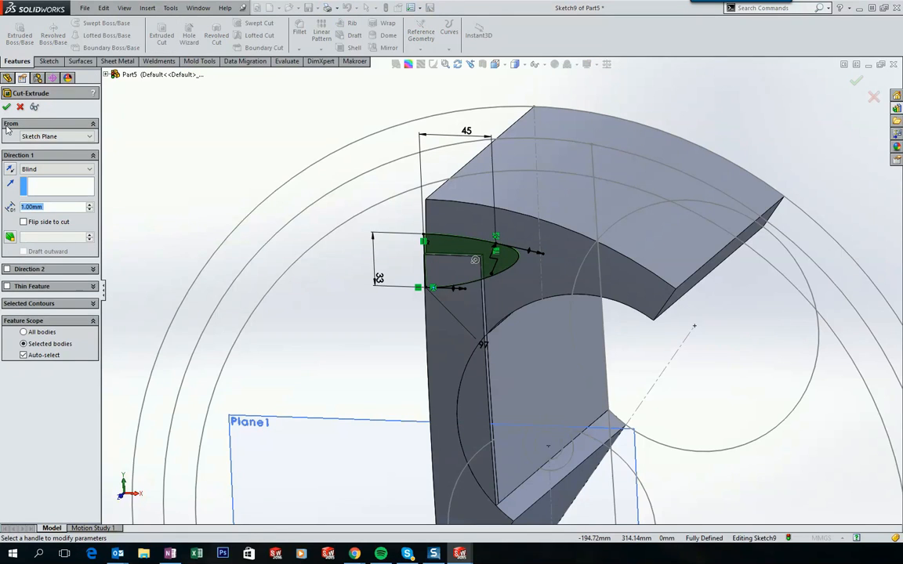
click(59, 136)
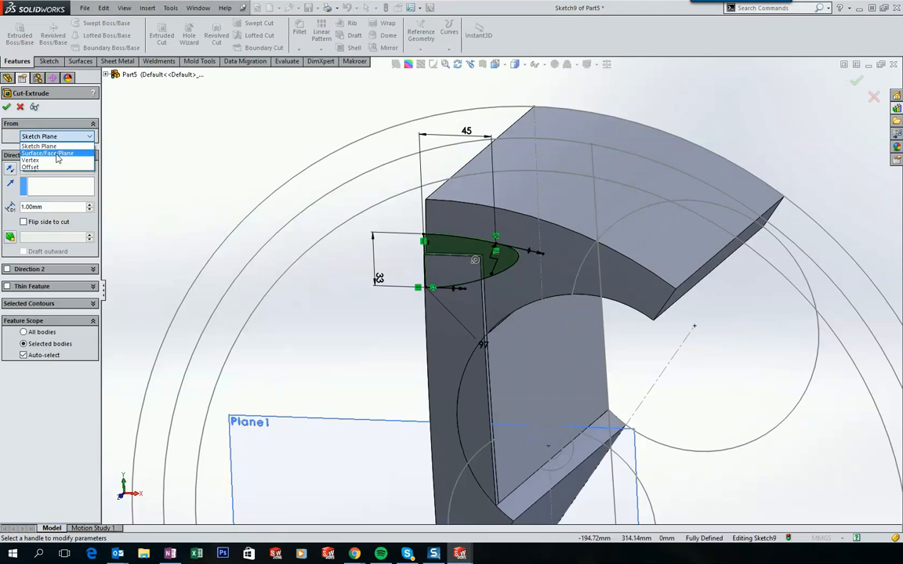
click(57, 153)
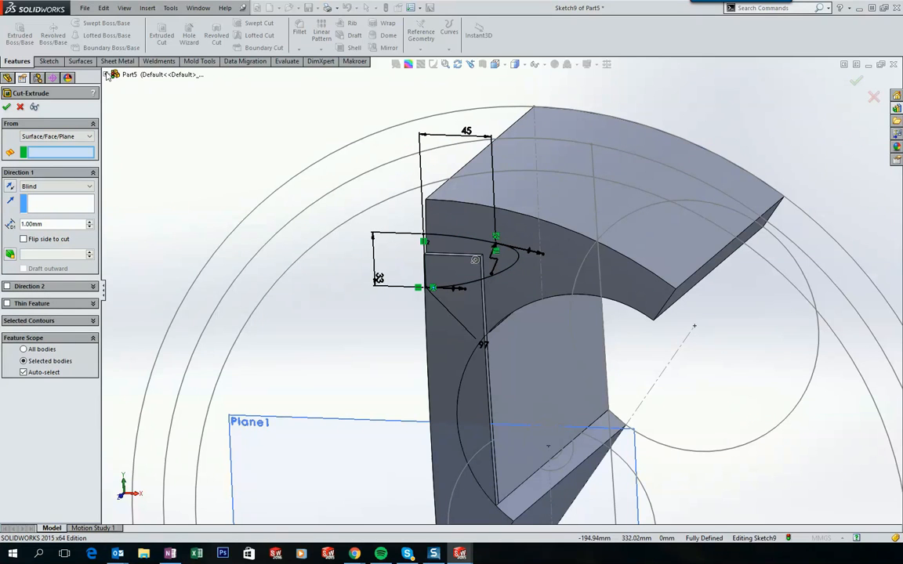
click(106, 75)
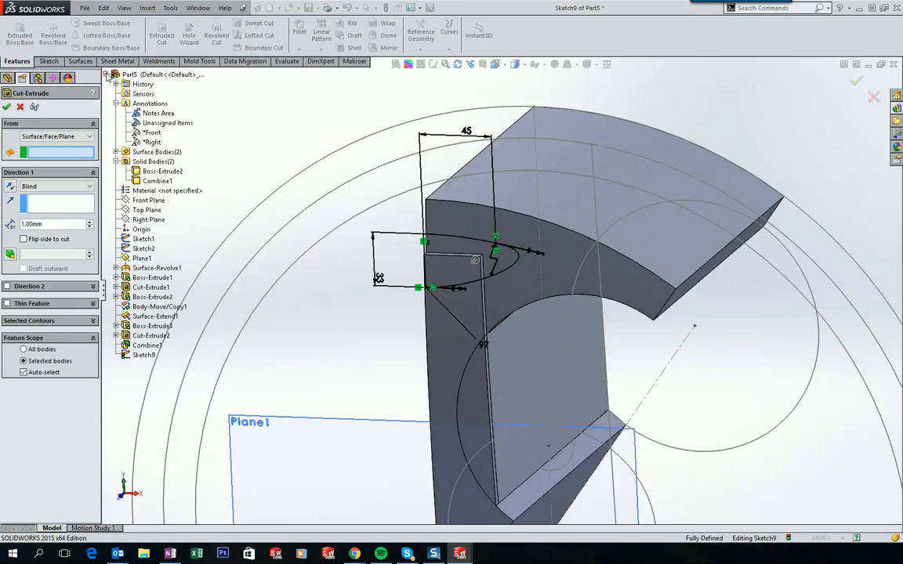
click(155, 316)
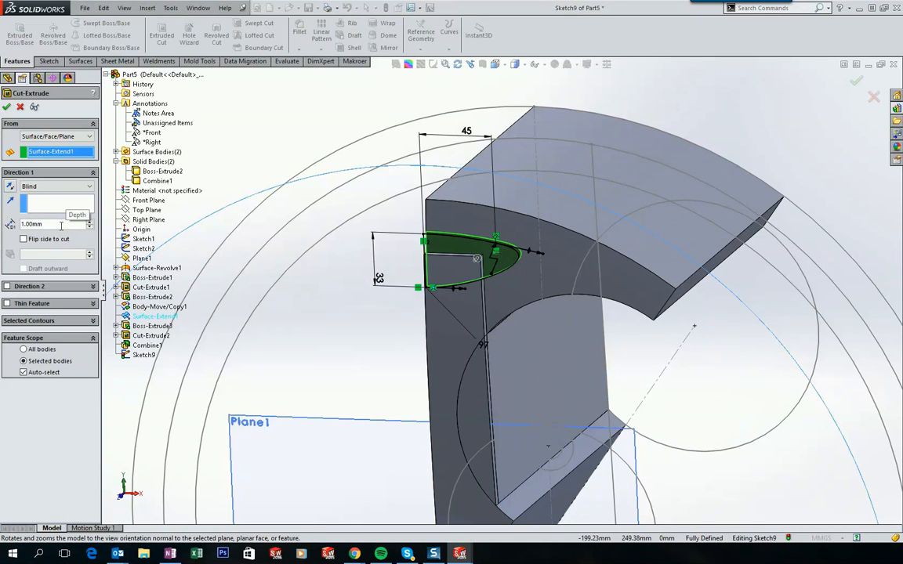
click(91, 223)
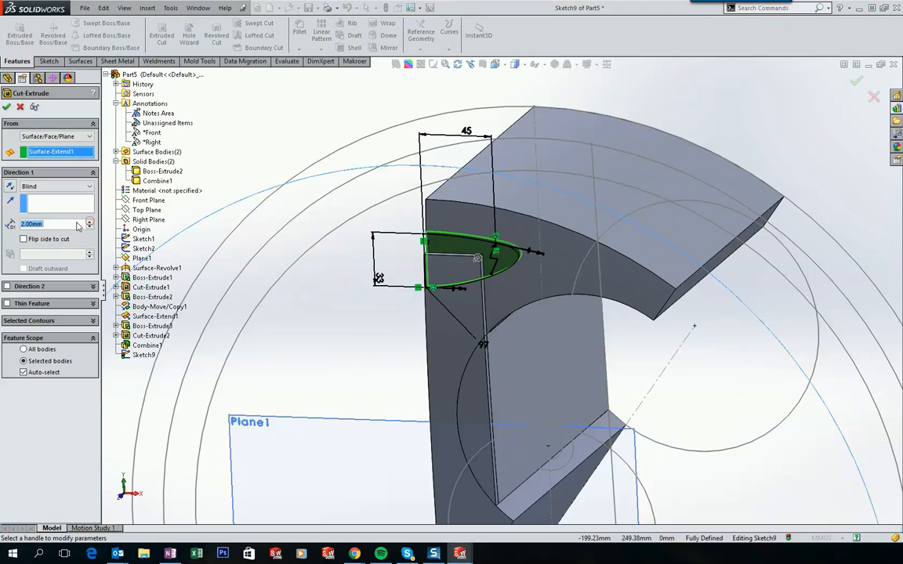
click(89, 222)
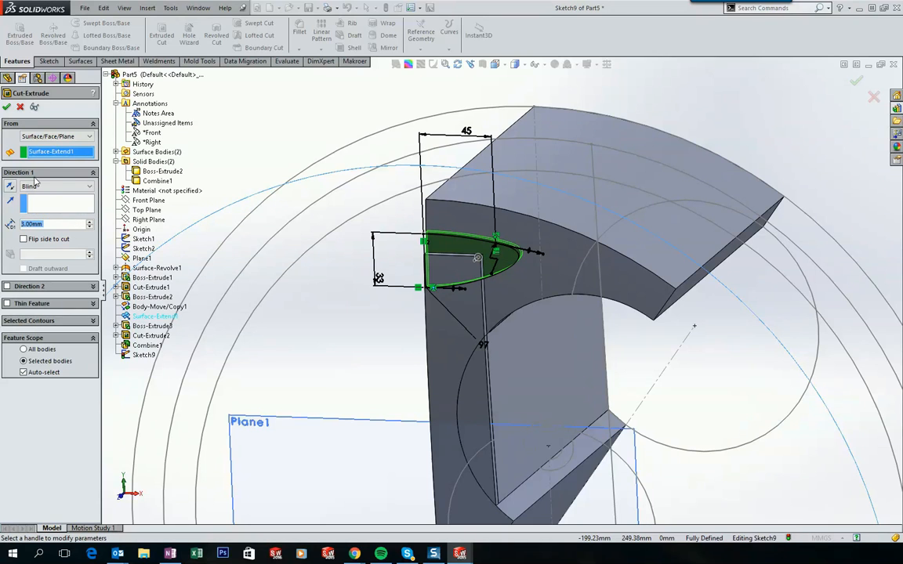
click(6, 107)
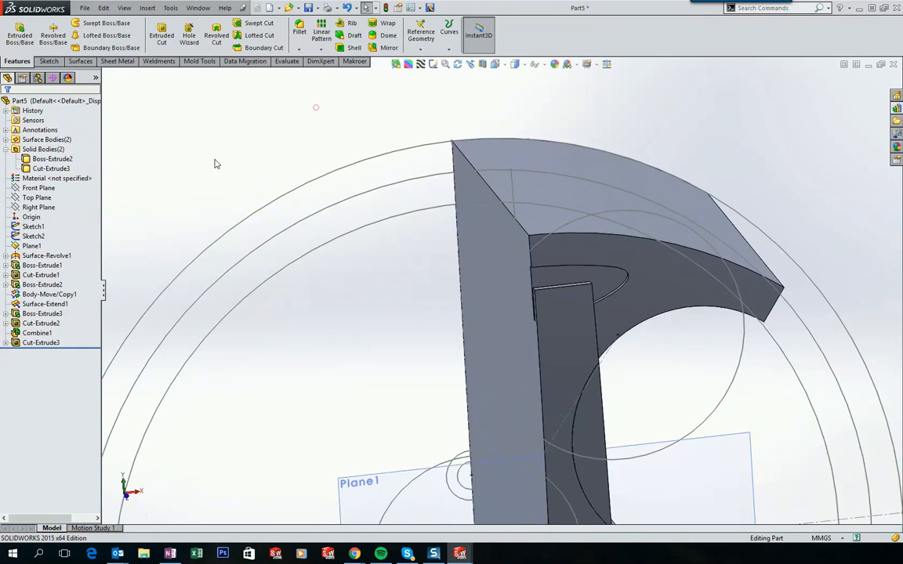
Start a sketch on the Front Plane and convert the spline profile of Sketch9 into it
click(38, 188)
right_click(39, 188)
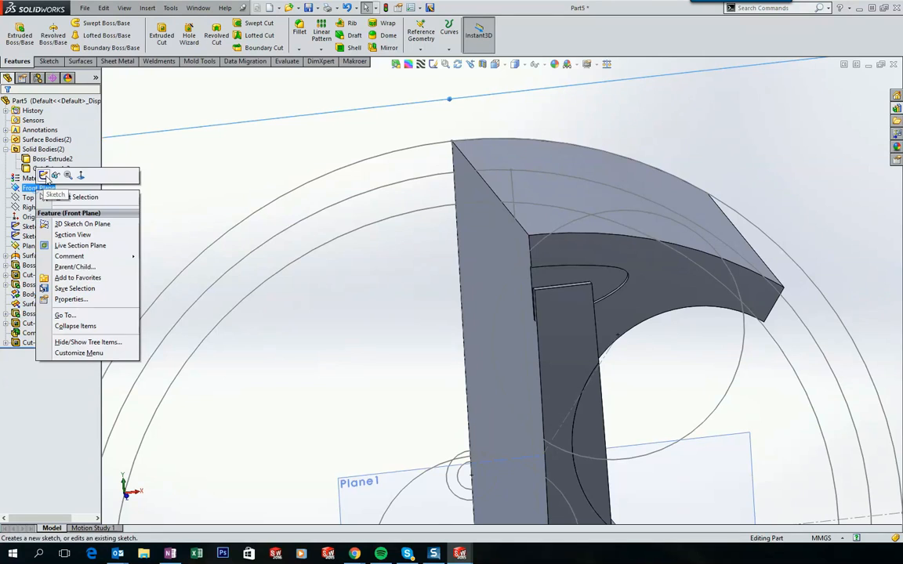
click(54, 176)
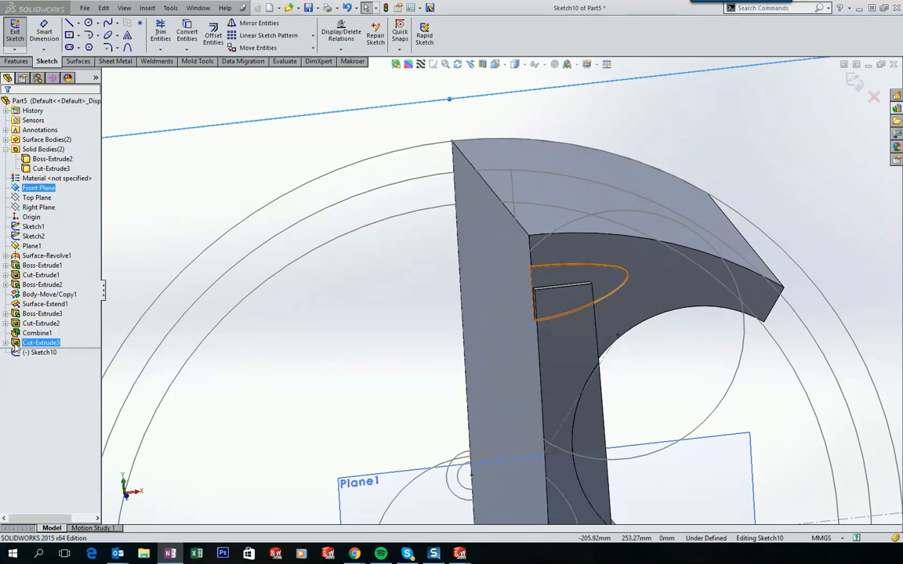
click(6, 343)
click(43, 353)
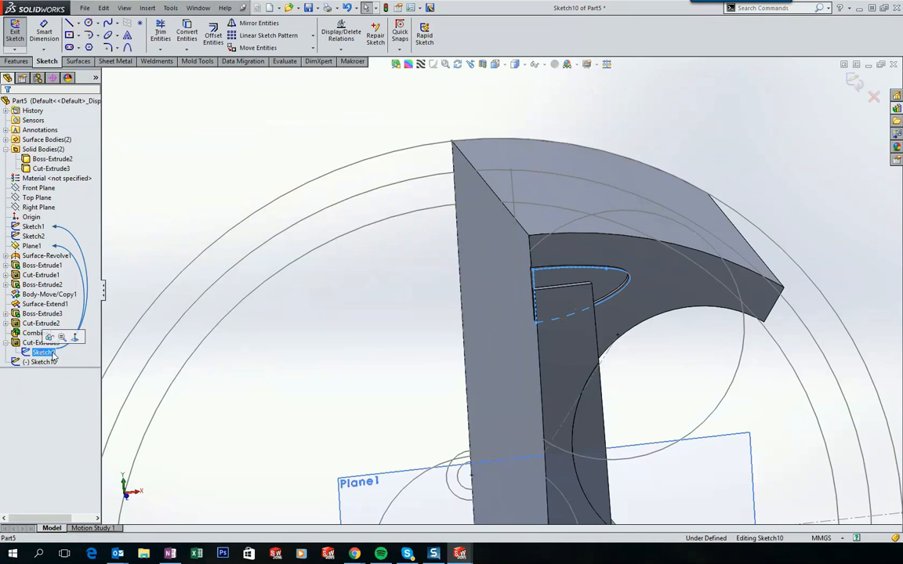
click(187, 31)
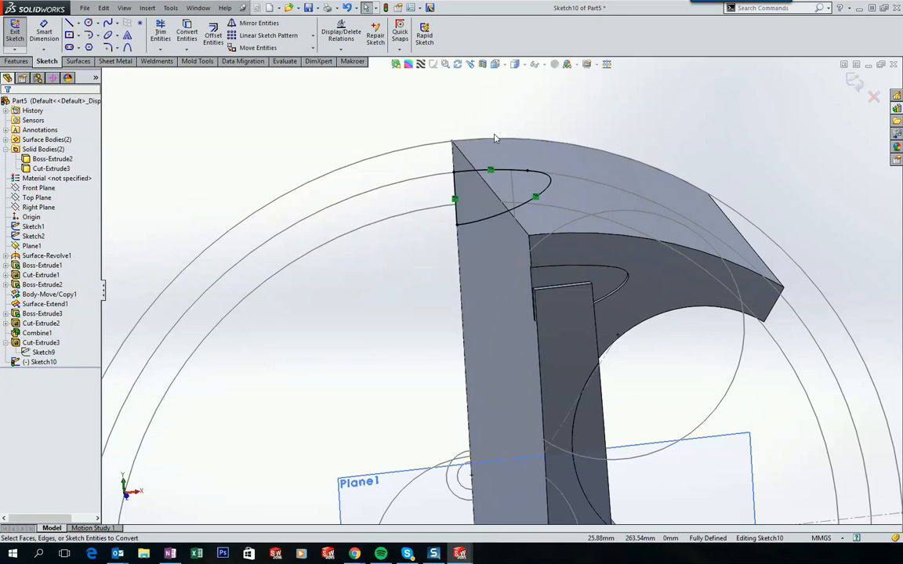
Convert the near-vertical Sketch1 line crossing the profile and power-trim to the closed four-sided region between the two upright lines
click(515, 193)
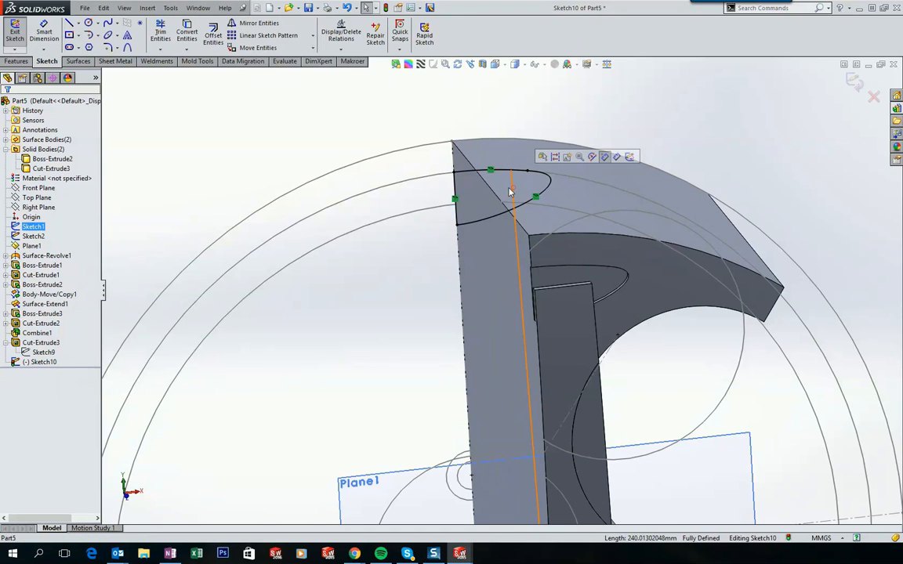
click(187, 31)
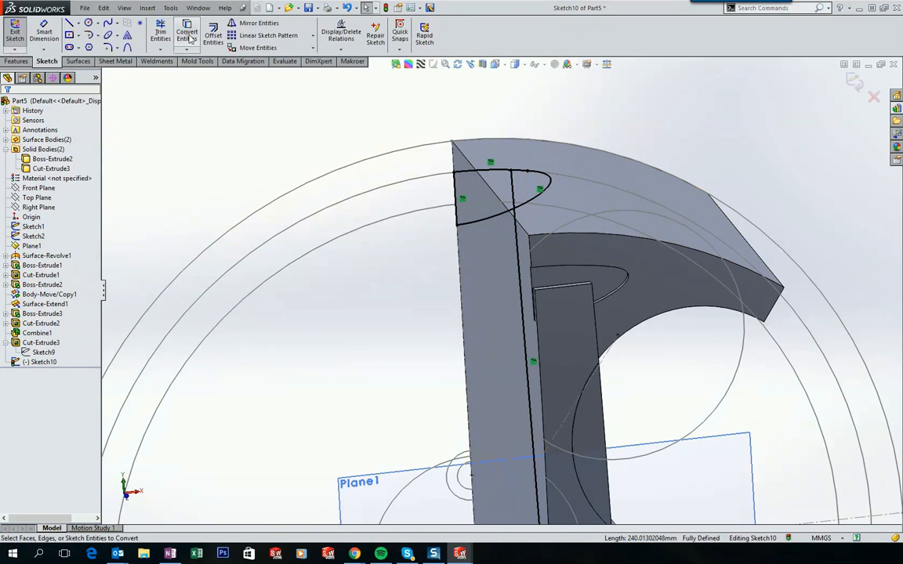
middle_drag(304, 110, 329, 116)
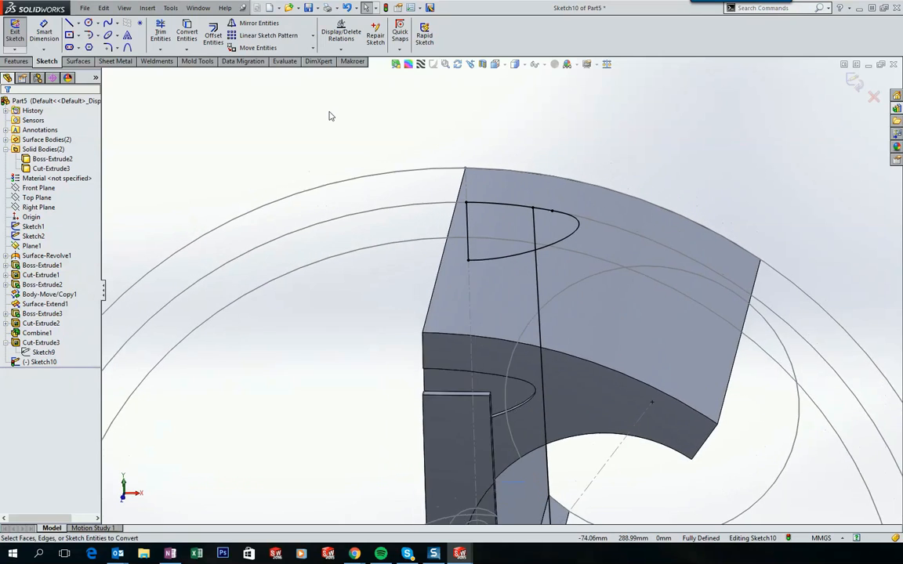
click(160, 31)
mouse_move(558, 103)
mouse_down()
mouse_move(541, 133)
mouse_move(583, 175)
mouse_move(513, 225)
mouse_up()
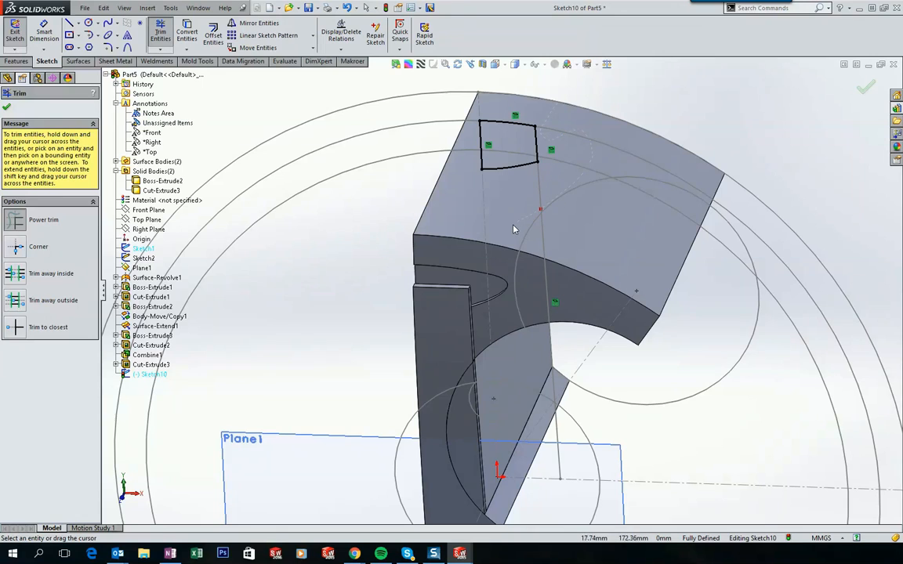
key(Escape)
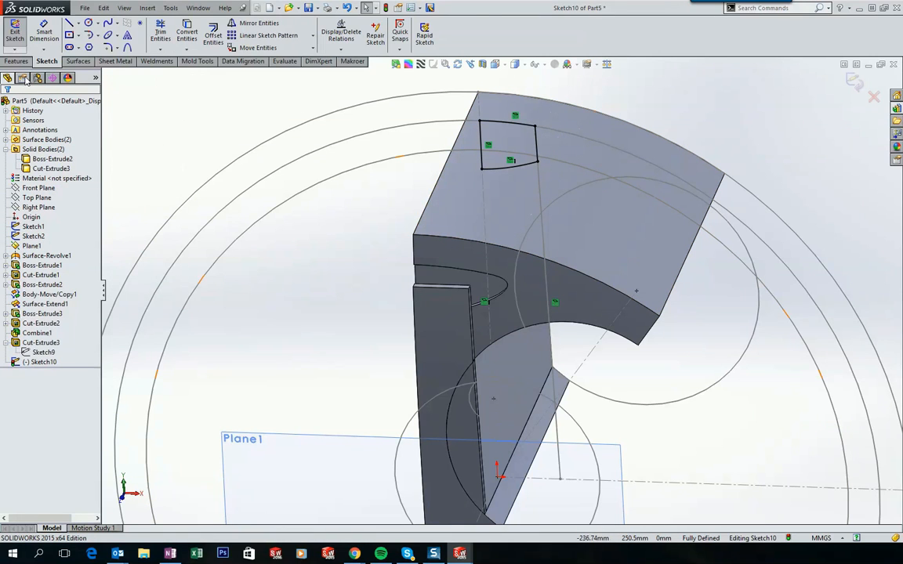
Cut-extrude the trimmed four-sided profile with the Through All end condition
click(16, 62)
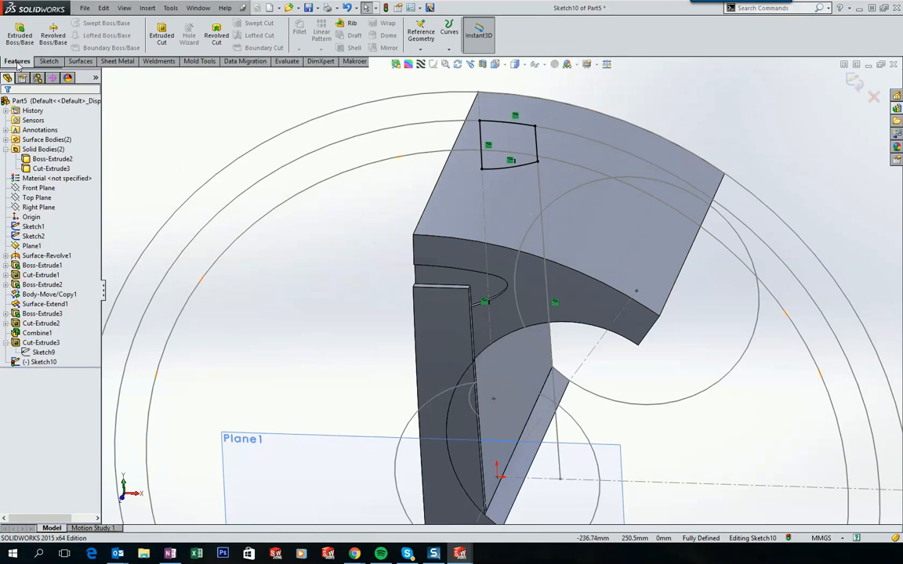
click(163, 44)
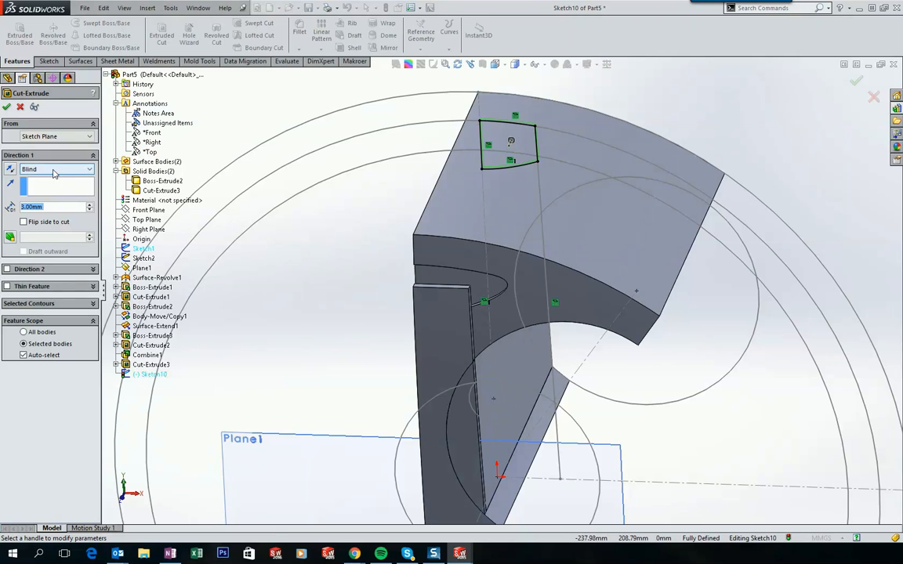
click(58, 170)
click(55, 186)
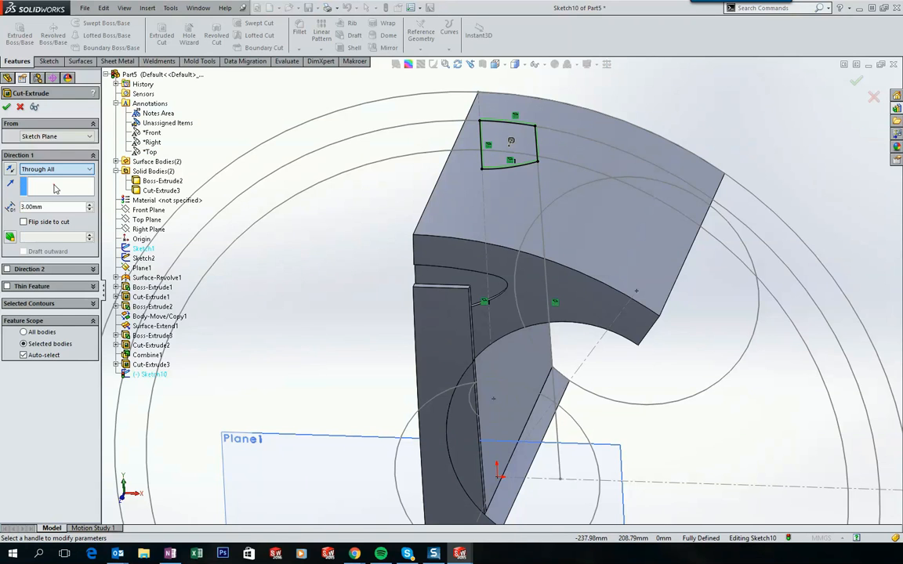
middle_drag(252, 115, 67, 108)
click(7, 107)
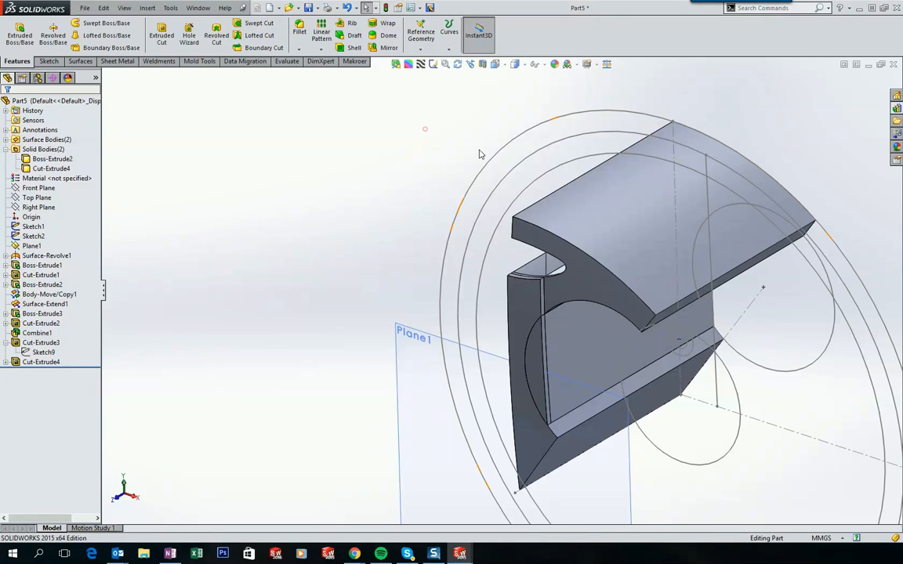
Move the inner Boss-Extrude2 body by -10 mm in Z with Move/Copy Body, with the Copy option turned off
click(50, 158)
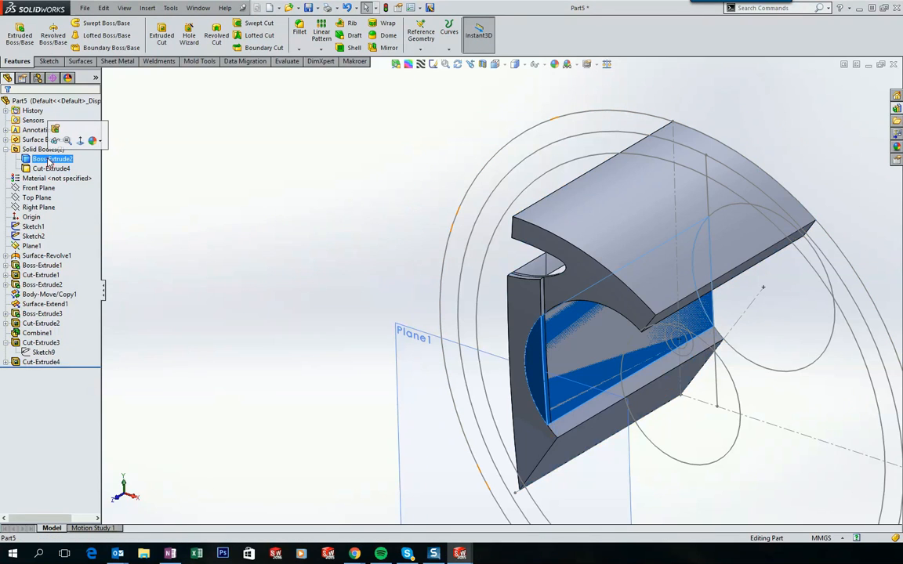
click(340, 144)
click(148, 8)
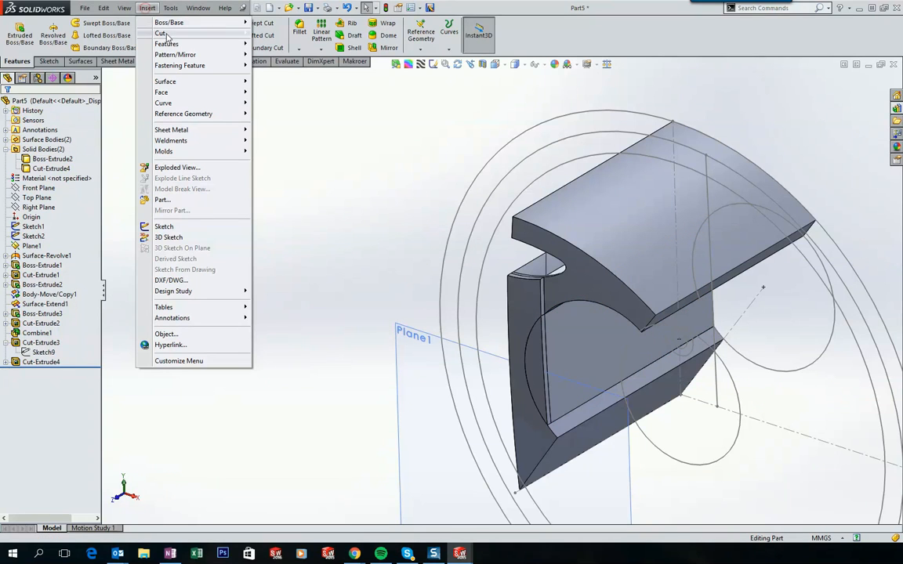
mouse_move(186, 48)
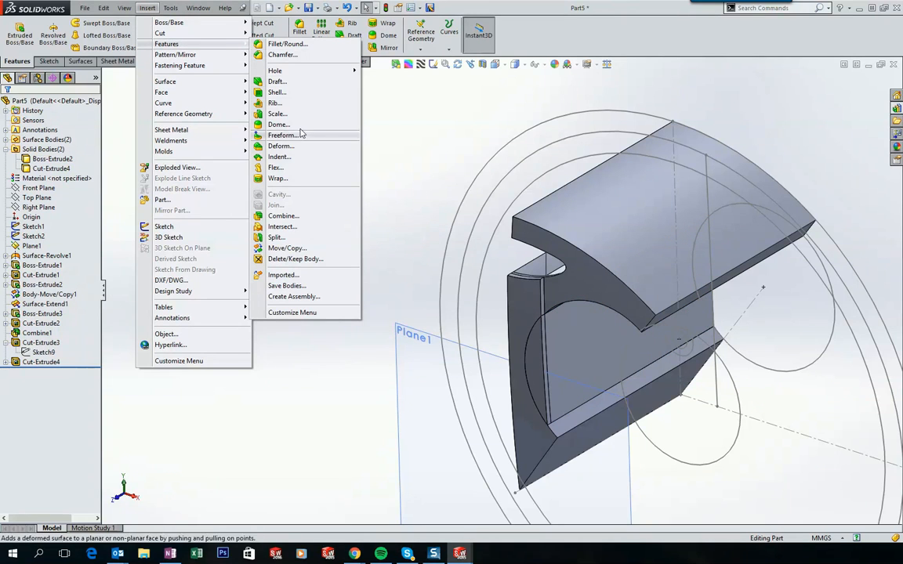
click(288, 249)
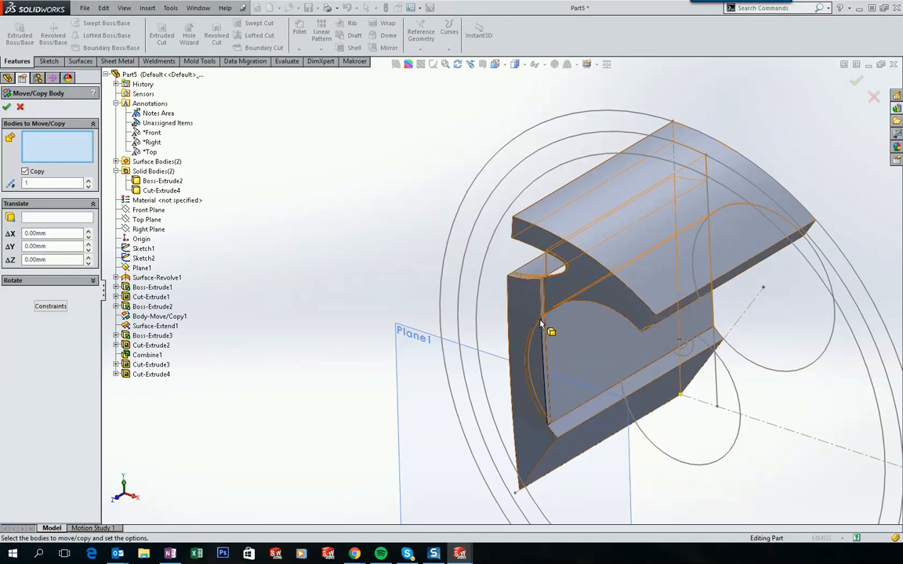
click(600, 353)
click(601, 353)
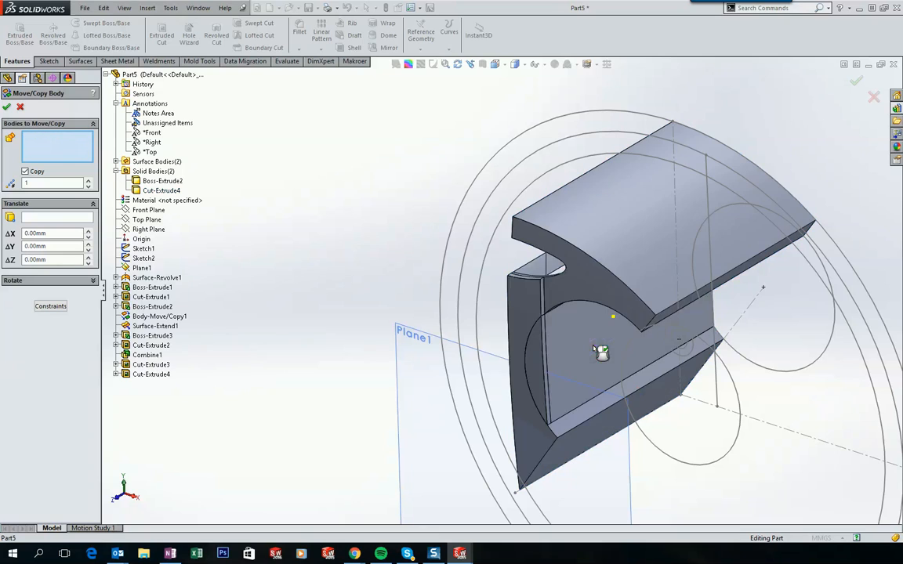
click(530, 351)
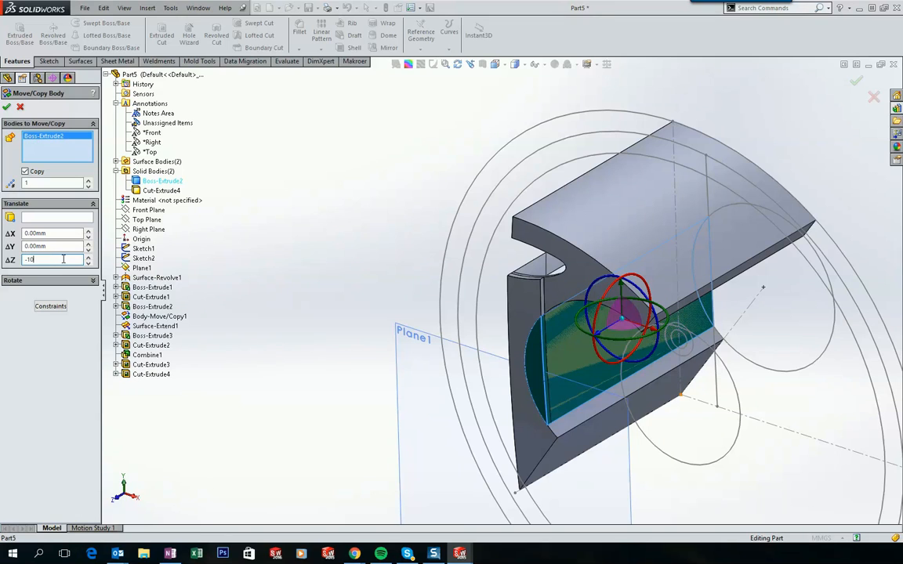
click(63, 258)
text(-10)
key(Return)
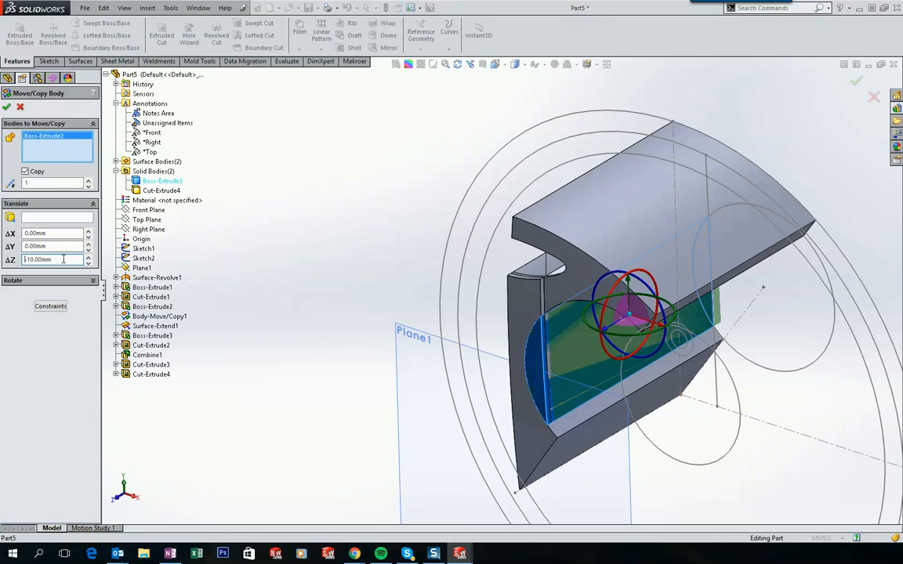
click(25, 172)
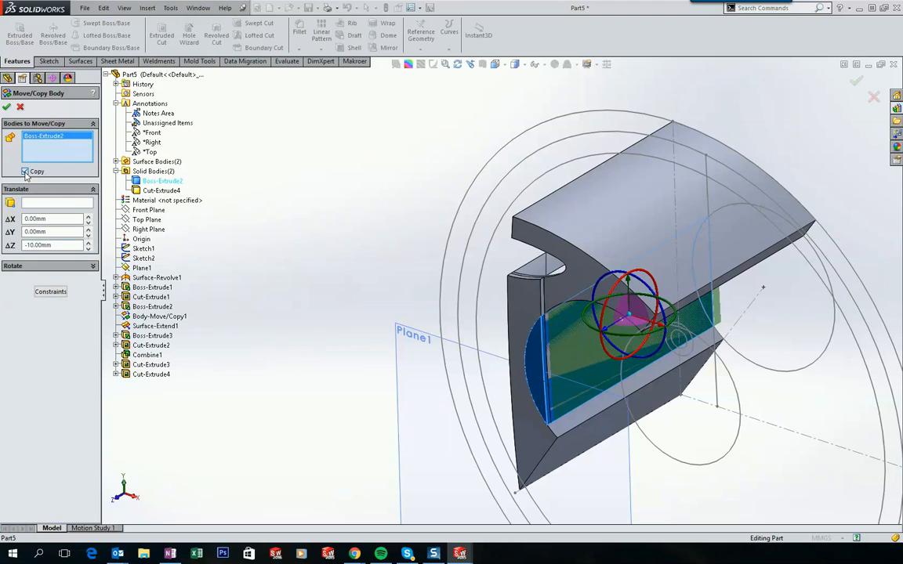
click(7, 107)
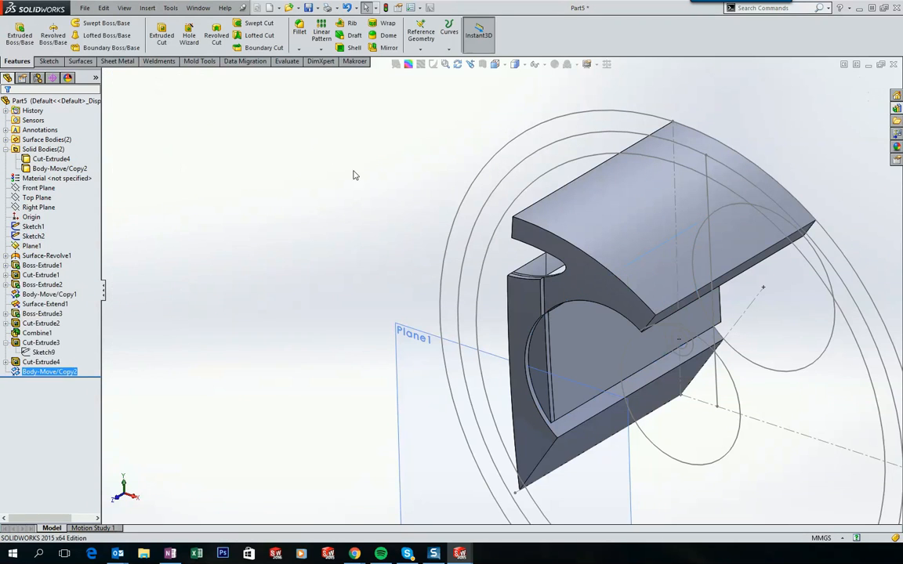
Start a sketch on the outer body's end face and convert the moved inner body's curved end-face outline into it
middle_drag(393, 188, 410, 174)
key(alt+Tab)
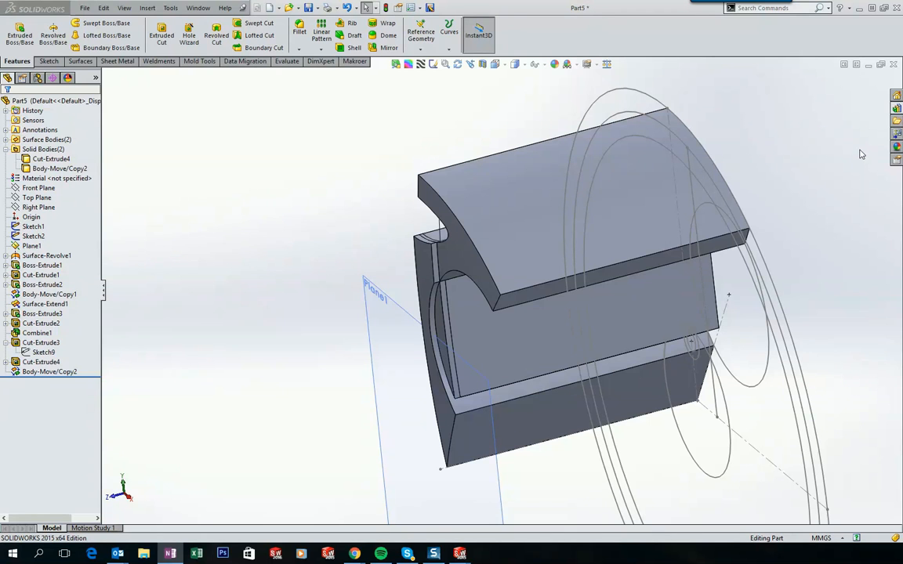
click(342, 194)
middle_drag(386, 160, 592, 101)
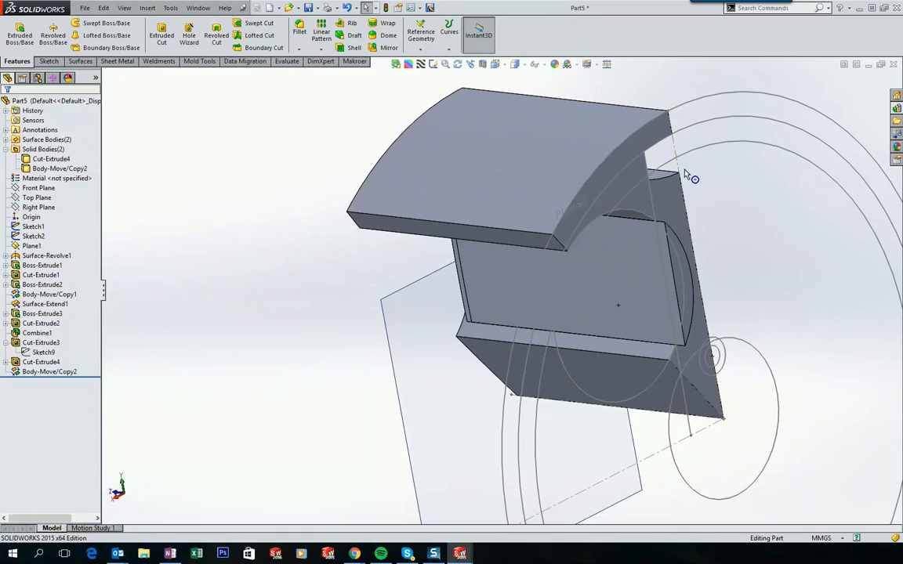
click(672, 203)
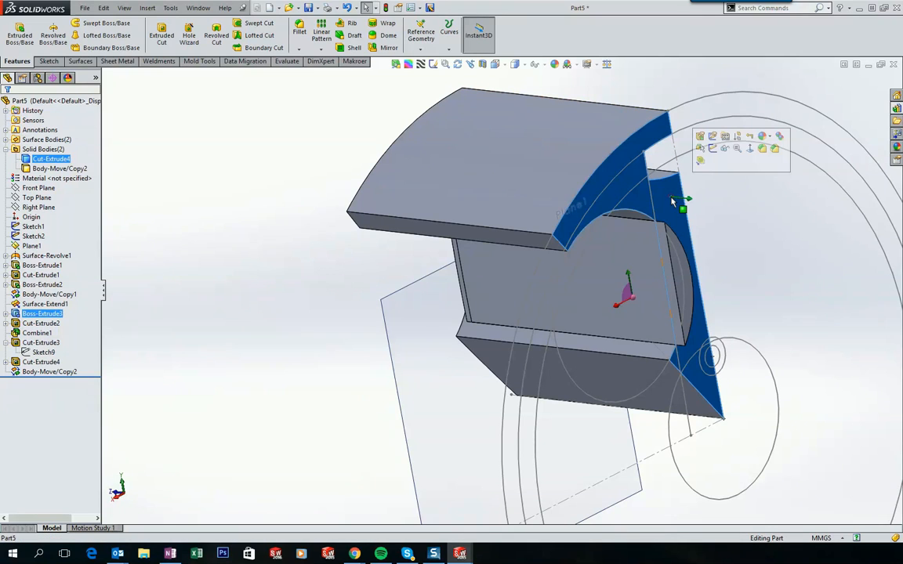
click(712, 147)
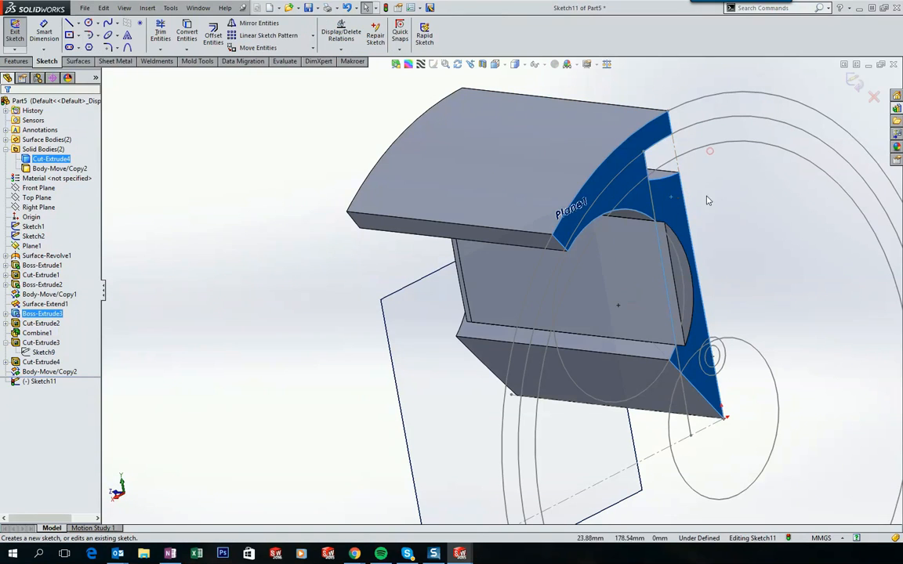
click(685, 284)
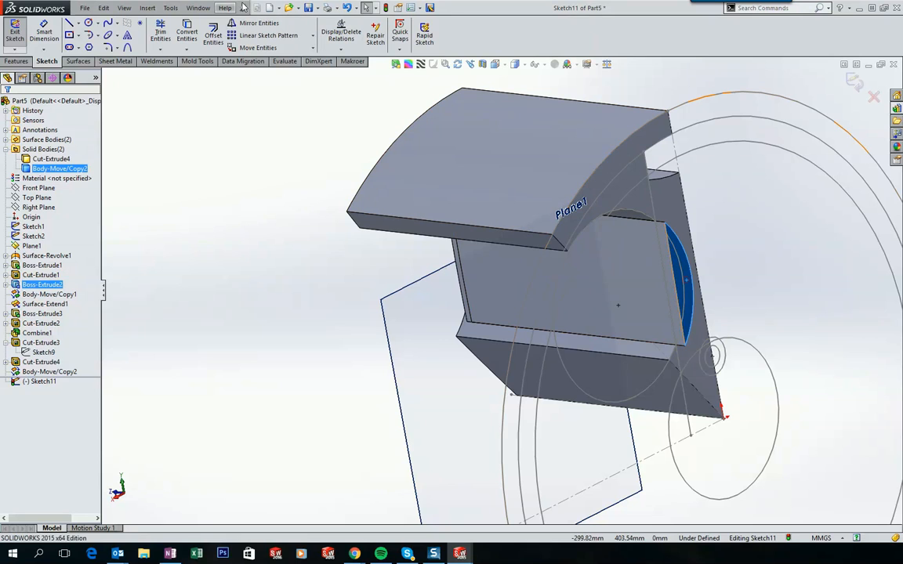
click(186, 38)
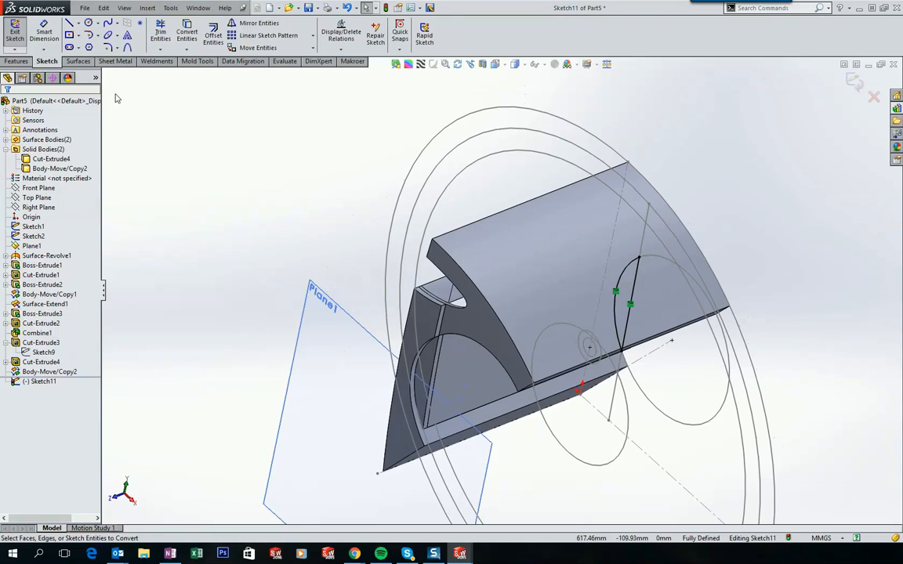
Set up an extruded cut of the converted end-face profile with the Through All end condition
click(24, 63)
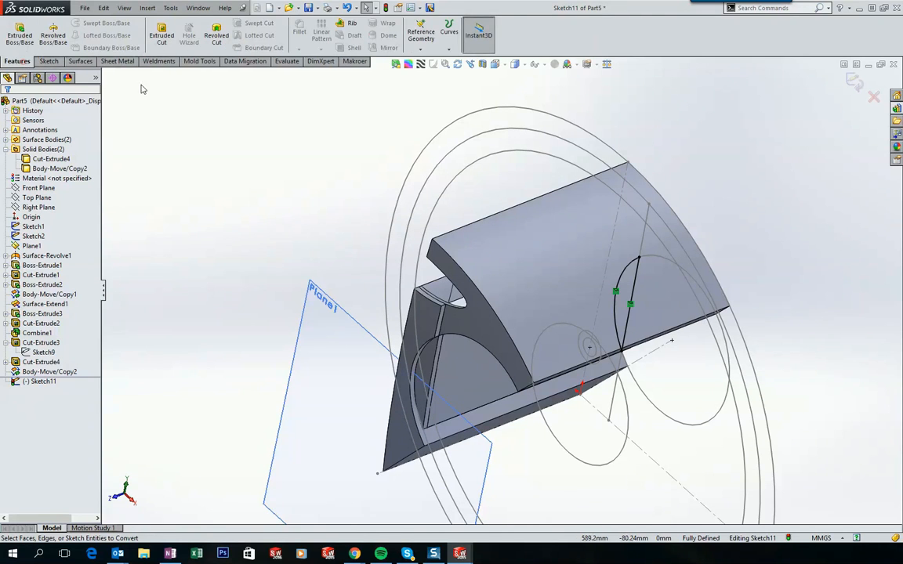
click(161, 34)
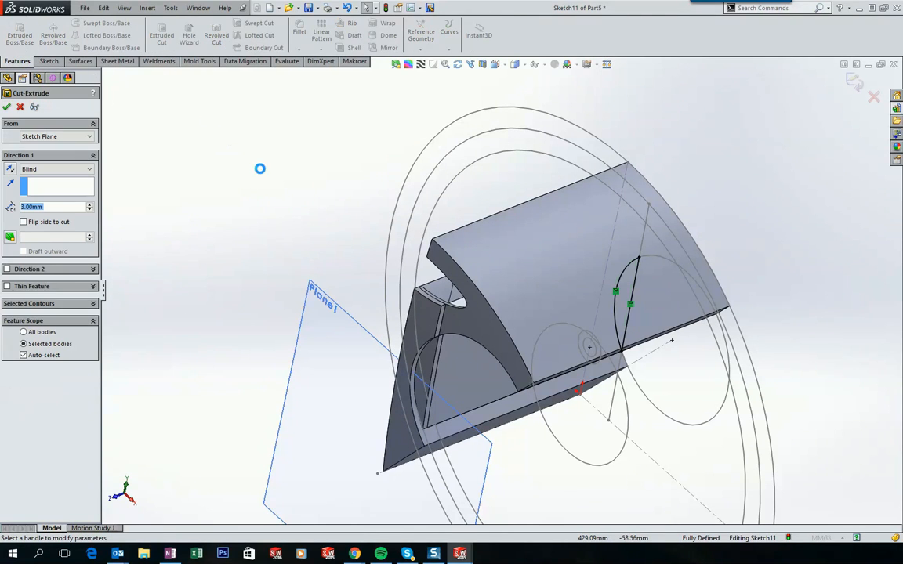
click(66, 171)
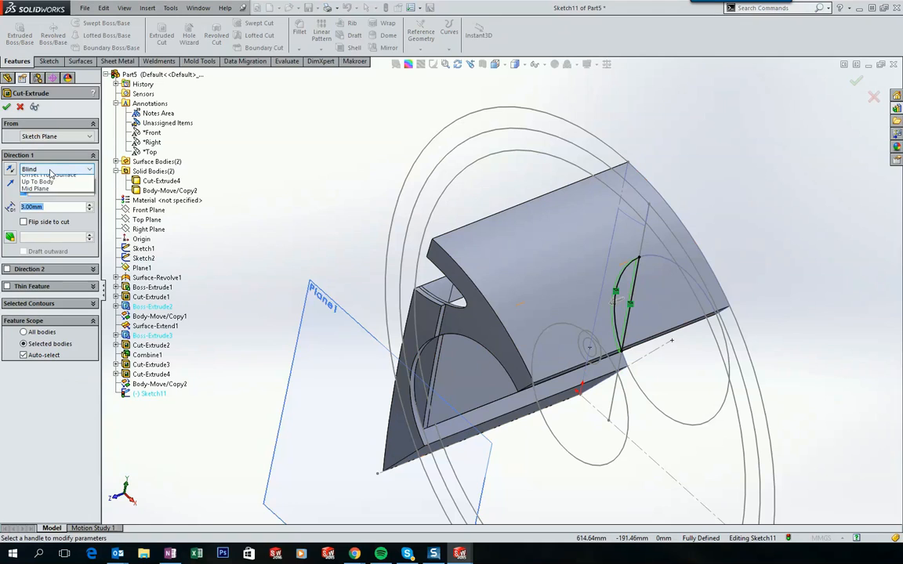
click(45, 188)
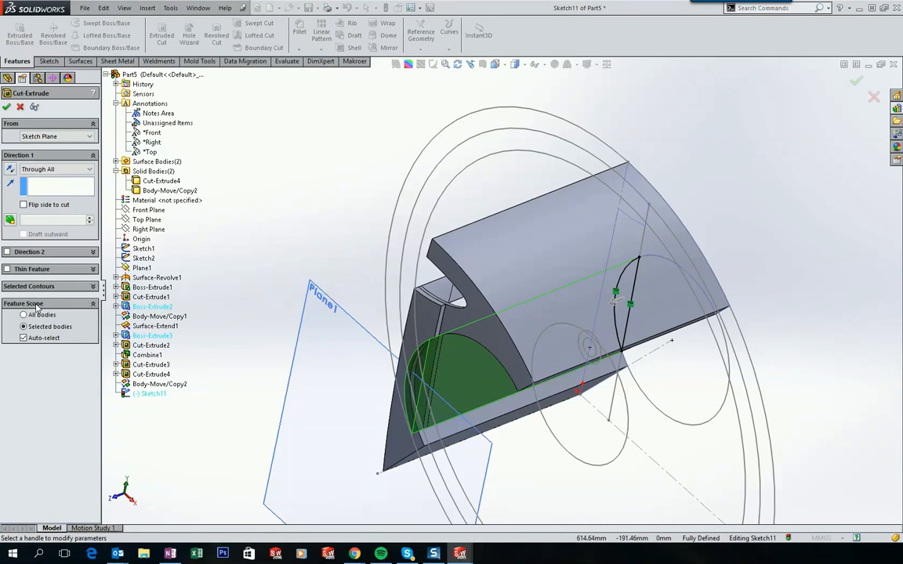
Turn off automatic body selection for the through-all cut and limit its feature scope to the large curved outer body
click(25, 337)
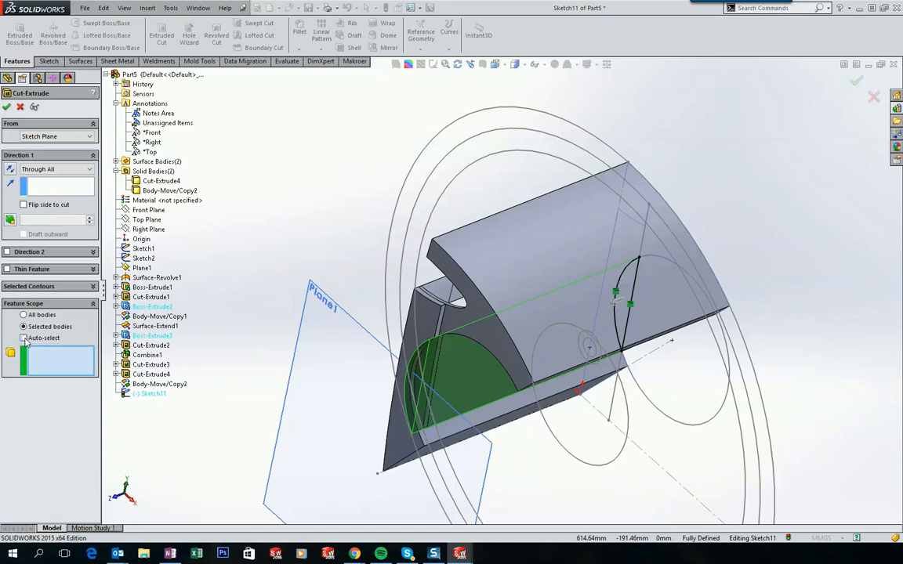
click(481, 239)
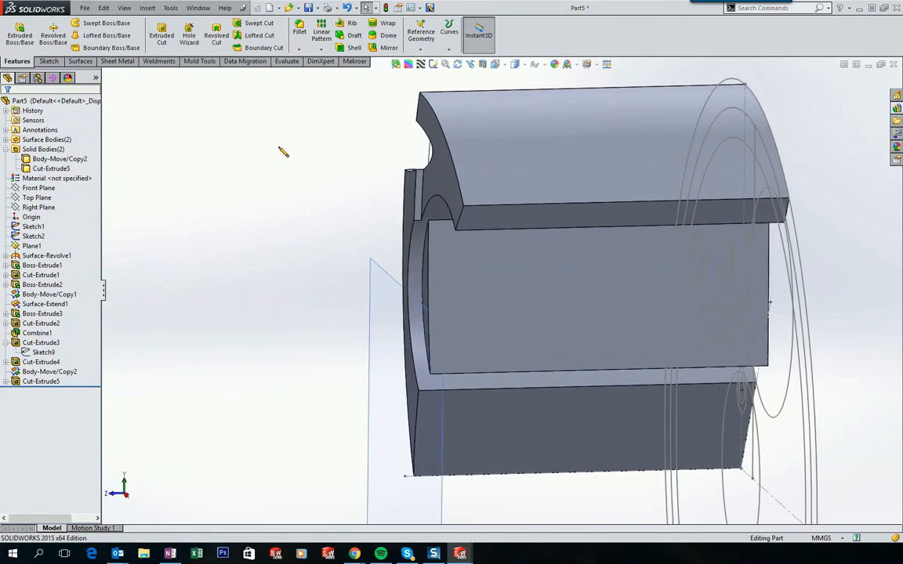
Start a sketch on the flat rectangular face of the inner body and convert its upper and lower long edges into sketch lines
right_click(496, 284)
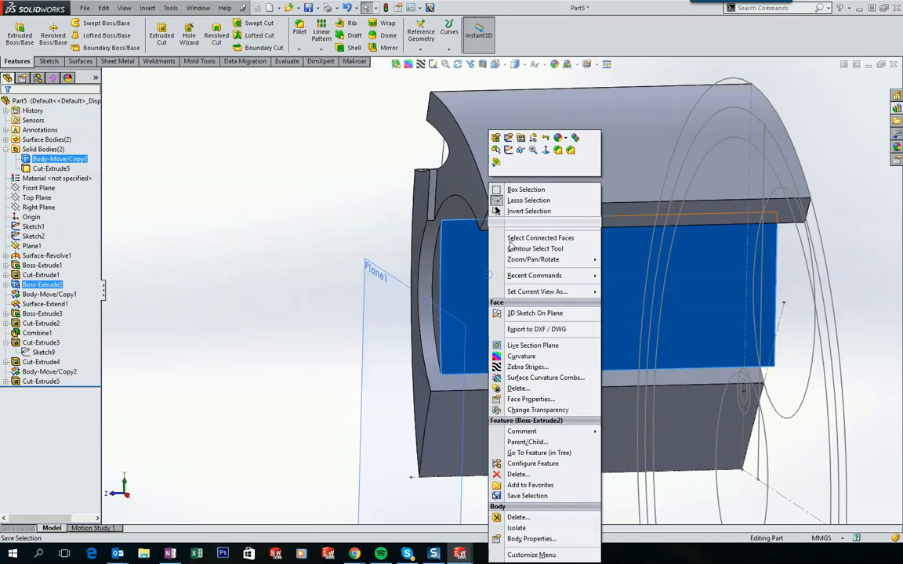
click(508, 152)
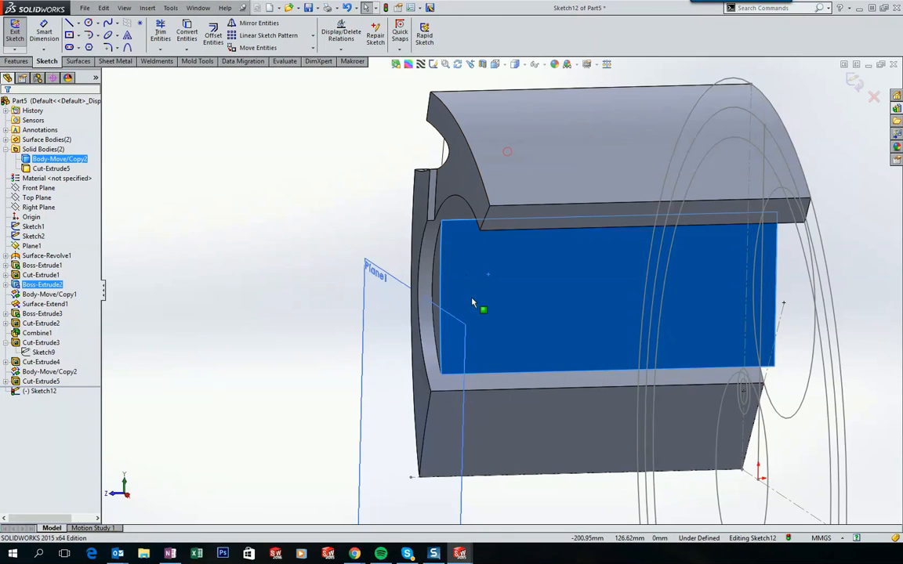
click(285, 193)
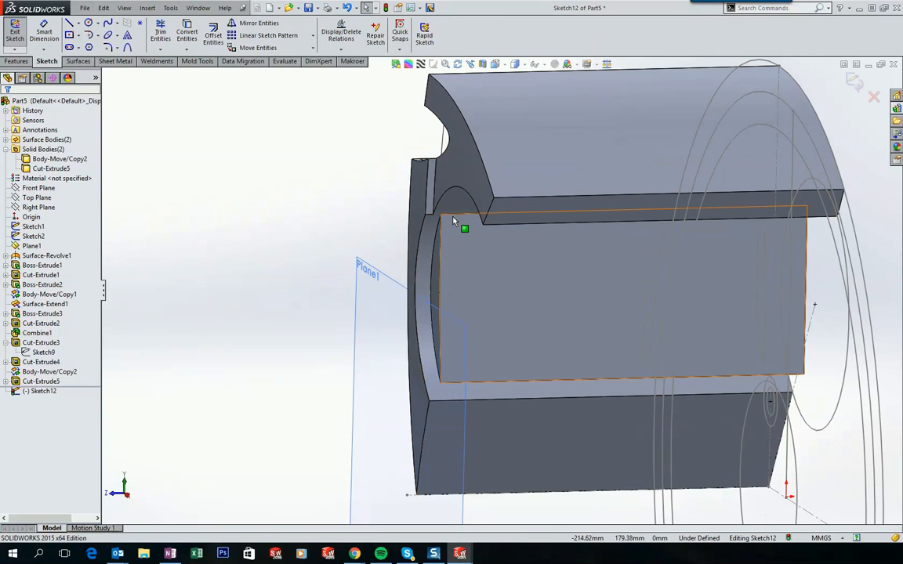
click(457, 215)
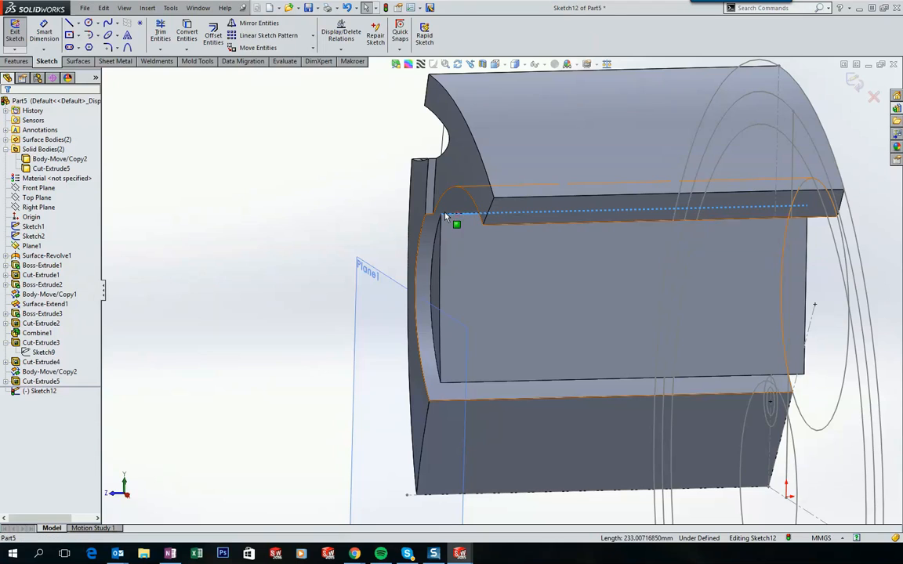
click(187, 32)
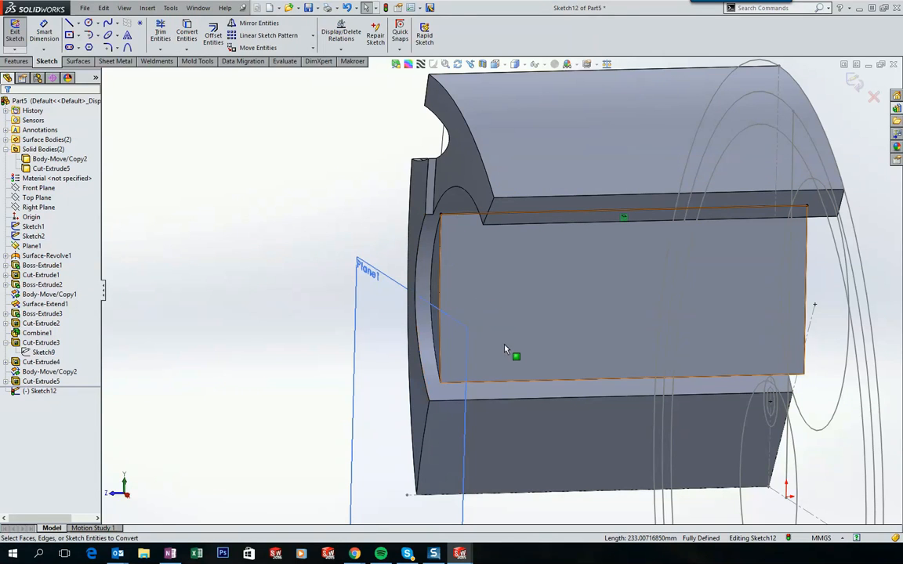
click(506, 382)
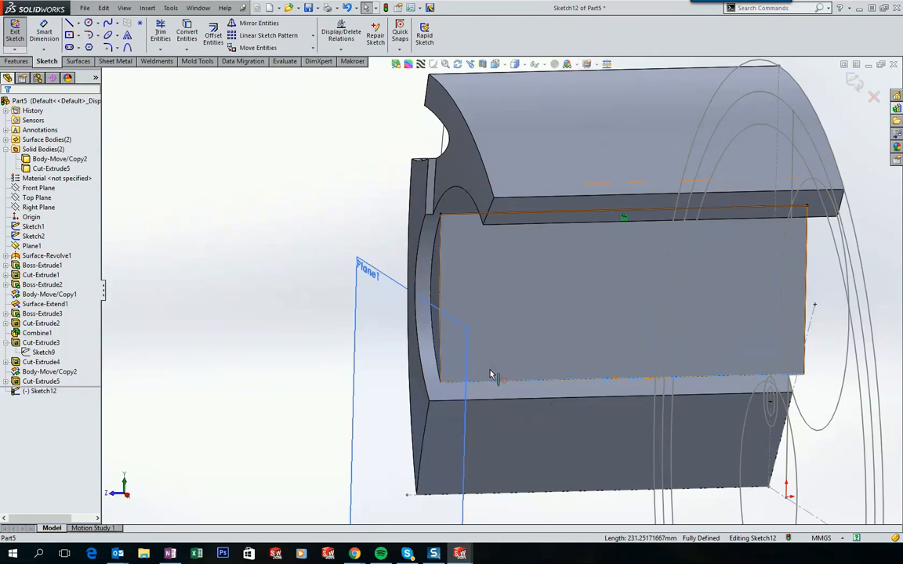
click(187, 31)
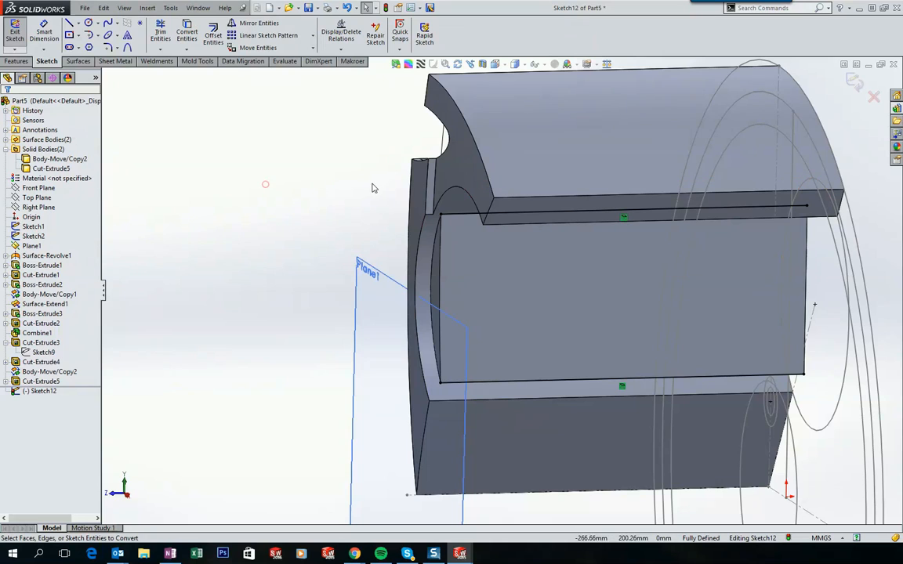
Pull the Plane1-side endpoints of both converted lines outward past the face and constrain each endpoint to Plane1
drag(440, 216, 330, 216)
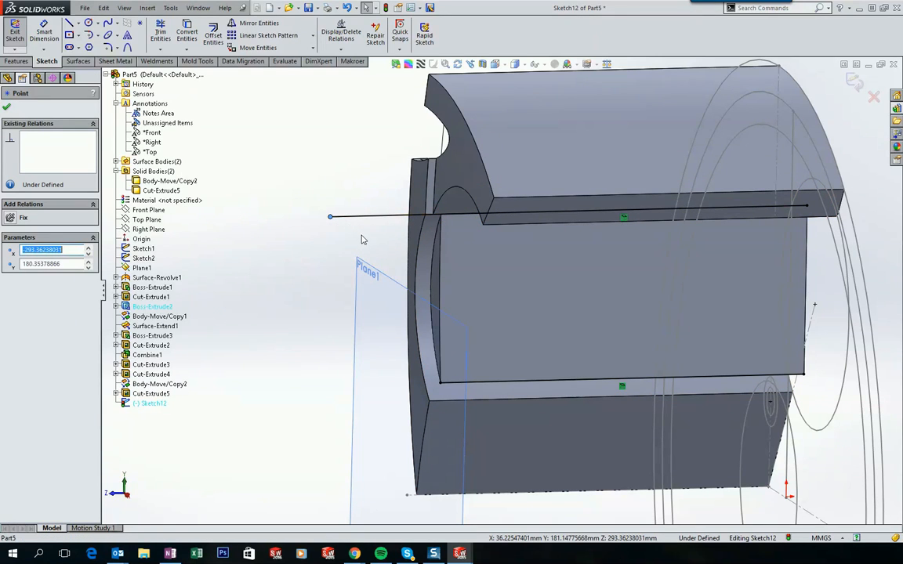
ctrl+click(373, 268)
click(402, 220)
click(351, 163)
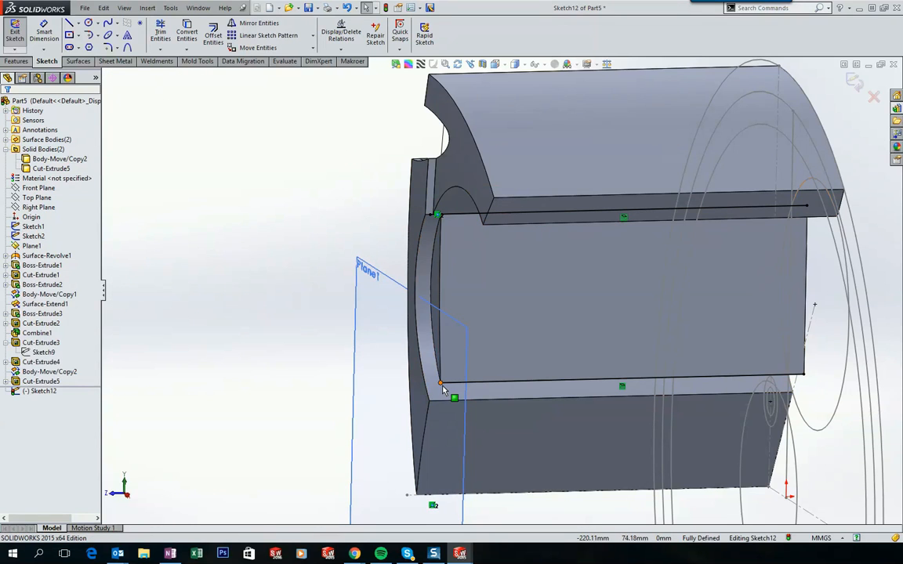
drag(441, 384, 336, 385)
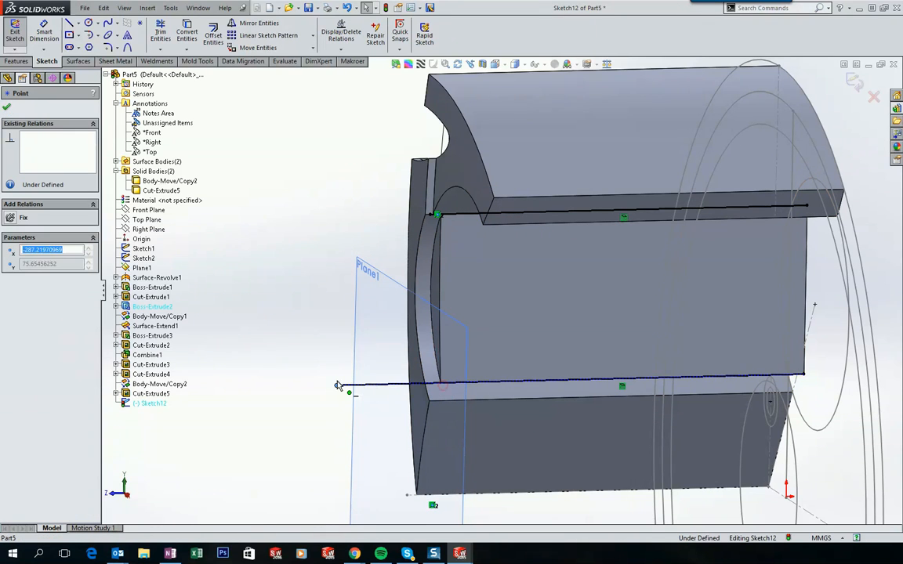
ctrl+click(374, 270)
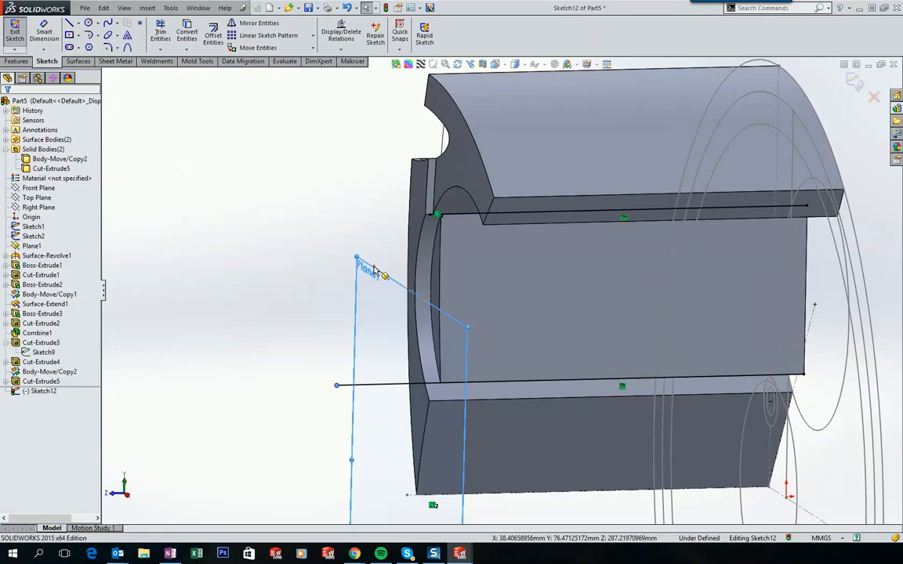
click(402, 222)
click(351, 179)
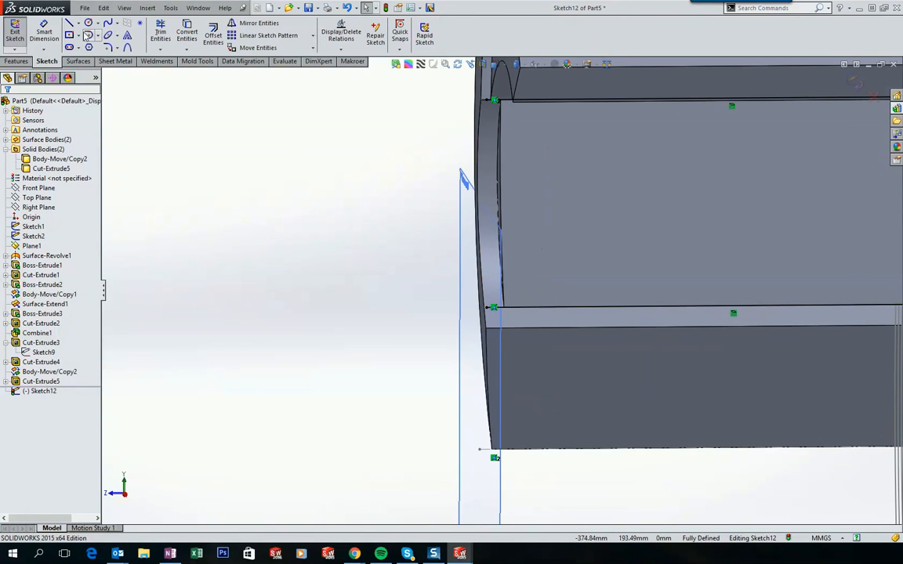
Connect the two constrained endpoints beyond Plane1 with a horizontal line, a vertical line about 105 mm long and a second horizontal line
click(493, 308)
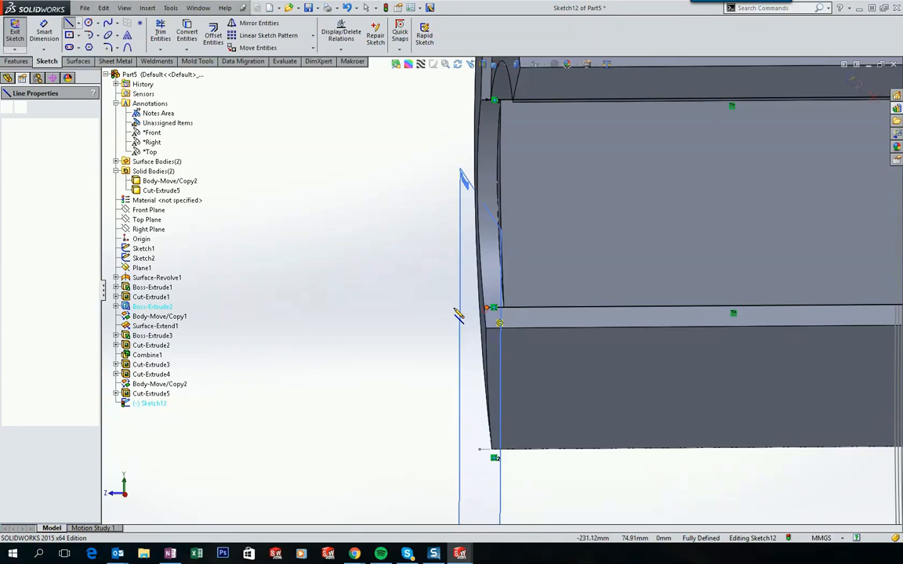
click(407, 308)
scroll(407, 307, up, 2)
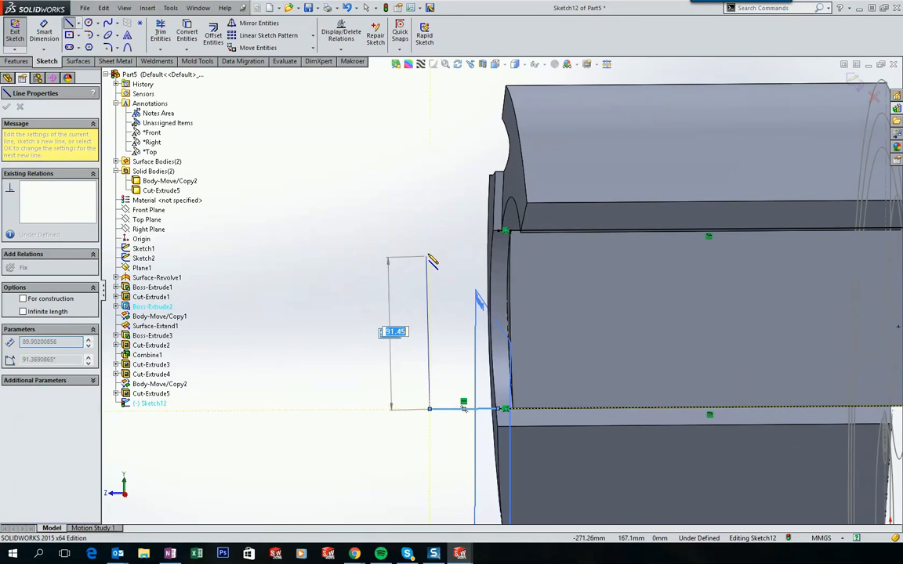
click(433, 235)
scroll(434, 235, down, 2)
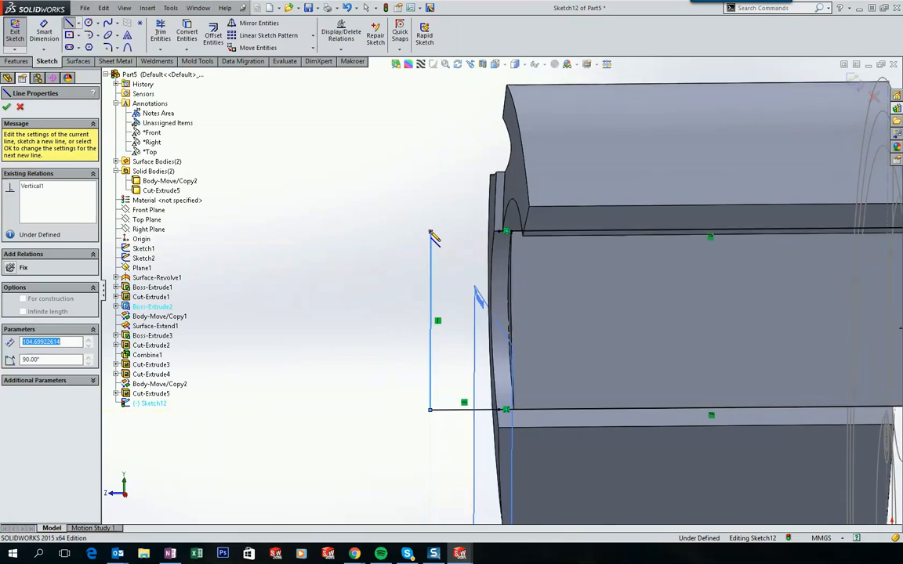
scroll(430, 232, down, 2)
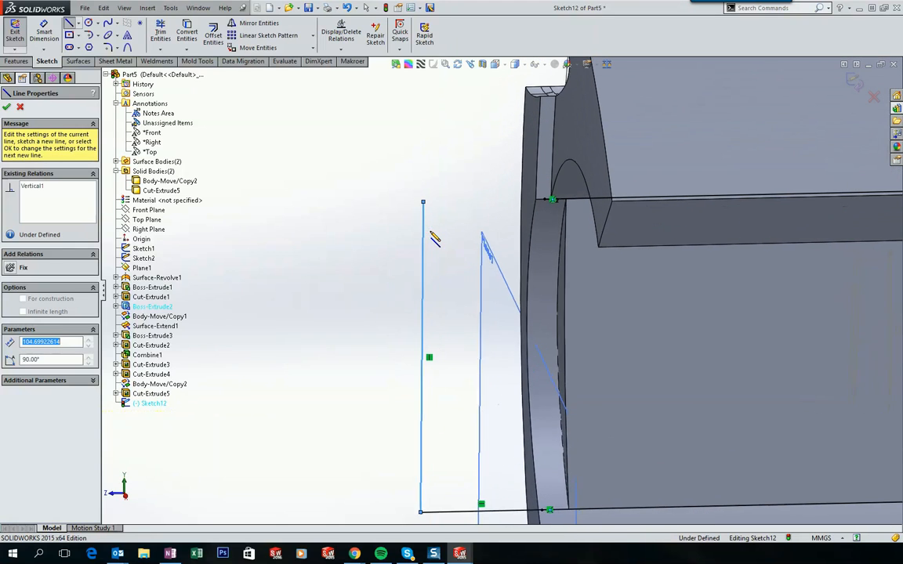
click(554, 205)
key(Escape)
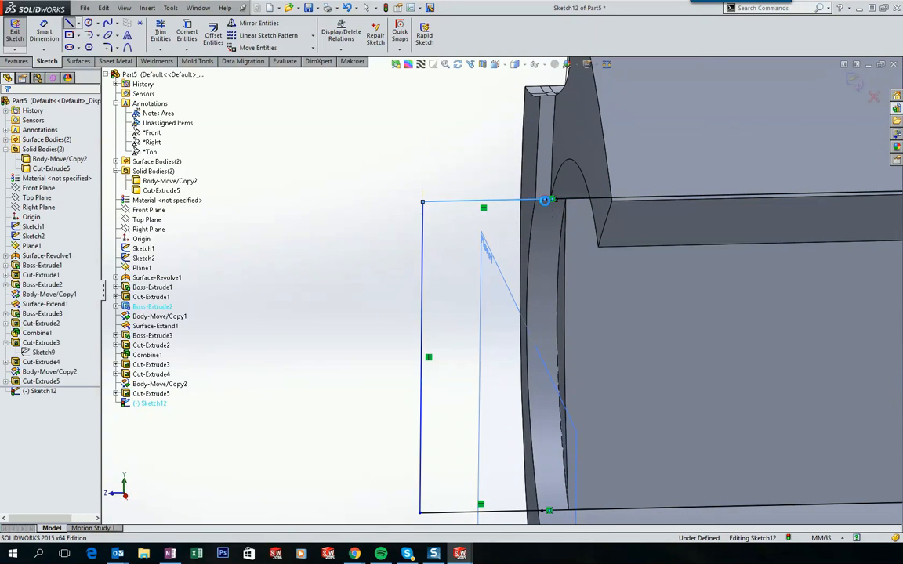
Dimension the distance between the vertical sketch line and Plane1 as 20 mm
scroll(433, 152, up, 1)
right_drag(418, 134, 418, 105)
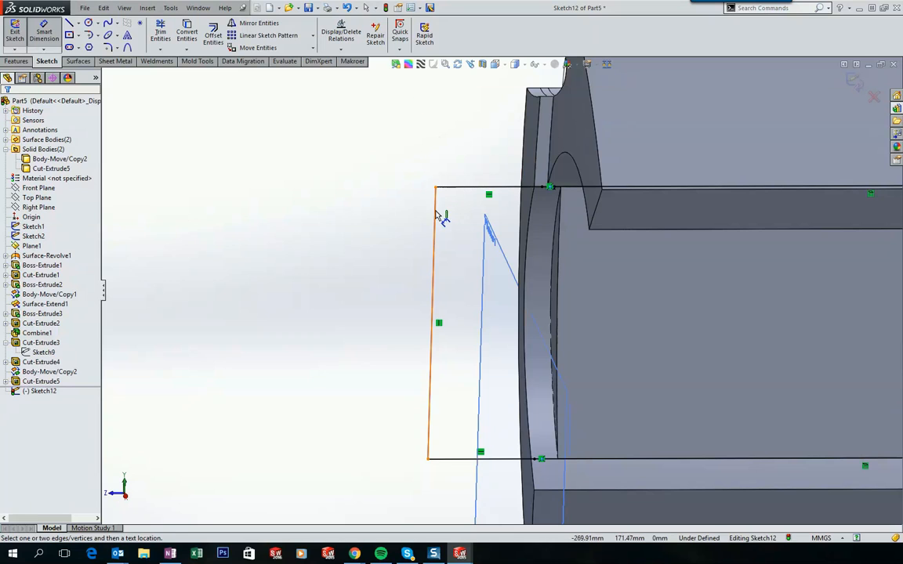
click(435, 249)
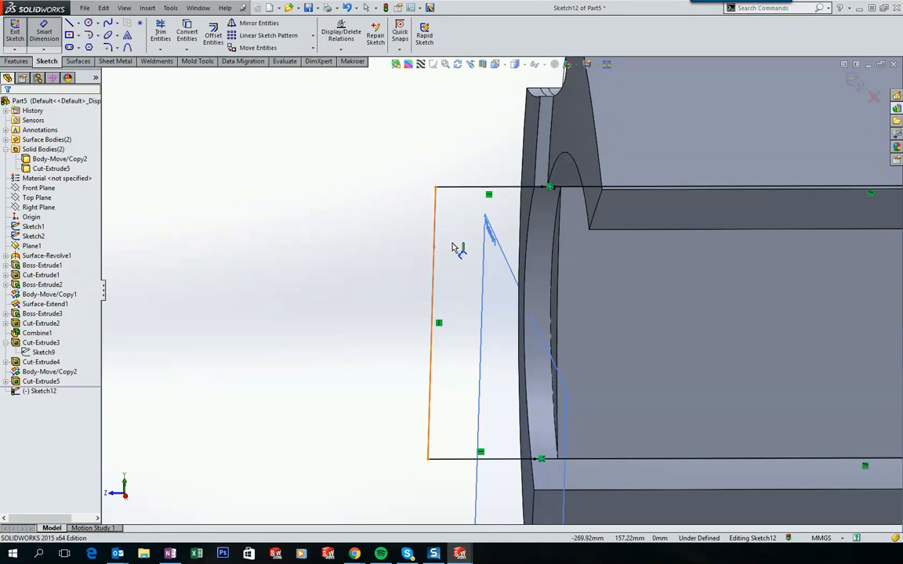
click(492, 233)
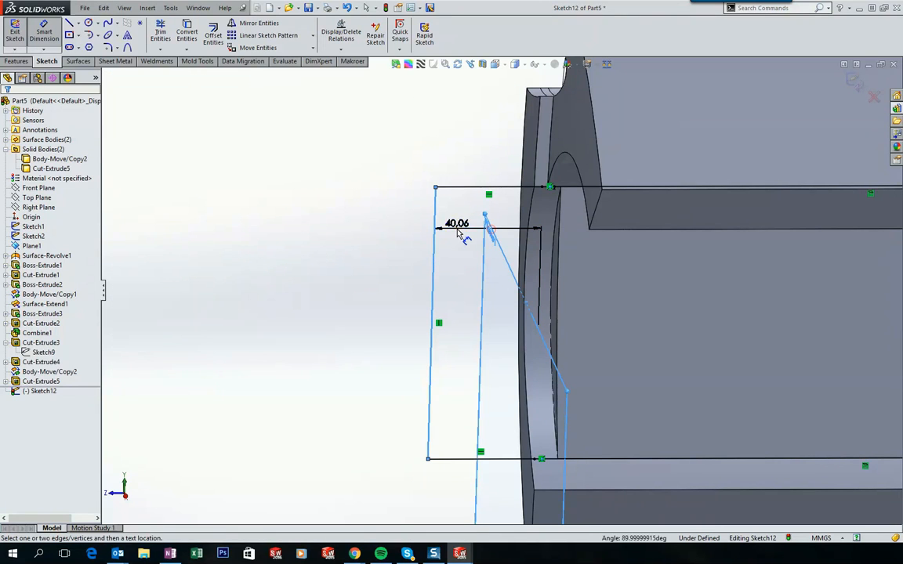
click(462, 236)
text(20)
key(Return)
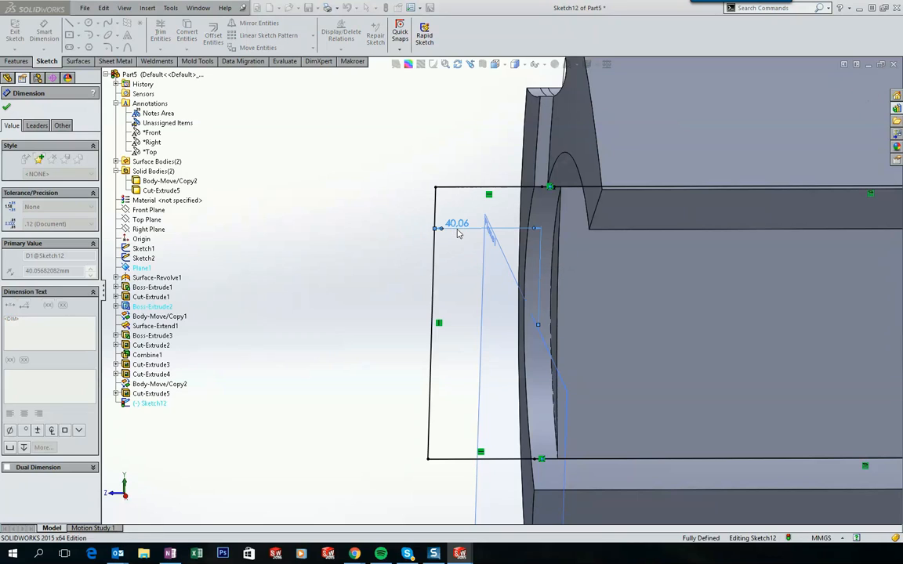
click(371, 146)
scroll(372, 147, up, 2)
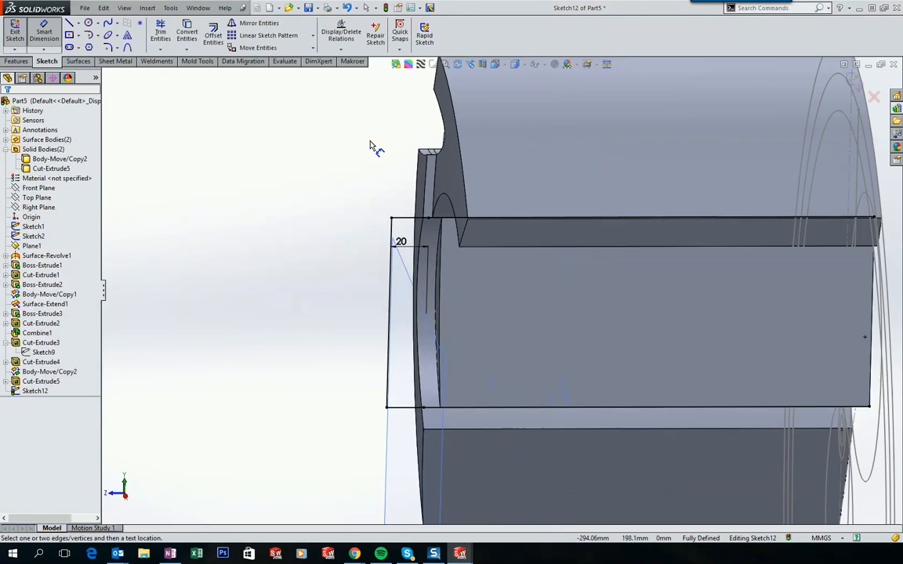
Create a projection Split Line from the current sketch on the inner face of the curved outer body
click(148, 8)
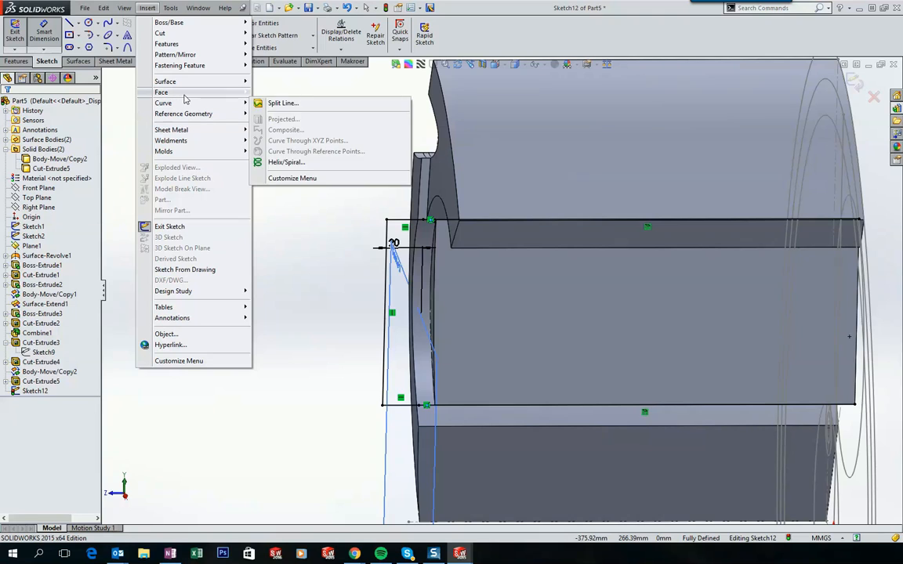
mouse_move(186, 95)
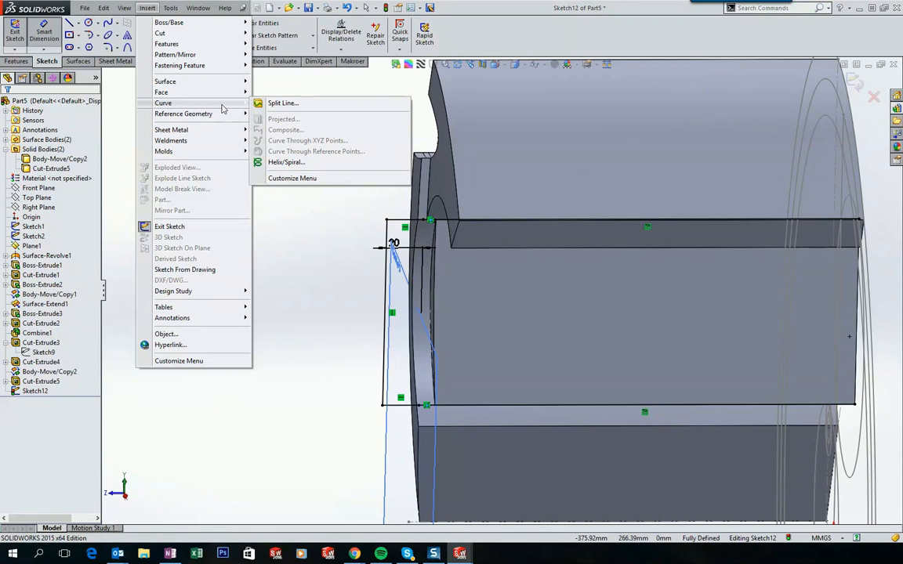
click(274, 104)
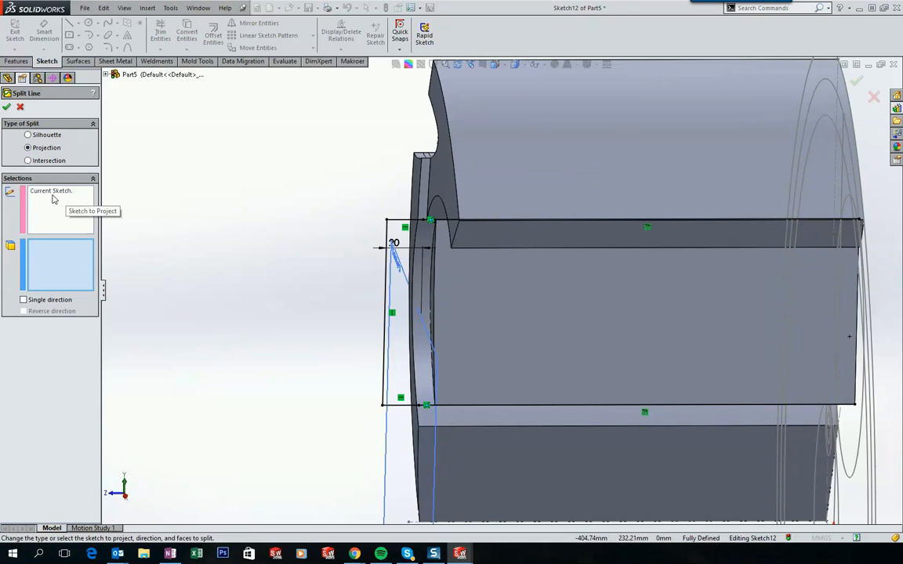
scroll(235, 292, down, 1)
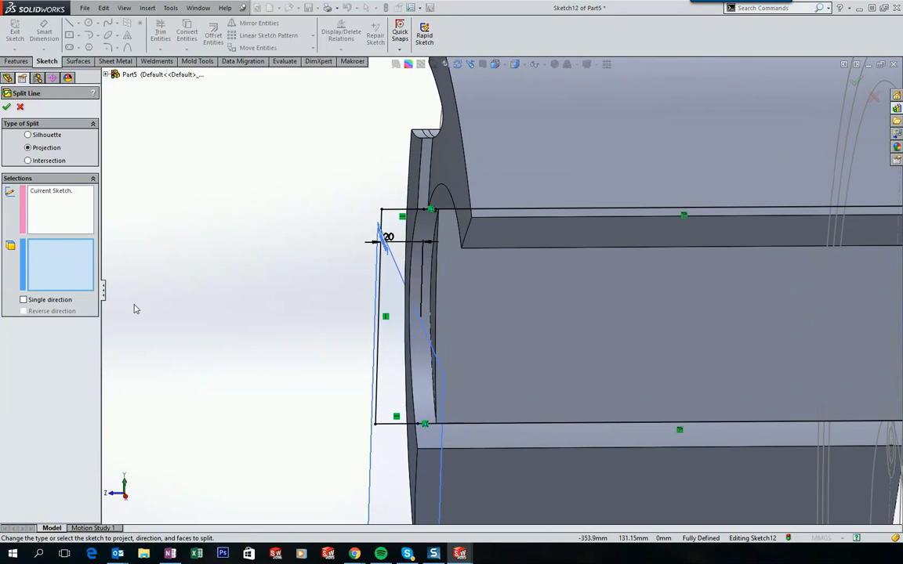
click(418, 353)
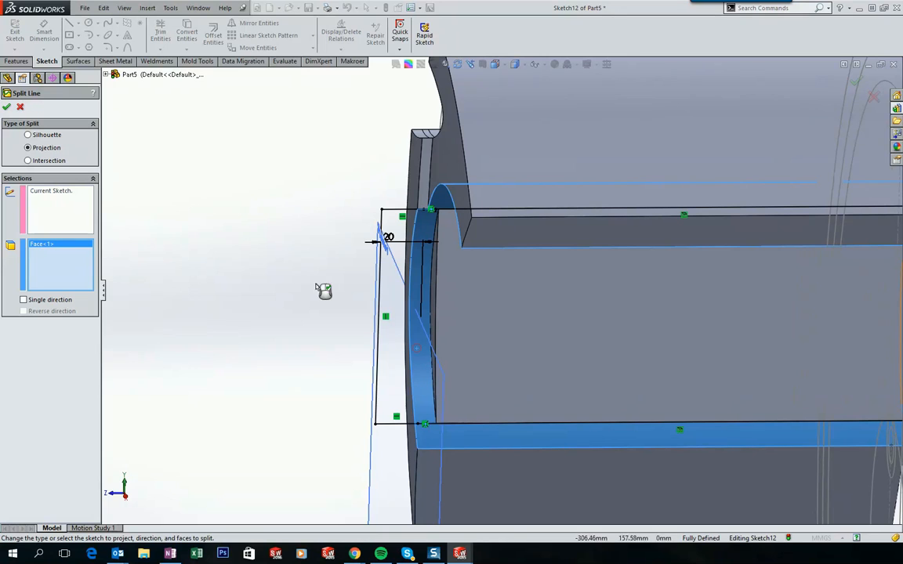
click(6, 108)
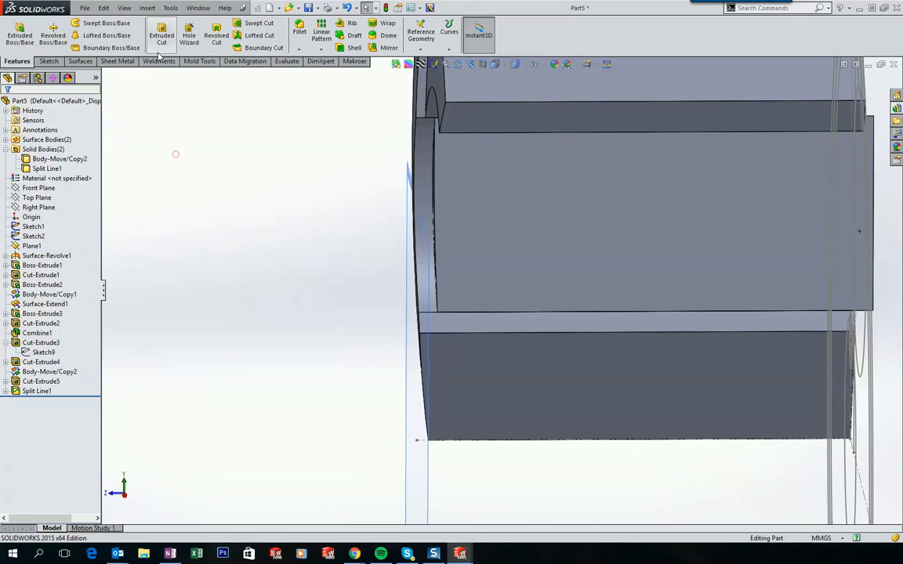
Combine the split curved outer body and the inner body into one solid with the Add operation
click(149, 8)
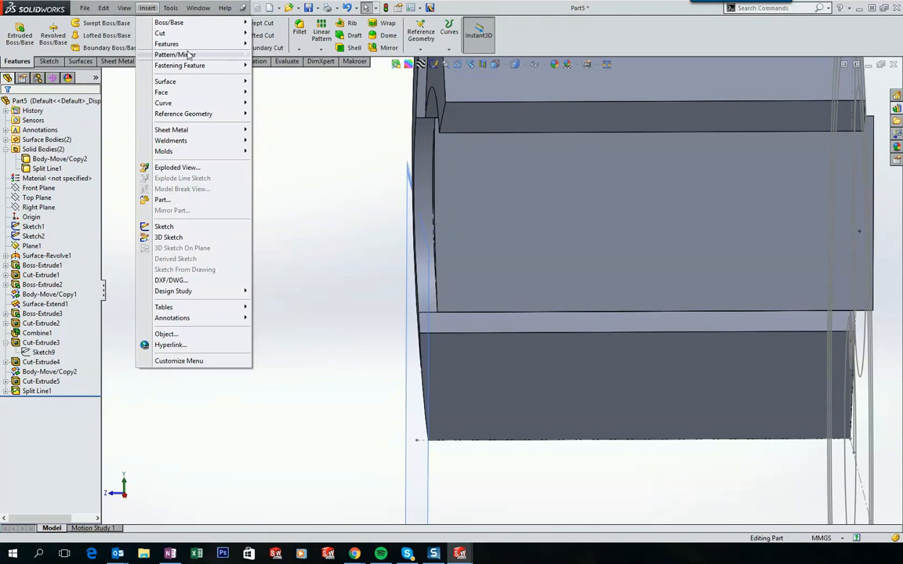
mouse_move(186, 53)
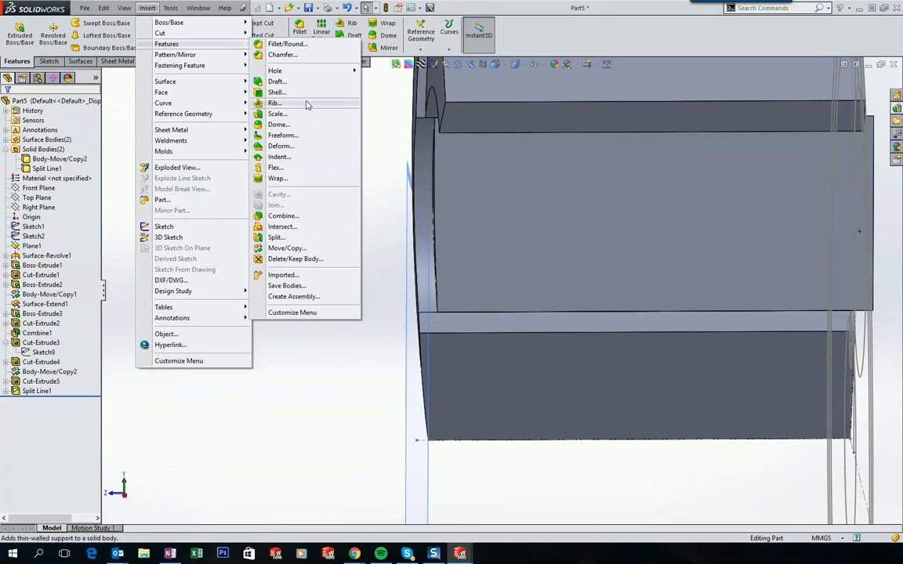
click(283, 215)
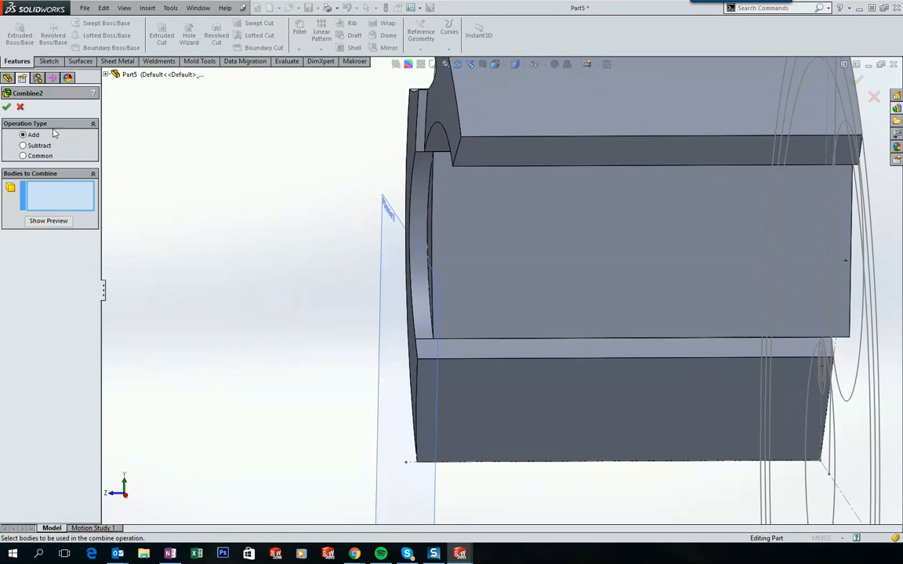
click(509, 93)
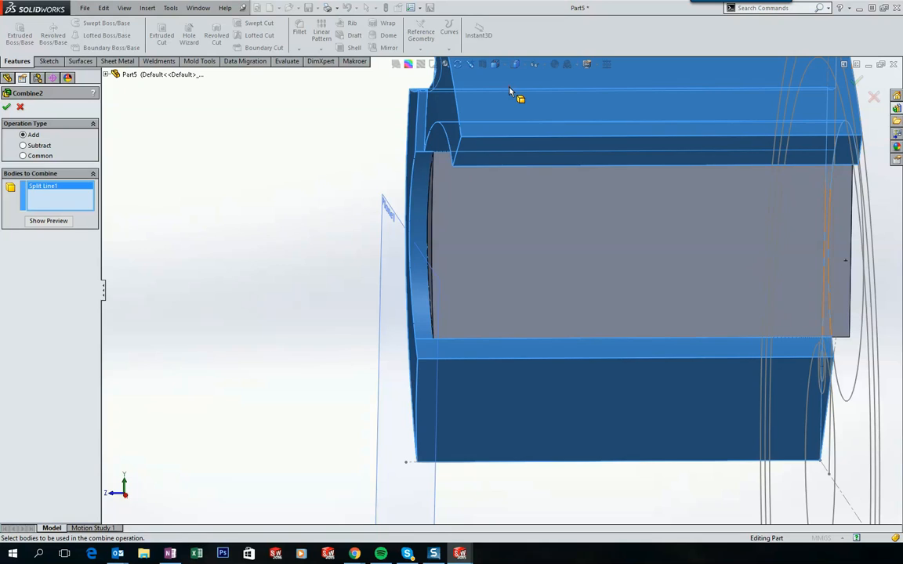
click(471, 188)
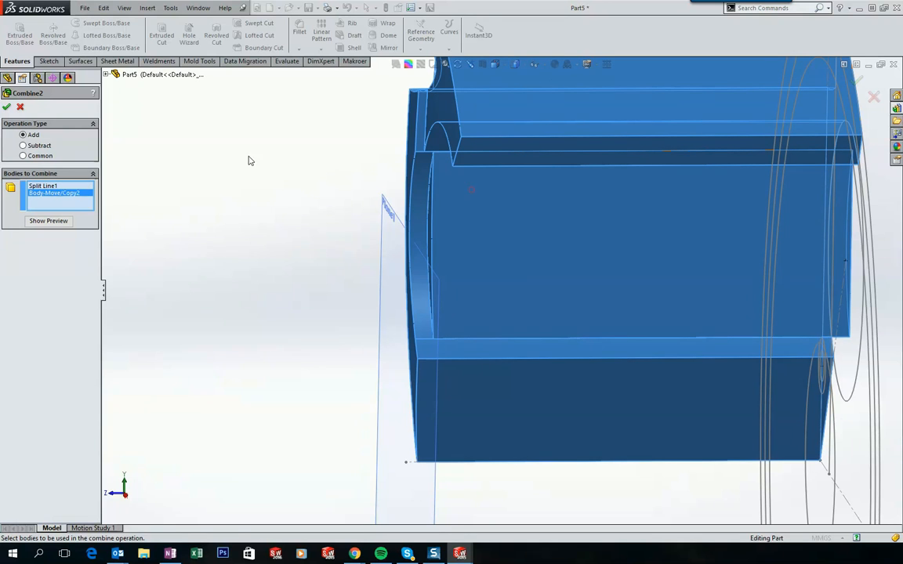
click(7, 105)
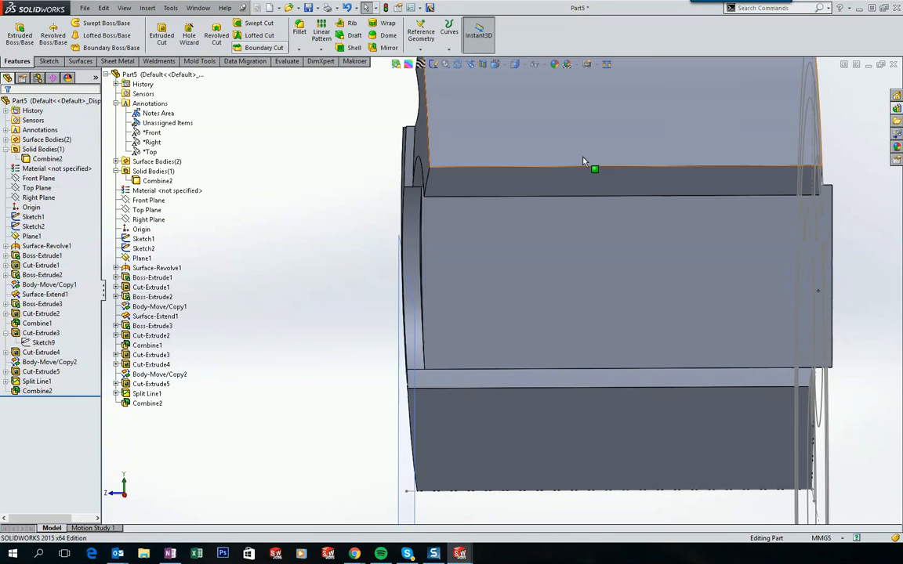
click(320, 156)
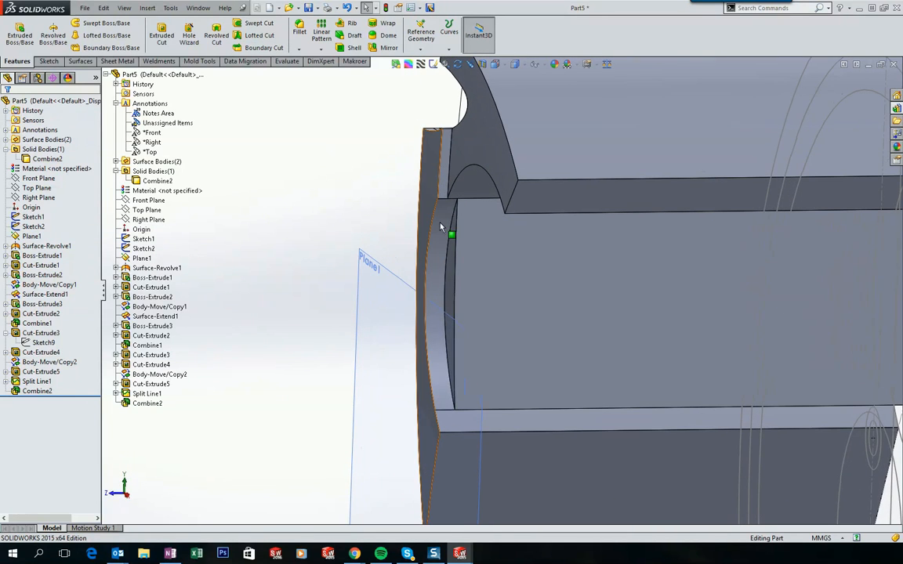
Delete the split curved strip face and the adjoining narrow step face beside the inner body, using the Delete option without patch or fill
click(449, 266)
click(299, 175)
middle_drag(330, 182, 360, 187)
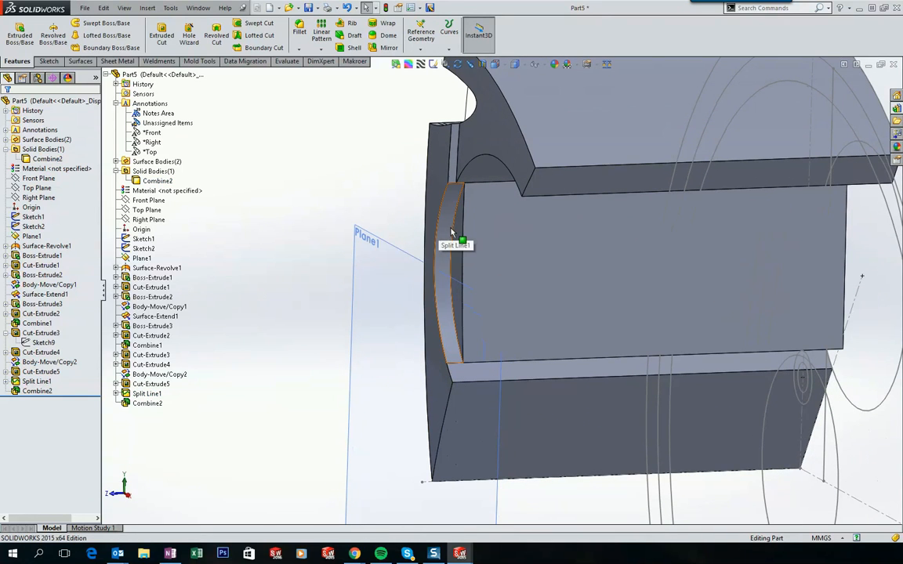
click(147, 8)
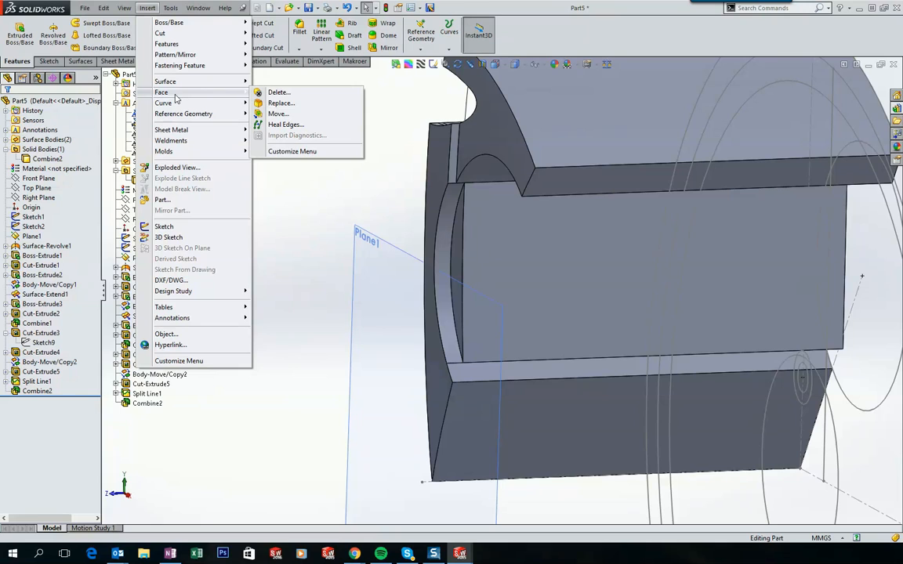
click(288, 93)
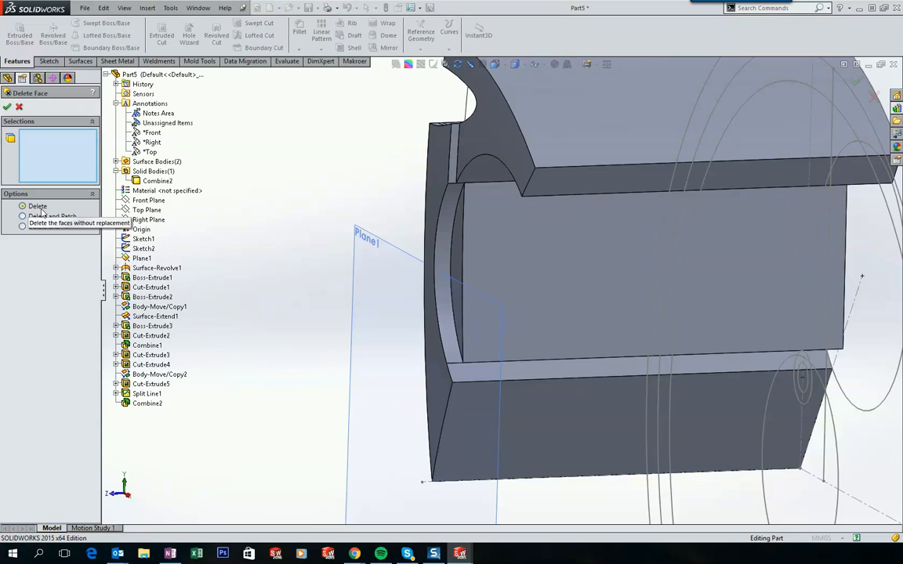
click(452, 210)
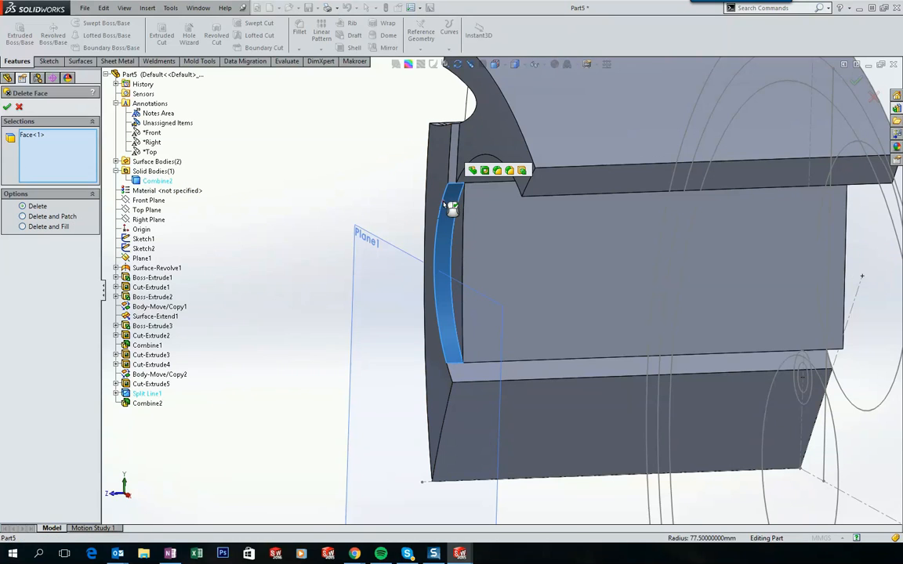
click(458, 225)
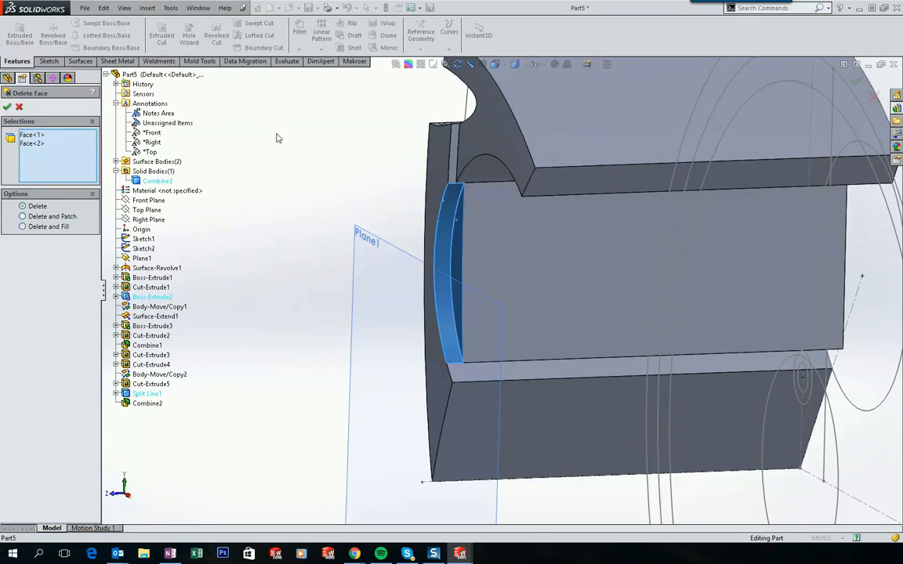
click(6, 108)
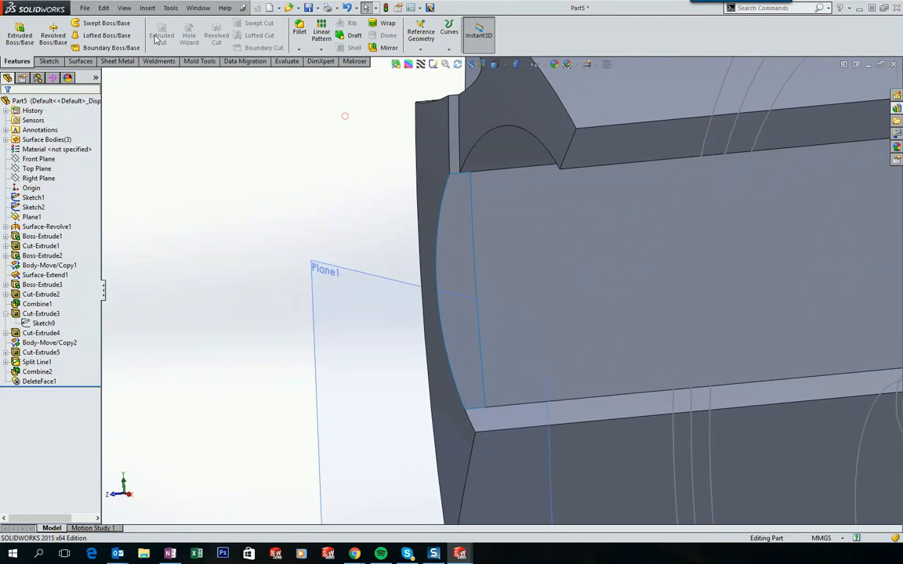
Start a Boundary Surface across the opening with the long curved edge and the opposite straight edge as Direction 1 curves
click(148, 8)
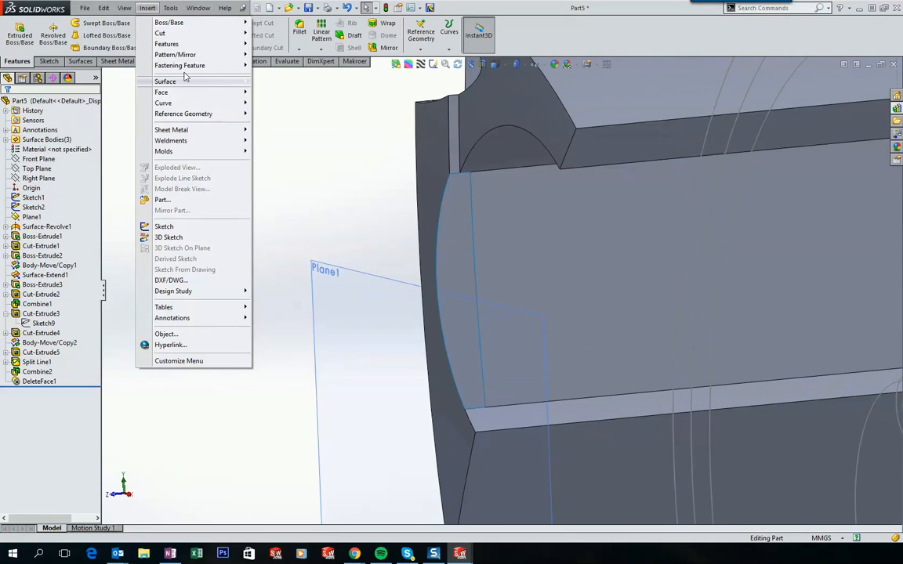
mouse_move(186, 84)
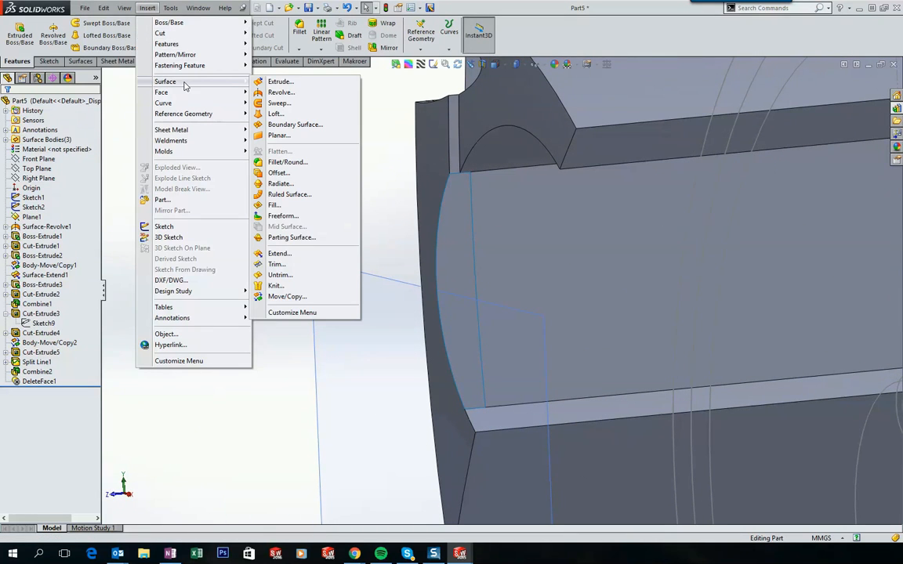
click(301, 126)
middle_drag(303, 126, 441, 135)
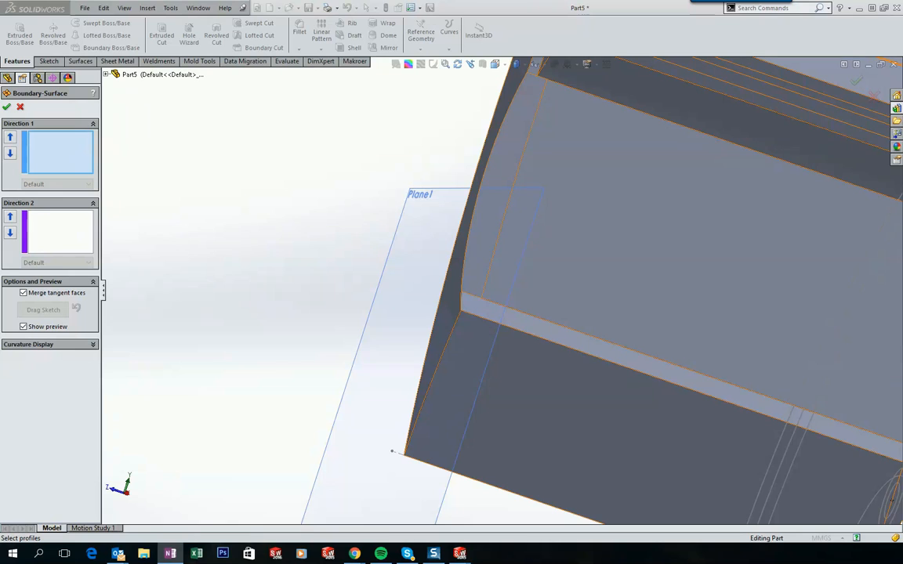
click(489, 167)
middle_drag(489, 167, 417, 159)
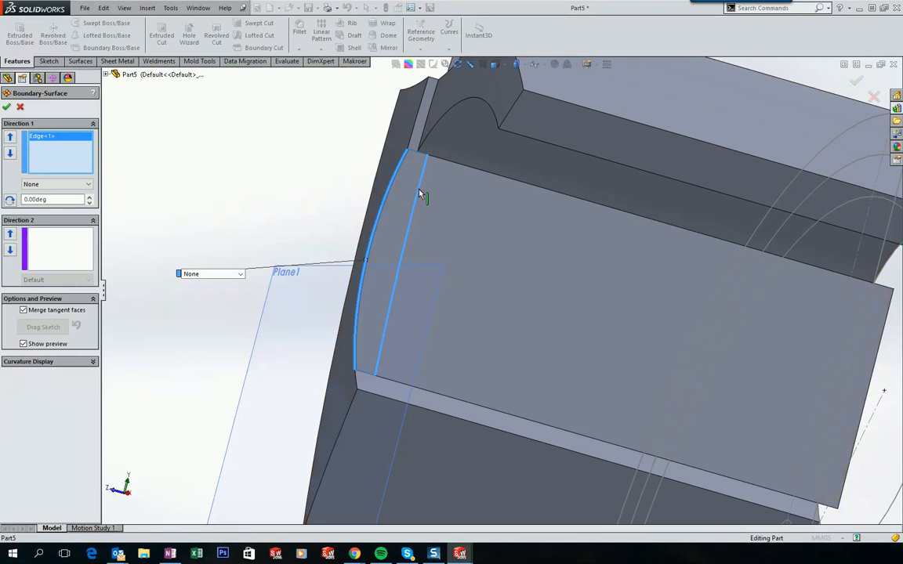
click(421, 194)
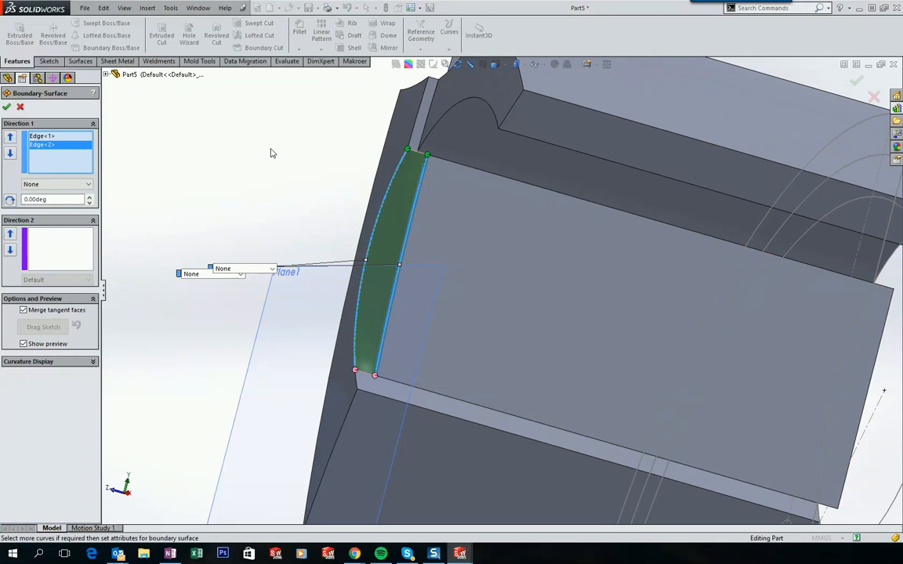
Use the SelectionManager to add the short edge at the opening's lower end as an open group in Direction 2
right_click(194, 121)
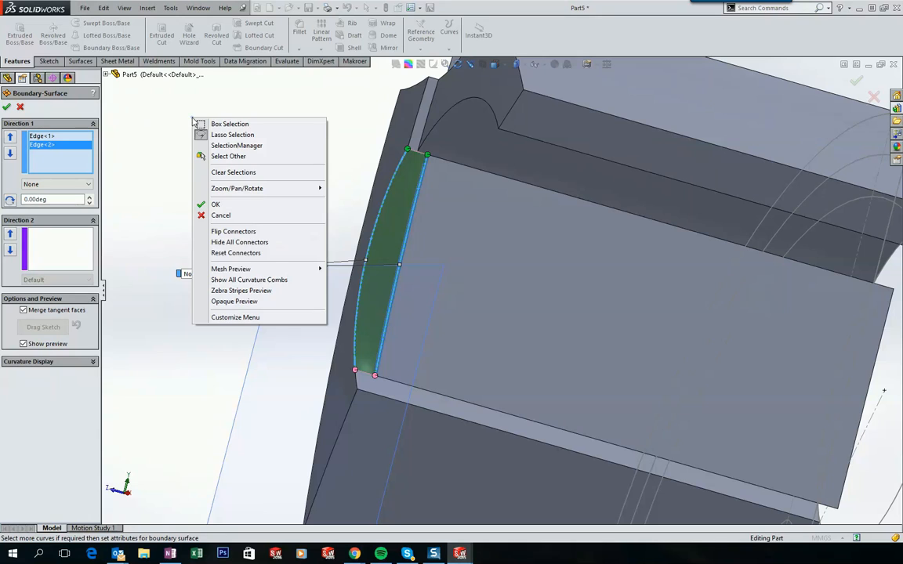
click(238, 146)
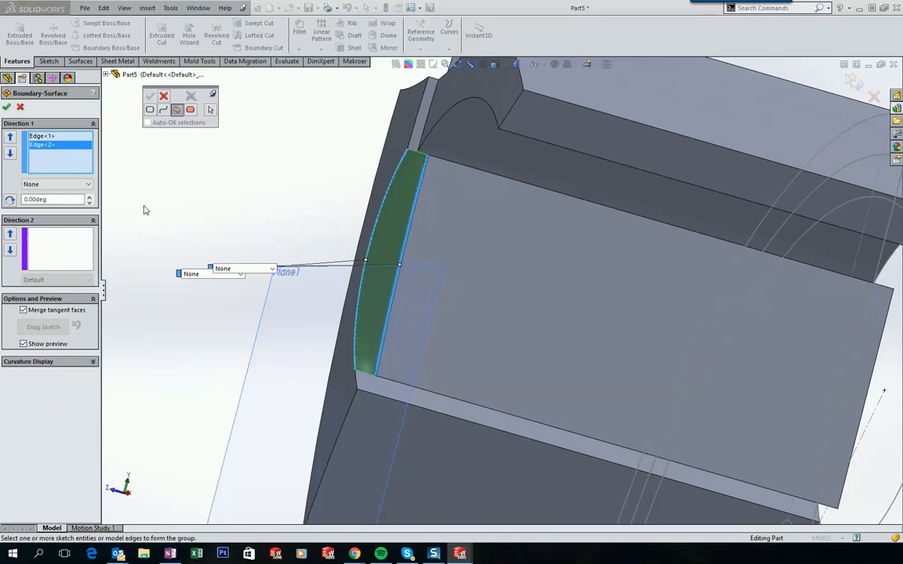
click(51, 248)
scroll(379, 373, down, 5)
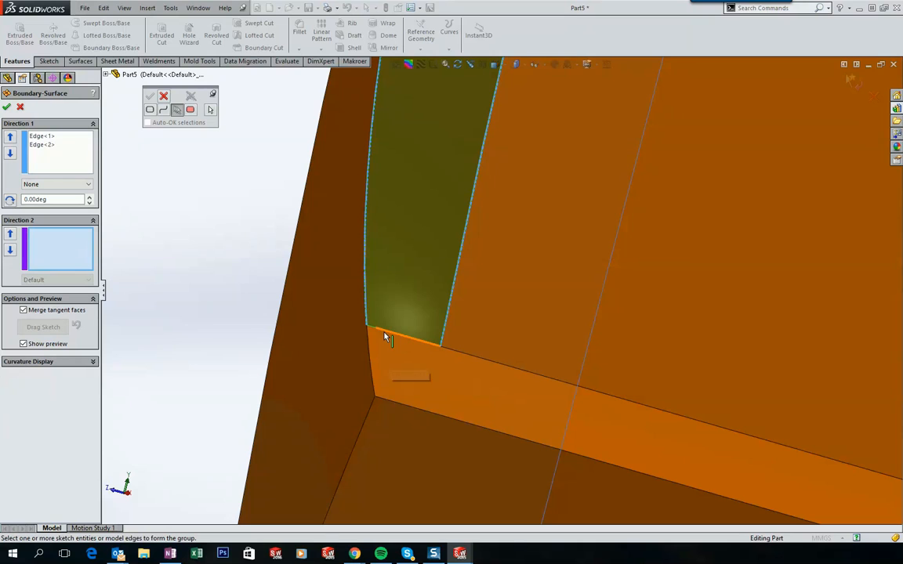
click(384, 337)
scroll(384, 339, down, 2)
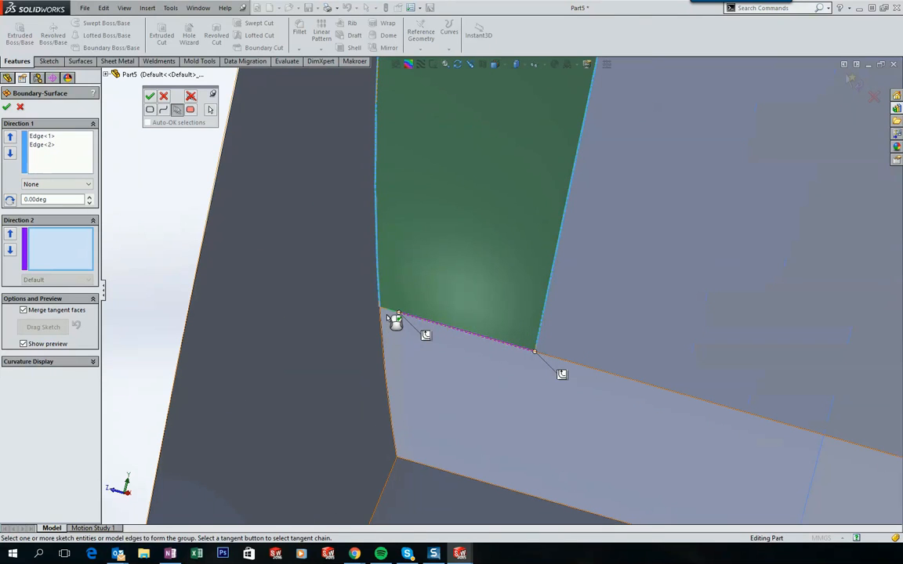
click(150, 97)
Add the two short edge segments at the opening's upper end as a second Direction 2 open group and create the boundary surface
scroll(256, 234, down, 3)
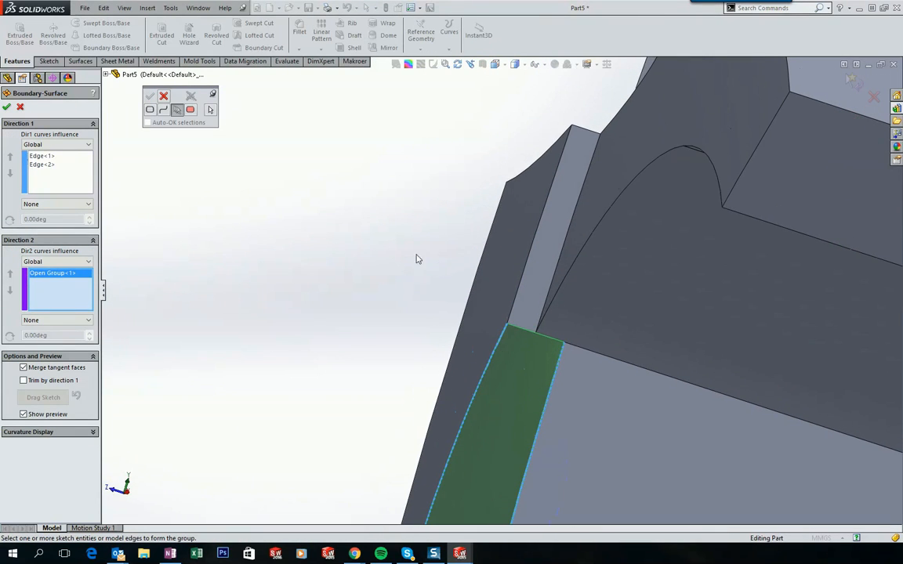
click(525, 330)
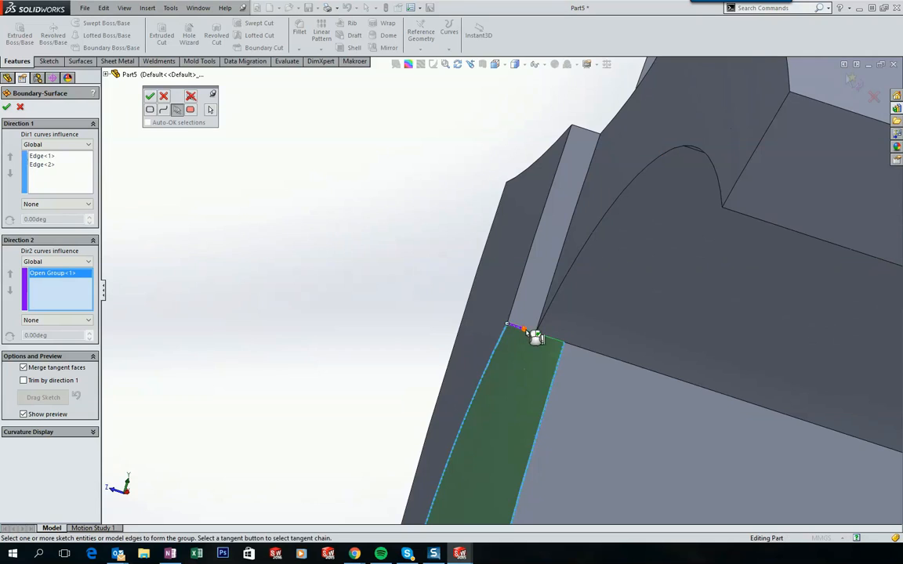
scroll(538, 339, down, 2)
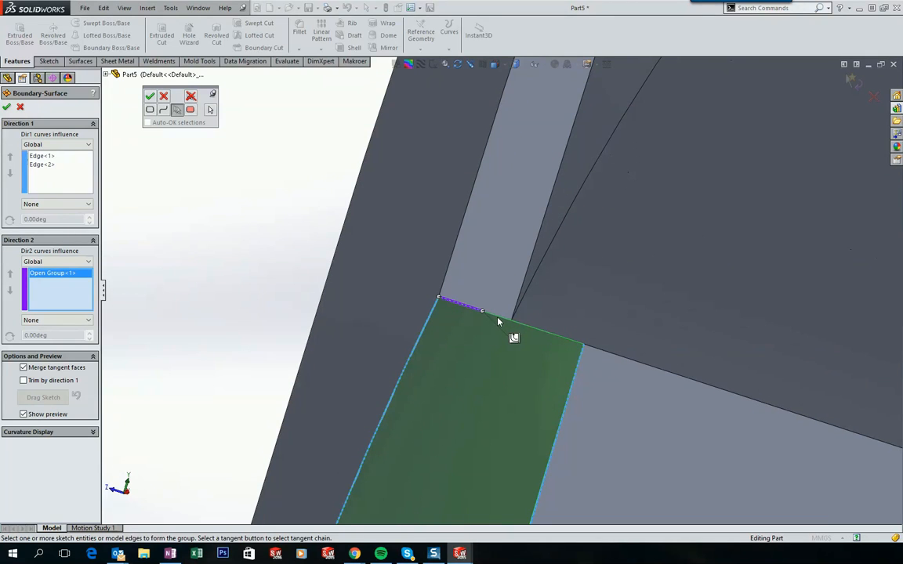
click(530, 327)
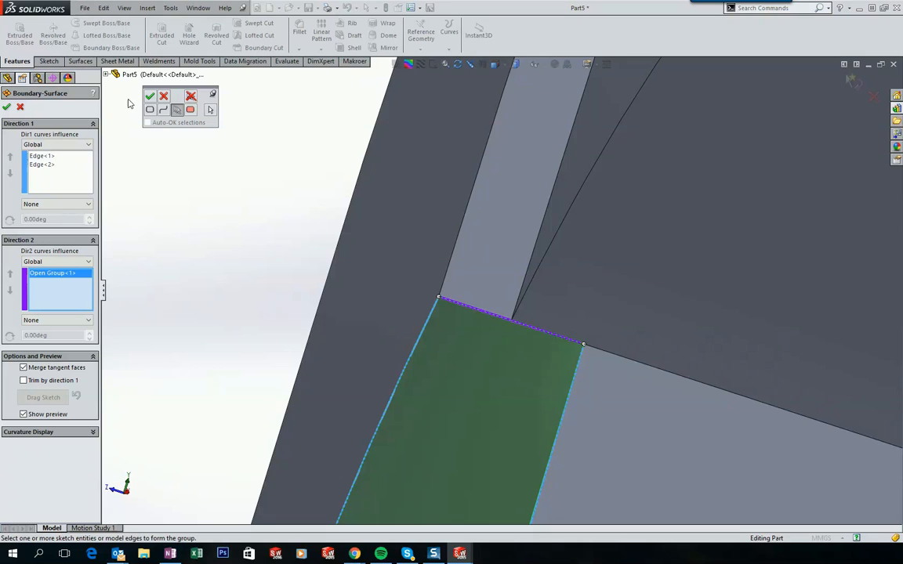
click(152, 100)
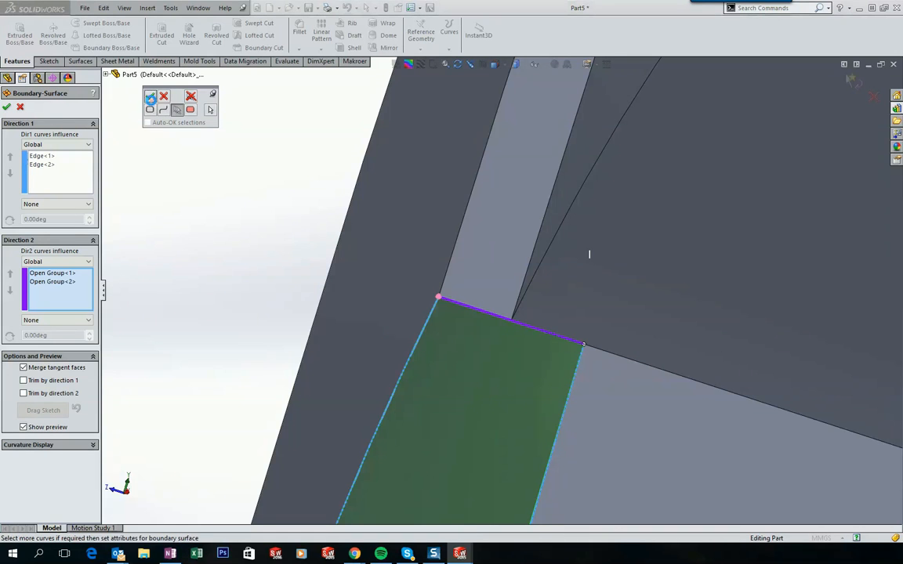
scroll(346, 246, up, 5)
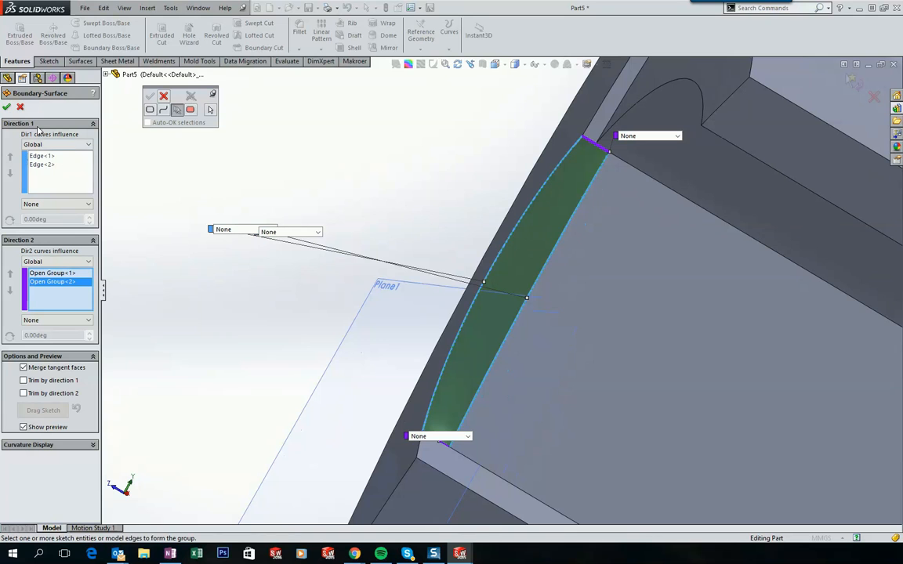
click(7, 106)
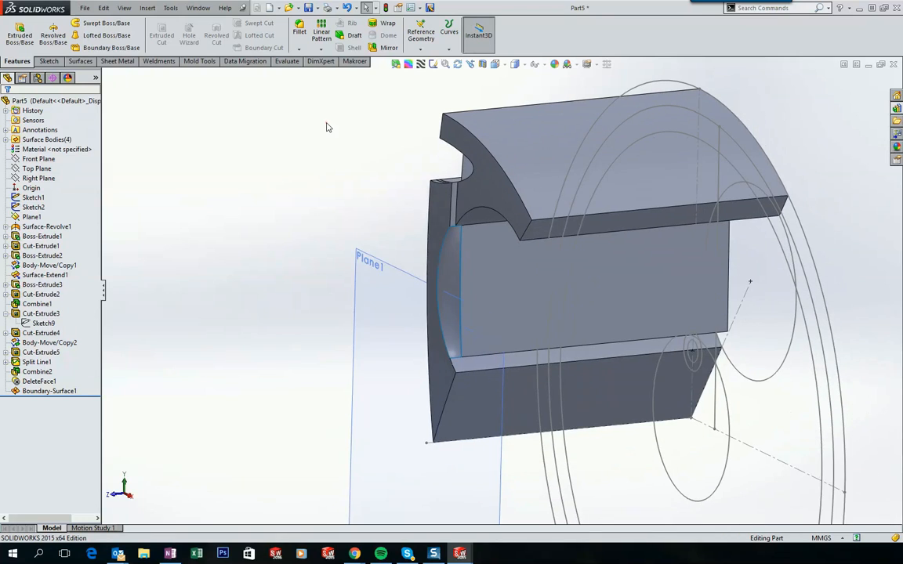
click(326, 123)
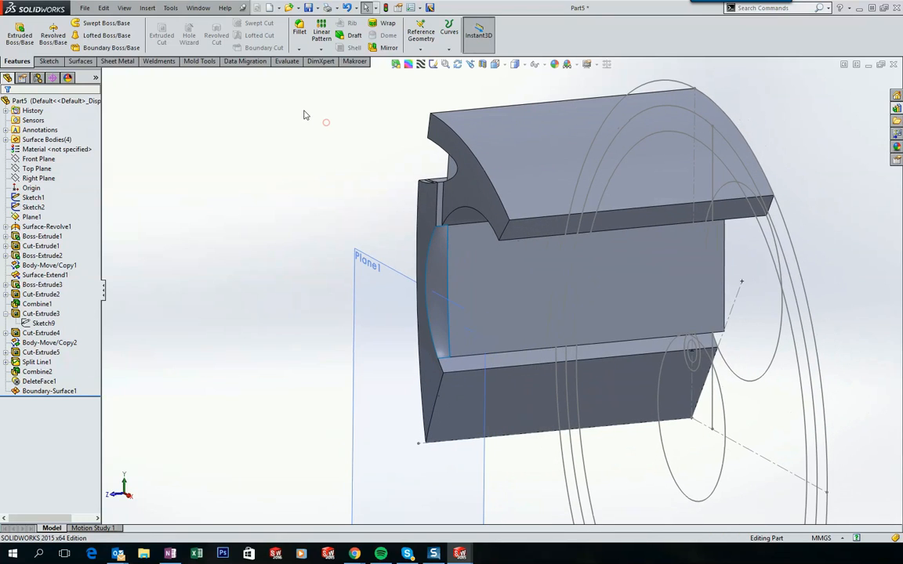
Knit the DeleteFace1 and Boundary-Surface1 surface bodies together with Try to form solid enabled and Merge entities off
click(148, 9)
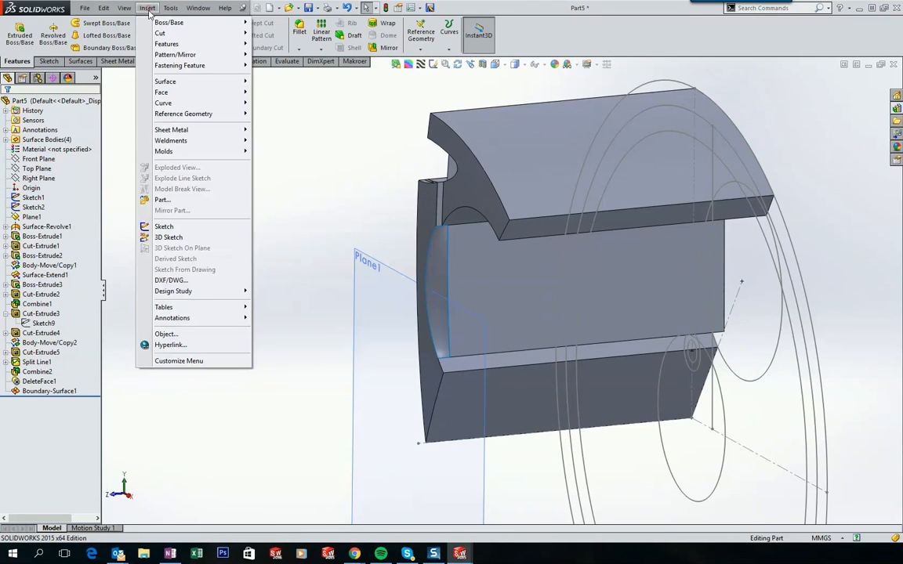
mouse_move(194, 83)
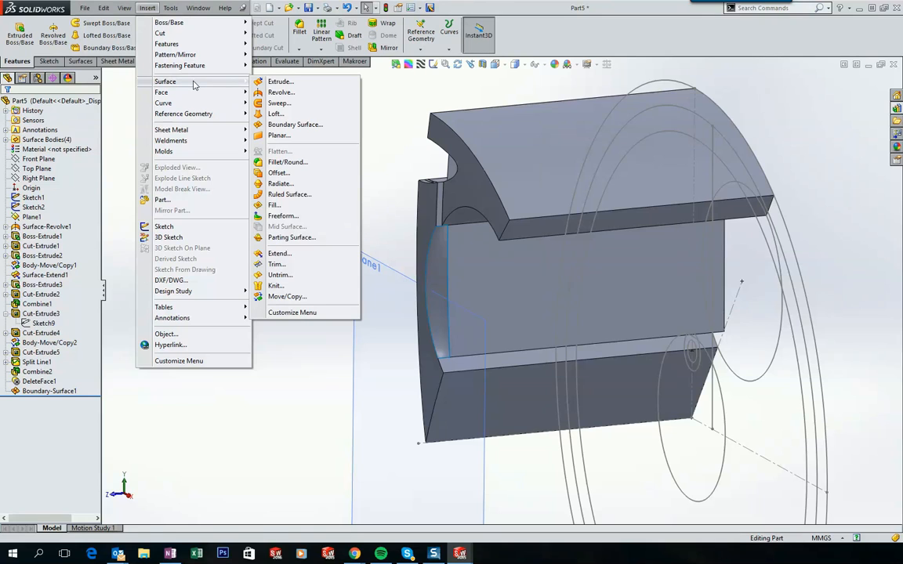
click(276, 286)
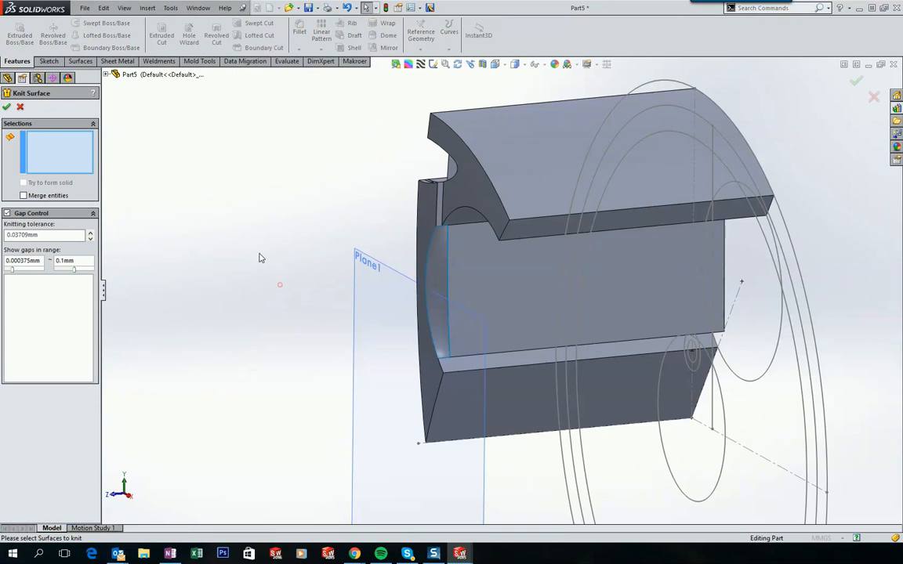
click(106, 75)
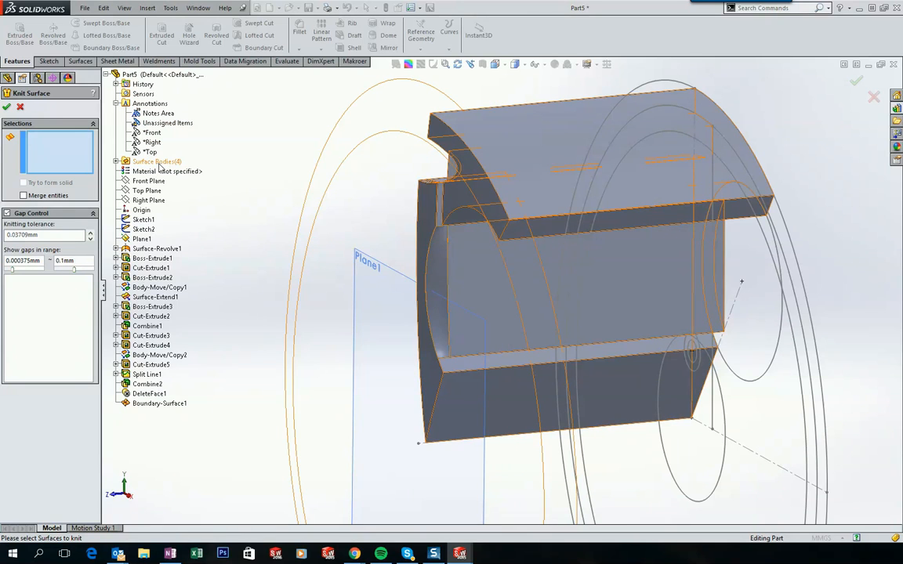
click(116, 162)
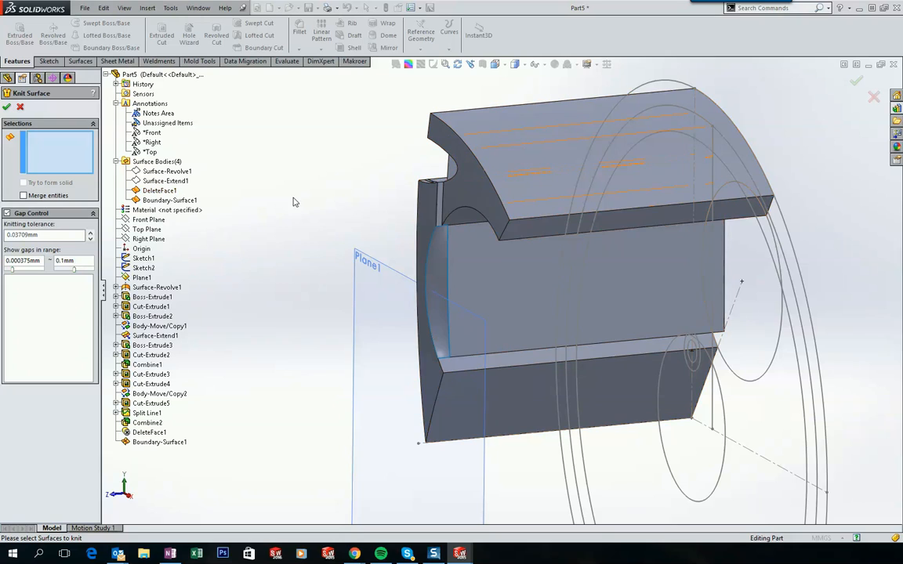
click(160, 191)
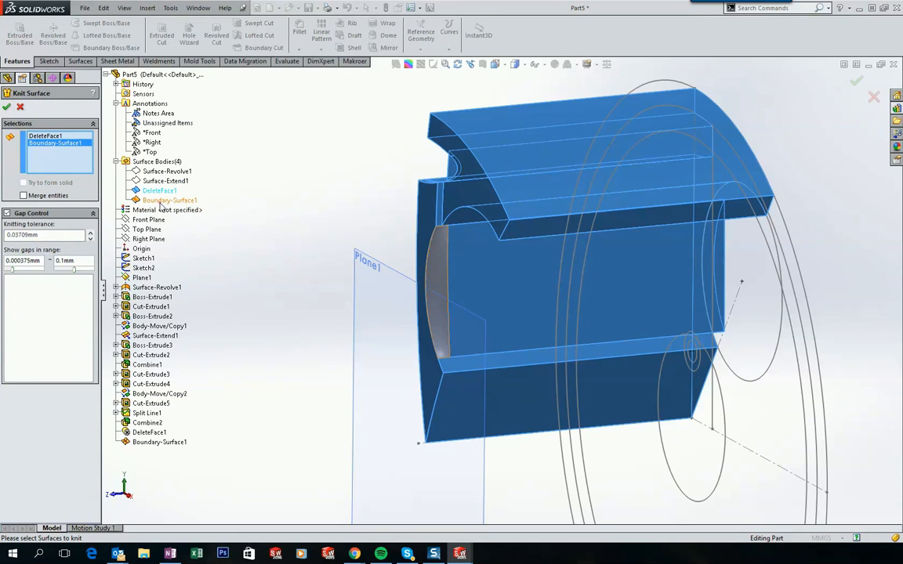
click(168, 200)
middle_drag(270, 215, 288, 195)
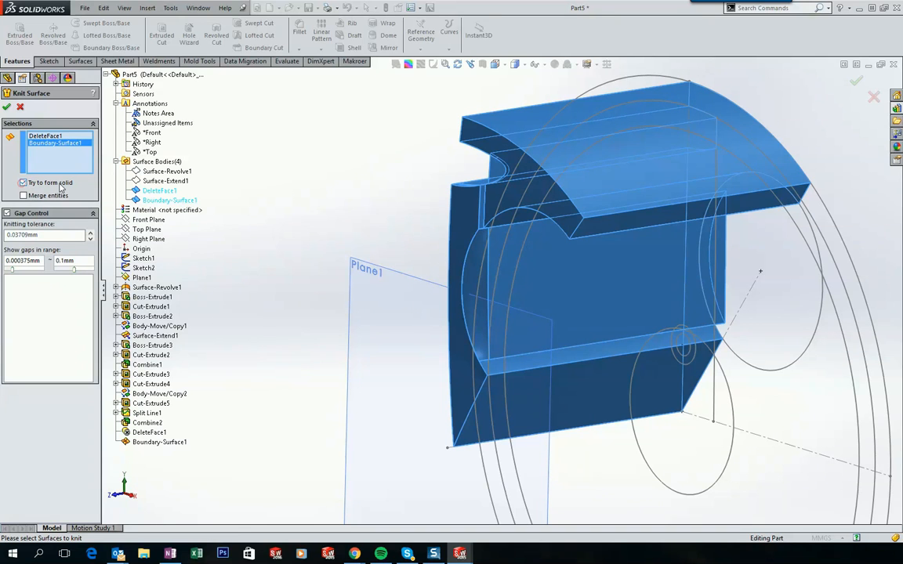
click(6, 108)
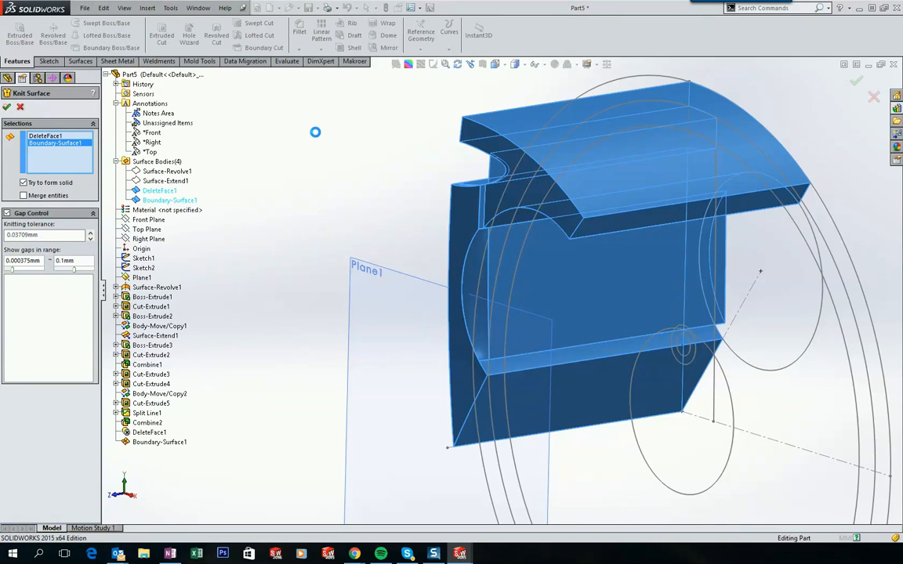
Fillet the short edge inside the curved gap beneath the outer shell with a symmetric 1 mm radius
middle_drag(326, 135, 352, 135)
scroll(351, 135, up, 2)
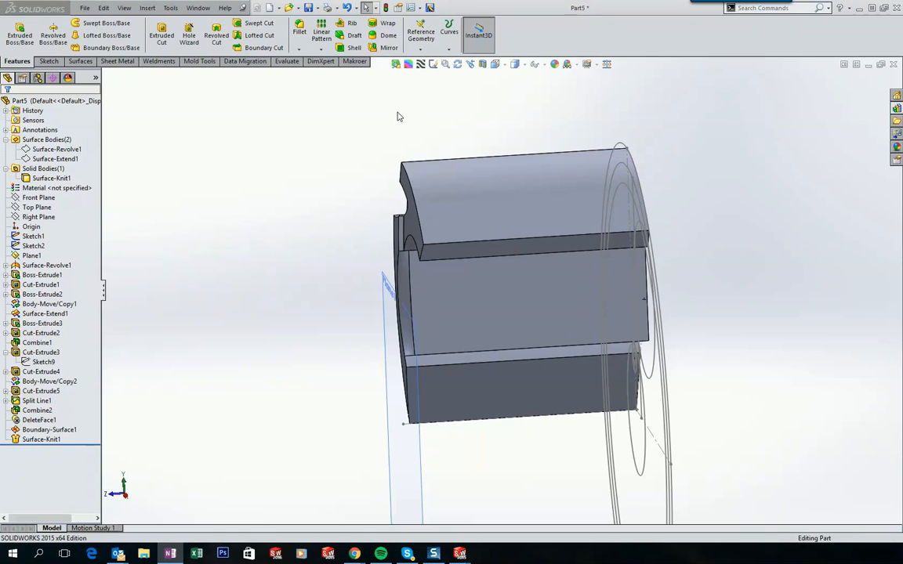
mouse_move(384, 125)
middle_down()
mouse_move(409, 127)
mouse_move(468, 183)
mouse_move(565, 214)
mouse_move(601, 252)
mouse_move(609, 232)
mouse_move(615, 238)
mouse_move(593, 246)
mouse_move(583, 293)
mouse_move(528, 315)
mouse_move(478, 275)
mouse_move(157, 98)
mouse_move(165, 94)
middle_up()
scroll(563, 216, down, 5)
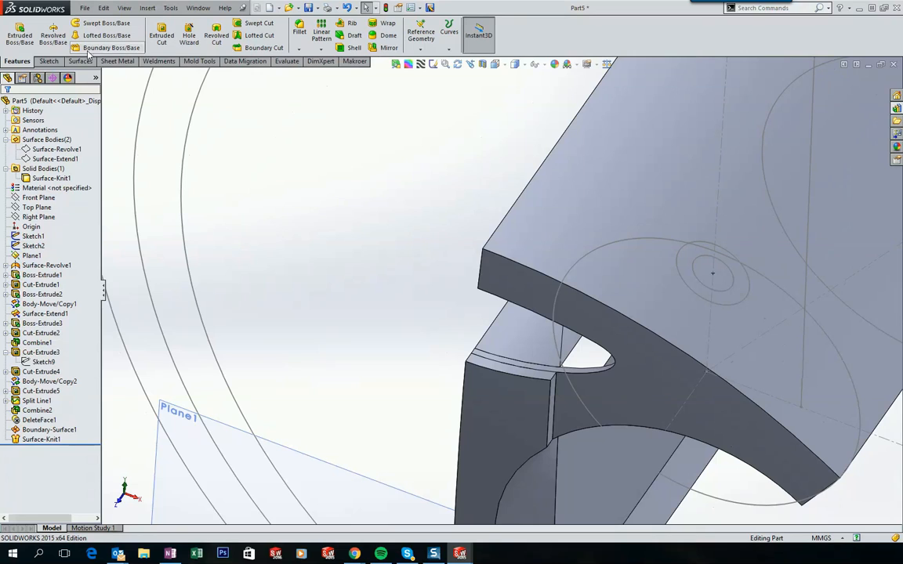
click(299, 30)
click(537, 343)
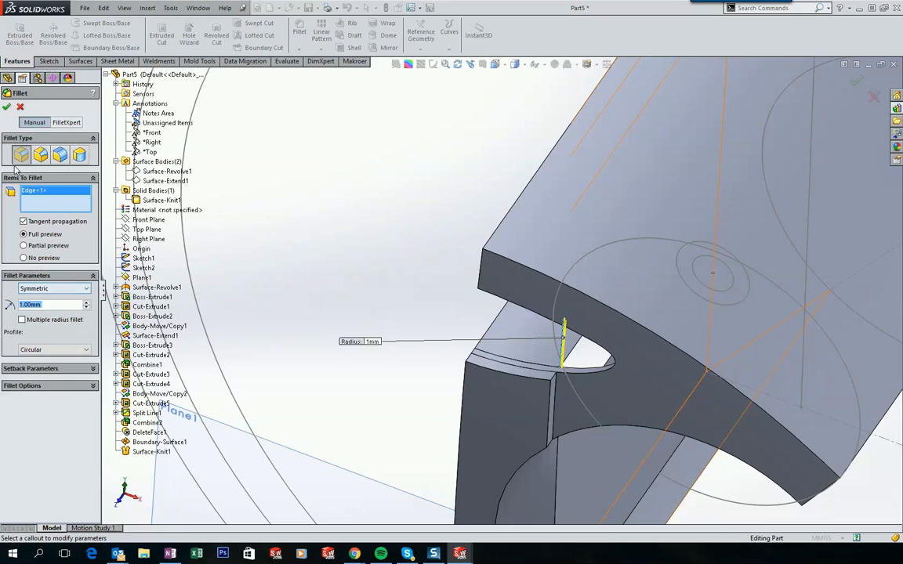
click(7, 108)
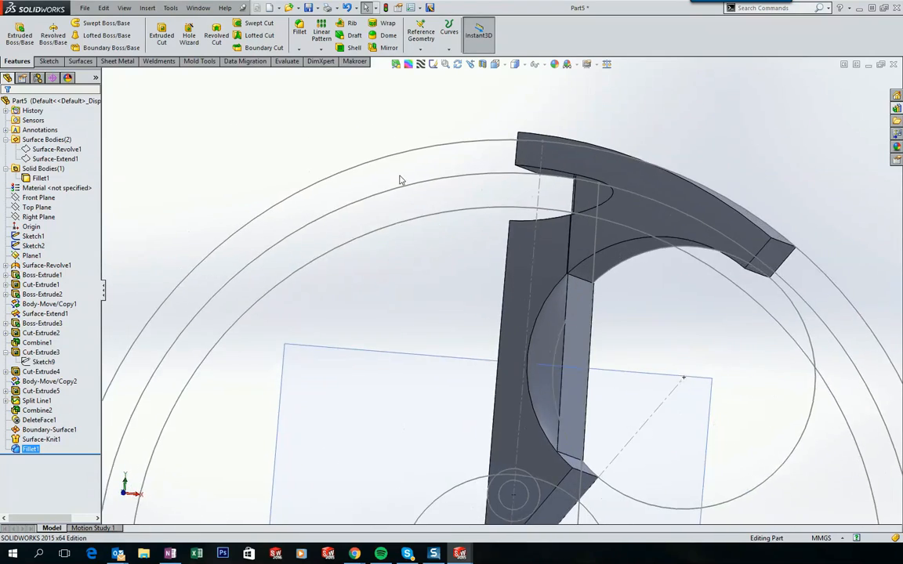
click(365, 139)
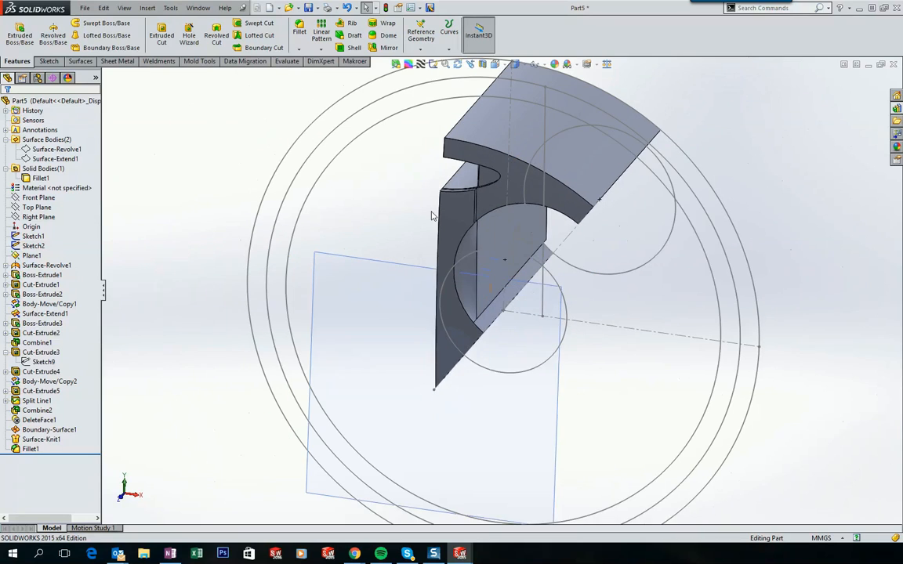
click(39, 198)
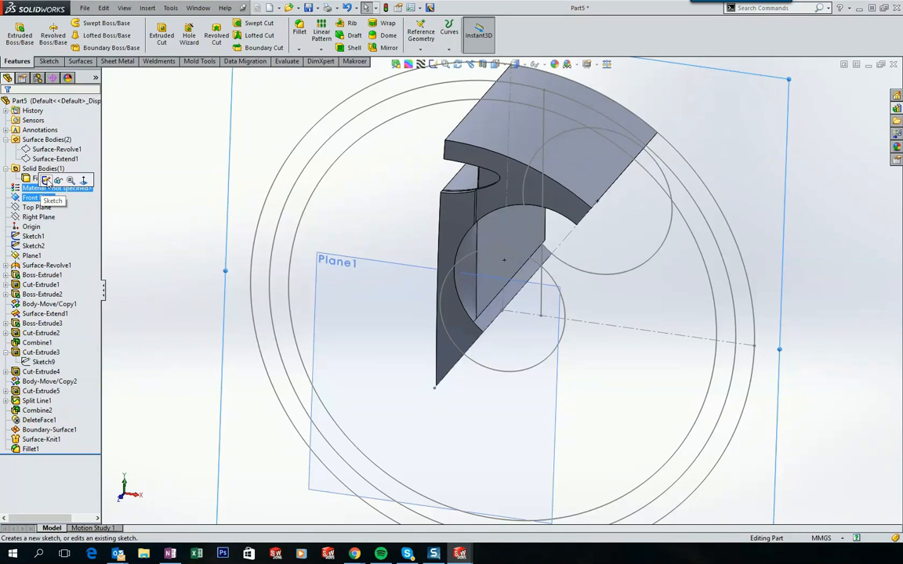
click(46, 180)
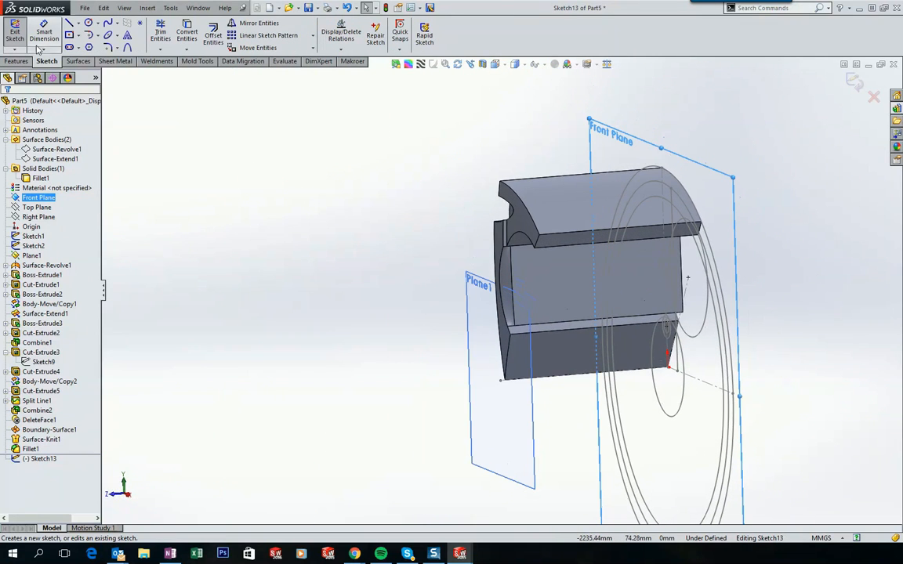
click(15, 37)
Start a sketch on Plane1 and convert the 130 mm diameter circle of Sketch1 into it
click(31, 256)
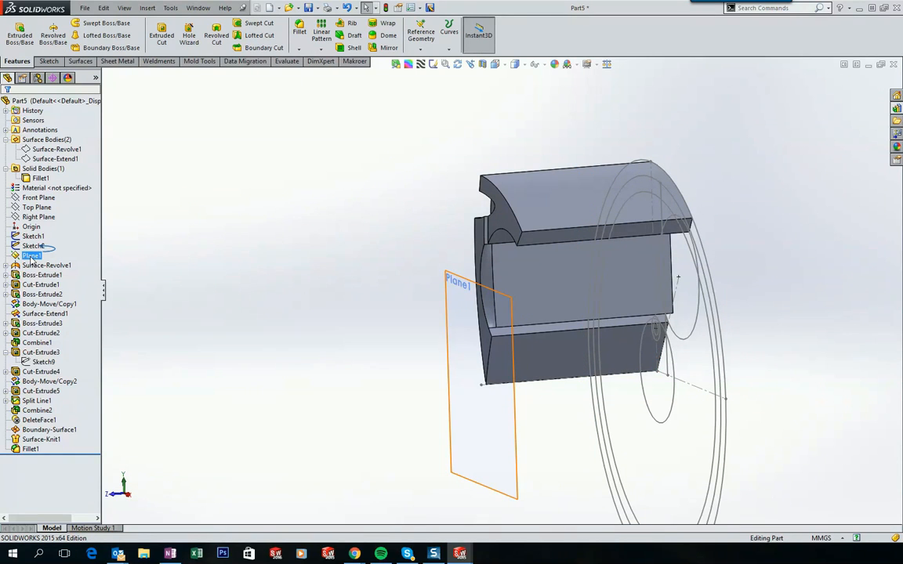
right_click(31, 257)
click(39, 241)
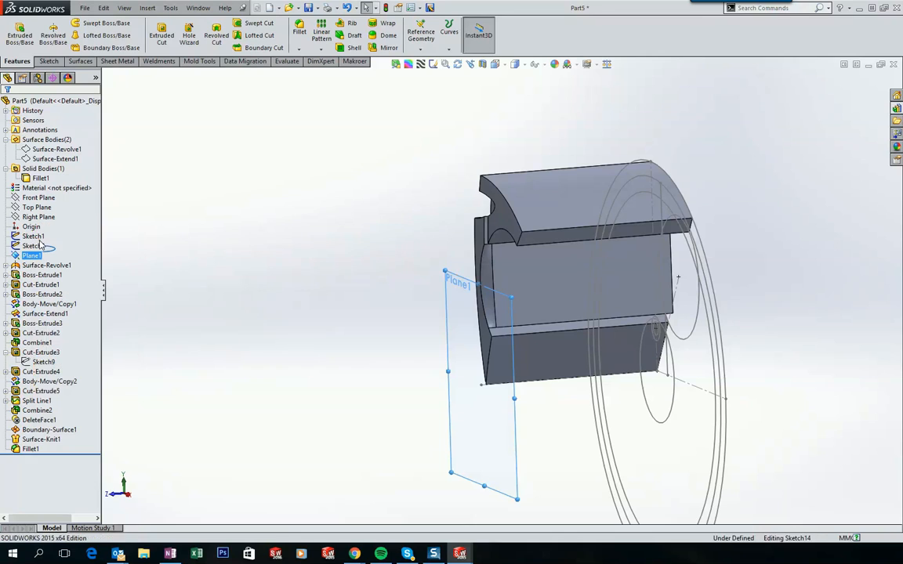
click(673, 415)
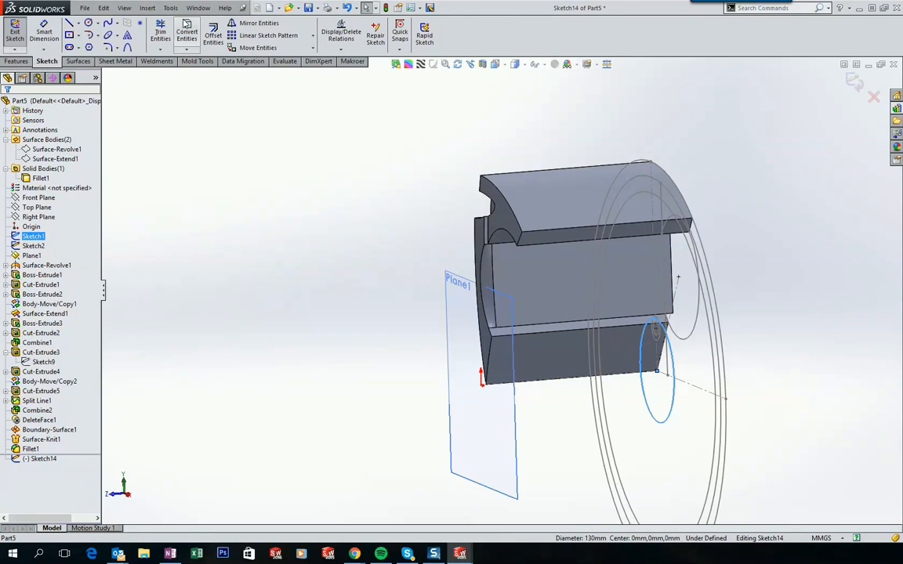
click(187, 33)
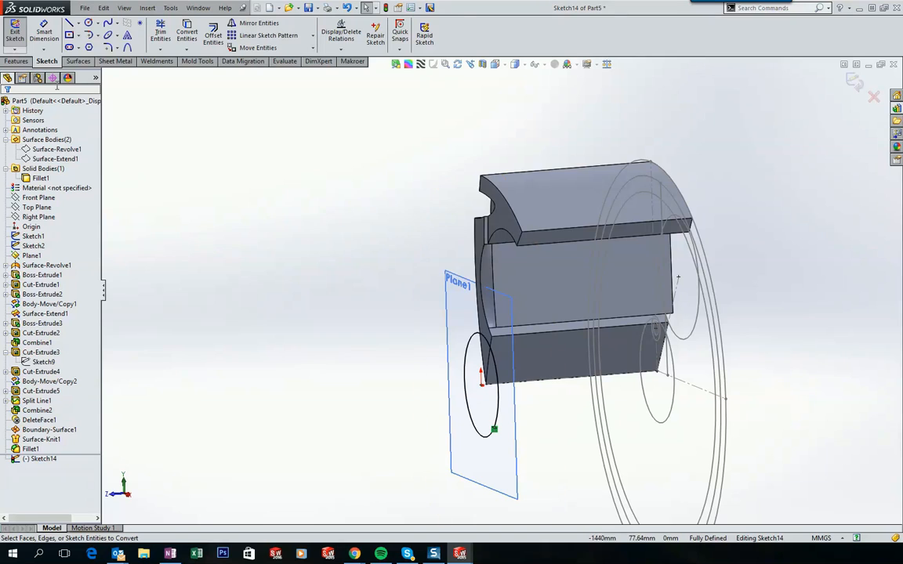
Cut-extrude the converted circle into the body with a blind depth of 50 mm
click(22, 63)
click(161, 33)
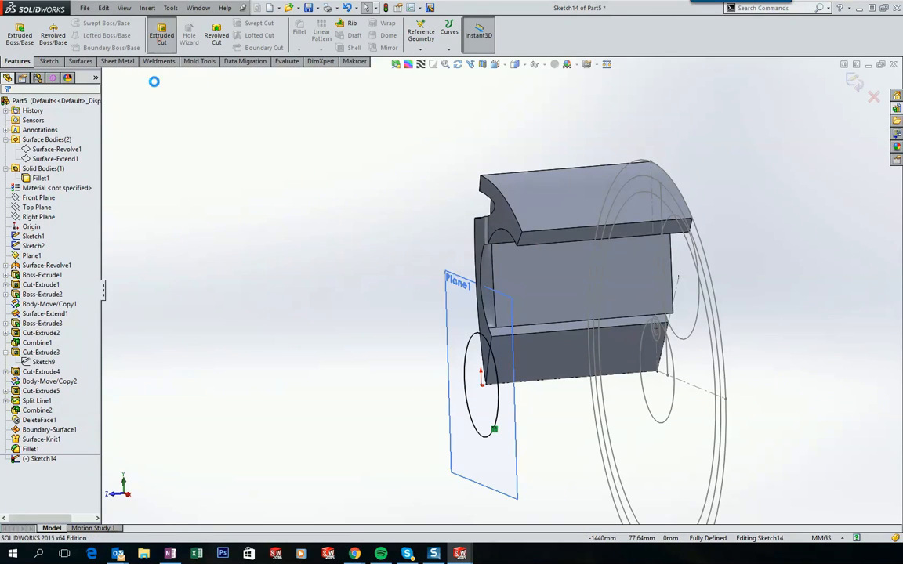
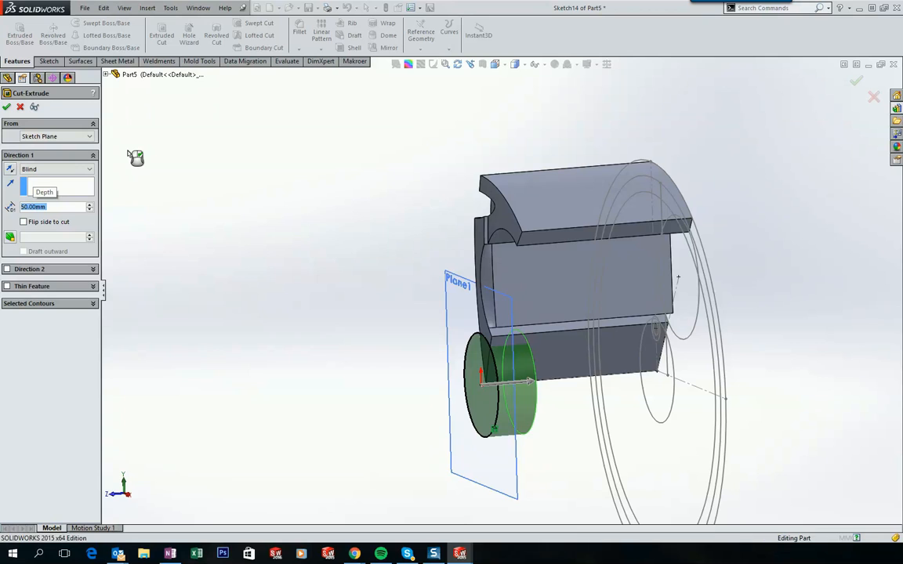
key(Return)
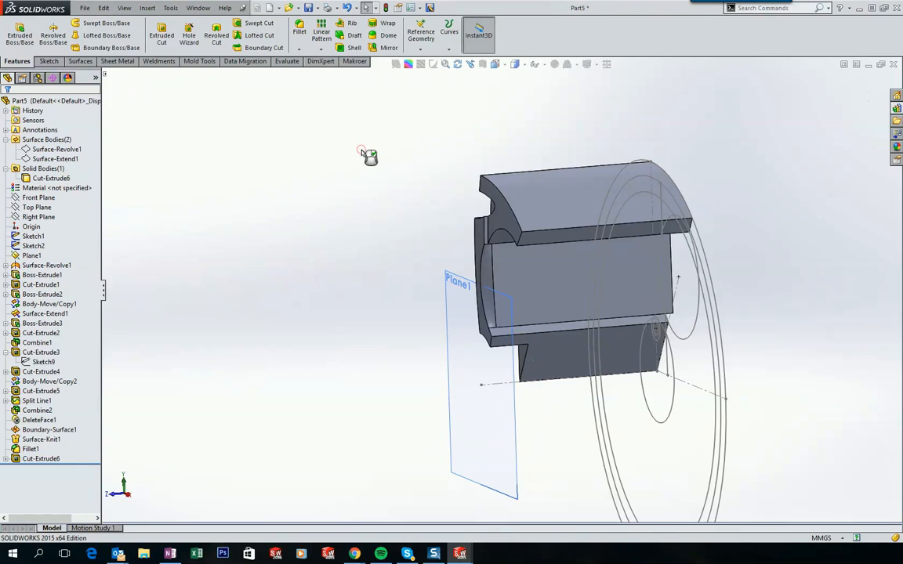
Start a sketch on the flat side face of the lower block, the face that contains the new cut's step
middle_drag(384, 154, 820, 169)
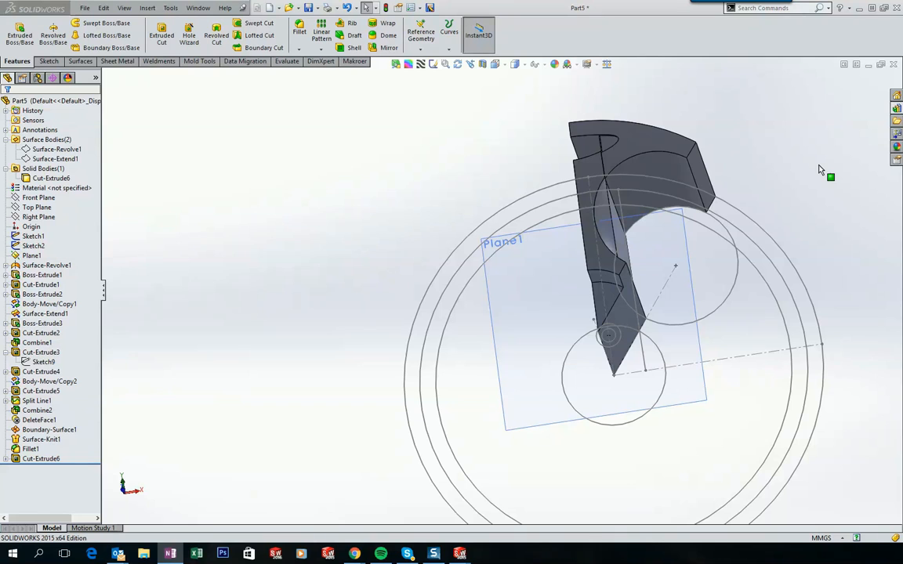
click(306, 190)
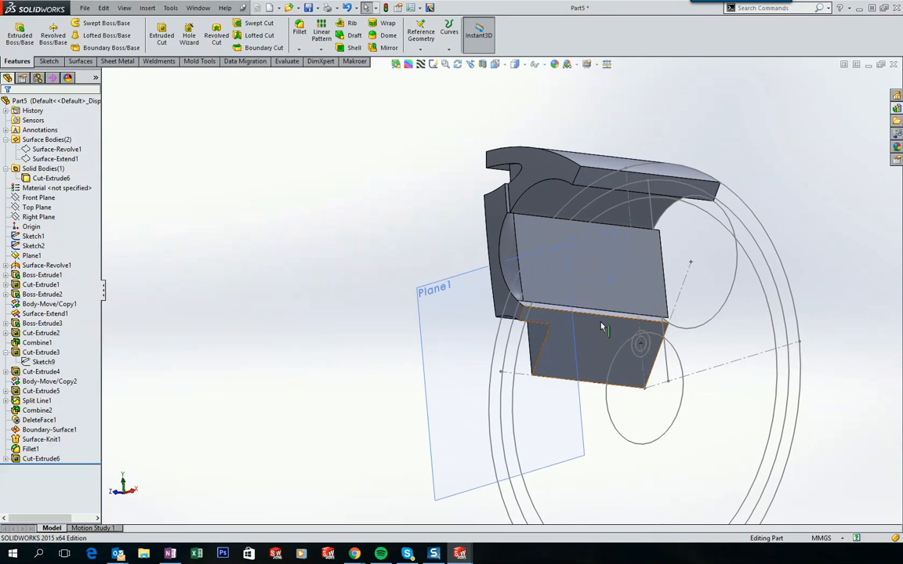
click(533, 306)
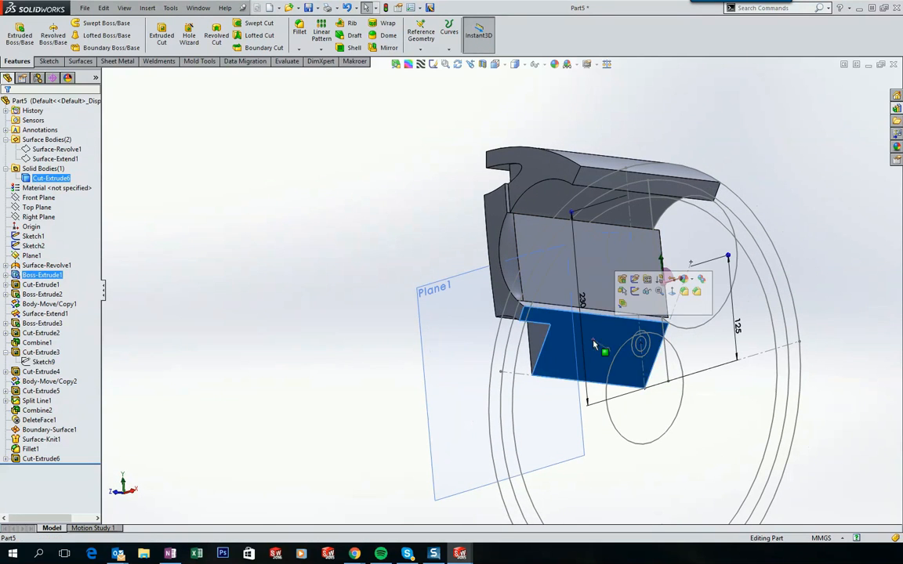
click(635, 292)
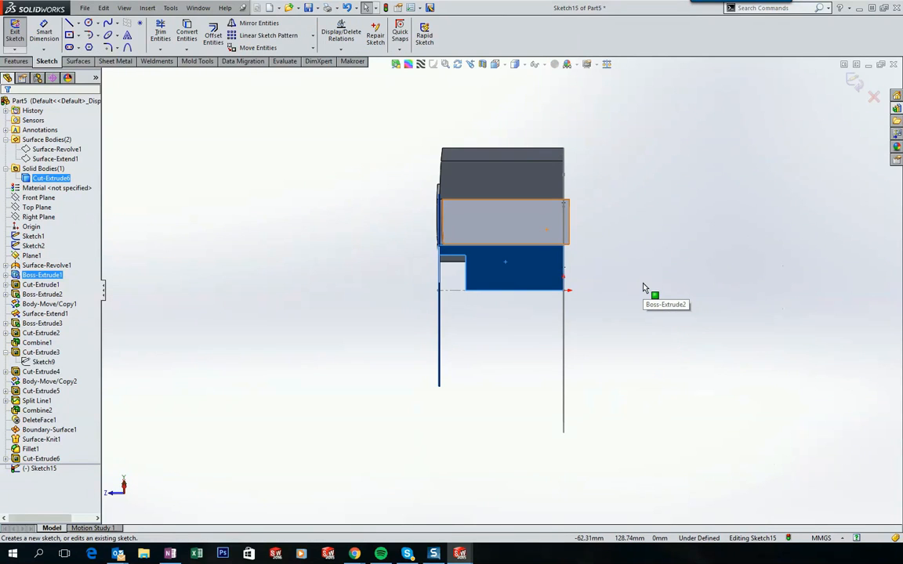
Sketch a vertical line about 83 mm long from the block's lower edge to its upper edge, and a short line along that upper edge toward Plane1
scroll(525, 250, down, 3)
mouse_move(527, 245)
middle_down()
mouse_move(501, 248)
mouse_move(462, 200)
mouse_move(571, 124)
middle_up()
key(ctrl+4)
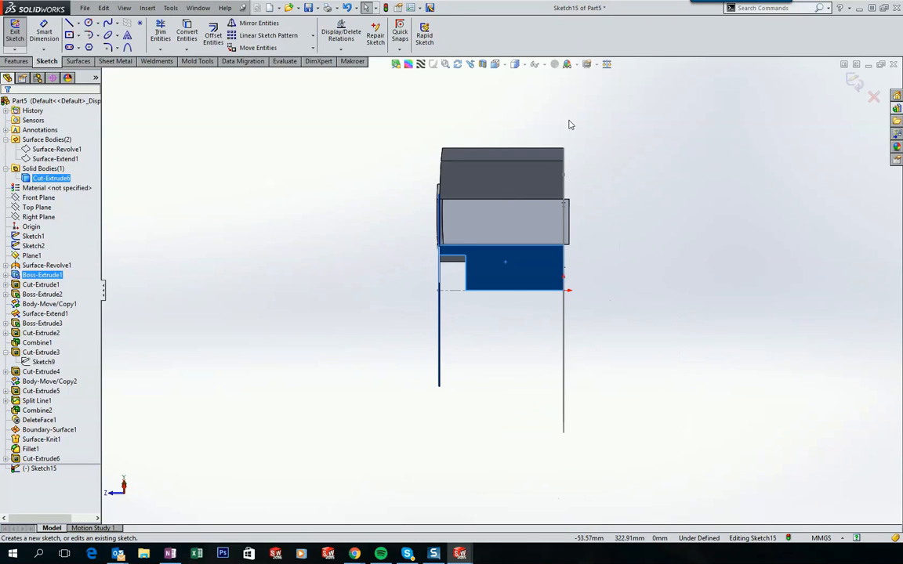
scroll(314, 250, down, 3)
mouse_move(315, 248)
middle_down()
mouse_move(331, 237)
mouse_move(307, 202)
mouse_move(279, 192)
mouse_move(211, 133)
mouse_move(137, 93)
middle_up()
click(278, 192)
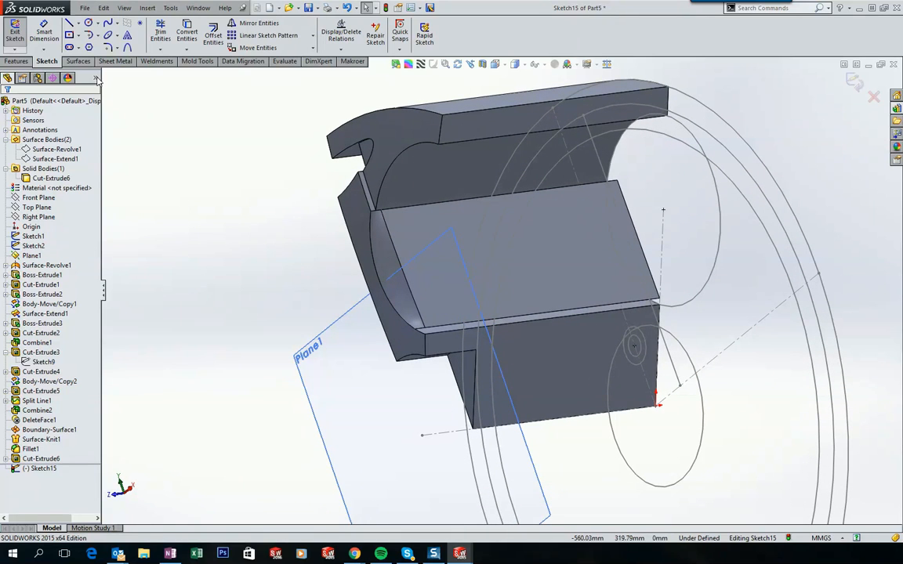
click(68, 24)
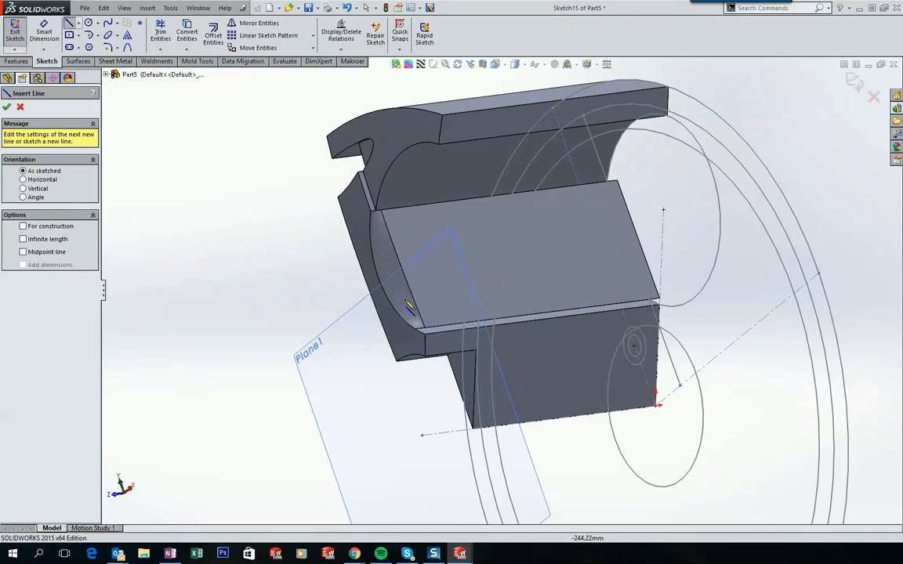
middle_drag(508, 426, 561, 376)
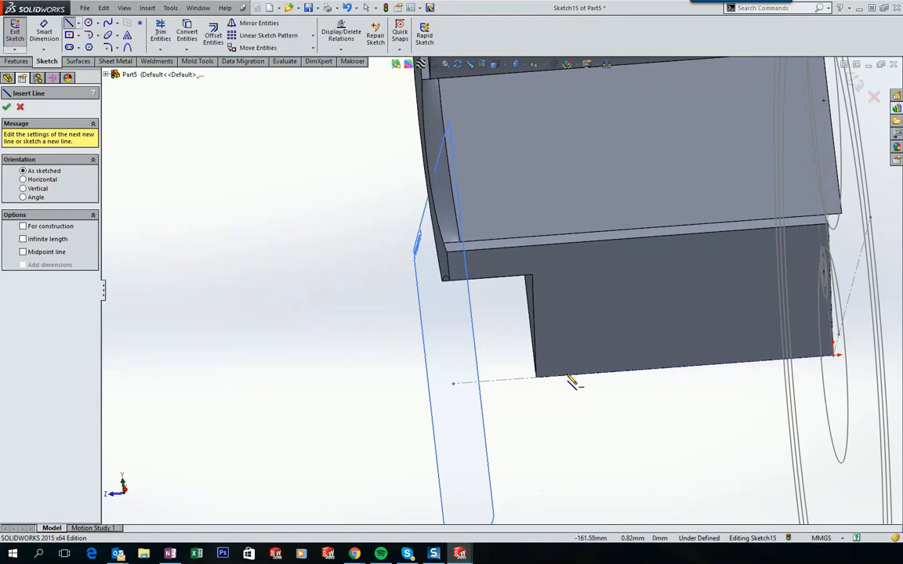
click(568, 376)
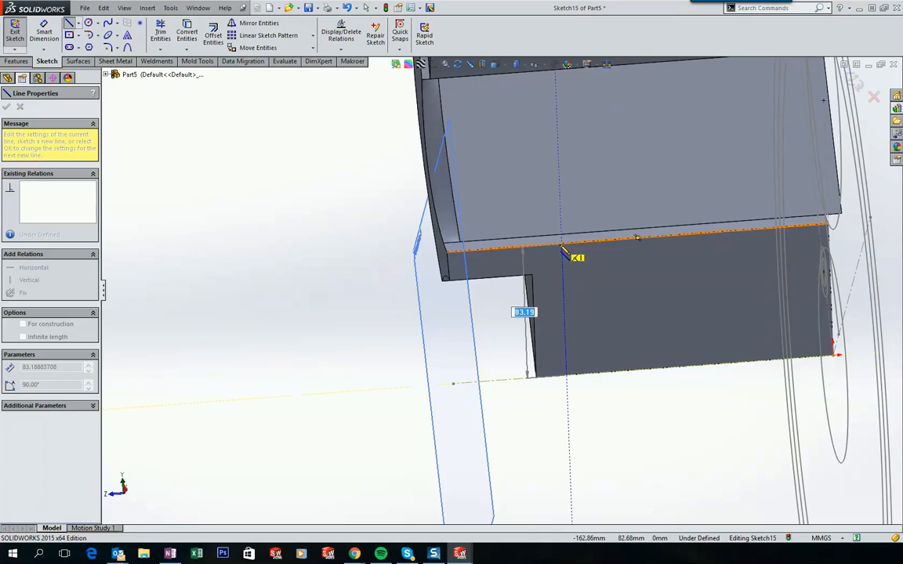
click(561, 248)
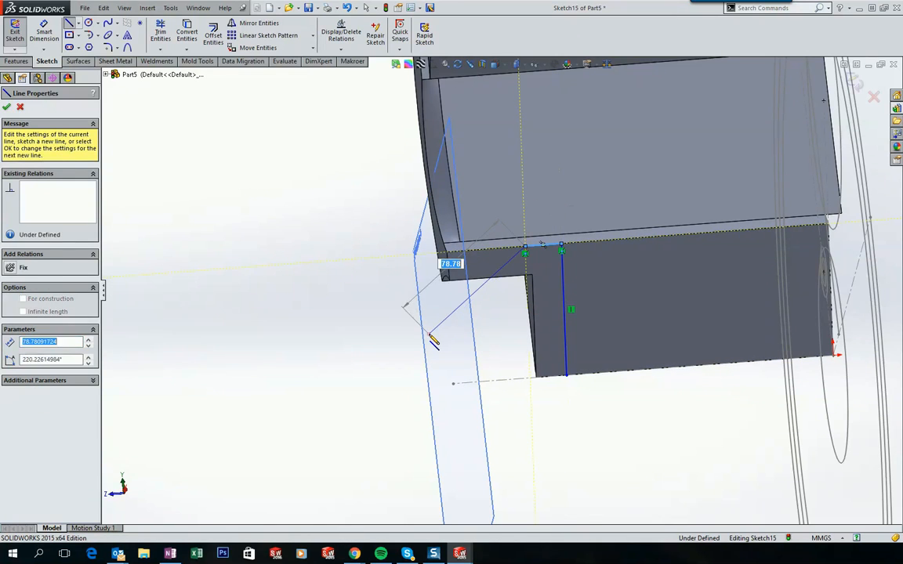
key(Escape)
Detach the vertical line's lower endpoint from the block's lower edge and make it coincident with Sketch2's horizontal centreline
scroll(549, 368, down, 3)
drag(521, 366, 538, 302)
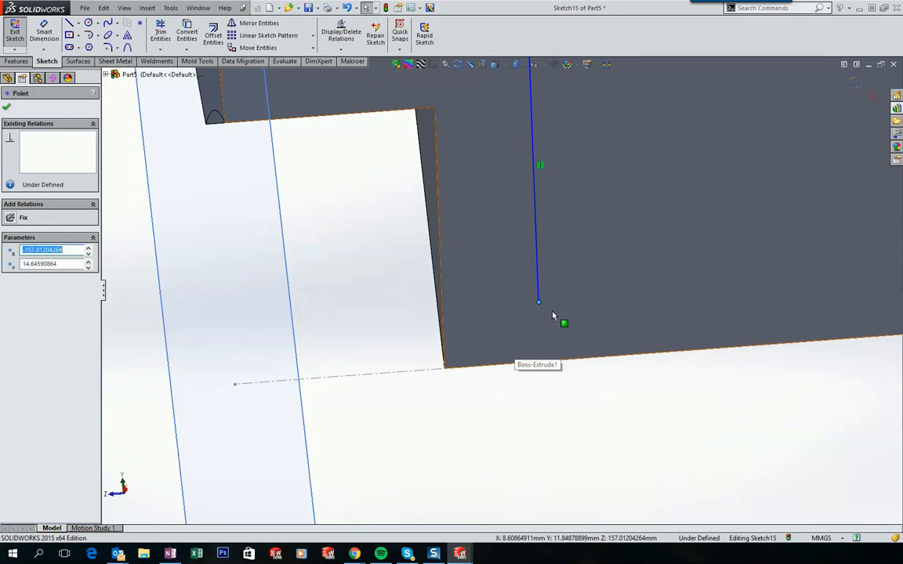
middle_drag(542, 357, 533, 314)
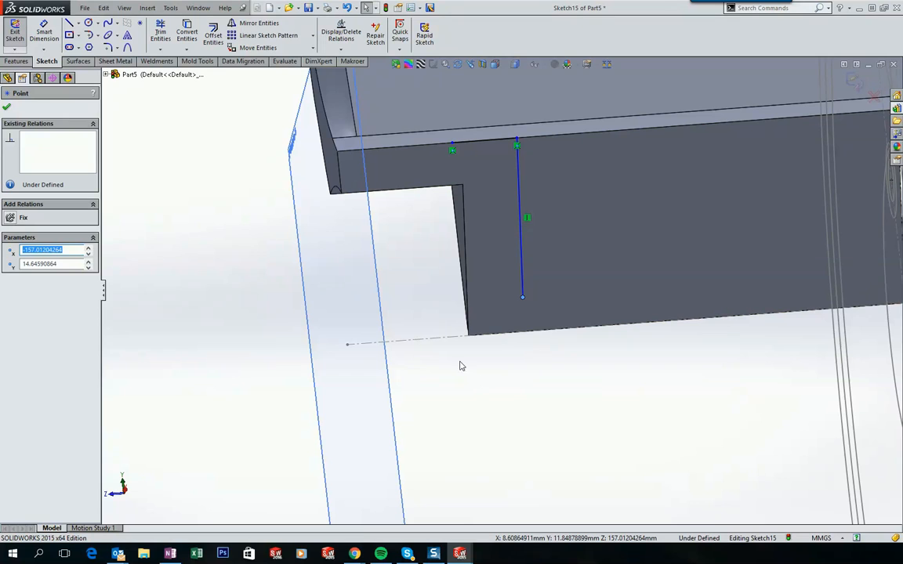
ctrl+click(439, 341)
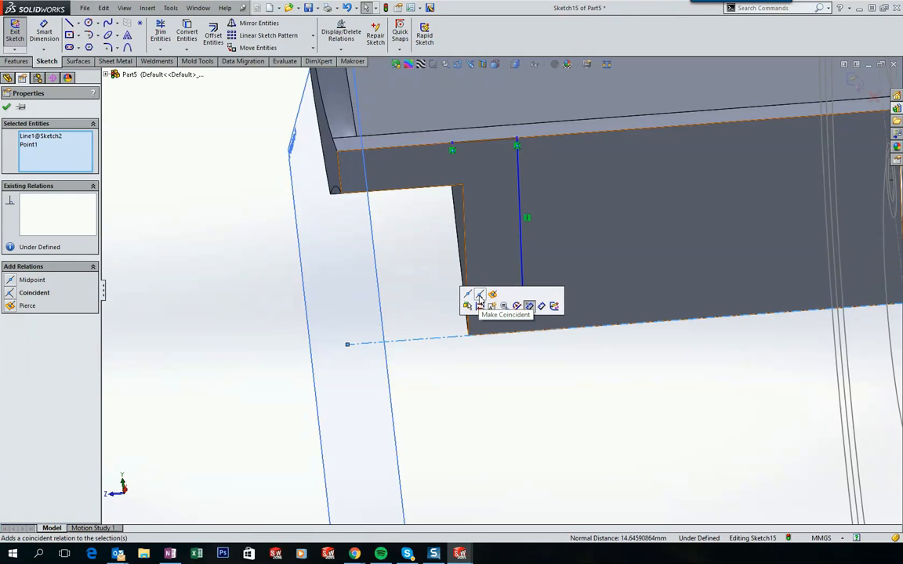
click(479, 301)
click(235, 267)
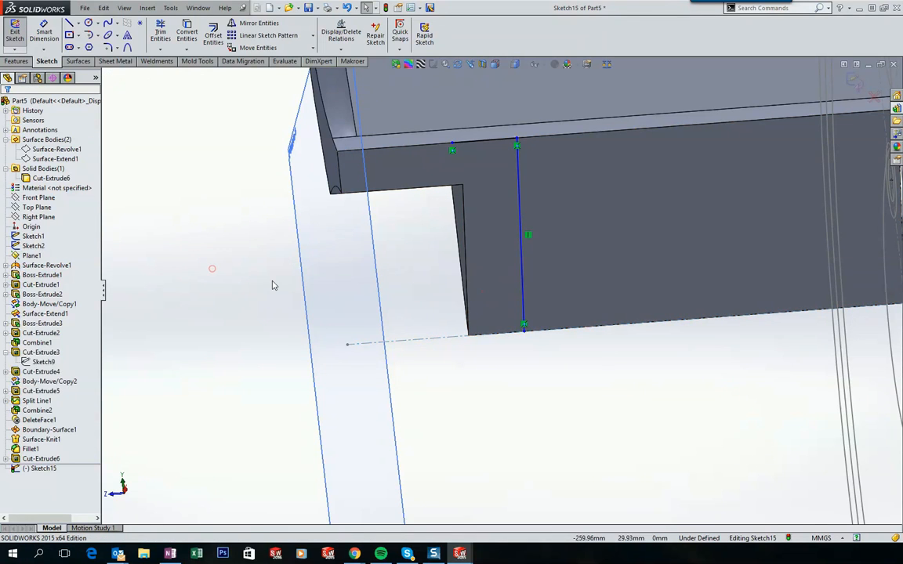
Dimension the distance from the outer end of Sketch2's centreline to the vertical line's lower endpoint as 65 mm
middle_drag(272, 283, 284, 272)
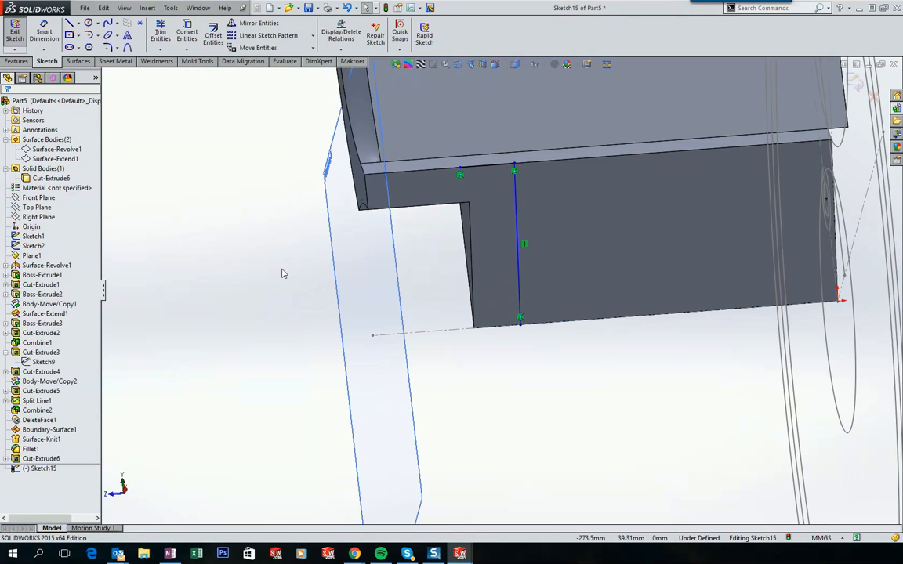
click(44, 33)
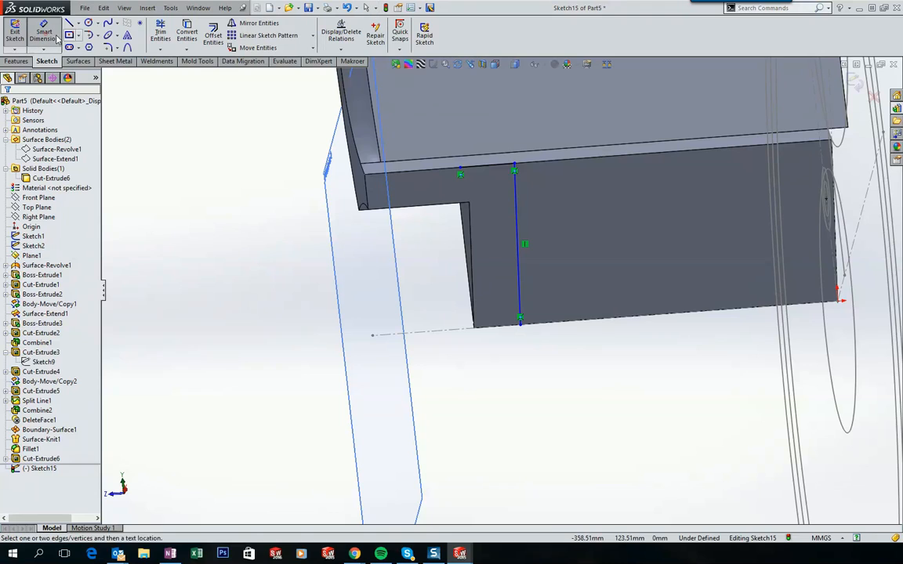
click(373, 337)
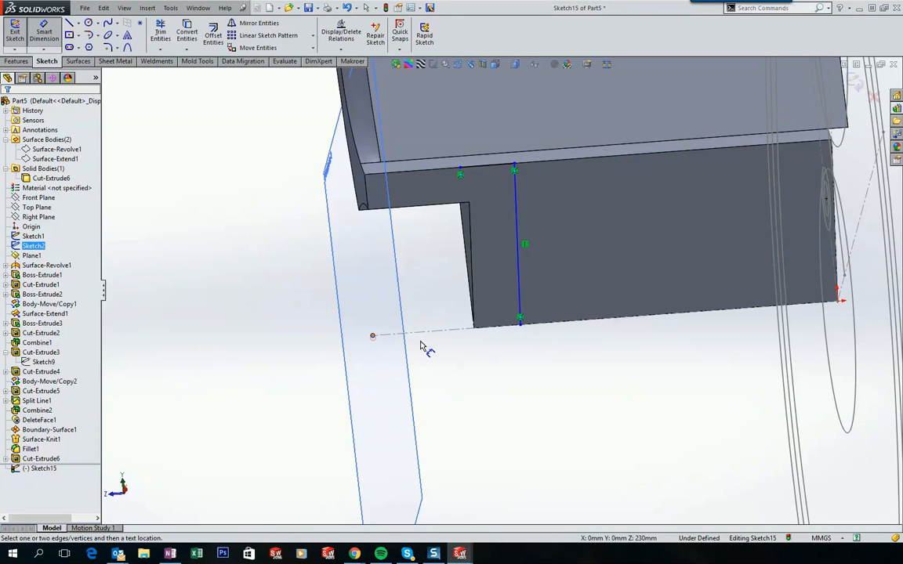
click(519, 323)
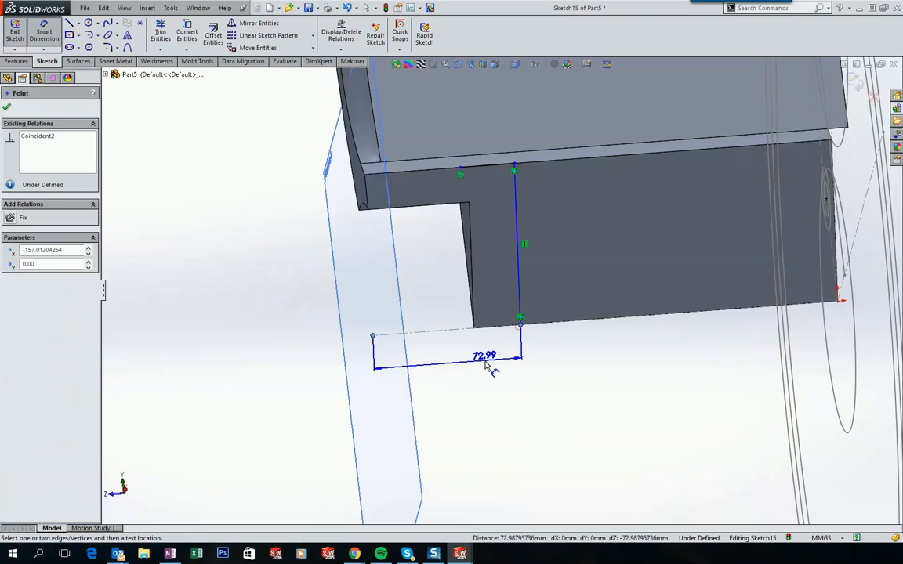
click(485, 365)
text(65)
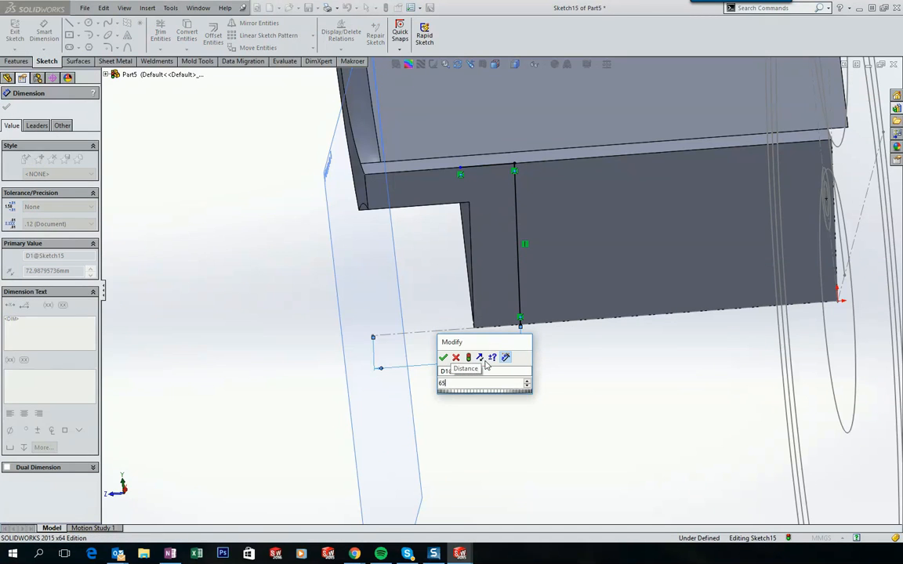
key(Return)
scroll(465, 275, up, 1)
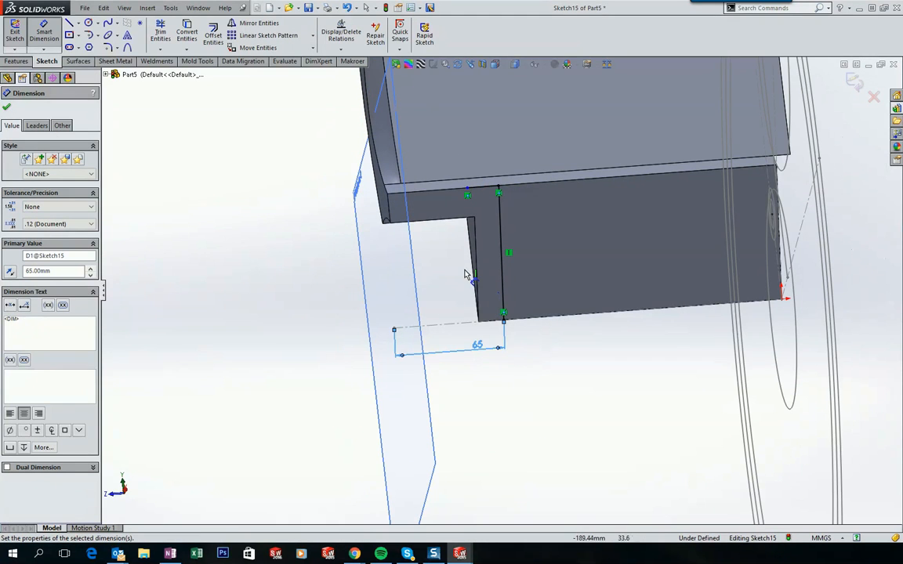
click(258, 213)
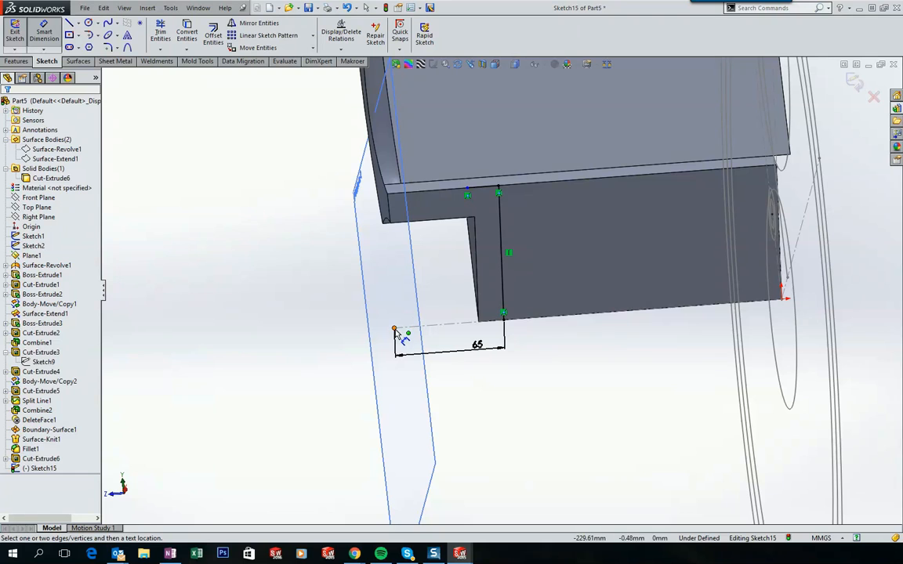
Dimension the horizontal distance from the outer end of Sketch2's centreline to the short upper line's free endpoint as 40 mm
click(467, 189)
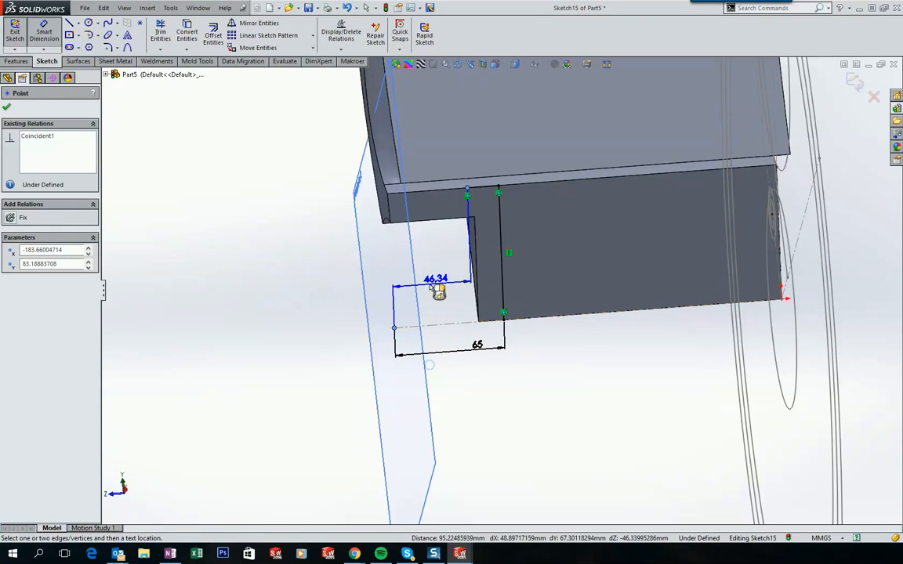
click(436, 292)
text(40)
key(Return)
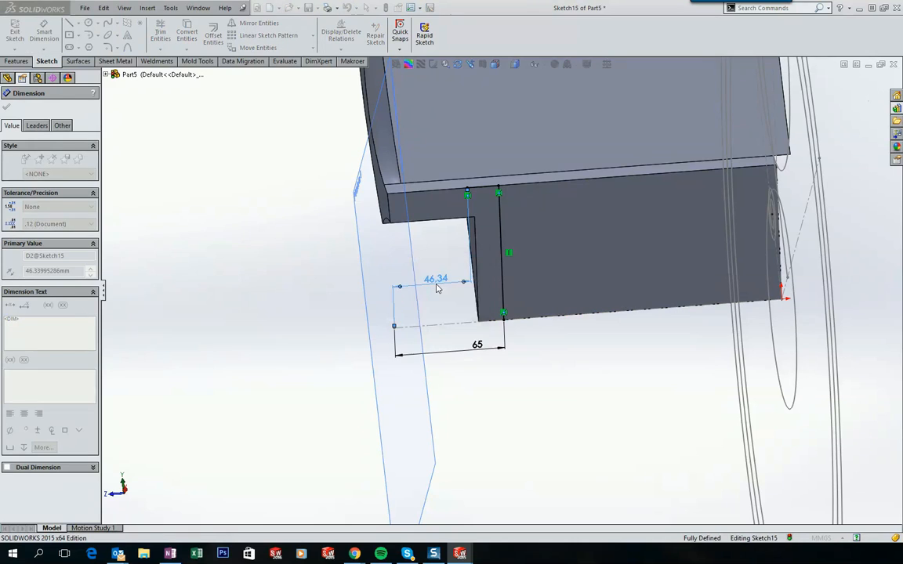
click(210, 166)
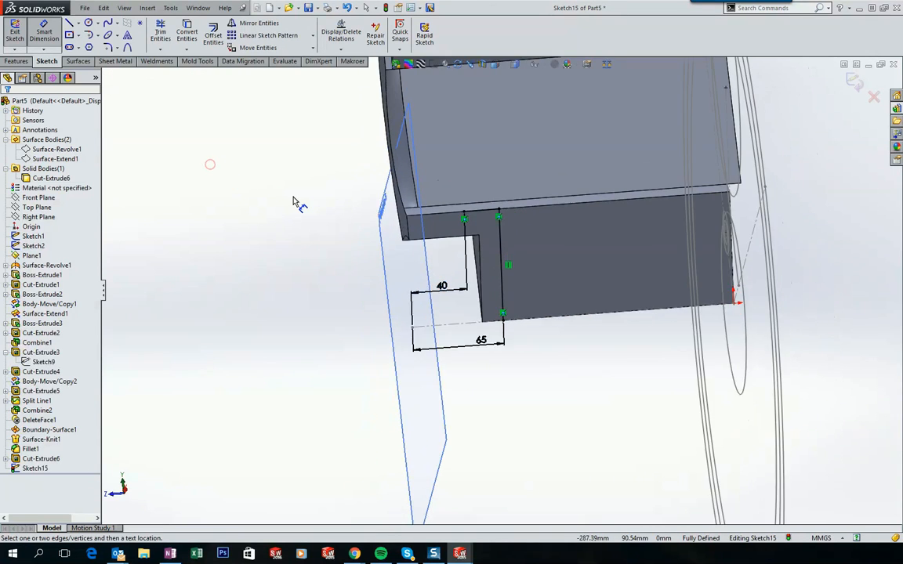
Draw a vertical construction line about 245 mm long upward from the short line's free endpoint, ending above the body
click(78, 24)
click(92, 44)
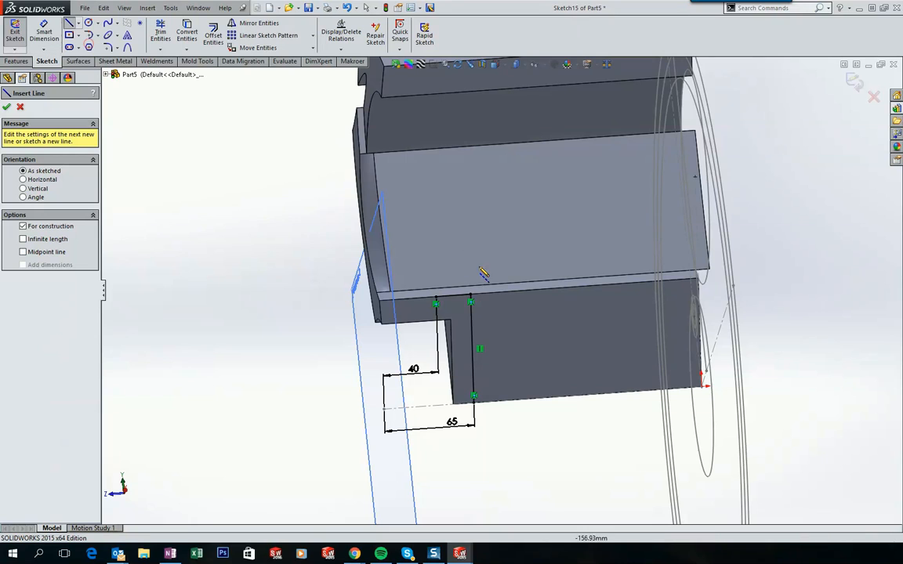
click(437, 300)
scroll(451, 282, up, 4)
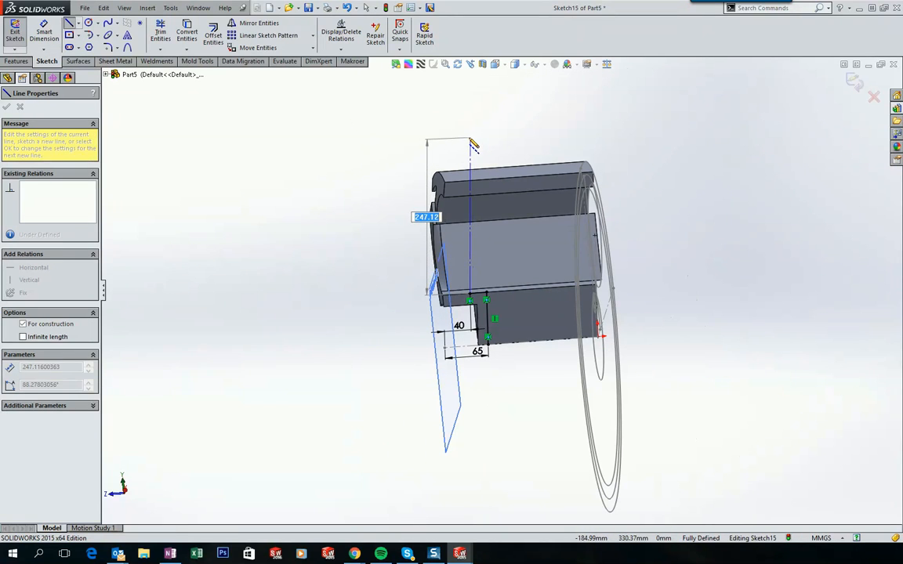
click(467, 149)
key(Escape)
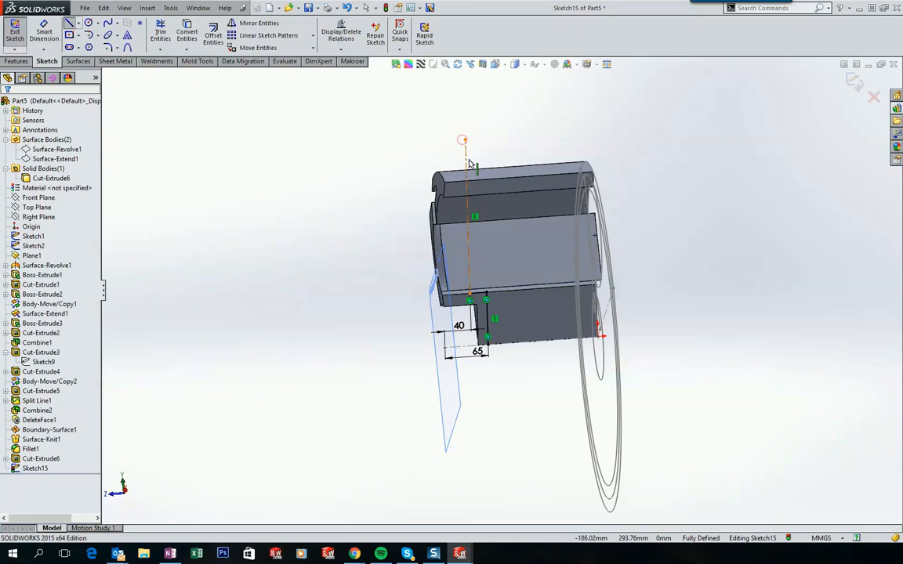
click(468, 166)
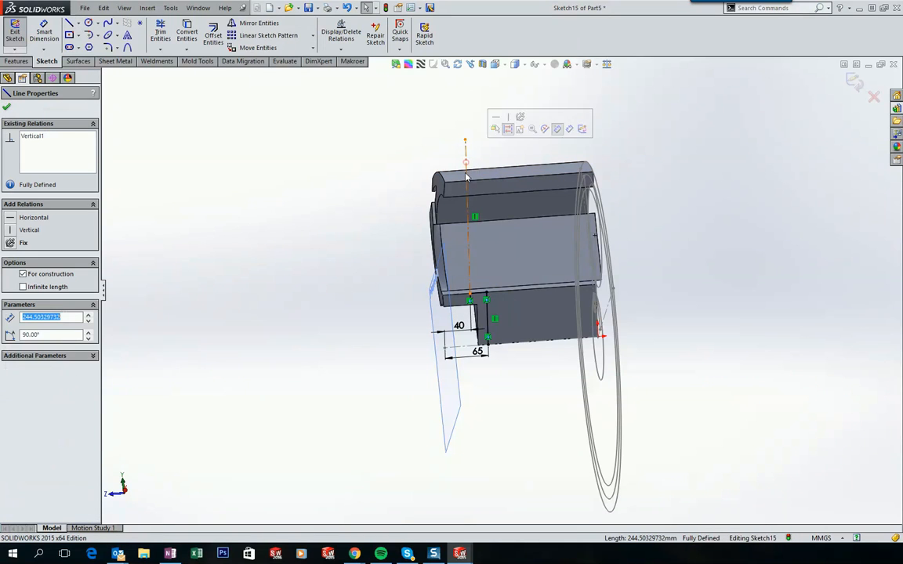
click(283, 172)
Sketch a horizontal line from the centreline's upper end, a vertical line about 328 mm long down past the origin, and a horizontal line back to the profile's lower corner
scroll(411, 147, down, 1)
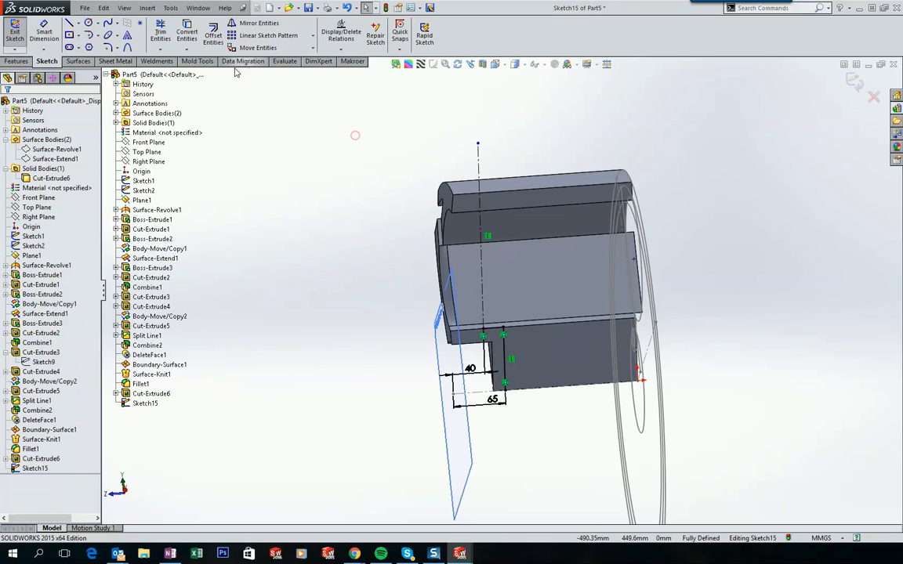
click(69, 23)
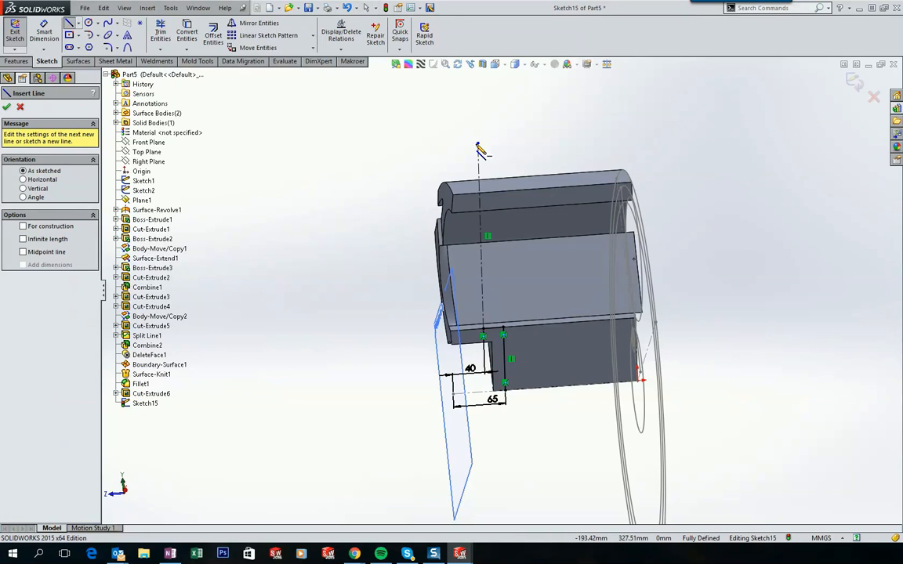
click(479, 145)
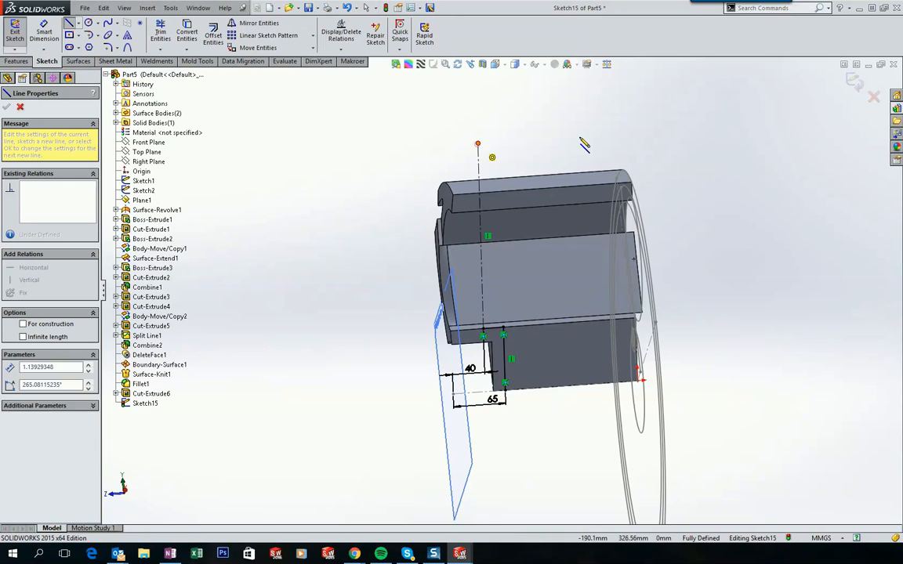
click(649, 132)
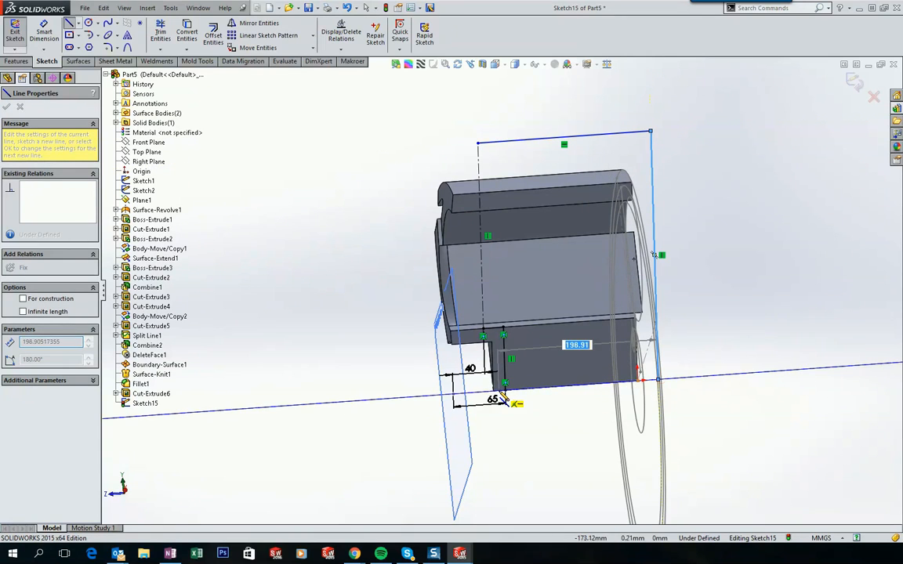
scroll(518, 396, up, 2)
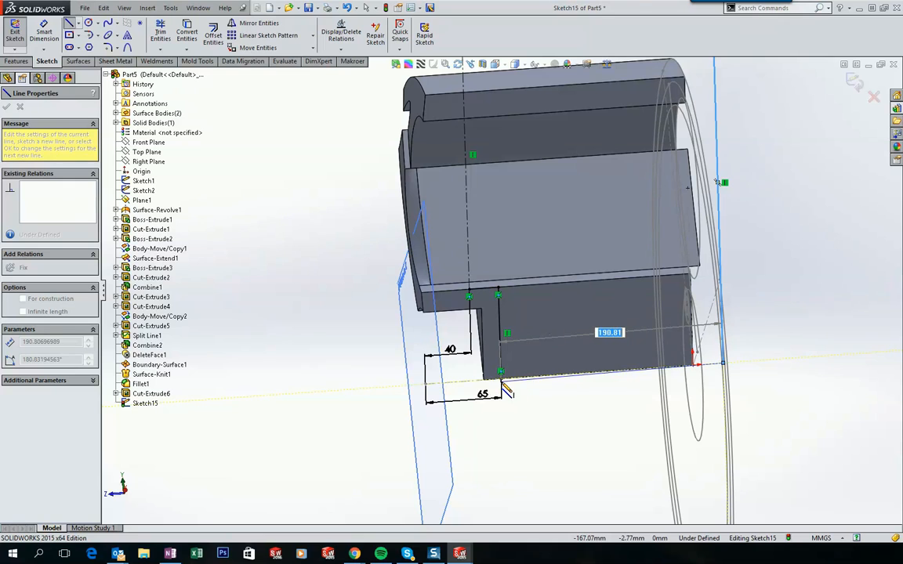
click(500, 377)
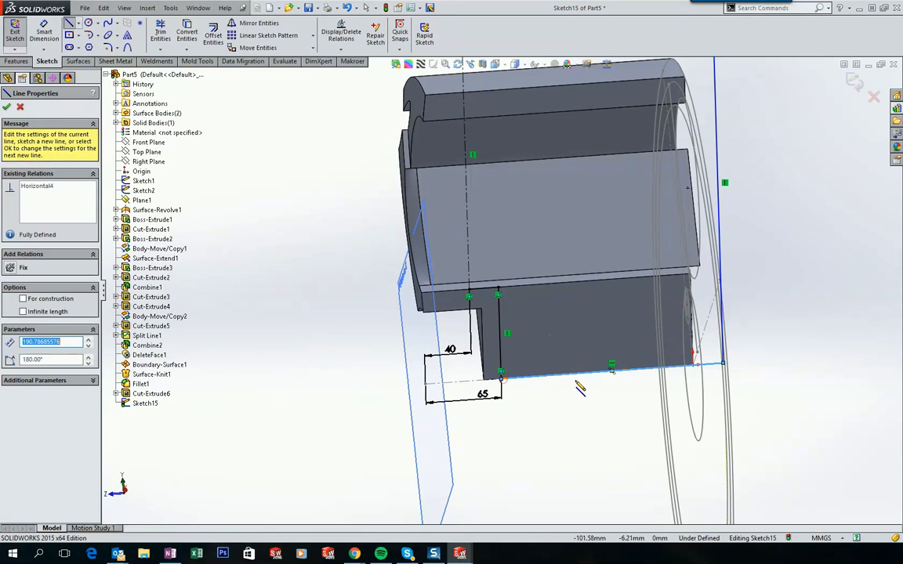
key(Escape)
Dimension the distance from the origin to the long vertical line's lower endpoint as 25 mm
click(58, 41)
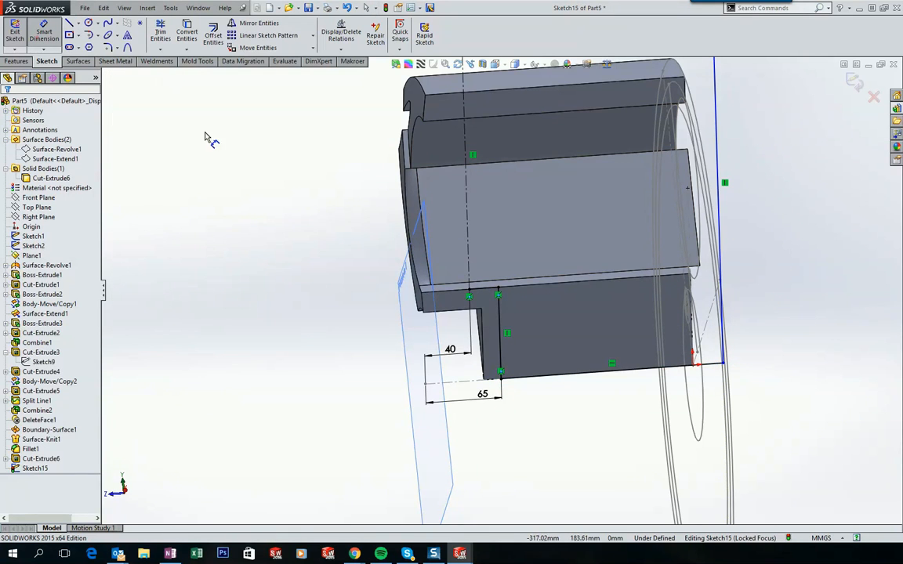
scroll(674, 361, up, 4)
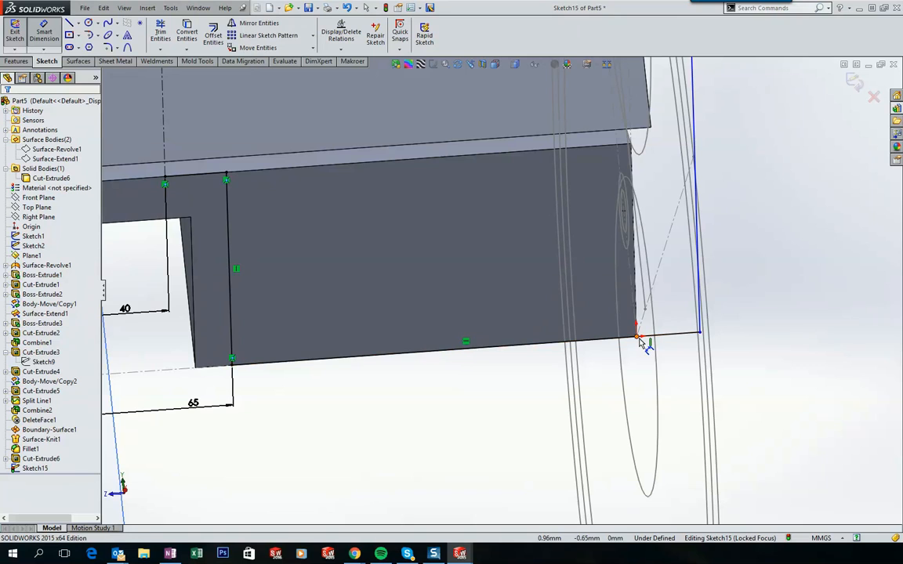
click(702, 333)
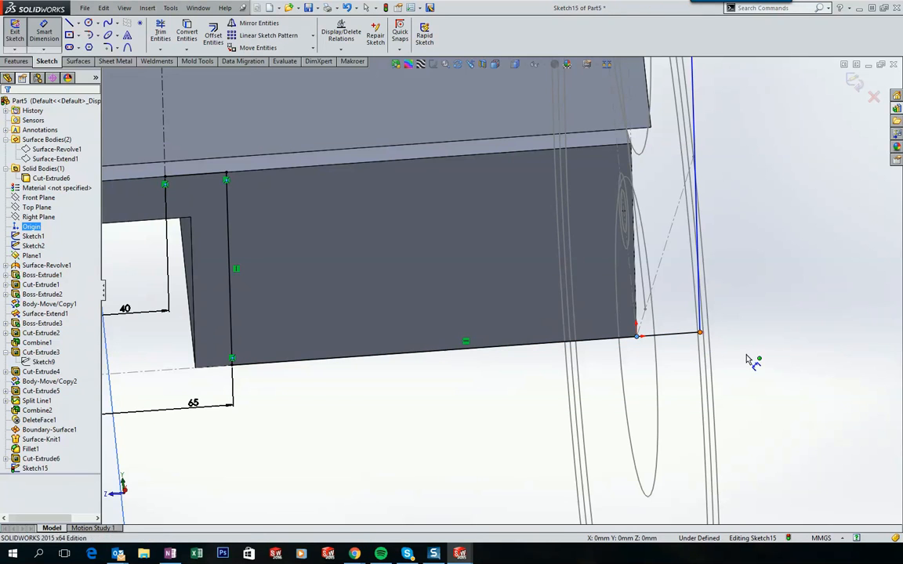
click(779, 369)
text(25)
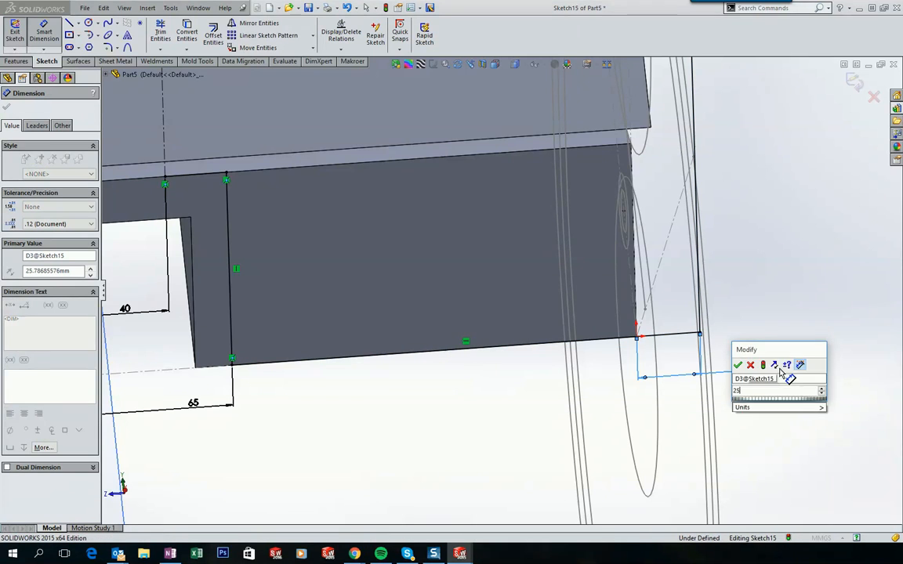
key(Return)
Dimension the long vertical line of the profile at 300 mm
scroll(650, 281, down, 4)
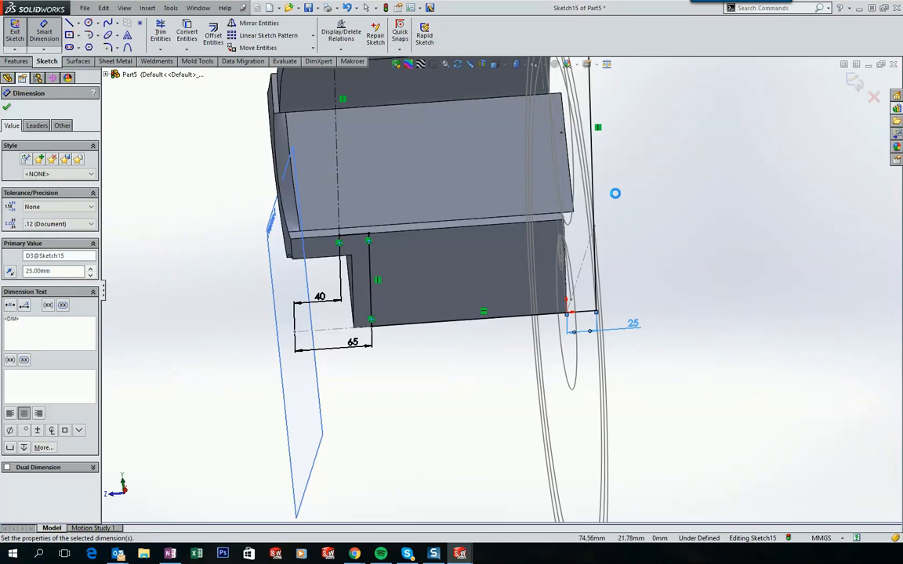
scroll(599, 176, up, 2)
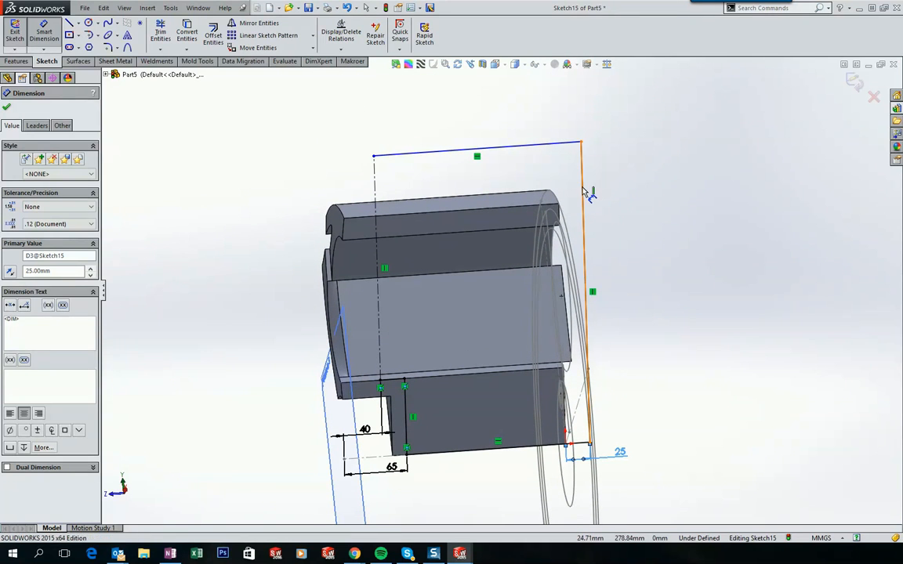
click(588, 191)
click(640, 202)
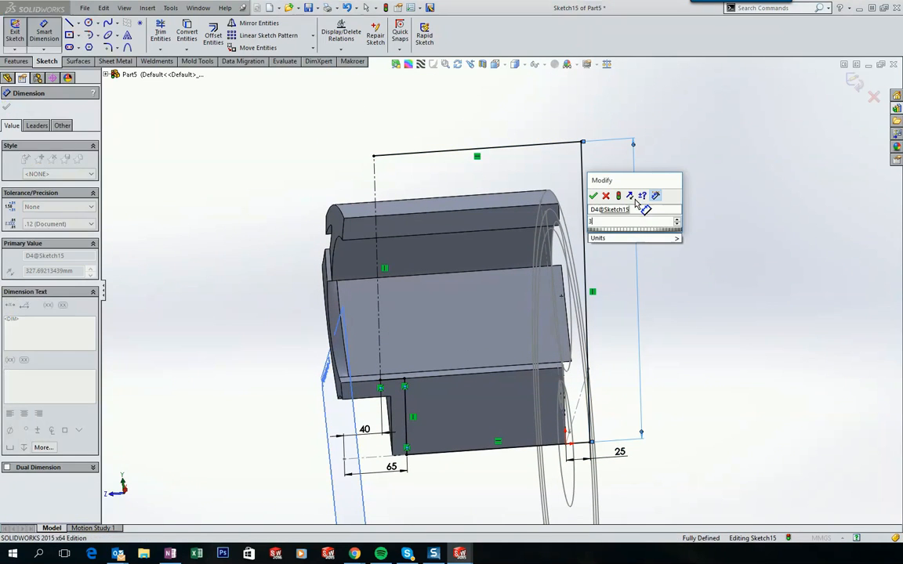
text(300)
key(Return)
click(325, 129)
Draw a two-point spline from the construction line's upper end to its lower end, closing the profile
click(108, 23)
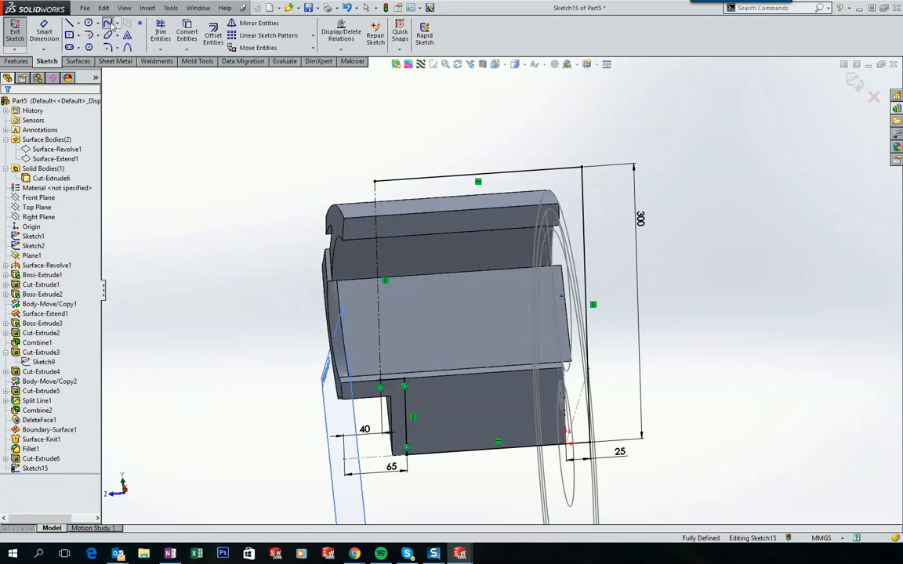
scroll(235, 129, down, 2)
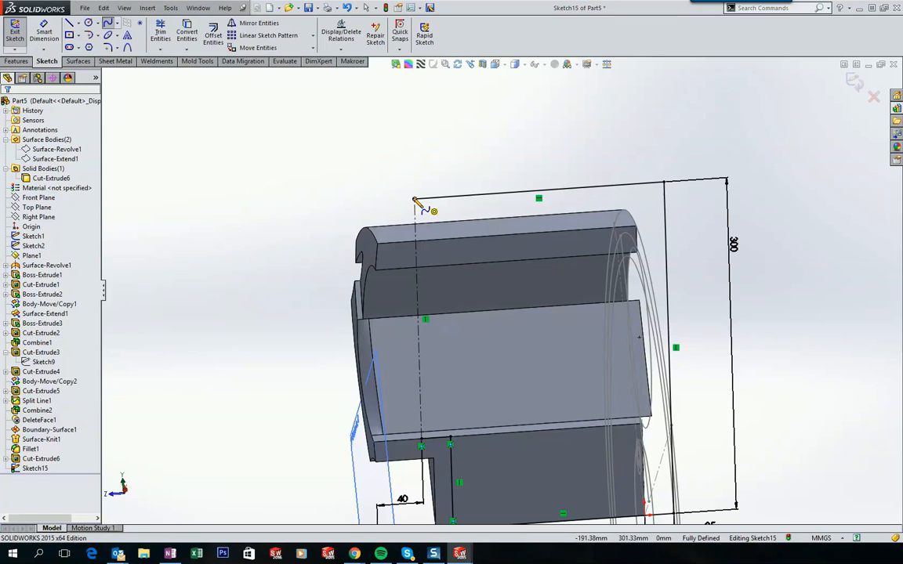
click(414, 221)
scroll(462, 411, down, 3)
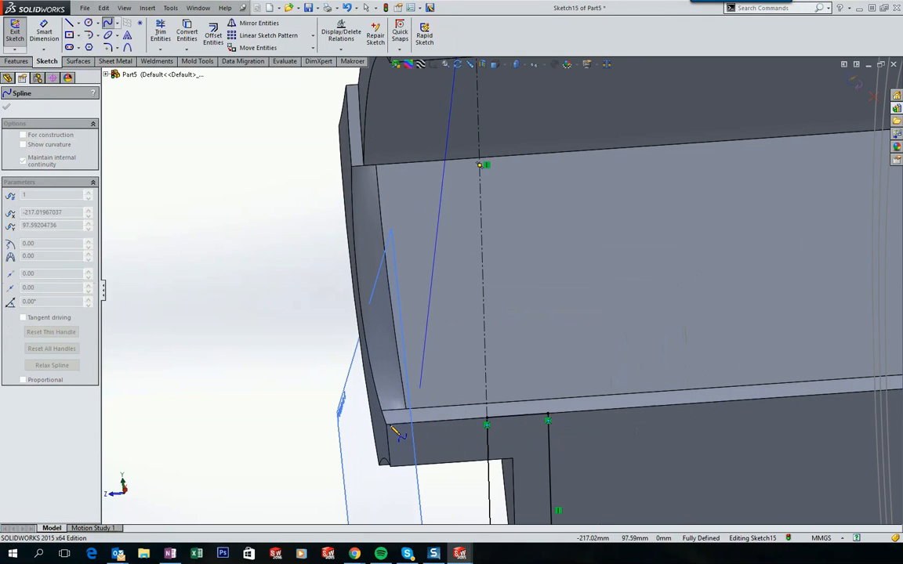
click(486, 423)
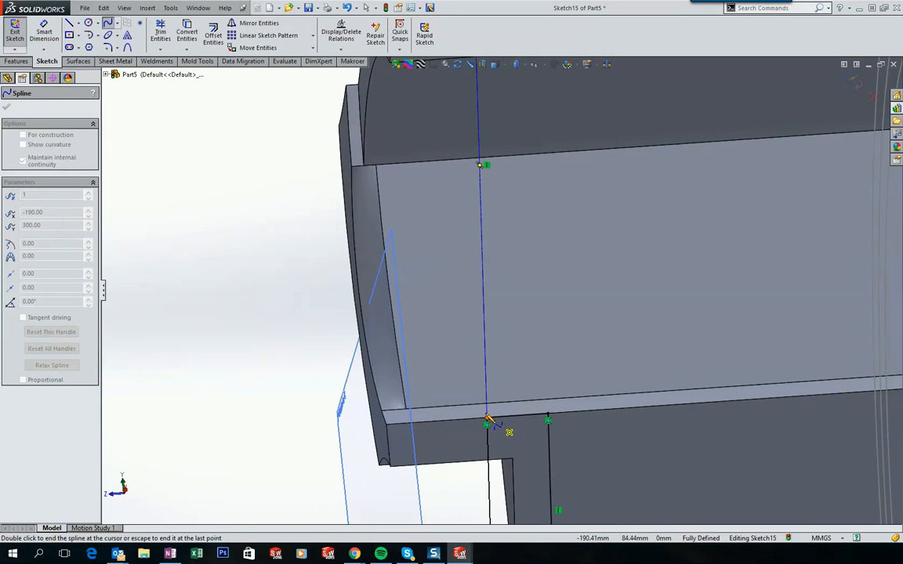
key(Escape)
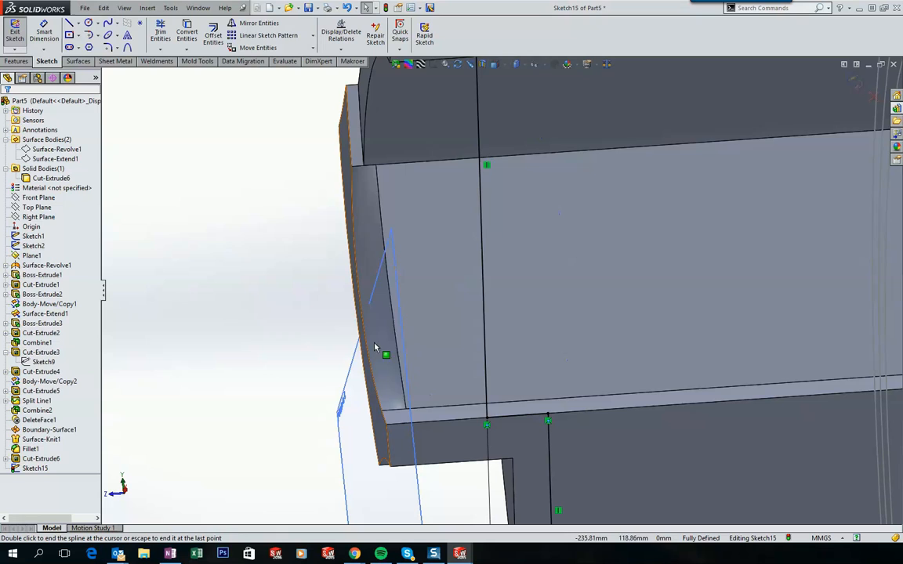
Pull the spline's upper and lower tangent handles outward so the curve bows away from the construction line
click(484, 291)
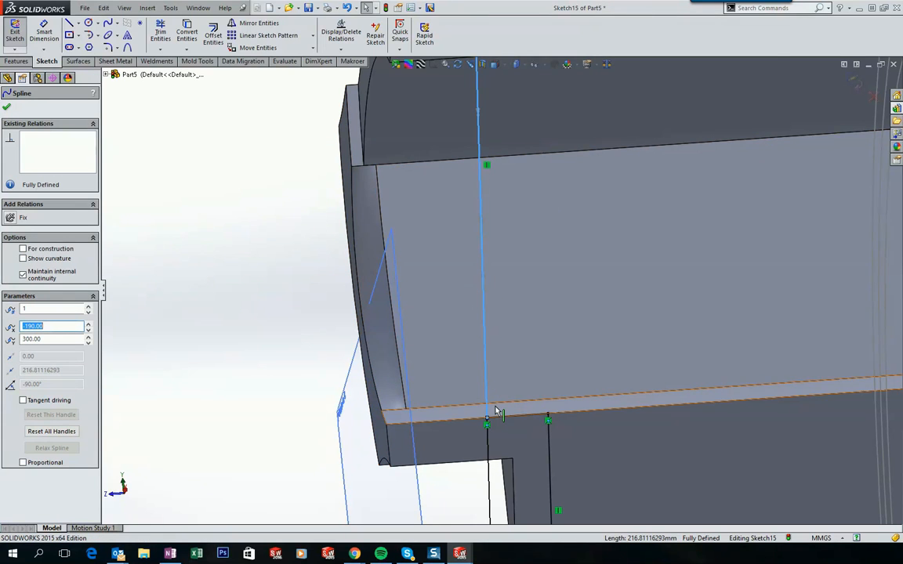
scroll(468, 224, up, 3)
drag(494, 196, 421, 195)
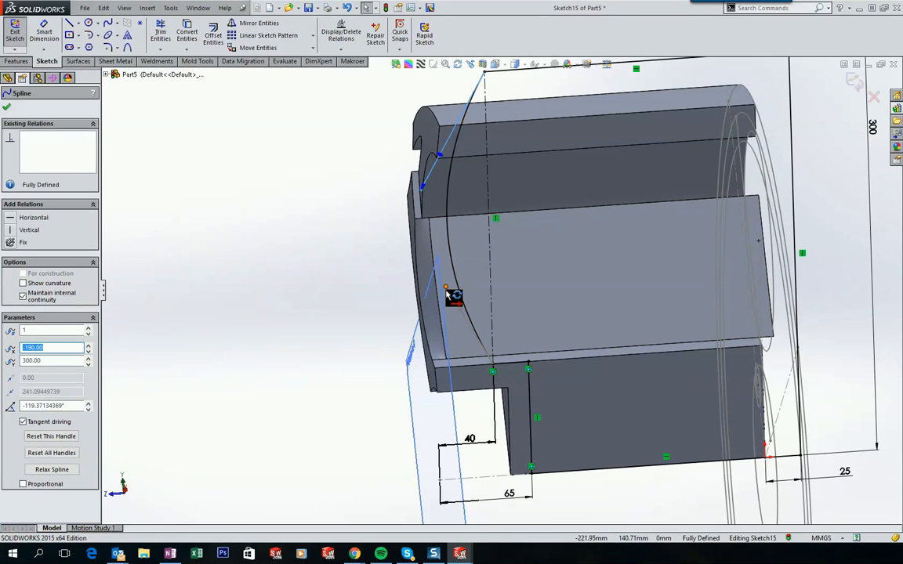
click(446, 289)
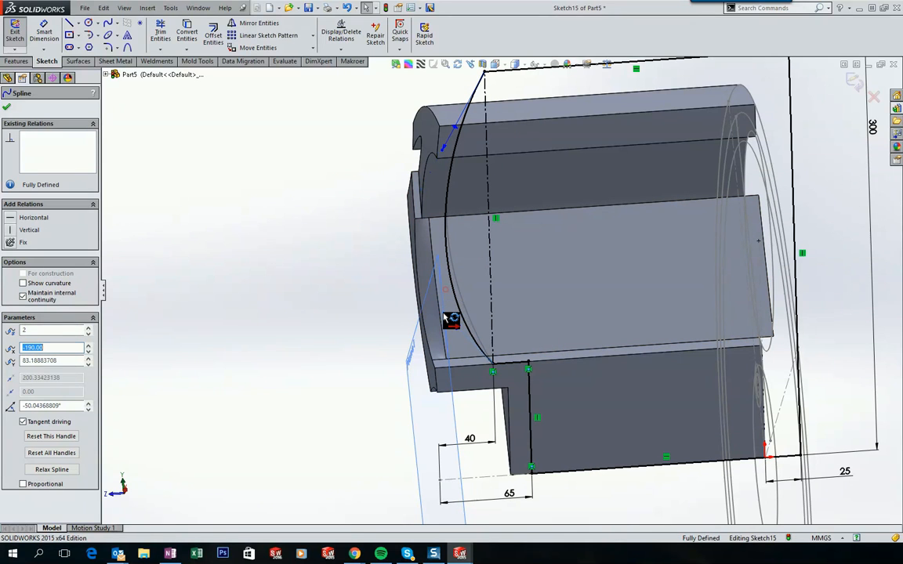
click(325, 214)
scroll(494, 190, up, 2)
scroll(495, 190, down, 2)
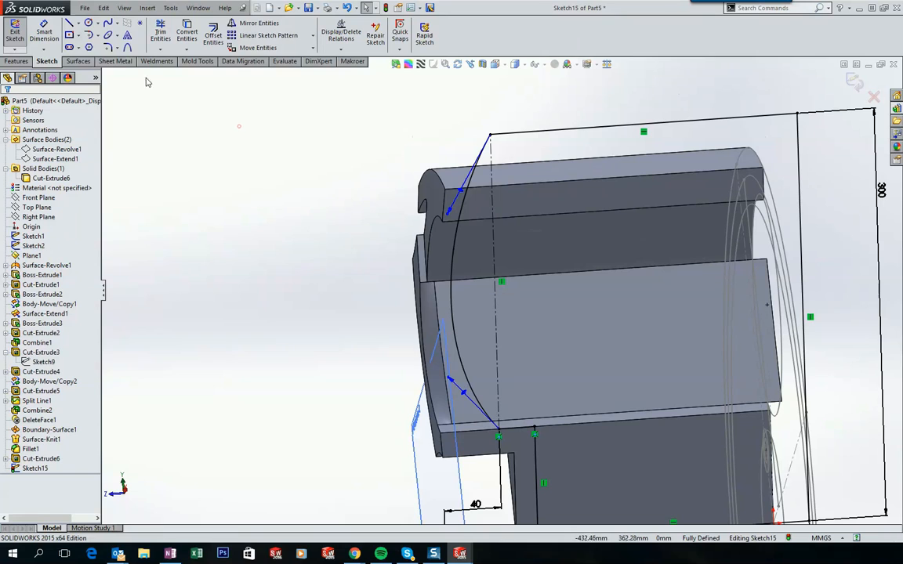
Dimension the spline's upper tangent handle at 170.83 mm
click(47, 32)
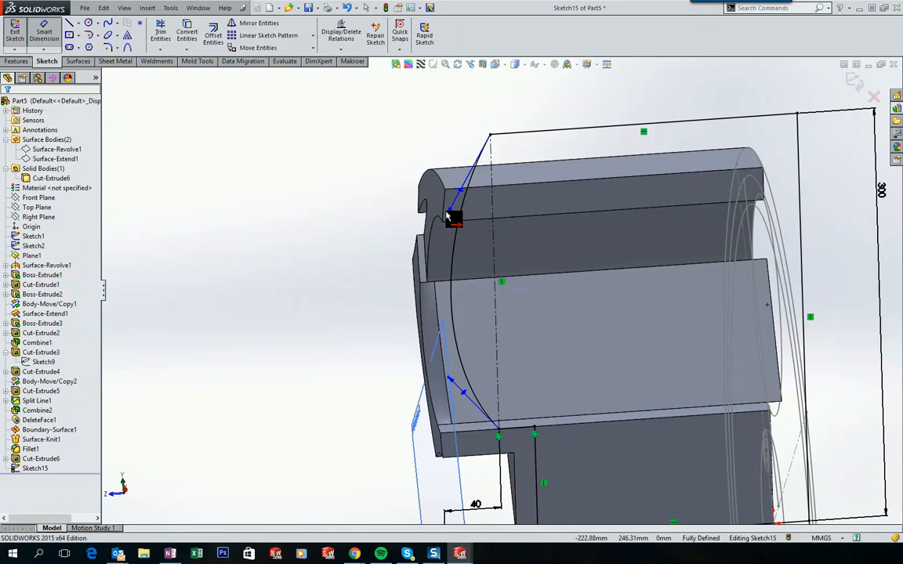
click(448, 216)
click(388, 144)
text(1)
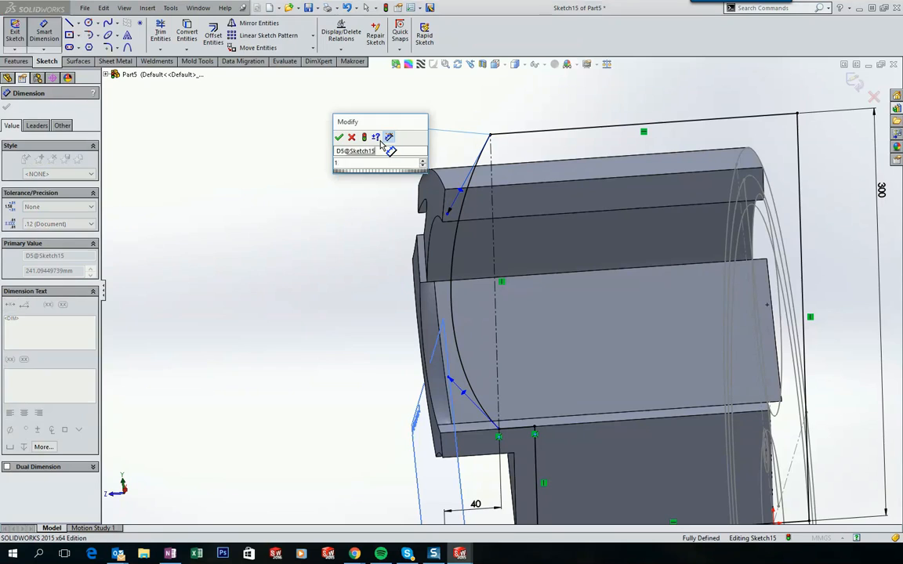
text(70,8)
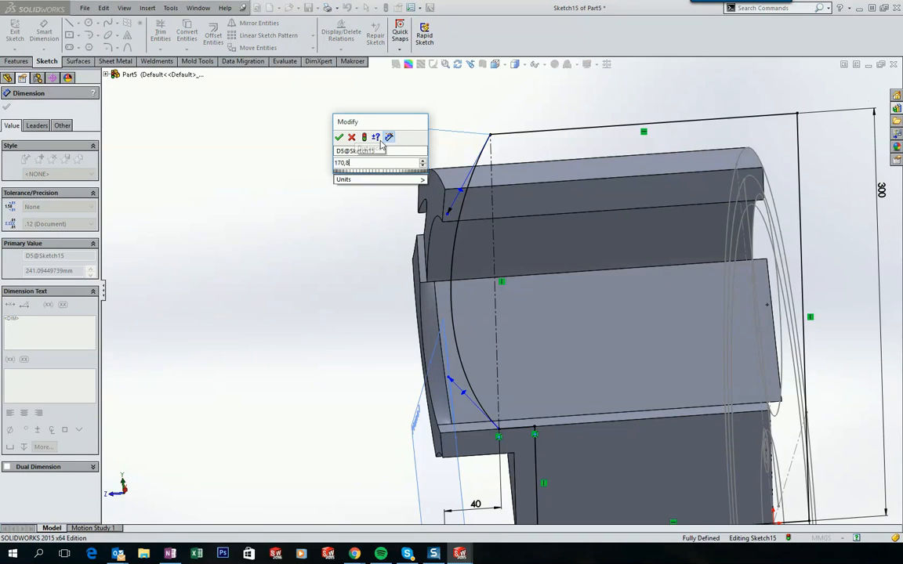
key(Return)
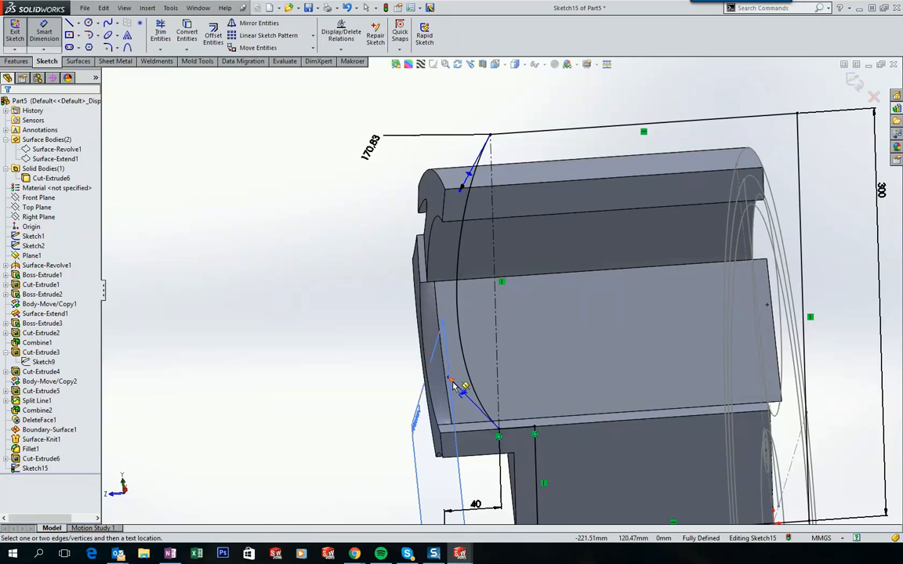
Dimension the spline's lower tangent handle at 228.43 mm
click(453, 384)
click(353, 347)
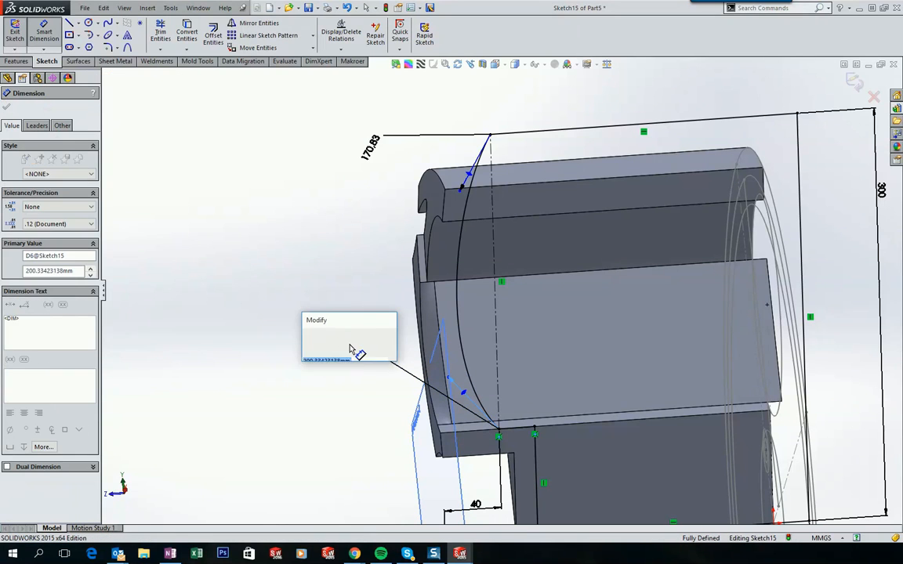
text(228,43)
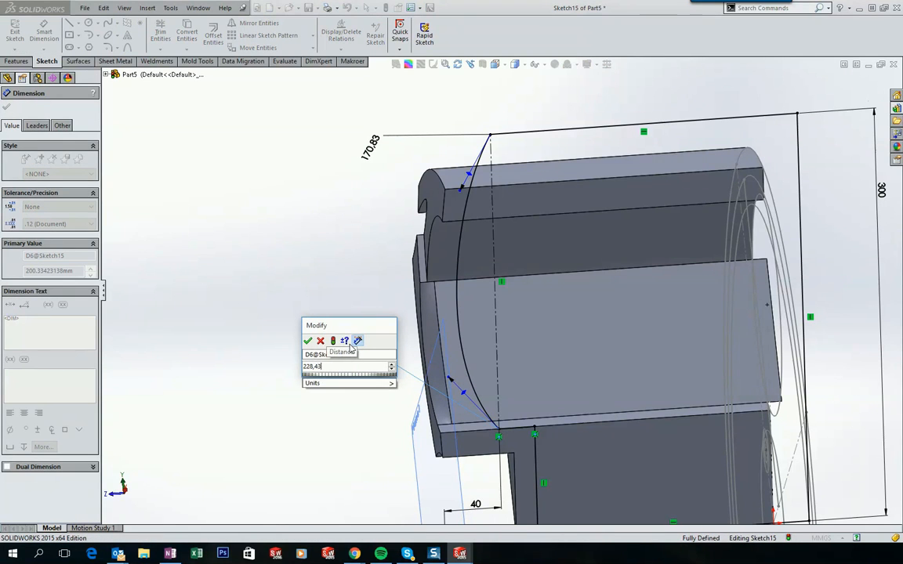
key(Return)
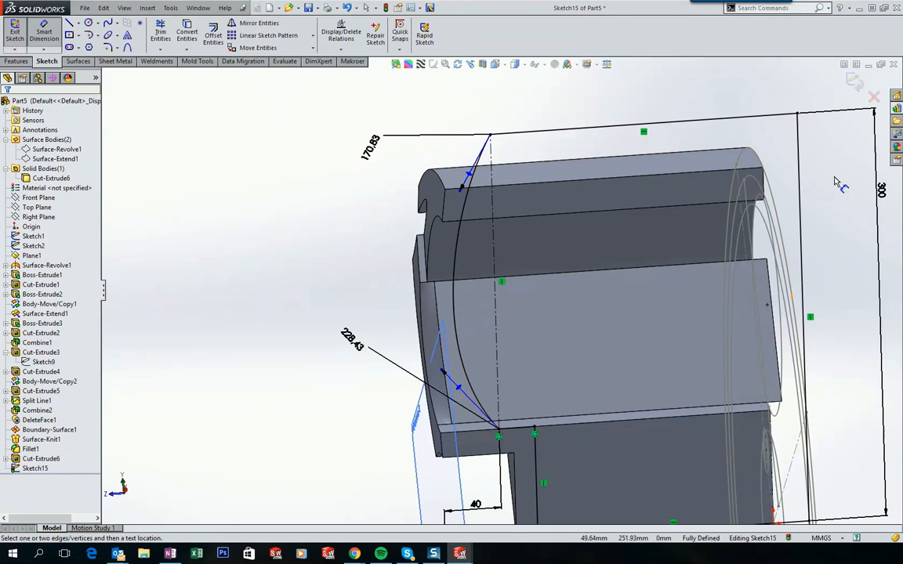
Dimension the angle between the long vertical line and the spline's upper tangent handle as 3.45°
click(799, 153)
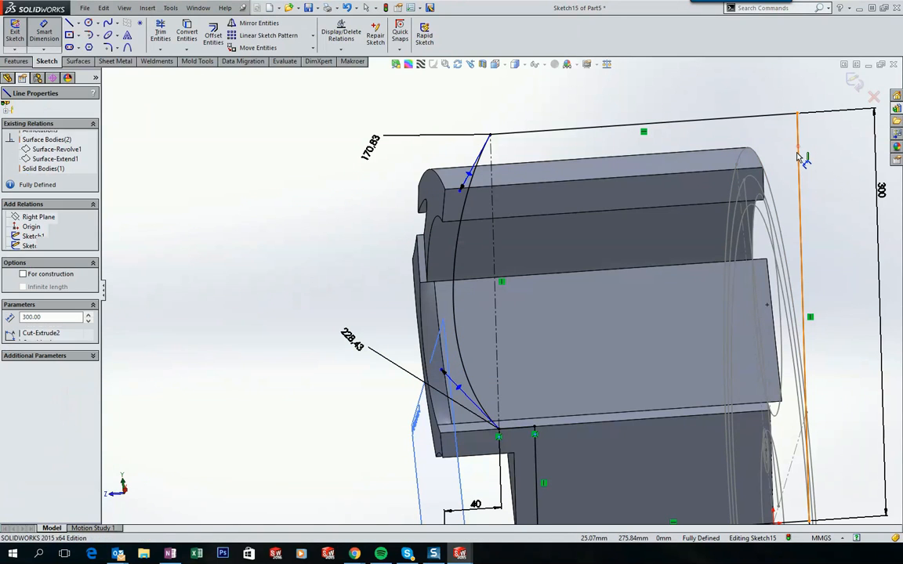
click(477, 185)
click(604, 203)
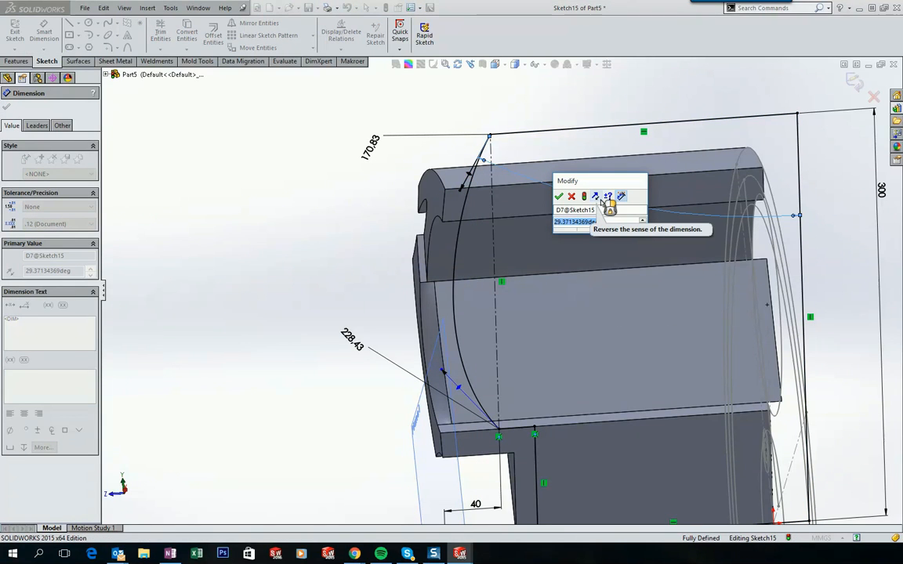
text(5,45)
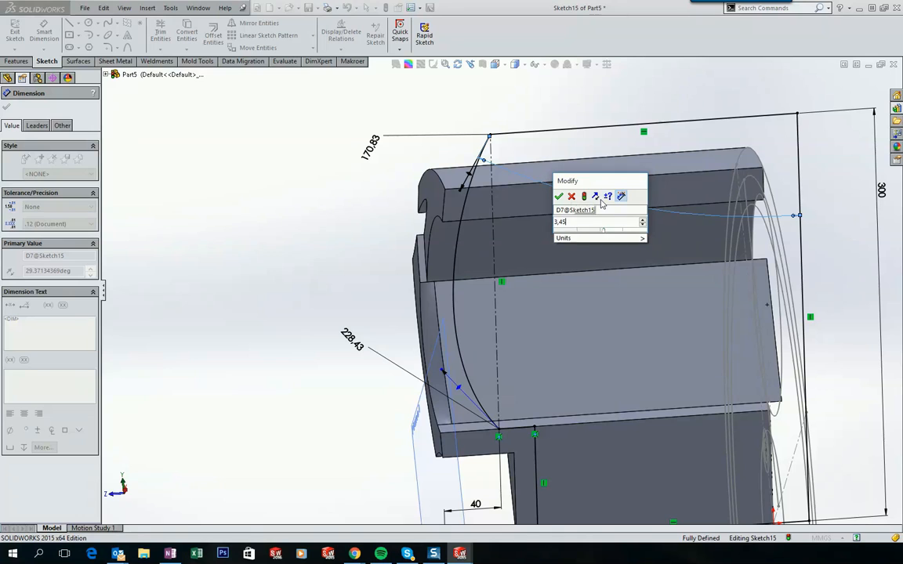
key(Return)
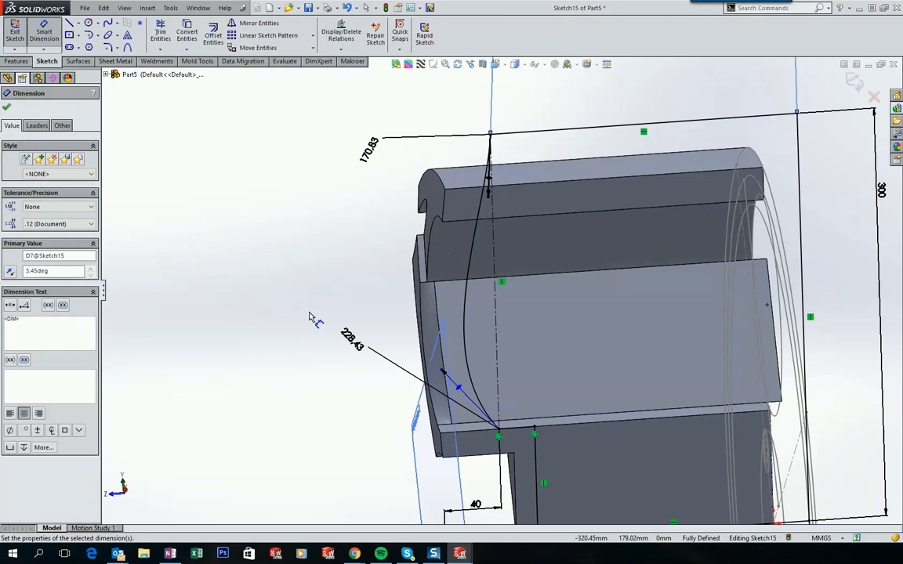
click(309, 312)
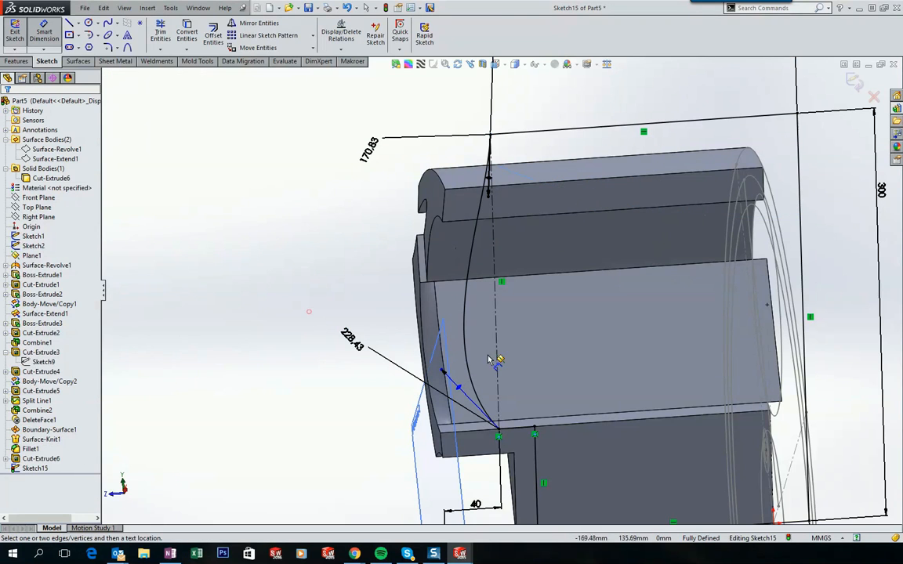
Dimension the angle between the long vertical line and the spline's lower tangent handle as 13.65°
click(799, 259)
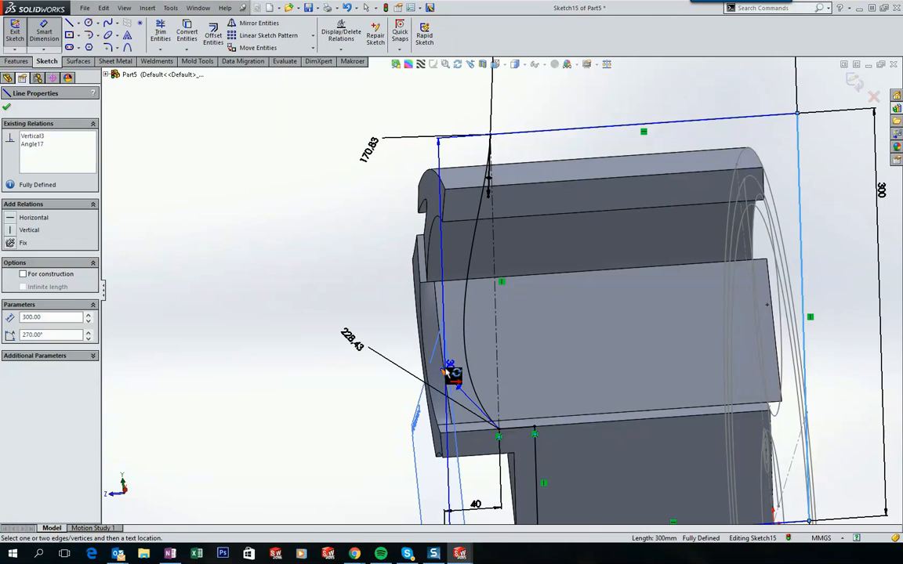
click(451, 375)
click(584, 338)
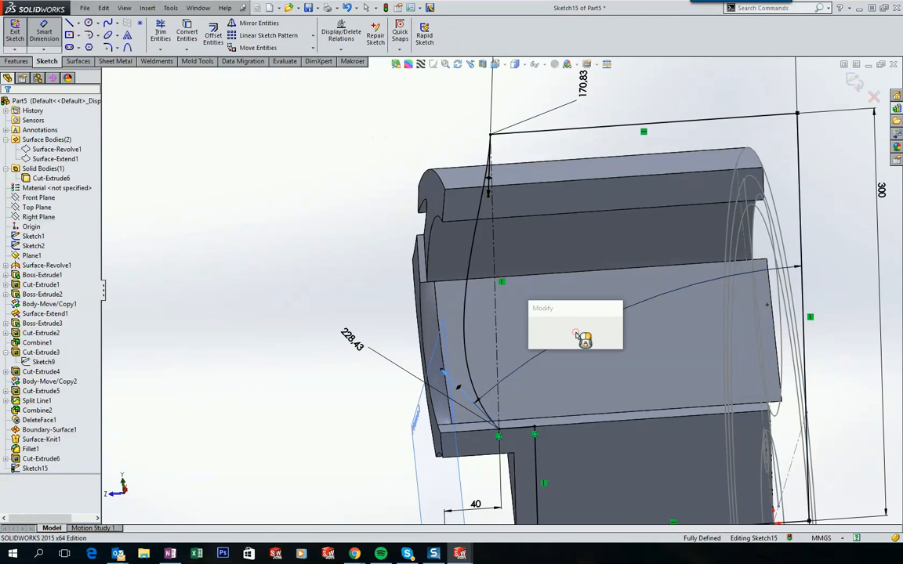
text(13,65)
key(Return)
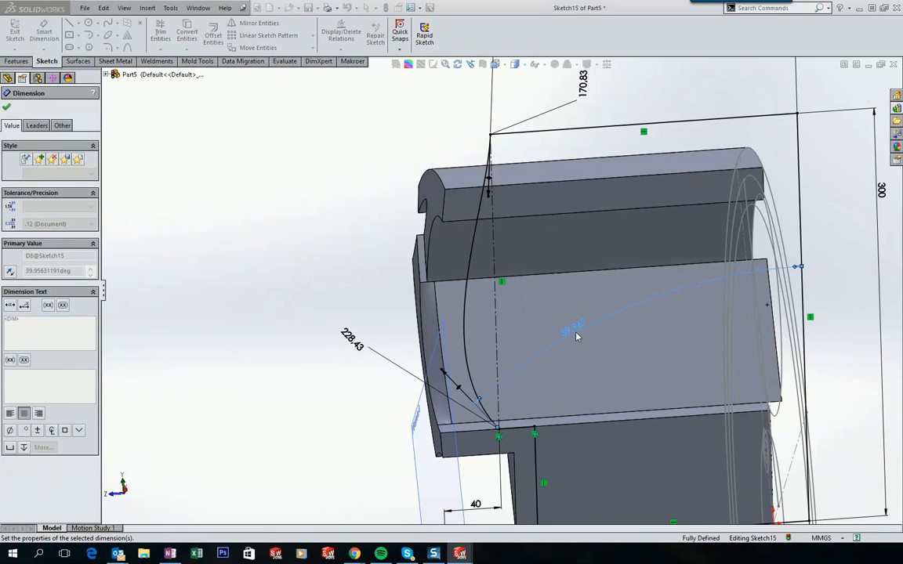
click(335, 210)
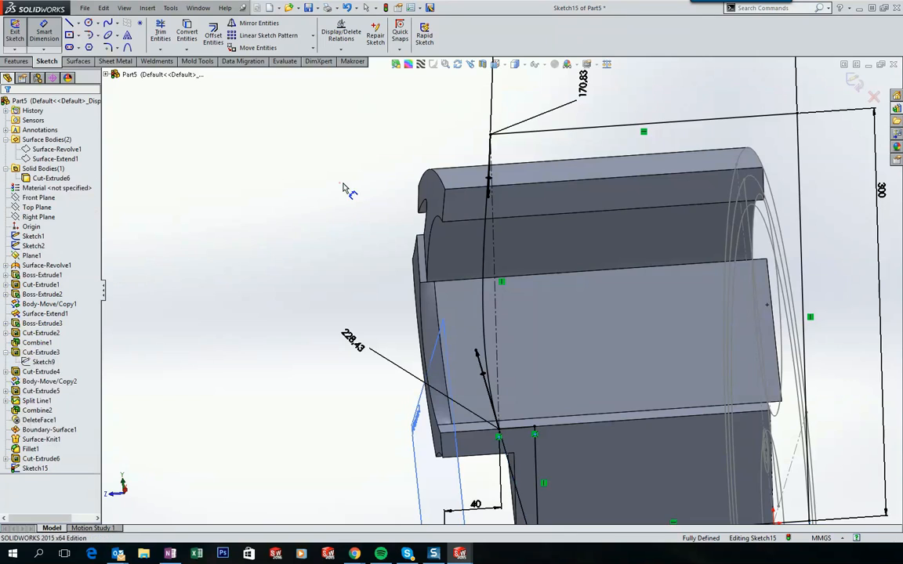
Make a 360° revolved cut with the profile, using its lower horizontal line as the axis of revolution
scroll(369, 196, up, 5)
middle_drag(397, 195, 406, 193)
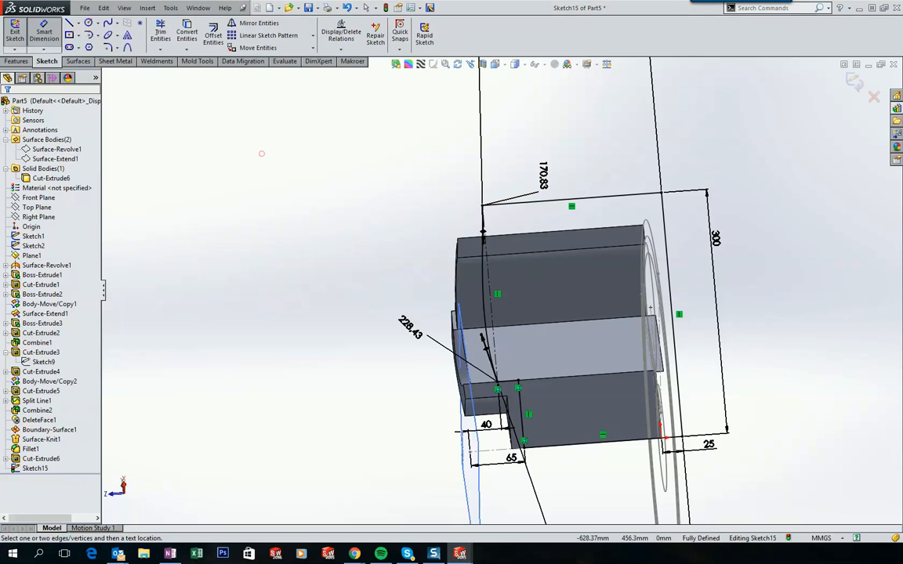
click(15, 62)
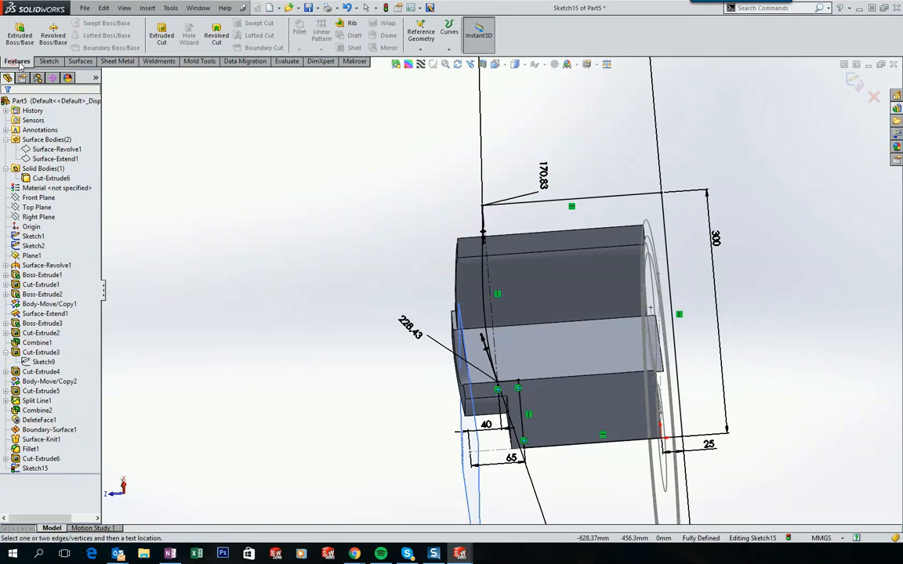
click(215, 36)
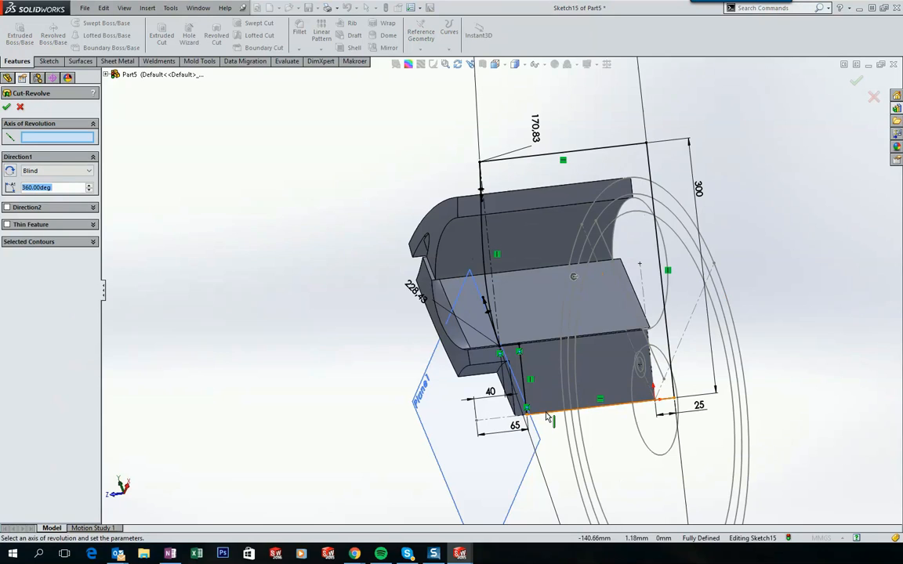
click(548, 413)
click(6, 106)
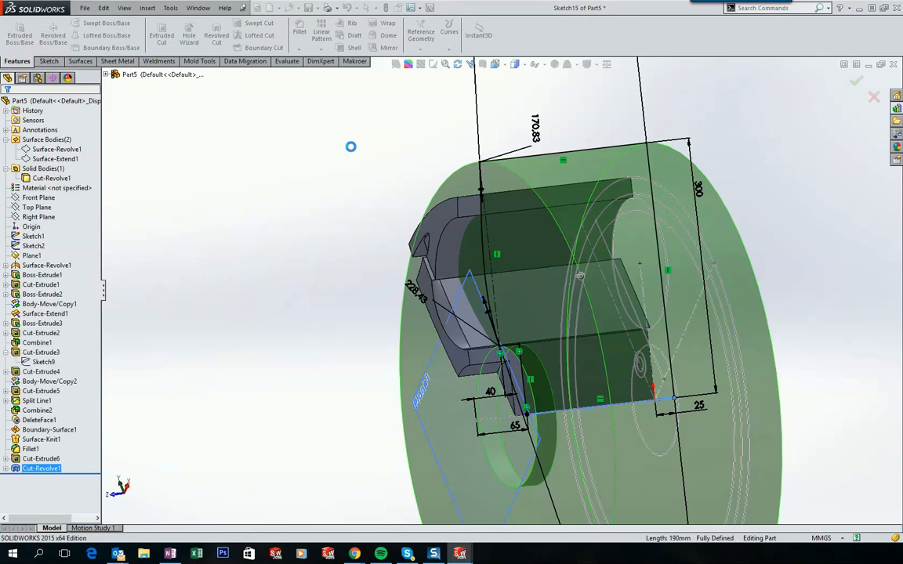
click(768, 222)
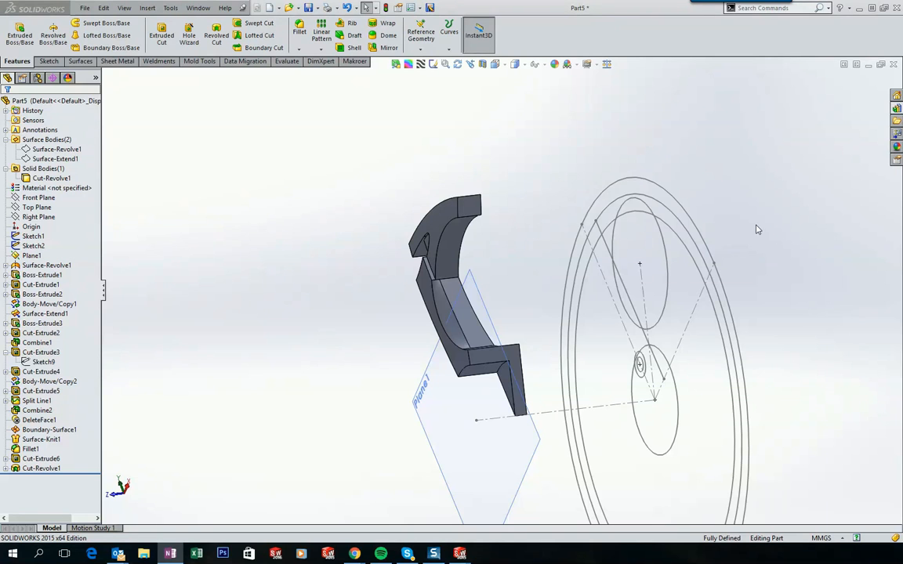
click(241, 199)
Create a reference plane parallel to the Front Plane through the vertex at the lower outer corner of the segment's long front face
mouse_move(320, 230)
middle_down()
mouse_move(287, 213)
mouse_move(303, 208)
middle_up()
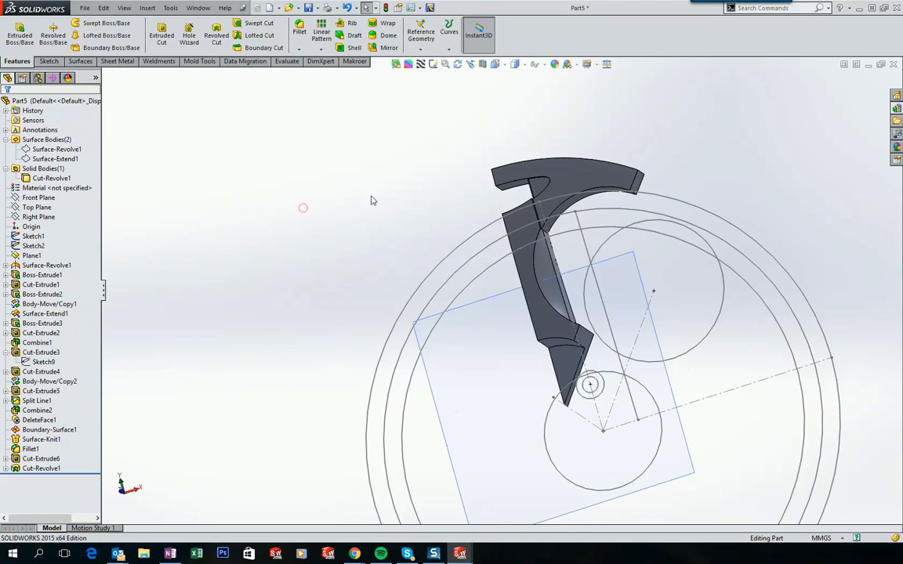
middle_drag(372, 200, 319, 194)
click(147, 8)
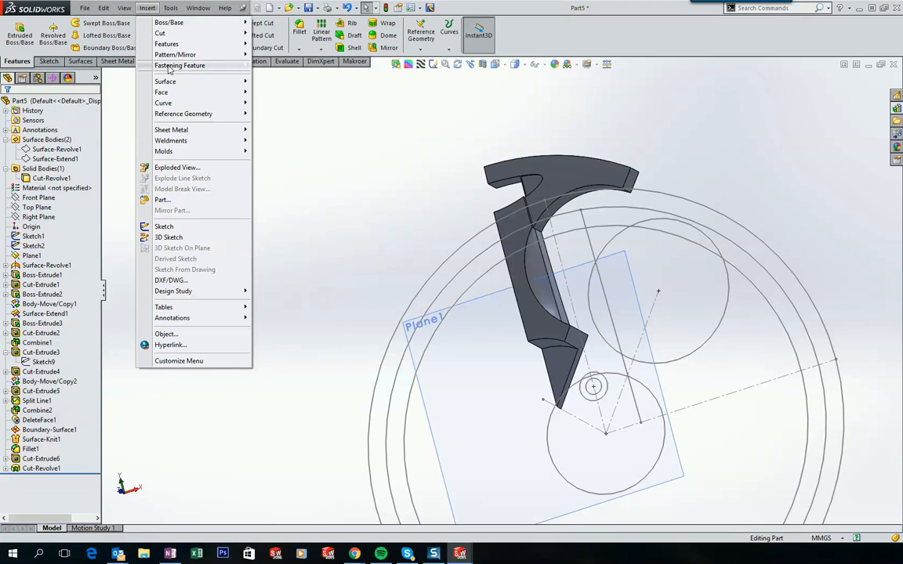
mouse_move(210, 116)
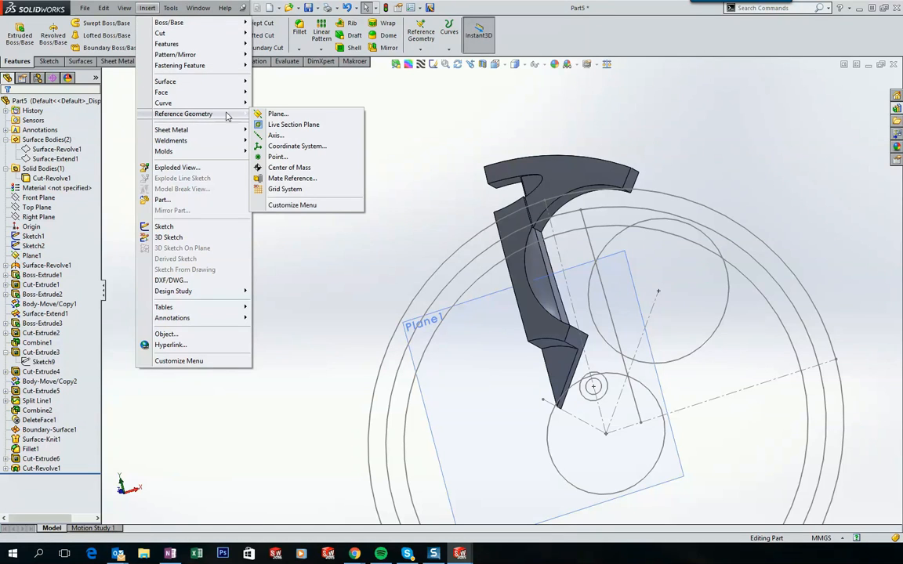
click(276, 114)
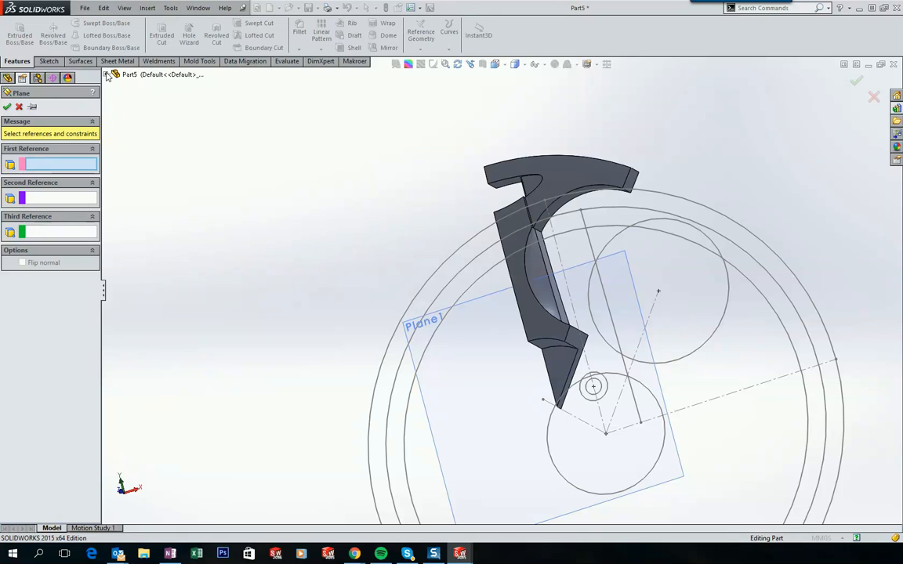
click(108, 75)
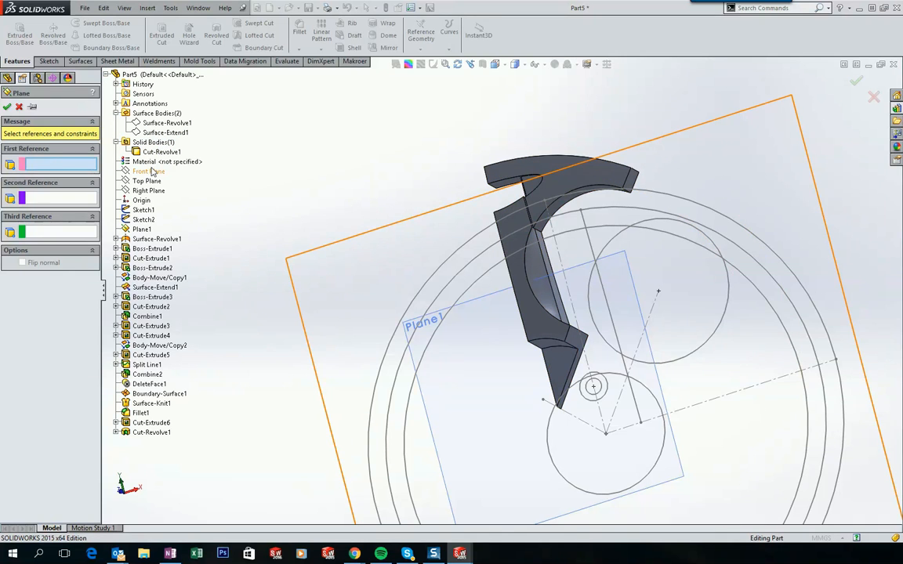
click(152, 172)
scroll(448, 242, down, 2)
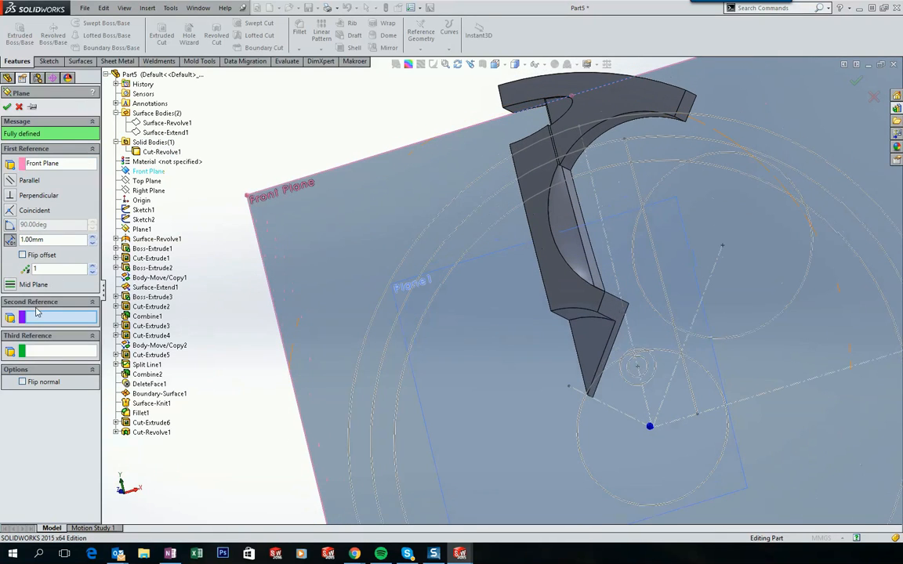
click(552, 314)
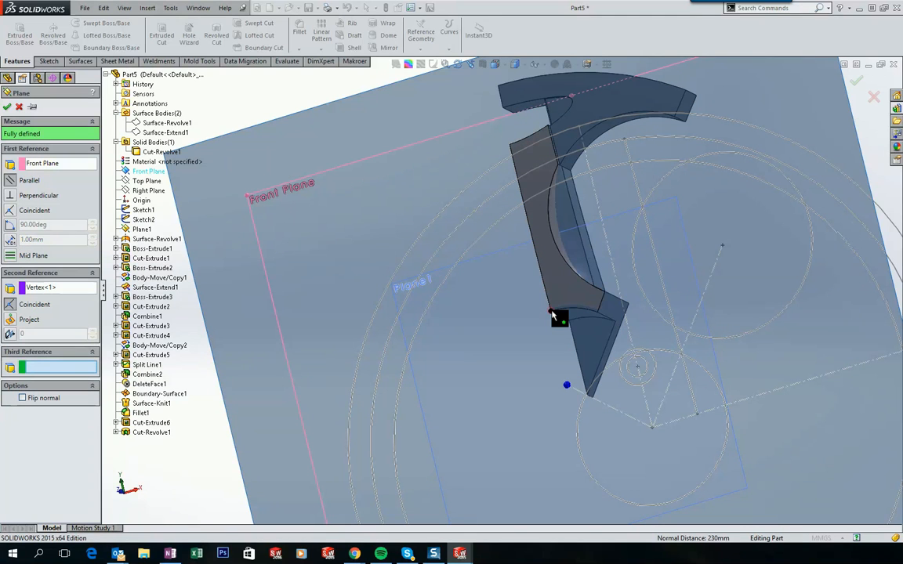
click(7, 105)
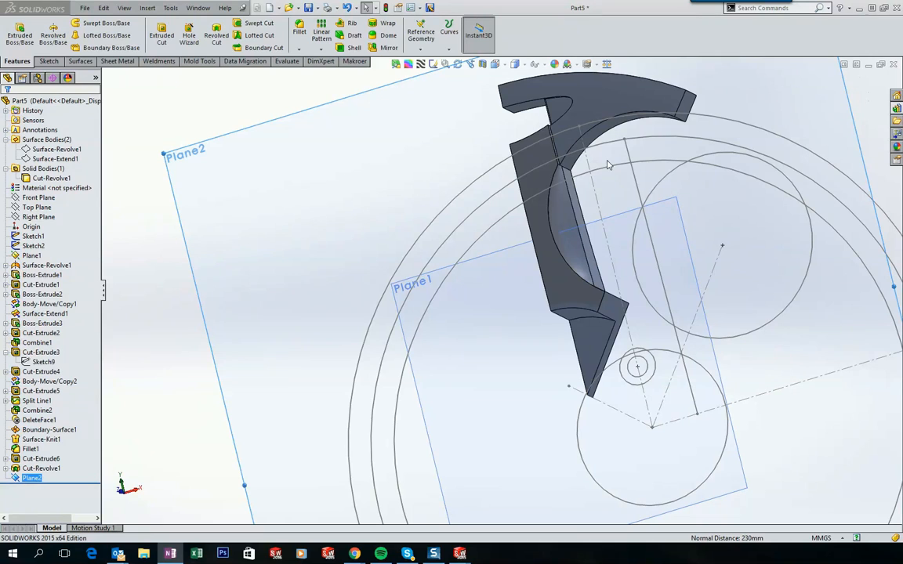
Draft the underside face of the segment's ledge by 13°, using Plane2 as the neutral plane
click(147, 8)
mouse_move(166, 46)
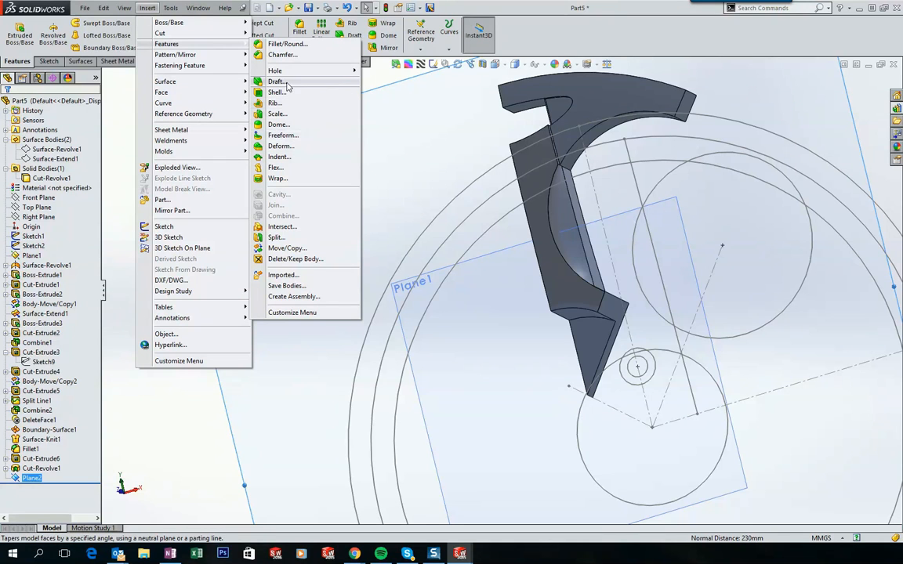
click(275, 82)
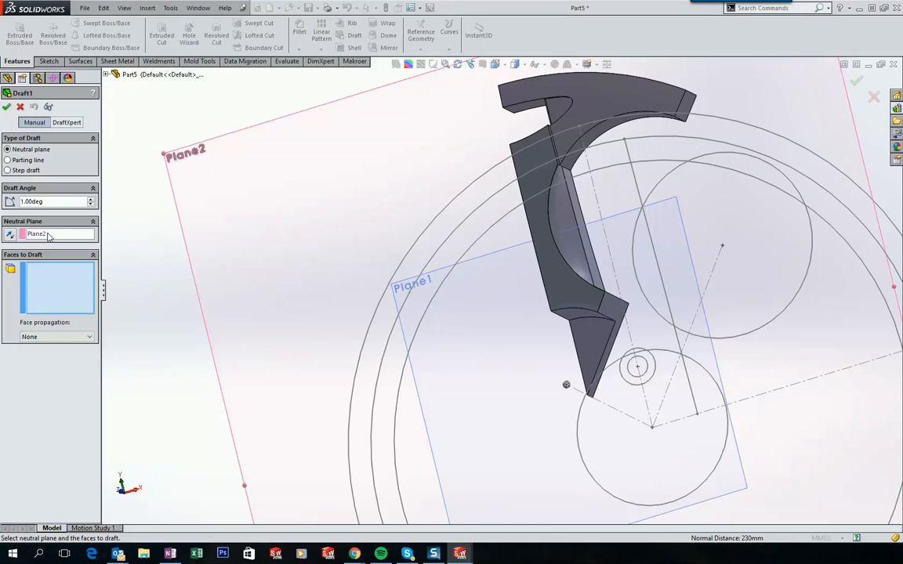
middle_drag(271, 210, 430, 264)
click(557, 322)
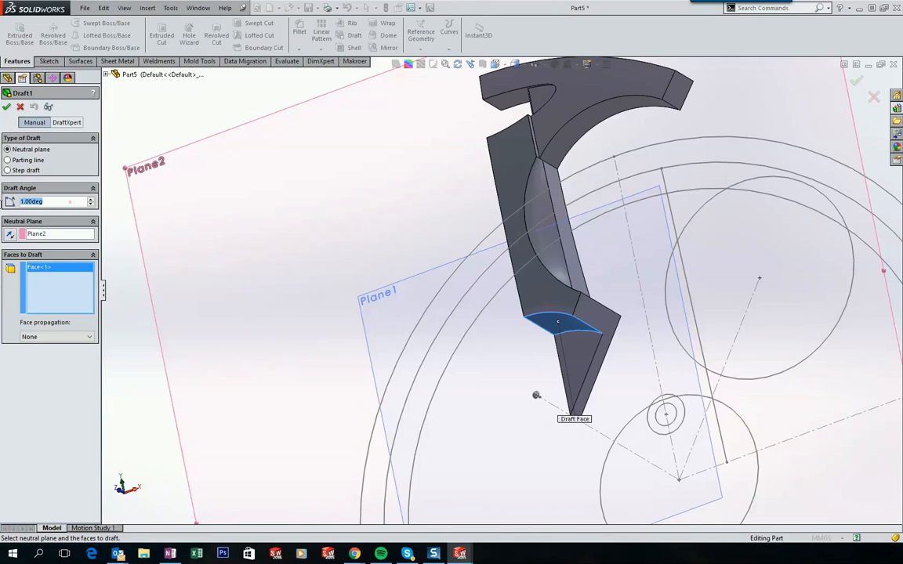
text(=)
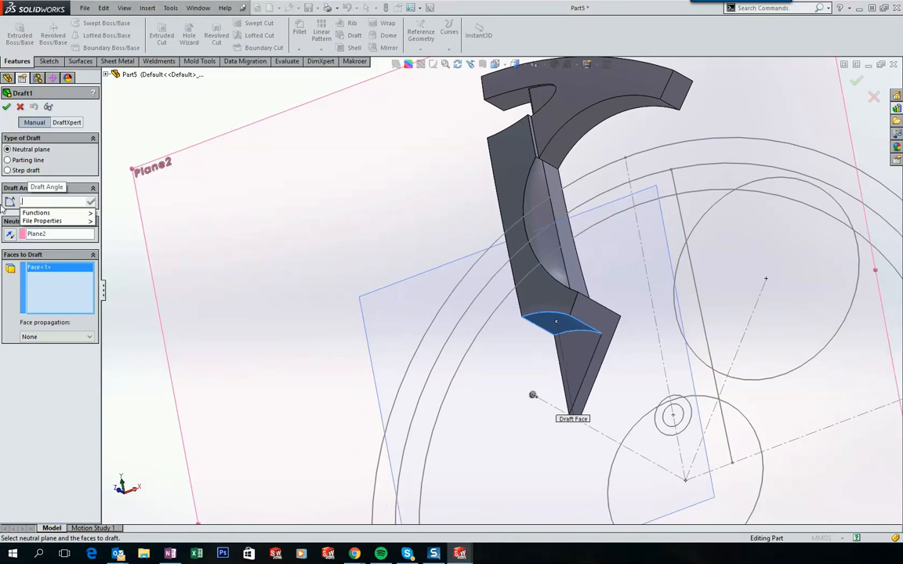
middle_drag(121, 205, 276, 297)
middle_drag(418, 294, 380, 273)
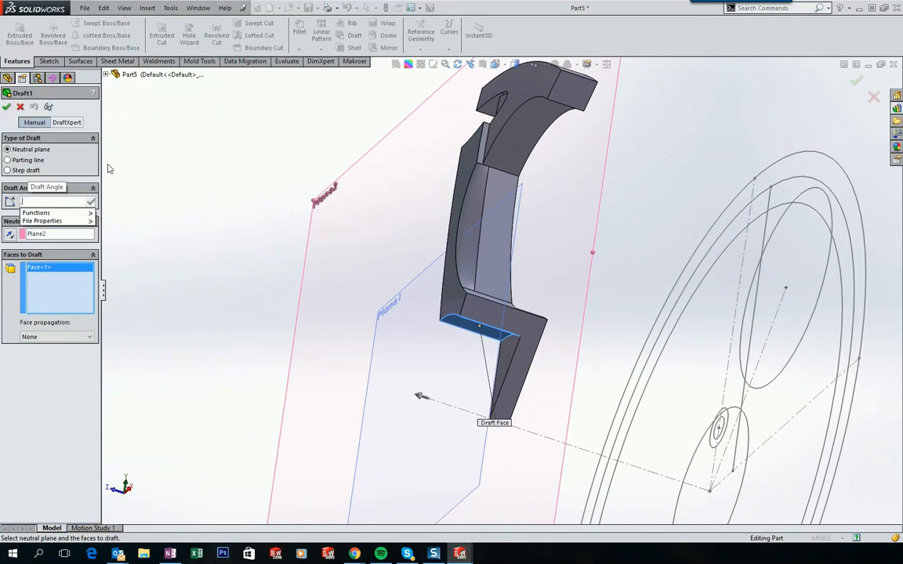
click(6, 106)
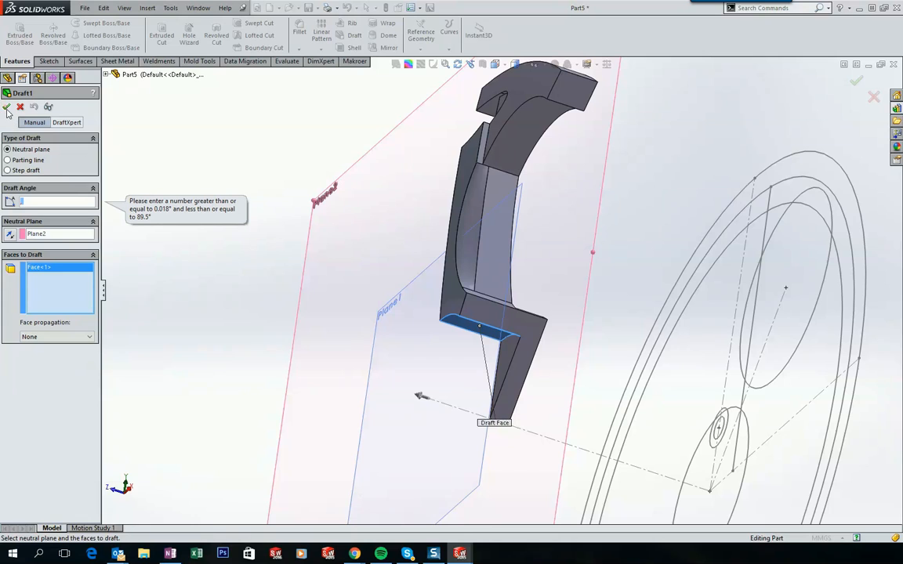
click(47, 200)
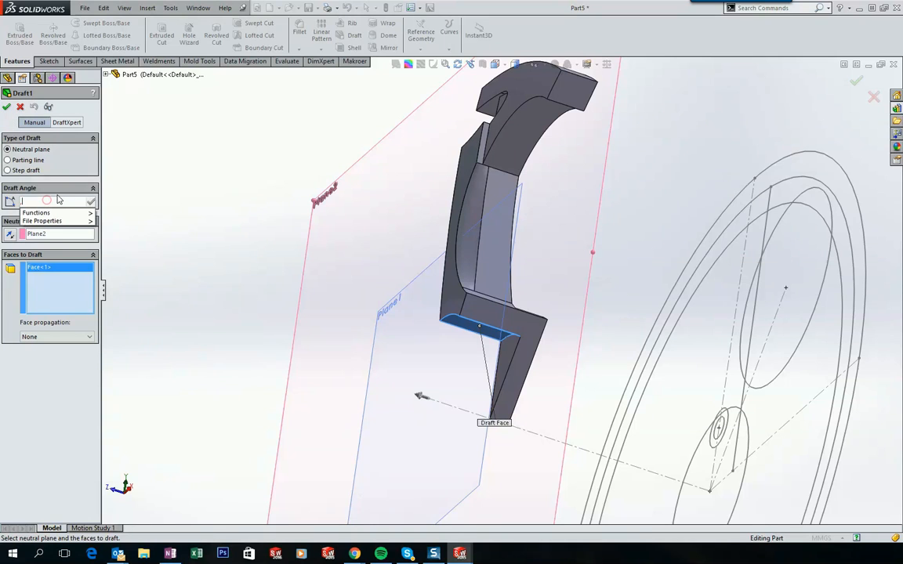
key(BackSpace)
text(13)
key(Return)
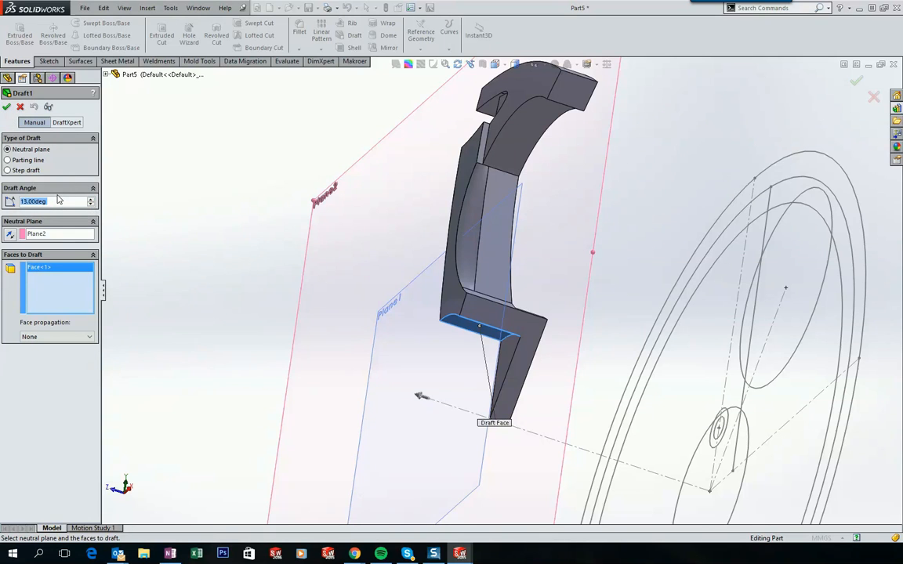
click(8, 106)
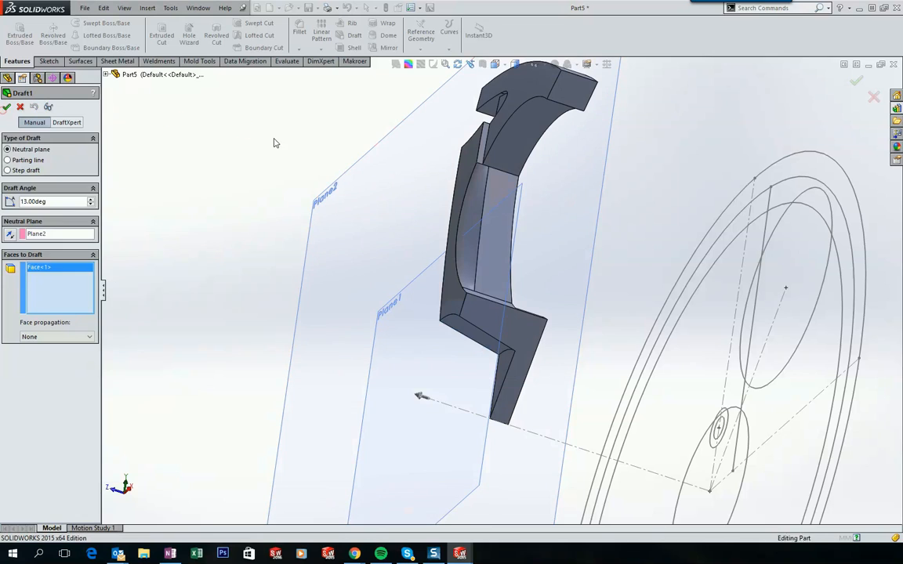
Start a sketch on the Front Plane and convert the outermost and innermost of the three large concentric circles into it
key(alt+Tab)
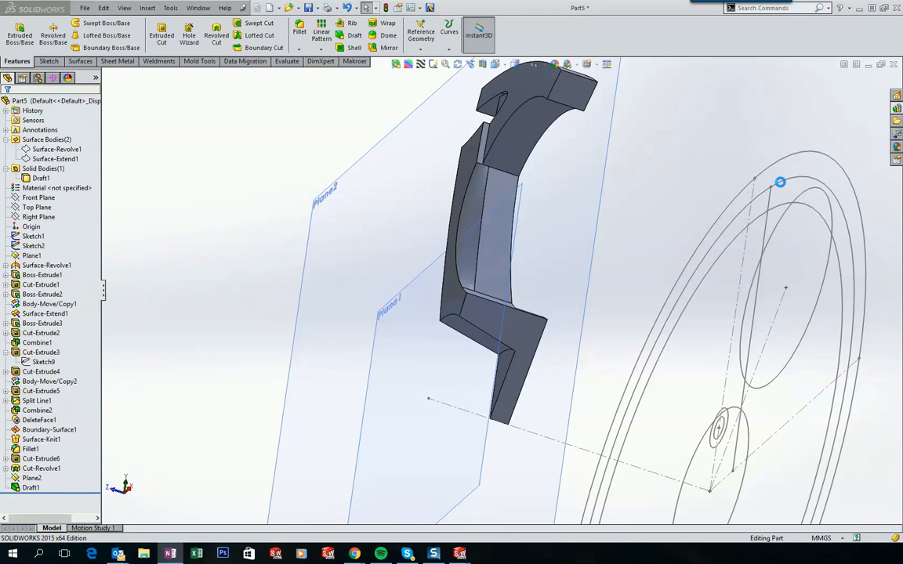
click(264, 145)
scroll(299, 188, up, 5)
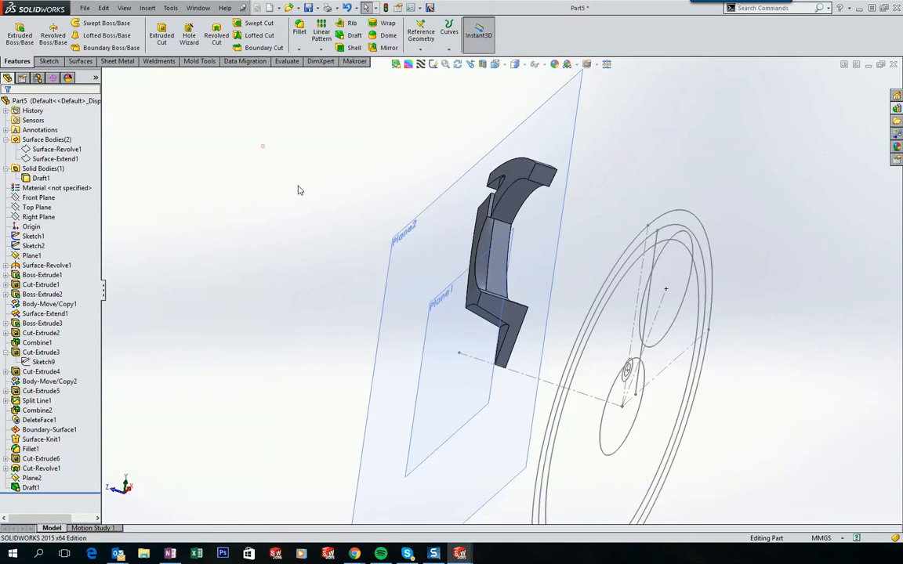
click(50, 200)
right_click(42, 201)
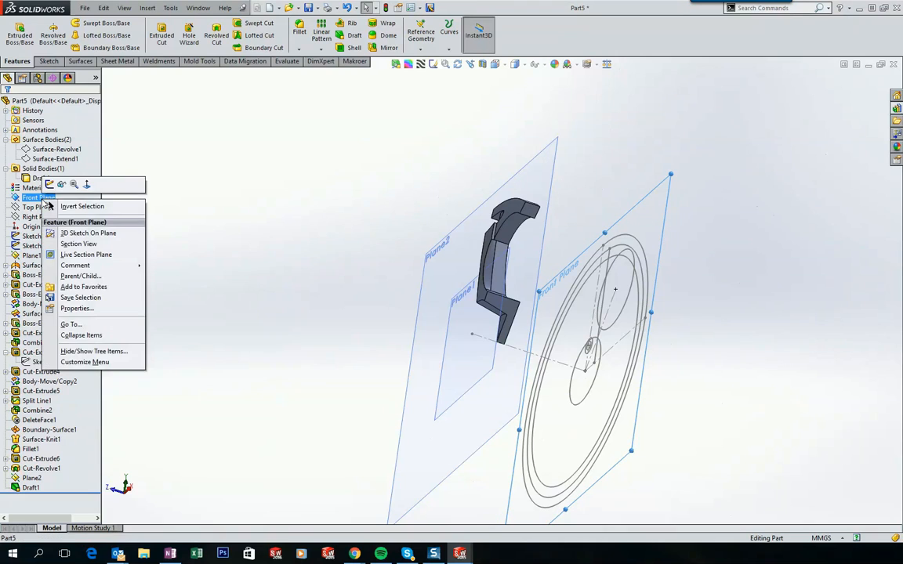
click(49, 185)
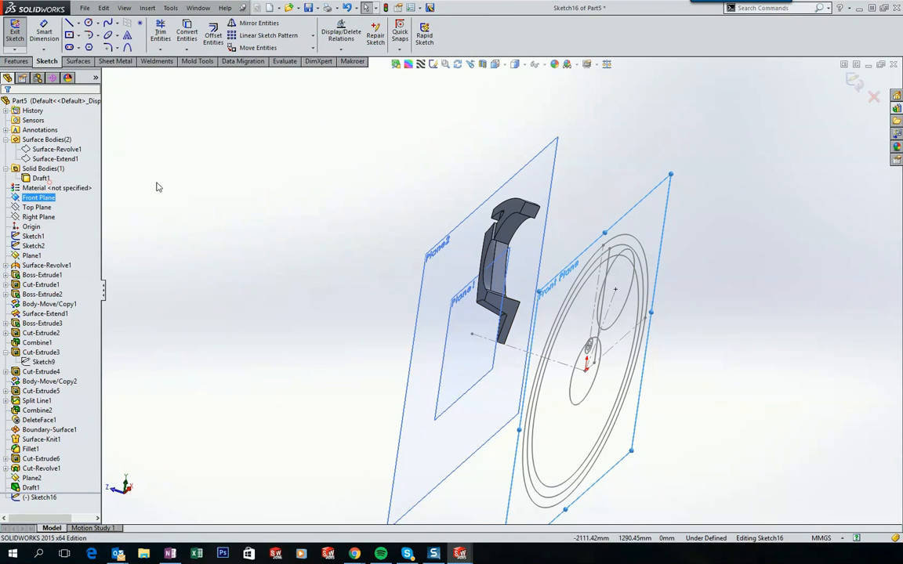
click(307, 170)
click(635, 241)
click(181, 30)
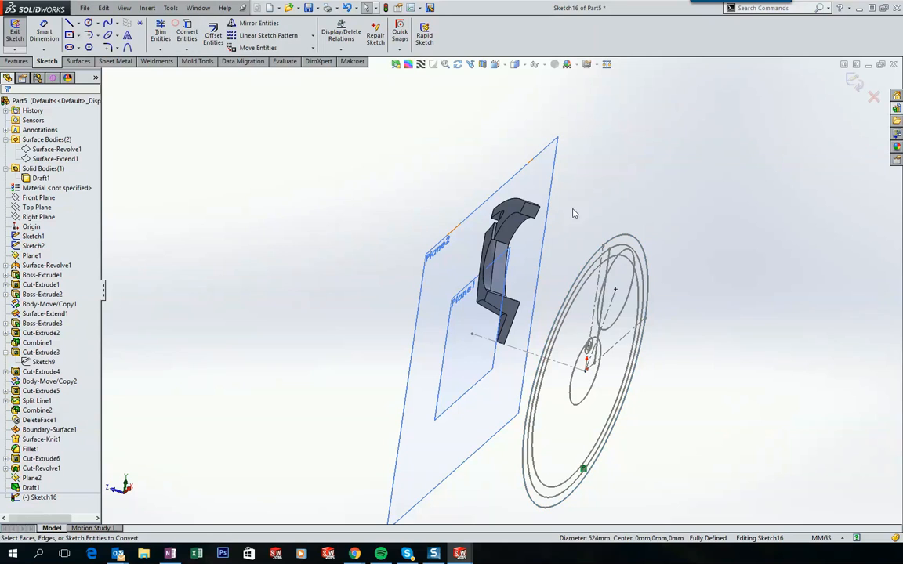
click(619, 261)
click(185, 29)
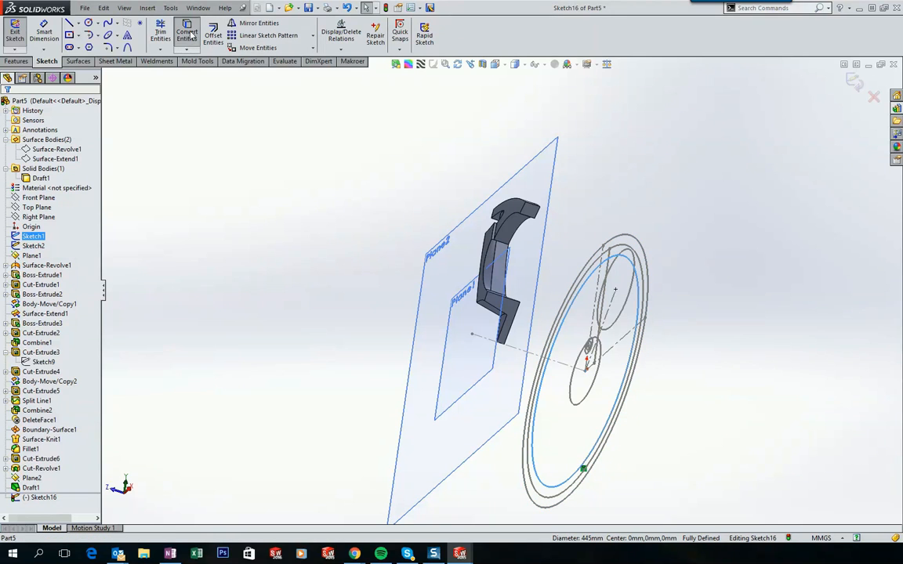
click(196, 102)
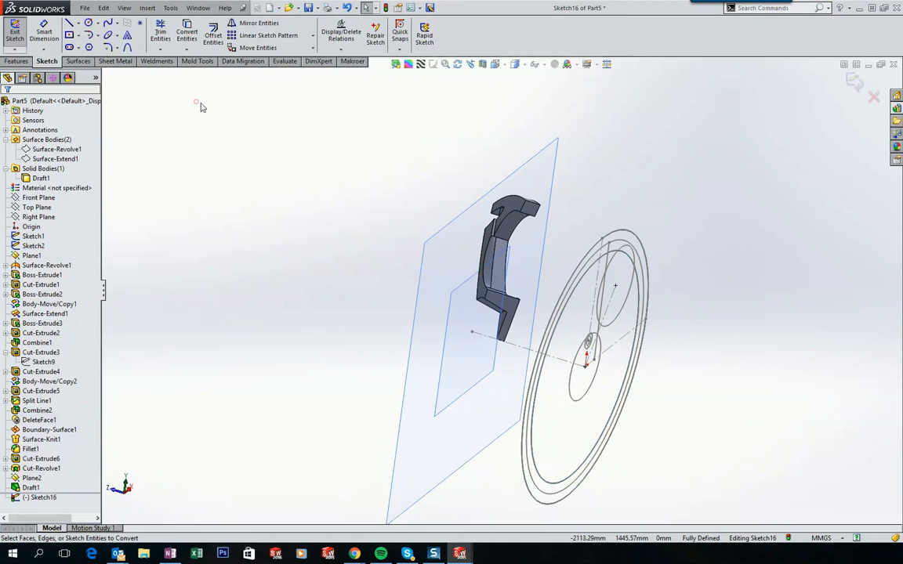
Try to extrude the ring profile as a boss up to the Surface-Revolve1 surface with Merge result turned off
click(17, 62)
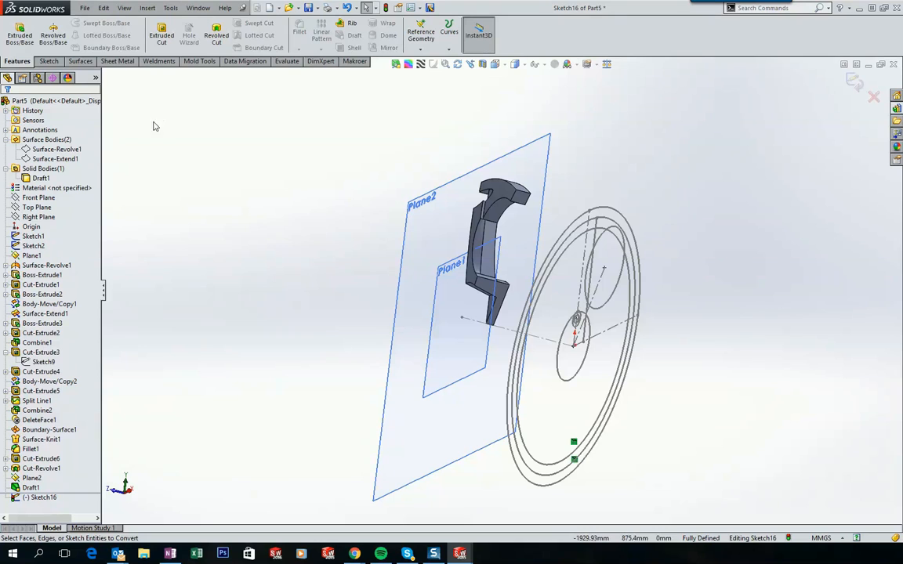
click(20, 33)
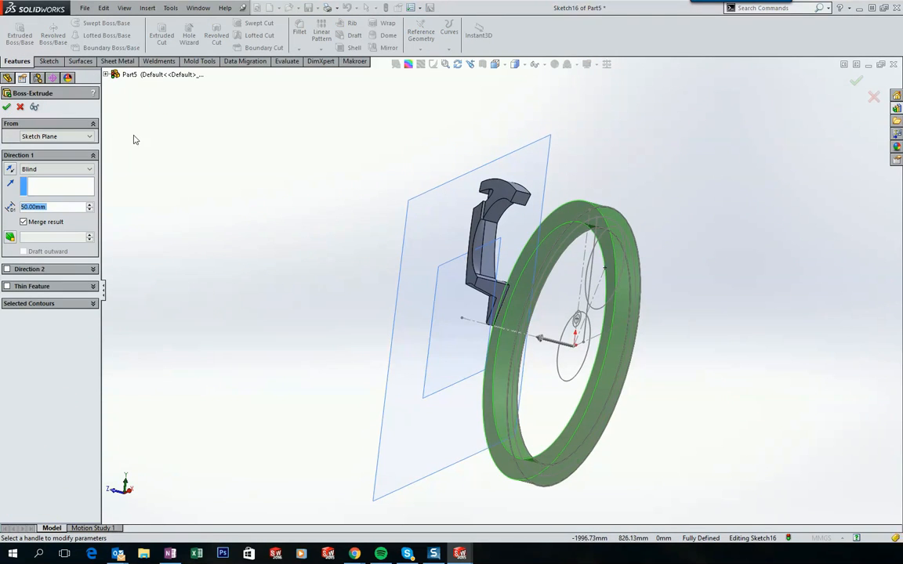
click(54, 168)
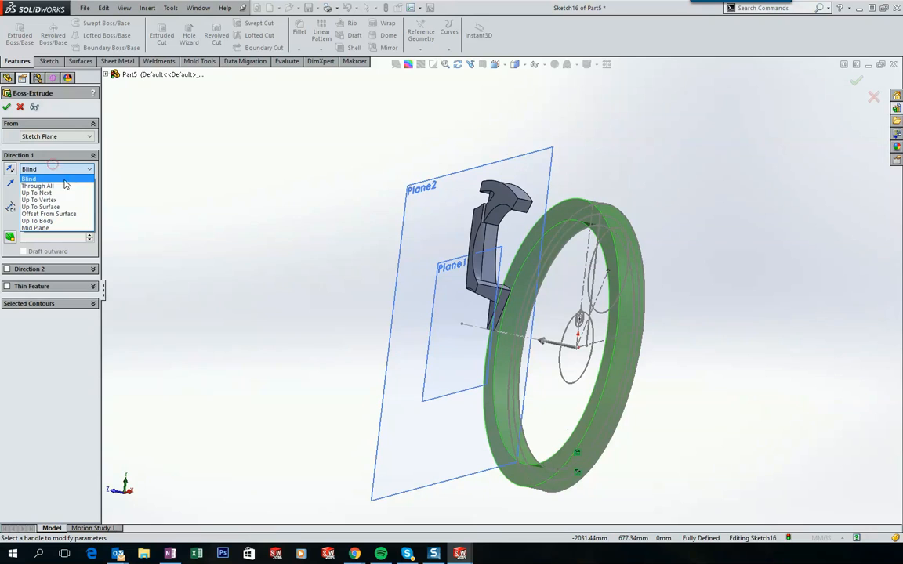
click(47, 207)
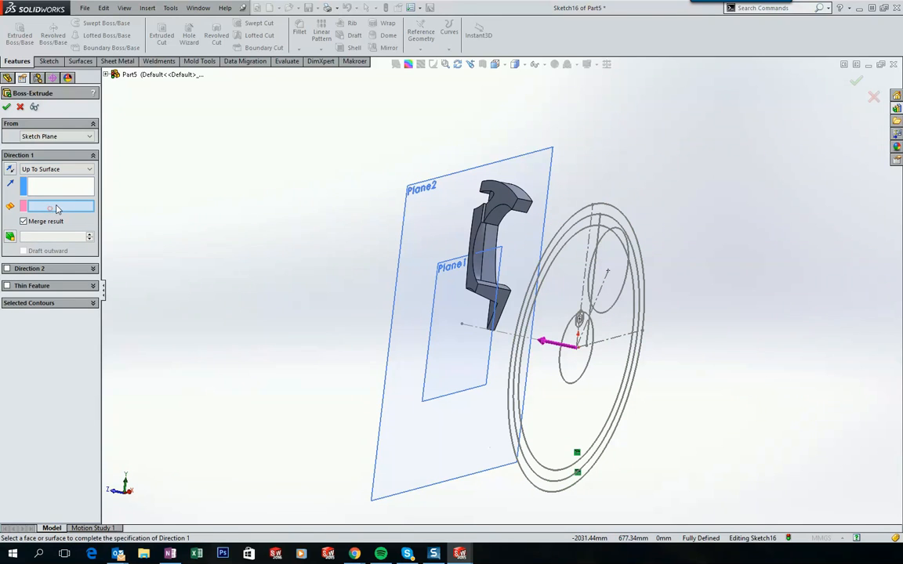
click(107, 74)
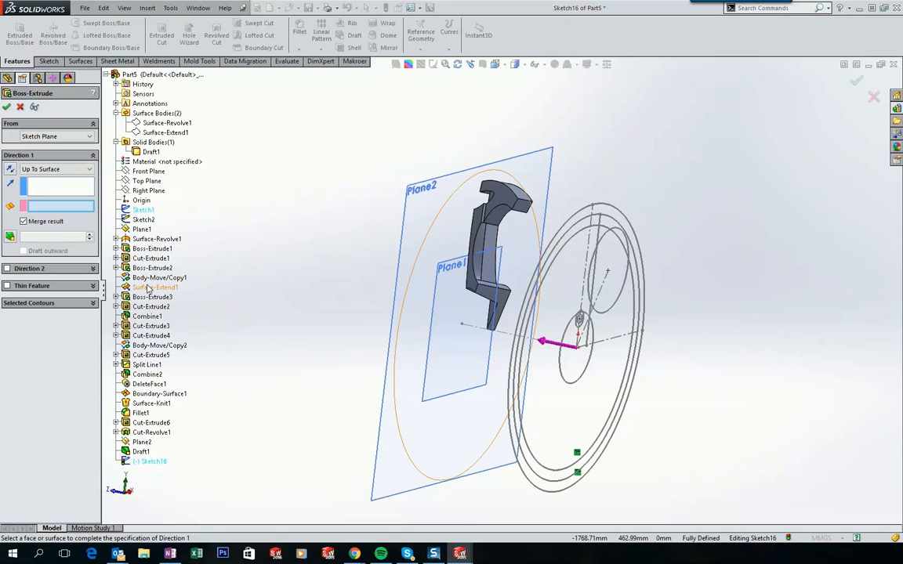
middle_drag(378, 236, 213, 276)
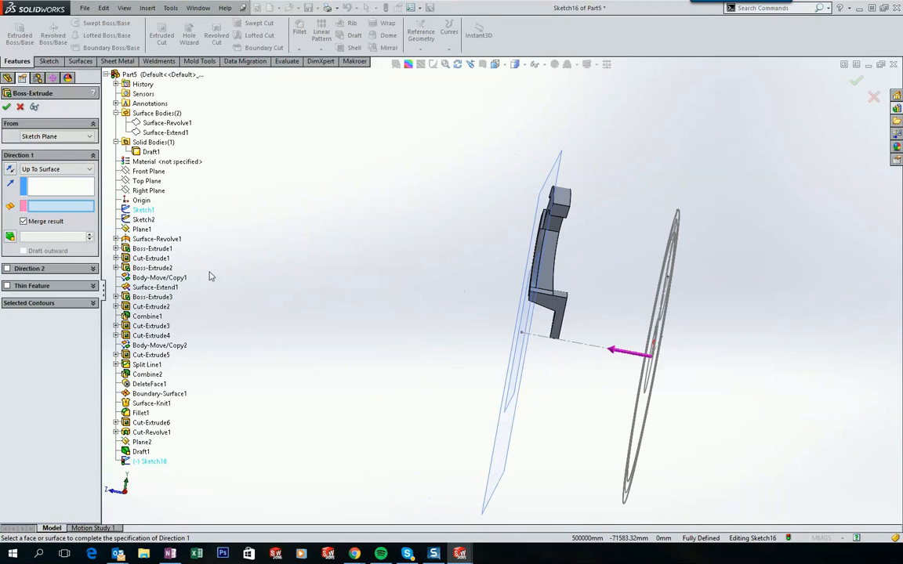
click(148, 242)
middle_drag(310, 221, 275, 224)
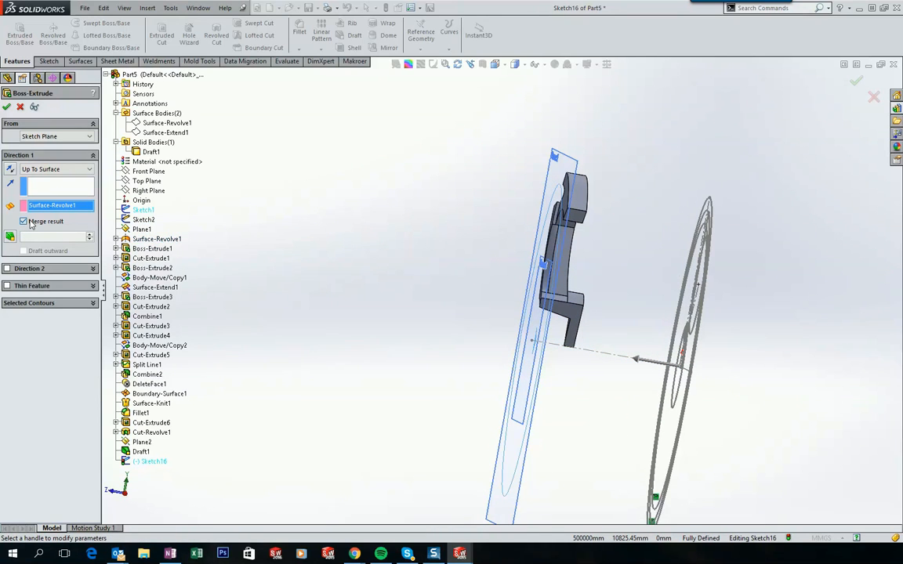
click(6, 107)
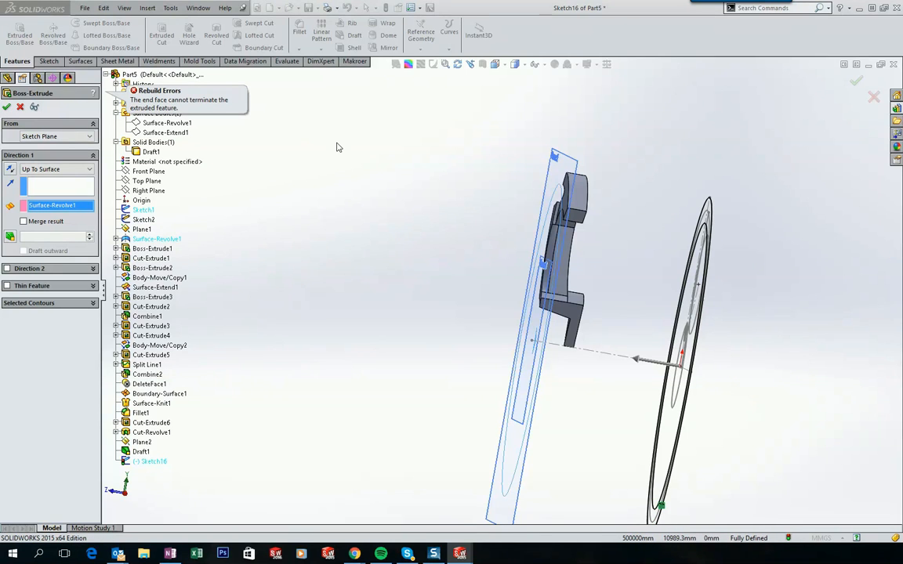
Try Surface-Extend1 instead of Surface-Revolve1 as the end surface of the ring extrusion
middle_drag(351, 141, 413, 141)
scroll(408, 136, down, 2)
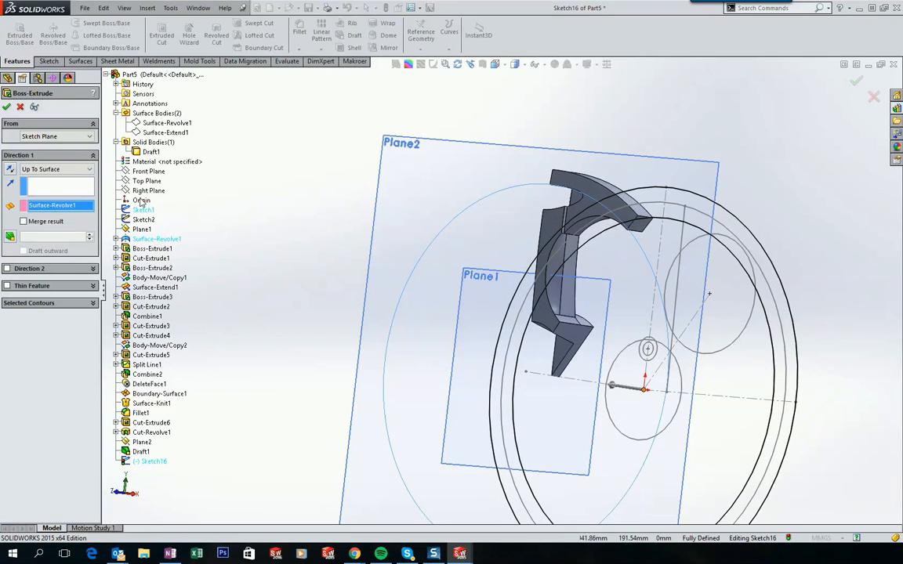
key(Left)
key(Left)
key(Left)
middle_drag(301, 181, 80, 205)
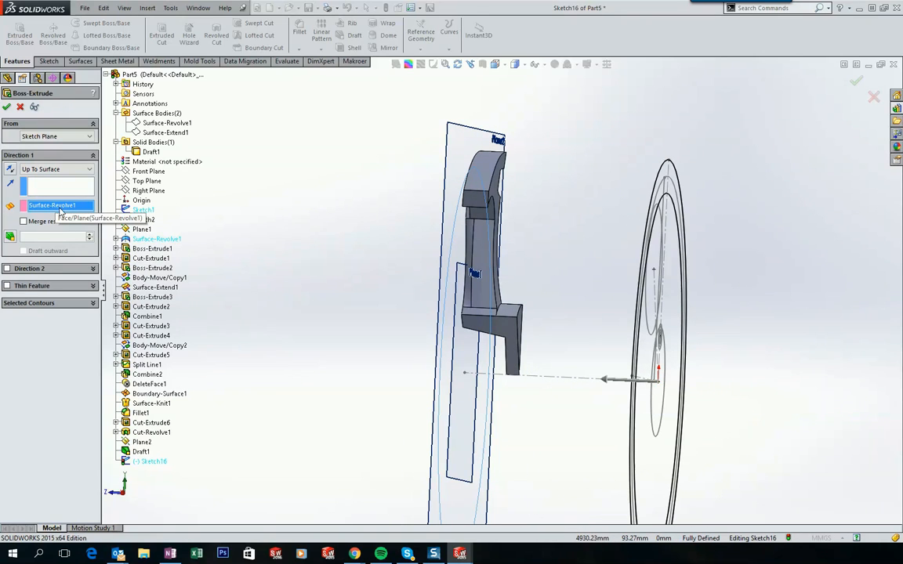
right_click(55, 206)
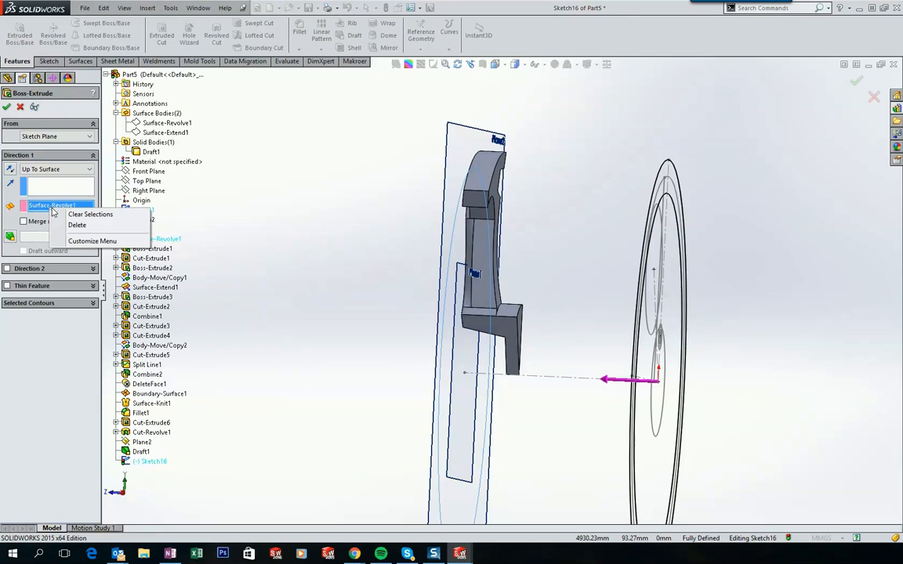
click(76, 221)
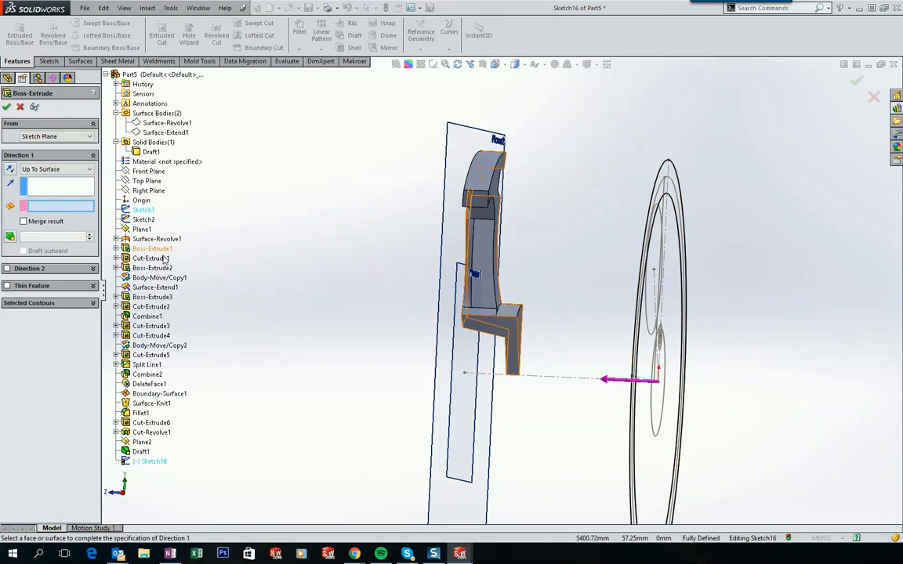
click(155, 288)
middle_drag(262, 197, 292, 174)
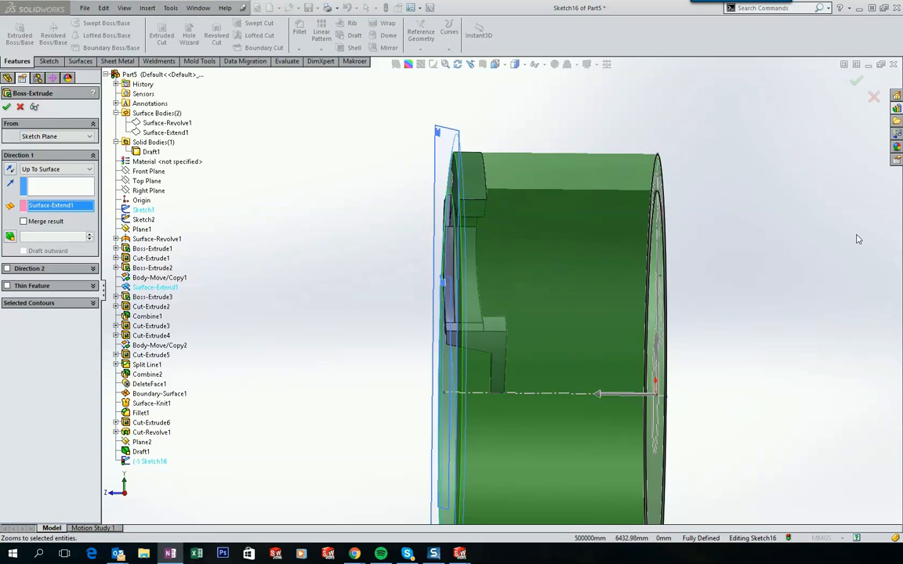
middle_drag(609, 113, 594, 111)
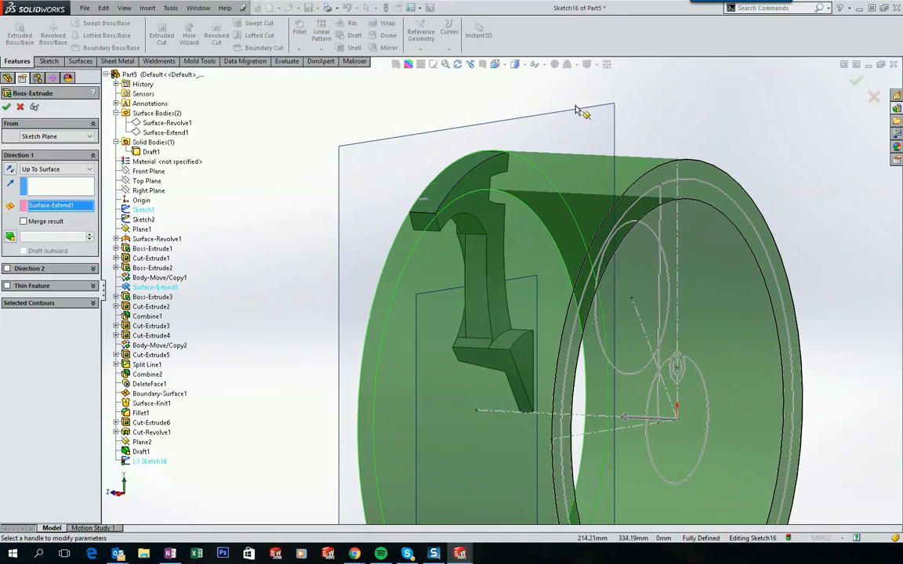
Extrude the ring up to the segment's large front face, with Merge result off
click(470, 188)
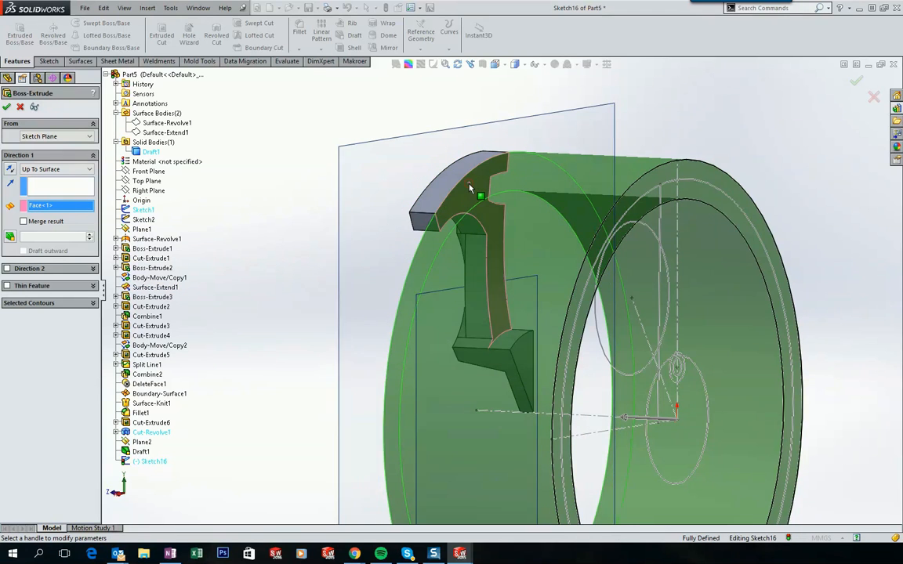
middle_drag(470, 188, 524, 178)
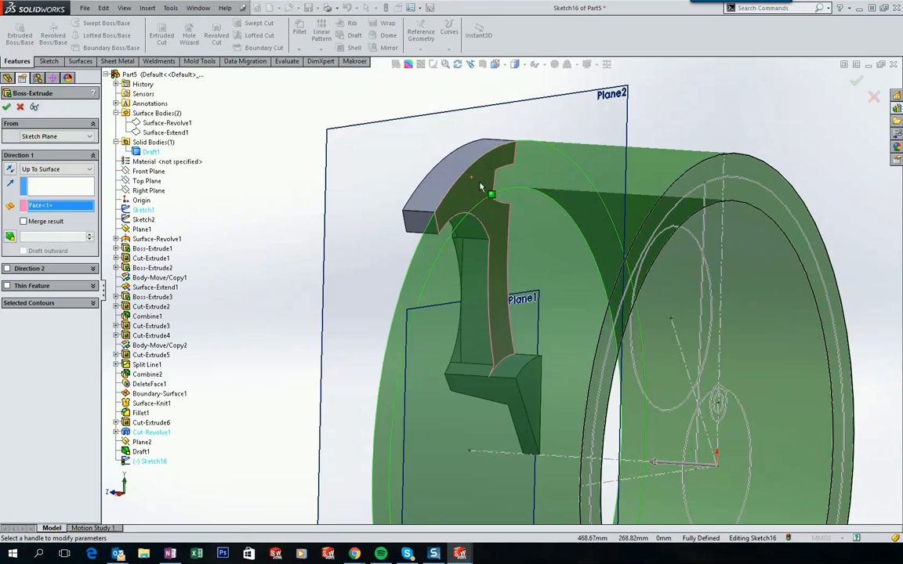
middle_drag(444, 145, 416, 150)
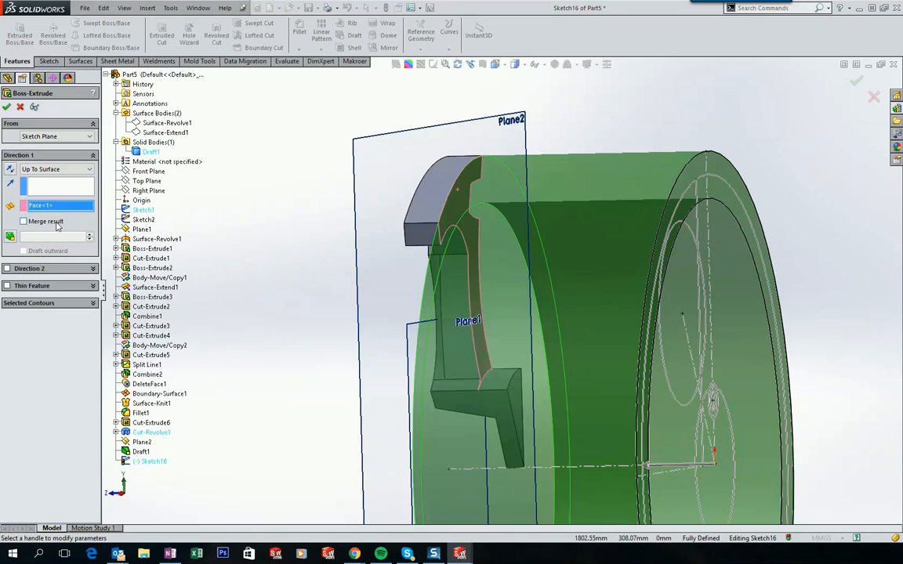
click(7, 107)
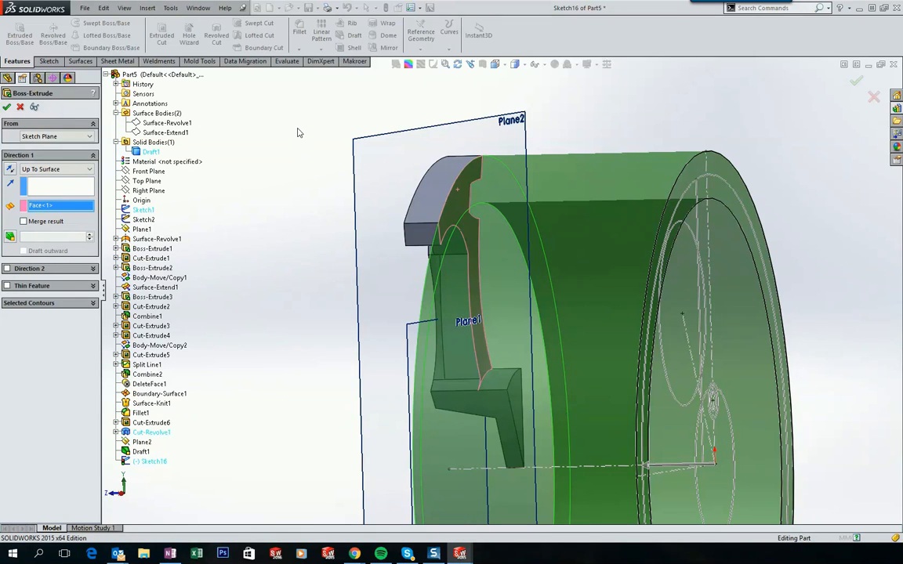
Check the segment and the ring as separate solid bodies by highlighting each one in the model
click(41, 169)
click(39, 178)
middle_drag(166, 175, 285, 167)
click(218, 93)
click(63, 188)
click(361, 122)
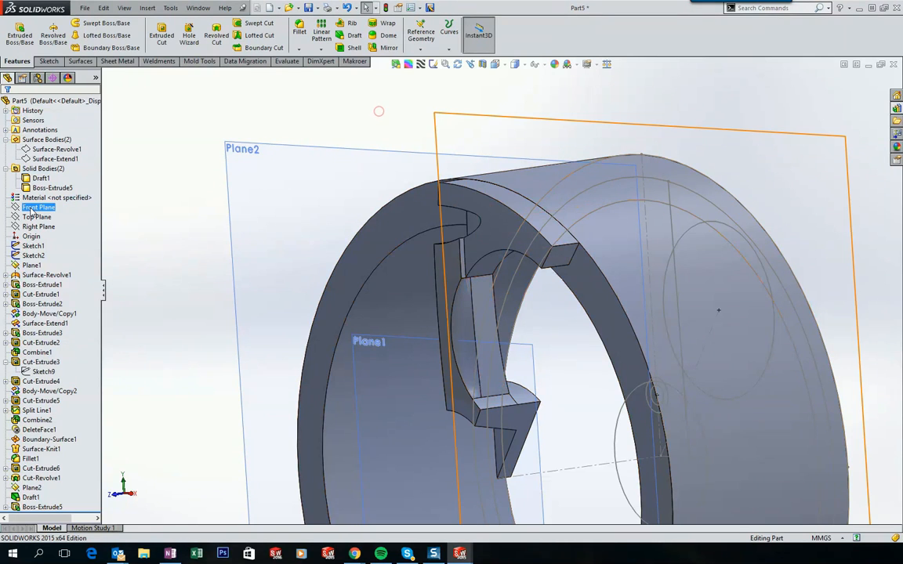
Start a sketch on the Front Plane and convert the inner of the two small concentric circles into it
right_click(37, 208)
click(37, 193)
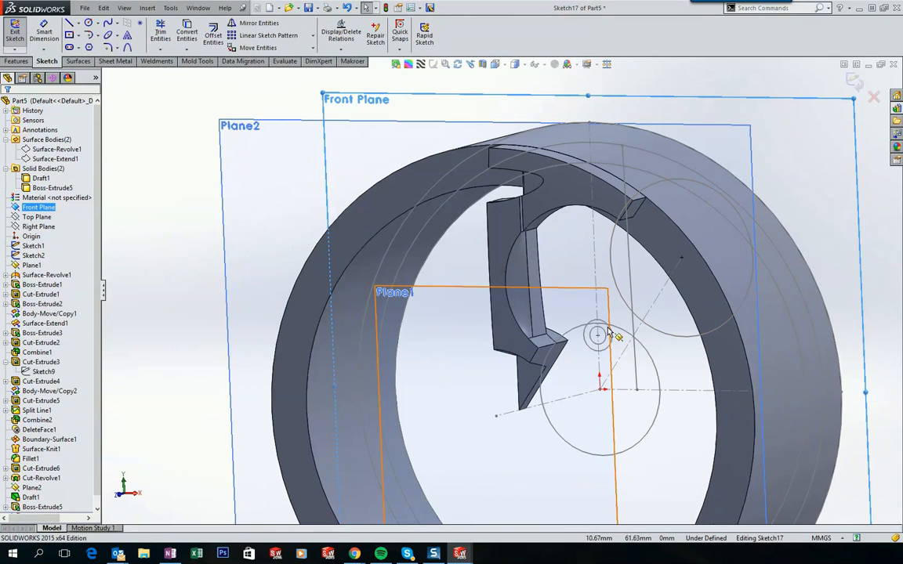
click(593, 344)
click(186, 33)
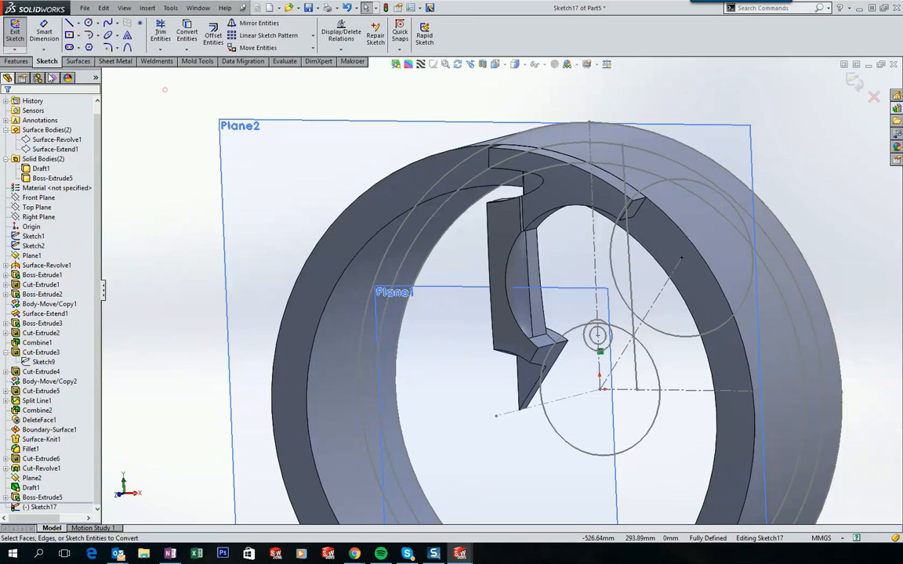
Extrude-cut the small circle Through All in the reversed direction, through the segment's pointed lower end
click(16, 62)
click(161, 34)
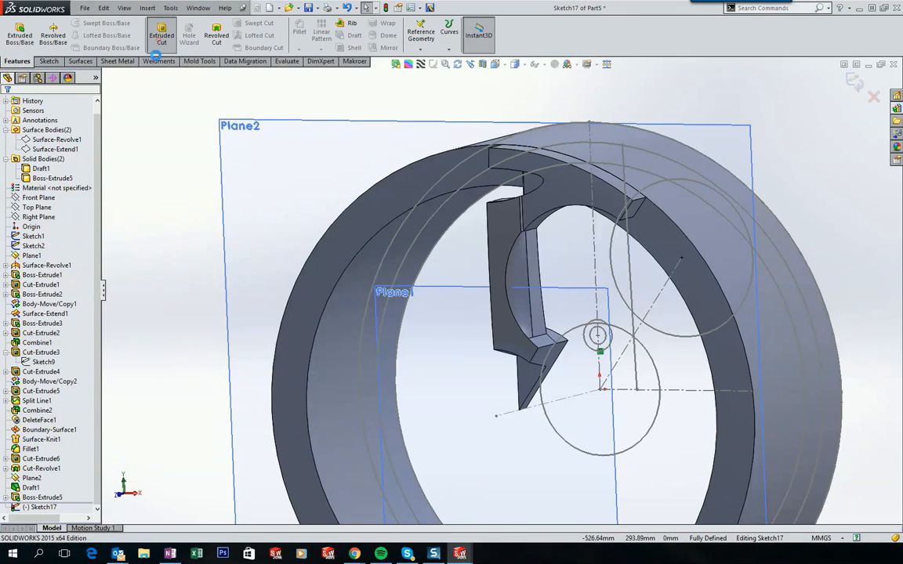
click(41, 167)
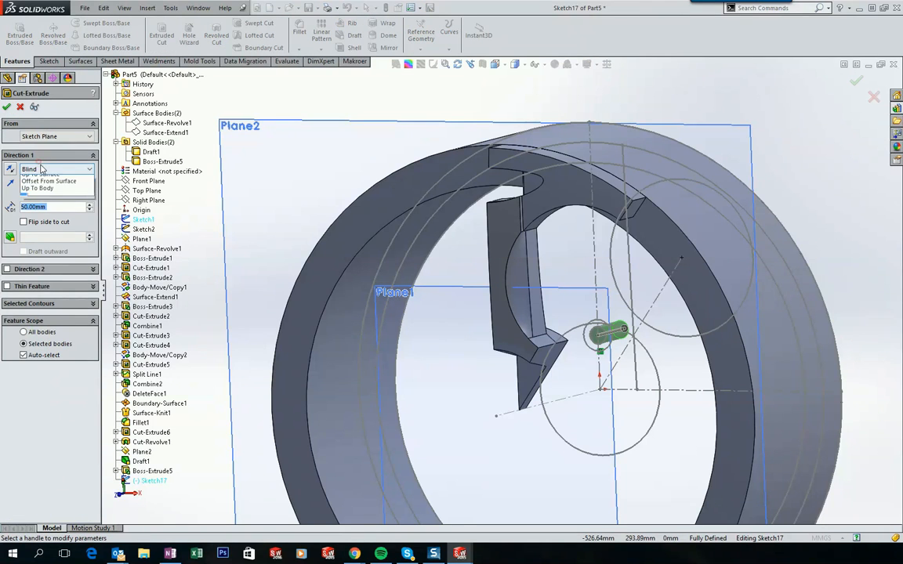
click(45, 189)
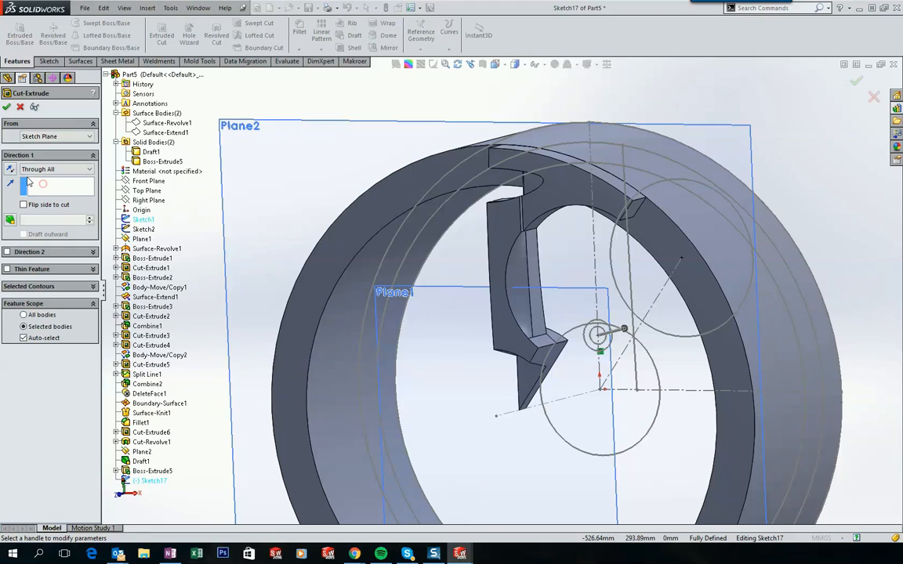
click(11, 170)
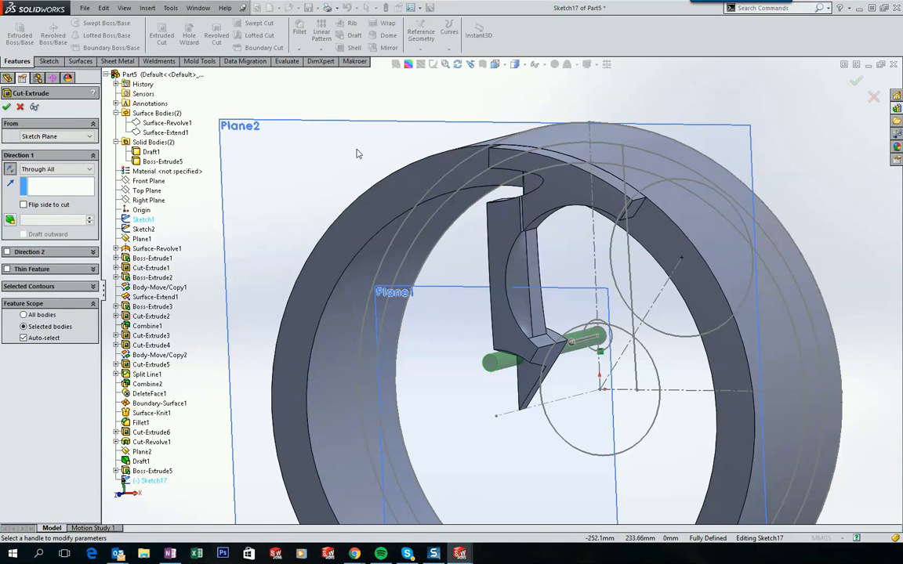
middle_drag(358, 154, 370, 111)
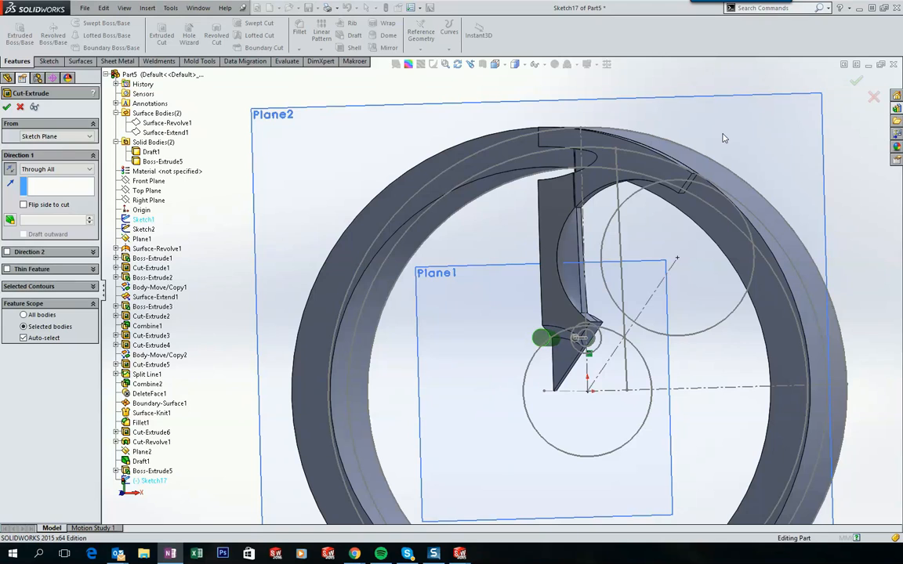
key(Return)
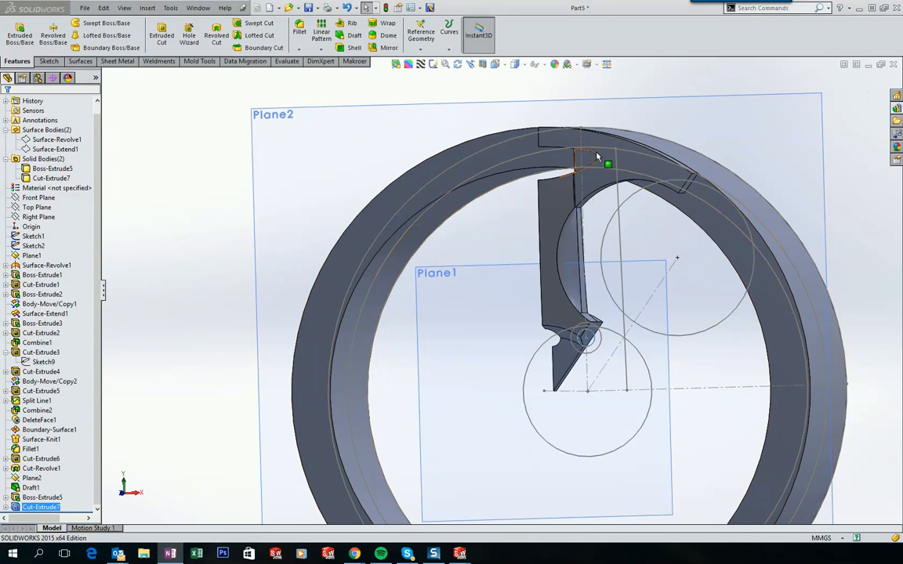
click(67, 189)
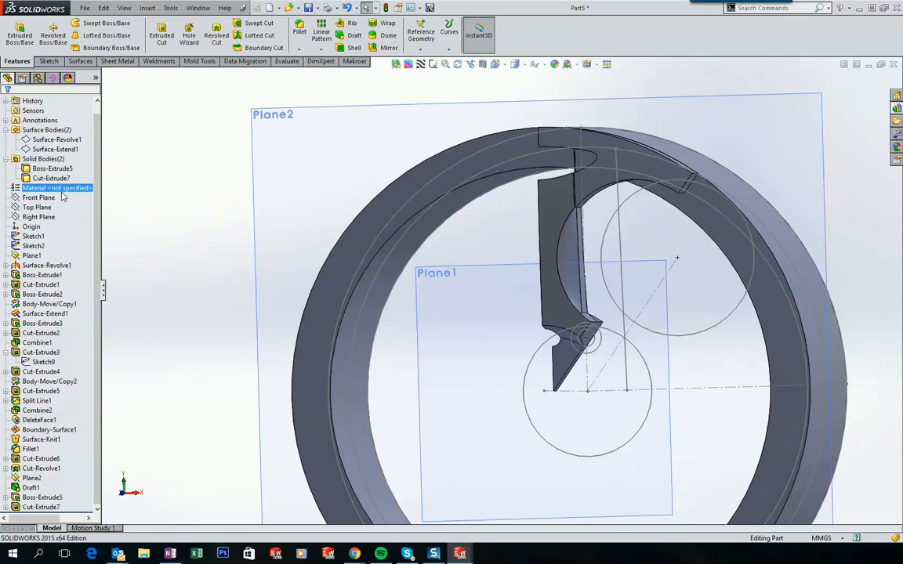
Start a sketch on Plane1 and convert the outer of the two small concentric circles into it
scroll(194, 229, up, 2)
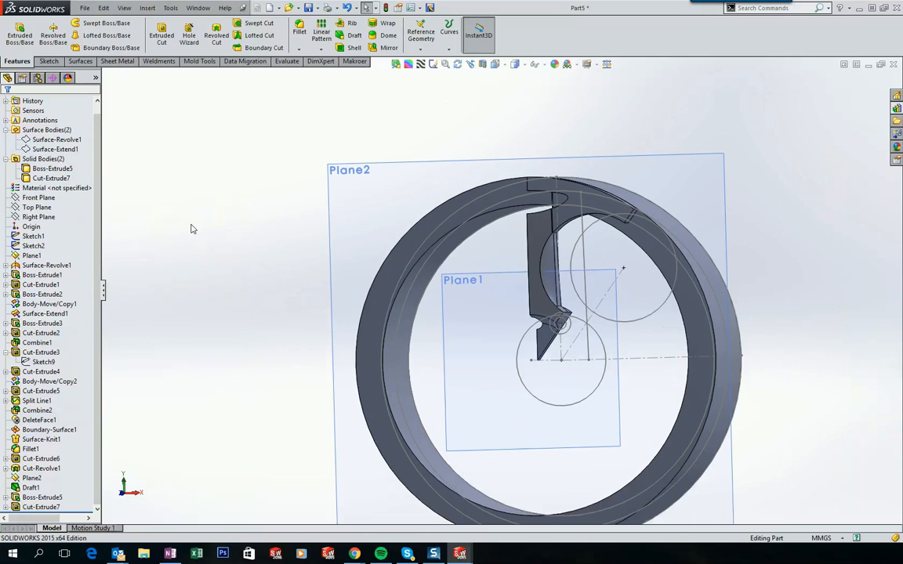
right_click(29, 258)
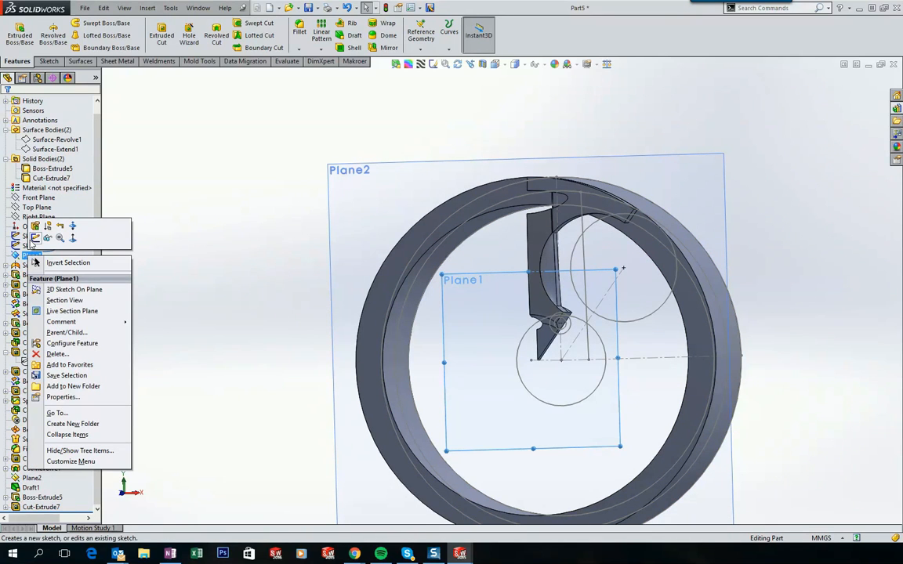
click(39, 244)
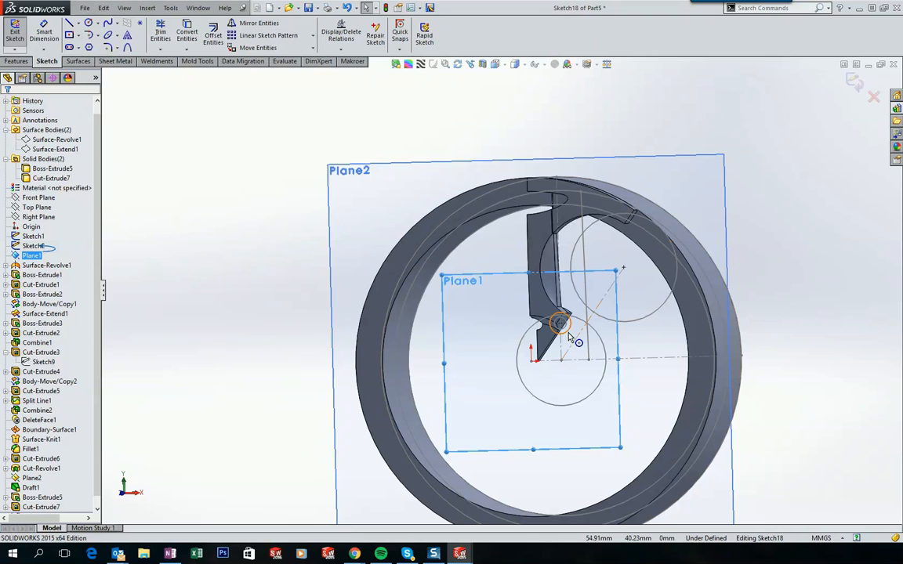
scroll(570, 336, down, 4)
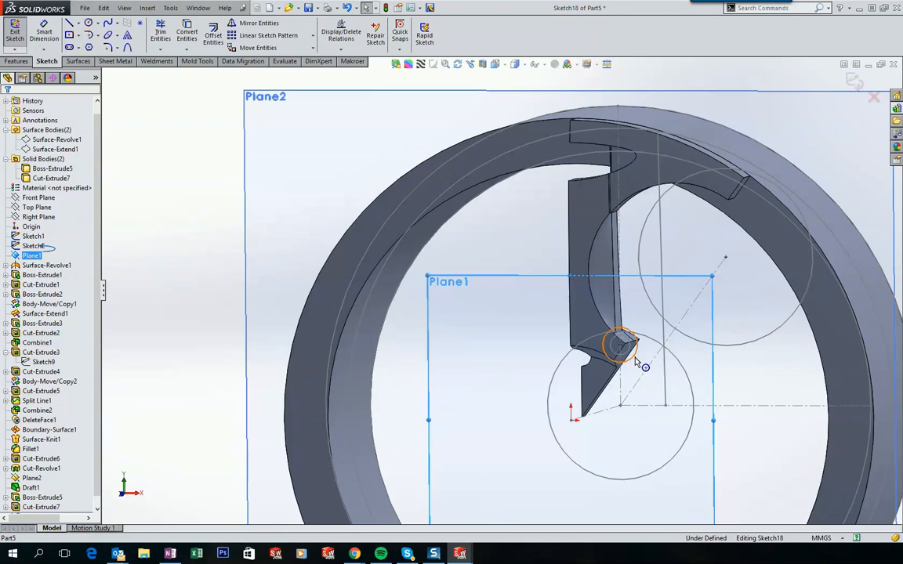
click(635, 359)
click(186, 33)
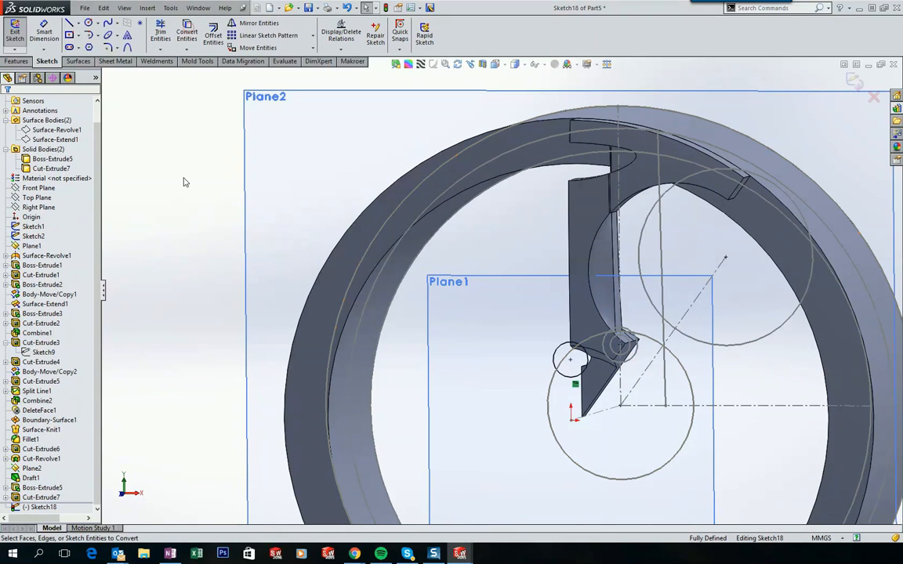
Extrude-cut the converted circle with a Blind depth of 60 mm to counterbore the notch in the segment's lower end
click(27, 62)
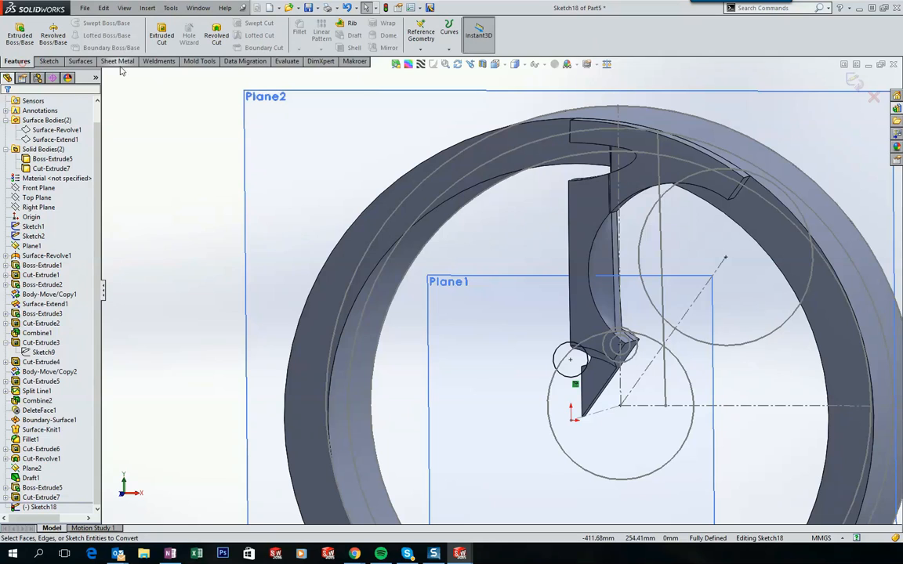
click(160, 35)
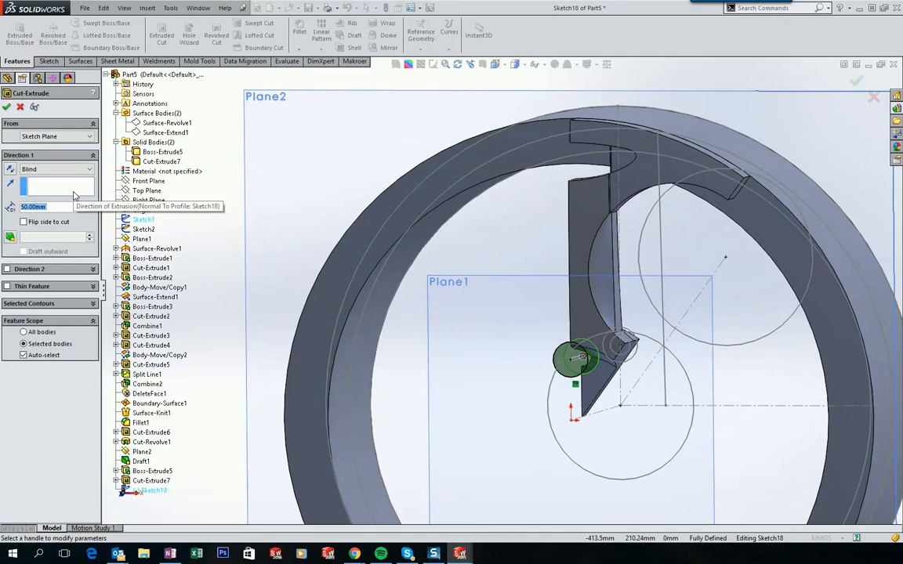
text(60)
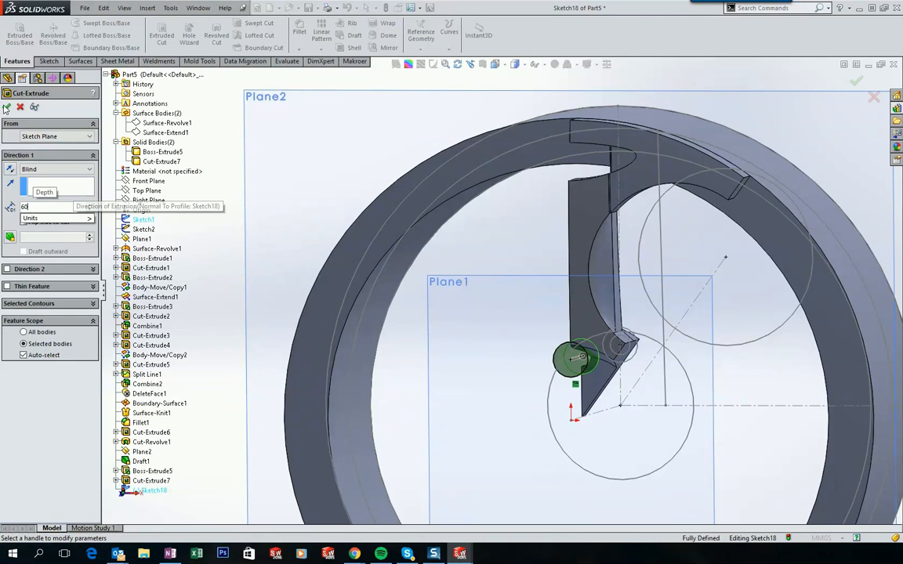
click(7, 109)
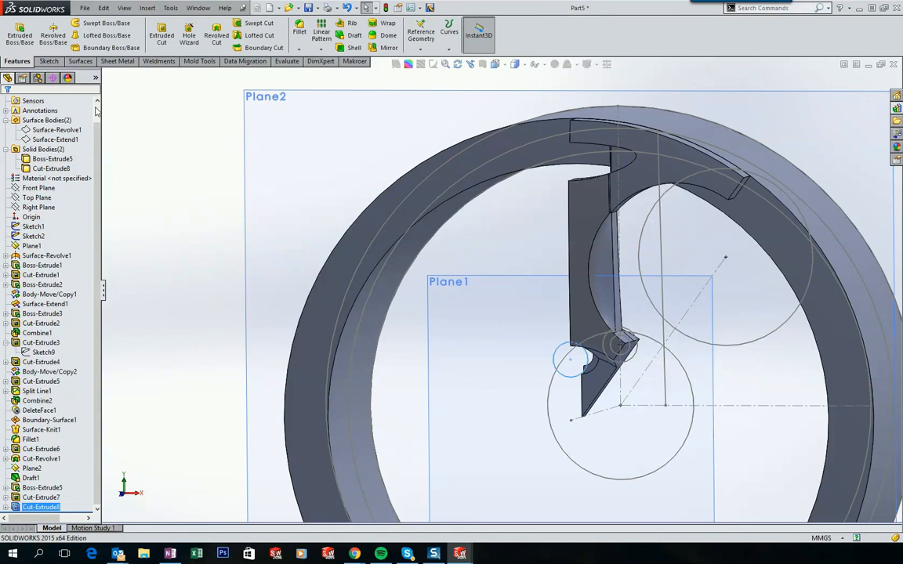
click(192, 135)
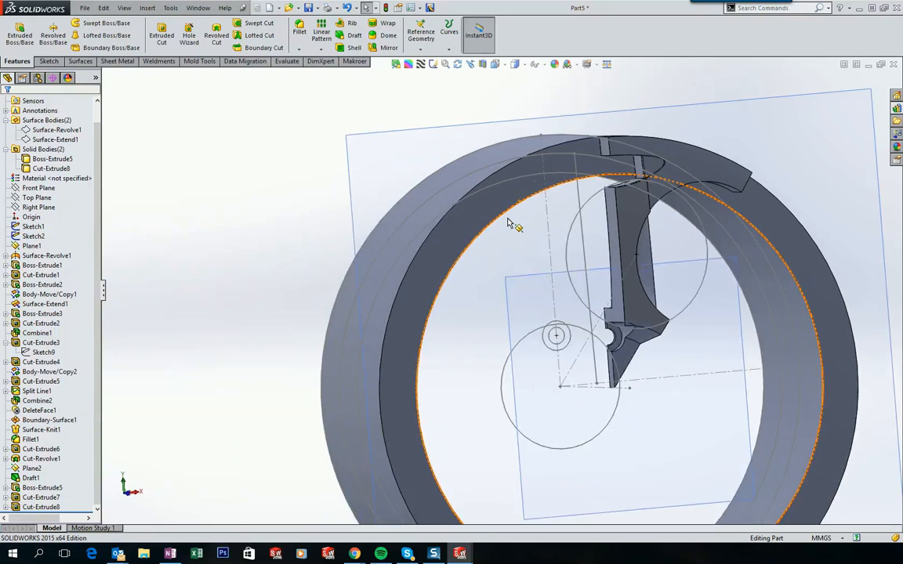
key(alt+Tab)
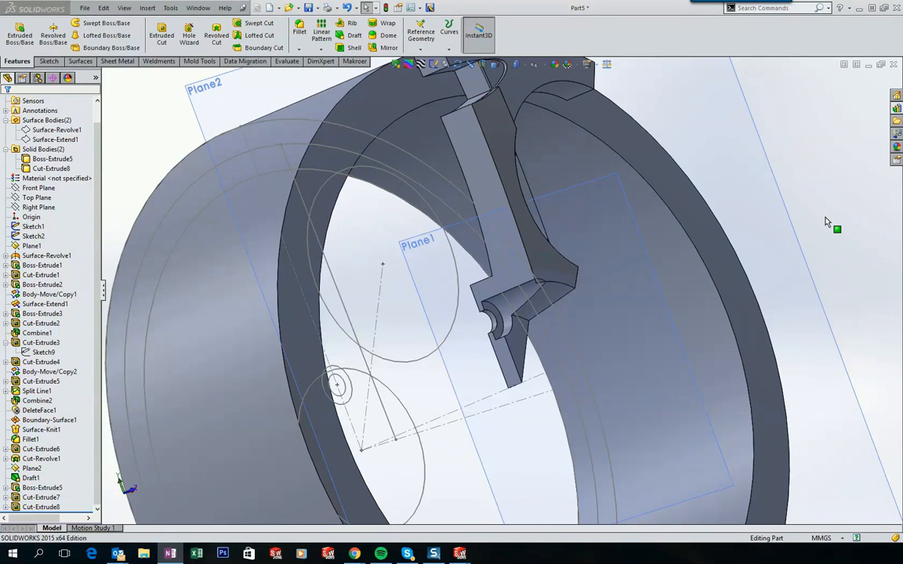
click(156, 165)
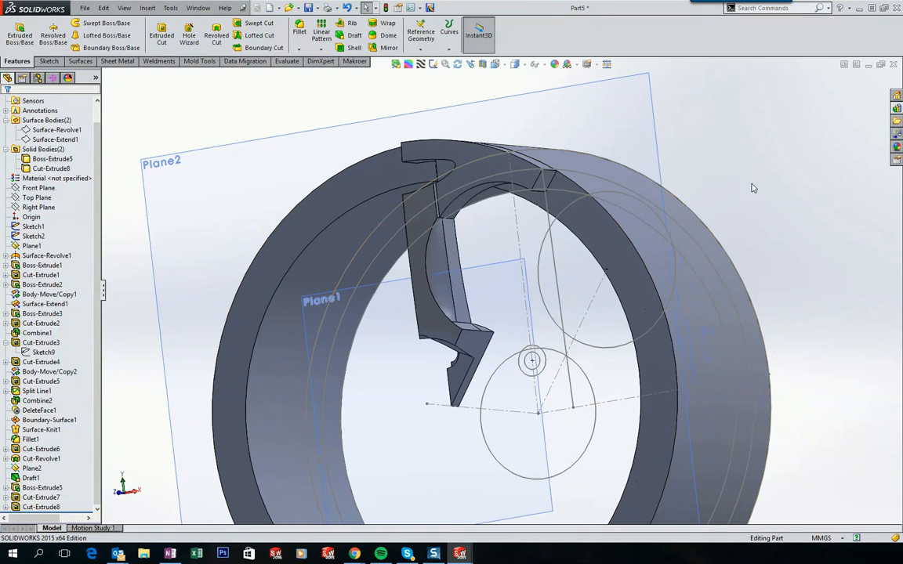
Create a reference plane parallel to the Front Plane through the vertex at the upper end of the segment's curved recess
click(38, 188)
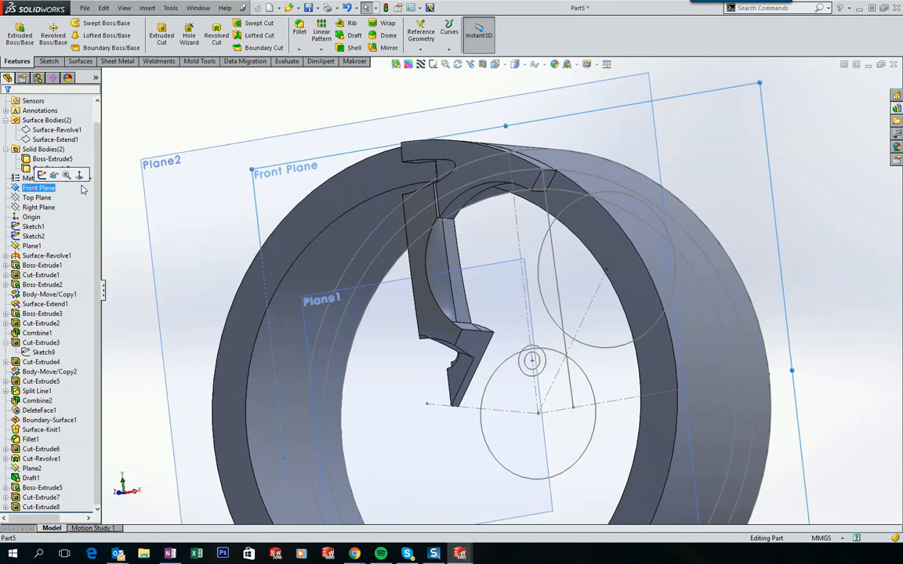
click(147, 8)
mouse_move(204, 116)
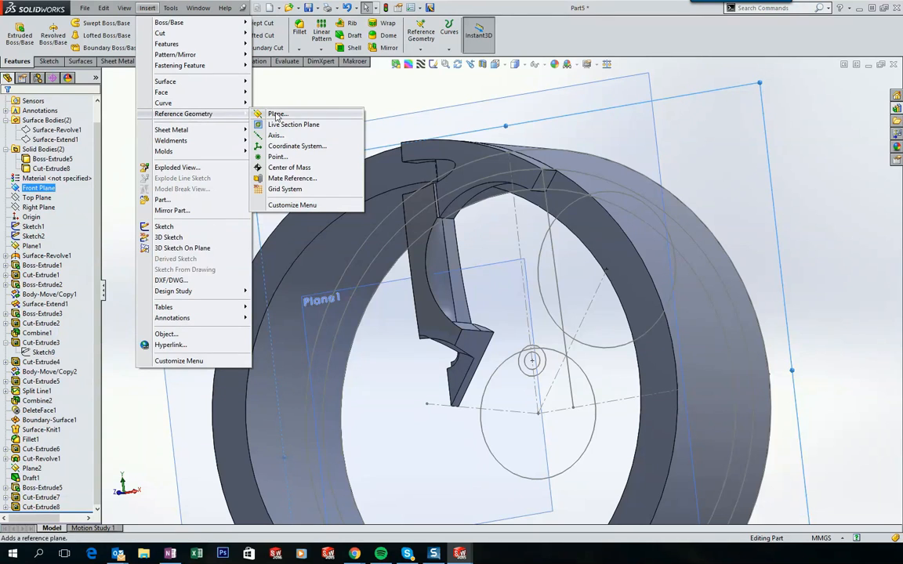
click(276, 114)
scroll(417, 74, down, 10)
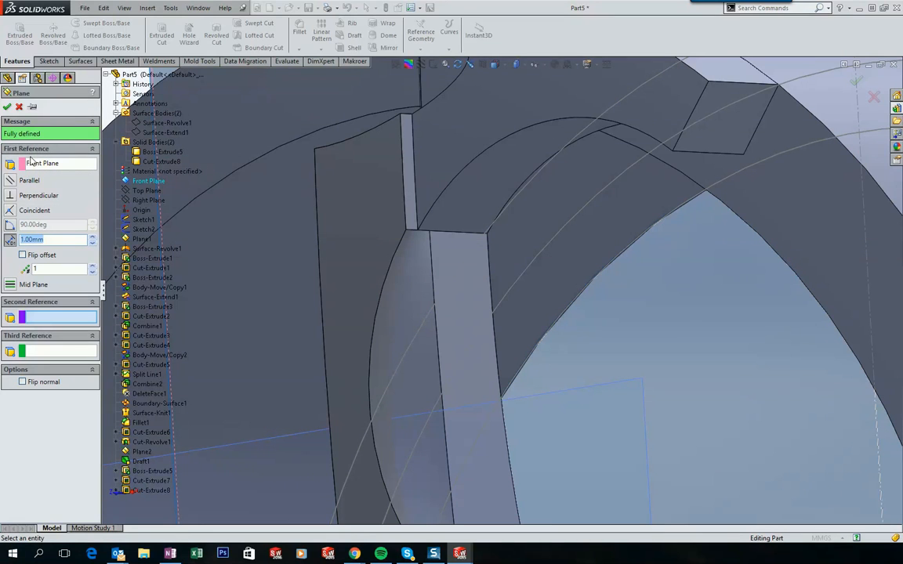
click(37, 317)
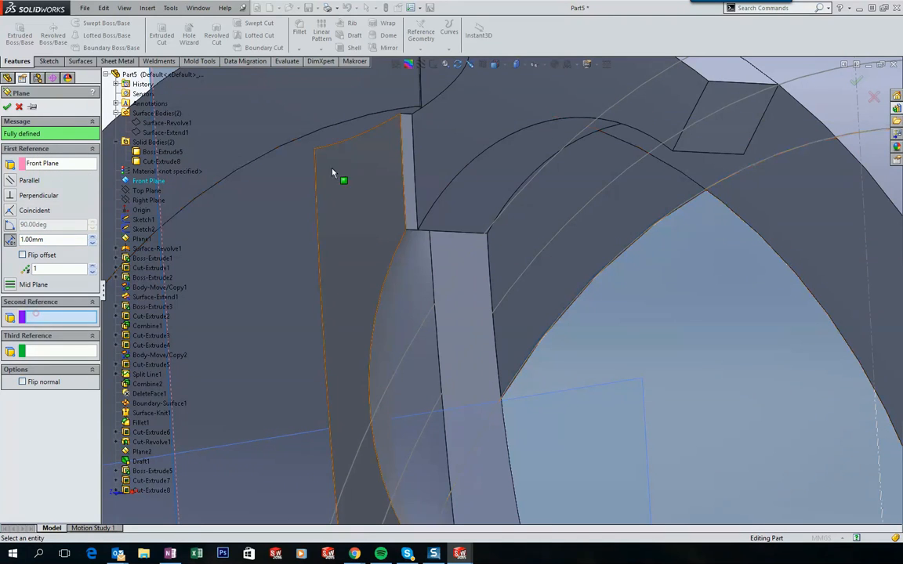
click(418, 232)
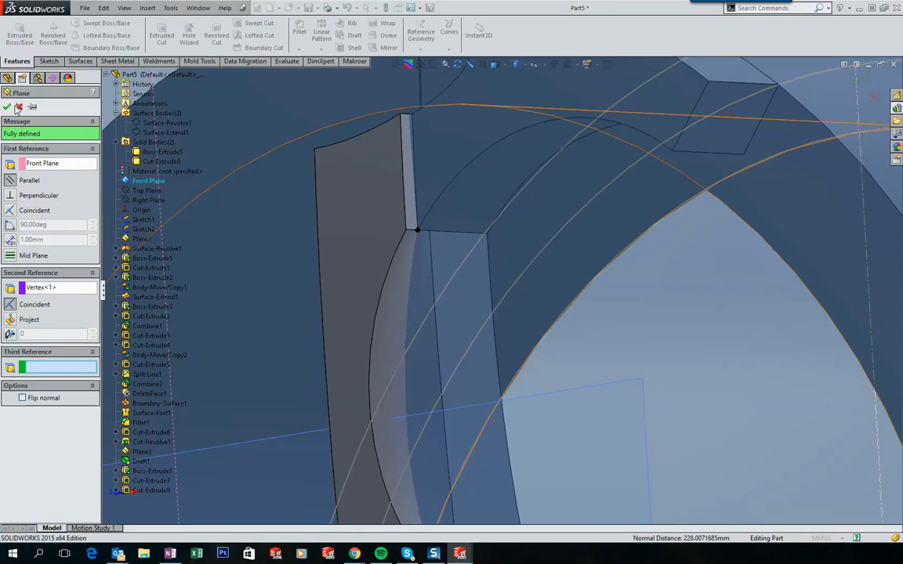
click(7, 107)
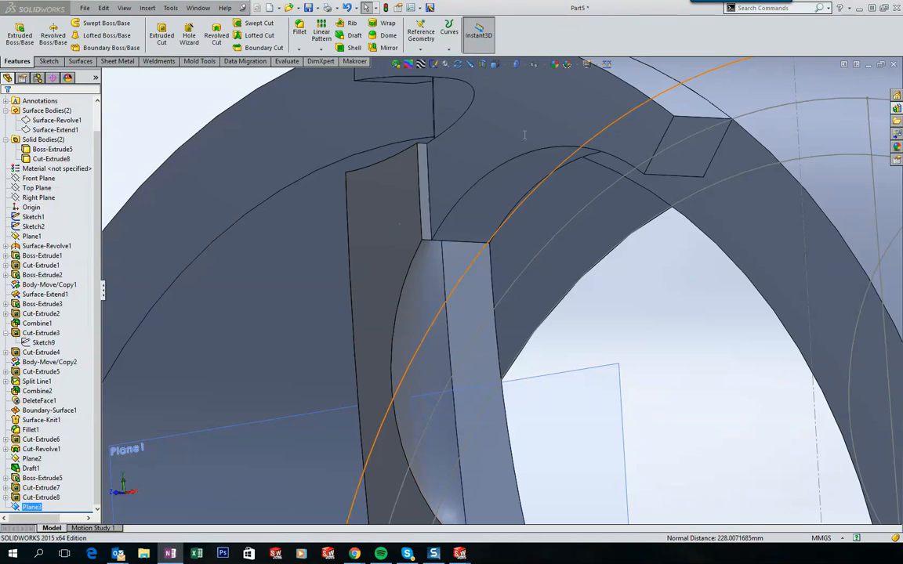
Draft the curved upper face of the segment's recess by 3 degrees, using Plane3 as the neutral plane
key(f)
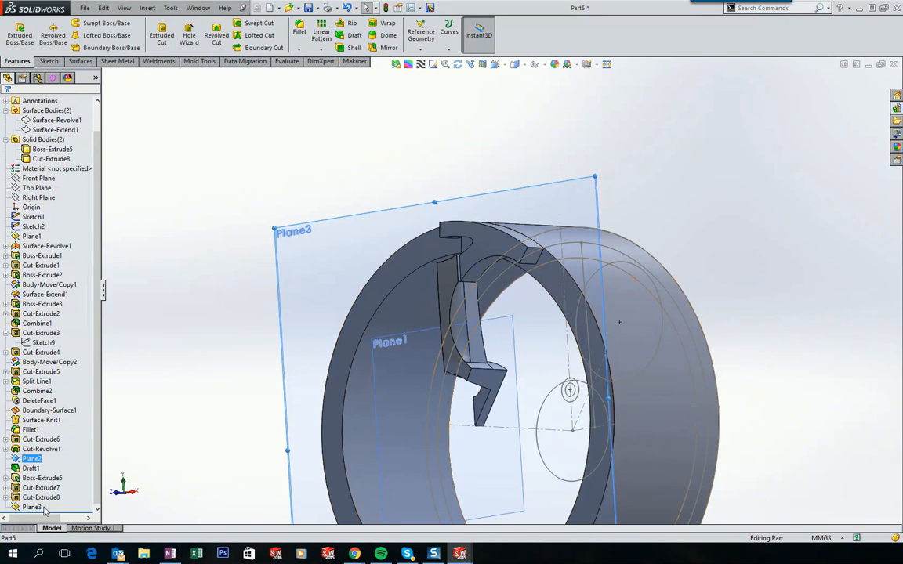
click(33, 508)
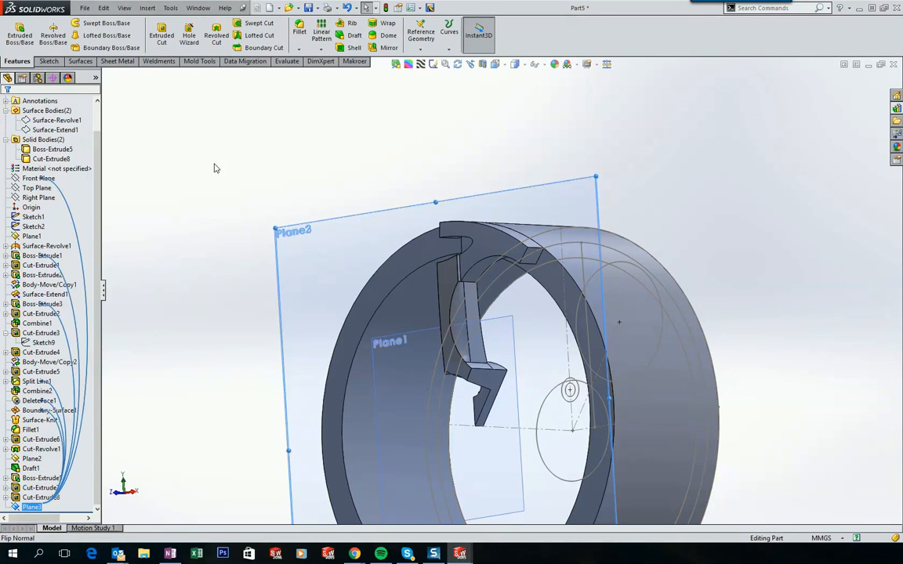
click(147, 8)
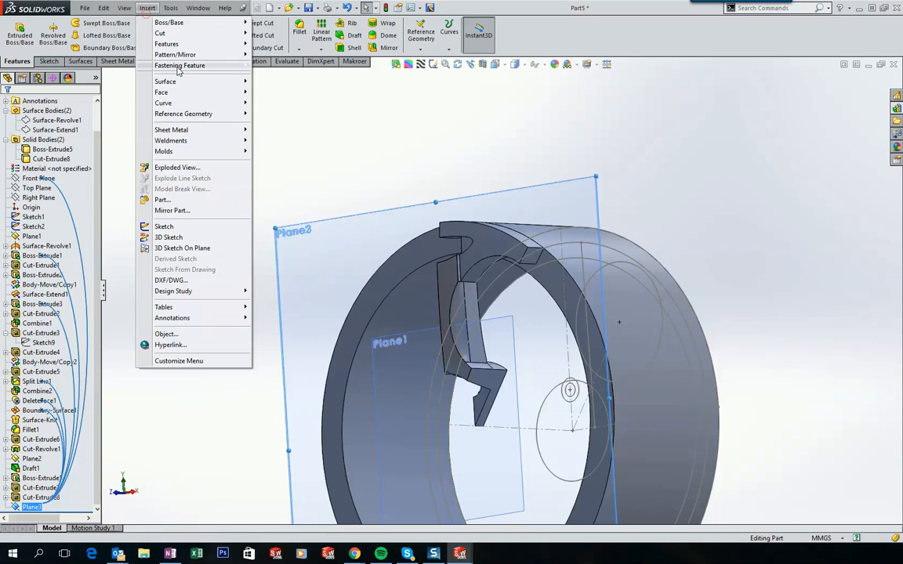
mouse_move(171, 45)
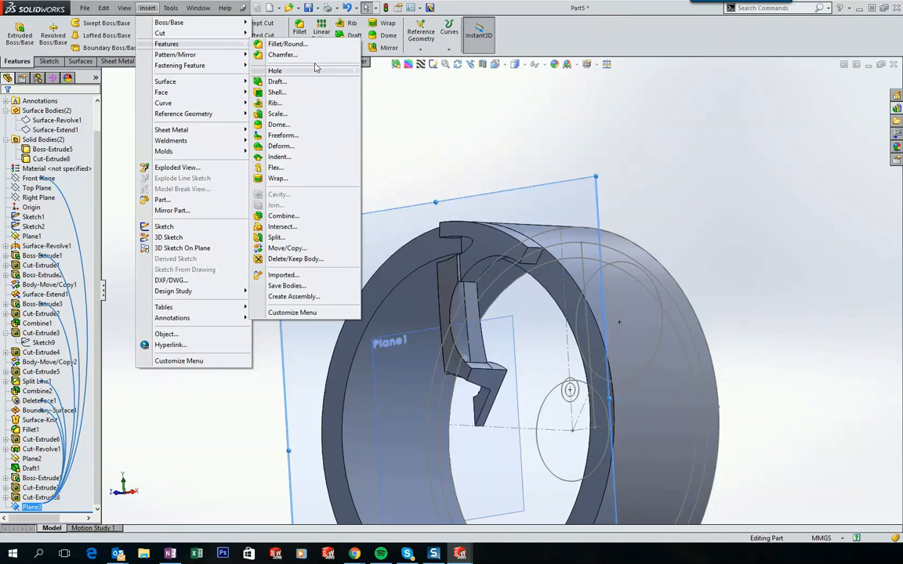
click(276, 81)
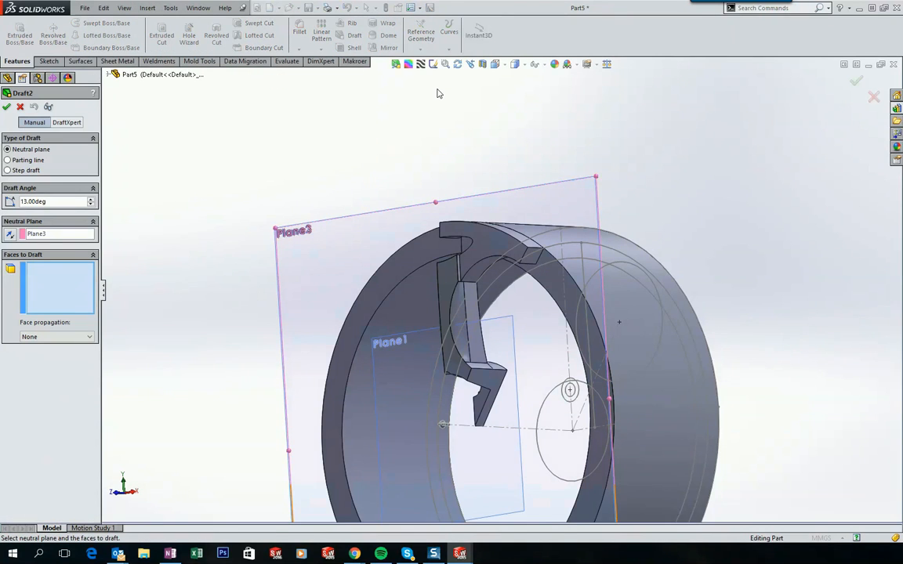
scroll(436, 94, down, 2)
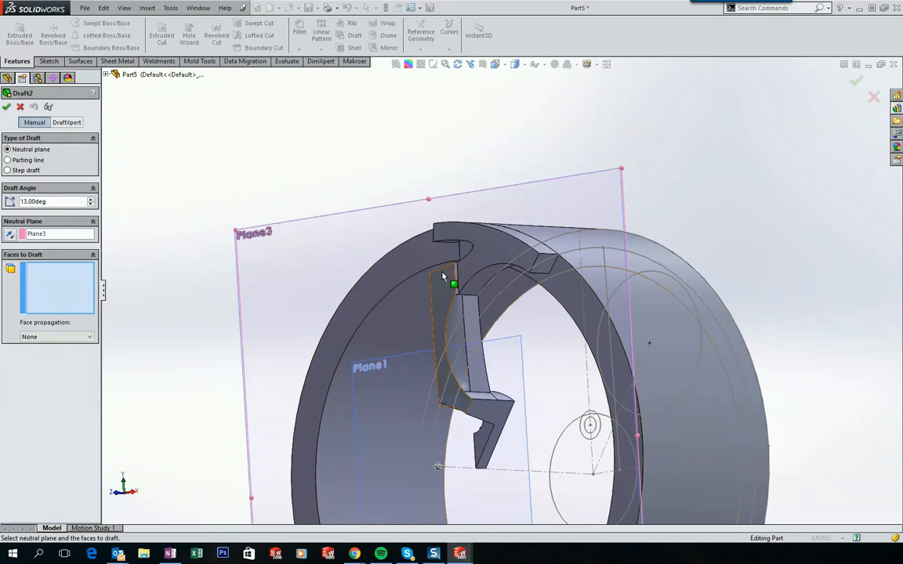
click(475, 280)
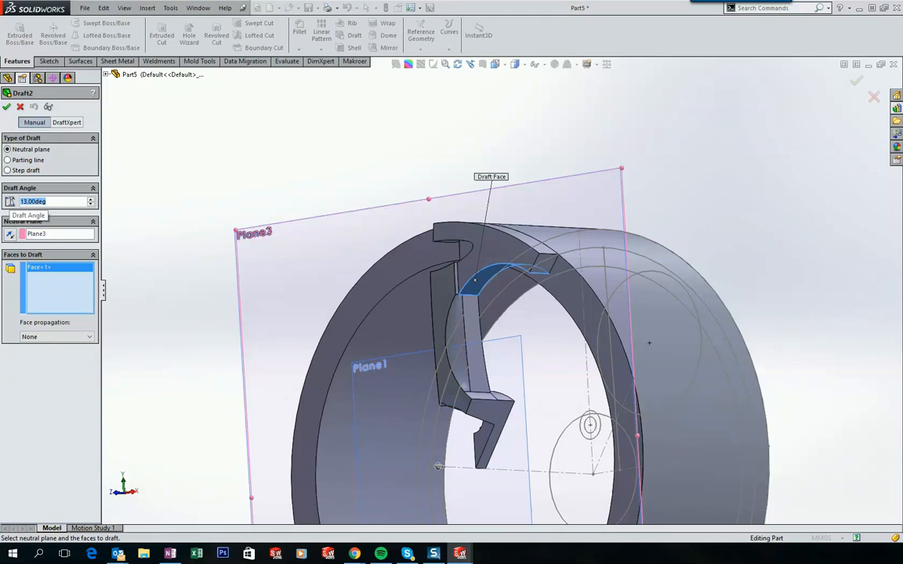
text(3)
key(Return)
click(7, 107)
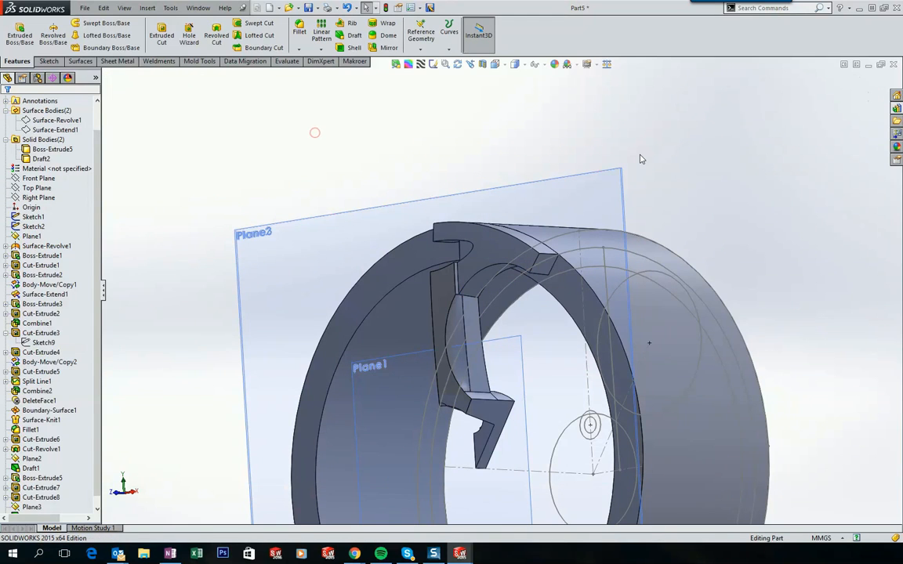
Create a reference plane parallel to the Front Plane through the front corner vertex of the segment's lower ledge
mouse_move(312, 114)
middle_down()
mouse_move(409, 133)
mouse_move(299, 127)
middle_up()
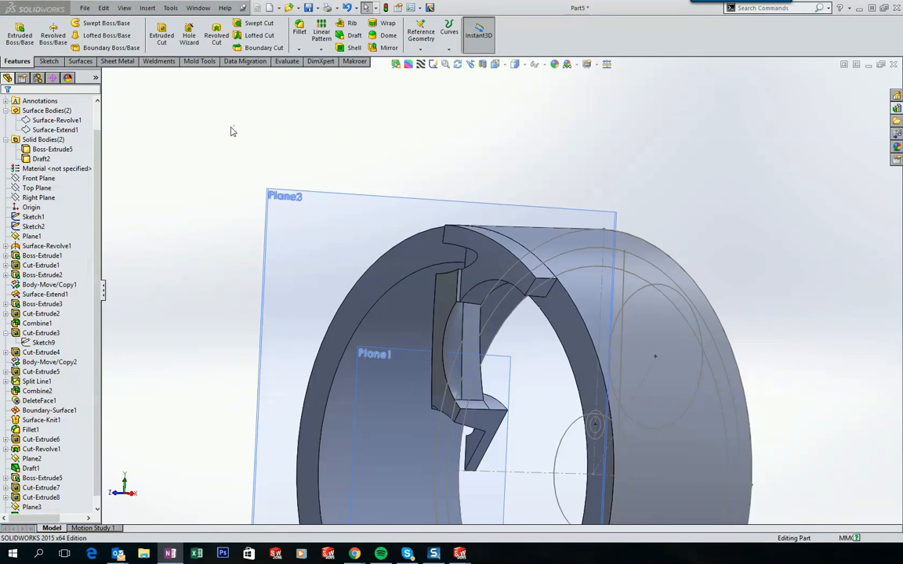
click(64, 179)
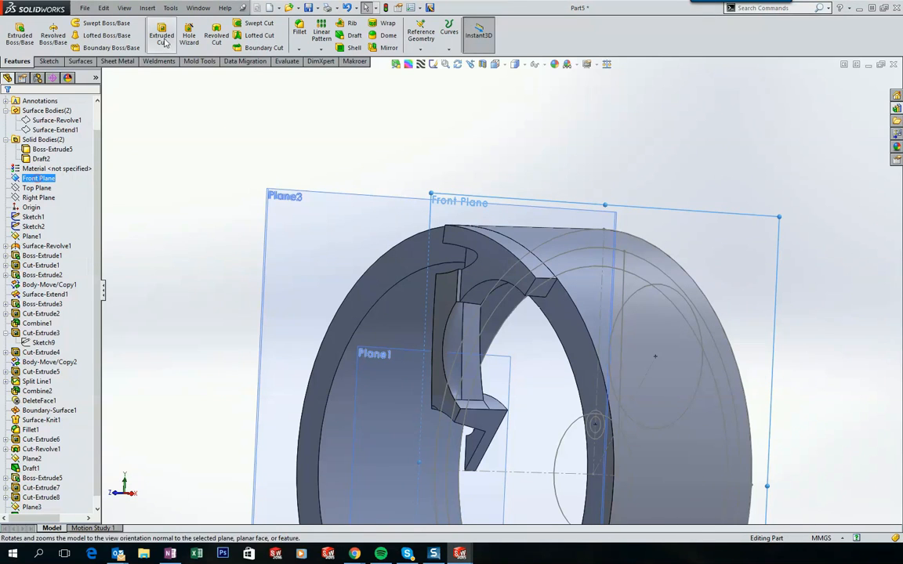
click(148, 8)
mouse_move(202, 115)
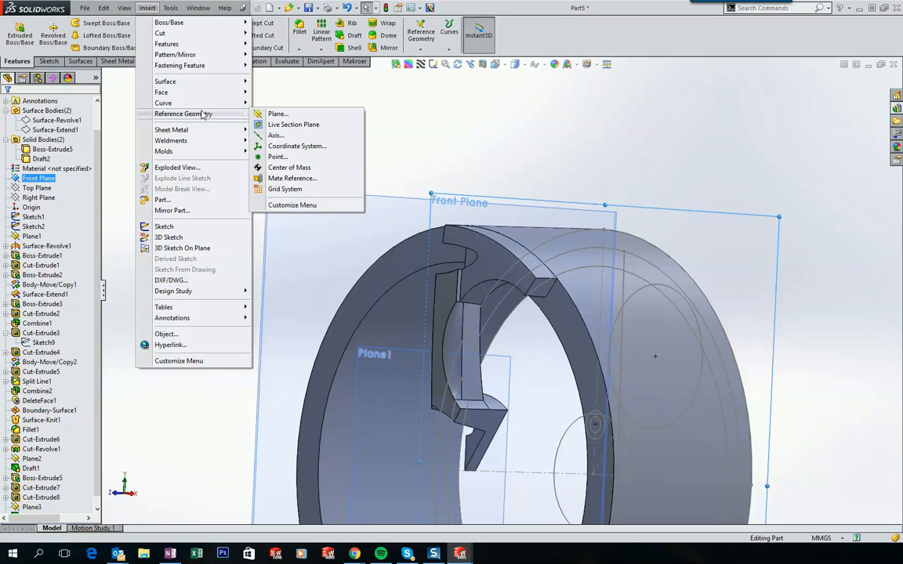
click(277, 114)
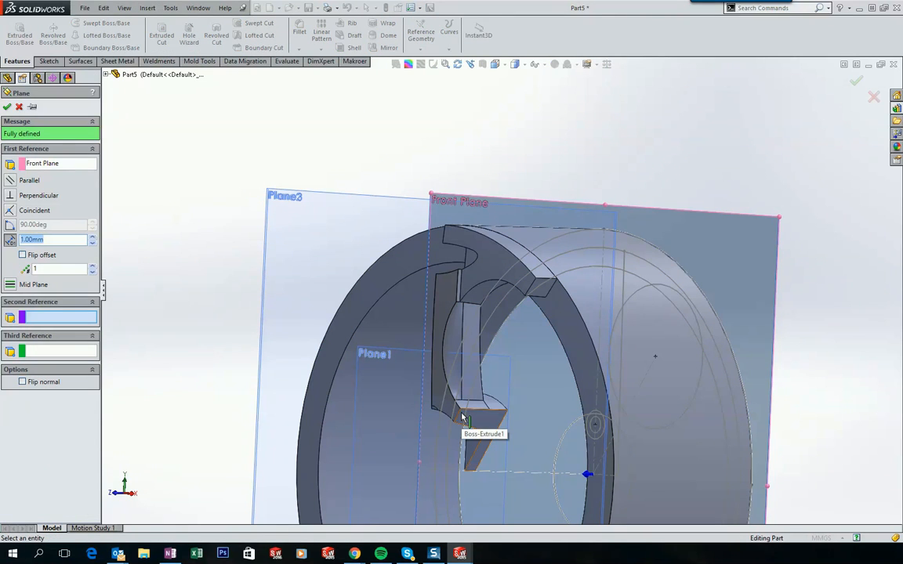
scroll(462, 416, down, 6)
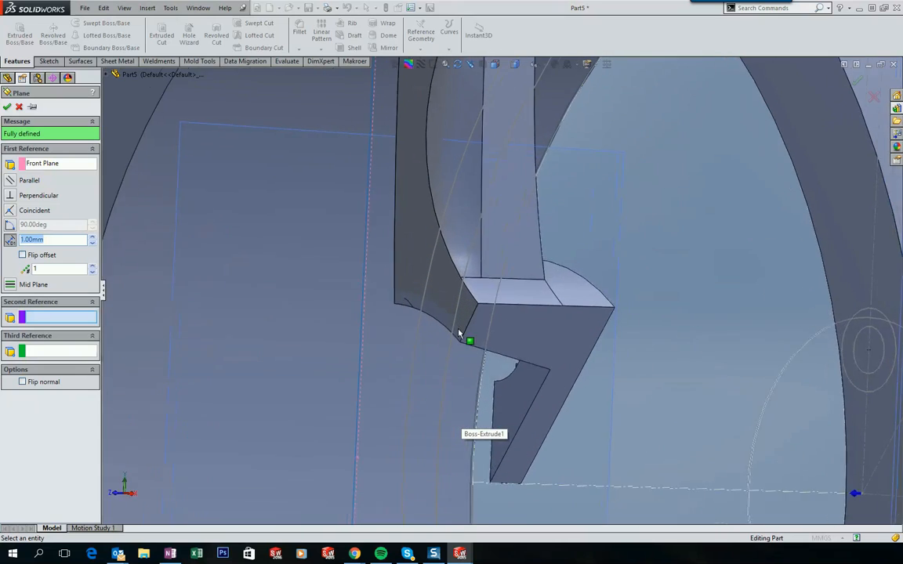
click(482, 330)
scroll(483, 333, up, 8)
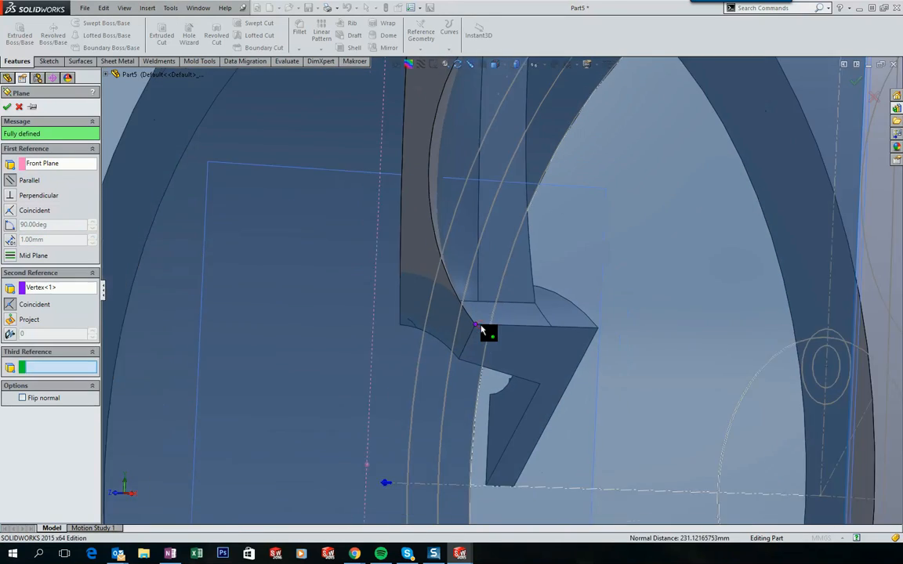
click(7, 107)
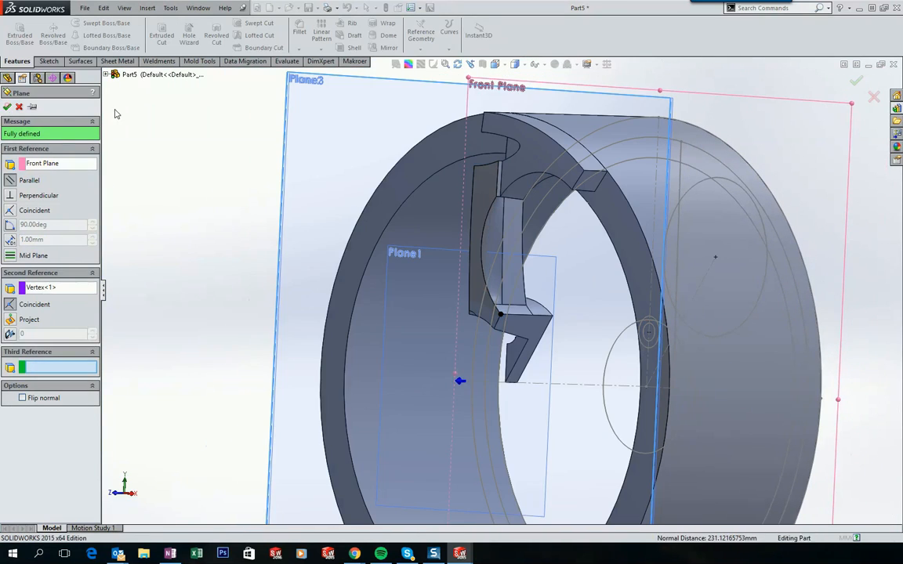
scroll(56, 487, down, 1)
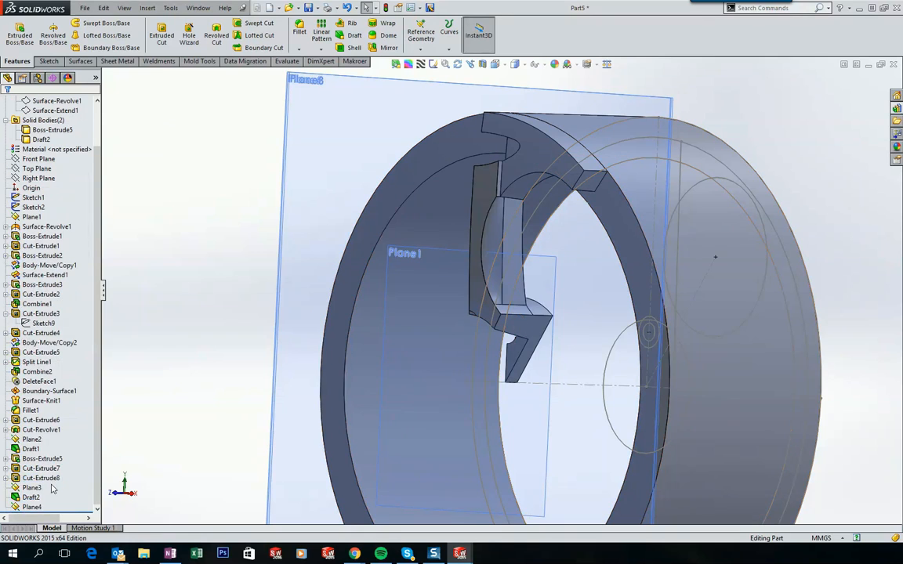
click(31, 507)
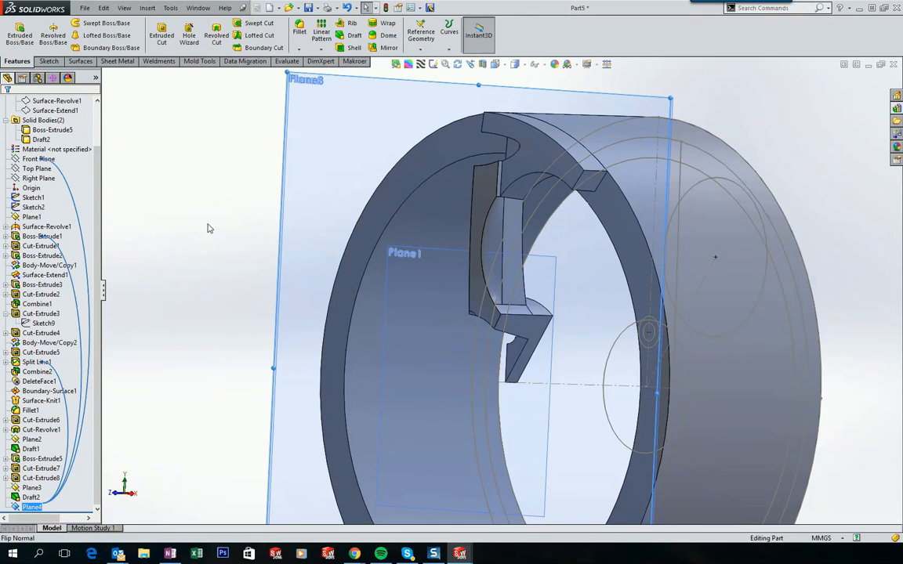
click(148, 8)
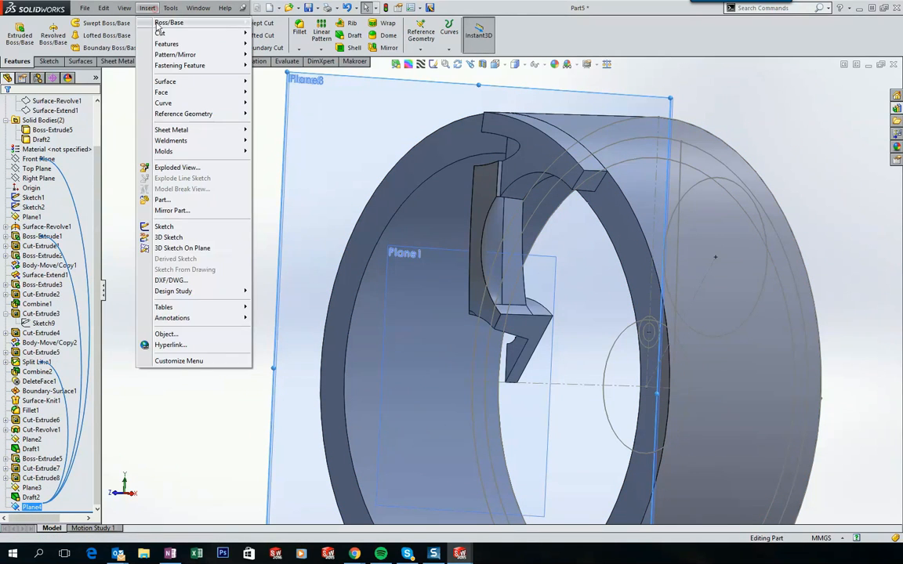
mouse_move(160, 35)
mouse_move(184, 114)
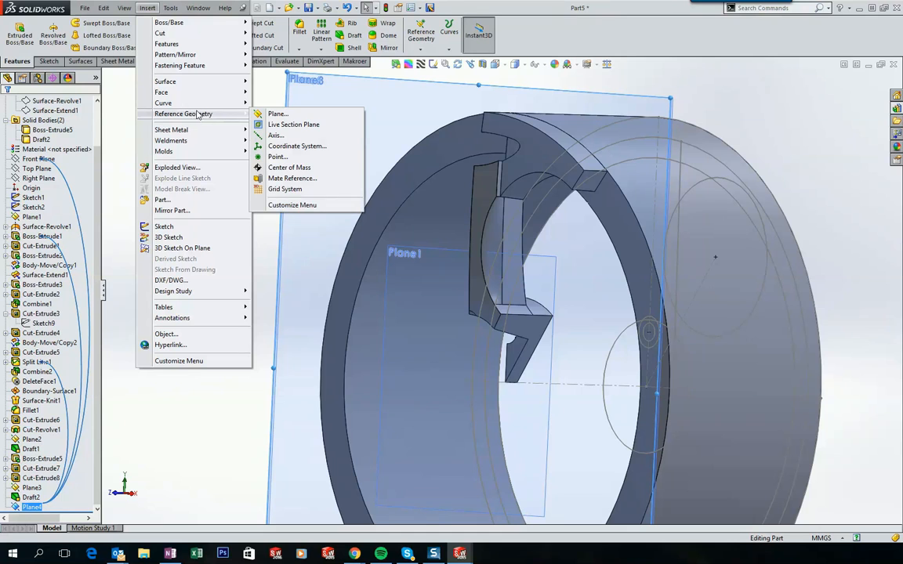
click(278, 113)
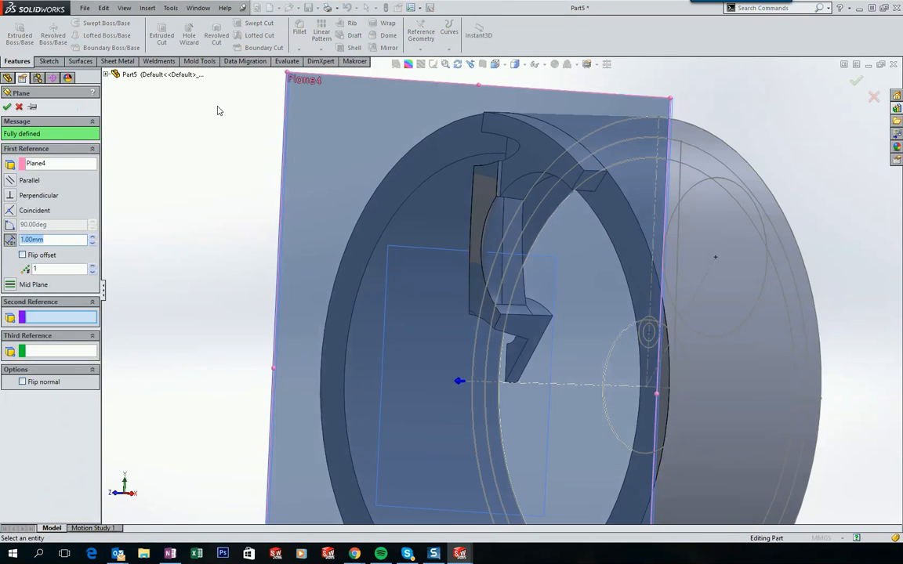
middle_drag(217, 108, 202, 110)
key(Return)
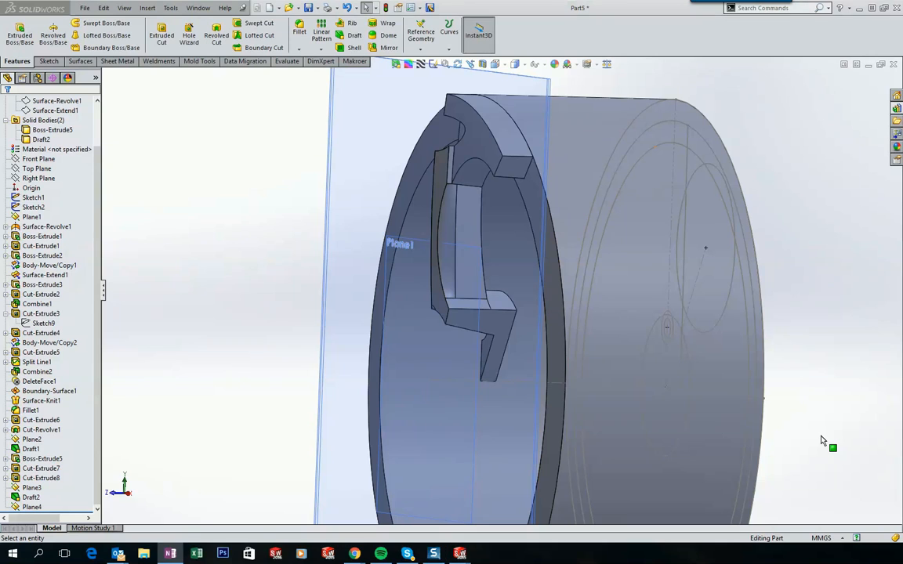
Draft the split ledge face at the lower end of the segment's recess by 3 degrees, using Plane4 as the neutral plane
click(31, 507)
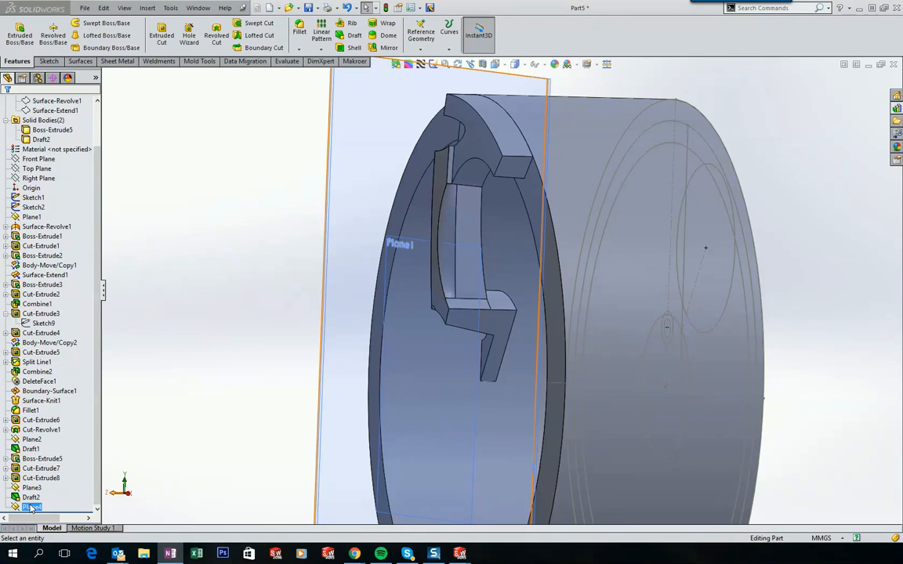
click(156, 9)
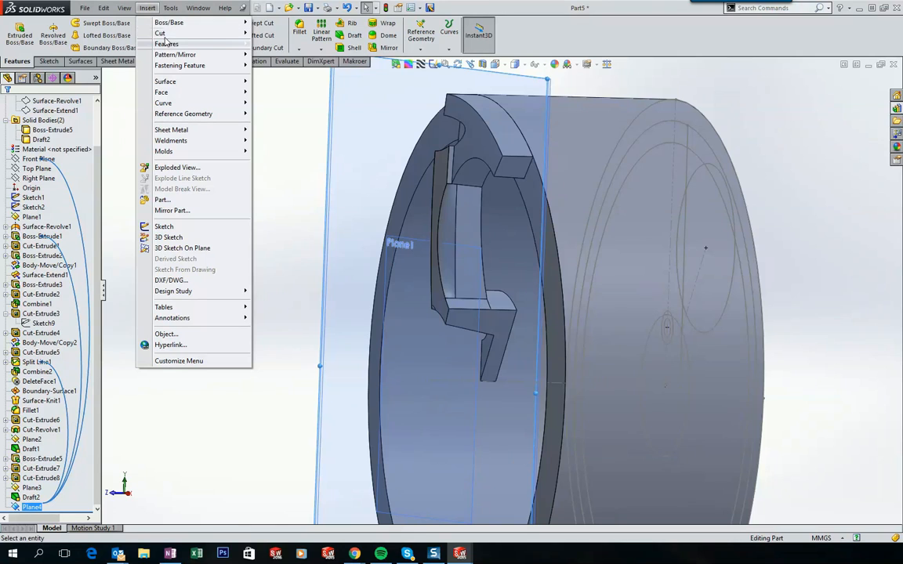
mouse_move(176, 45)
click(278, 82)
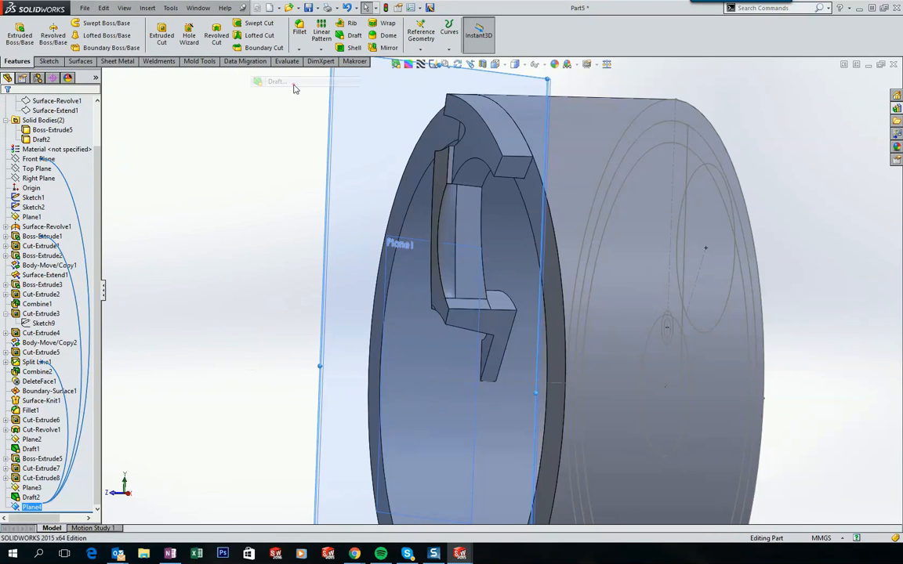
scroll(306, 254, down, 3)
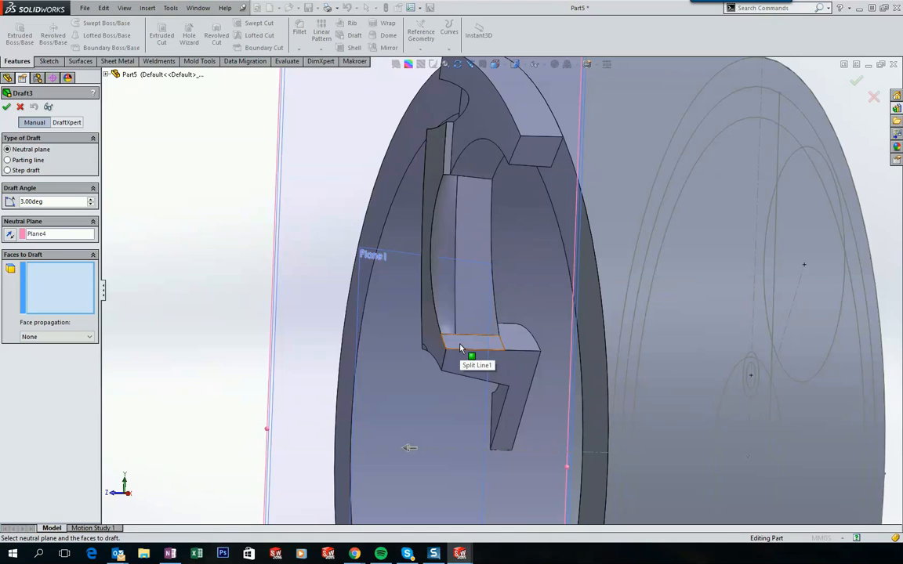
click(461, 345)
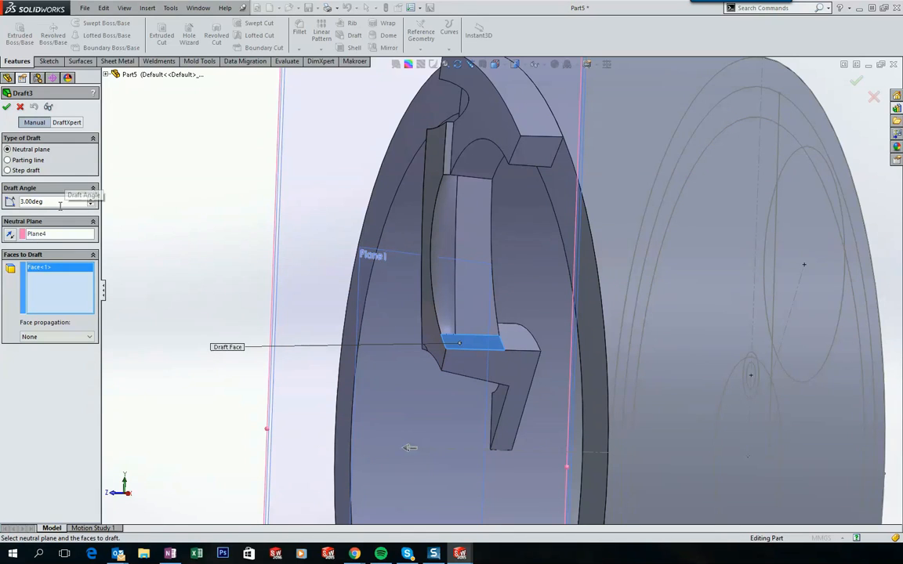
click(7, 107)
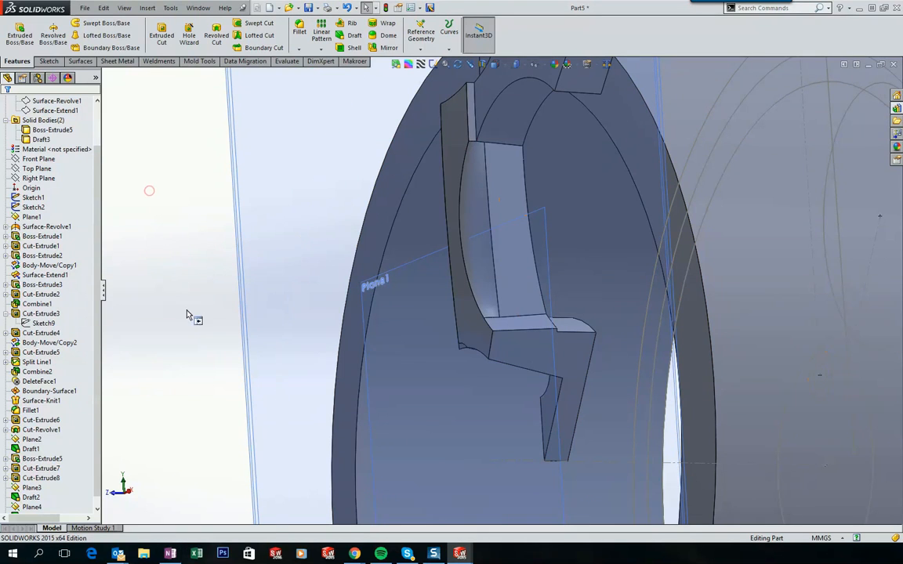
Hide Plane4, Plane3, Plane2, Plane1, Sketch1 and Sketch2 so only the solid bodies show
scroll(187, 317, up, 4)
scroll(53, 455, down, 1)
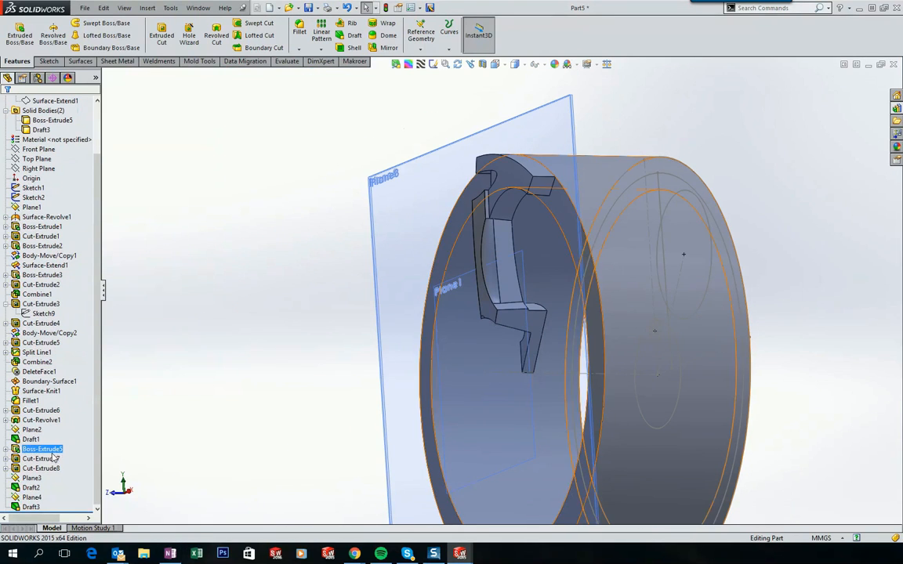
right_click(27, 505)
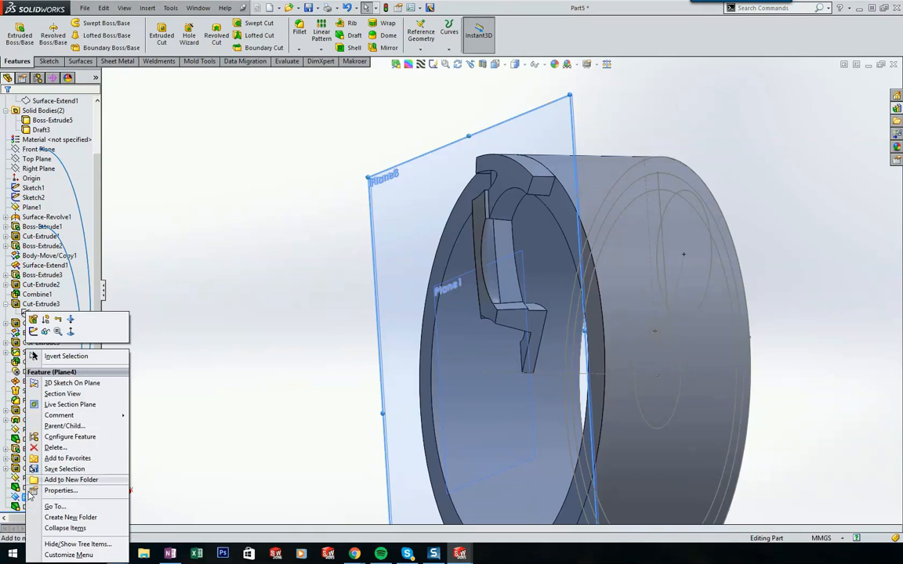
click(48, 335)
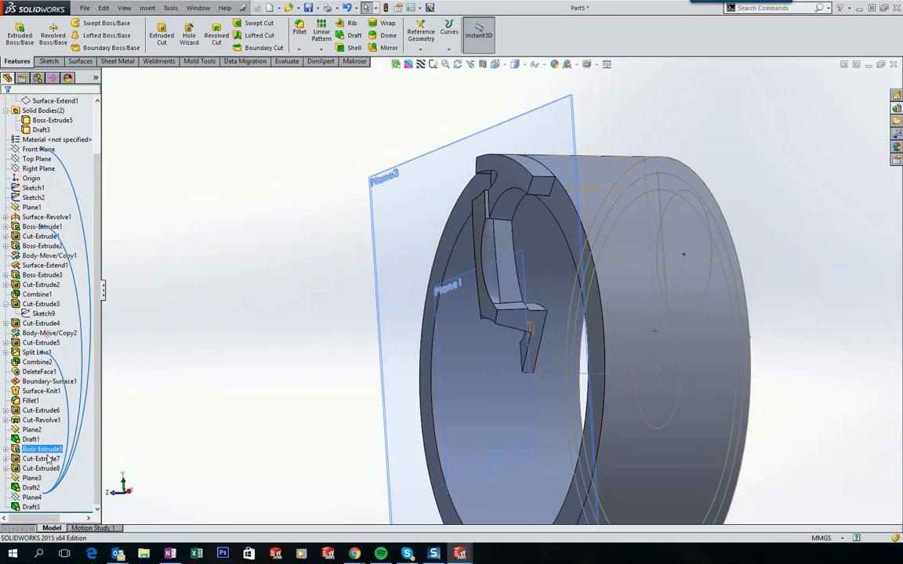
right_click(33, 479)
click(52, 331)
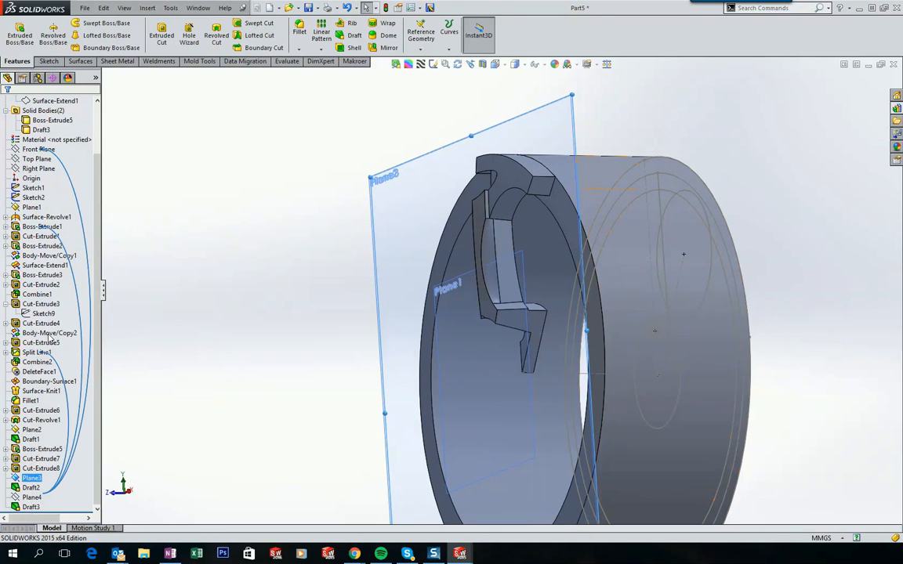
click(95, 79)
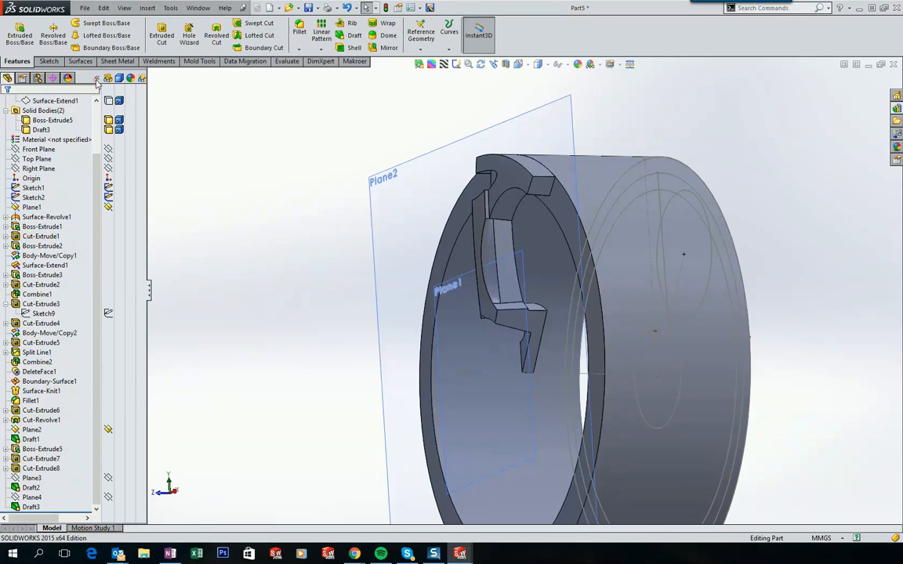
click(109, 431)
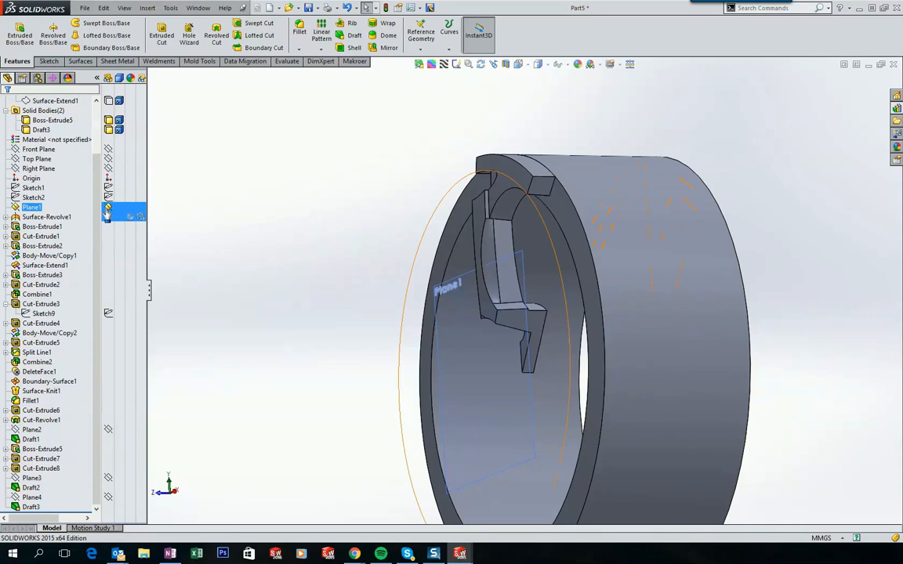
click(107, 211)
middle_drag(351, 181, 204, 131)
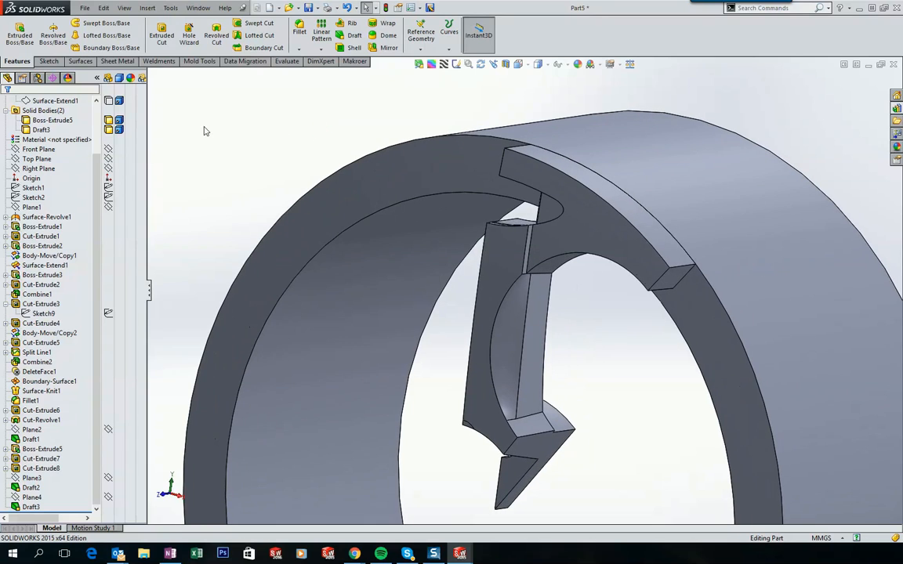
click(300, 33)
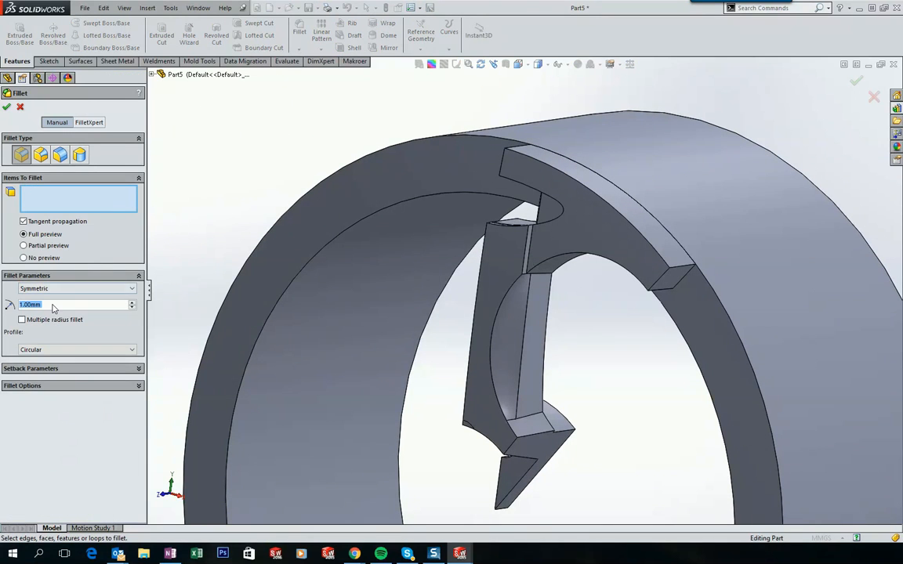
text(2)
key(Return)
click(533, 171)
mouse_move(533, 171)
middle_down()
mouse_move(537, 183)
mouse_move(528, 184)
middle_up()
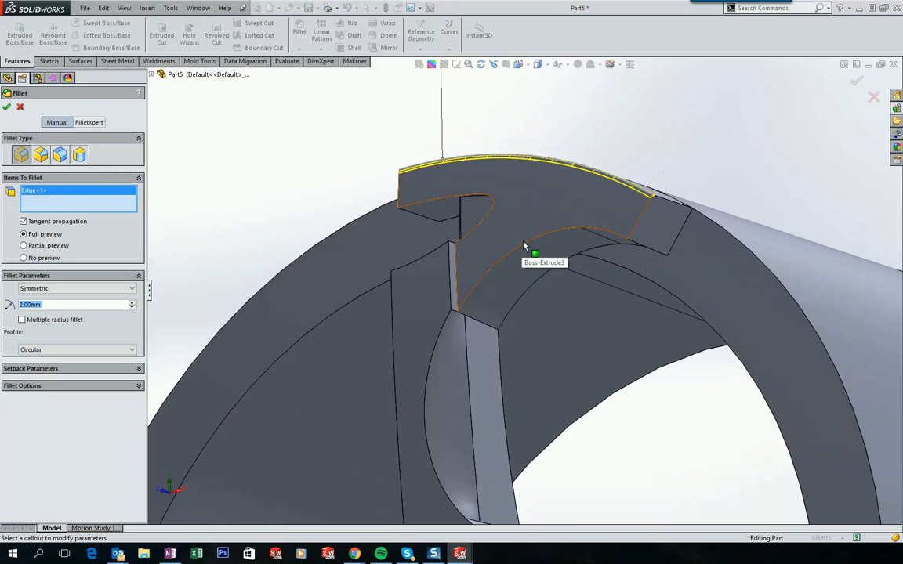
click(526, 246)
middle_drag(528, 247, 490, 273)
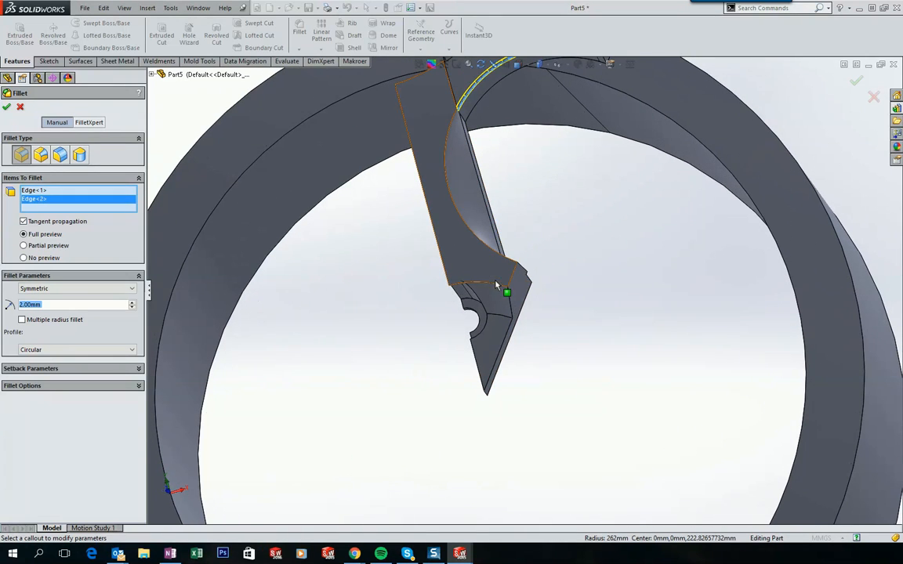
click(492, 284)
scroll(493, 287, down, 4)
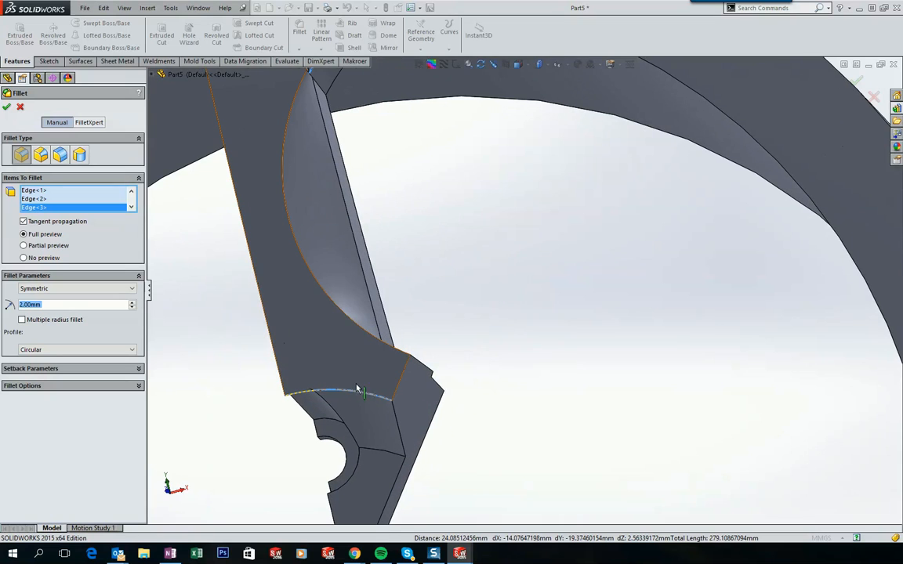
click(361, 393)
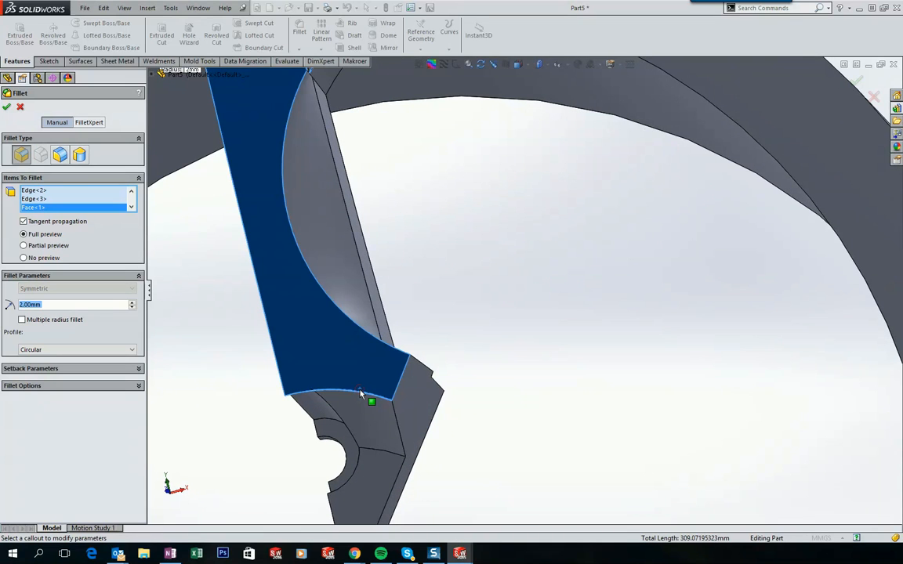
click(363, 398)
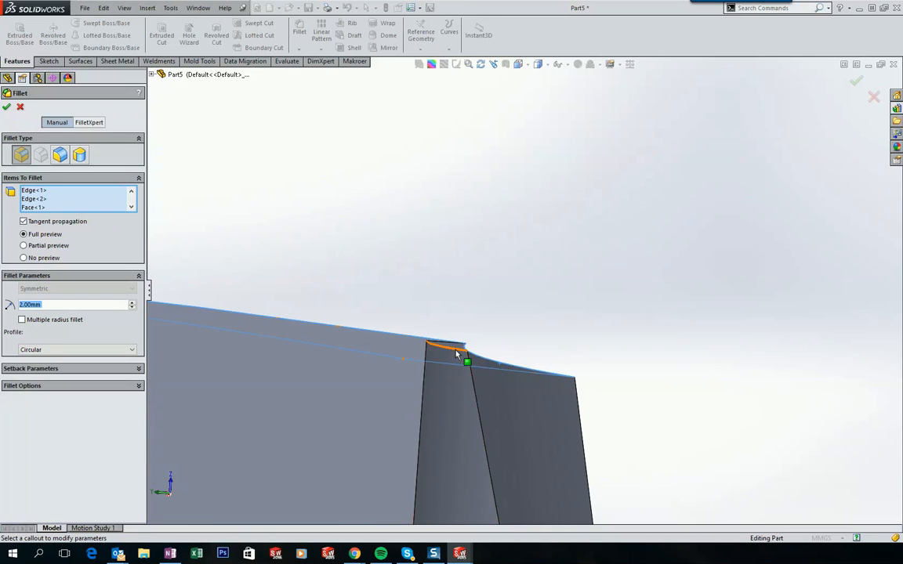
click(20, 107)
Edit Cut-Extrude8 so the circular cut also runs Through All in a second direction
middle_drag(419, 197, 459, 287)
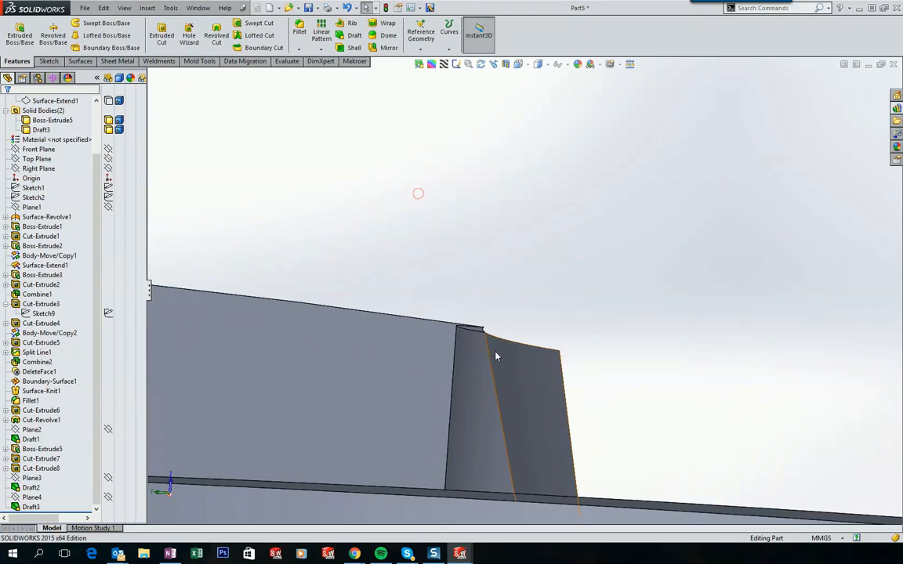
click(478, 377)
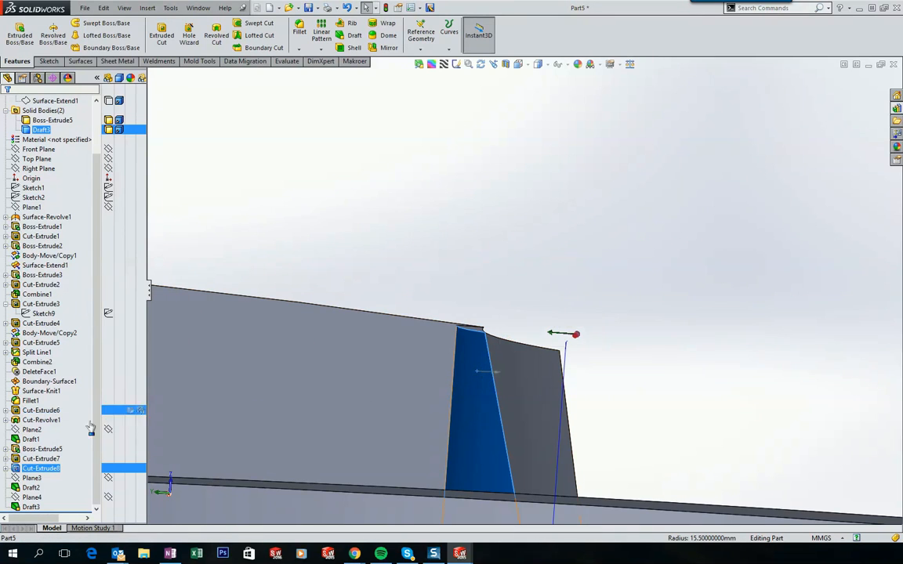
mouse_move(45, 470)
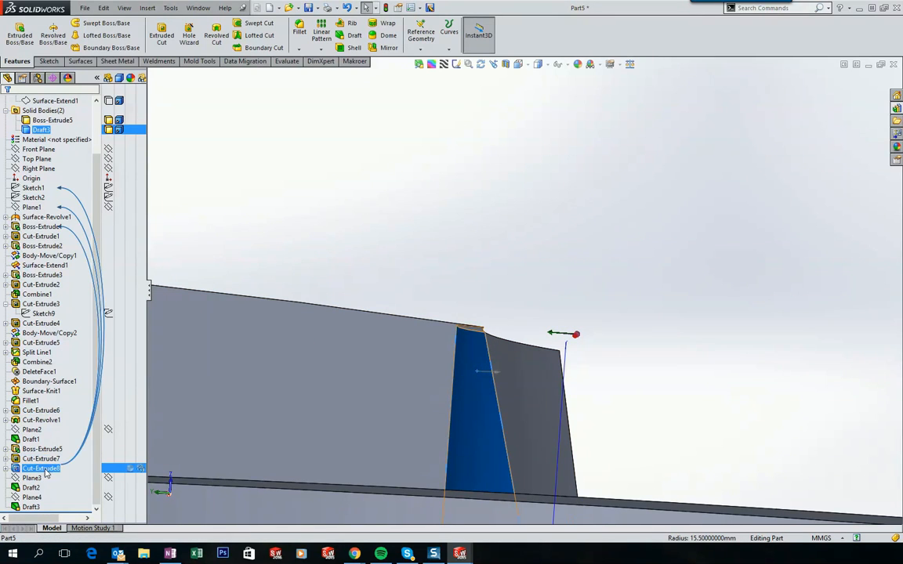
right_click(34, 469)
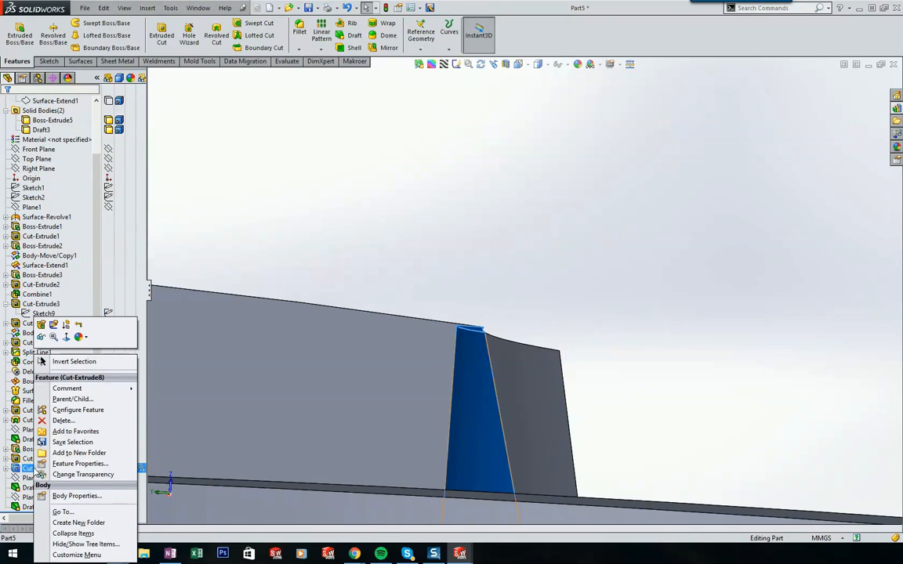
click(41, 326)
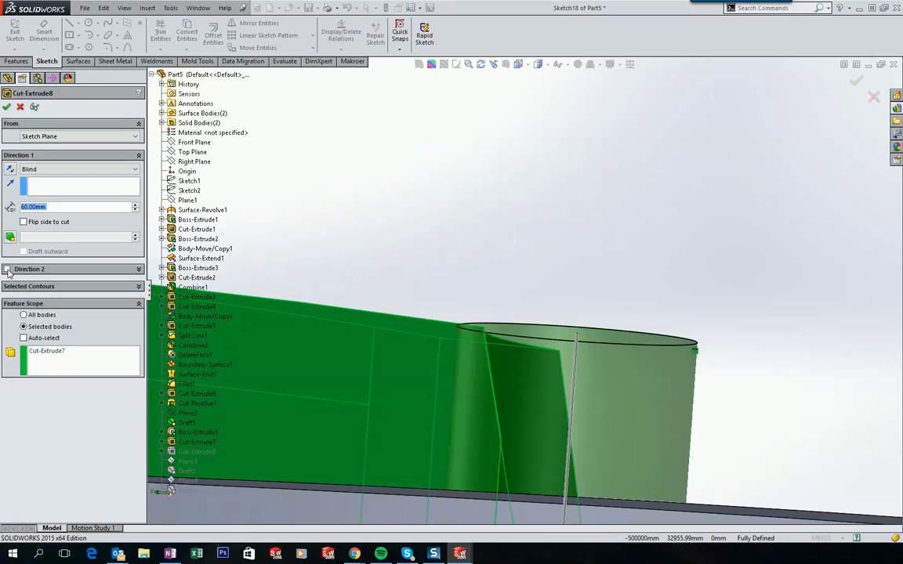
click(7, 270)
click(49, 282)
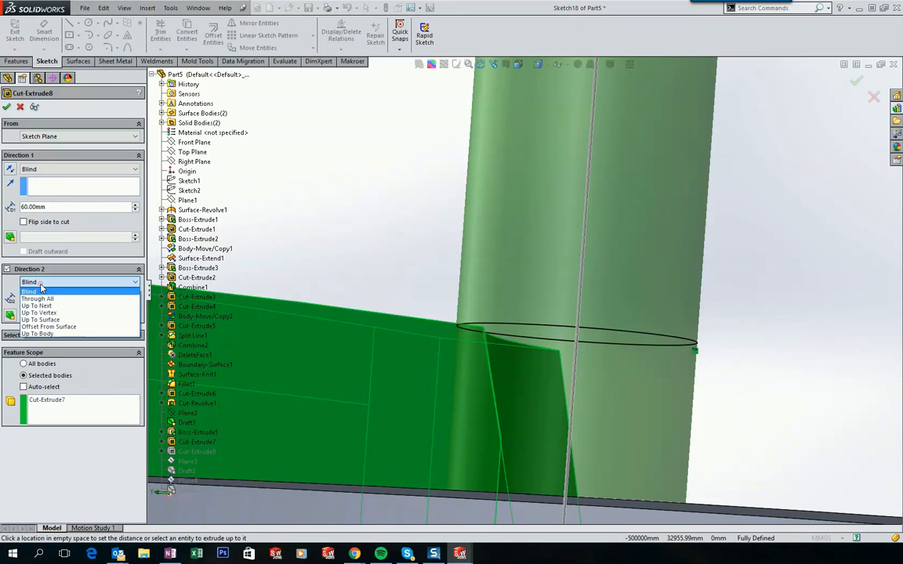
click(38, 299)
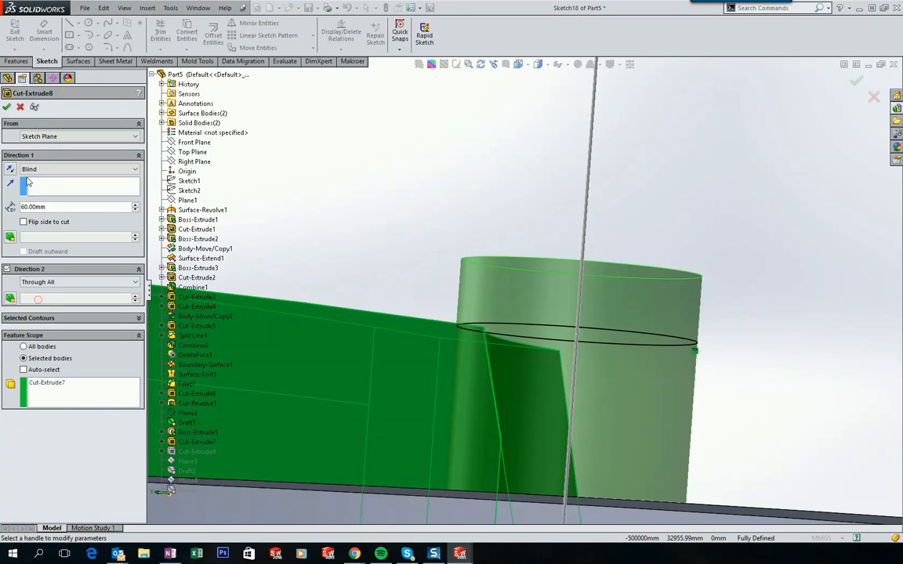
click(7, 107)
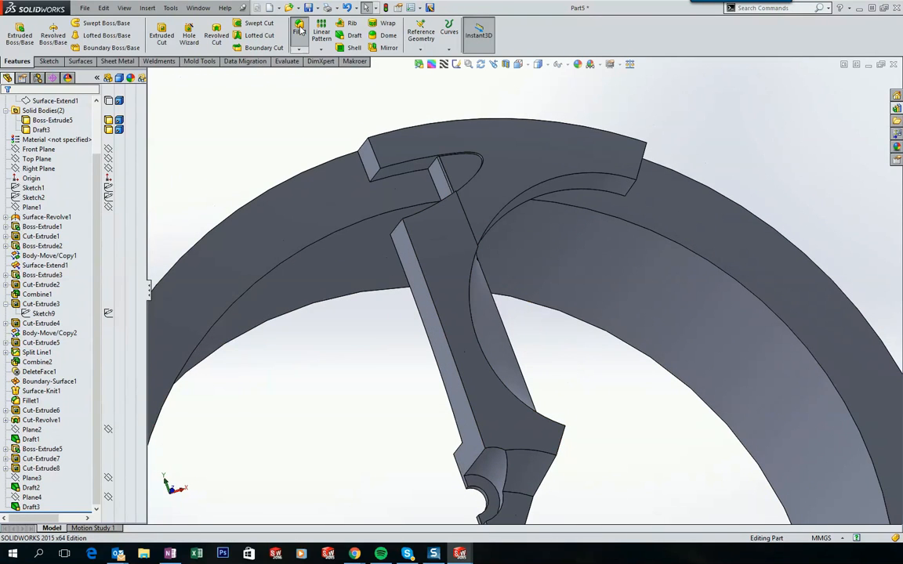
Fillet the segment's outer arc edge, the arc edge under its upper arm and the two short arc edges near the lower tip with a 2 mm radius
click(299, 30)
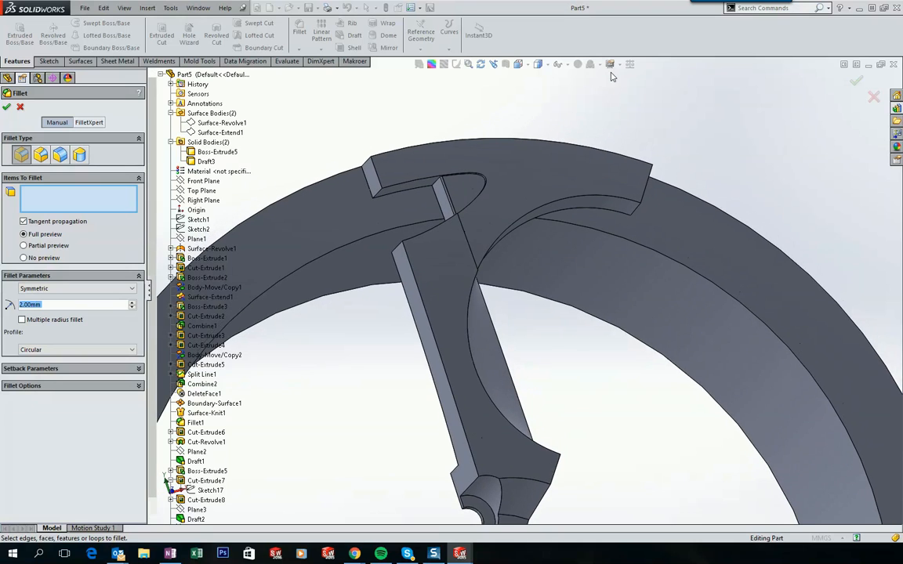
middle_drag(603, 149, 599, 155)
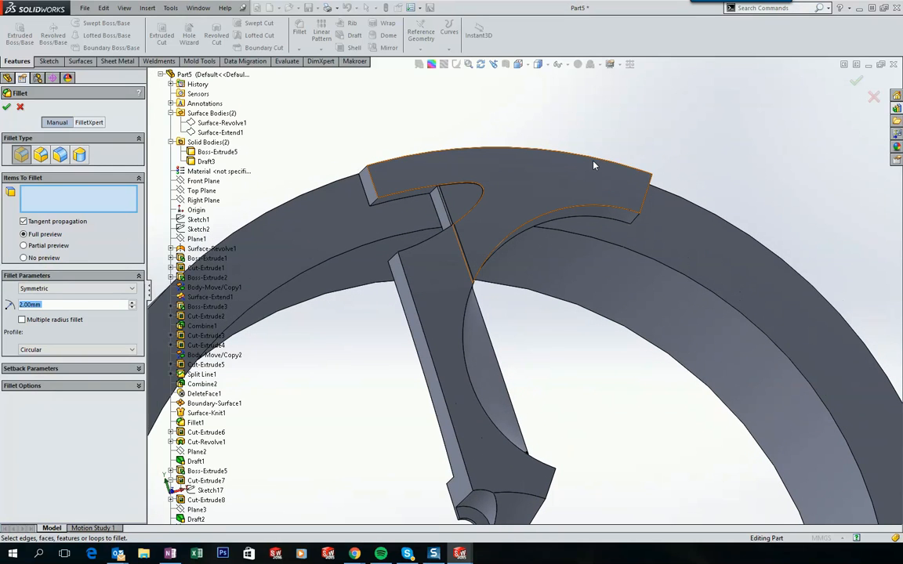
click(592, 163)
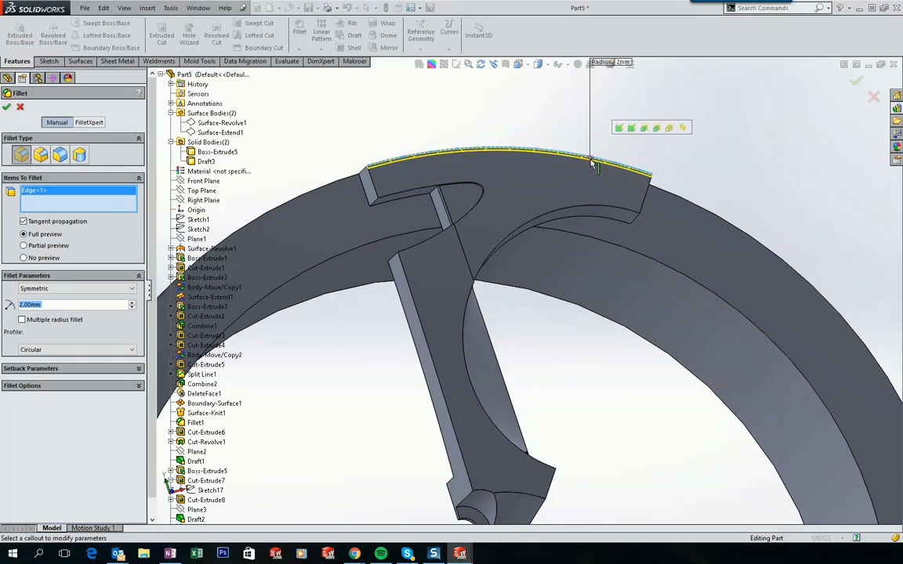
click(578, 212)
middle_drag(578, 212, 506, 418)
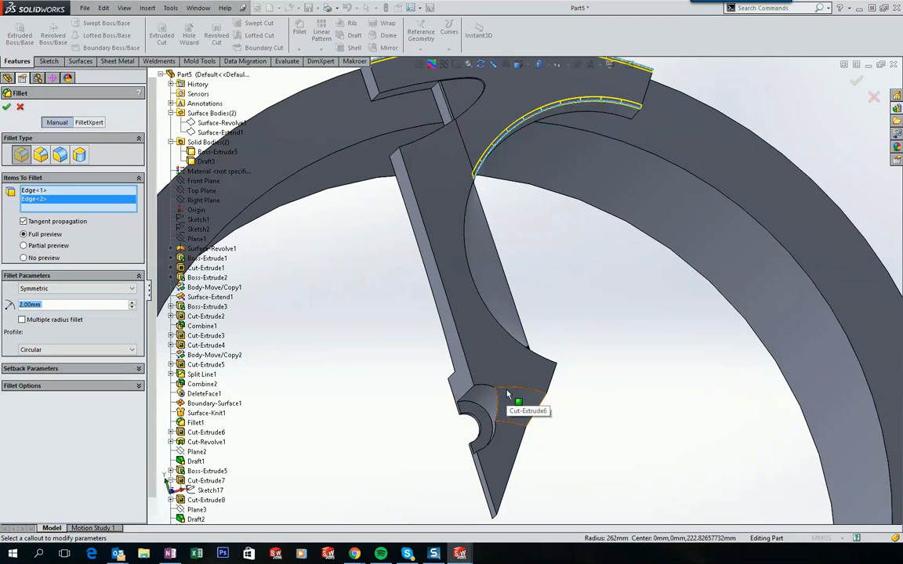
click(511, 388)
click(511, 428)
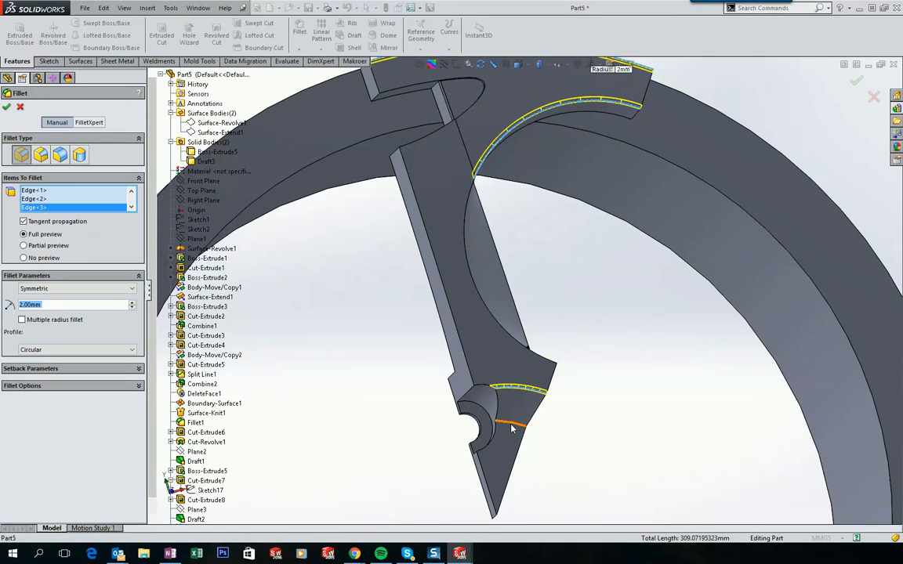
middle_drag(514, 428, 403, 188)
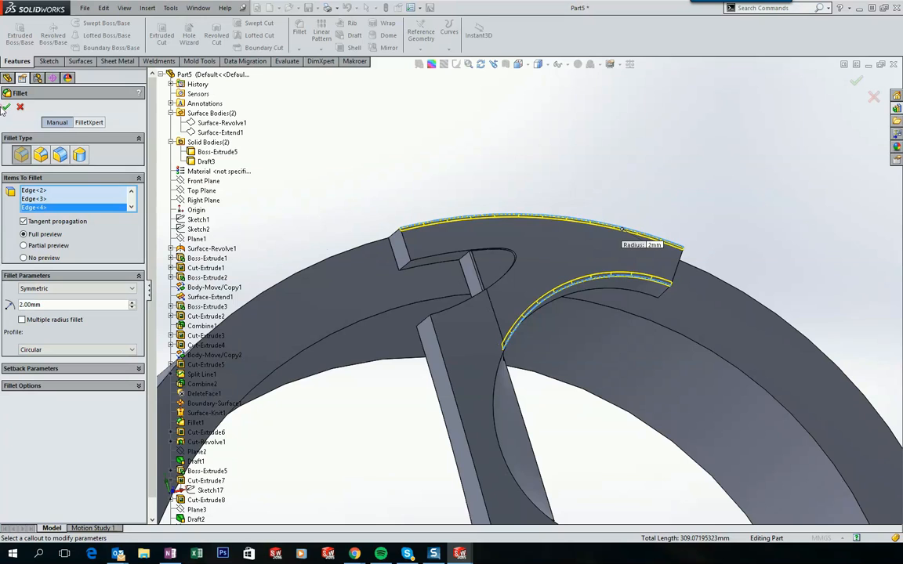
click(6, 107)
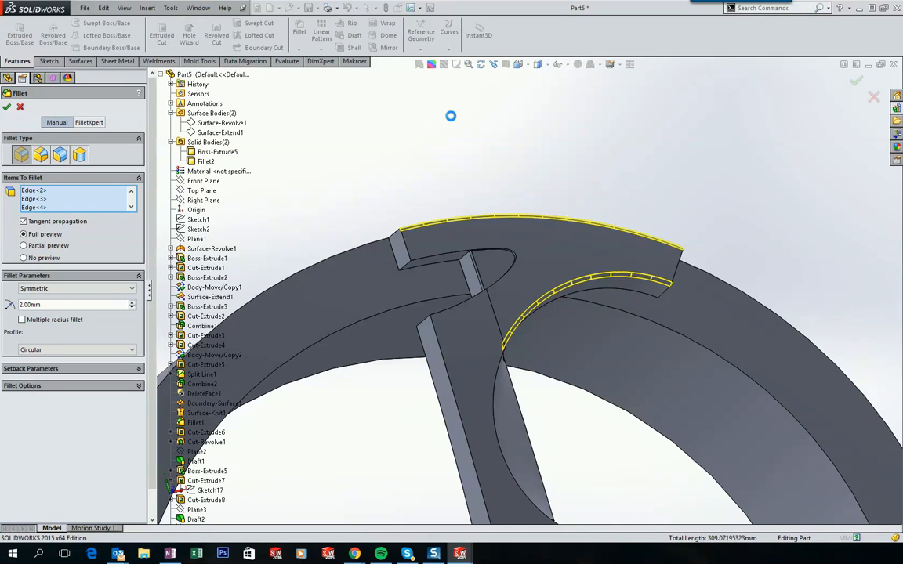
Start a 1 mm fillet on the tangent edge chain running along the front of the segment's hook-shaped notch
scroll(450, 116, up, 2)
middle_drag(450, 116, 450, 143)
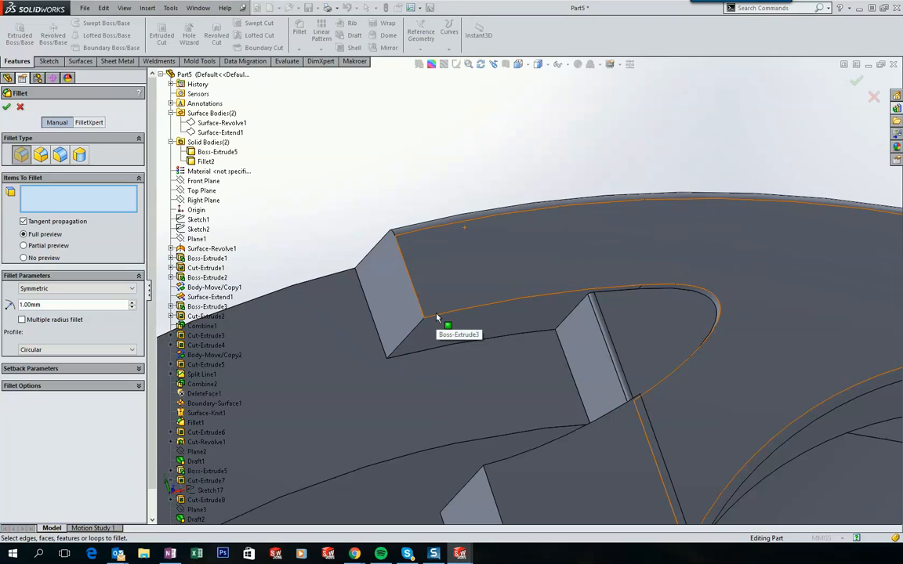
click(437, 316)
click(486, 283)
click(474, 312)
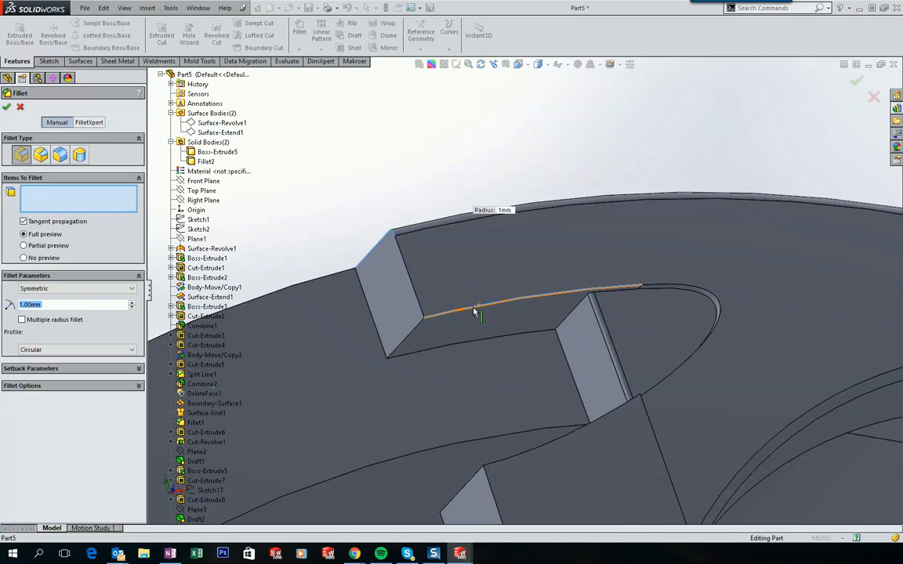
click(672, 295)
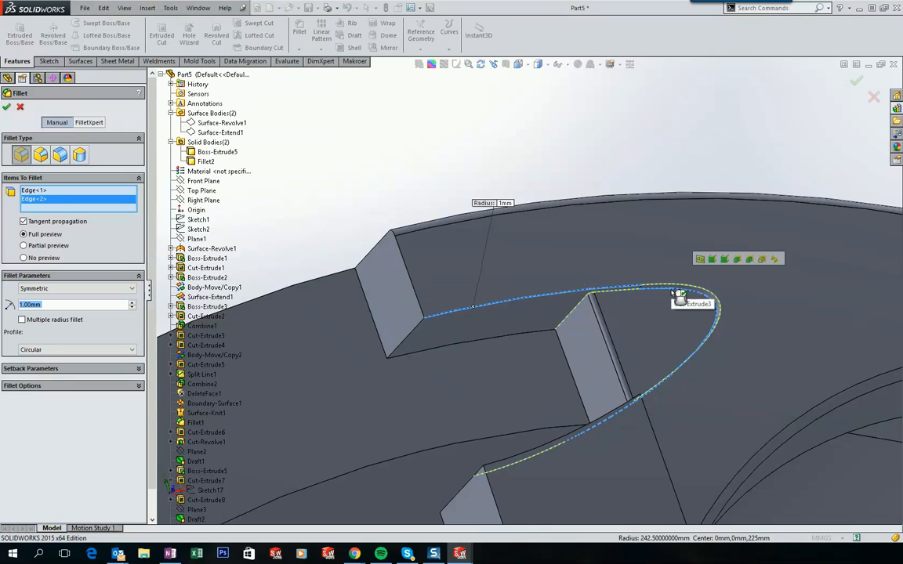
click(671, 294)
scroll(672, 295, up, 1)
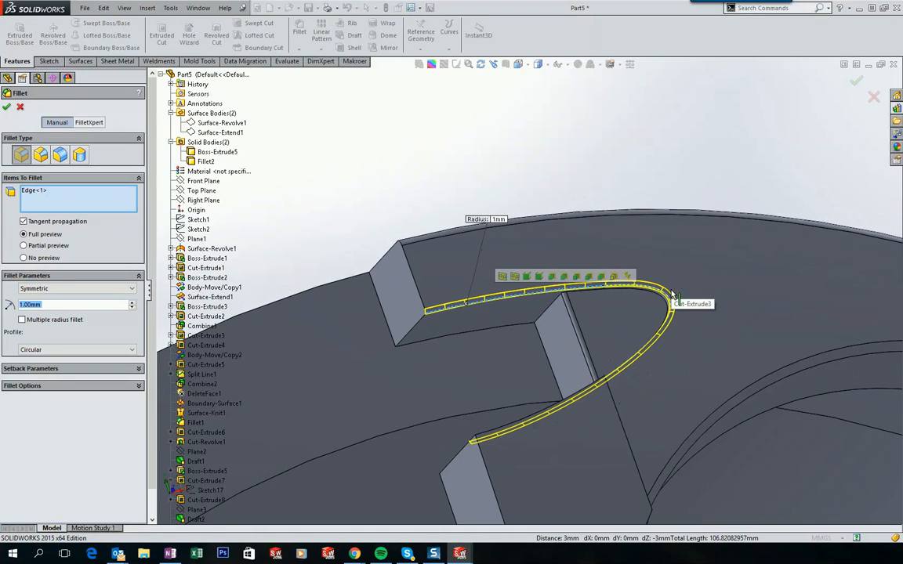
Add the short lower edges, the long straight edge and the curved edge of the segment's scalloped side recess to the 1 mm fillet
scroll(642, 293, up, 1)
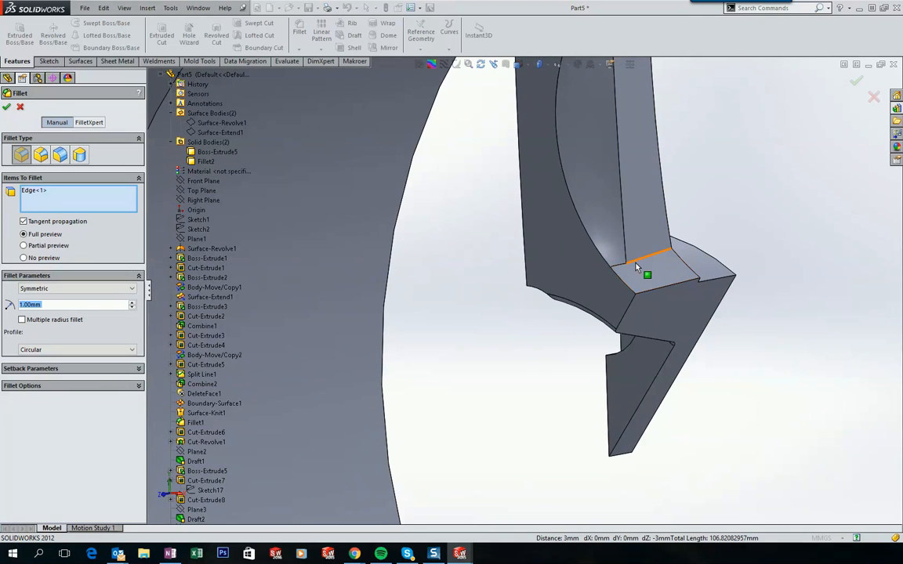
click(627, 266)
click(623, 265)
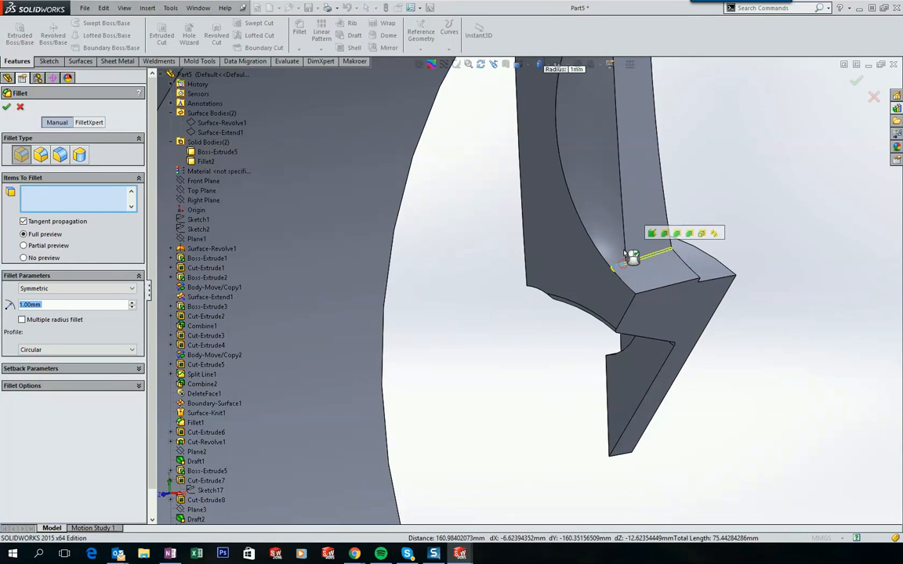
click(626, 248)
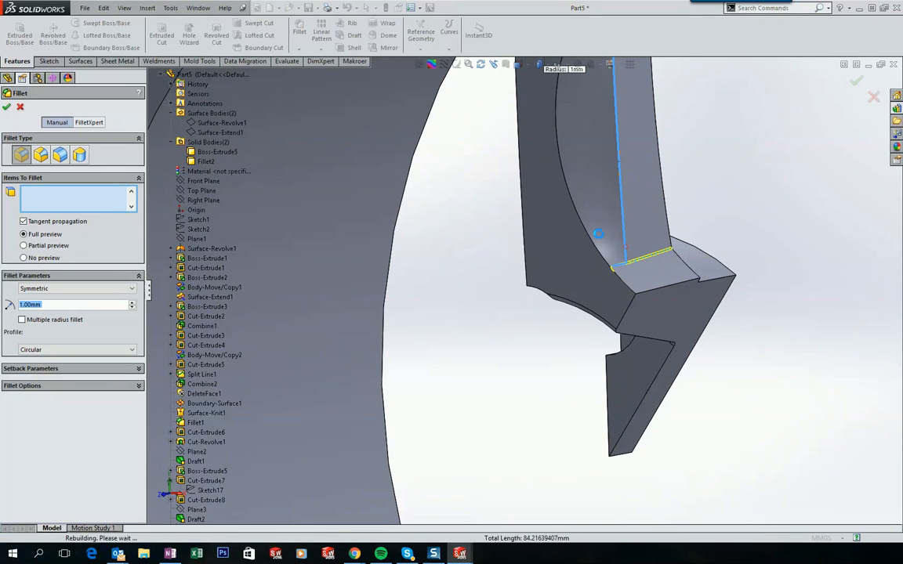
click(576, 196)
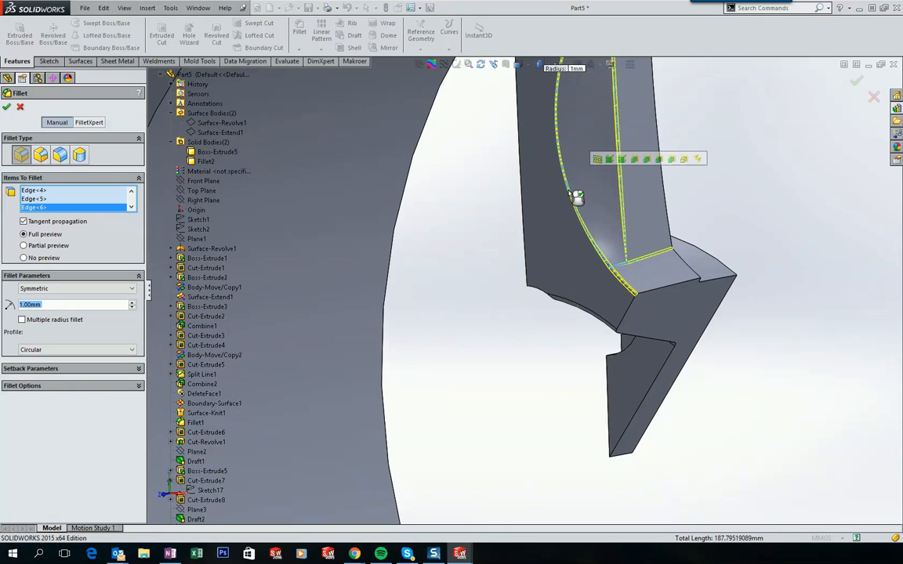
scroll(576, 196, down, 3)
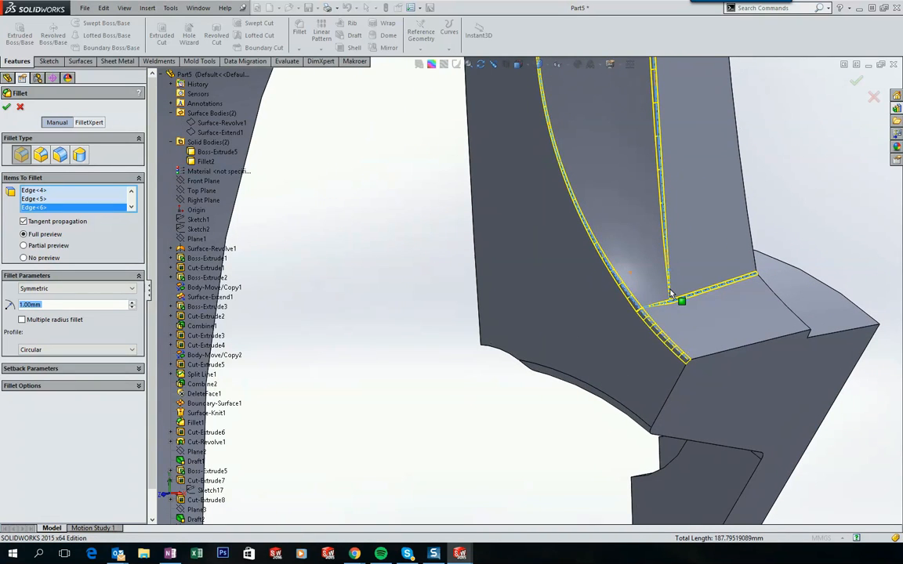
scroll(671, 294, up, 3)
Add the outer outline and the inner arc edge of the bolt-hole recess to the 1 mm fillet and complete it
middle_drag(671, 294, 670, 294)
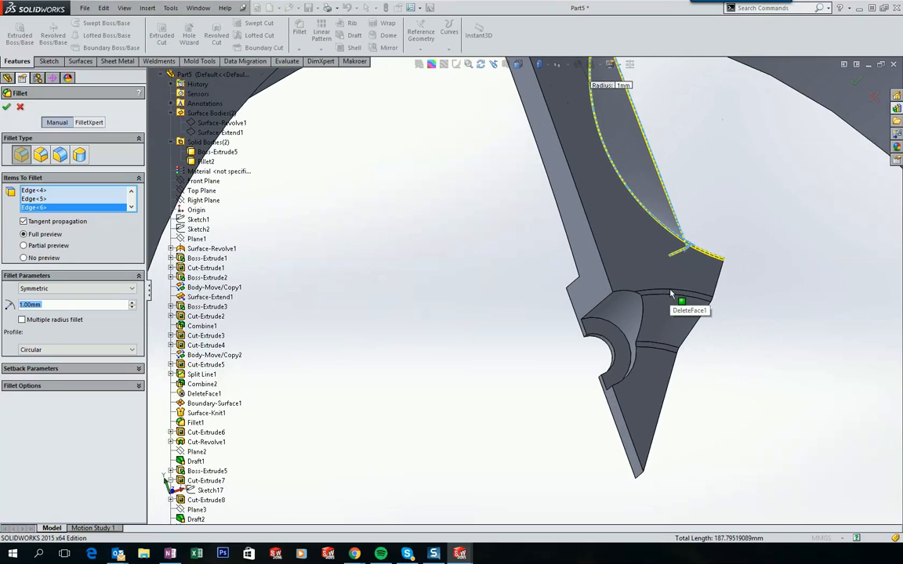
scroll(671, 294, down, 3)
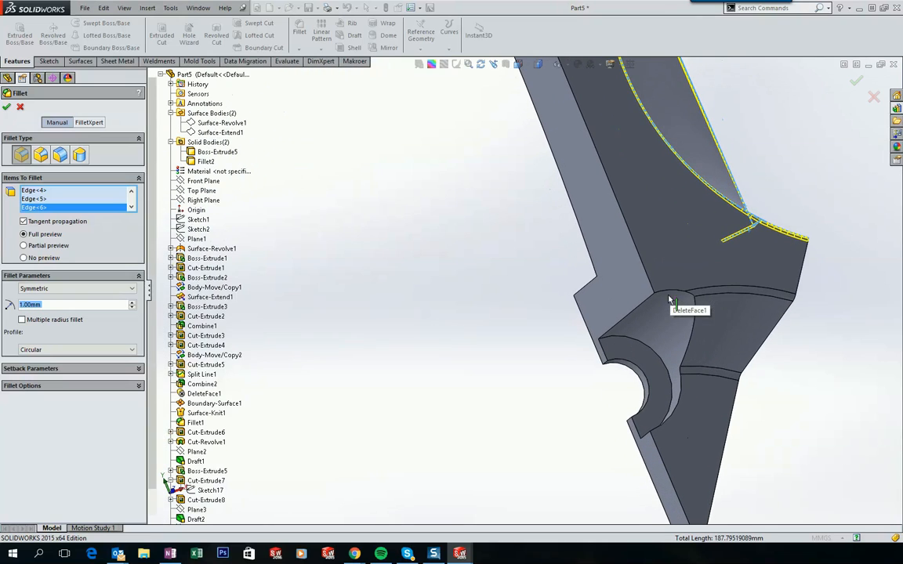
click(696, 334)
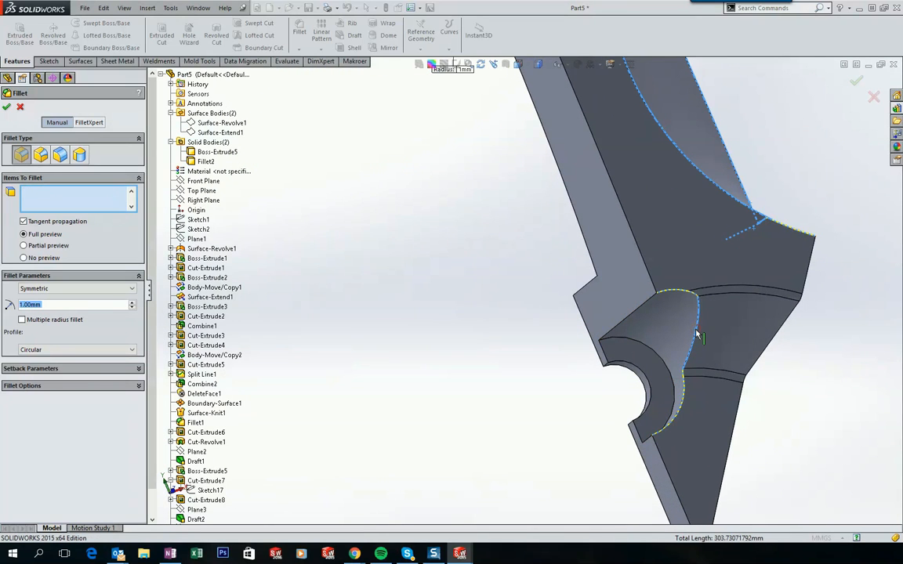
click(655, 355)
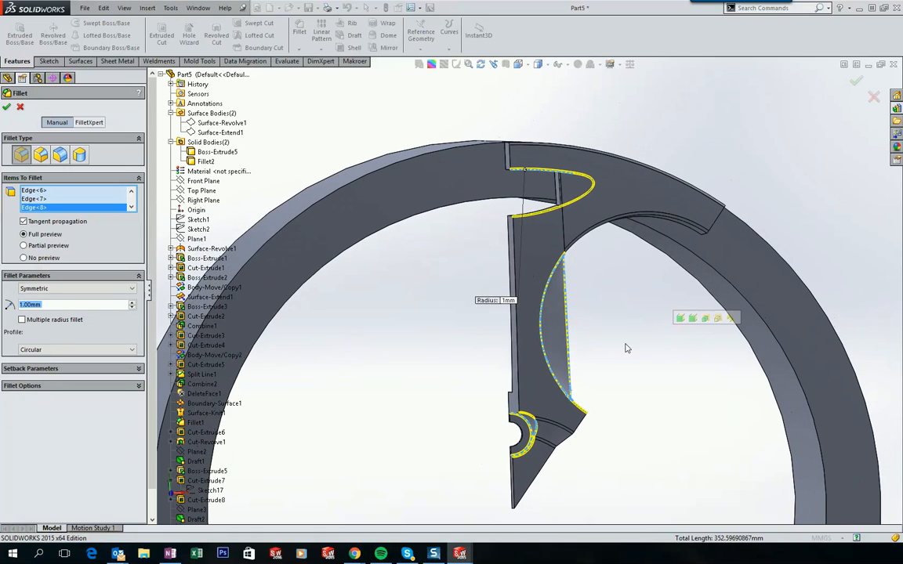
click(6, 107)
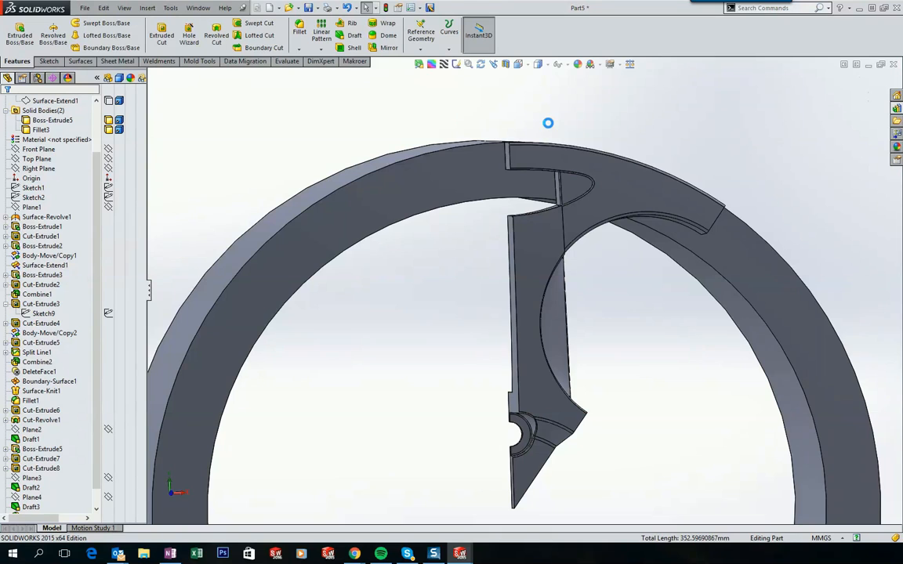
mouse_move(591, 125)
middle_down()
mouse_move(614, 116)
mouse_move(586, 119)
middle_up()
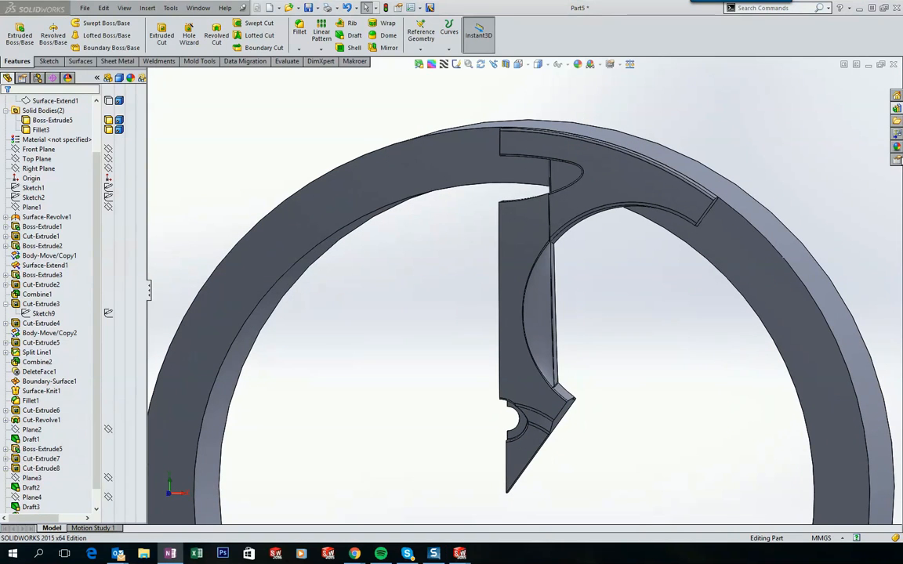
Mirror the filleted segment body about the Right Plane as a separate body, without merging solids
click(702, 97)
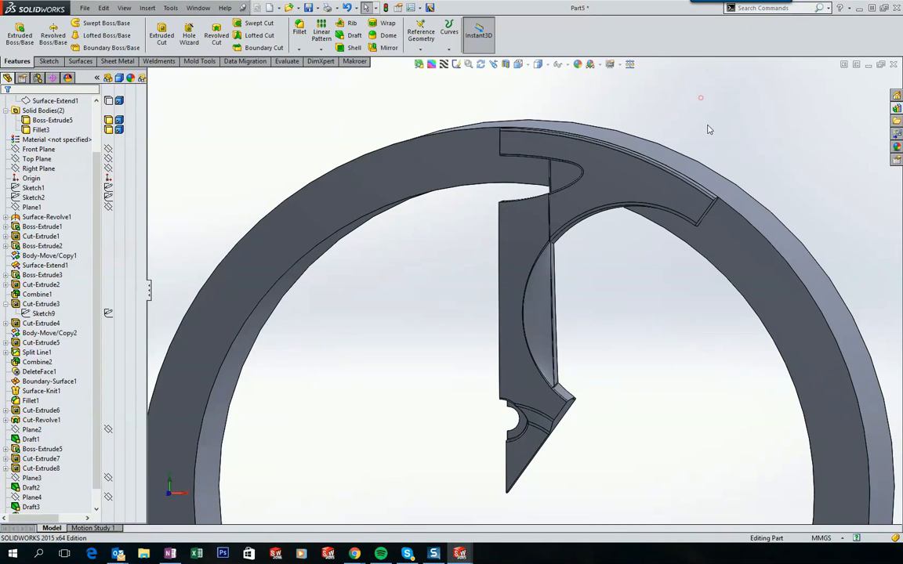
scroll(707, 126, up, 3)
middle_drag(702, 97, 660, 167)
scroll(660, 167, down, 1)
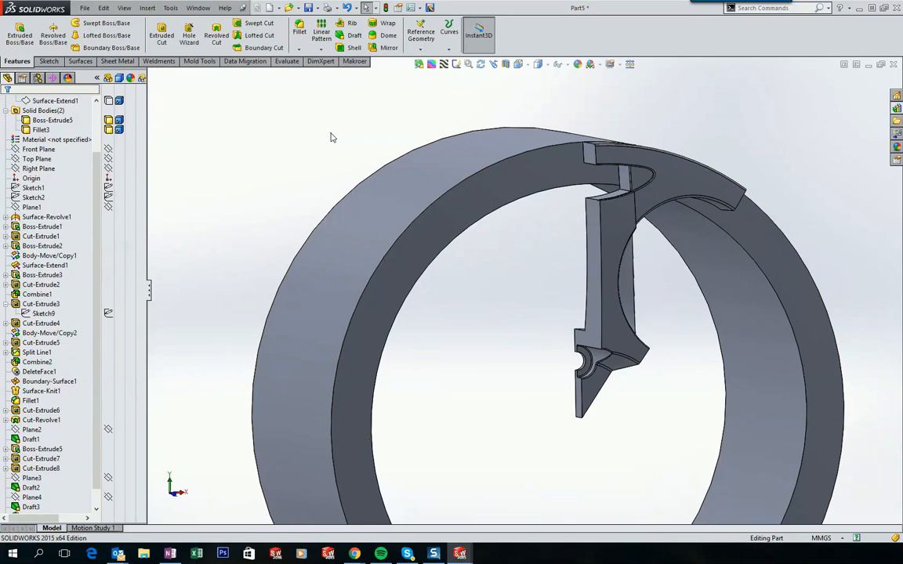
scroll(72, 255, up, 4)
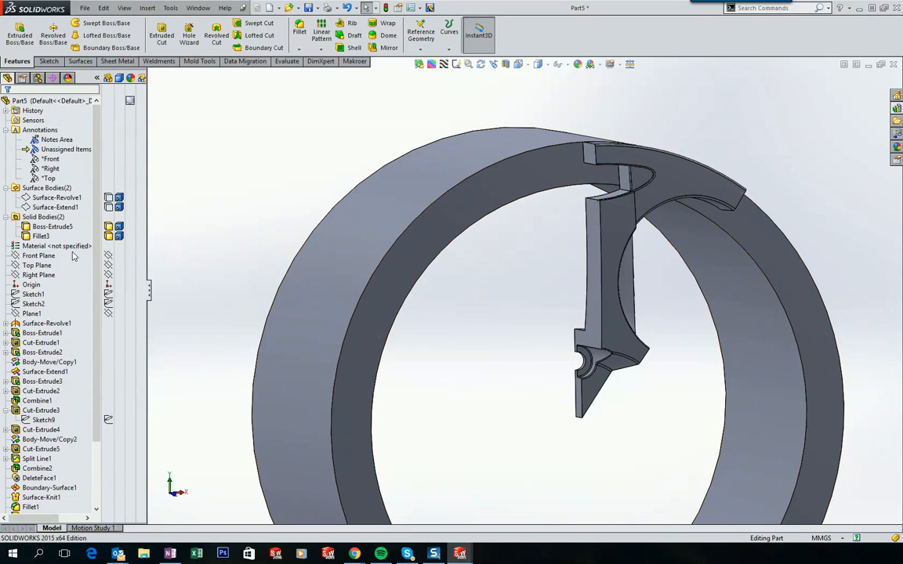
click(39, 275)
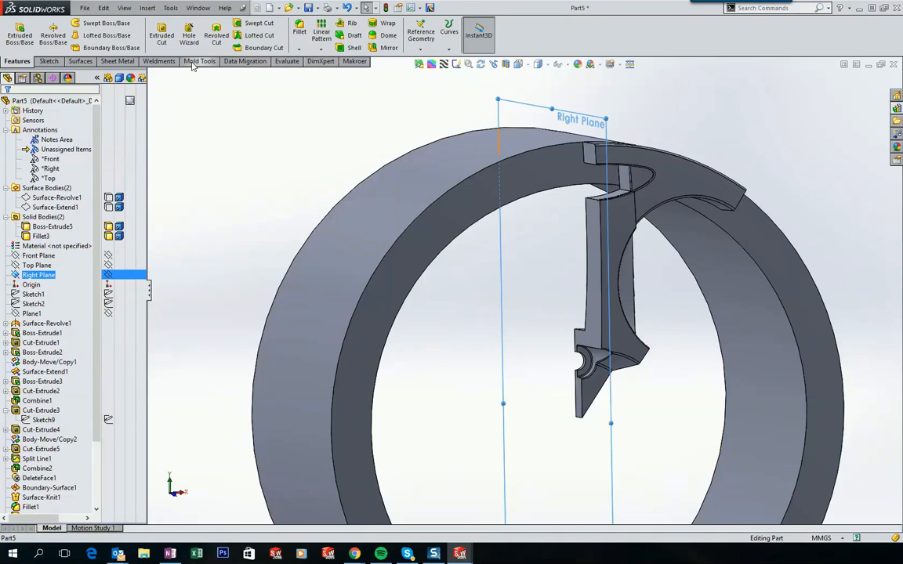
click(147, 8)
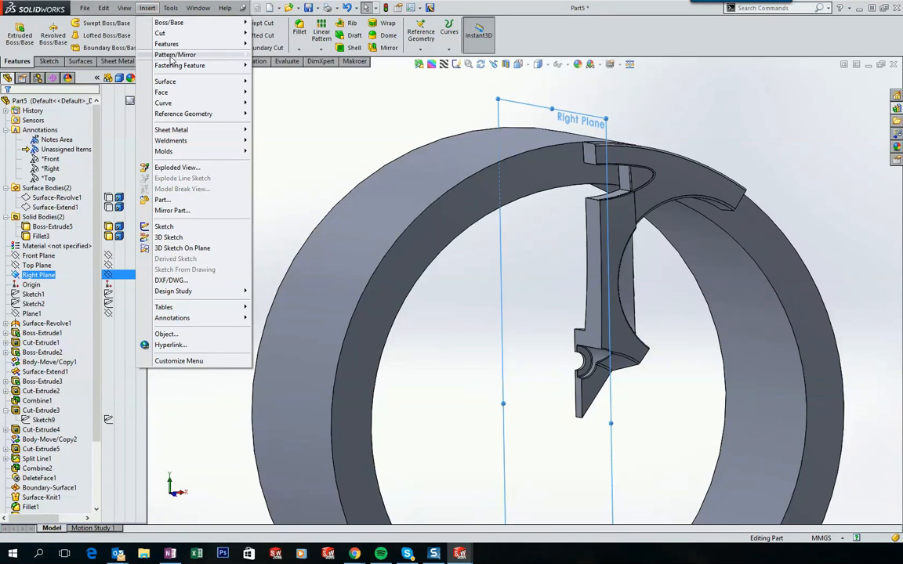
mouse_move(168, 55)
click(283, 76)
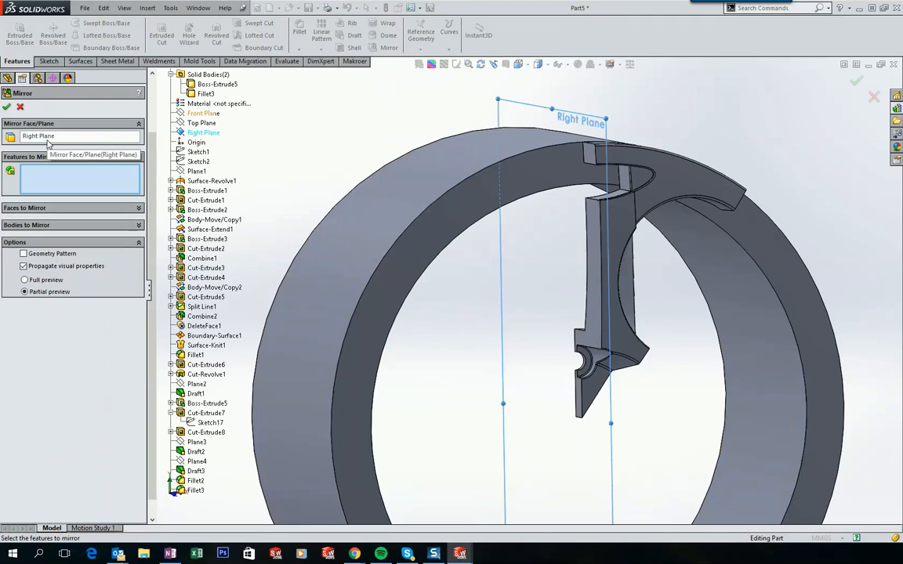
click(26, 226)
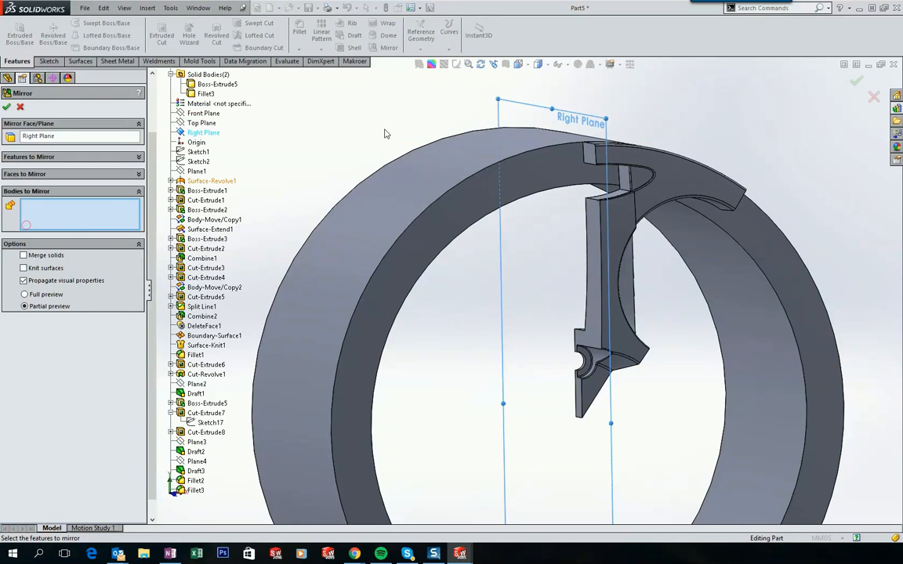
click(703, 182)
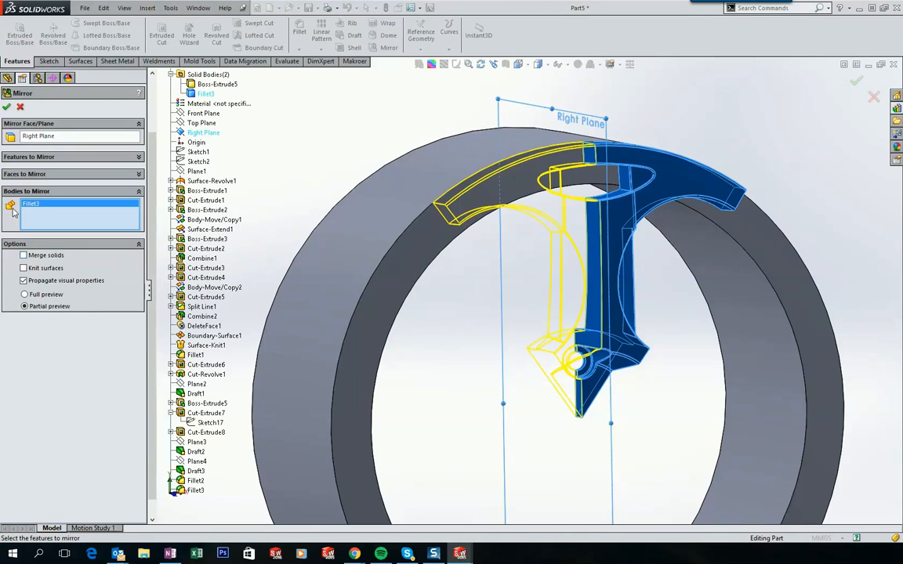
click(7, 107)
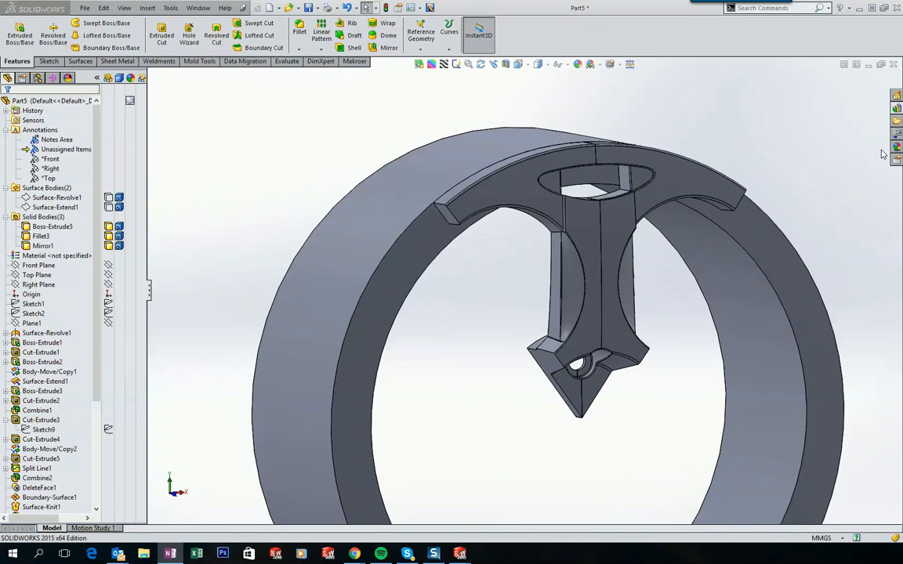
Start a circular pattern with temporary axes shown, using the ring's central axis as the pattern axis
click(262, 137)
scroll(403, 149, up, 3)
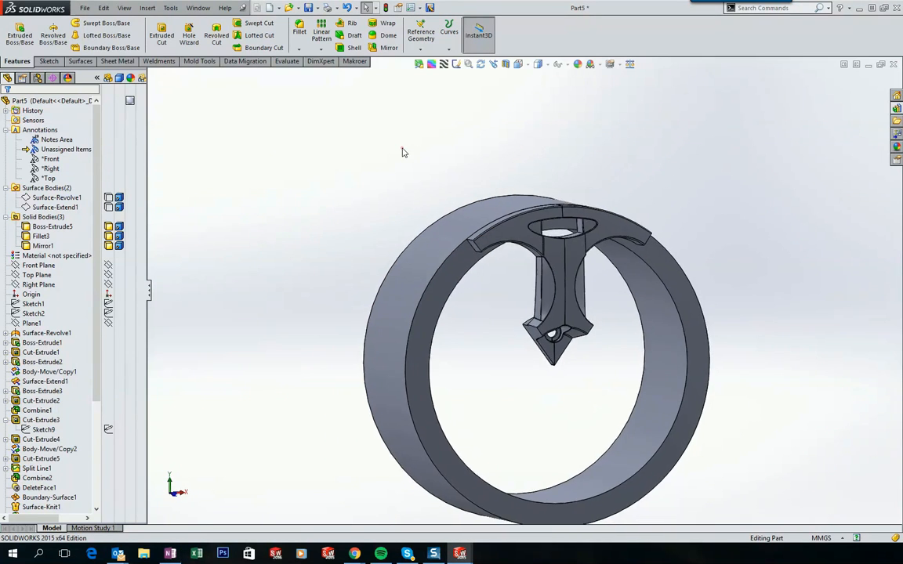
click(402, 148)
scroll(404, 149, down, 1)
middle_drag(407, 148, 443, 123)
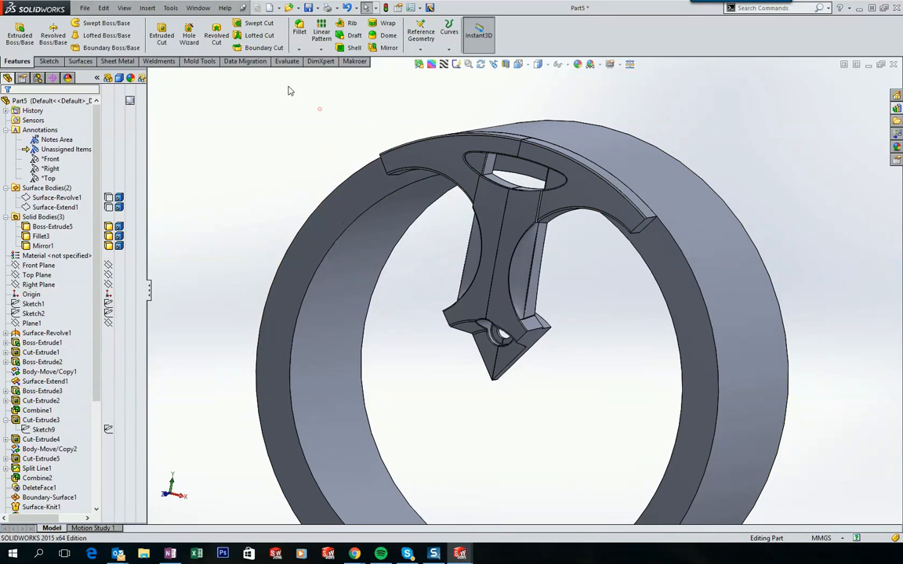
click(147, 8)
mouse_move(193, 56)
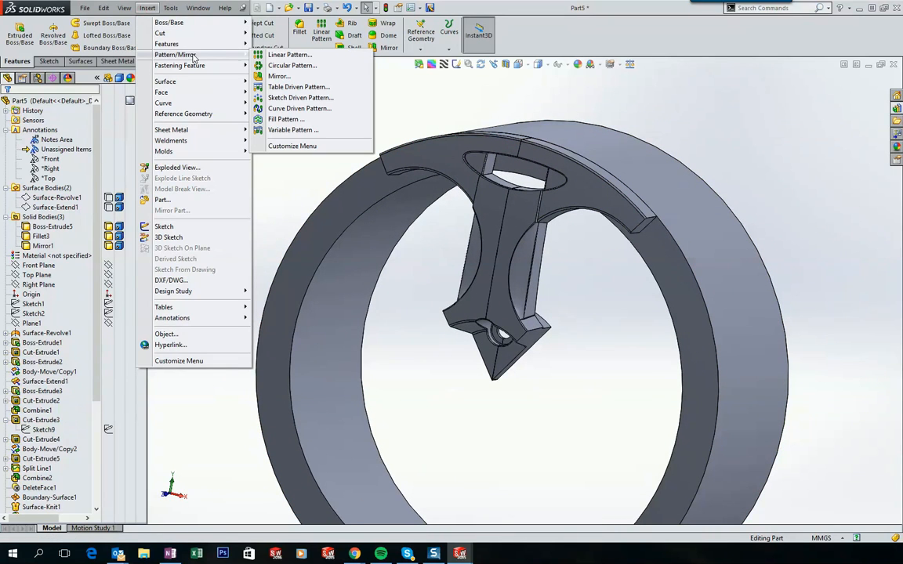
click(298, 66)
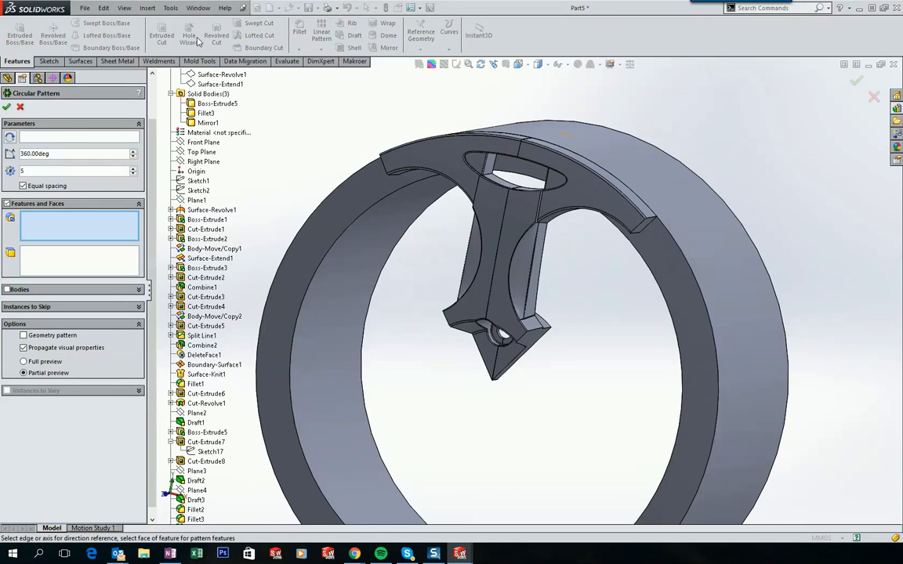
click(124, 9)
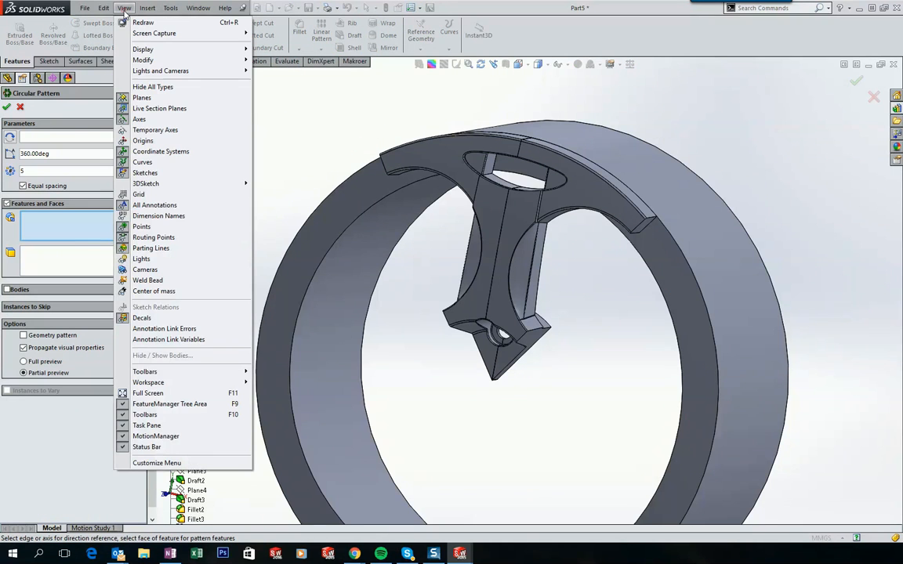
click(173, 131)
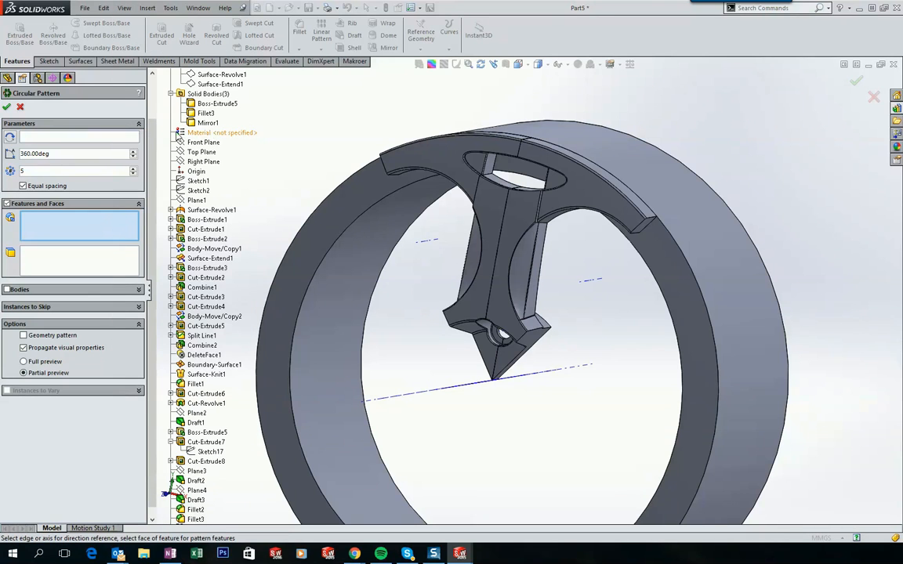
click(45, 138)
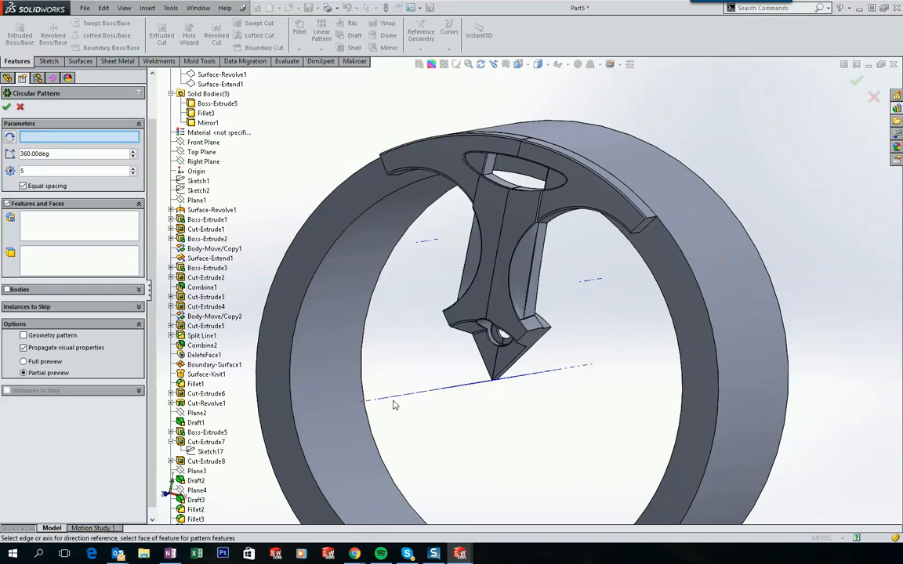
click(450, 394)
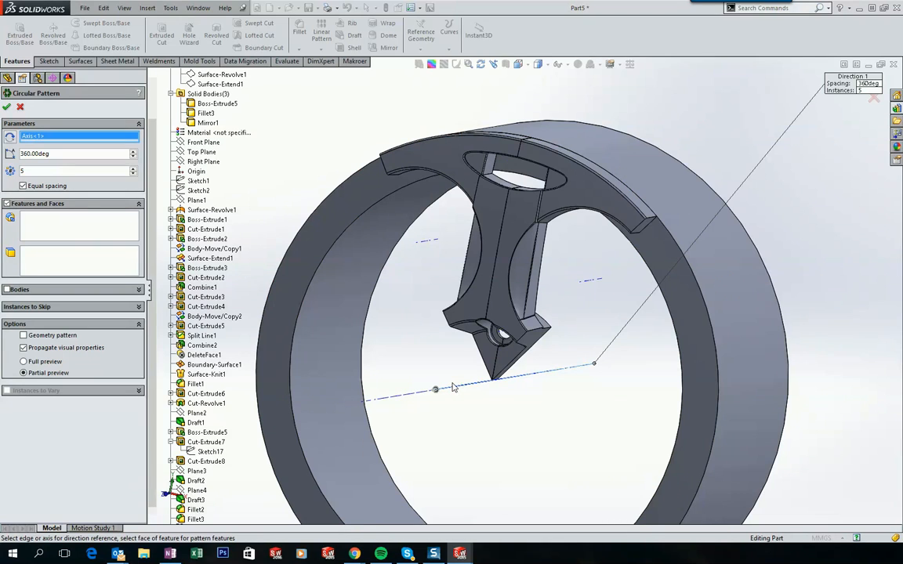
Pattern the mirrored body and the original segment body as 5 equally spaced instances over 360 degrees
click(8, 291)
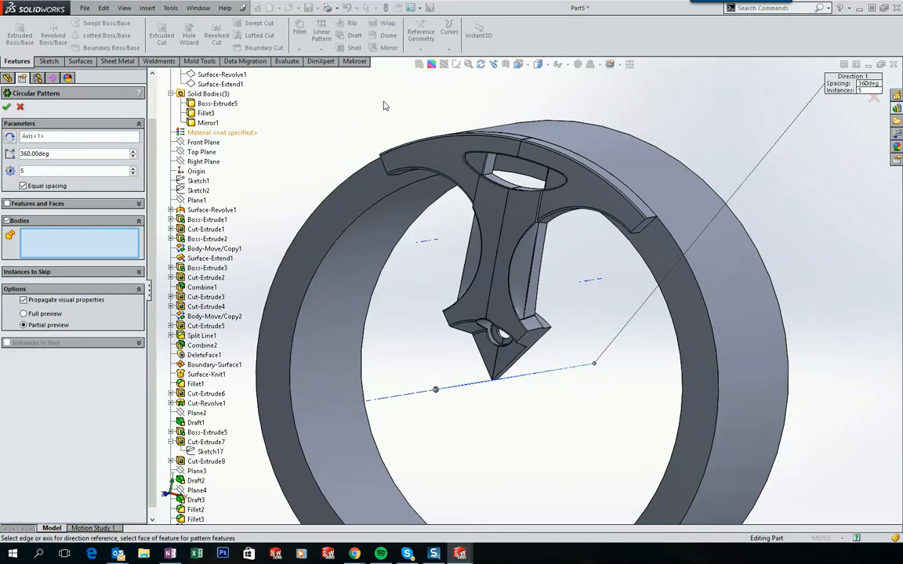
click(425, 152)
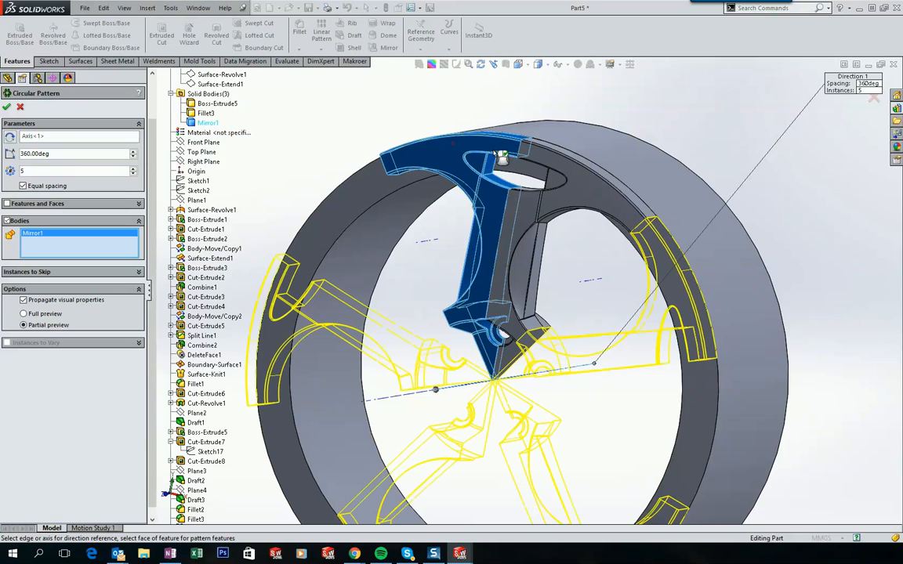
click(549, 166)
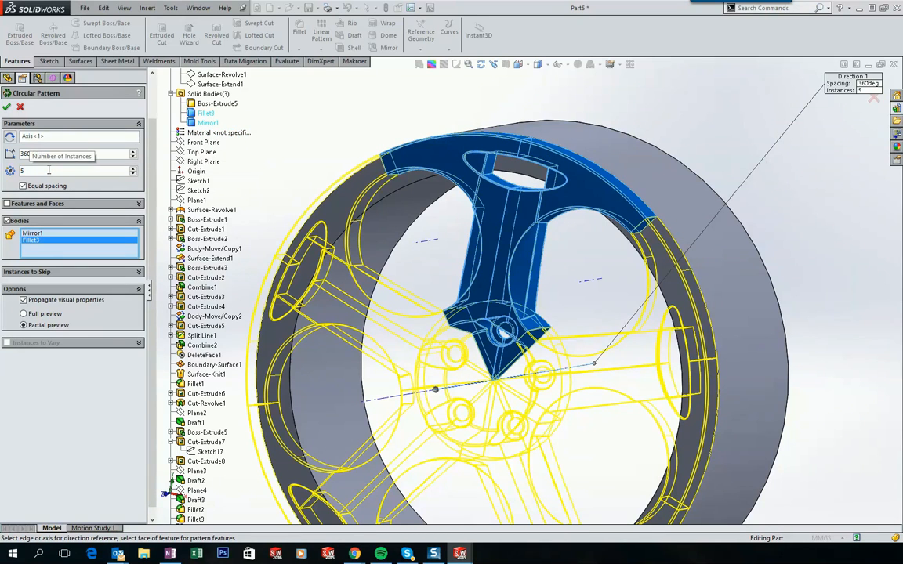
click(6, 106)
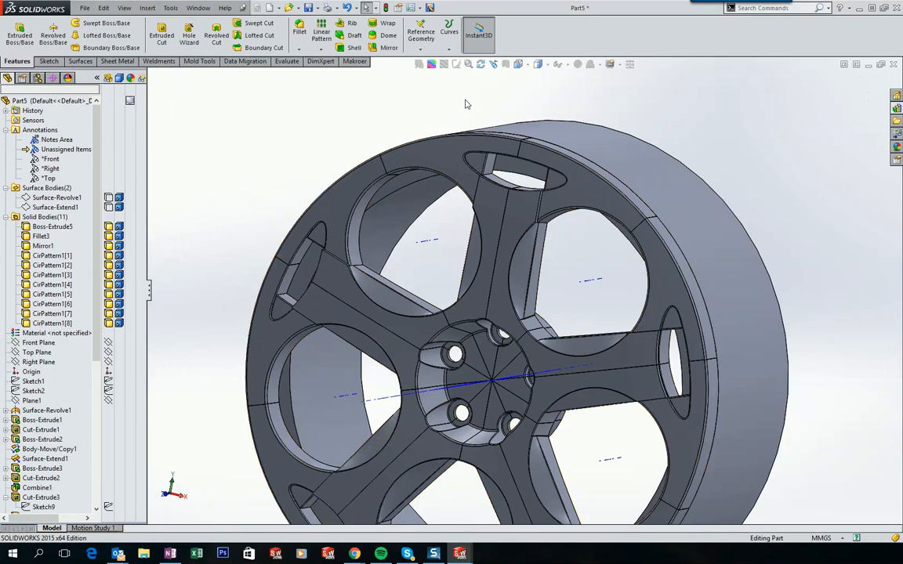
Hide the temporary axes and view the complete wheel at an angle
scroll(477, 118, up, 3)
middle_drag(422, 108, 460, 109)
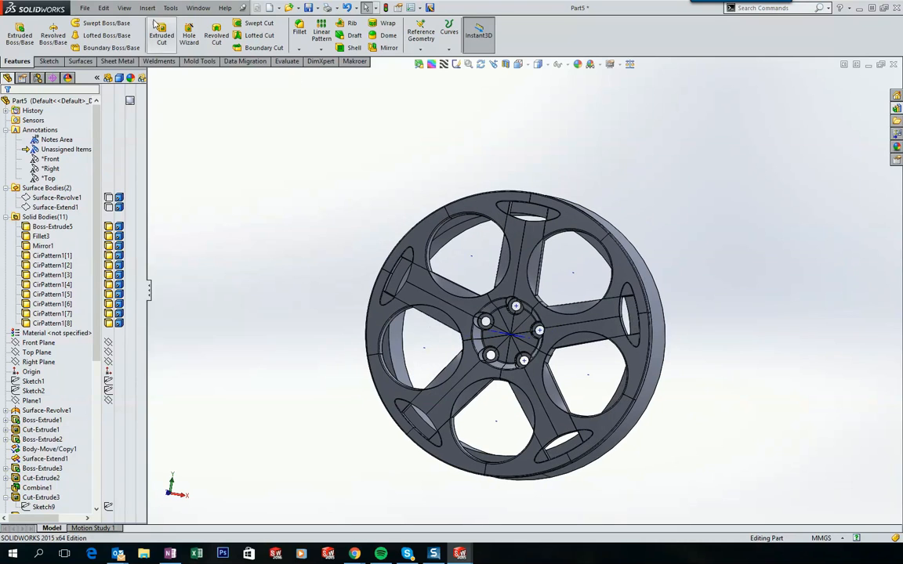
click(123, 10)
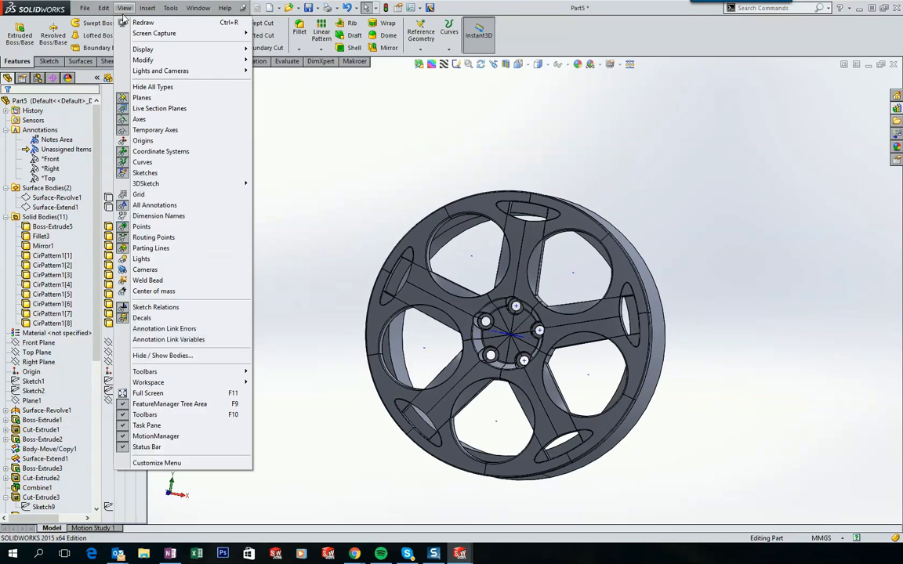
click(162, 133)
middle_drag(535, 131, 386, 107)
scroll(567, 129, down, 1)
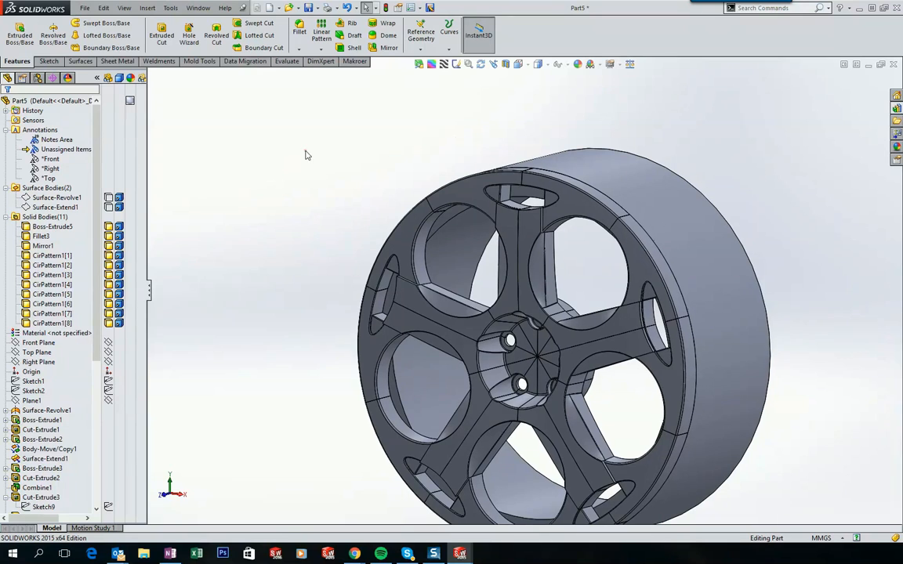
Combine all the wheel's solid bodies into a single body using the Add operation
click(147, 7)
mouse_move(196, 44)
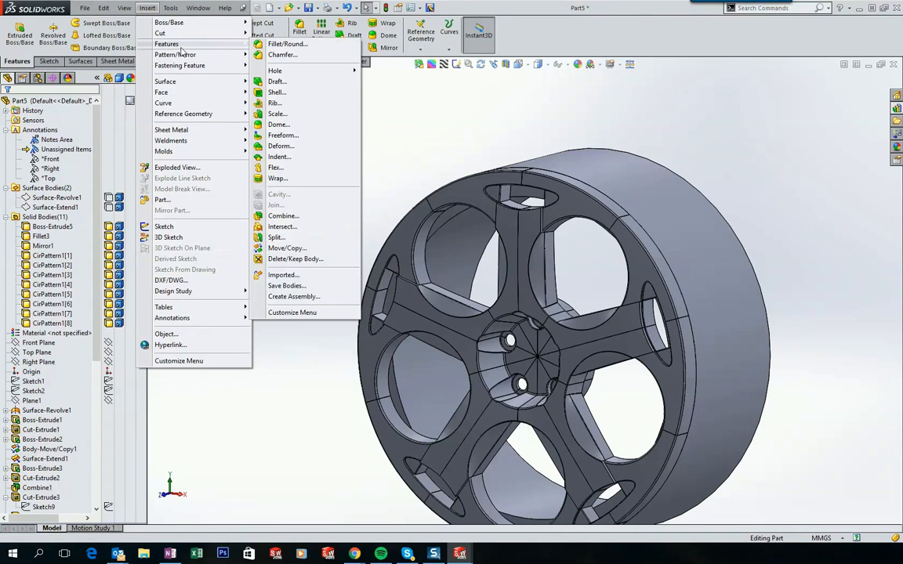
click(281, 215)
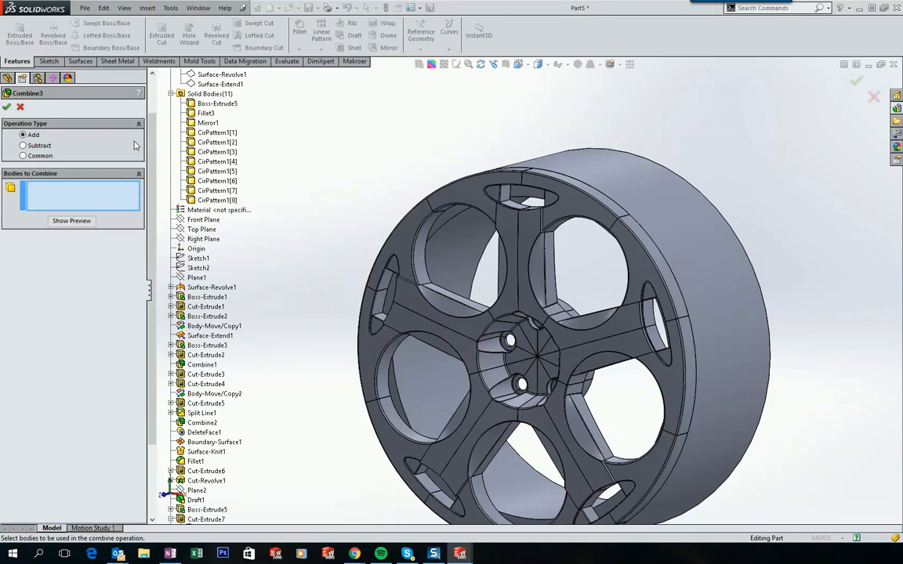
scroll(391, 143, up, 3)
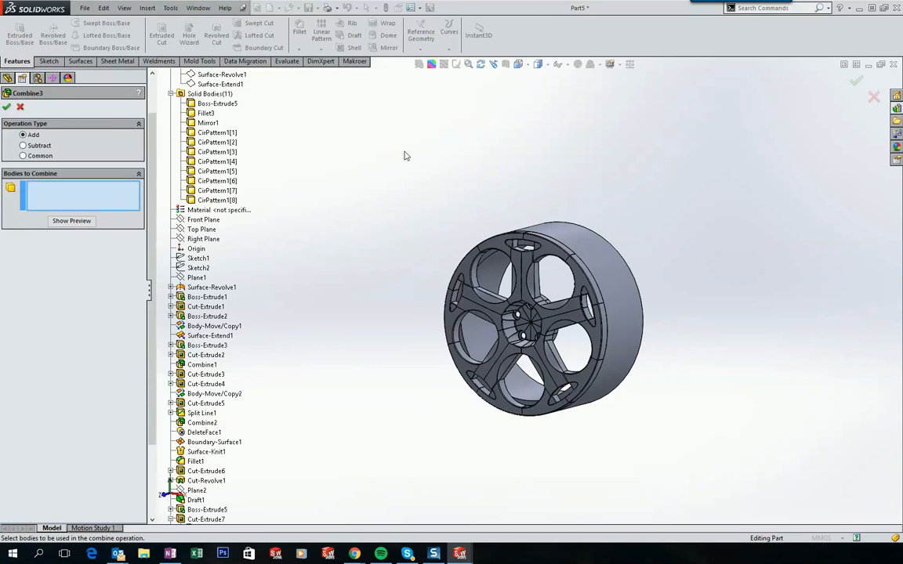
right_click(435, 190)
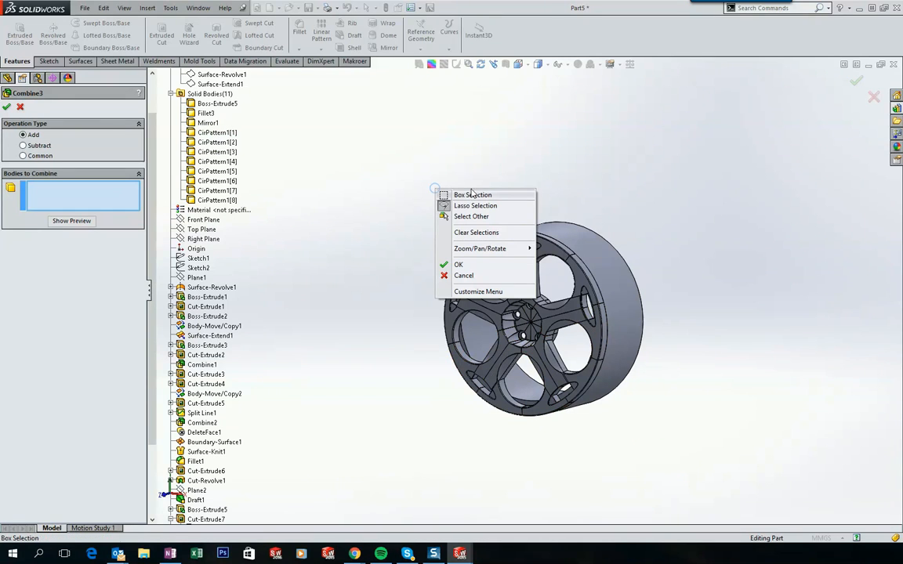
click(471, 196)
drag(381, 154, 700, 479)
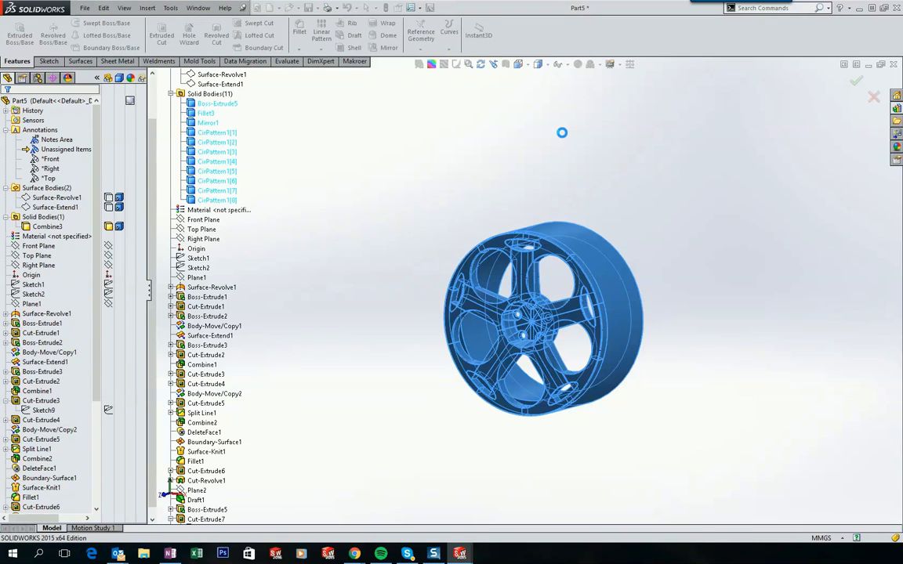
key(ctrl+1)
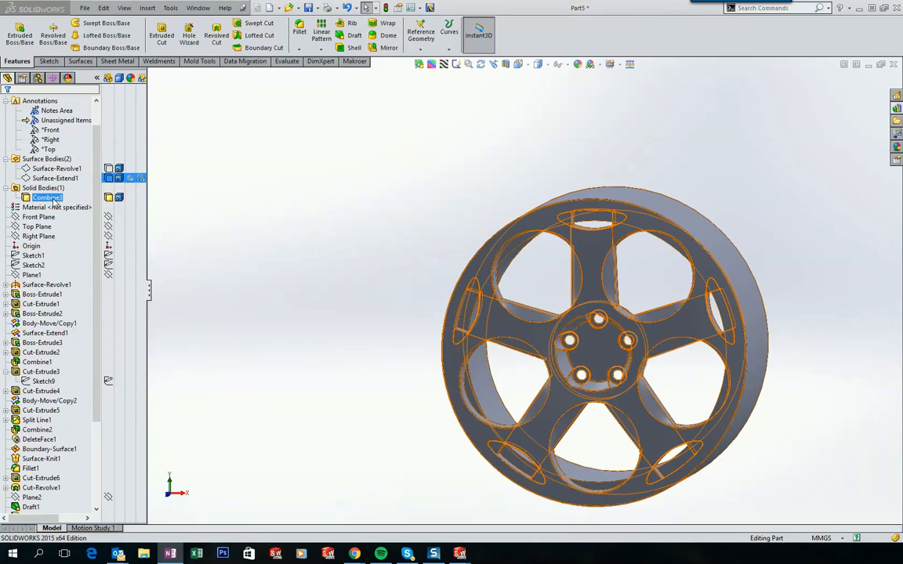
Sketch a corner rectangle about 190 by 47 mm on the Right Plane, straddling the rim's upper outer edge
click(36, 236)
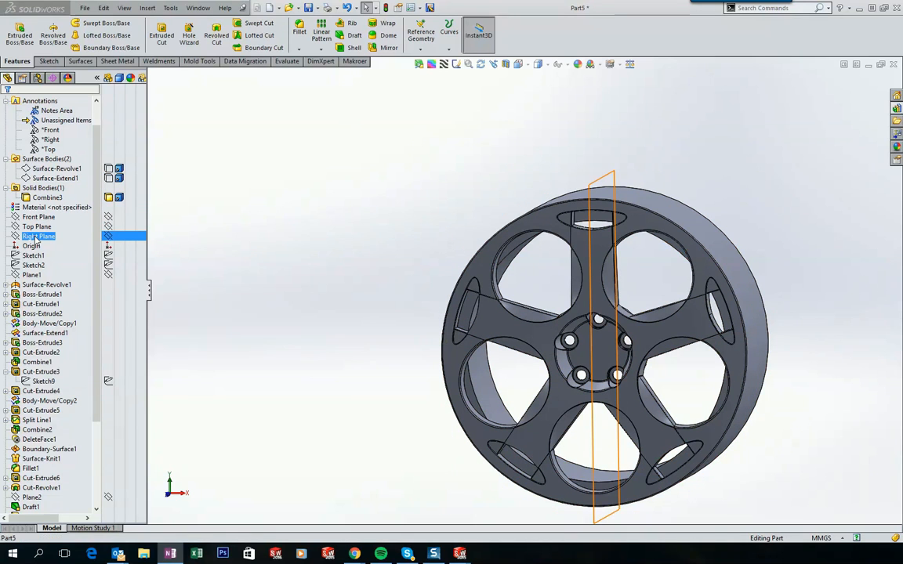
ctrl+click(37, 227)
click(44, 222)
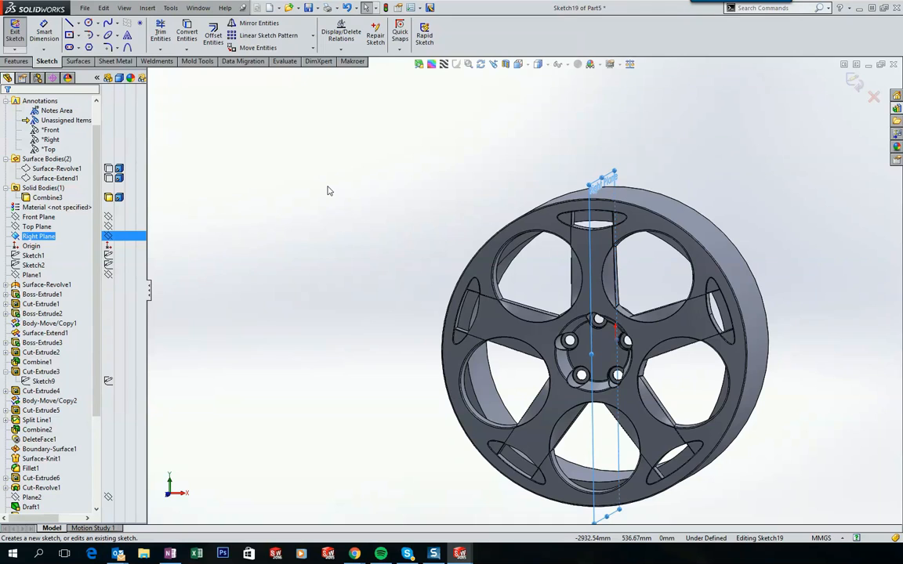
key(ctrl+8)
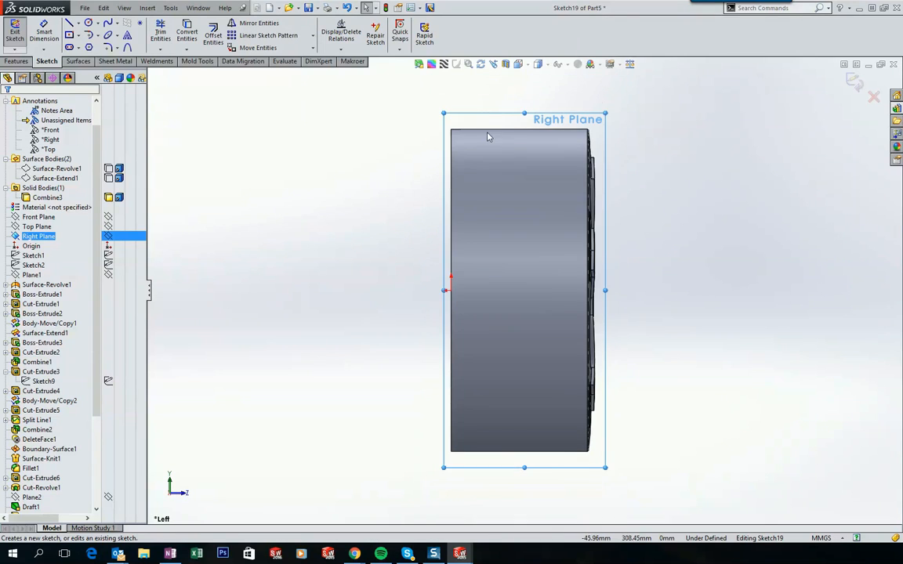
scroll(517, 194, down, 3)
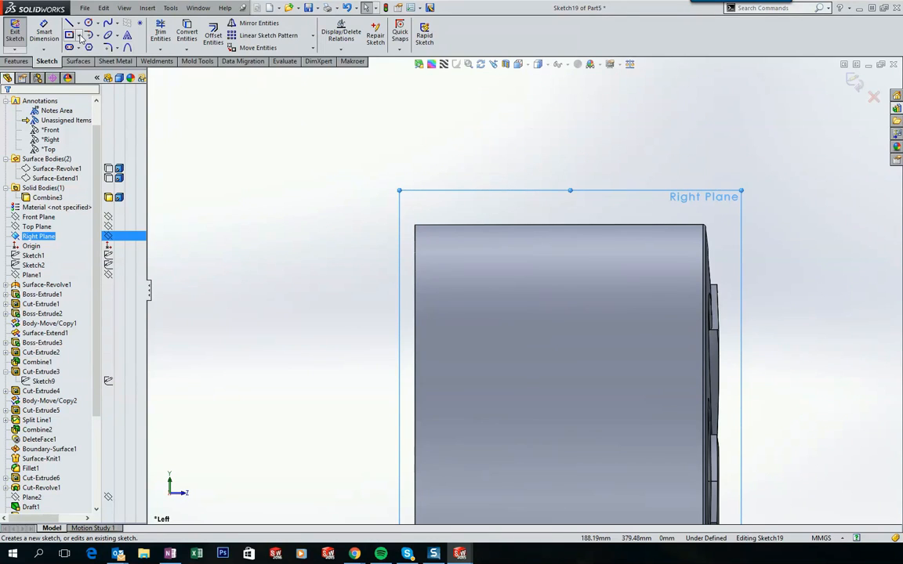
click(80, 36)
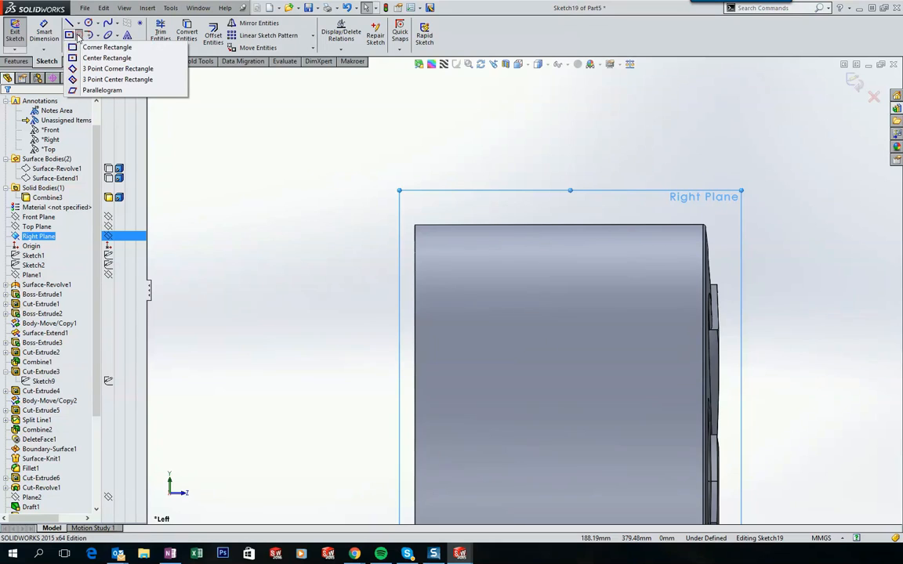
click(93, 49)
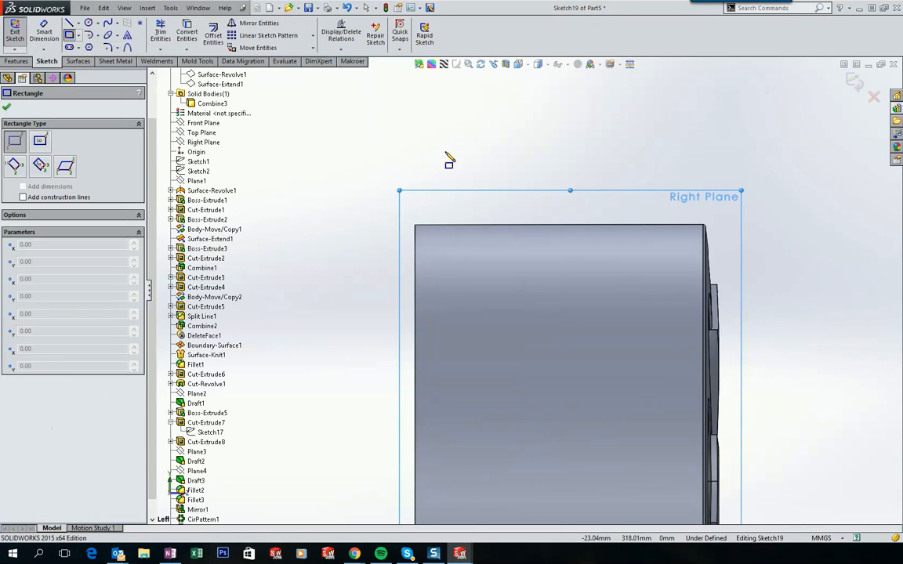
click(440, 195)
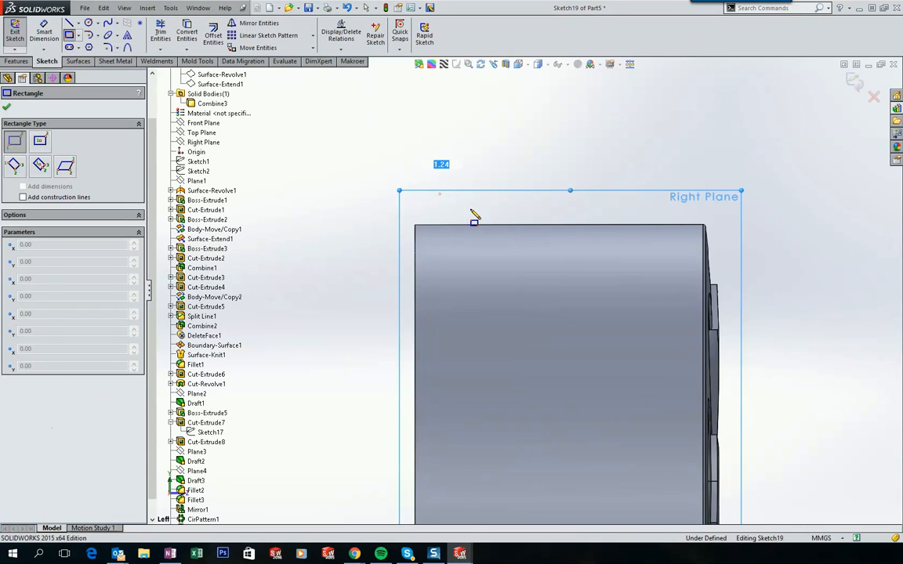
click(688, 255)
key(Escape)
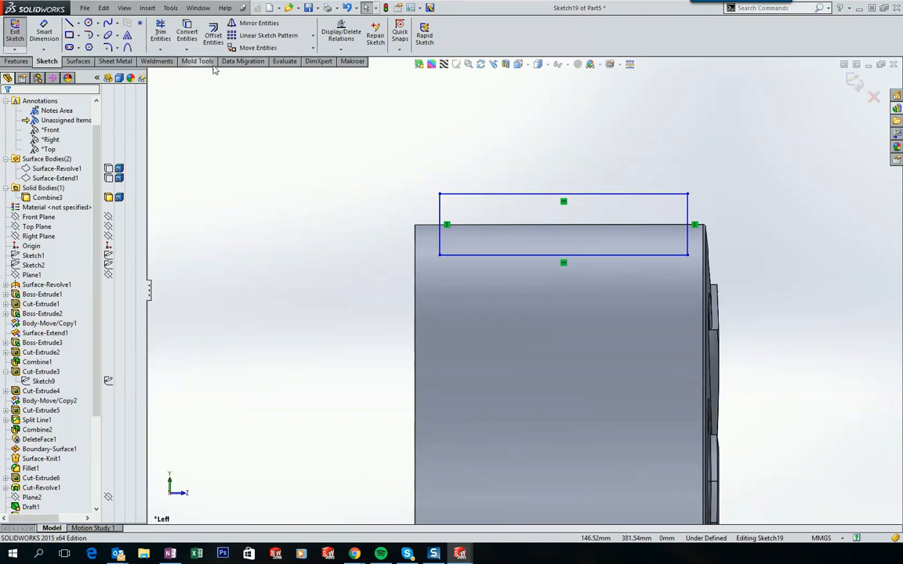
Dimension the rectangle to 204 mm long and 10 mm high
click(44, 31)
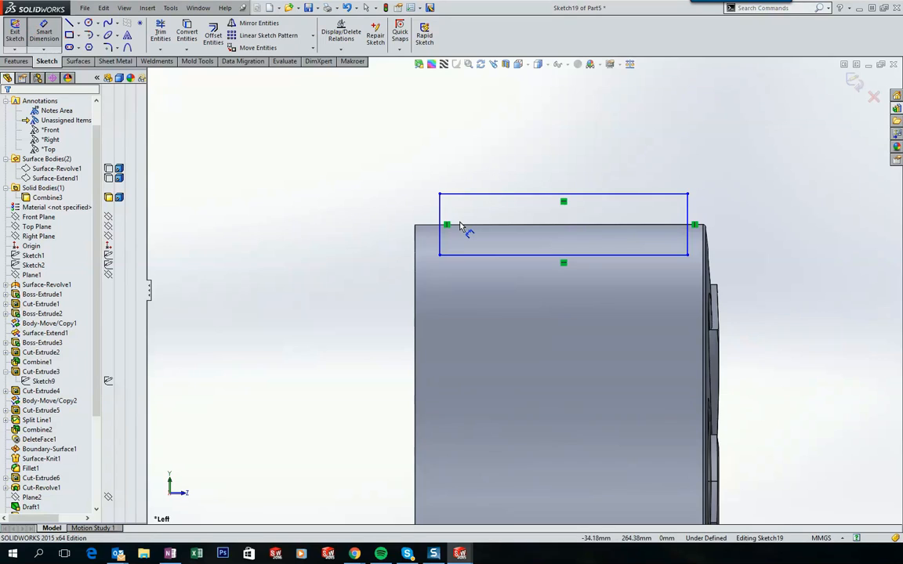
scroll(460, 226, down, 3)
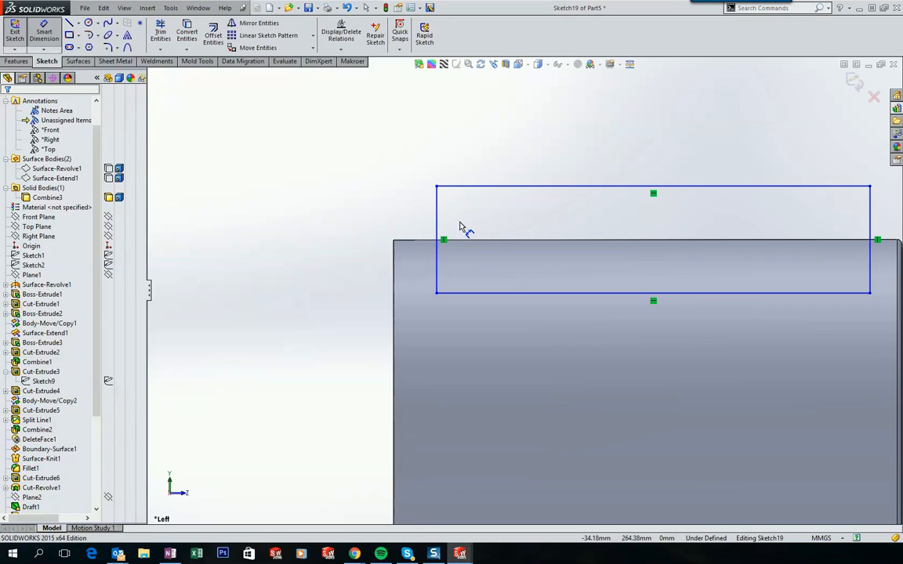
click(494, 186)
click(546, 141)
text(204)
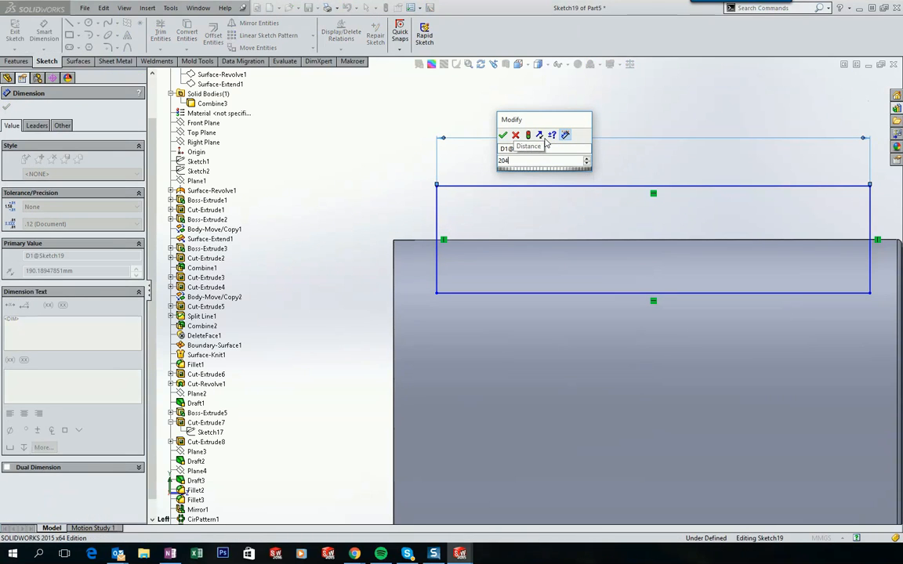
key(Return)
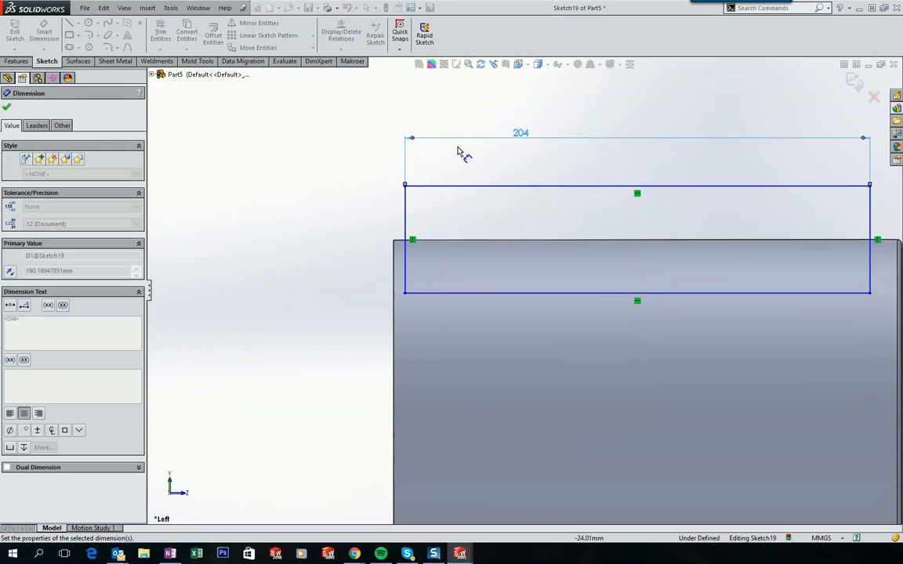
click(405, 214)
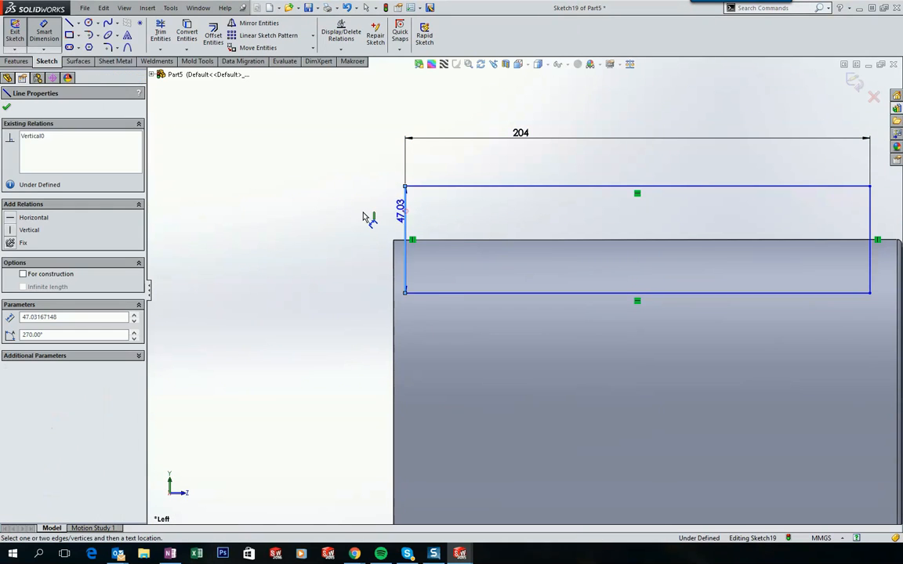
click(336, 213)
text(45)
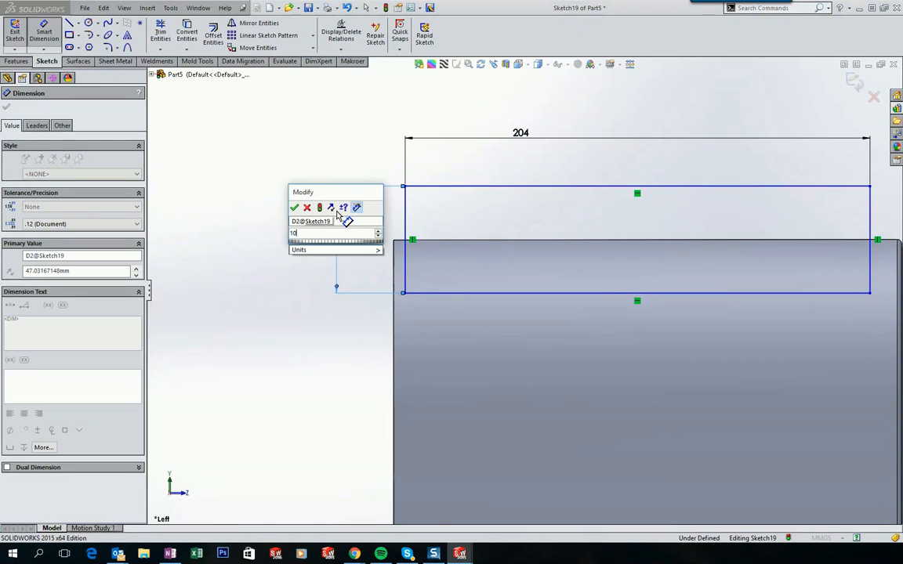
key(Return)
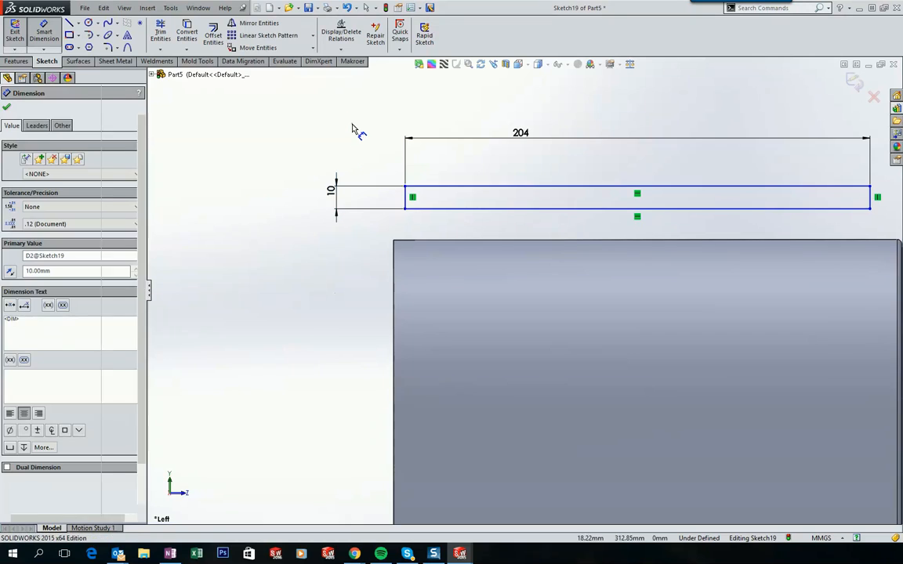
scroll(357, 129, down, 3)
key(Escape)
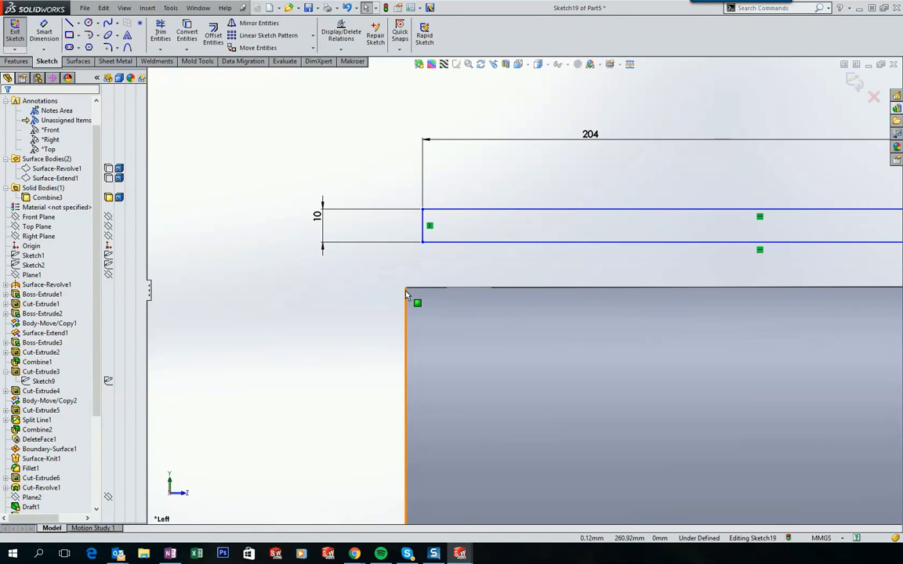
Add a horizontal relation between the rectangle's upper rear corner and the rim's upper silhouette vertex
ctrl+click(423, 210)
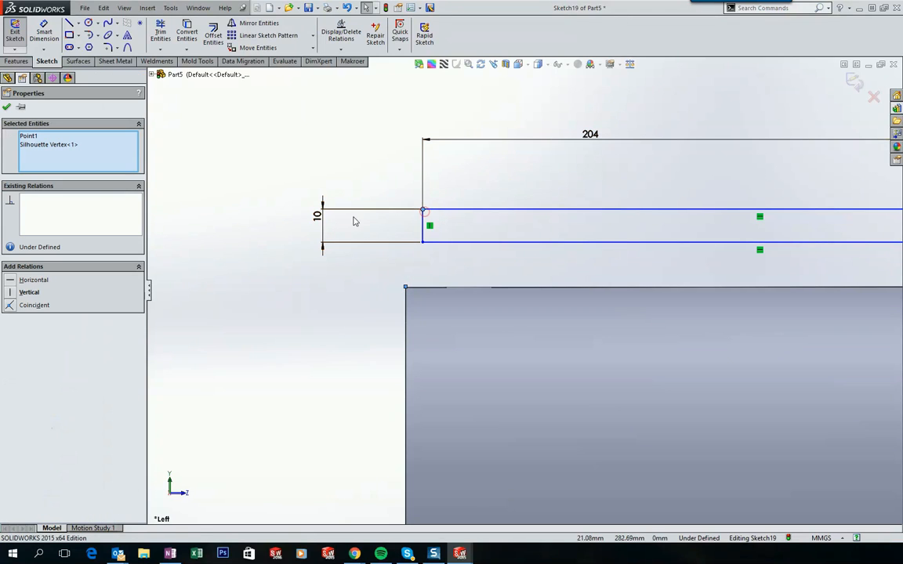
click(11, 282)
click(301, 183)
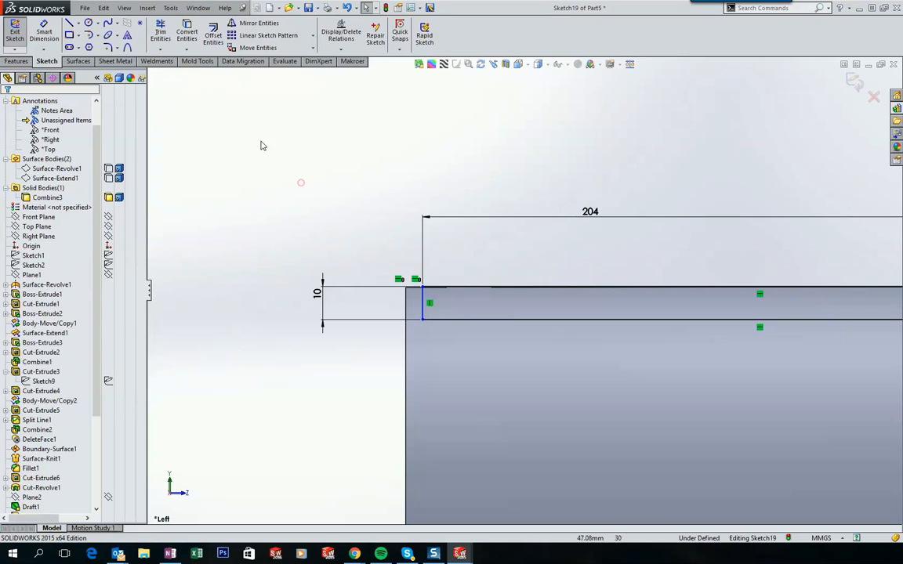
Dimension the rectangle's short side 10 mm from the rim's rear edge
click(44, 31)
scroll(406, 300, down, 3)
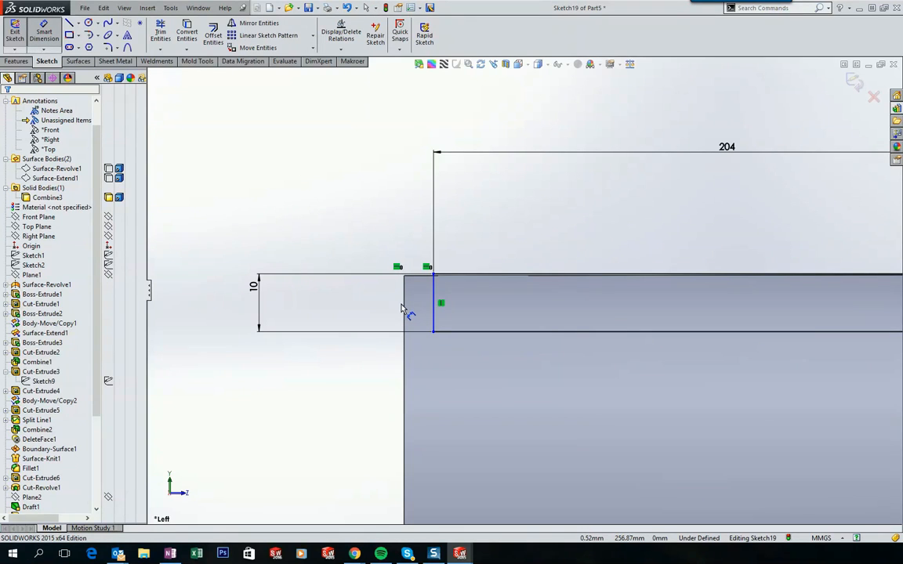
click(405, 309)
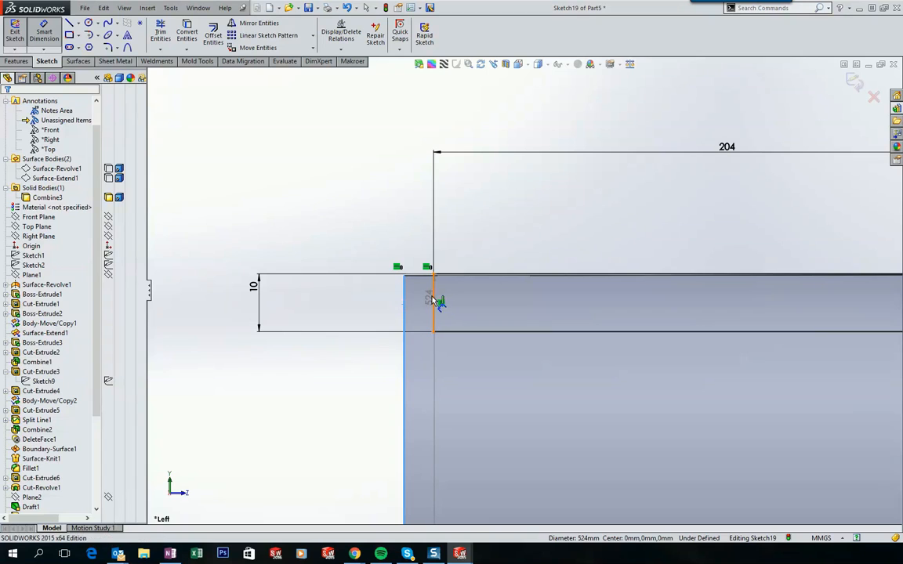
click(434, 301)
click(418, 210)
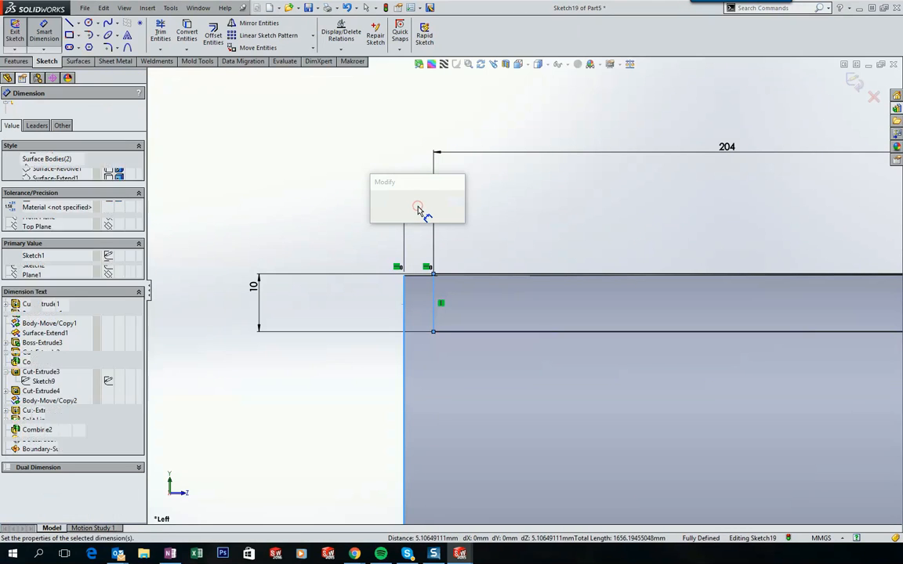
text(10)
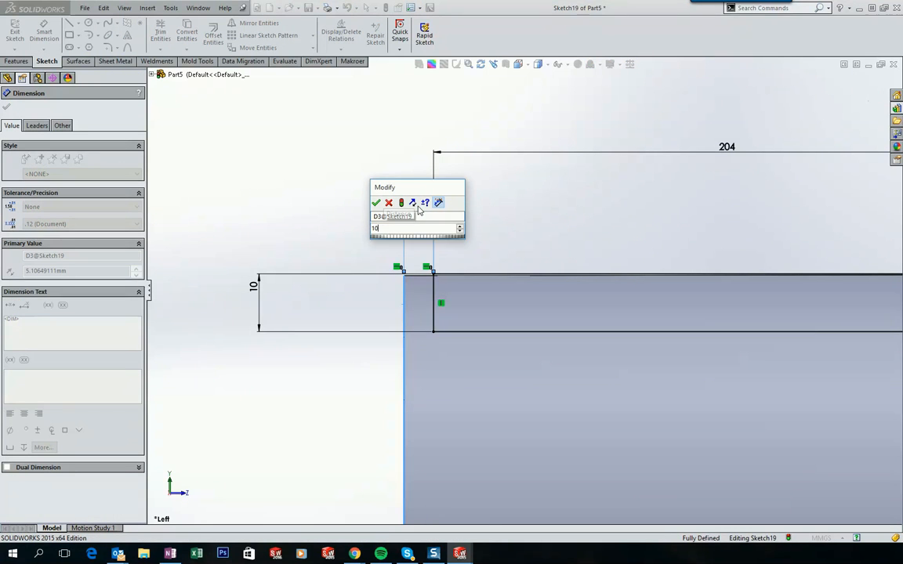
key(Return)
key(Escape)
Sketch a horizontal centerline from the origin along the wheel's axis, extending past the spoke face
scroll(381, 210, up, 12)
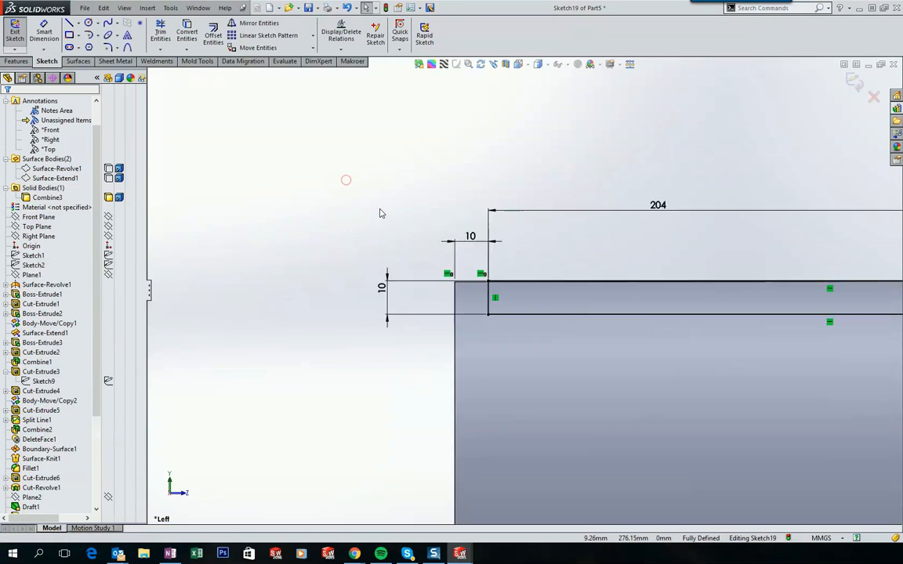
middle_drag(457, 210, 371, 154)
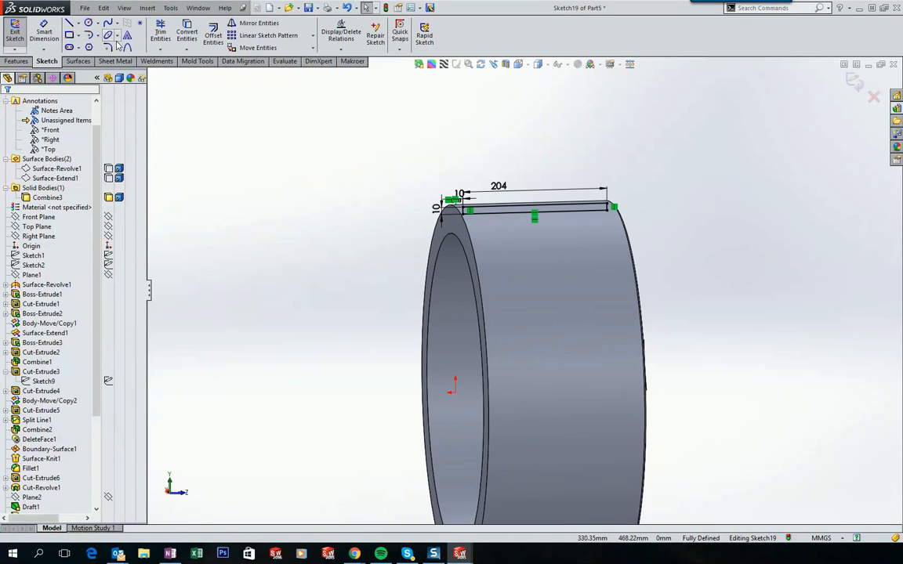
click(79, 24)
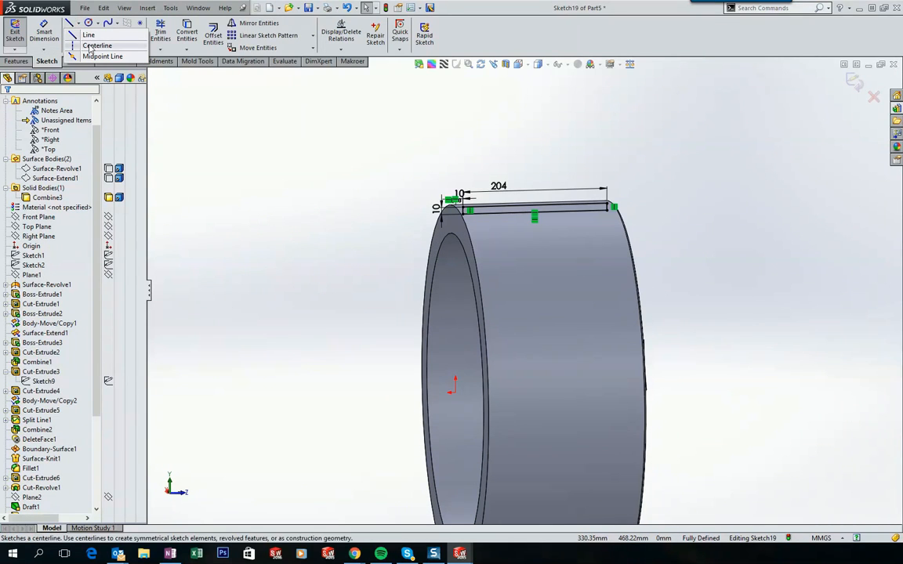
click(98, 48)
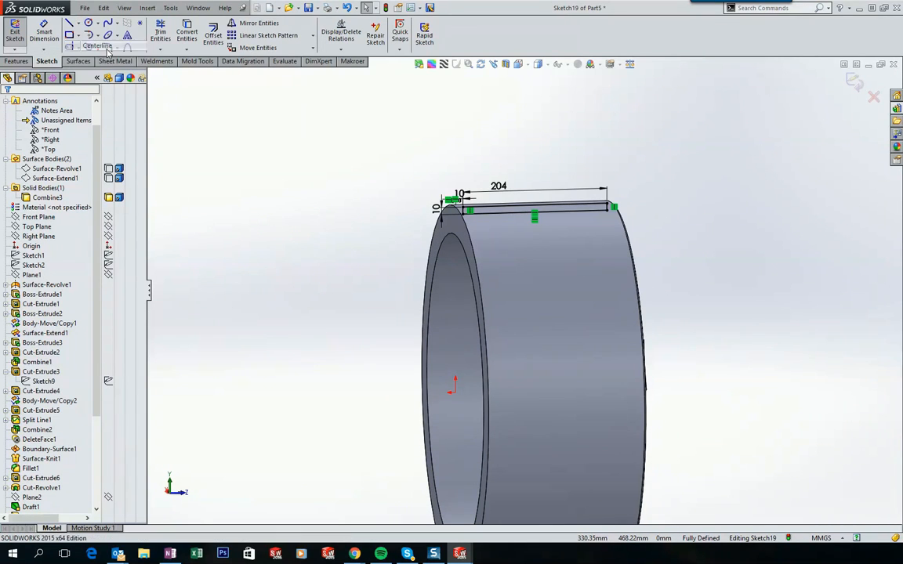
click(453, 392)
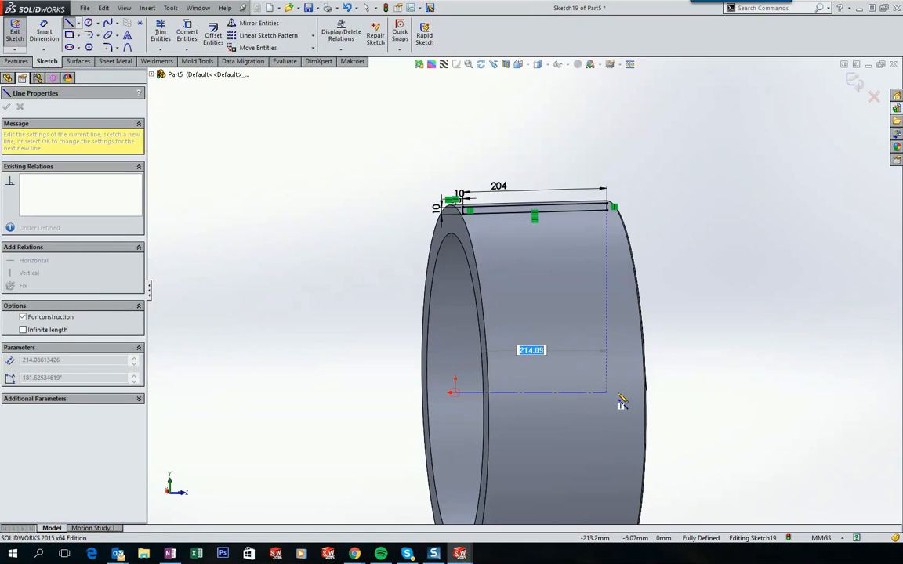
click(679, 387)
key(Escape)
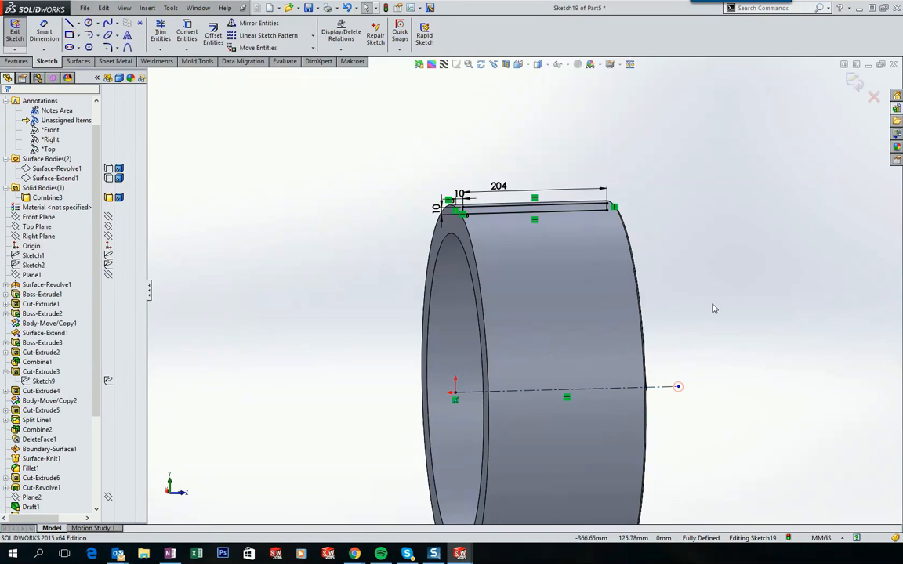
click(19, 62)
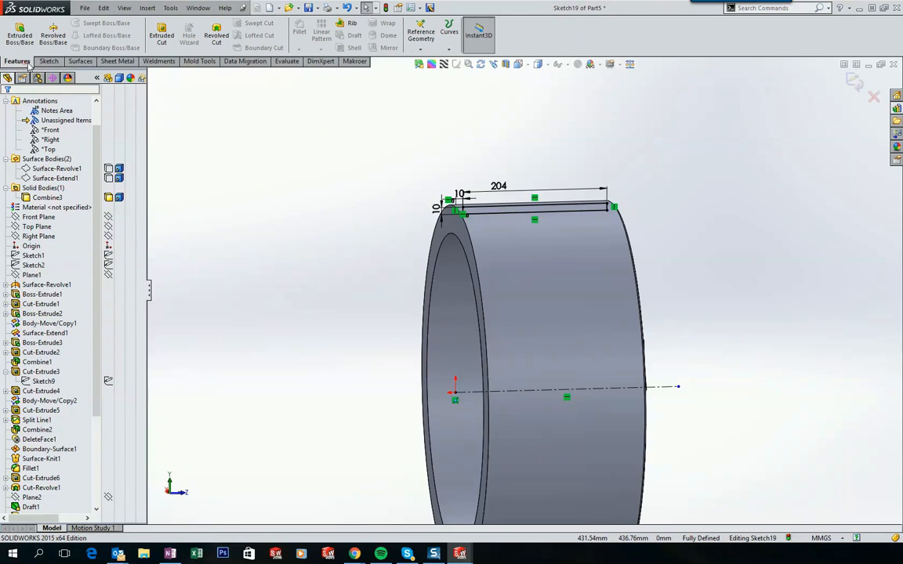
Cut the rectangle profile 360° around the centerline to form a revolved groove around the rim's outside
click(213, 43)
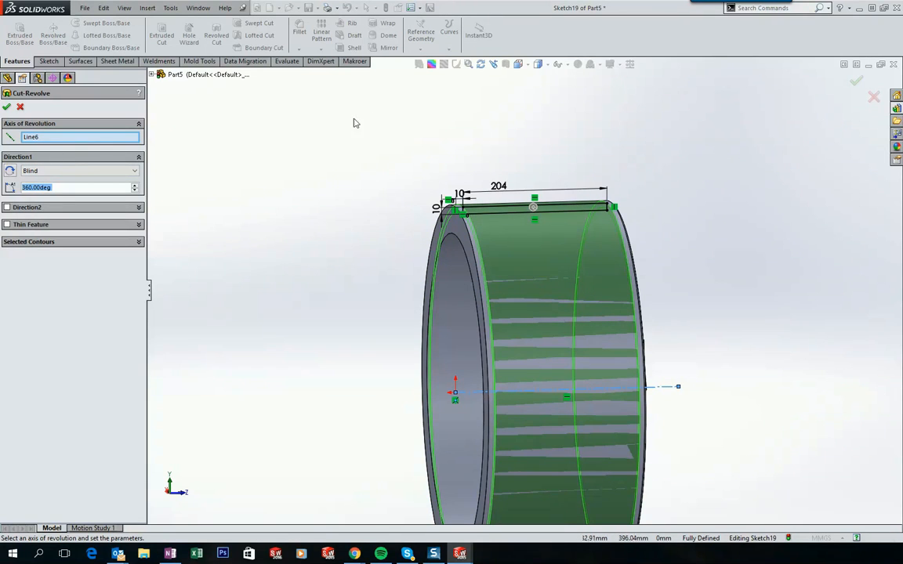
click(6, 107)
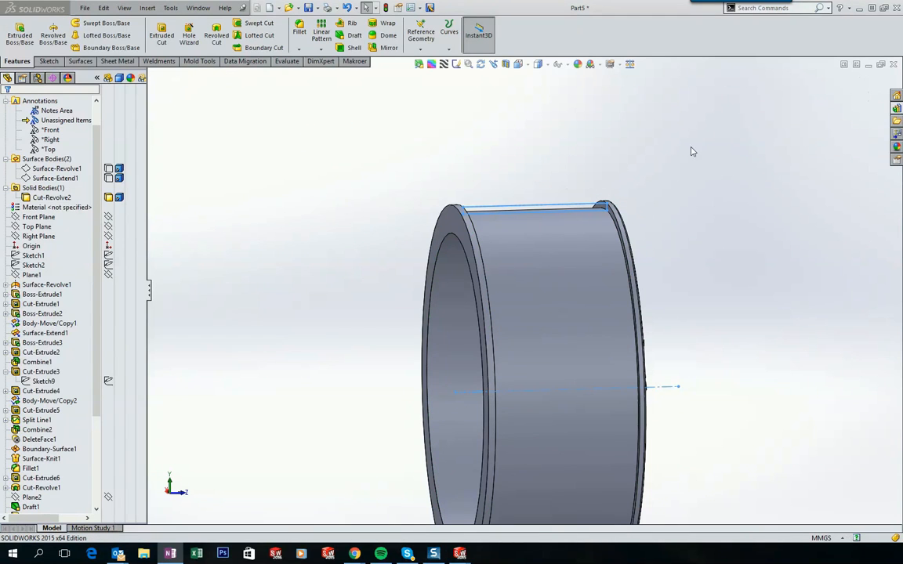
middle_drag(485, 127, 423, 139)
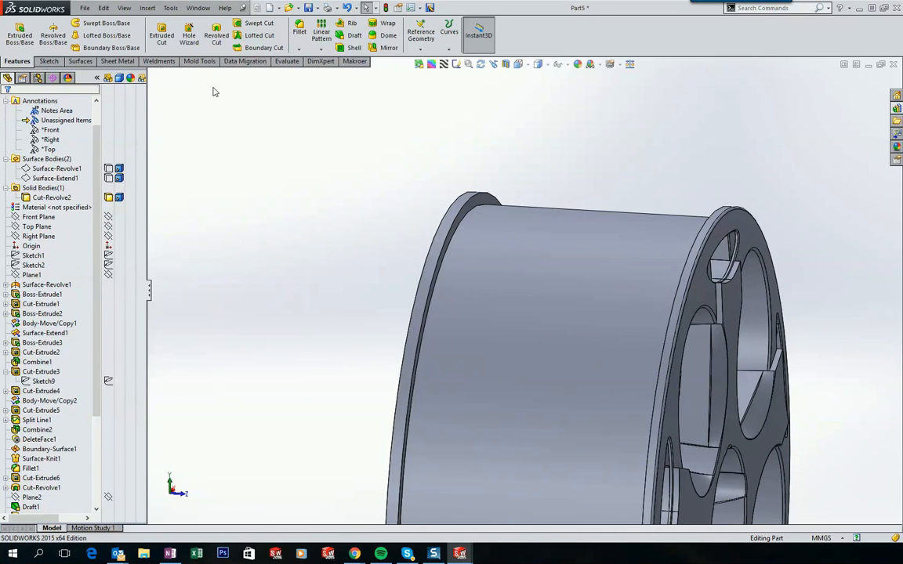
Set up a 2 mm circular fillet on the rear flange's outer rim face and the groove's bottom edges
click(299, 32)
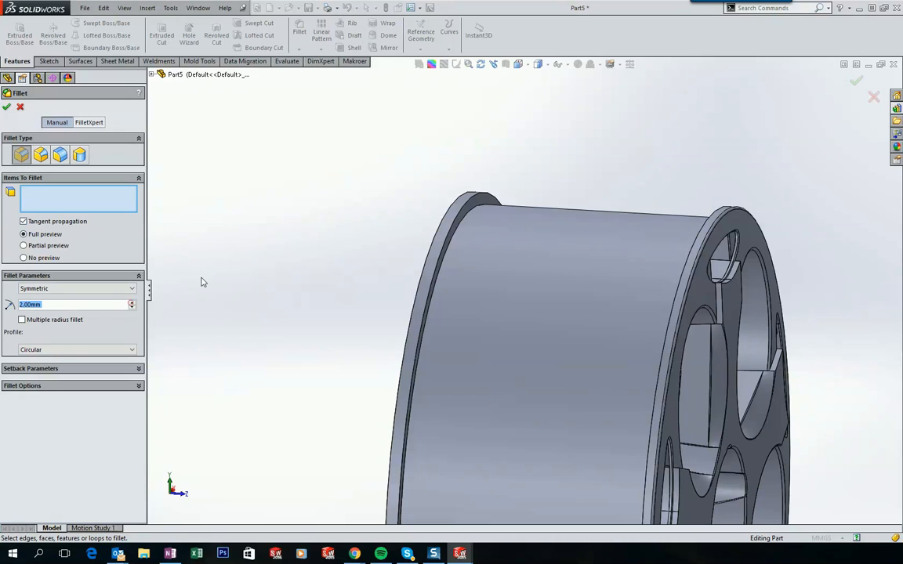
scroll(420, 176, down, 4)
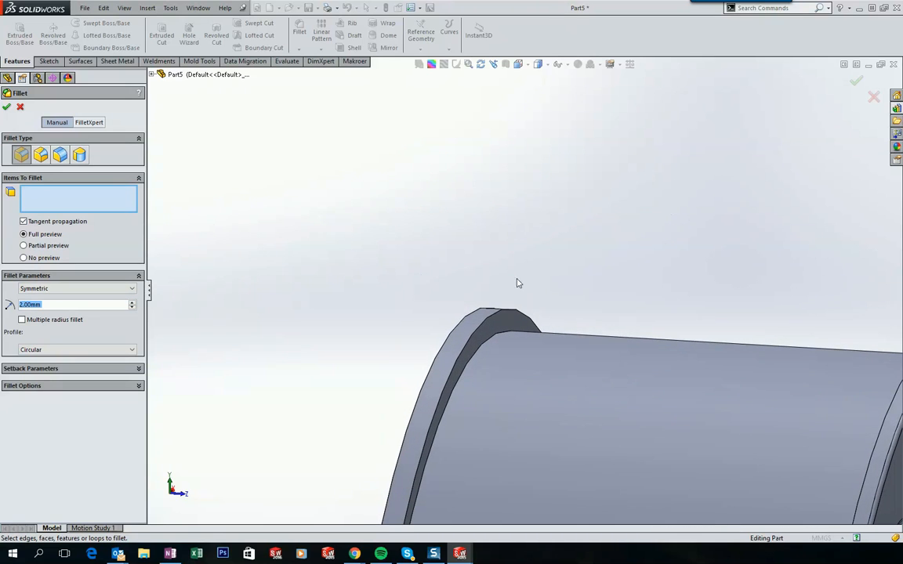
mouse_move(485, 316)
middle_down()
mouse_move(500, 292)
mouse_move(497, 317)
mouse_move(482, 314)
middle_up()
click(495, 317)
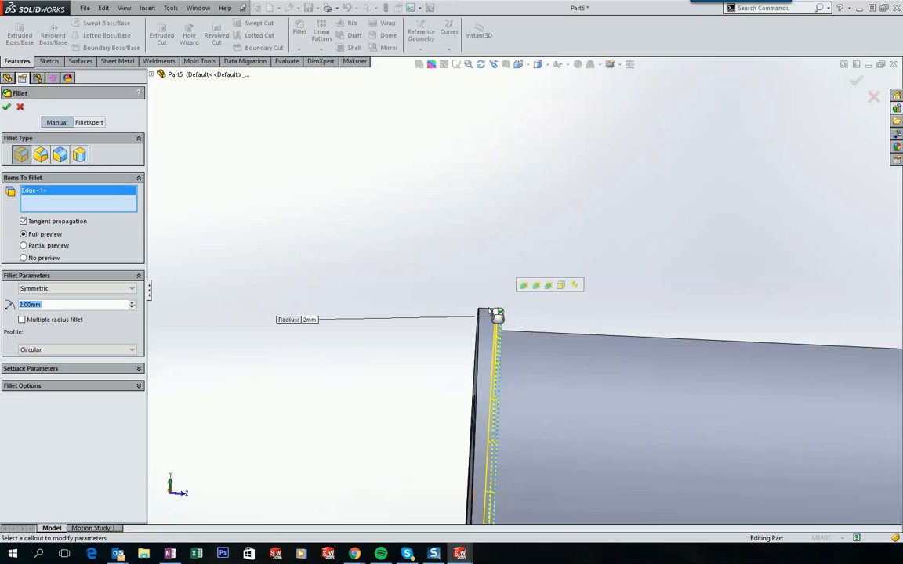
right_click(125, 191)
click(149, 198)
click(486, 319)
mouse_move(519, 303)
middle_down()
mouse_move(457, 353)
mouse_move(507, 305)
middle_up()
click(496, 329)
click(458, 353)
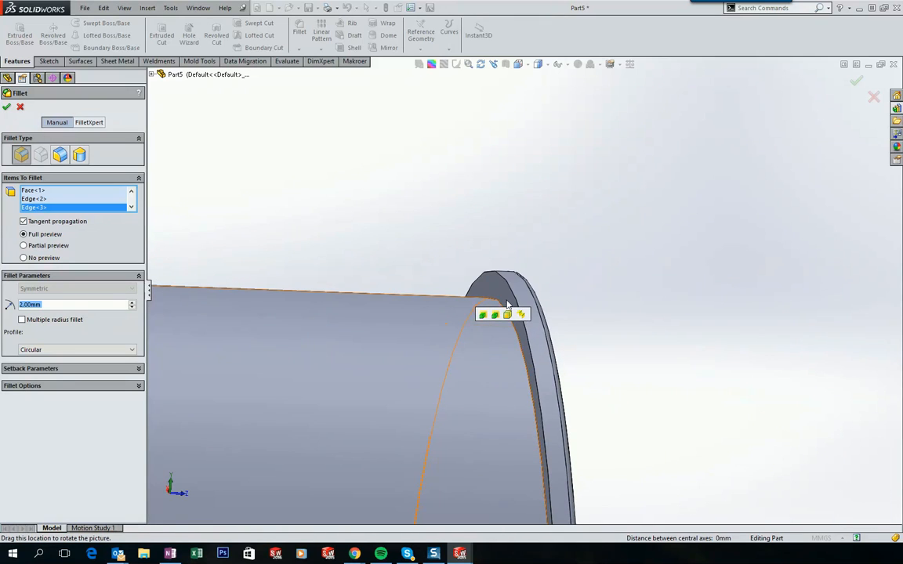
Add the front flange's circular edges beside the groove to the 2 mm fillet selection
click(502, 281)
click(507, 314)
middle_drag(506, 315, 505, 315)
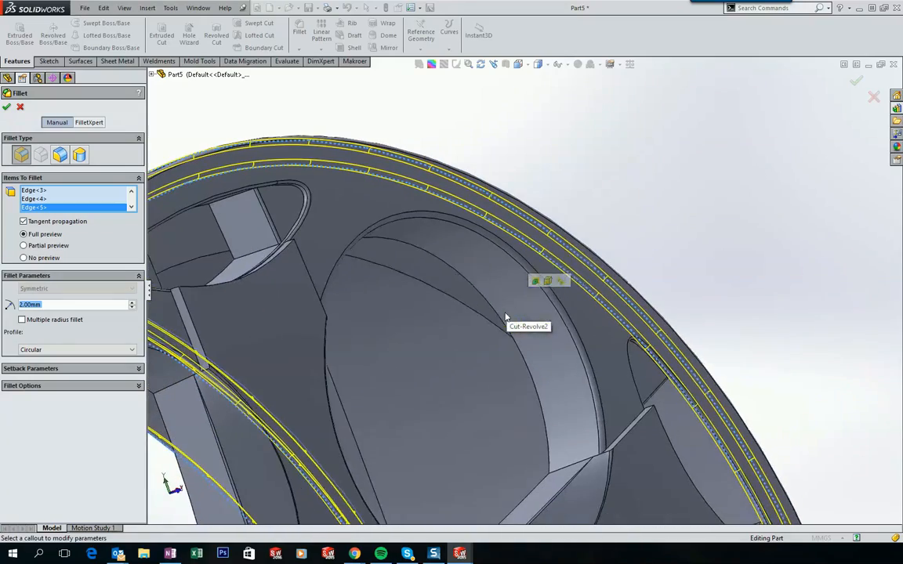
Add the barrel's inner arc edges in three large spoke openings and the two small slots between them to the fillet
click(463, 307)
middle_drag(459, 307, 687, 373)
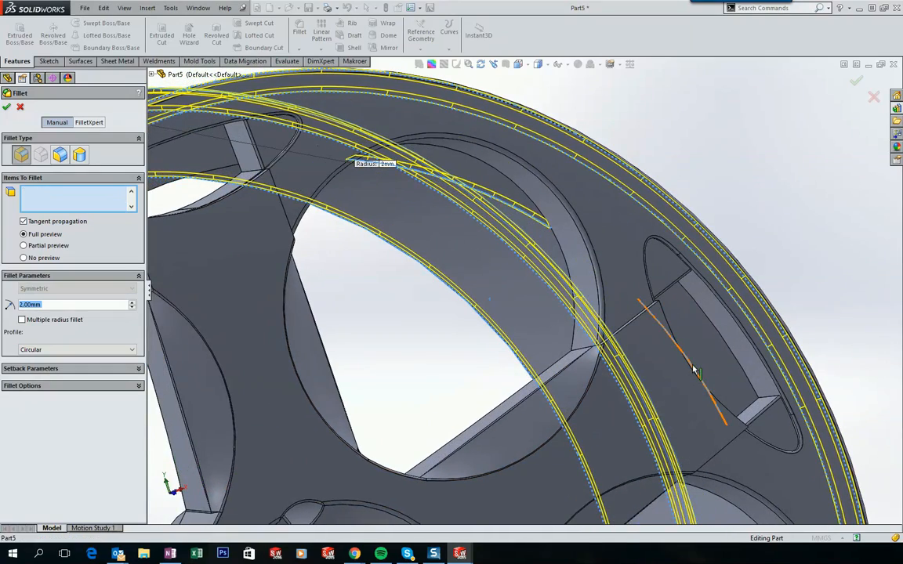
click(693, 367)
scroll(694, 367, up, 3)
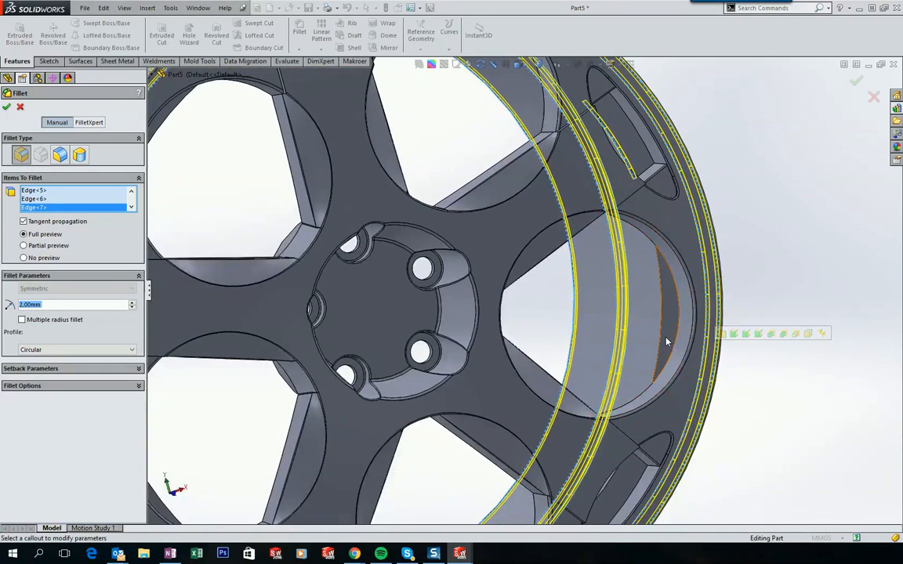
click(661, 342)
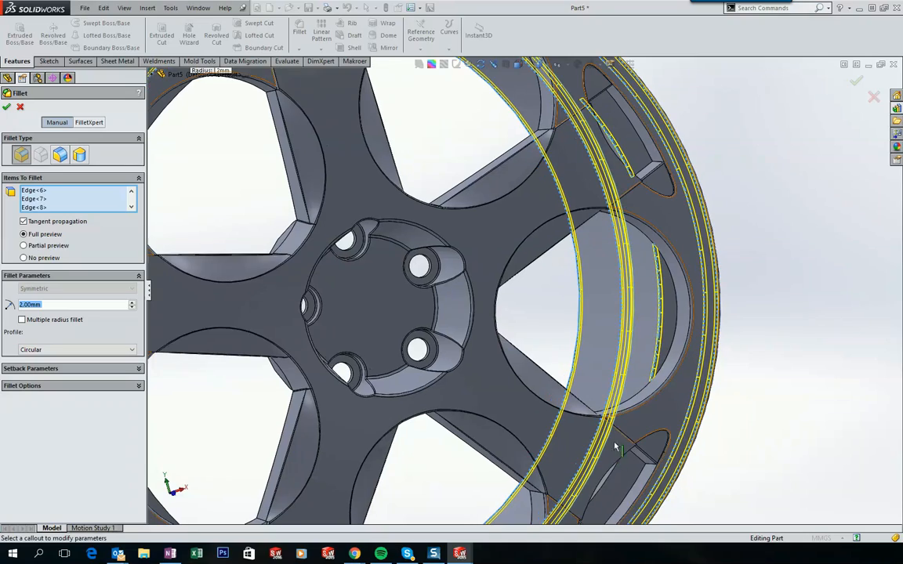
click(612, 478)
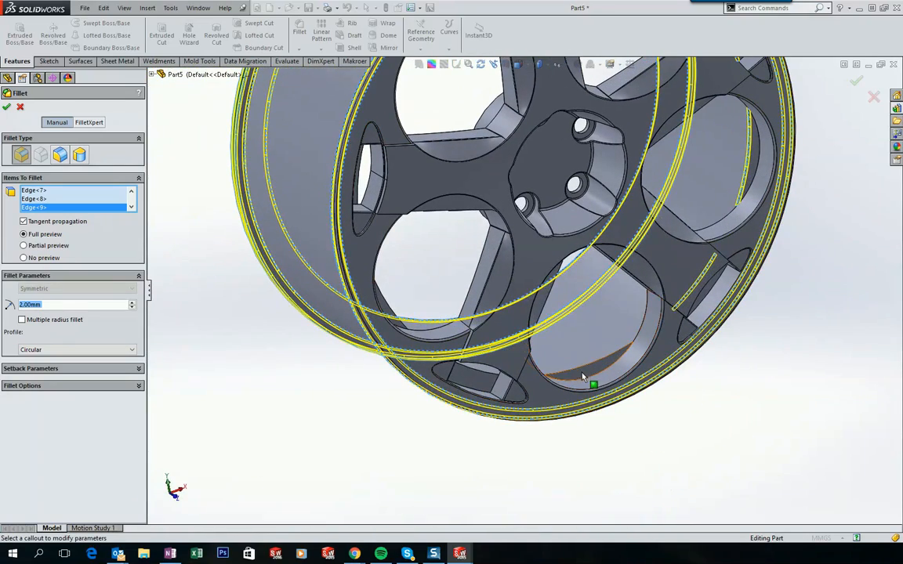
click(570, 370)
click(573, 369)
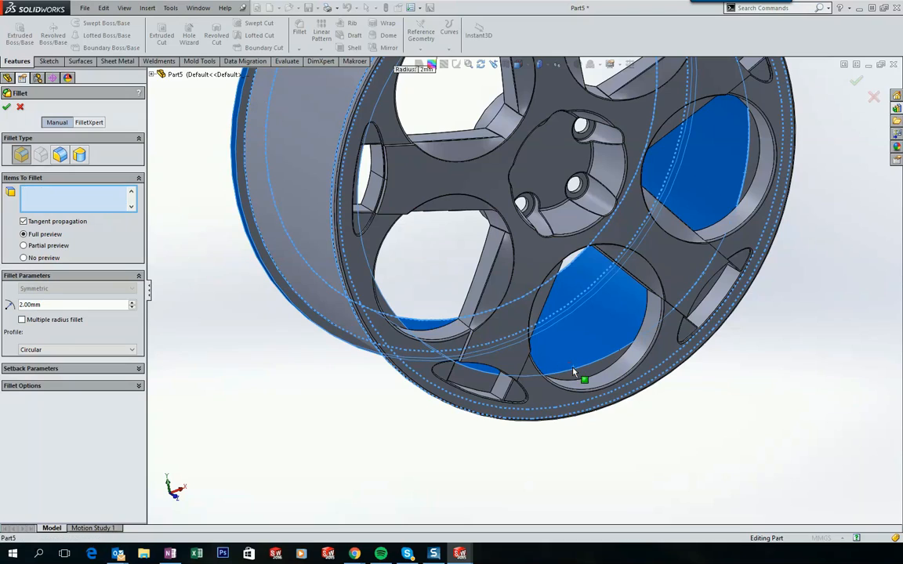
click(570, 370)
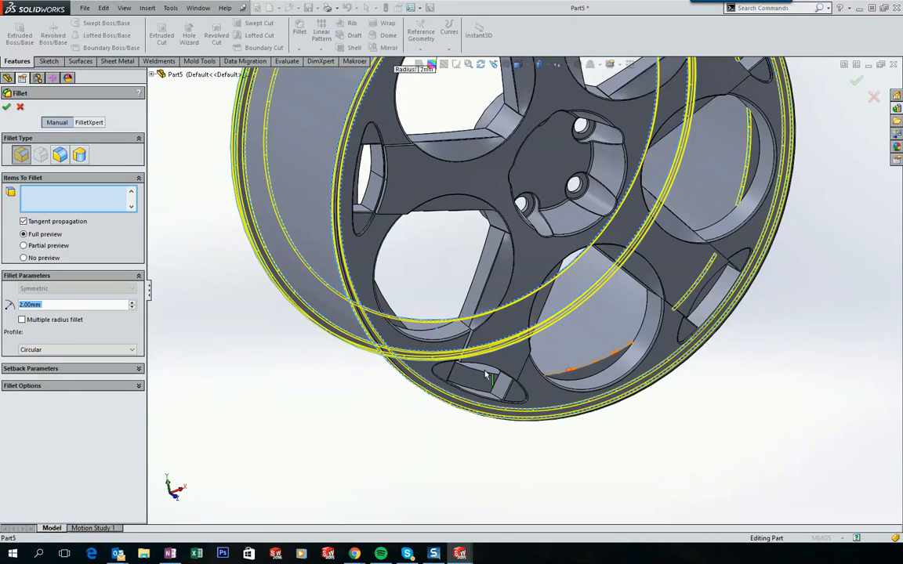
Add the barrel's arc edges in the remaining large openings and small slots, and apply the 2 mm fillet
click(484, 377)
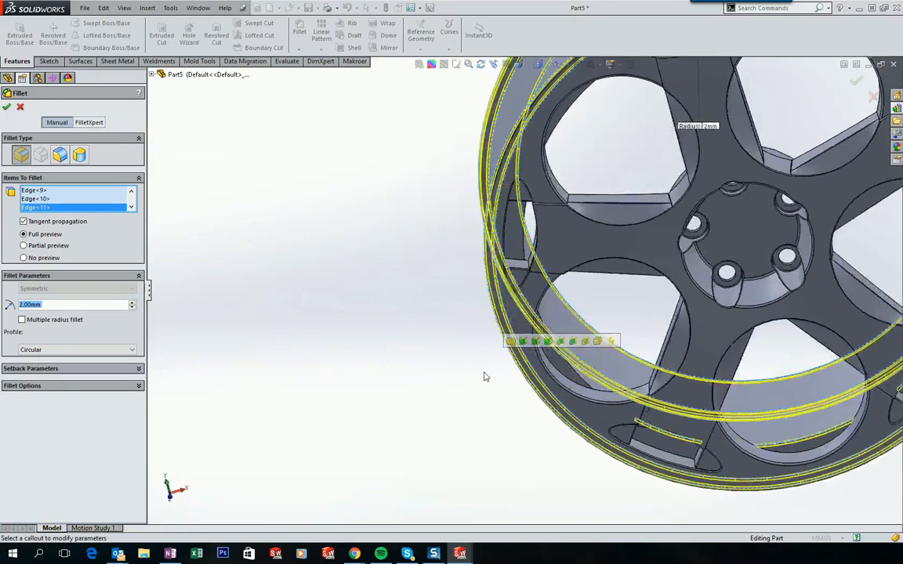
click(503, 339)
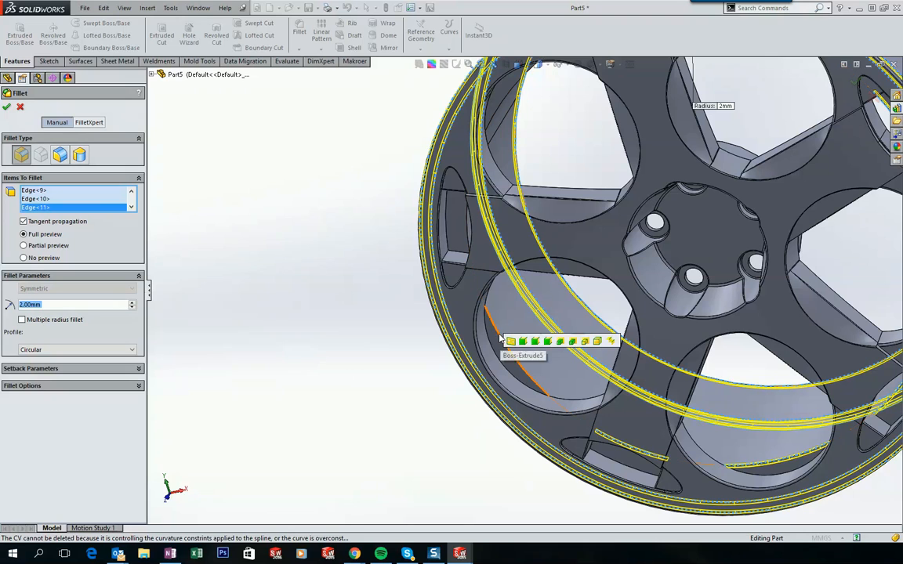
click(451, 308)
click(468, 229)
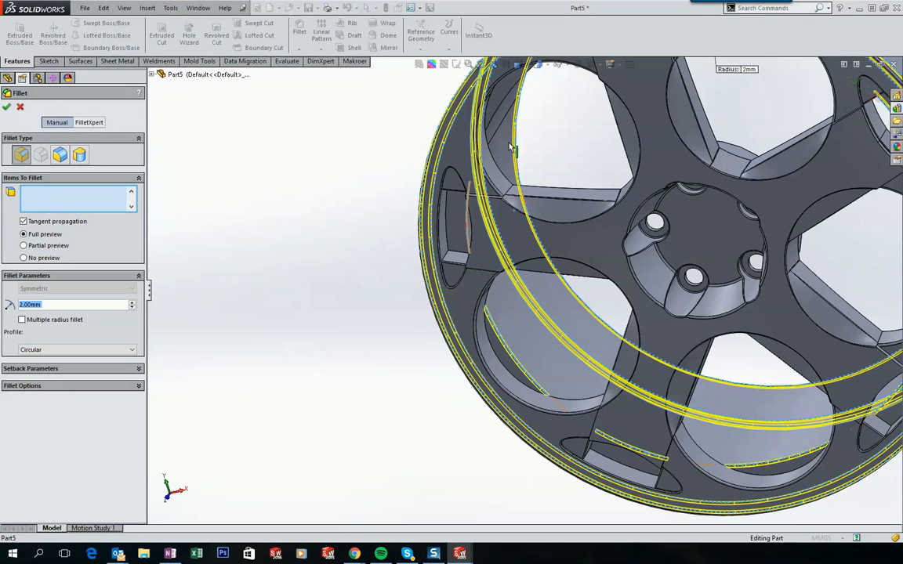
click(510, 112)
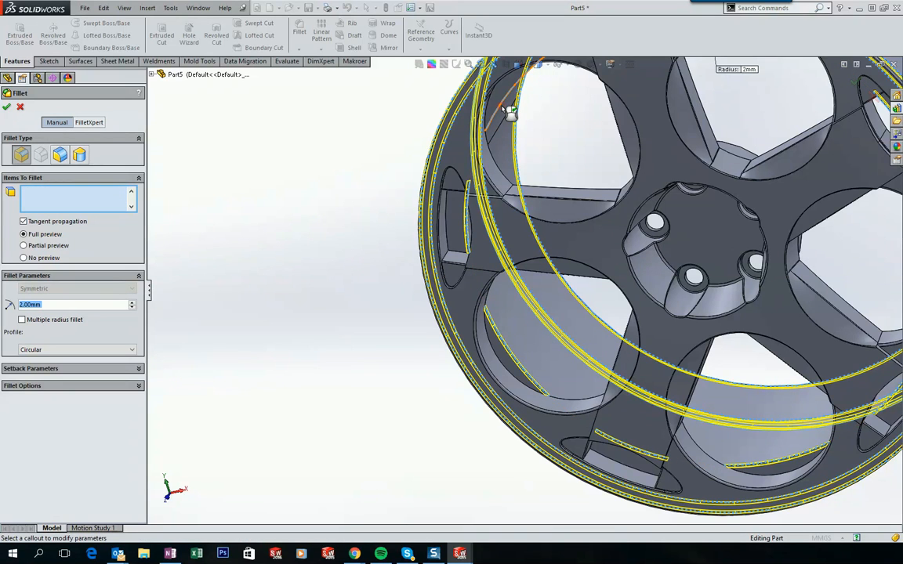
click(619, 311)
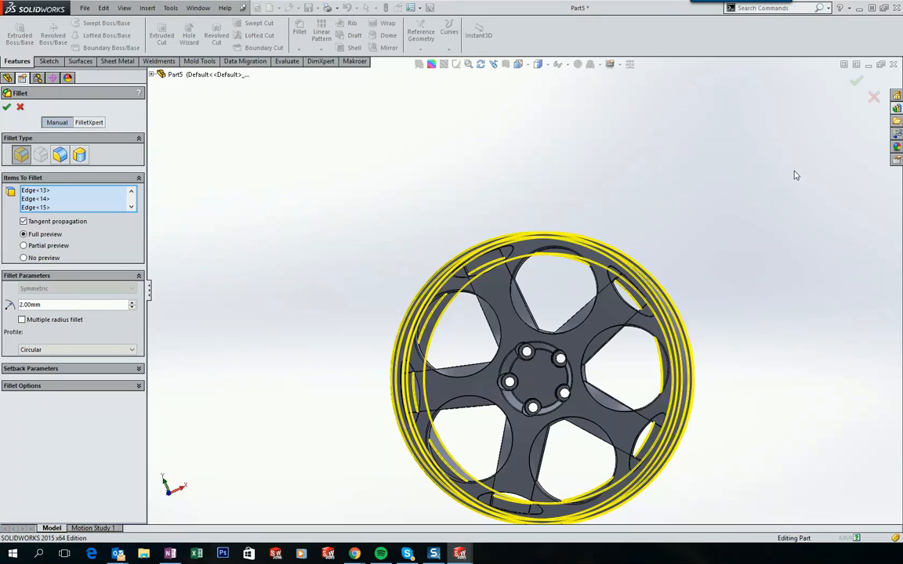
key(Return)
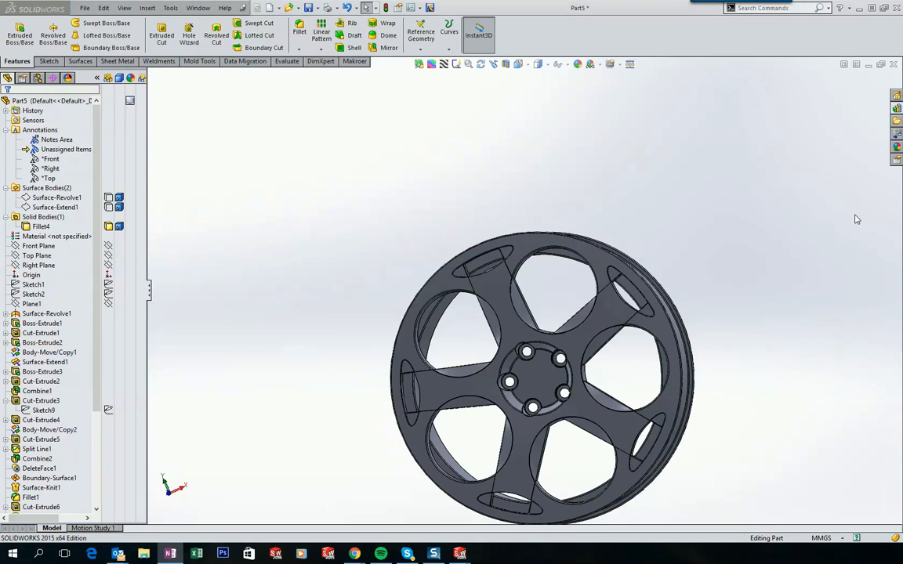
Delete the surface bodies Surface-Extend1 and Surface-Revolve1 from the part and collapse the Annotations folder
click(30, 189)
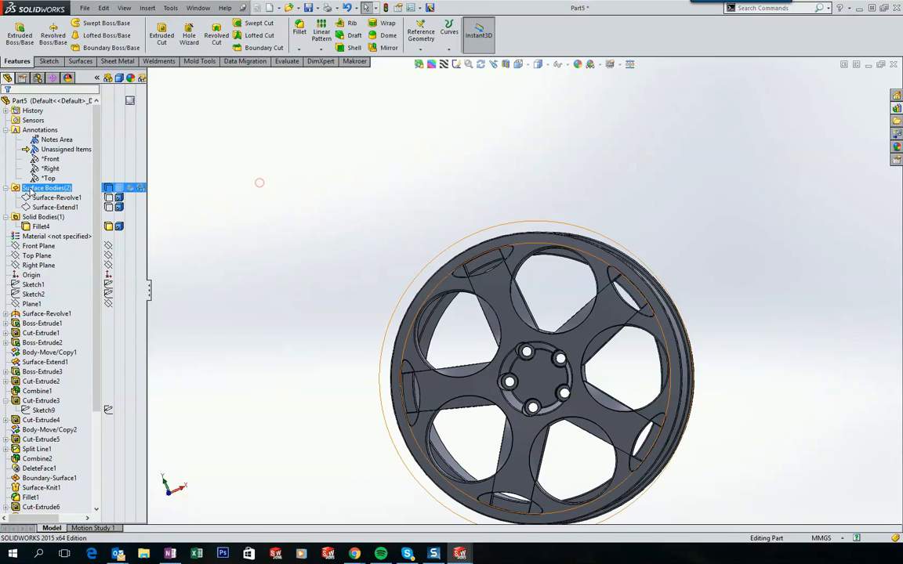
right_click(40, 190)
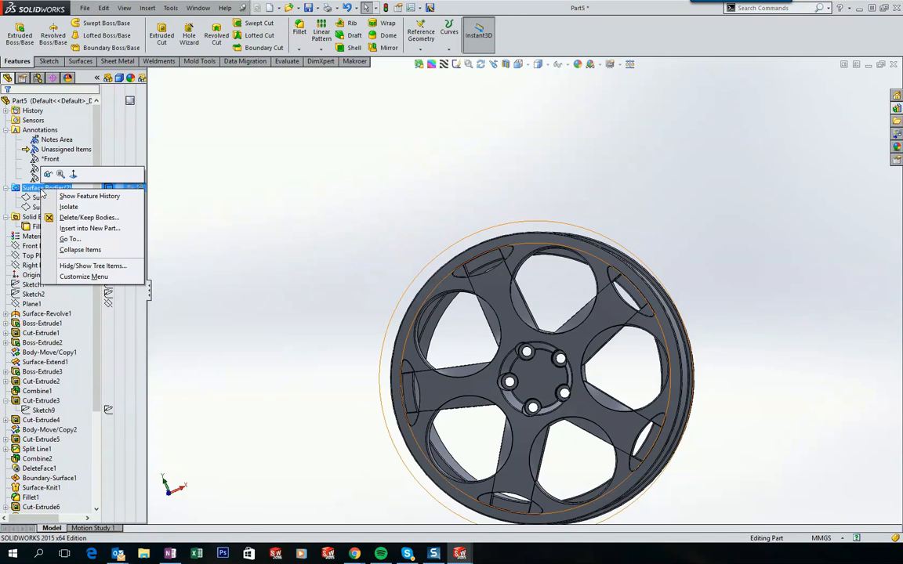
click(88, 218)
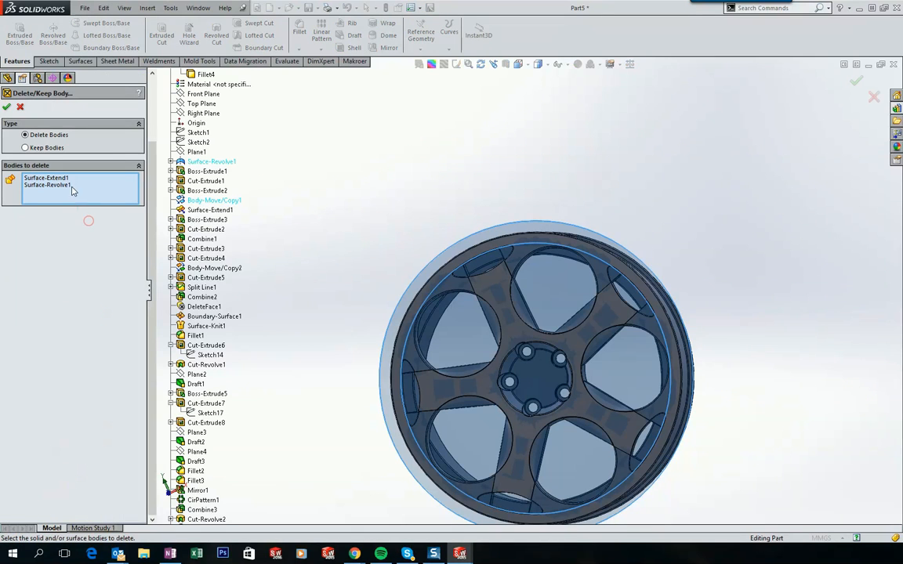
click(7, 108)
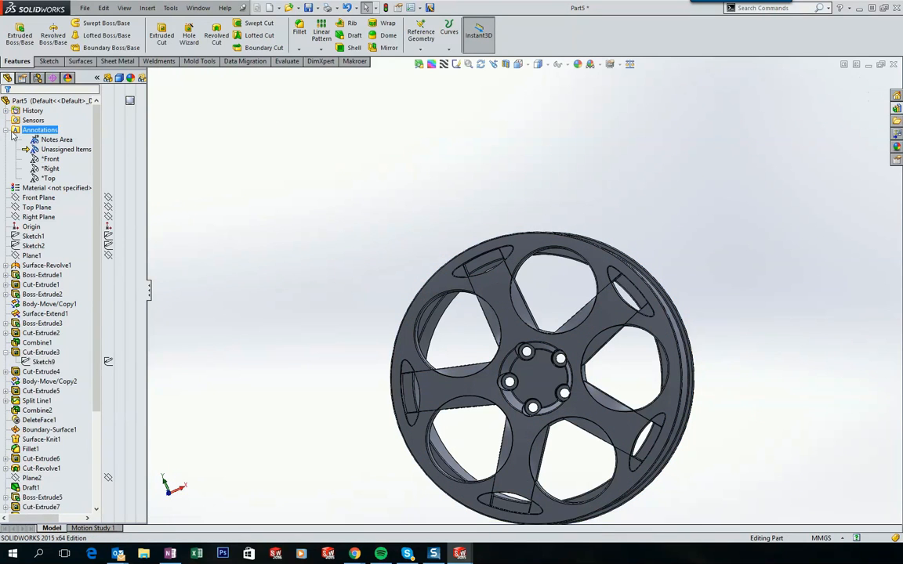
click(5, 130)
middle_drag(403, 140, 459, 120)
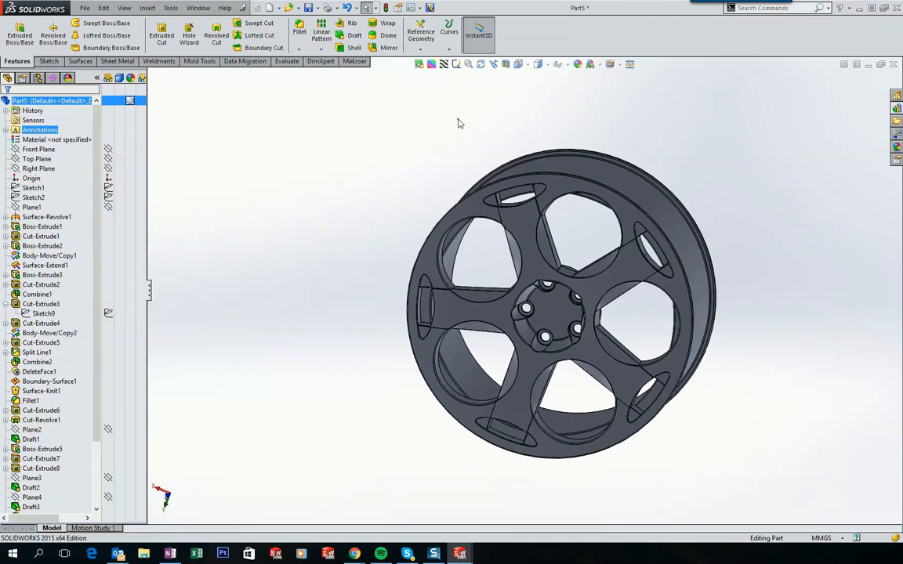